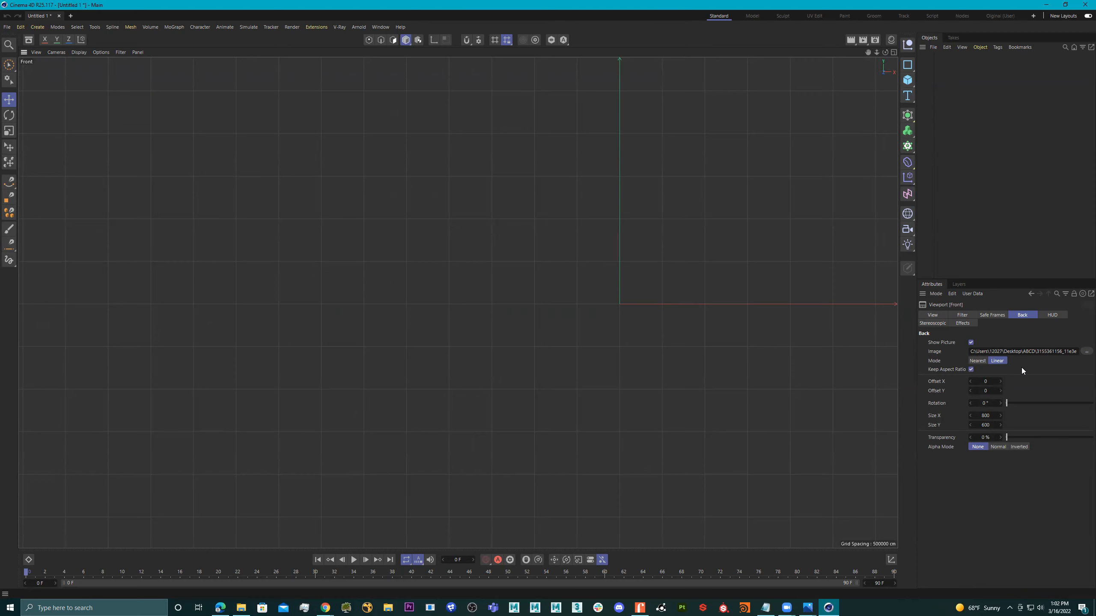
# - Try to load the 3D typography design image as the Front viewport's background picture
pyautogui.keyDown('alt'); pyautogui.moveTo(743, 308); pyautogui.dragTo(351, 362, button='middle'); pyautogui.keyUp('alt')
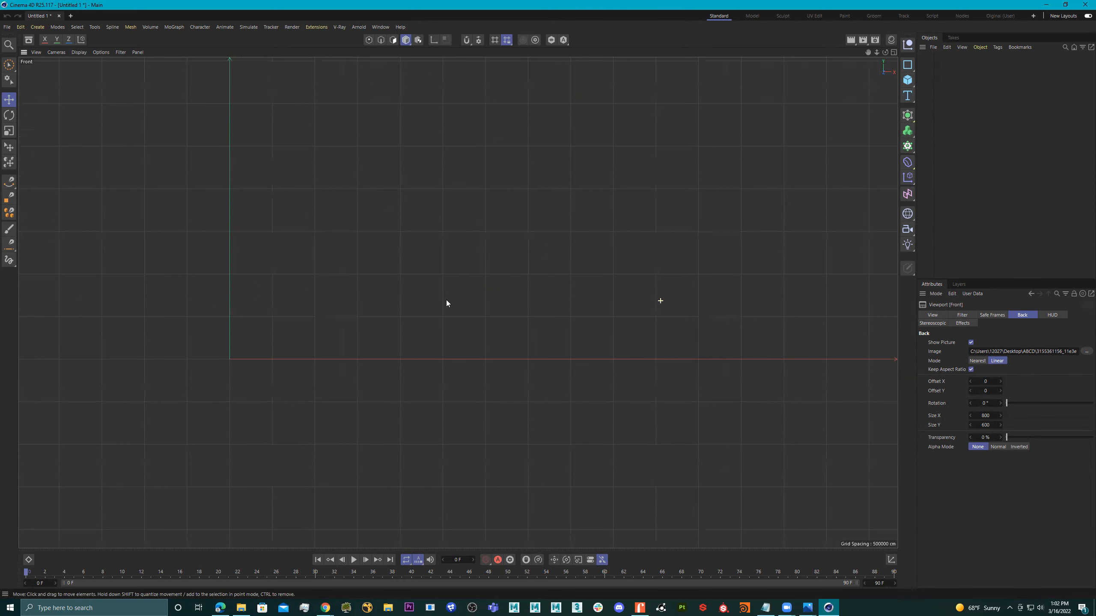
pyautogui.keyDown('alt'); pyautogui.moveTo(619, 301); pyautogui.dragTo(552, 303, button='right'); pyautogui.keyUp('alt')
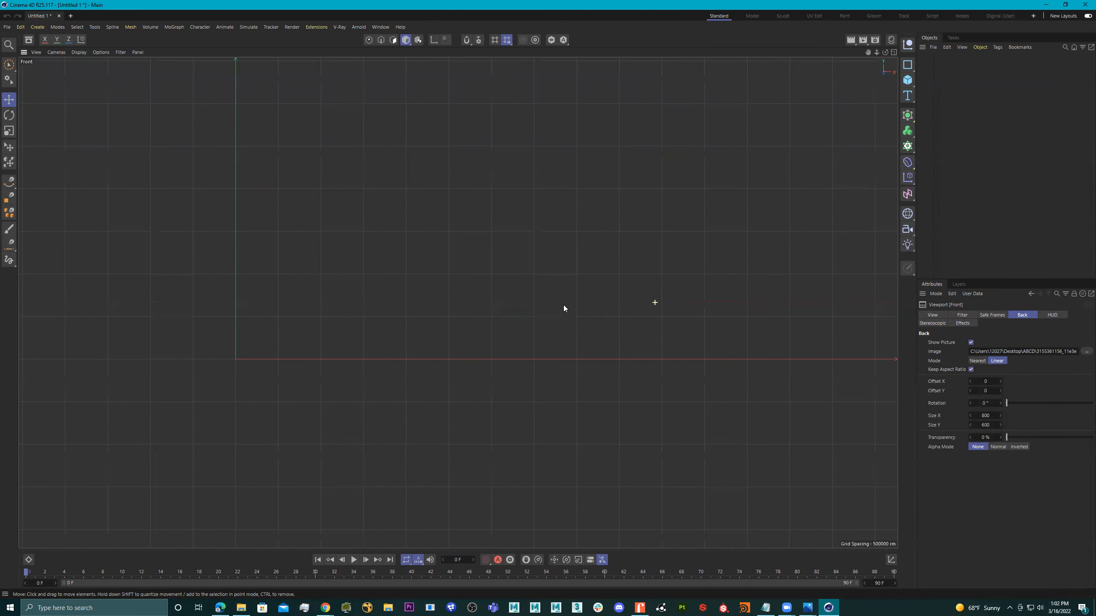
pyautogui.keyDown('alt'); pyautogui.moveTo(495, 297); pyautogui.dragTo(544, 344); pyautogui.keyUp('alt')
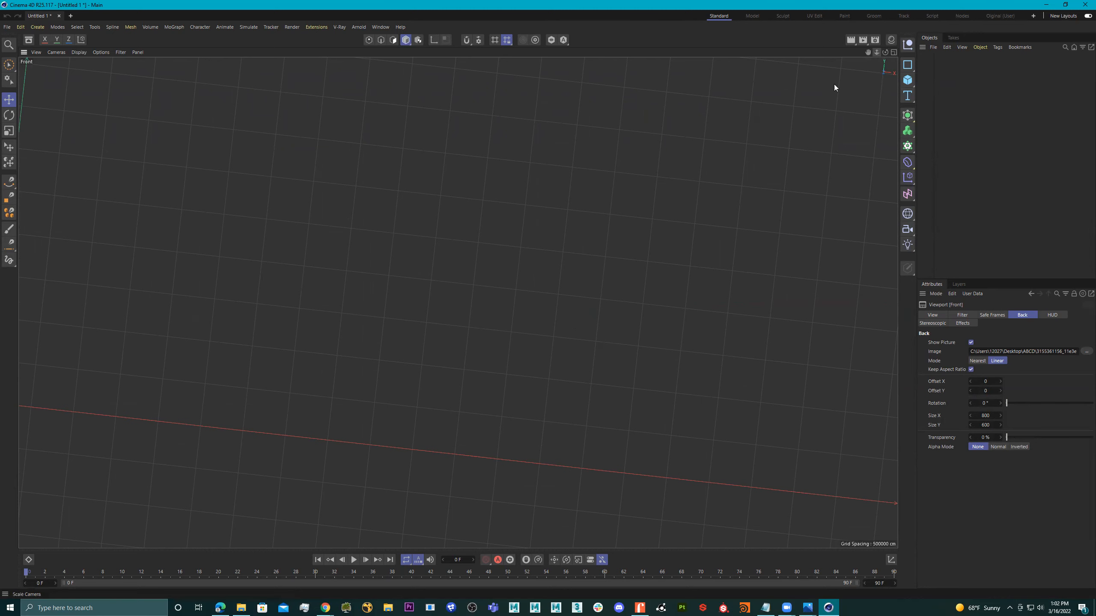
pyautogui.moveTo(876, 51); pyautogui.dragTo(1013, 79)
pyautogui.keyDown('alt'); pyautogui.moveTo(752, 123); pyautogui.dragTo(633, 214); pyautogui.keyUp('alt')
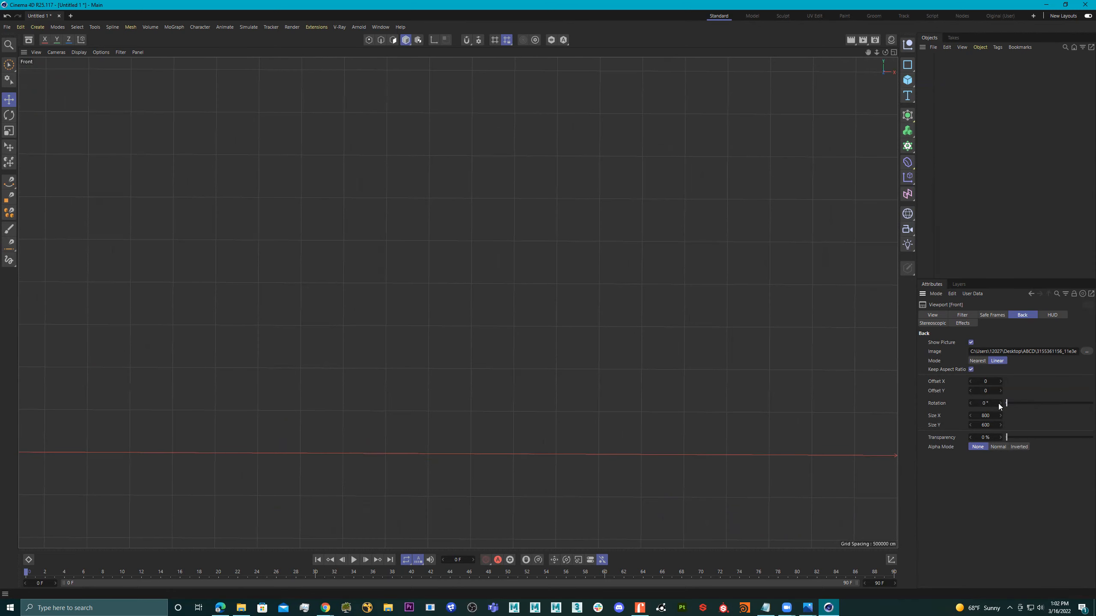
pyautogui.click(1087, 351)
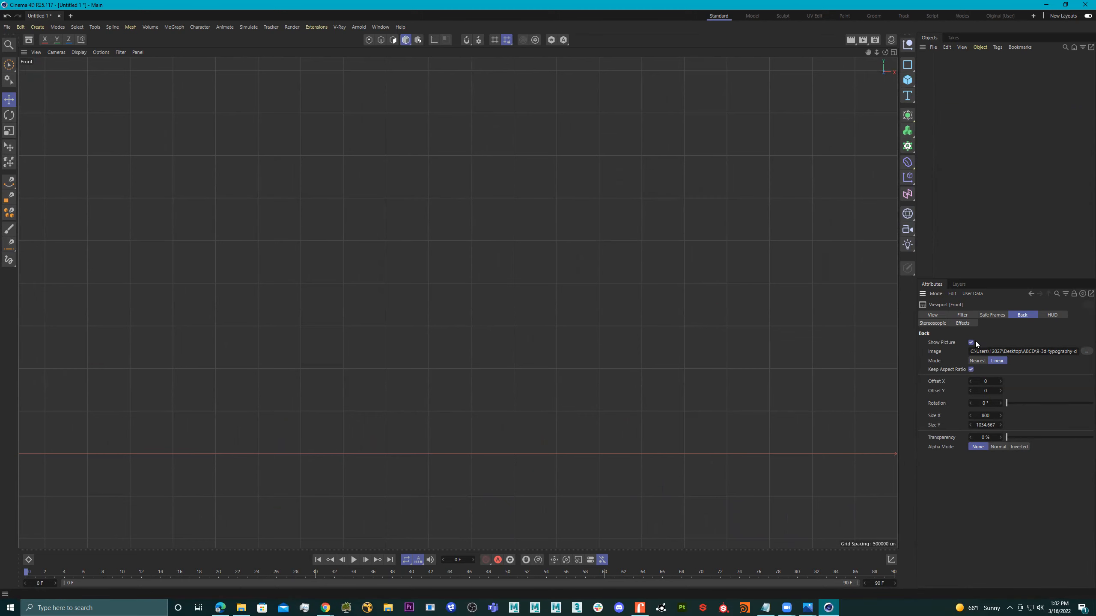
# - Configure the Top viewport to use the 3D typography design image as its background picture
pyautogui.middleClick(184, 202)
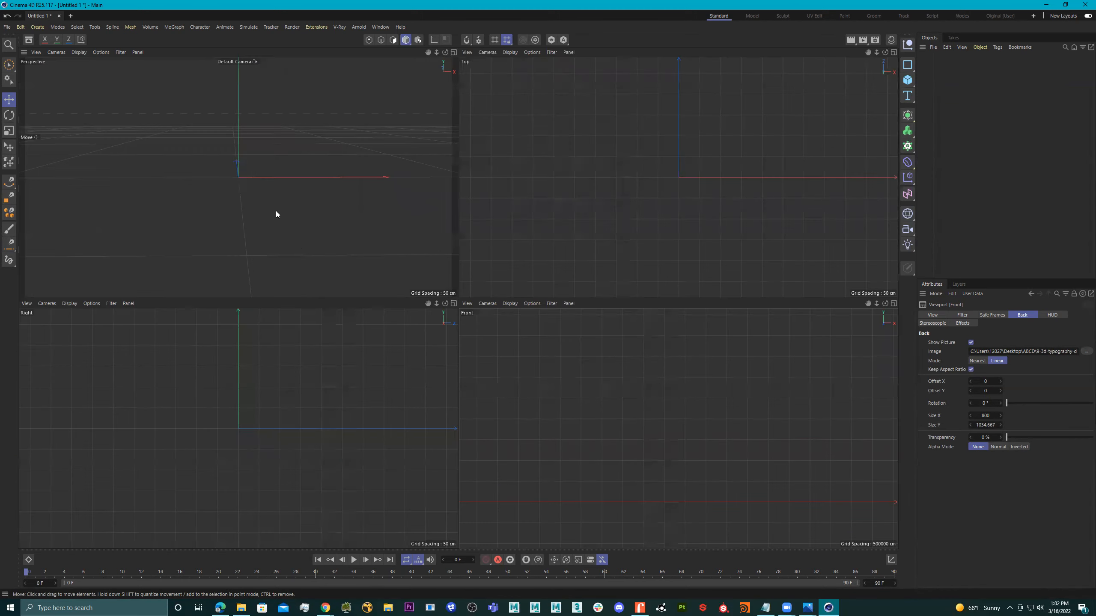
pyautogui.middleClick(595, 196)
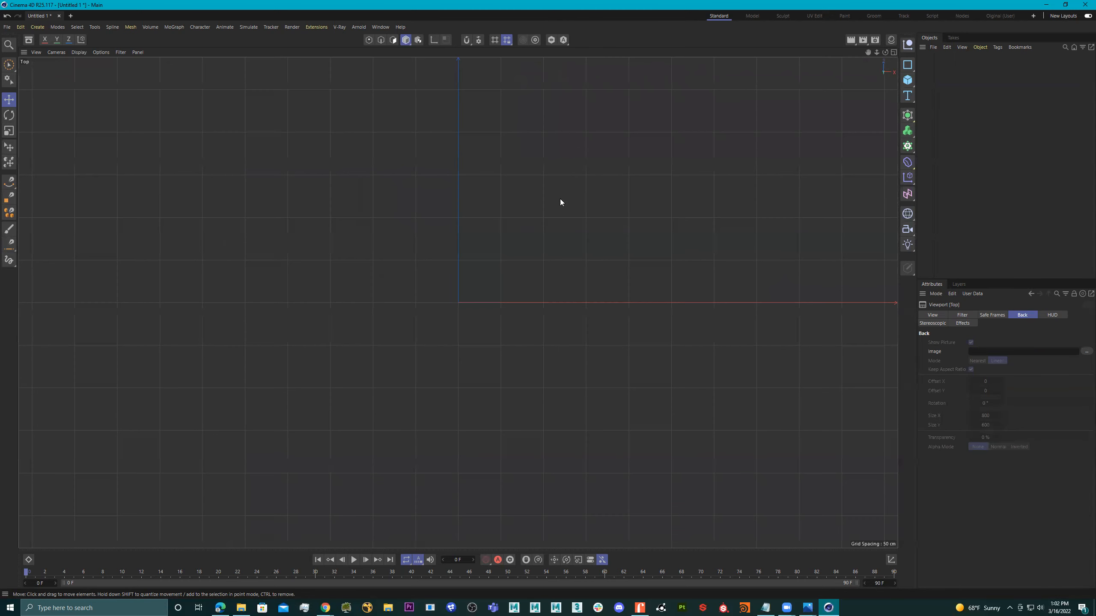
pyautogui.click(37, 53)
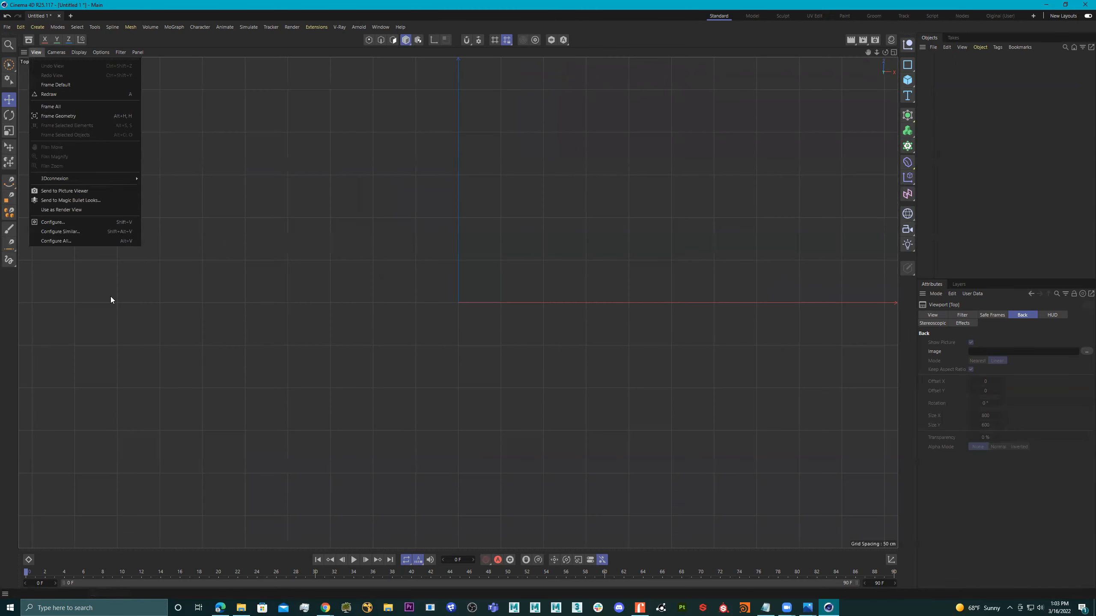
pyautogui.click(71, 223)
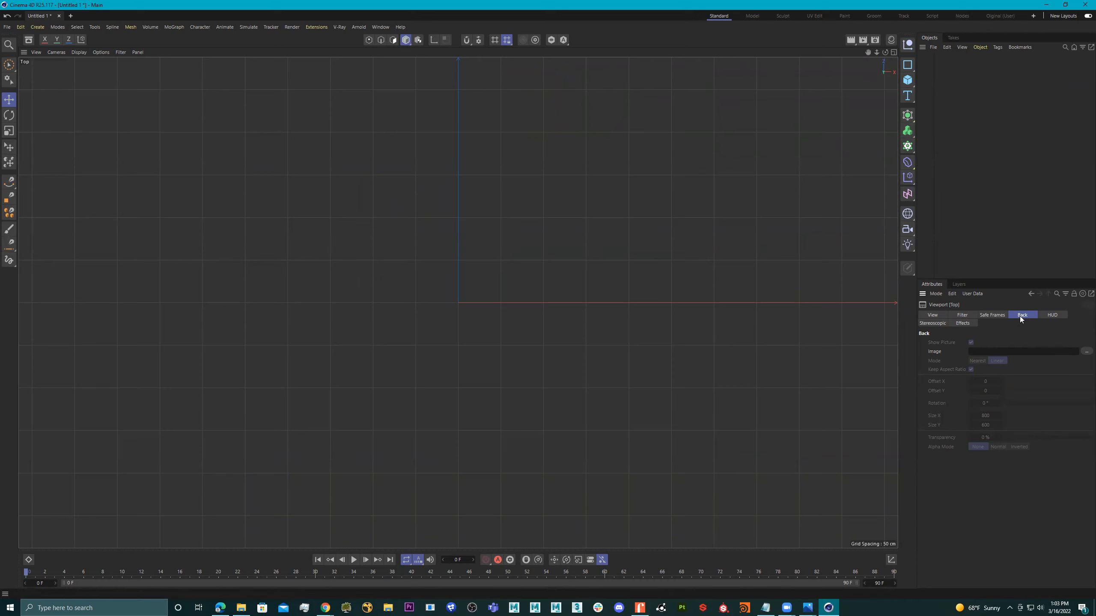
pyautogui.click(1084, 351)
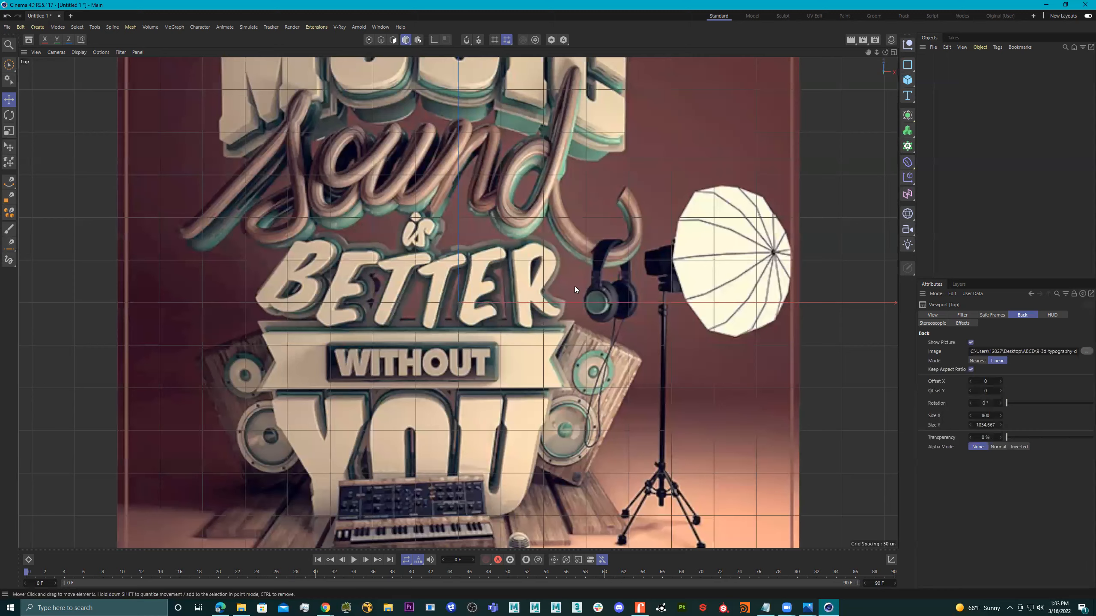
pyautogui.scroll(-4, 587, 313)
pyautogui.scroll(-2, 587, 312)
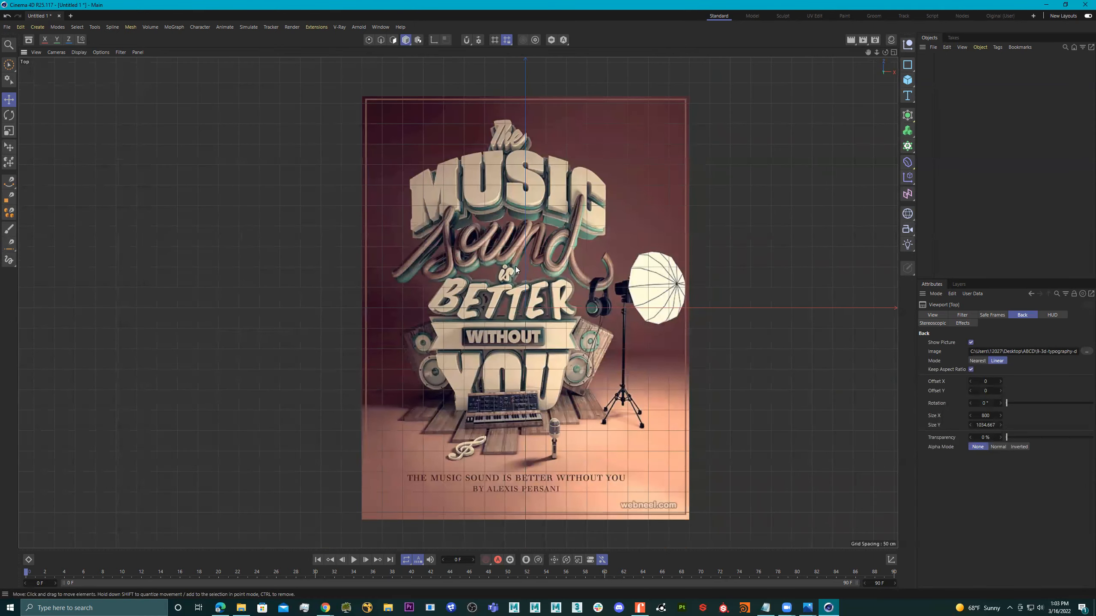
# - Hide the Top viewport's background picture and return to the maximized Front viewport
pyautogui.click(971, 343)
pyautogui.middleClick(205, 164)
pyautogui.middleClick(568, 364)
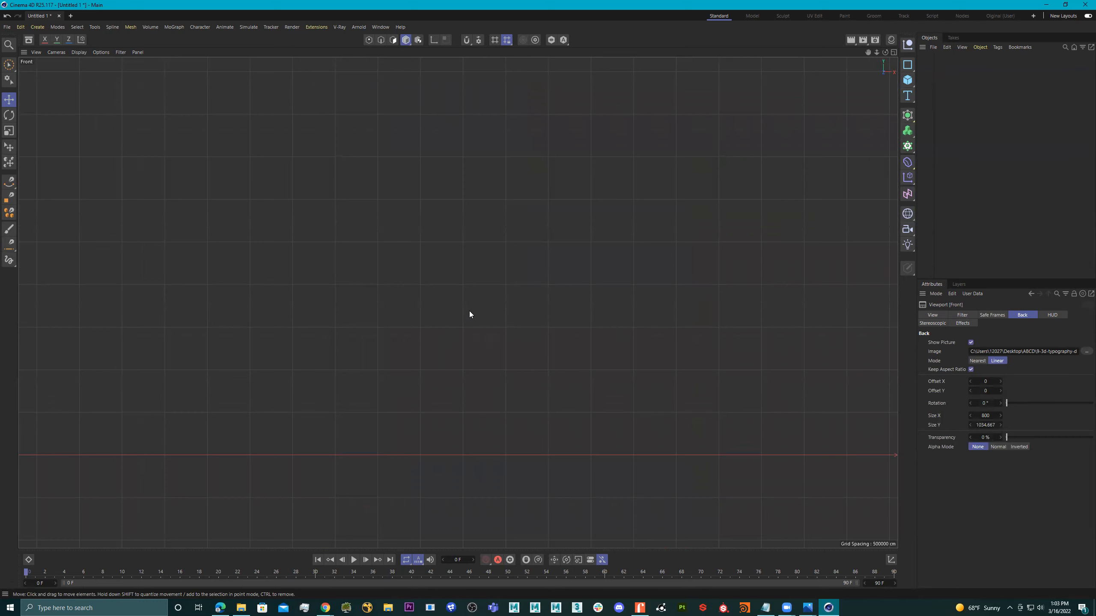
pyautogui.keyDown('alt'); pyautogui.moveTo(504, 311); pyautogui.dragTo(264, 297); pyautogui.keyUp('alt')
pyautogui.keyDown('alt'); pyautogui.moveTo(405, 302); pyautogui.dragTo(714, 297, button='right'); pyautogui.keyUp('alt')
pyautogui.keyDown('alt'); pyautogui.moveTo(479, 300); pyautogui.dragTo(666, 301, button='right'); pyautogui.keyUp('alt')
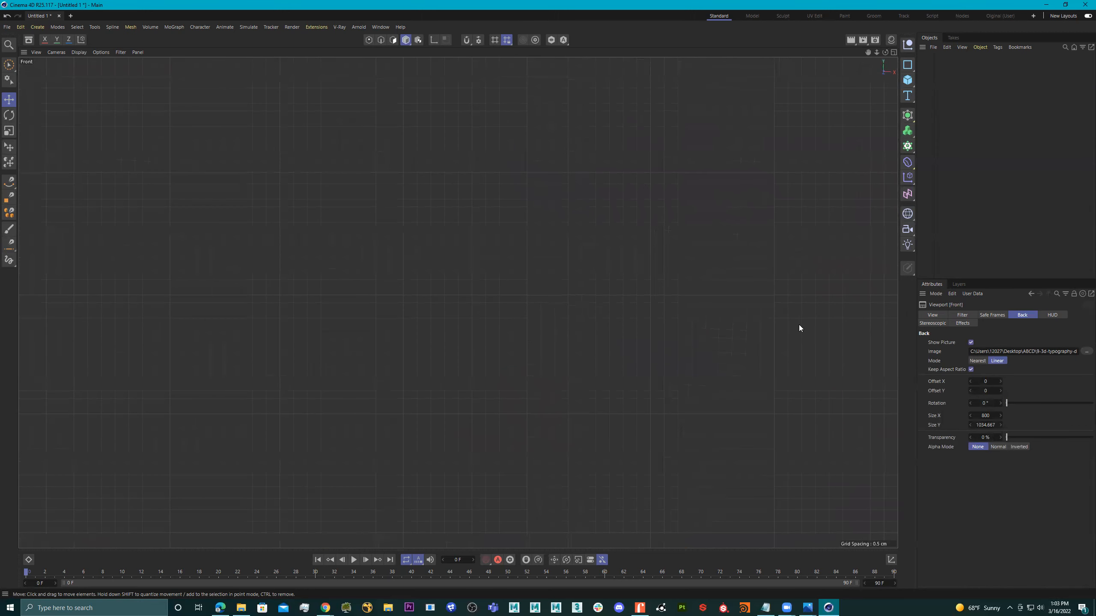
pyautogui.doubleClick(1033, 352)
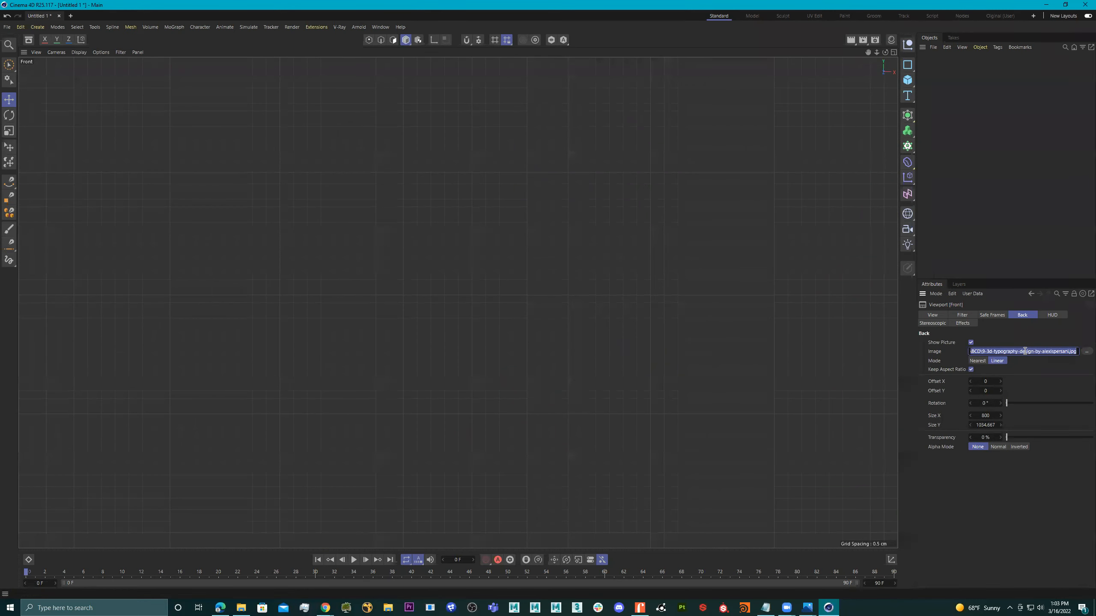
pyautogui.press('BackSpace')
pyautogui.press('Return')
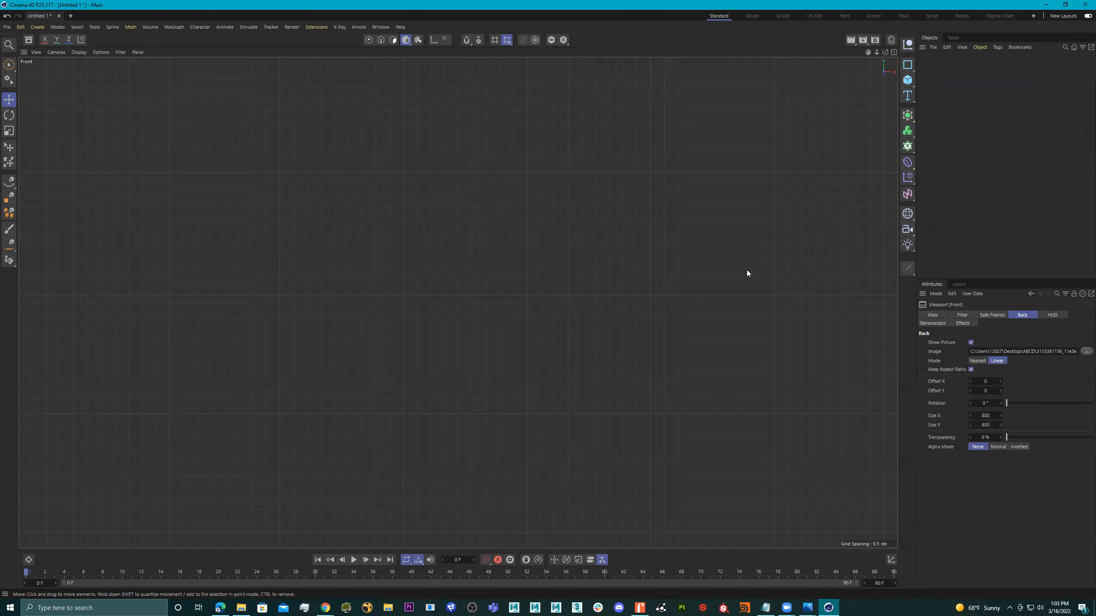
# - Load the image whose name starts with 156017514 from the ABCD folder as the Front viewport's background picture
pyautogui.scroll(-15, 309, 286)
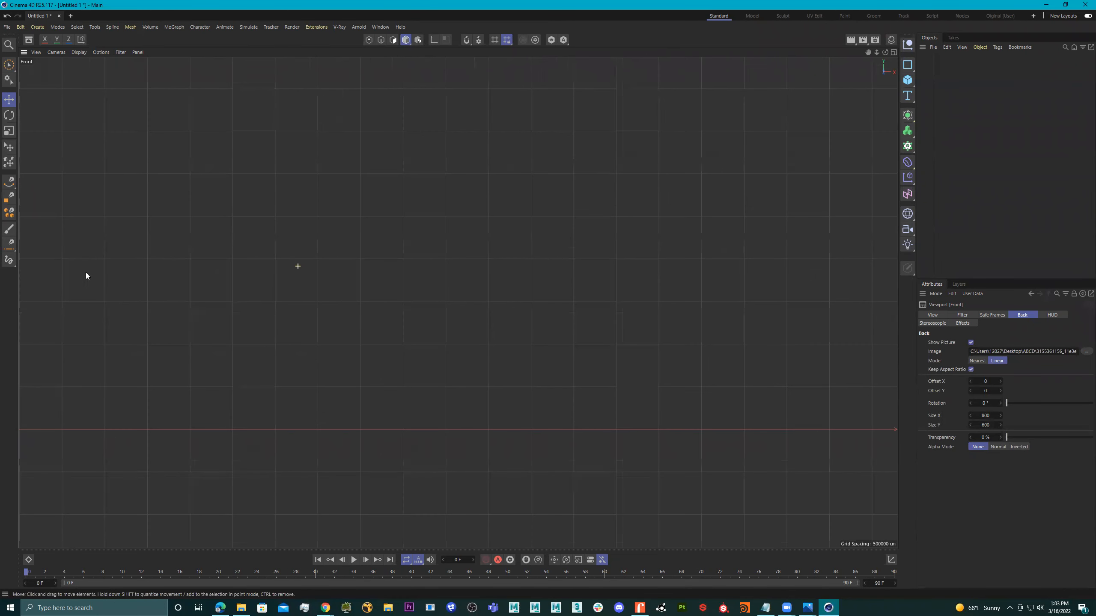
pyautogui.moveTo(301, 278)
pyautogui.keyDown('alt'); pyautogui.mouseDown(button='middle')
pyautogui.moveTo(722, 241)
pyautogui.moveTo(731, 336)
pyautogui.moveTo(632, 299)
pyautogui.mouseUp(button='middle'); pyautogui.keyUp('alt')
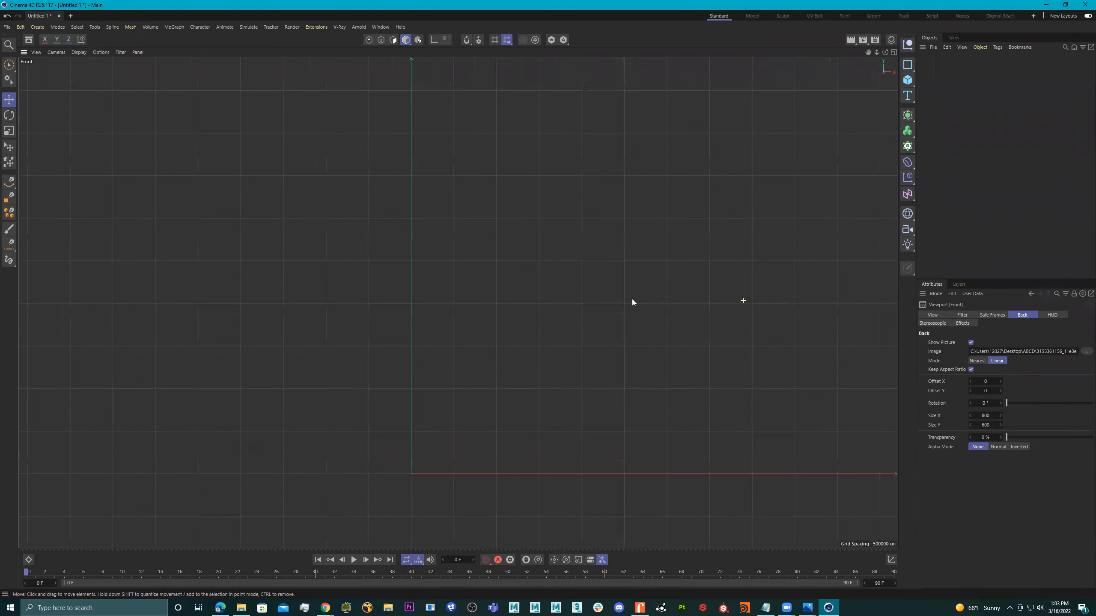
pyautogui.keyDown('alt'); pyautogui.moveTo(727, 308); pyautogui.dragTo(444, 262, button='middle'); pyautogui.keyUp('alt')
pyautogui.keyDown('alt'); pyautogui.moveTo(658, 285); pyautogui.dragTo(465, 298, button='middle'); pyautogui.keyUp('alt')
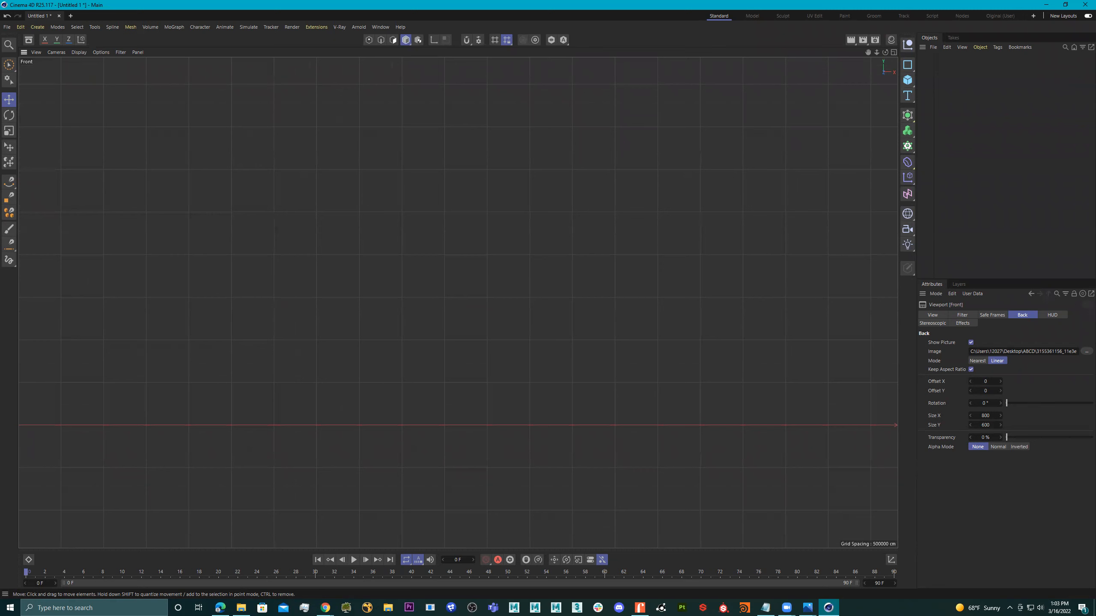
pyautogui.hotkey('alt', 'Tab')
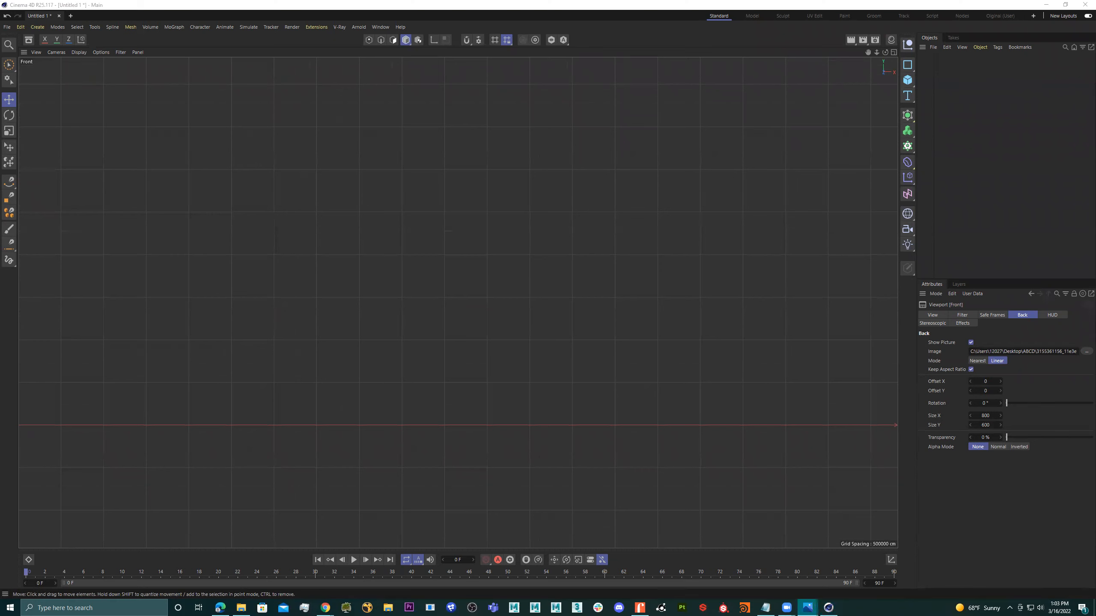
pyautogui.click(1083, 351)
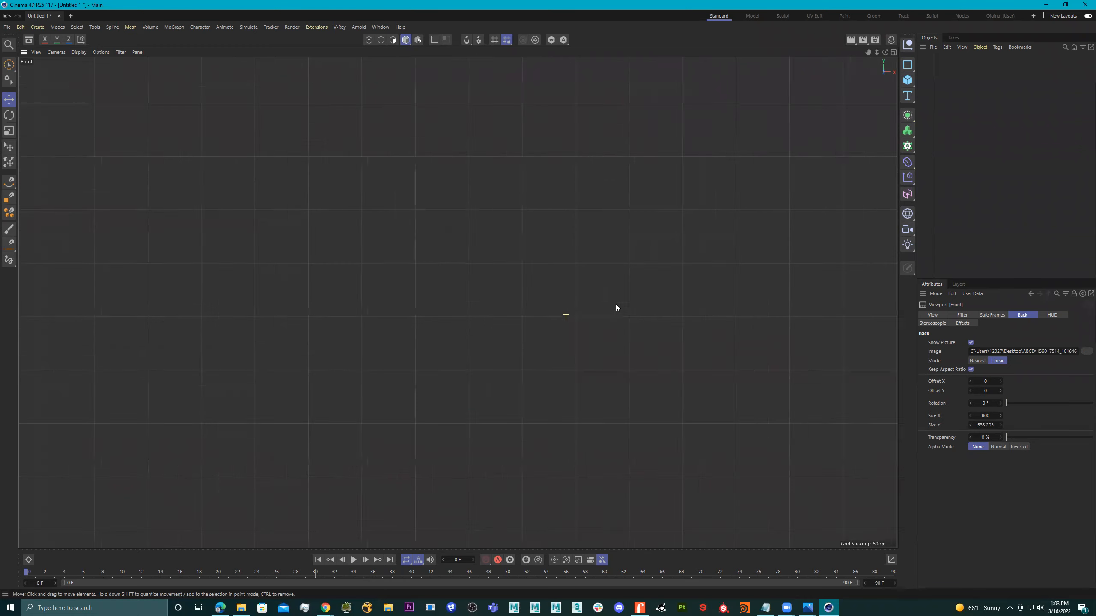
# - Set the Front background picture's mode to Nearest and toggle the picture's display off and on
pyautogui.moveTo(949, 317); pyautogui.dragTo(784, 324)
pyautogui.scroll(5, 586, 330)
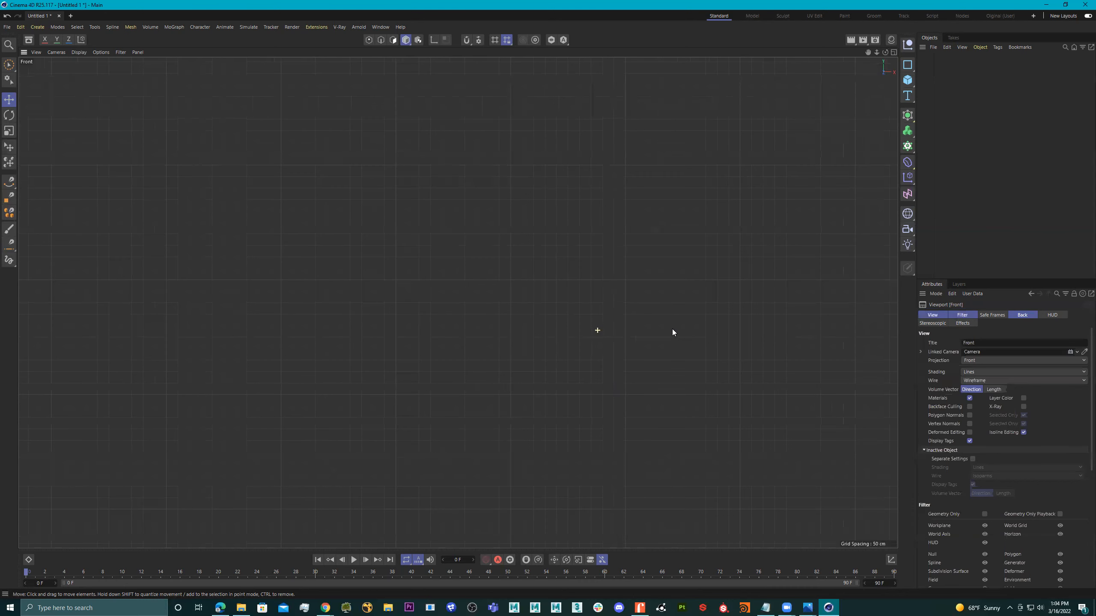
pyautogui.click(1027, 315)
pyautogui.click(979, 361)
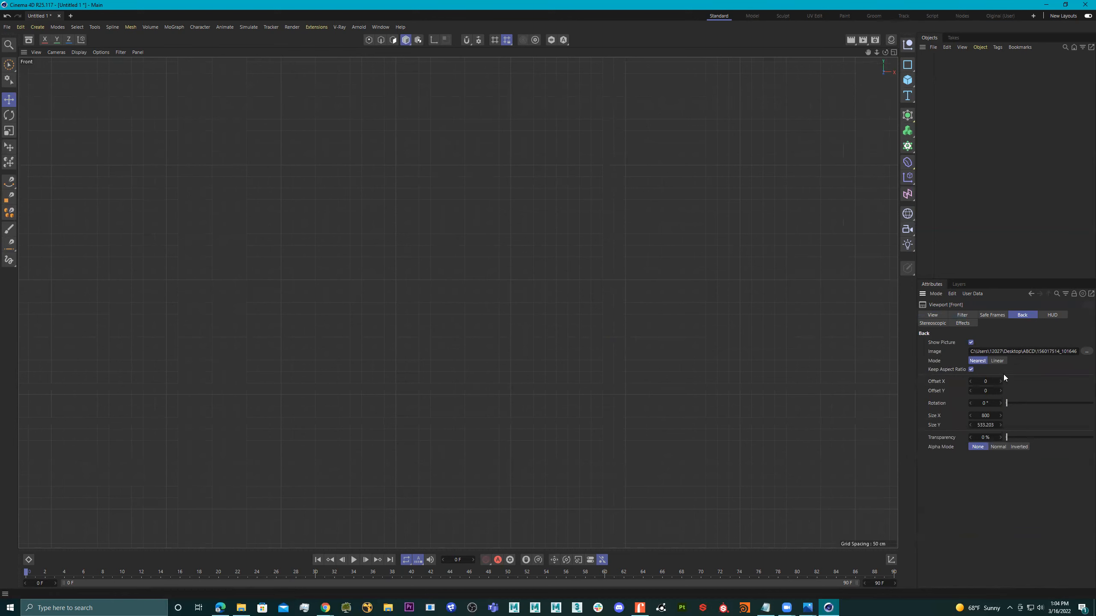
pyautogui.click(971, 343)
pyautogui.click(971, 343)
pyautogui.middleClick(411, 266)
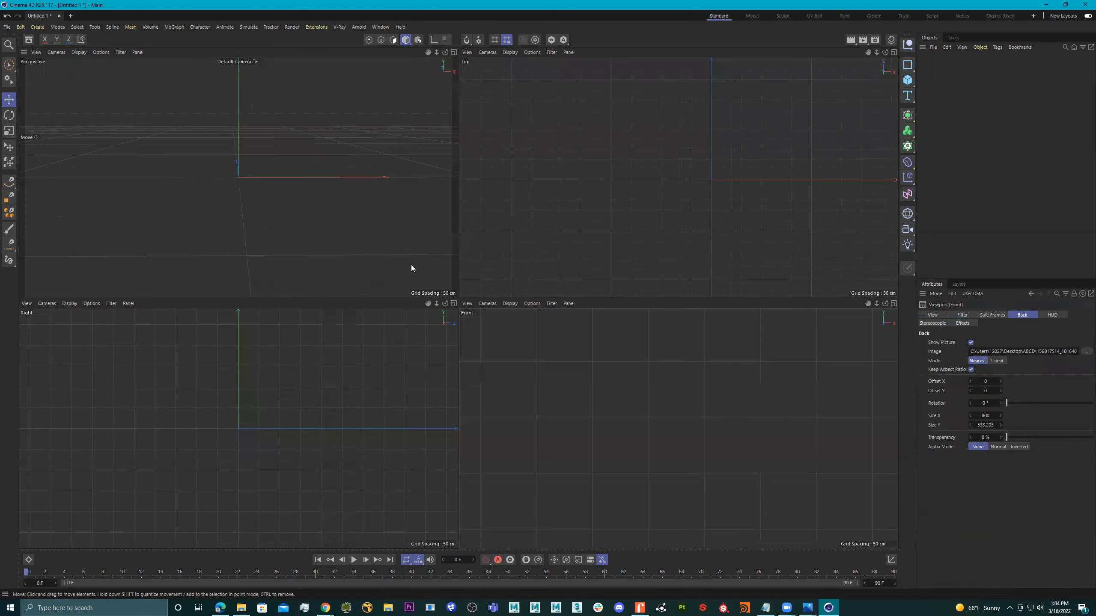
pyautogui.scroll(-10, 715, 407)
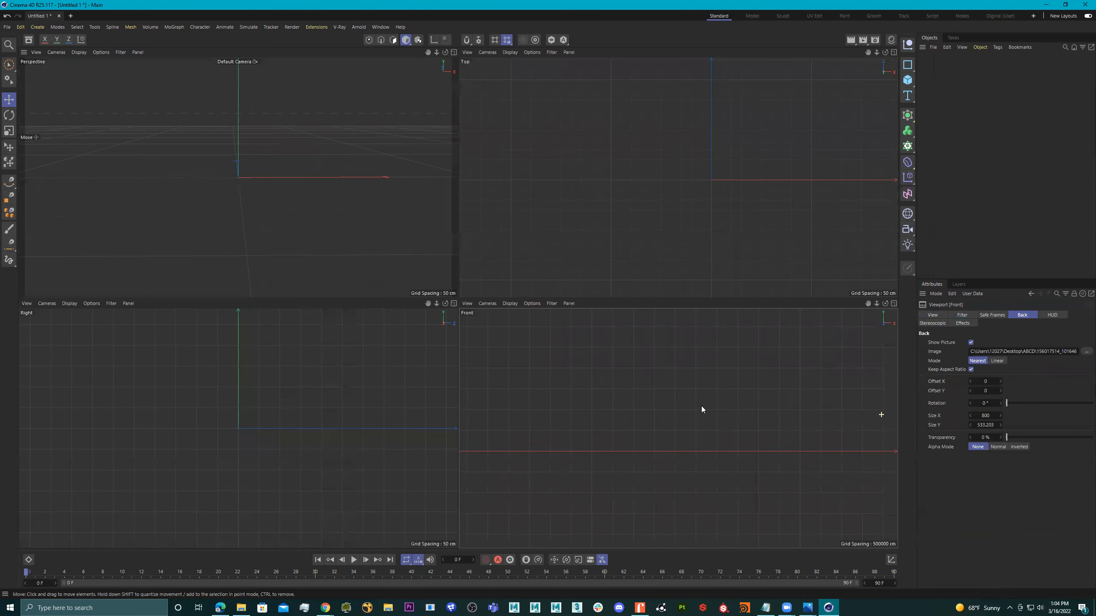
pyautogui.moveTo(621, 417); pyautogui.dragTo(831, 441, button='middle')
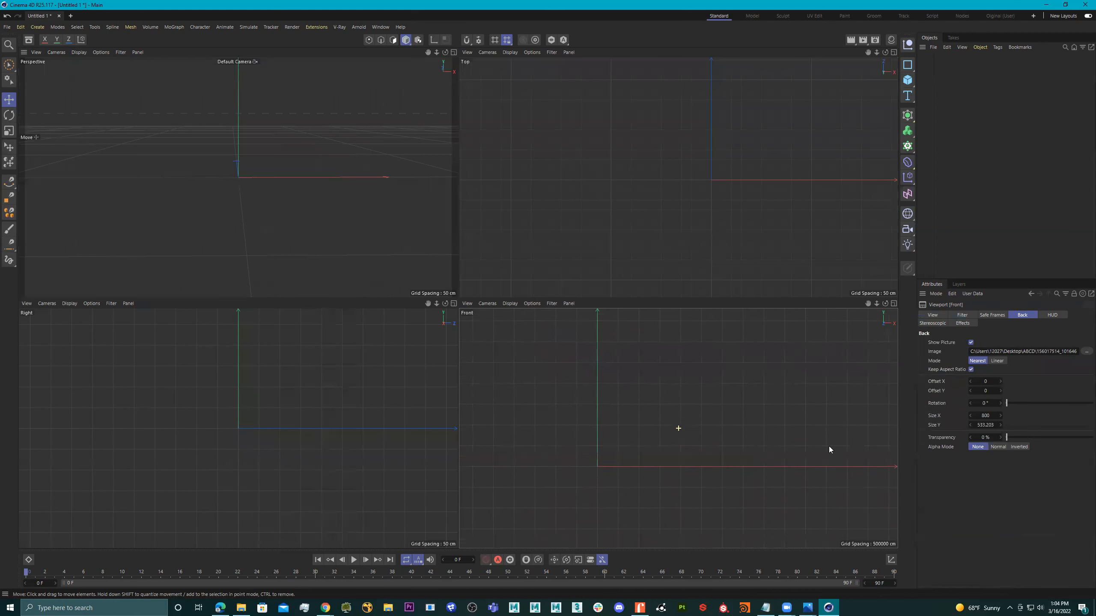
pyautogui.moveTo(332, 418); pyautogui.dragTo(315, 464, button='middle')
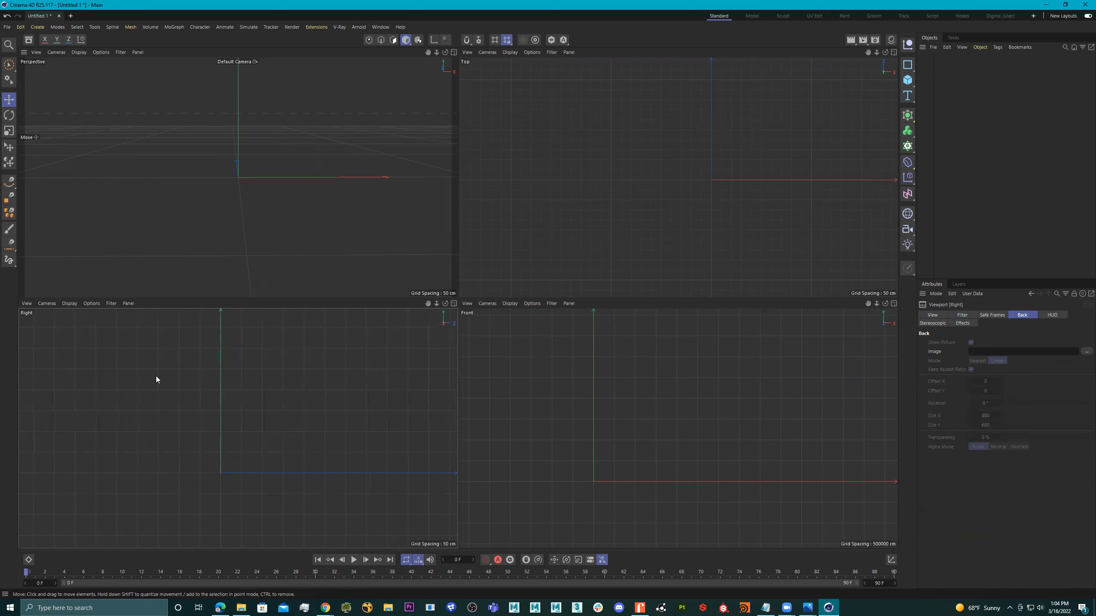
pyautogui.click(26, 303)
pyautogui.click(82, 473)
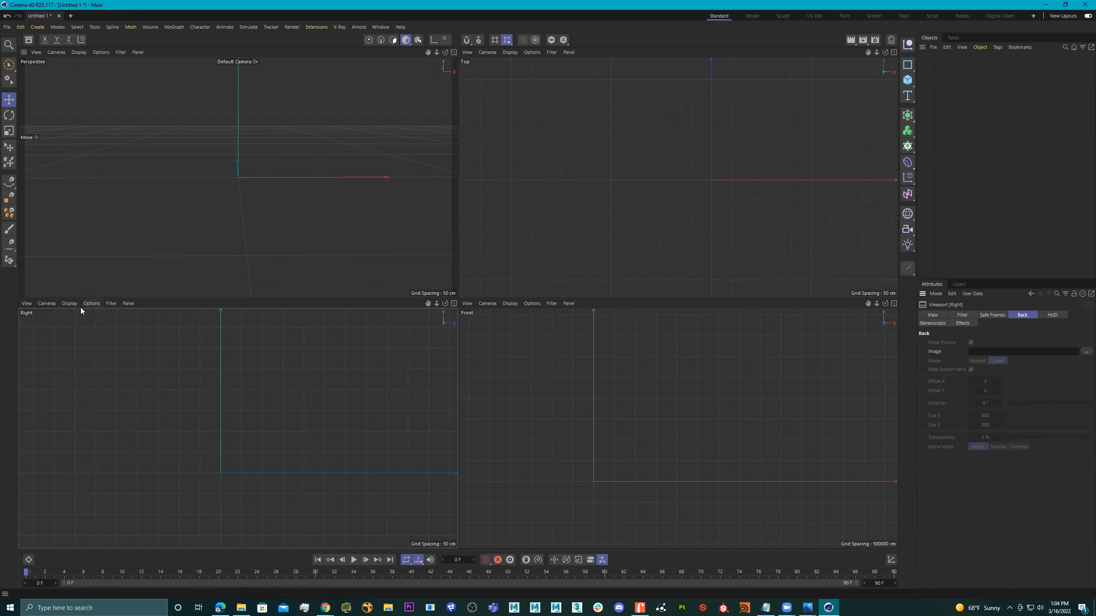
pyautogui.click(1087, 352)
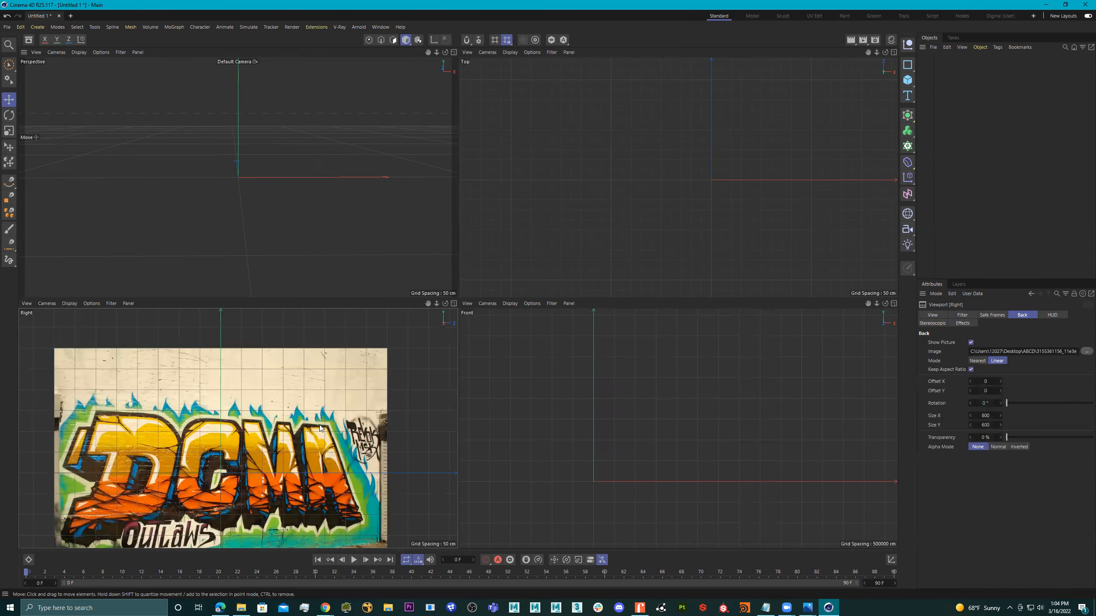
pyautogui.scroll(-2, 321, 427)
pyautogui.middleClick(309, 402)
pyautogui.middleClick(308, 400)
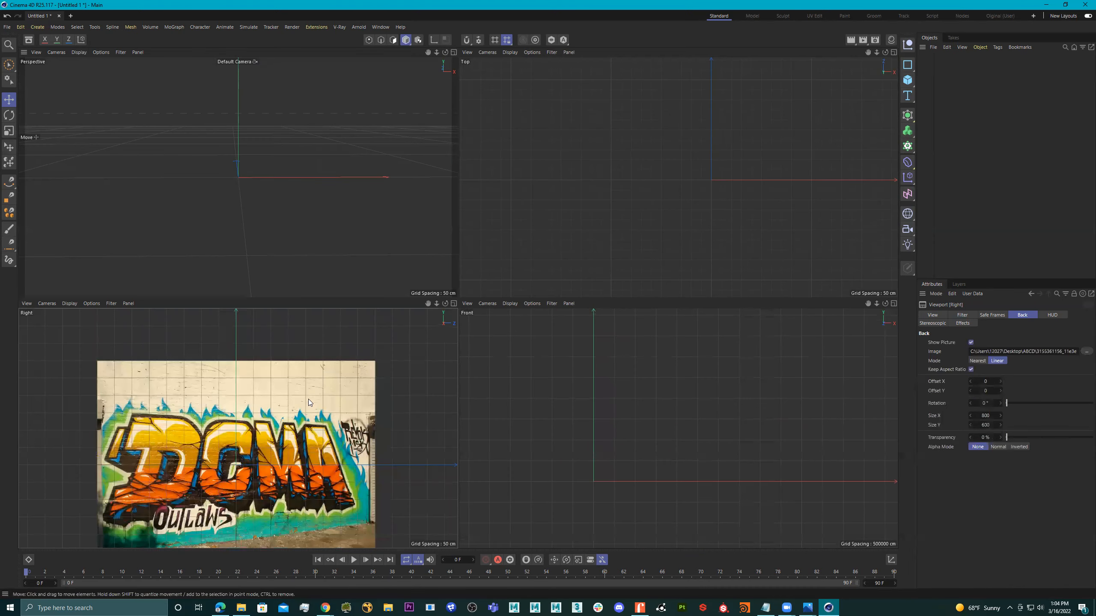
pyautogui.scroll(-3, 308, 400)
# - Reopen the Front viewport's background settings and check its image path
pyautogui.keyDown('alt'); pyautogui.moveTo(661, 423); pyautogui.dragTo(648, 377, button='middle'); pyautogui.keyUp('alt')
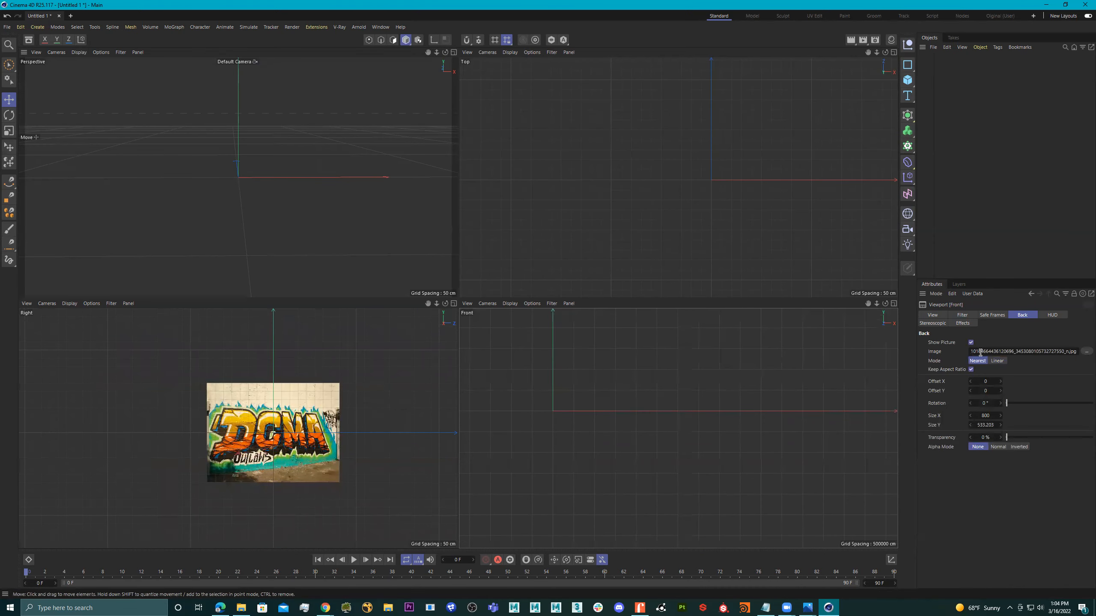
pyautogui.click(1049, 352)
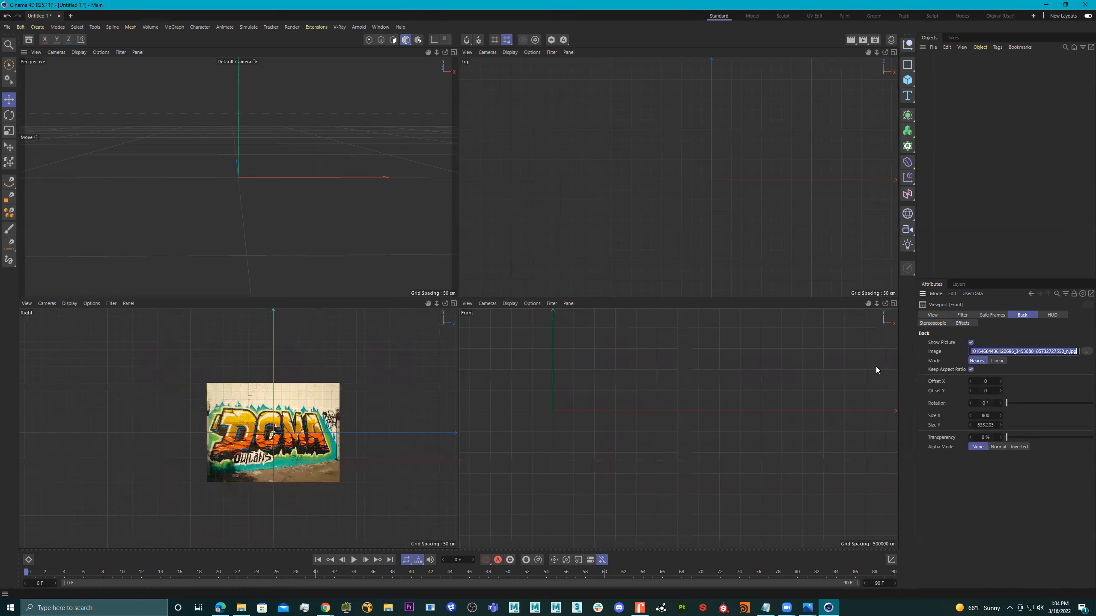
pyautogui.click(468, 304)
pyautogui.click(512, 474)
pyautogui.click(1036, 352)
pyautogui.click(1036, 353)
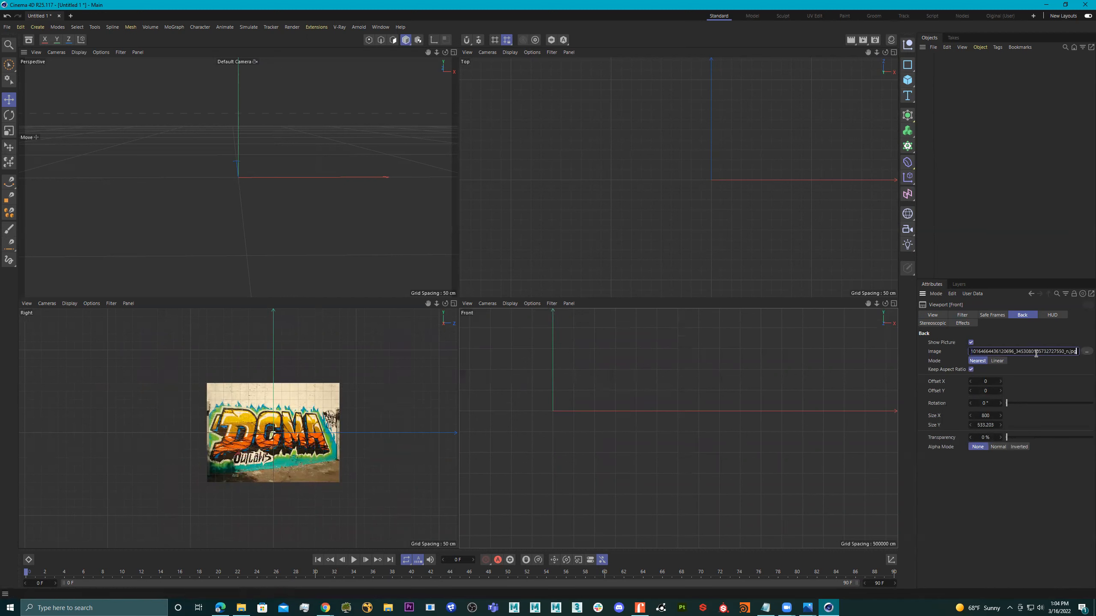
# - Maximize the Right viewport and frame its graffiti background picture
pyautogui.middleClick(647, 441)
pyautogui.middleClick(628, 430)
pyautogui.scroll(-3, 379, 424)
pyautogui.middleClick(410, 420)
pyautogui.keyDown('alt'); pyautogui.moveTo(661, 399); pyautogui.dragTo(525, 444, button='middle'); pyautogui.keyUp('alt')
pyautogui.scroll(5, 486, 352)
pyautogui.keyDown('alt'); pyautogui.moveTo(480, 368); pyautogui.dragTo(401, 368, button='middle'); pyautogui.keyUp('alt')
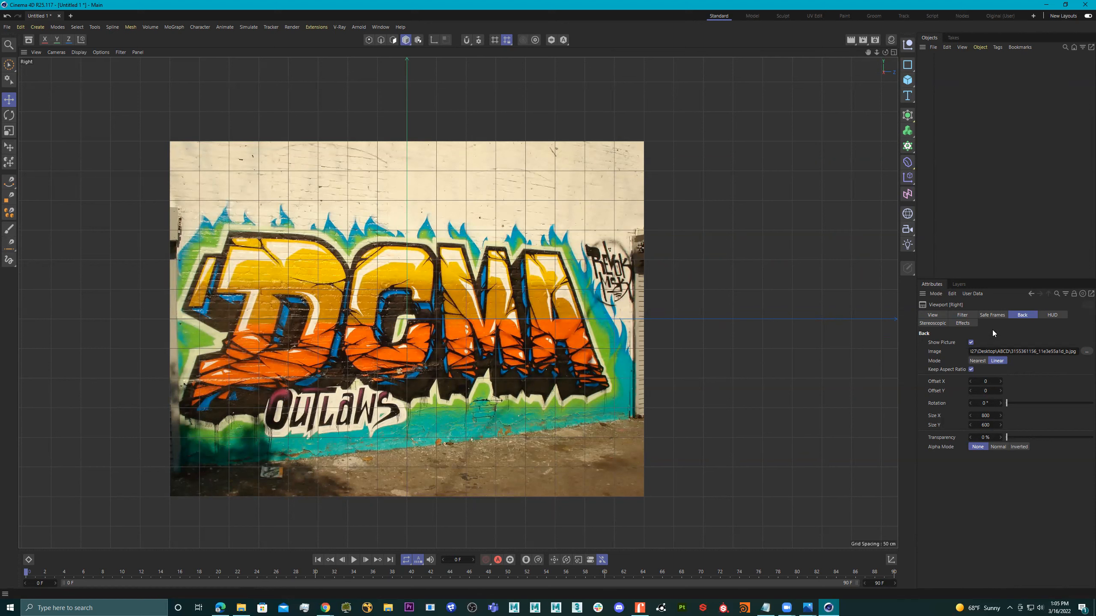
# - Set the transparency of the Right viewport's graffiti background picture to 86%
pyautogui.moveTo(1023, 437); pyautogui.dragTo(1082, 445)
pyautogui.keyDown('alt'); pyautogui.moveTo(582, 344); pyautogui.dragTo(748, 347, button='middle'); pyautogui.keyUp('alt')
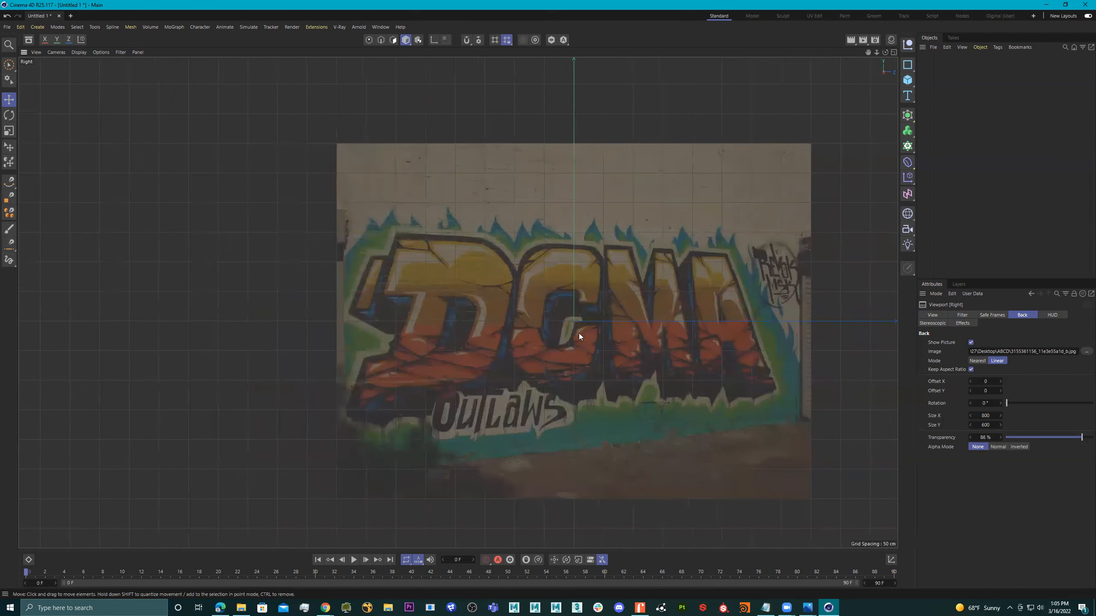
pyautogui.scroll(2, 509, 309)
pyautogui.keyDown('alt'); pyautogui.moveTo(509, 309); pyautogui.dragTo(422, 297, button='middle'); pyautogui.keyUp('alt')
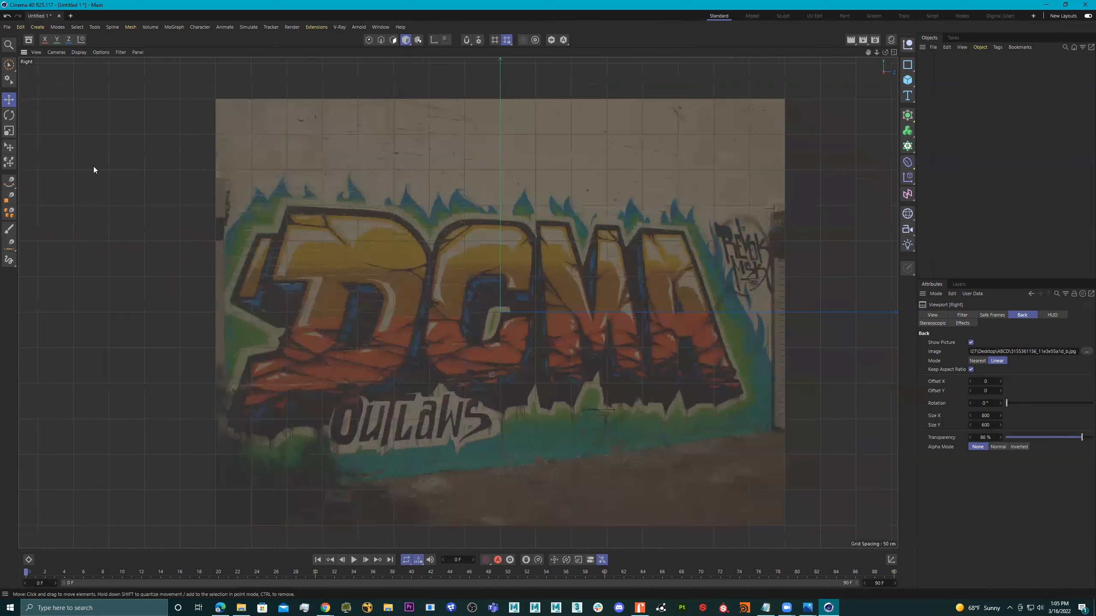
# - Start a Bezier outline of the graffiti D with the Spline Pen, from its upper-left corner down to the notch and across to the stem
pyautogui.click(9, 182)
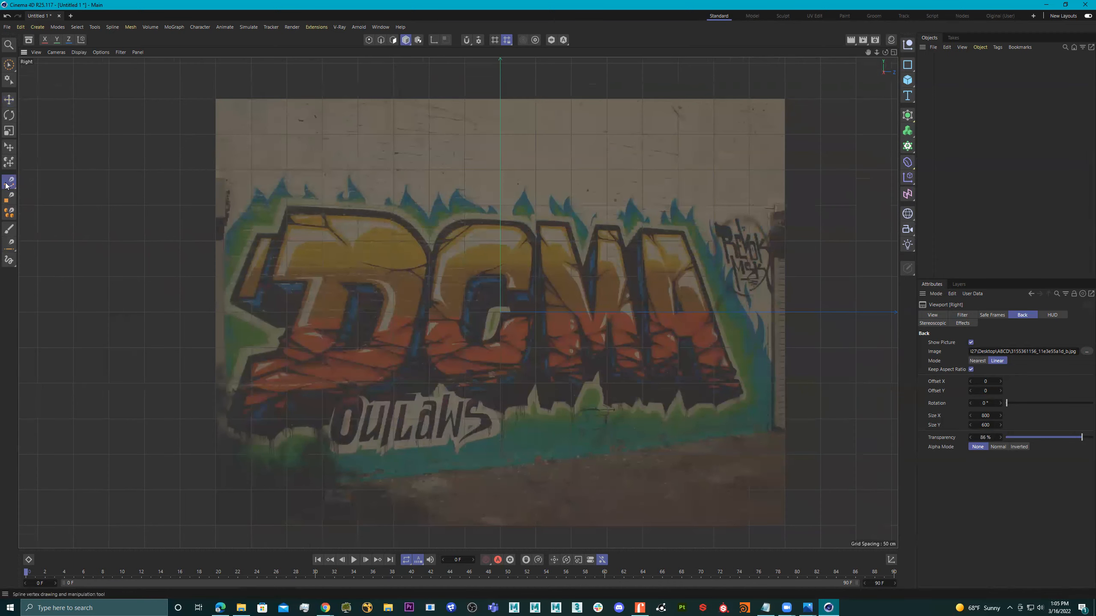
pyautogui.scroll(1, 282, 207)
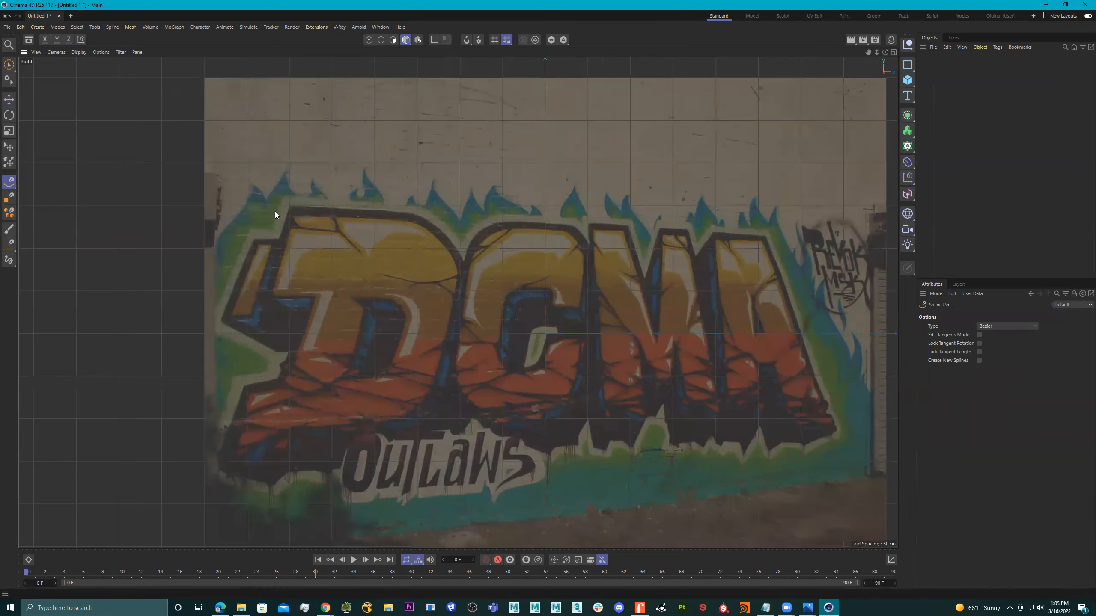
pyautogui.scroll(2, 276, 211)
pyautogui.keyDown('alt'); pyautogui.moveTo(354, 205); pyautogui.dragTo(388, 129, button='middle'); pyautogui.keyUp('alt')
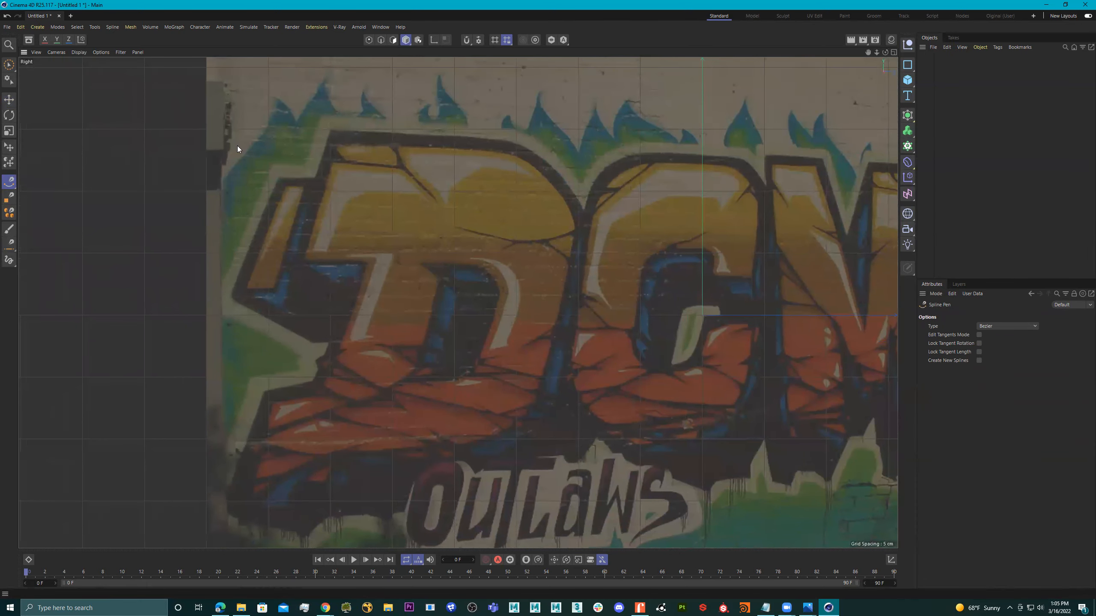
pyautogui.click(331, 129)
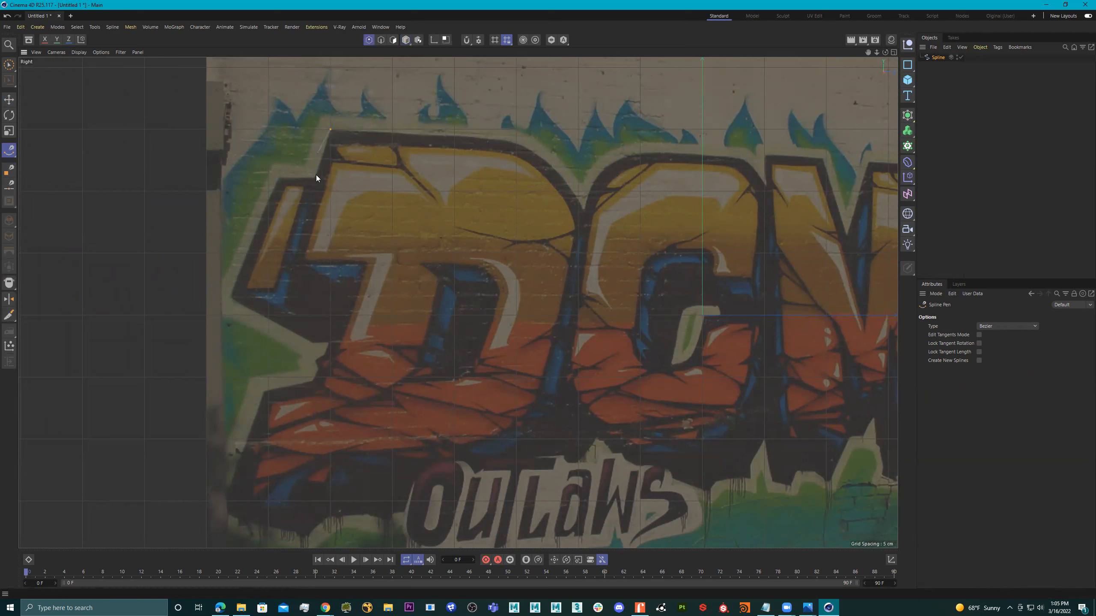
pyautogui.click(294, 264)
pyautogui.scroll(5, 356, 264)
pyautogui.scroll(2, 362, 264)
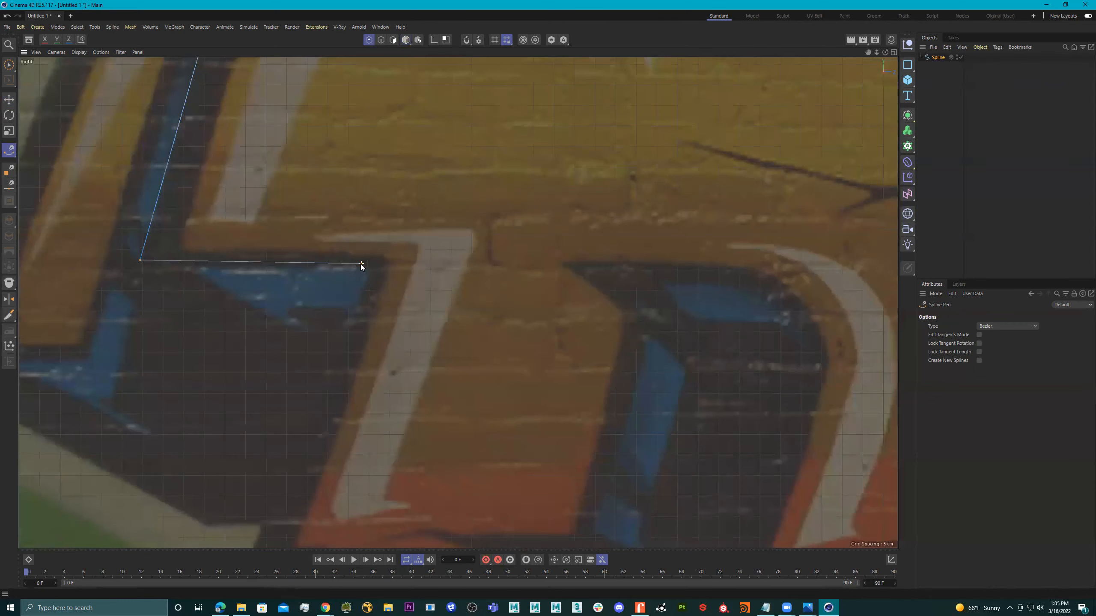
pyautogui.click(352, 264)
# - Extend the spline down the left edge of the D's stem and outward along the top edge of its foot
pyautogui.scroll(-6, 382, 289)
pyautogui.keyDown('alt'); pyautogui.moveTo(369, 337); pyautogui.dragTo(405, 256, button='middle'); pyautogui.keyUp('alt')
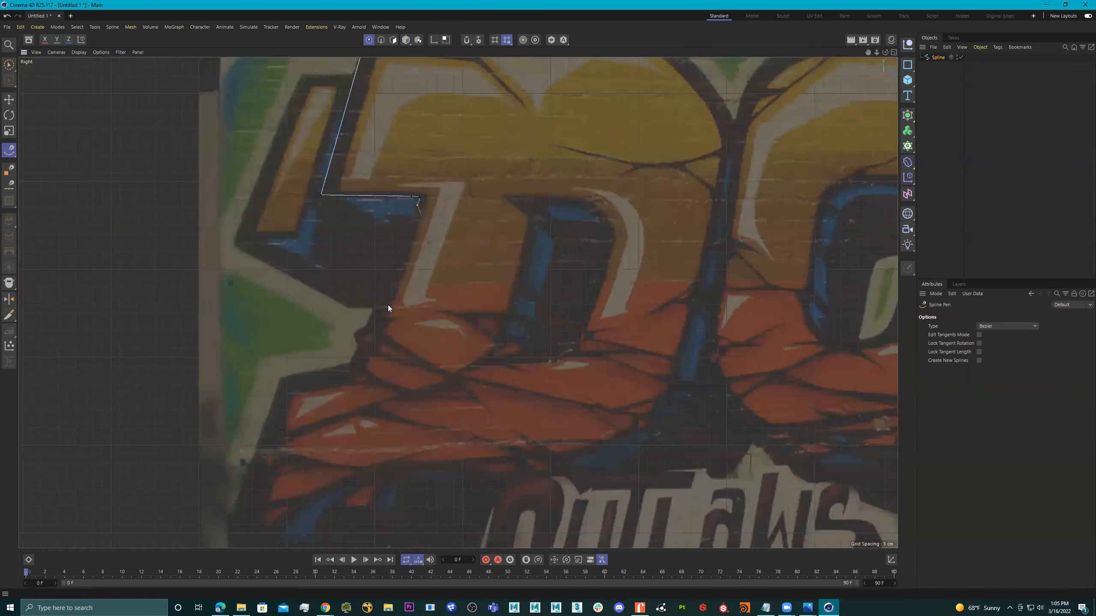
pyautogui.scroll(4, 372, 302)
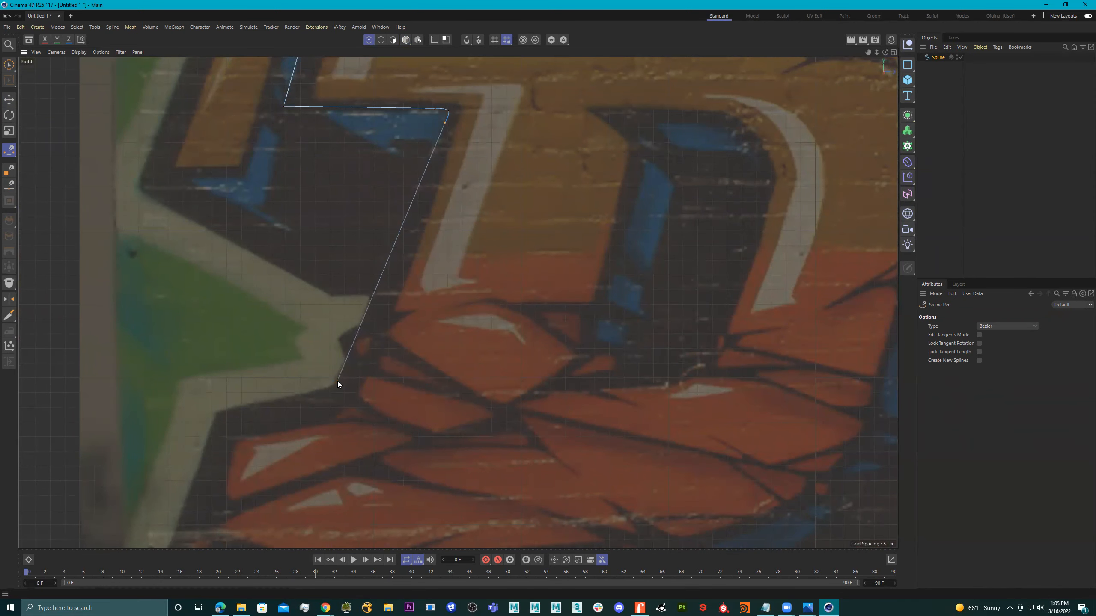
pyautogui.scroll(3, 337, 380)
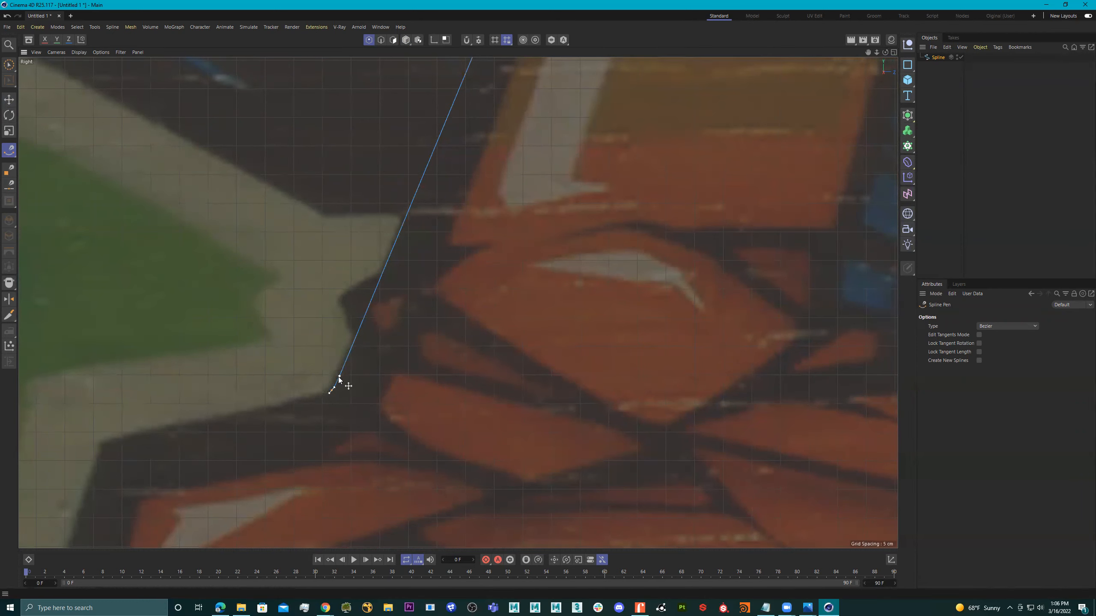
pyautogui.click(311, 397)
pyautogui.click(104, 431)
# - Continue the spline down the left end of the D's foot and along its short bottom edge
pyautogui.scroll(-5, 135, 427)
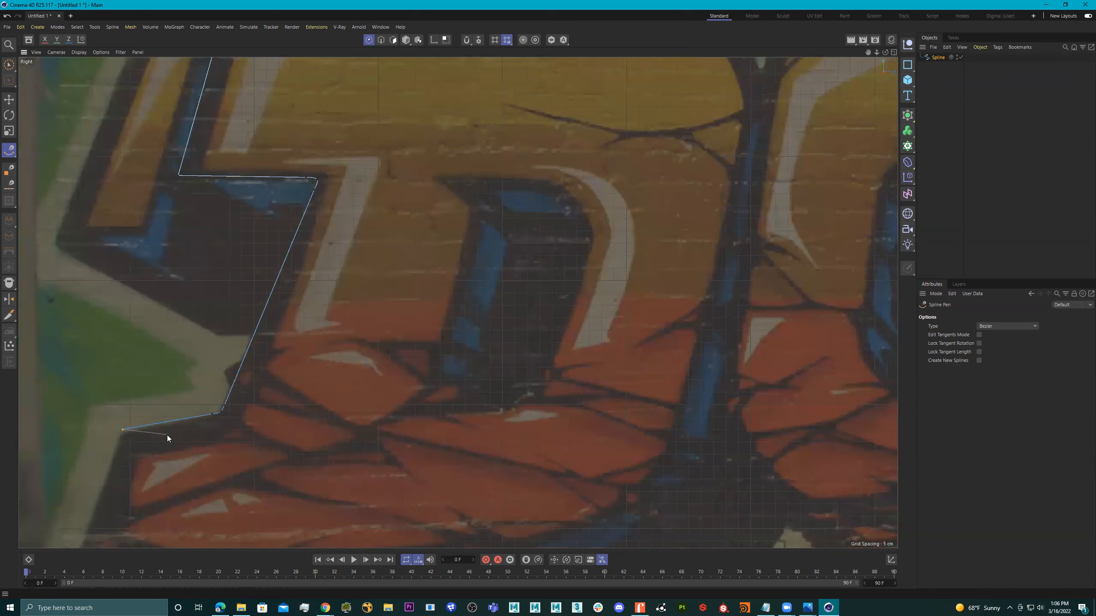
pyautogui.moveTo(325, 386); pyautogui.dragTo(340, 293, button='middle')
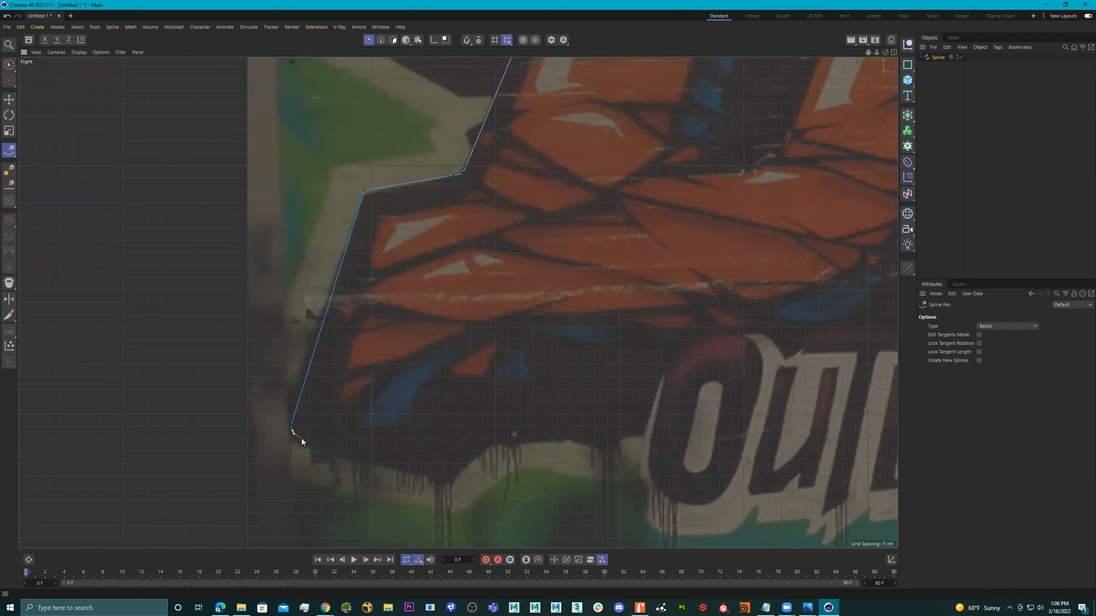
pyautogui.click(435, 435)
pyautogui.scroll(-5, 496, 406)
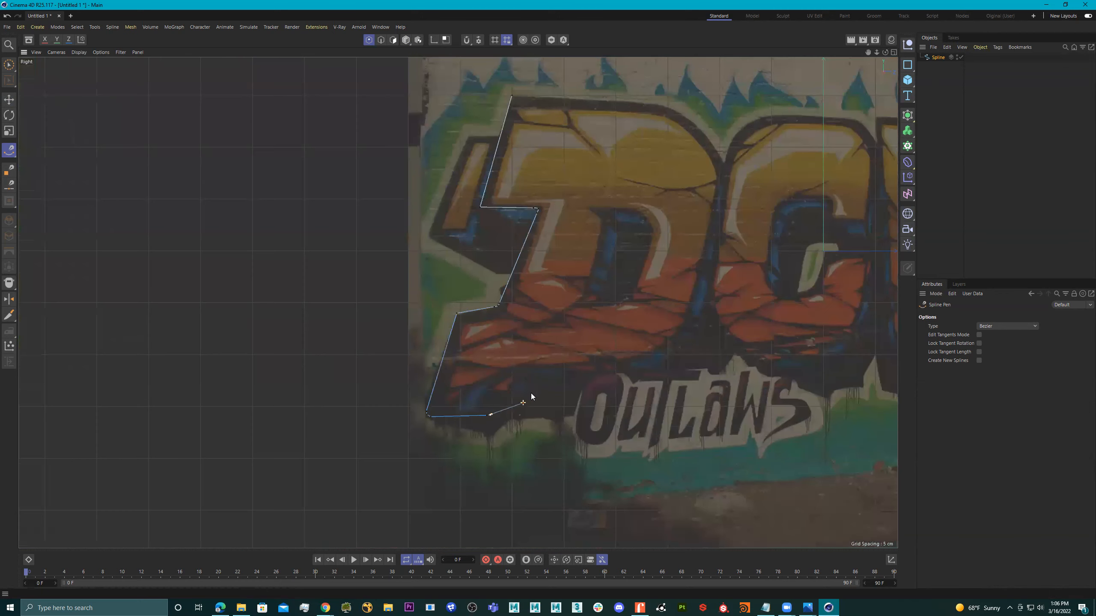
# - Trace the D's slanted lower edge and curve the spline around its lower-right corner
pyautogui.scroll(4, 650, 342)
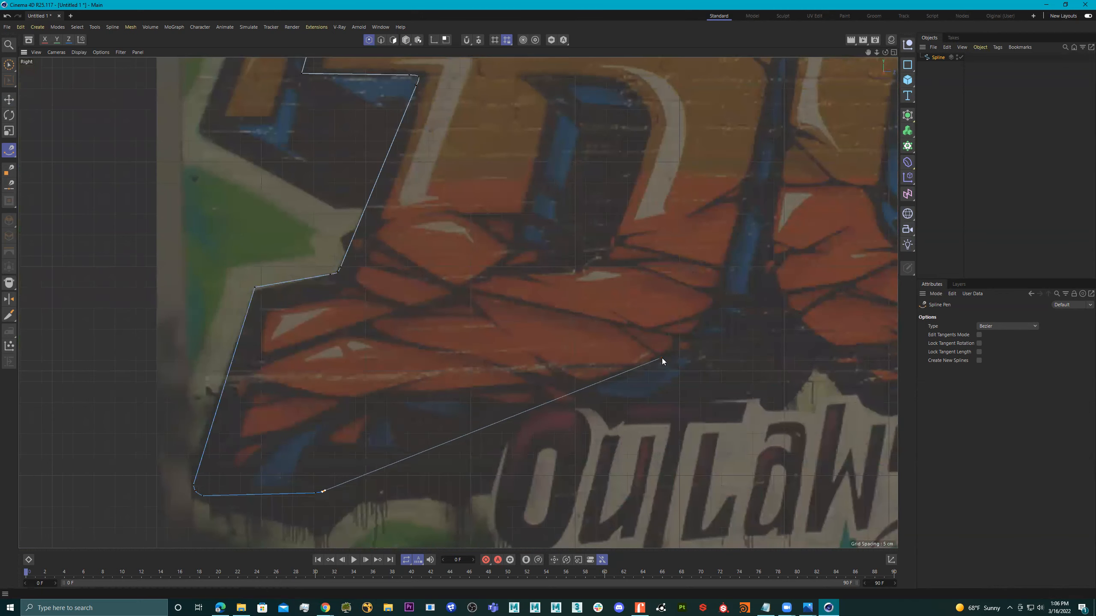
pyautogui.scroll(5, 662, 358)
pyautogui.click(665, 369)
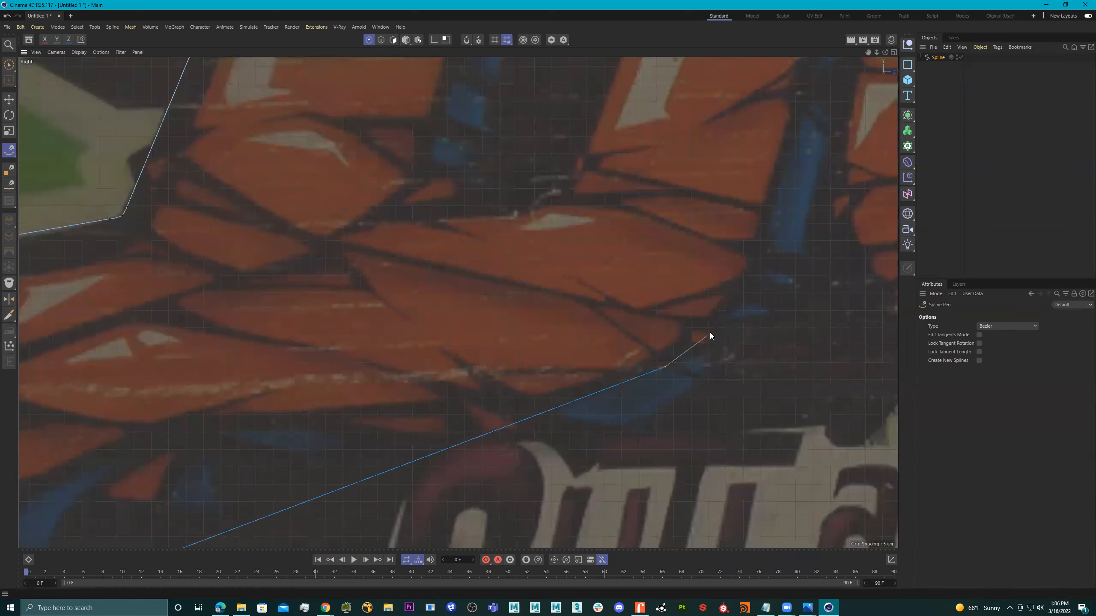
pyautogui.moveTo(706, 341); pyautogui.dragTo(721, 322)
pyautogui.moveTo(746, 282); pyautogui.dragTo(755, 265)
# - Continue the spline up the right side of the D and curve it into the start of the upper bowl
pyautogui.scroll(-5, 755, 262)
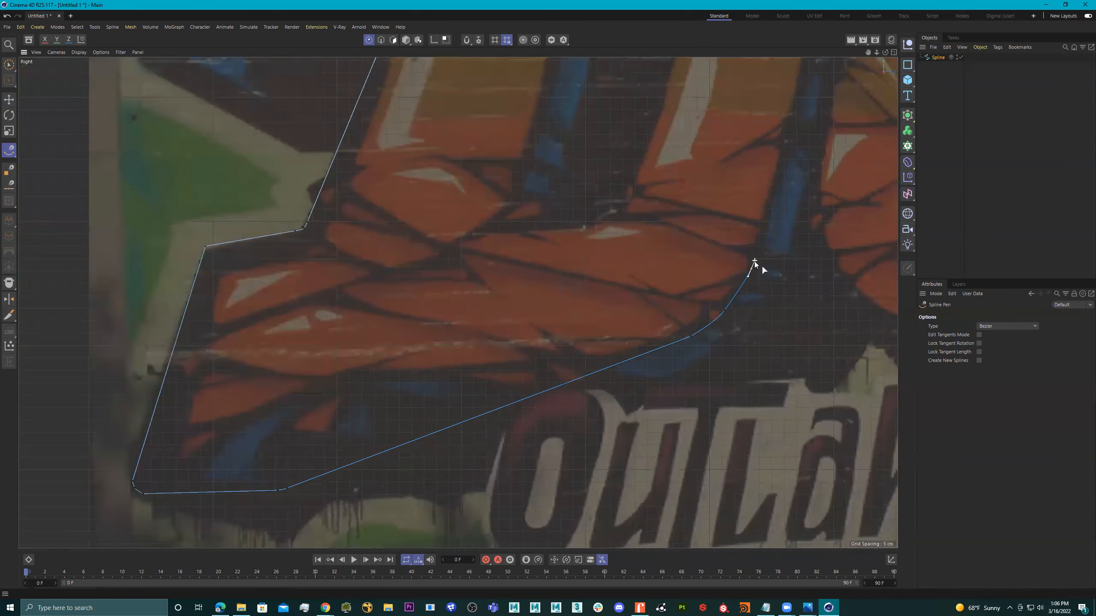
pyautogui.keyDown('alt'); pyautogui.moveTo(760, 264); pyautogui.dragTo(625, 496, button='middle'); pyautogui.keyUp('alt')
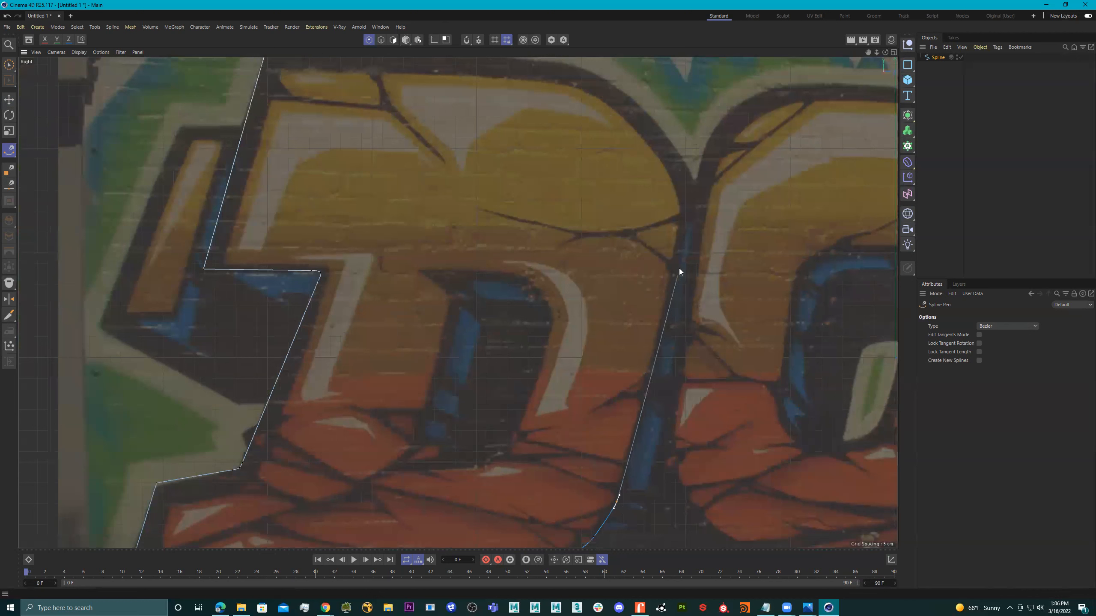
pyautogui.click(684, 218)
pyautogui.scroll(2, 681, 212)
pyautogui.scroll(4, 683, 211)
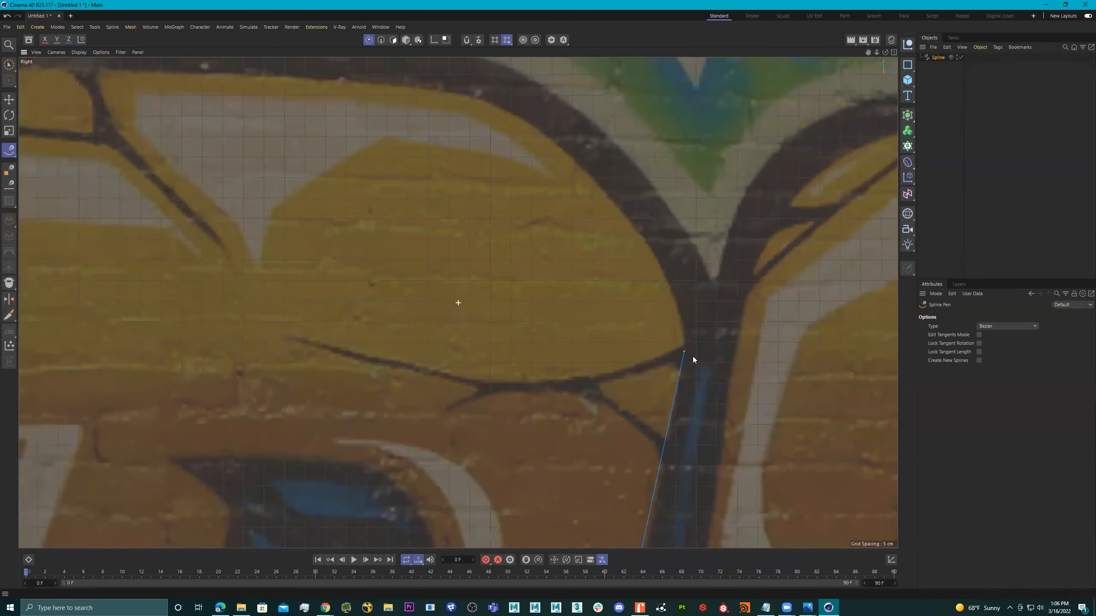
pyautogui.moveTo(669, 294); pyautogui.dragTo(660, 272)
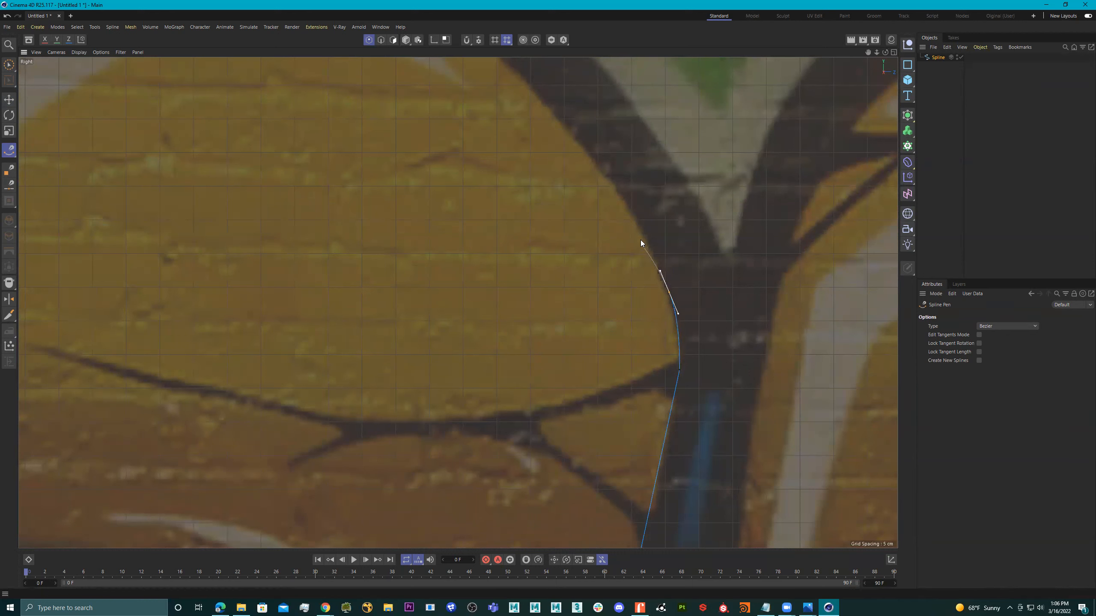
pyautogui.click(629, 210)
# - Trace the D's upper-right shoulder with curved points along the yellow fill's edge until it meets the top edge
pyautogui.keyDown('alt'); pyautogui.moveTo(631, 215); pyautogui.dragTo(693, 375, button='middle'); pyautogui.keyUp('alt')
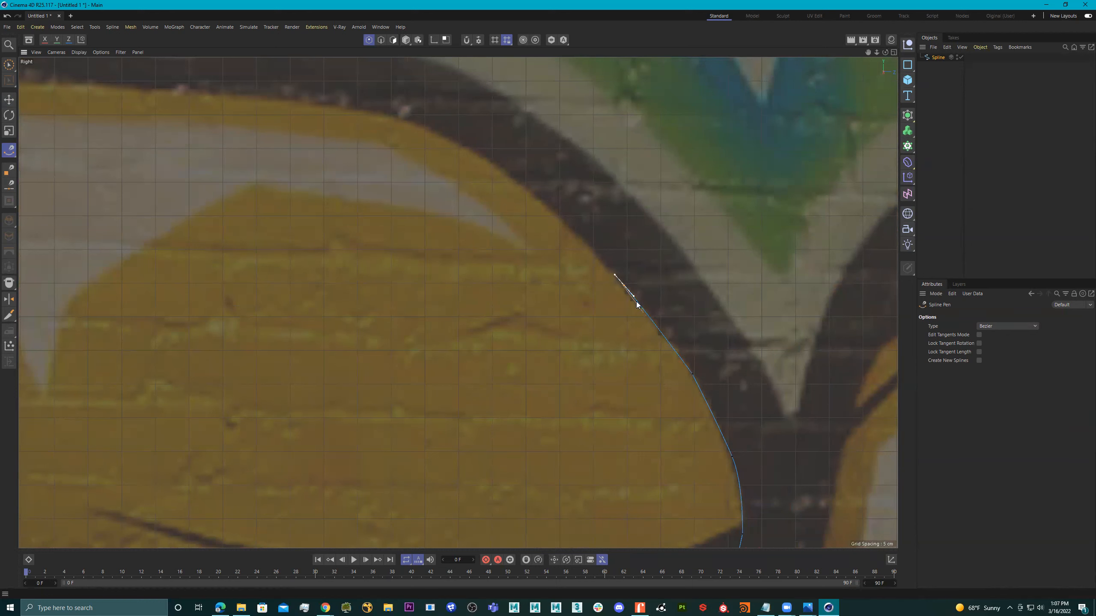
pyautogui.moveTo(552, 210); pyautogui.dragTo(534, 193)
pyautogui.moveTo(524, 201); pyautogui.dragTo(598, 291, button='middle')
pyautogui.click(606, 293)
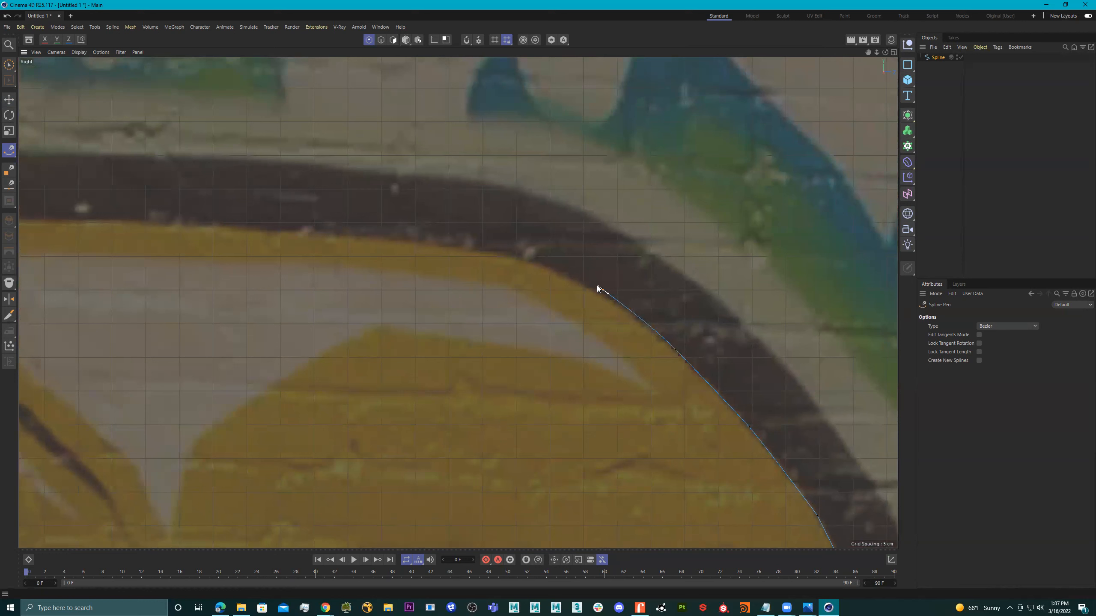
pyautogui.moveTo(525, 256); pyautogui.dragTo(517, 253)
pyautogui.moveTo(414, 240); pyautogui.dragTo(402, 237)
# - Run the spline along the D's top edge back toward the upper-left corner and close it at the starting point
pyautogui.keyDown('alt'); pyautogui.moveTo(402, 245); pyautogui.dragTo(751, 294, button='middle'); pyautogui.keyUp('alt')
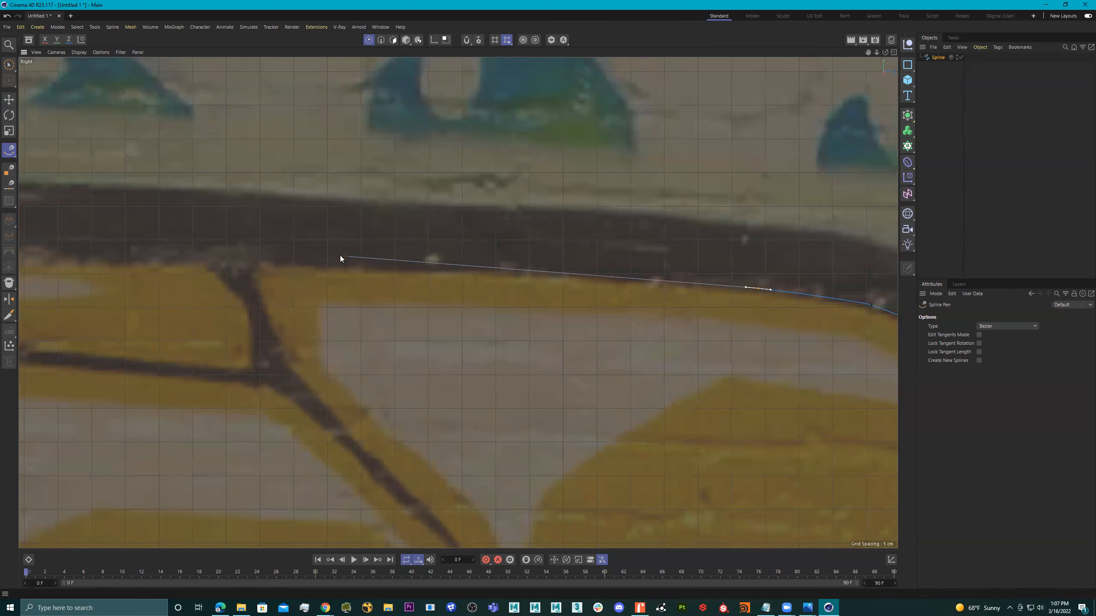
pyautogui.keyDown('alt'); pyautogui.moveTo(322, 263); pyautogui.dragTo(380, 268, button='middle'); pyautogui.keyUp('alt')
pyautogui.moveTo(365, 266); pyautogui.dragTo(348, 265)
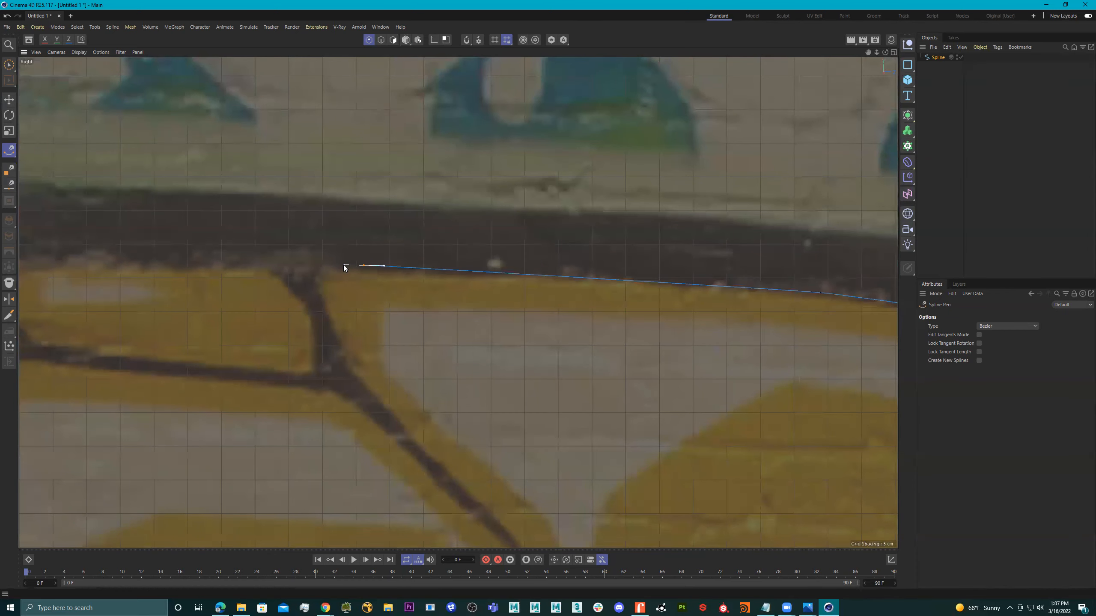
pyautogui.scroll(-4, 344, 264)
pyautogui.keyDown('alt'); pyautogui.moveTo(325, 268); pyautogui.dragTo(537, 299, button='middle'); pyautogui.keyUp('alt')
pyautogui.scroll(3, 546, 292)
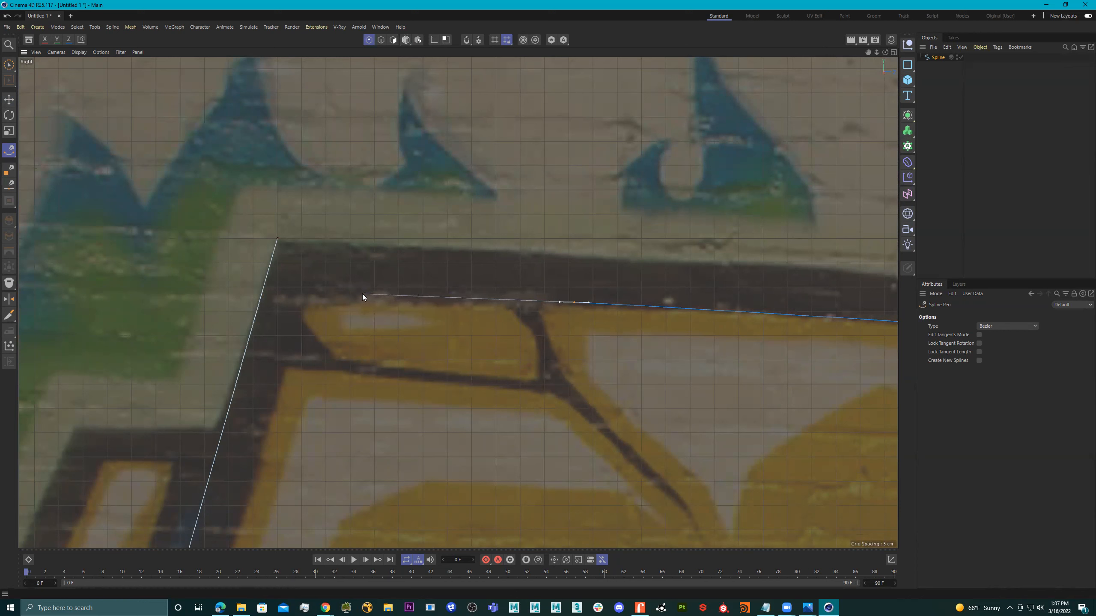
pyautogui.click(301, 289)
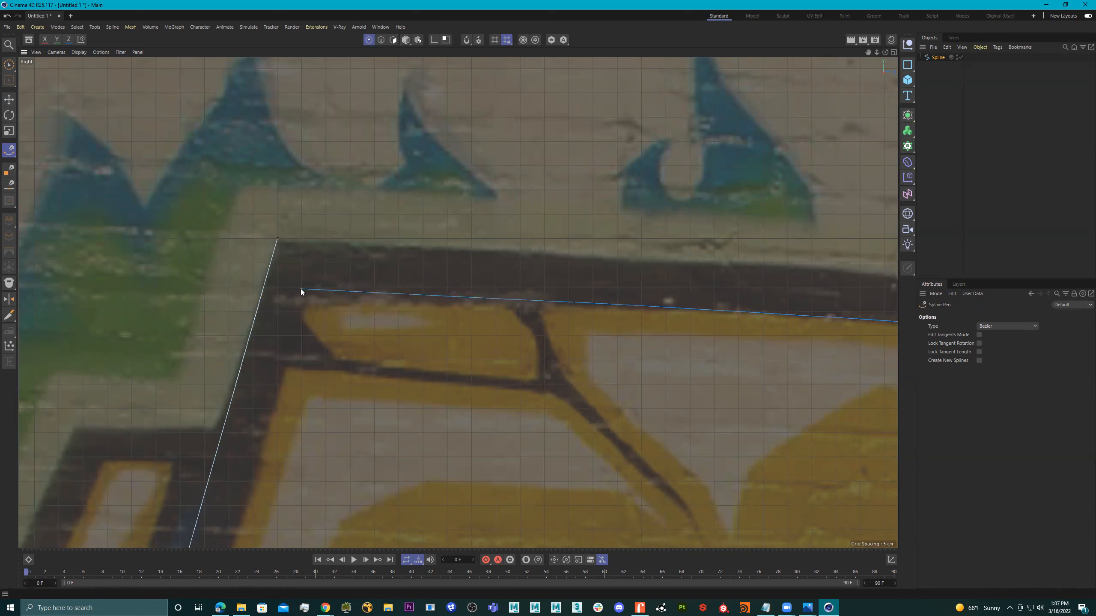
pyautogui.click(278, 240)
pyautogui.scroll(-5, 394, 300)
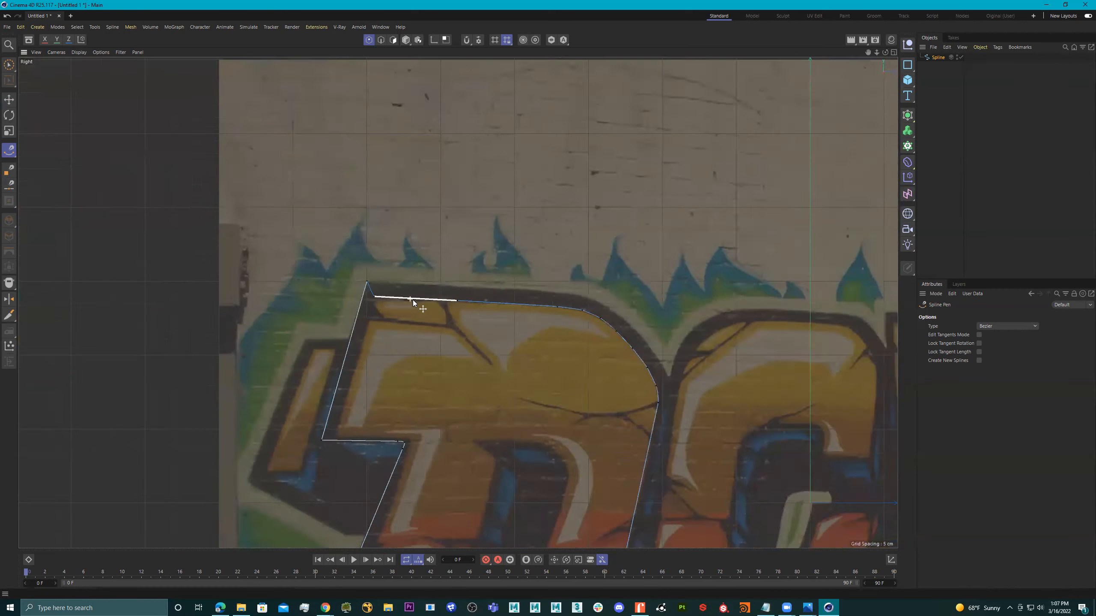
pyautogui.scroll(3, 533, 350)
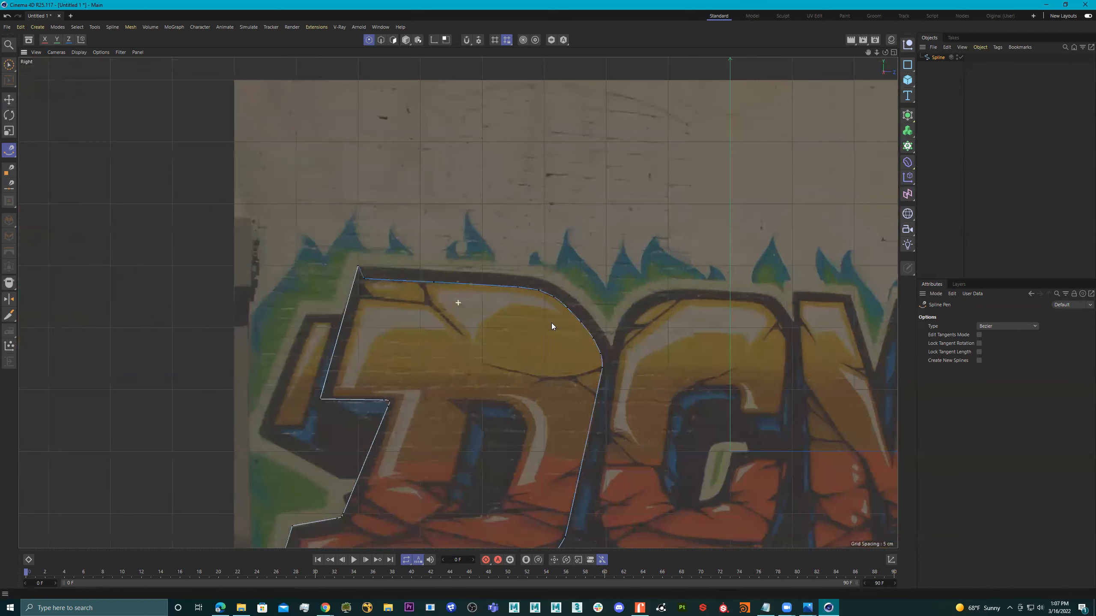
pyautogui.keyDown('alt'); pyautogui.moveTo(519, 315); pyautogui.dragTo(512, 193, button='middle'); pyautogui.keyUp('alt')
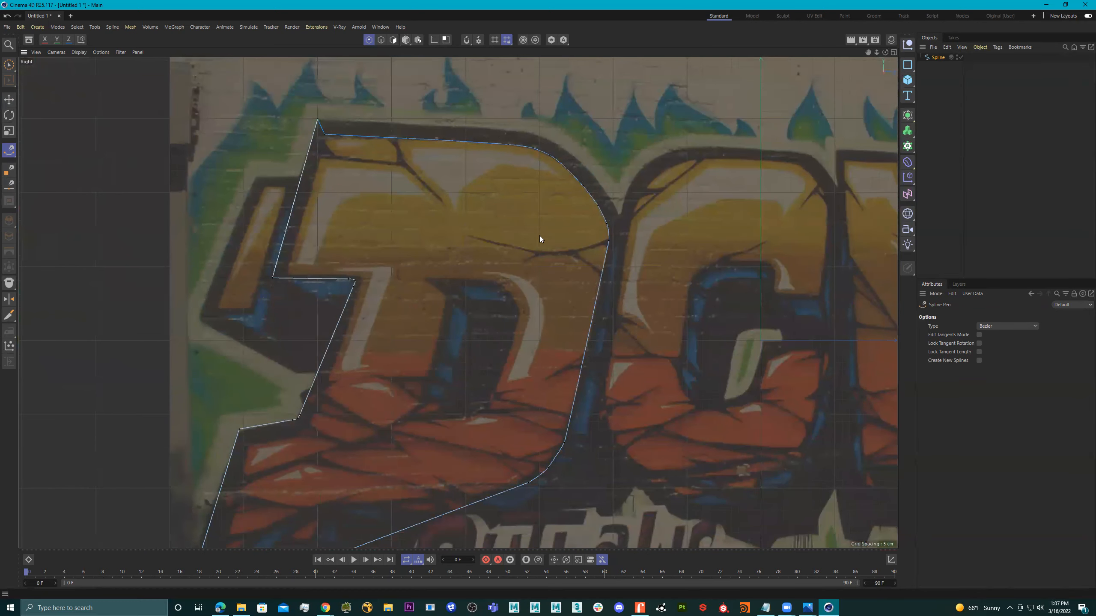
pyautogui.moveTo(486, 215); pyautogui.dragTo(472, 289, button='middle')
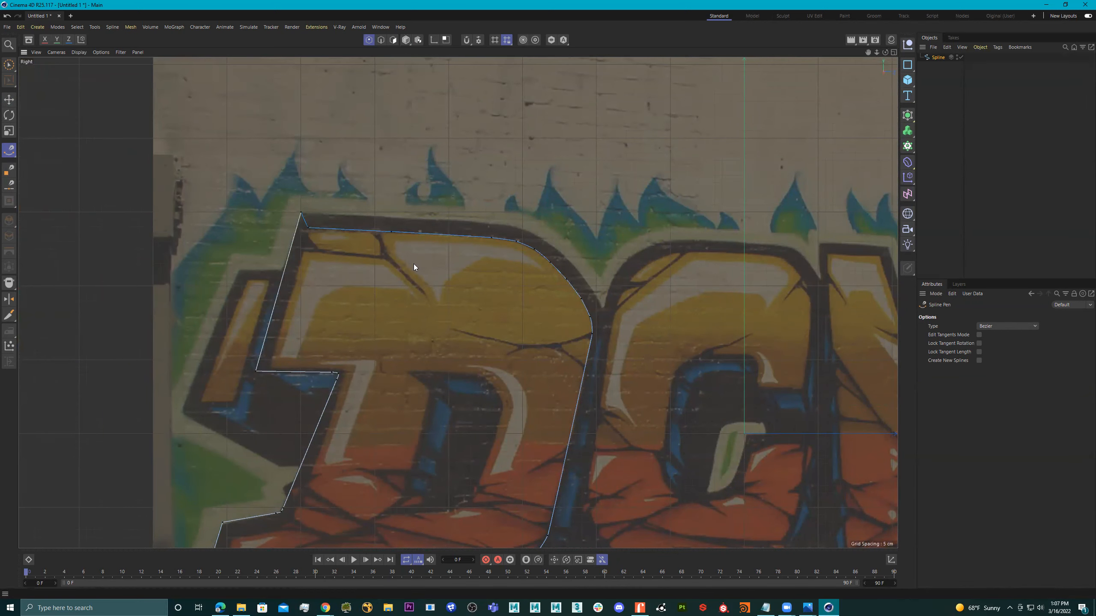
pyautogui.click(8, 65)
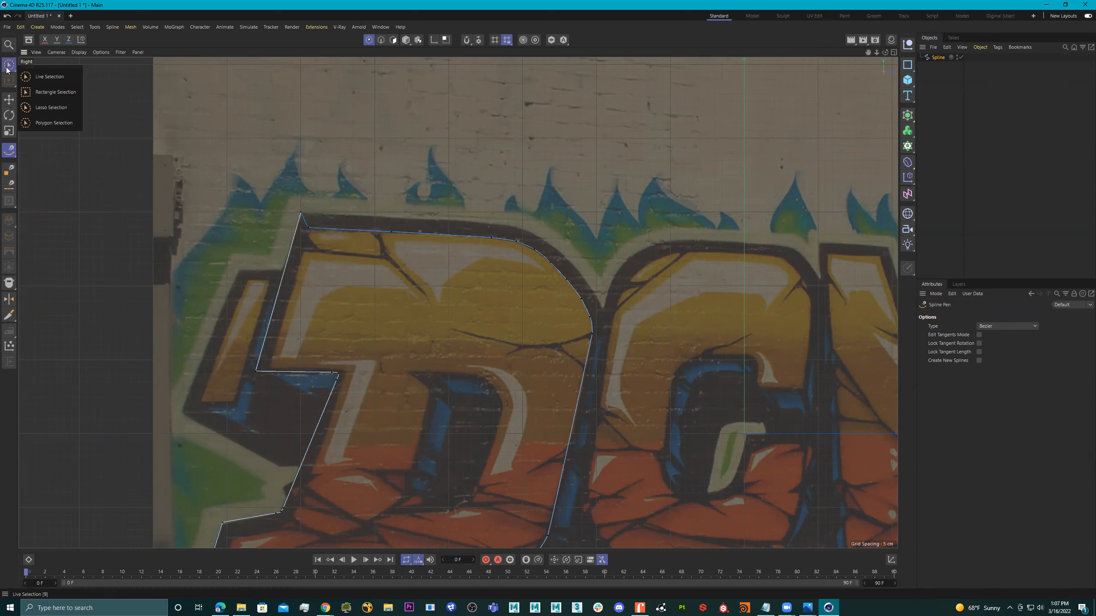
pyautogui.click(199, 16)
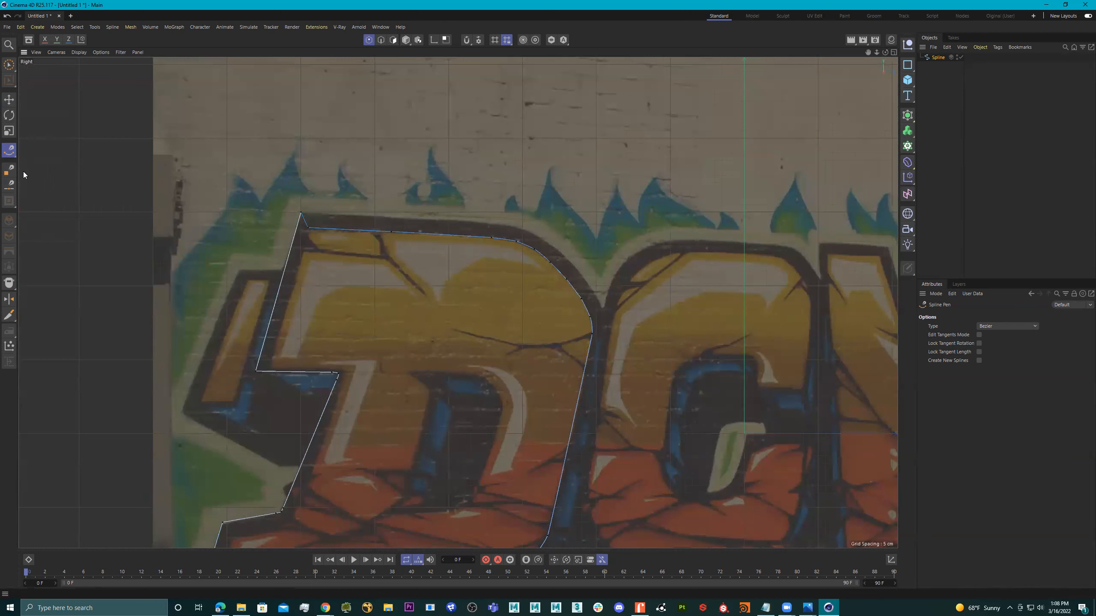
pyautogui.click(8, 64)
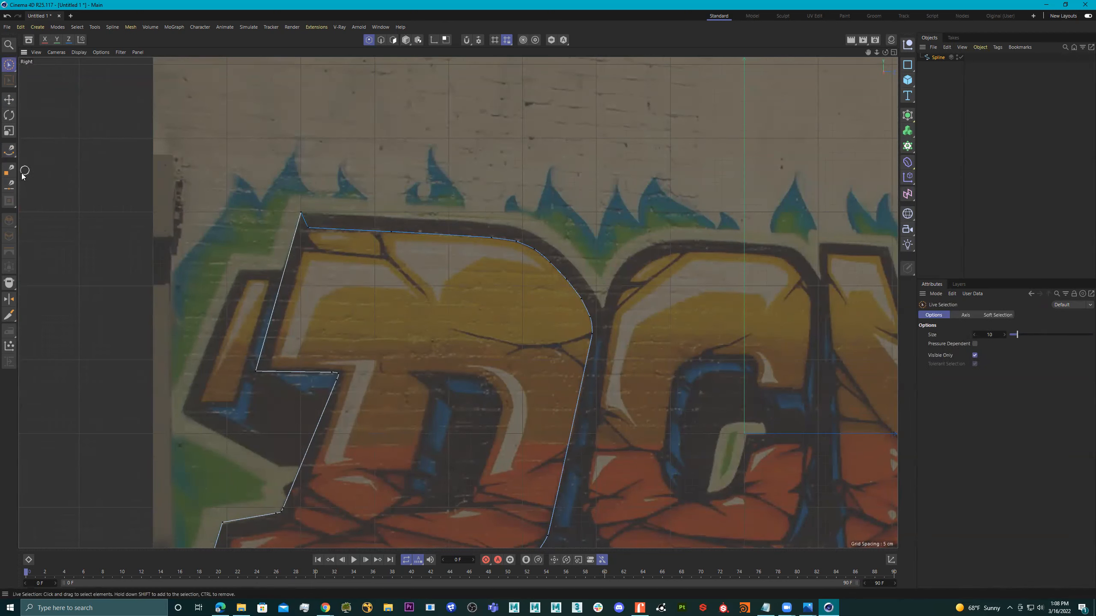
pyautogui.click(15, 153)
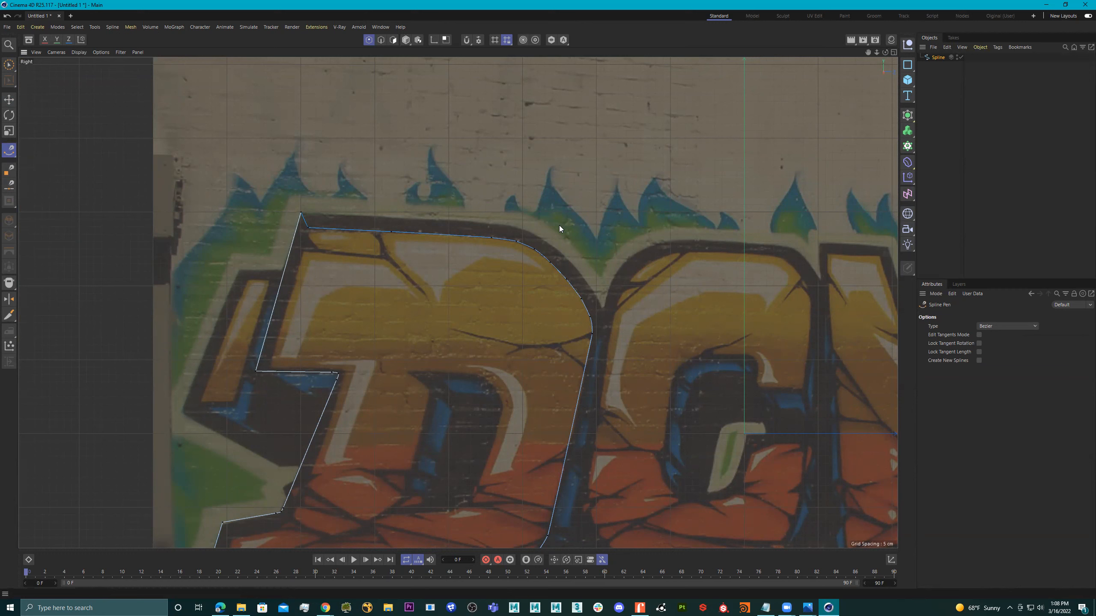
# - Try moving the spline point beside the D's upper-left corner onto the black outline's outer edge, and return it to its place
pyautogui.scroll(8, 298, 220)
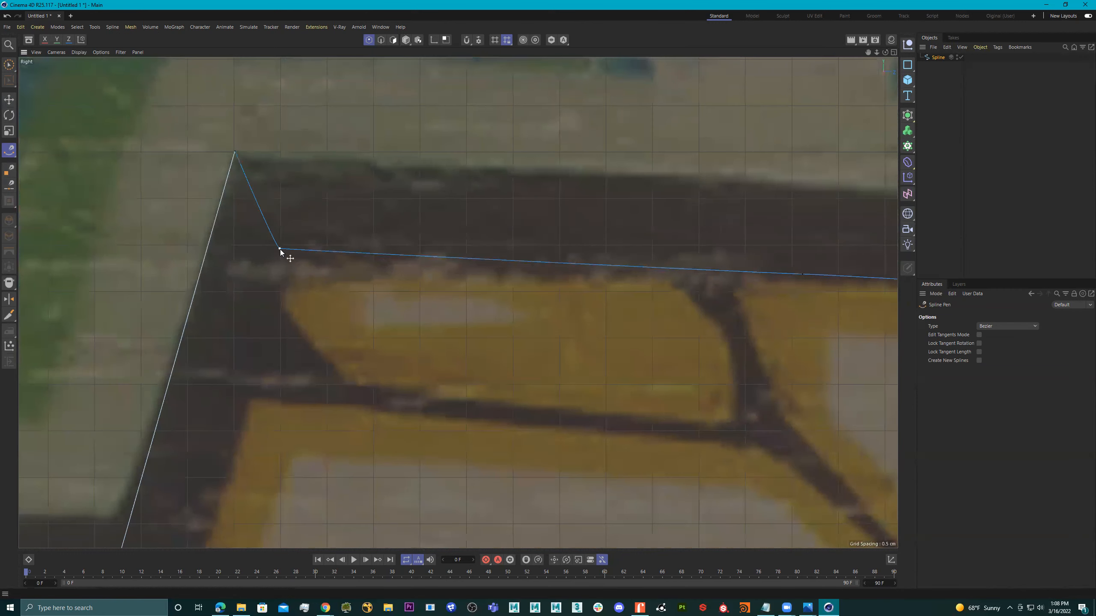
pyautogui.moveTo(279, 250); pyautogui.dragTo(331, 156)
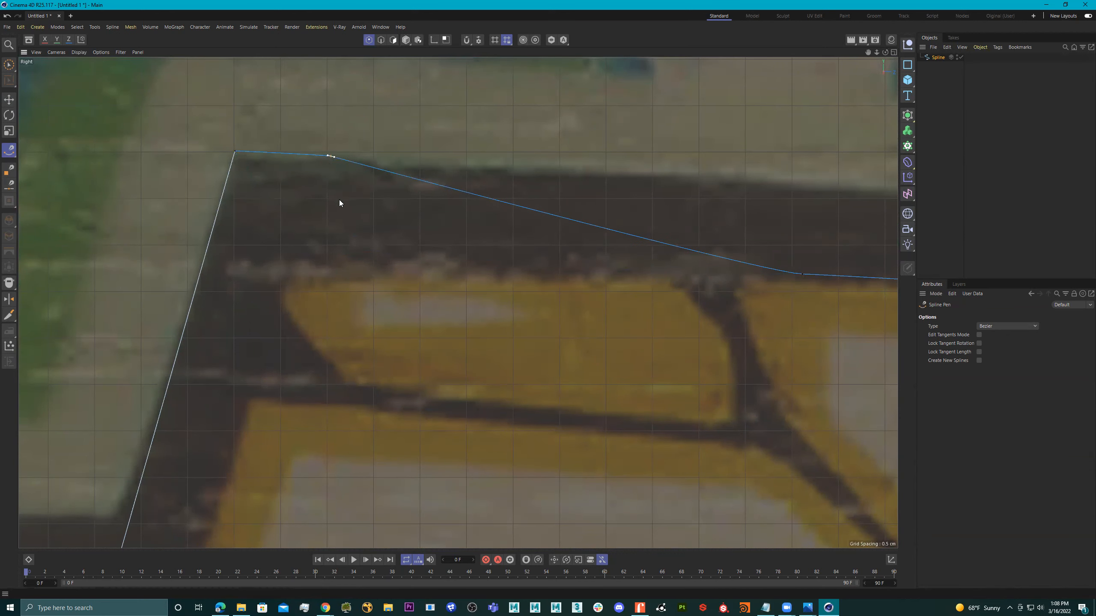
pyautogui.scroll(-1, 349, 172)
pyautogui.keyDown('alt'); pyautogui.moveTo(391, 193); pyautogui.dragTo(207, 248, button='middle'); pyautogui.keyUp('alt')
pyautogui.keyDown('alt'); pyautogui.moveTo(630, 328); pyautogui.dragTo(271, 246, button='middle'); pyautogui.keyUp('alt')
pyautogui.scroll(-3, 490, 295)
pyautogui.scroll(-3, 469, 285)
pyautogui.keyDown('alt'); pyautogui.moveTo(638, 381); pyautogui.dragTo(607, 303, button='middle'); pyautogui.keyUp('alt')
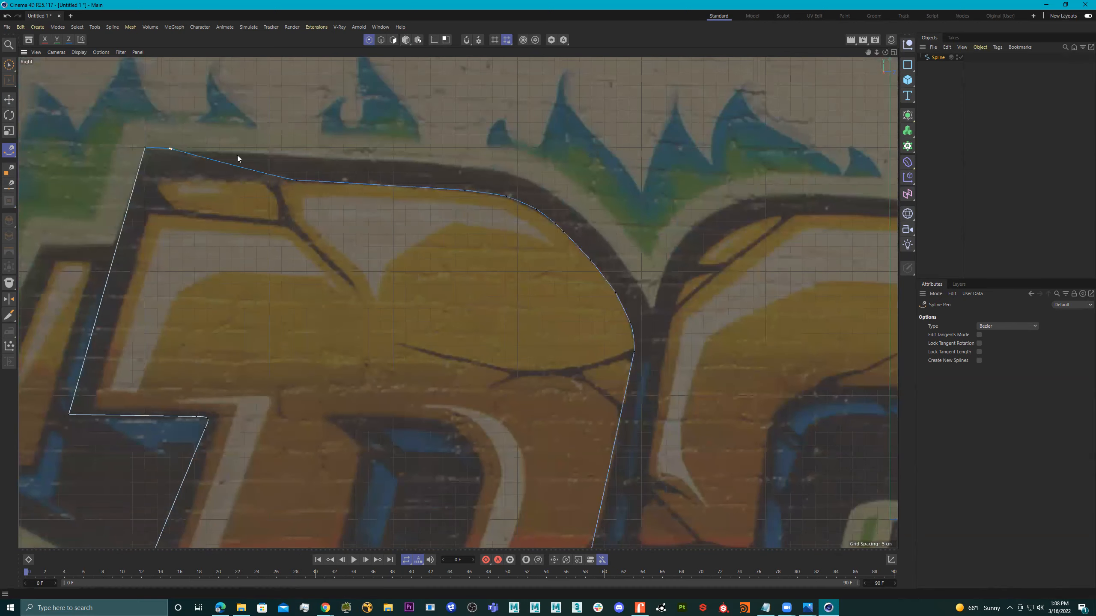
pyautogui.moveTo(170, 148); pyautogui.dragTo(156, 173)
# - Rectangle-select the spline points along the D's top edge and right shoulder and move them onto the black outline's outer edge
pyautogui.click(9, 65)
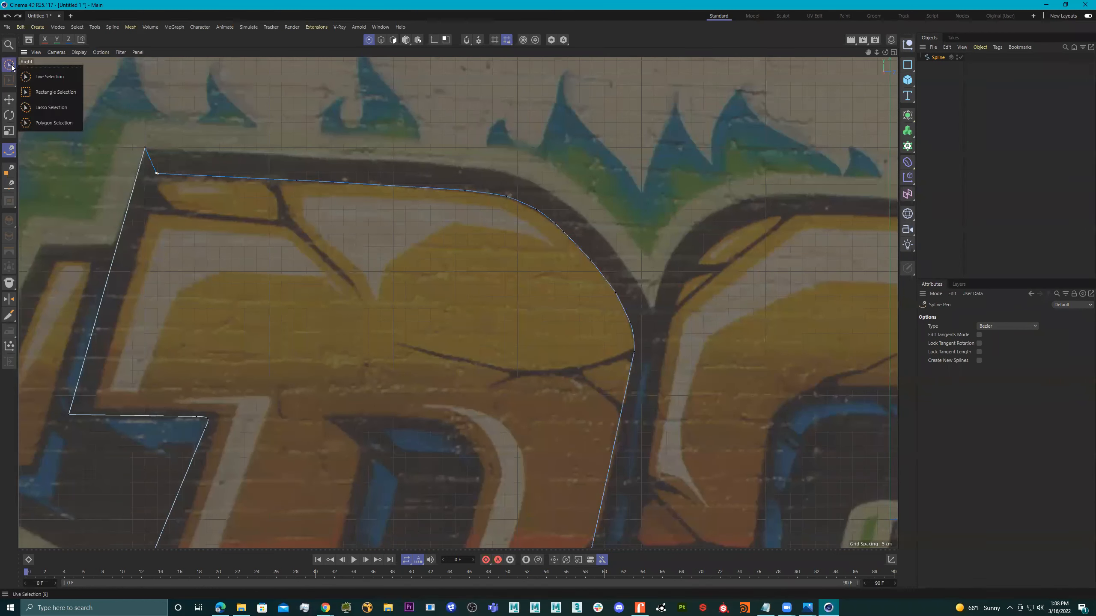
pyautogui.click(49, 92)
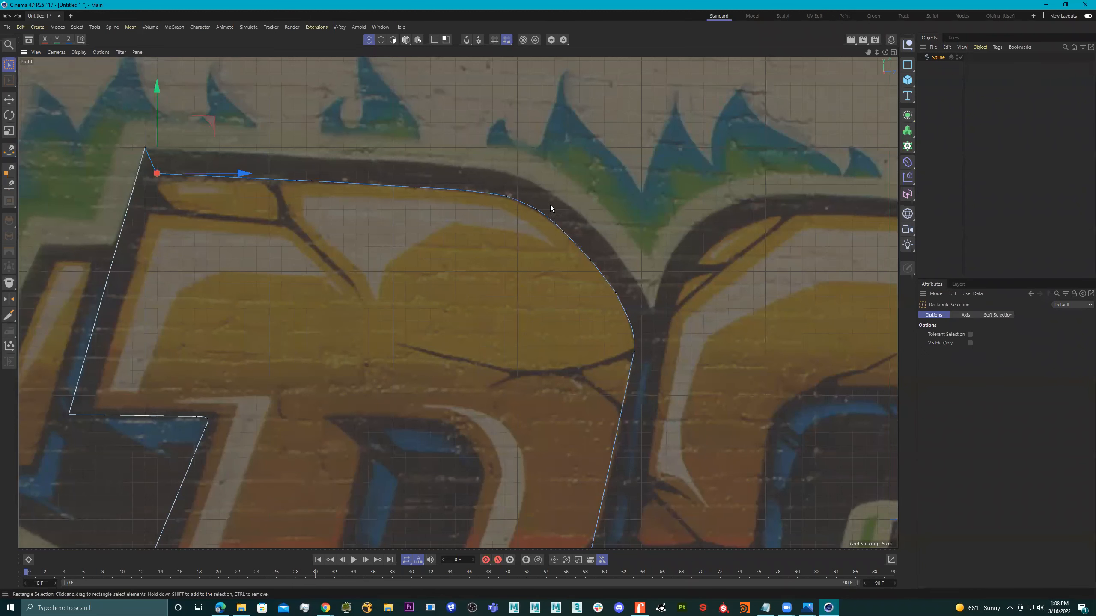
pyautogui.moveTo(757, 147); pyautogui.dragTo(81, 372)
pyautogui.moveTo(52, 123); pyautogui.dragTo(708, 393)
pyautogui.keyDown('ctrl'); pyautogui.moveTo(107, 122); pyautogui.dragTo(186, 156); pyautogui.keyUp('ctrl')
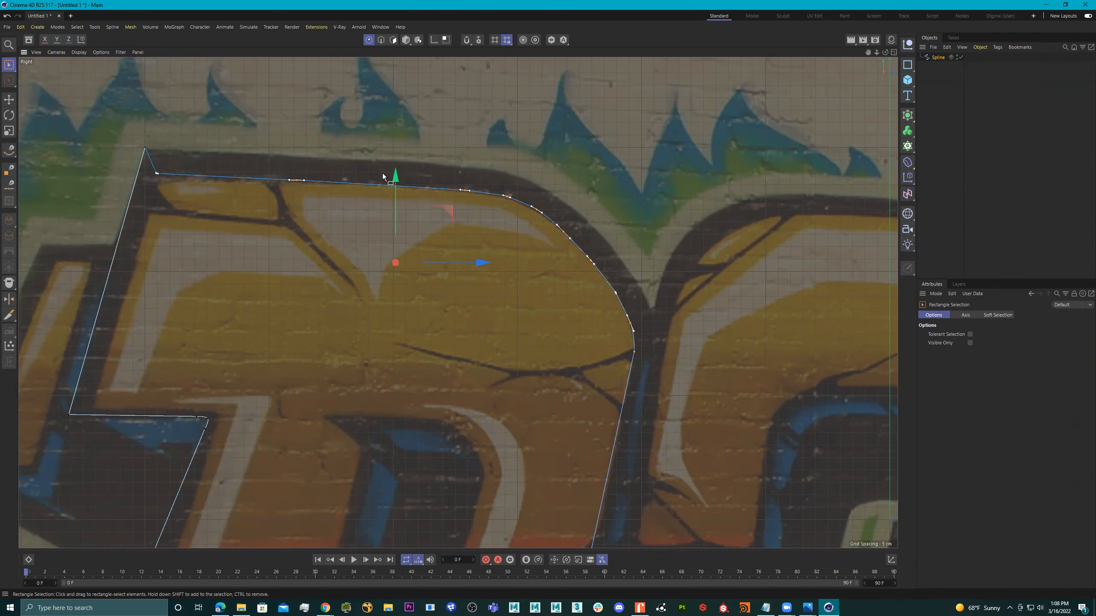
pyautogui.moveTo(396, 180); pyautogui.dragTo(398, 156)
pyautogui.moveTo(470, 241); pyautogui.dragTo(486, 243)
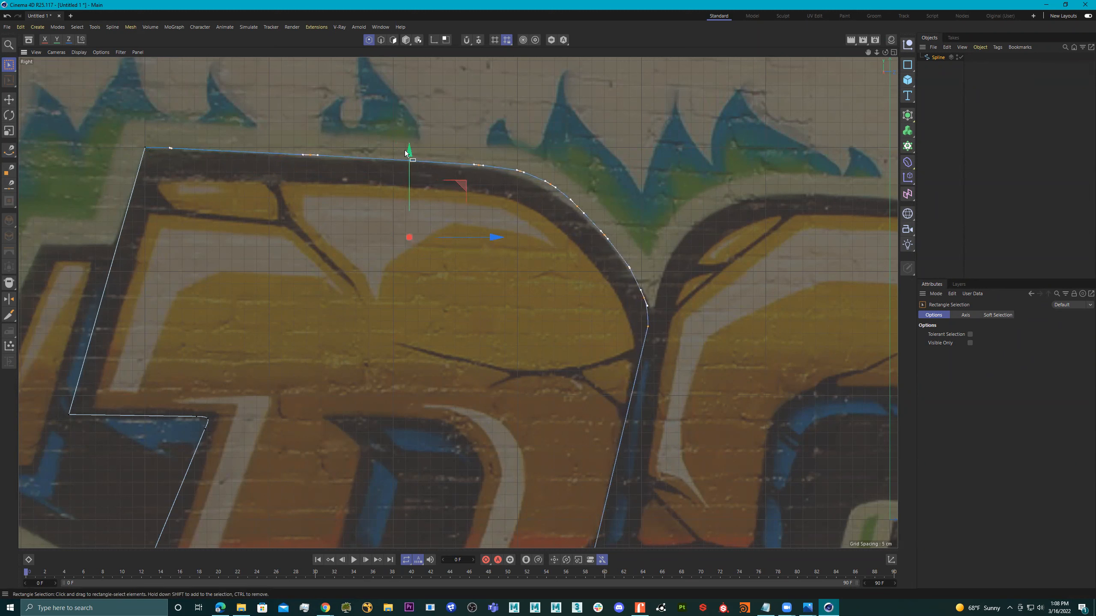
# - Lower the D's shoulder points in stages, dropping already fitted points from the selection, until the curve follows the black outline's outer edge
pyautogui.moveTo(111, 119); pyautogui.dragTo(310, 173)
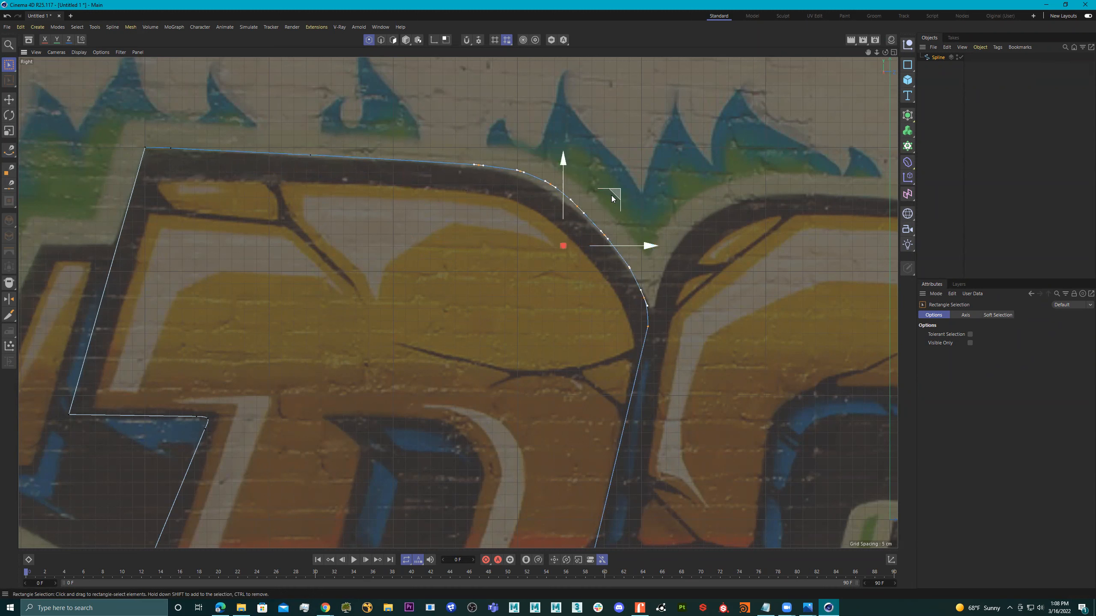
pyautogui.moveTo(563, 160); pyautogui.dragTo(563, 164)
pyautogui.moveTo(428, 147); pyautogui.dragTo(543, 202)
pyautogui.moveTo(599, 177); pyautogui.dragTo(599, 181)
pyautogui.keyDown('ctrl'); pyautogui.moveTo(485, 160); pyautogui.dragTo(578, 223); pyautogui.keyUp('ctrl')
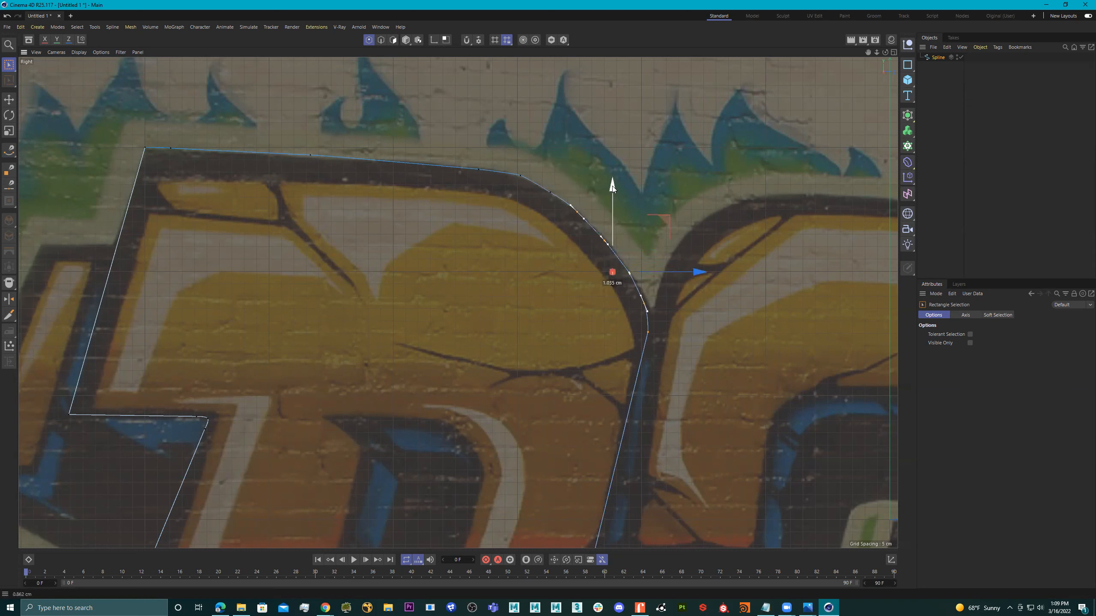
pyautogui.keyDown('ctrl'); pyautogui.moveTo(543, 186); pyautogui.dragTo(594, 228); pyautogui.keyUp('ctrl')
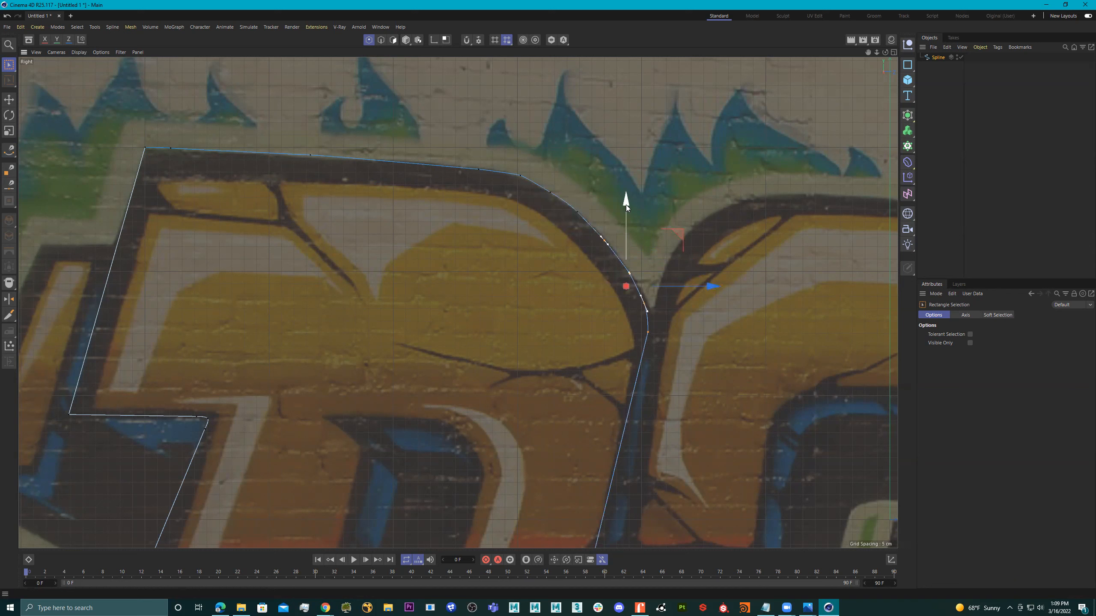
pyautogui.keyDown('ctrl'); pyautogui.moveTo(672, 220); pyautogui.dragTo(688, 309); pyautogui.keyUp('ctrl')
# - Select the spline points on the D's lower-right curve and shift them slightly outward to fit the outline
pyautogui.scroll(-3, 673, 329)
pyautogui.keyDown('alt'); pyautogui.moveTo(657, 299); pyautogui.dragTo(609, 156, button='middle'); pyautogui.keyUp('alt')
pyautogui.moveTo(601, 407); pyautogui.dragTo(459, 509)
pyautogui.moveTo(591, 468); pyautogui.dragTo(598, 469)
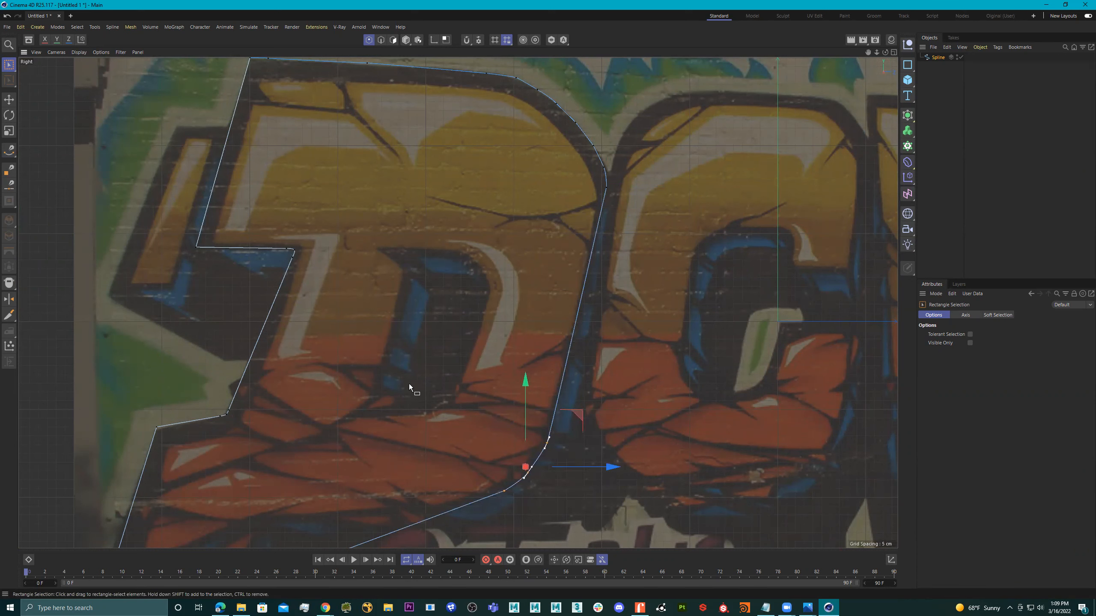
# - Start a new Bezier spline at the upper-left tip of the D's inner opening and trace down its left side and along its bottom edge
pyautogui.scroll(-5, 385, 375)
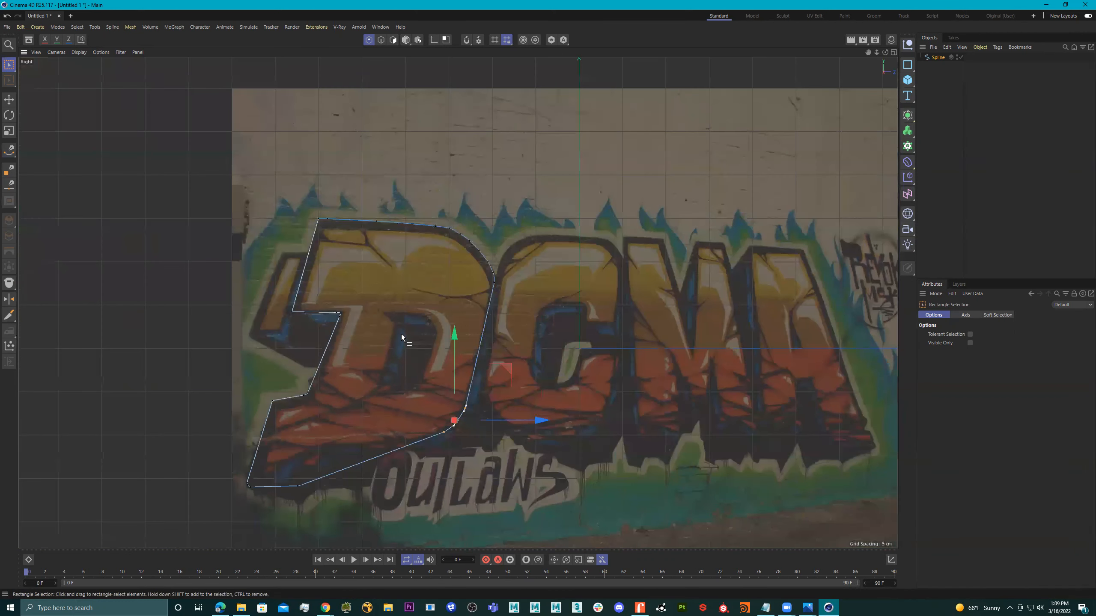
pyautogui.scroll(8, 401, 335)
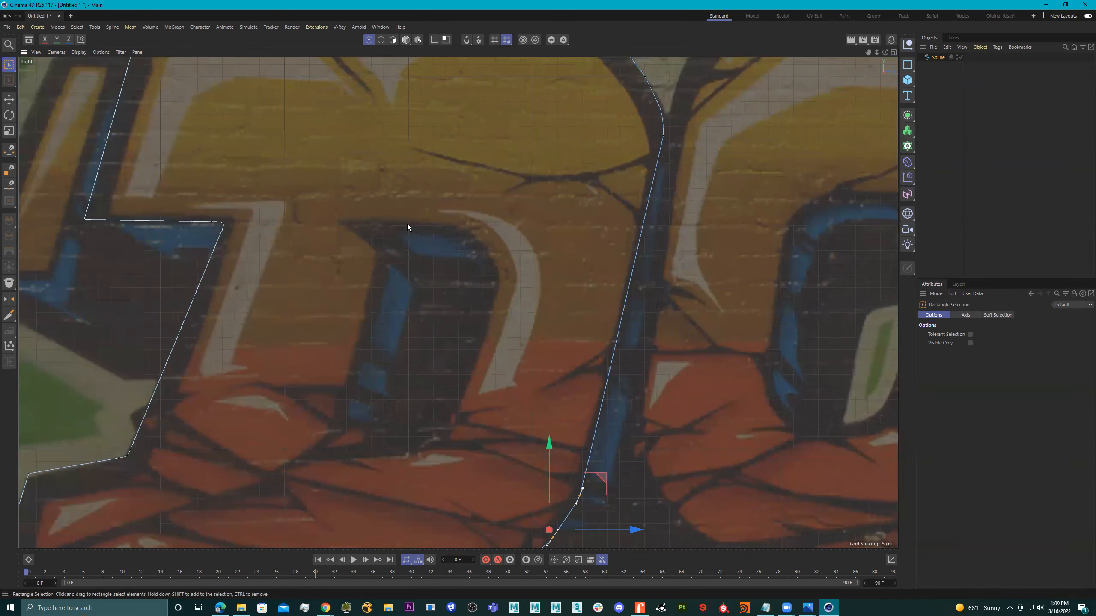
pyautogui.click(9, 150)
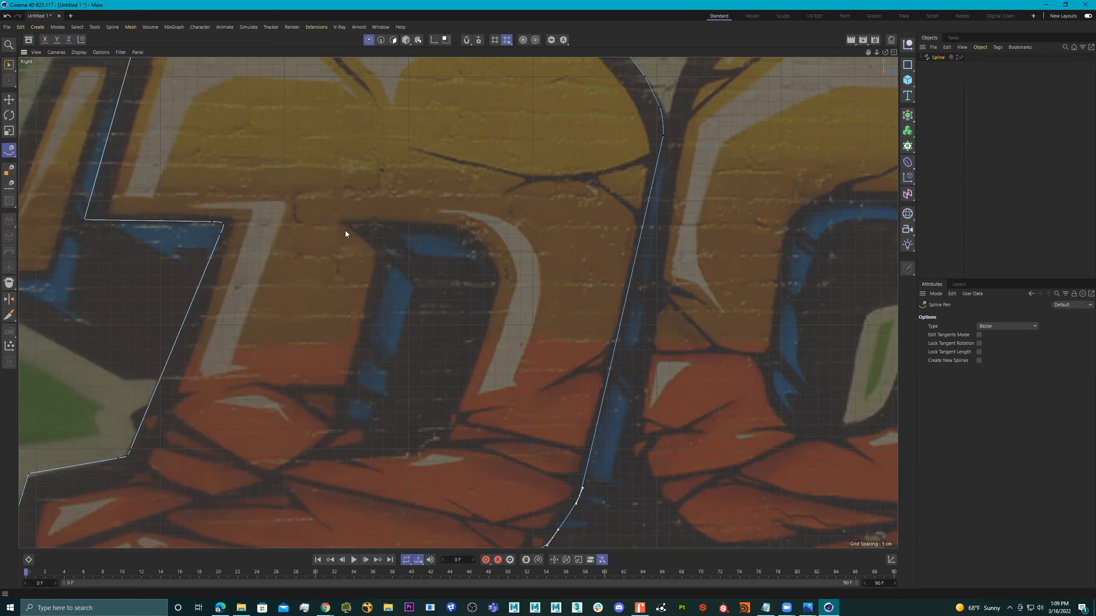
pyautogui.click(336, 221)
pyautogui.click(337, 431)
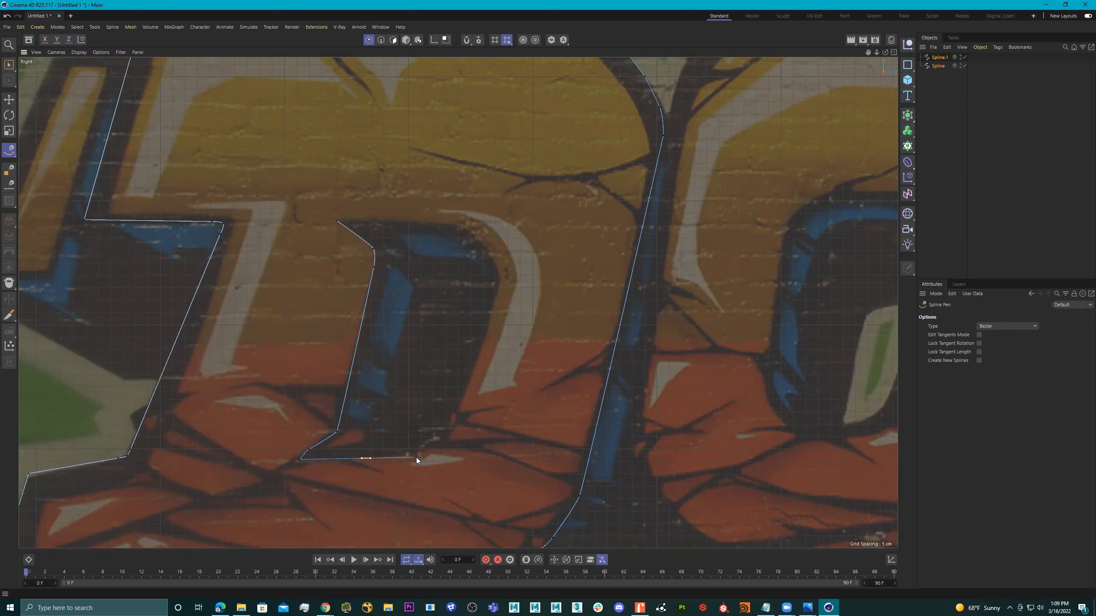
pyautogui.scroll(6, 427, 450)
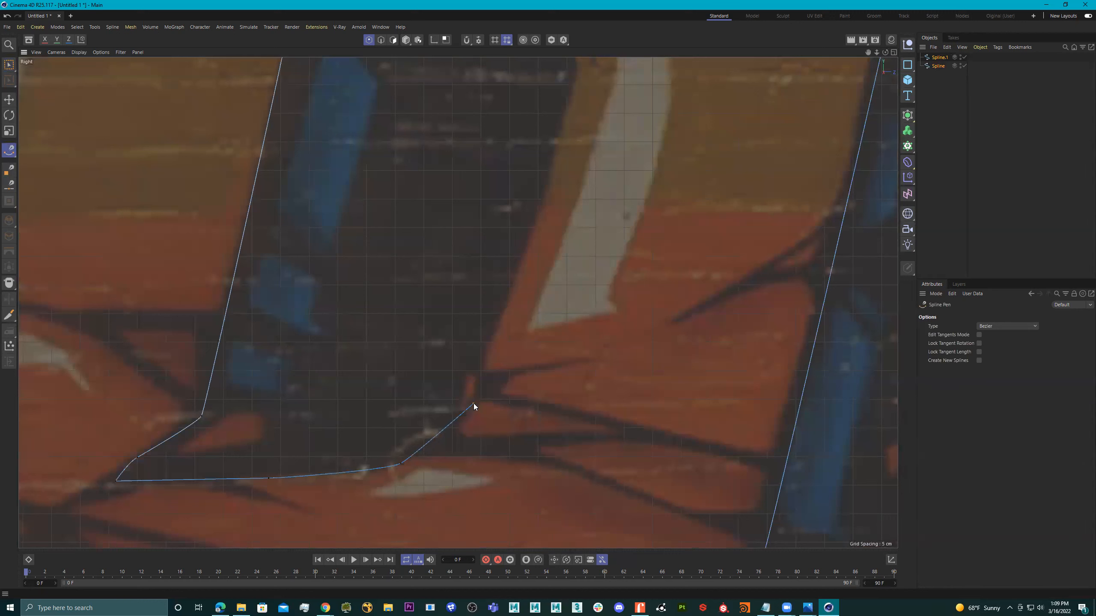
# - Continue the inner spline out of the lower-right curve and up the right side of the D's opening
pyautogui.moveTo(474, 404); pyautogui.dragTo(490, 370)
pyautogui.scroll(-4, 491, 369)
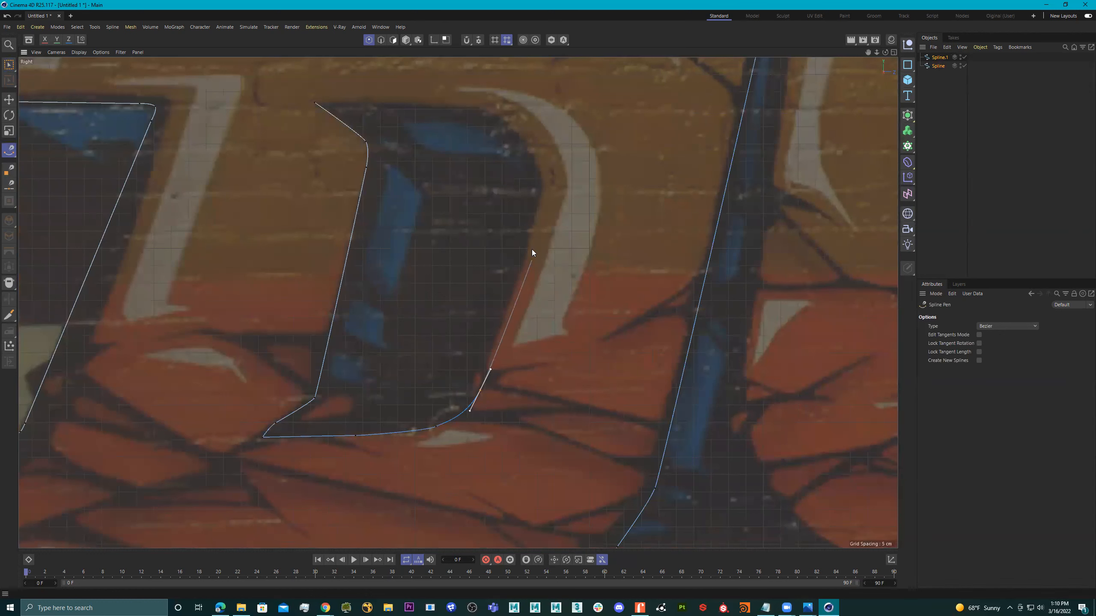
pyautogui.moveTo(533, 240); pyautogui.dragTo(533, 236)
pyautogui.scroll(5, 535, 242)
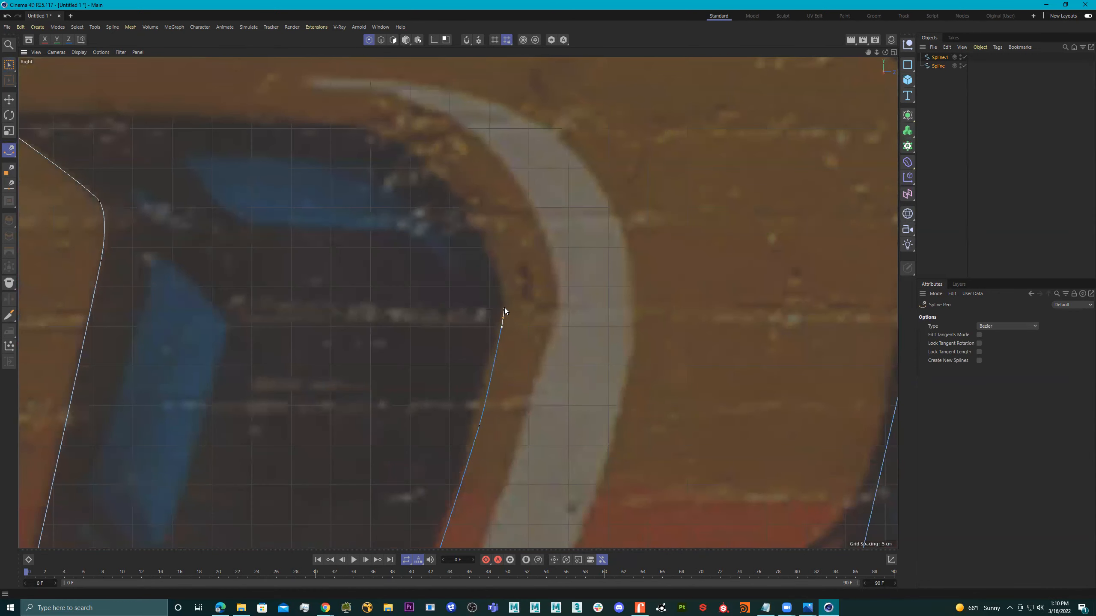
# - Trace the opening's upper-right curve and top edge, and close the inner spline at its starting tip
pyautogui.click(486, 246)
pyautogui.click(480, 238)
pyautogui.click(373, 130)
pyautogui.click(197, 100)
pyautogui.keyDown('alt'); pyautogui.moveTo(206, 117); pyautogui.dragTo(501, 190, button='middle'); pyautogui.keyUp('alt')
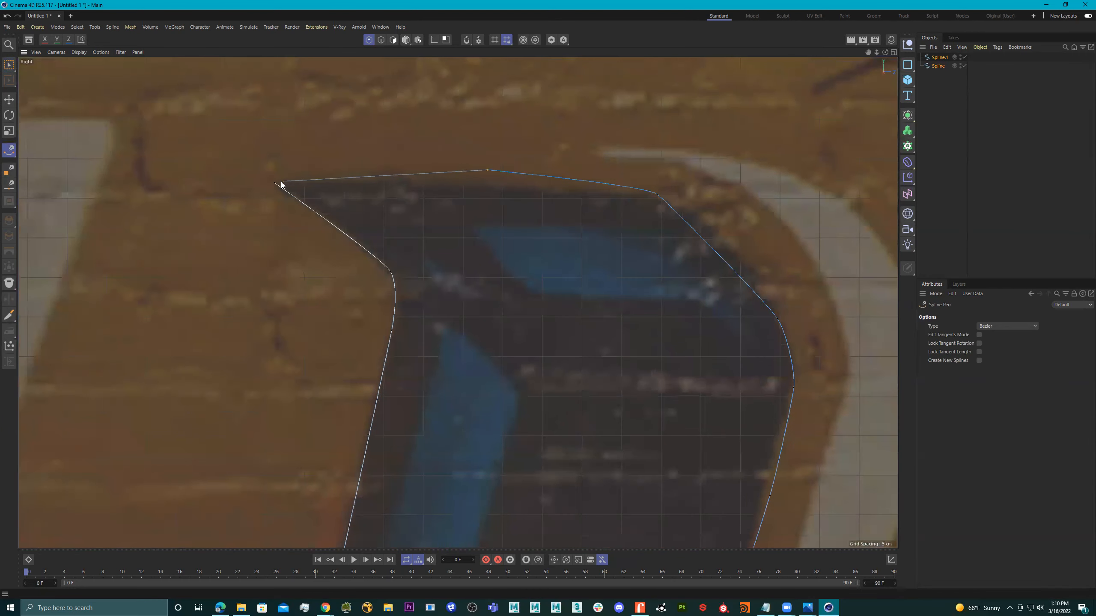
pyautogui.click(275, 182)
# - Try soft tangents on the point at the inner opening's upper-left tip, and undo the change
pyautogui.scroll(5, 282, 178)
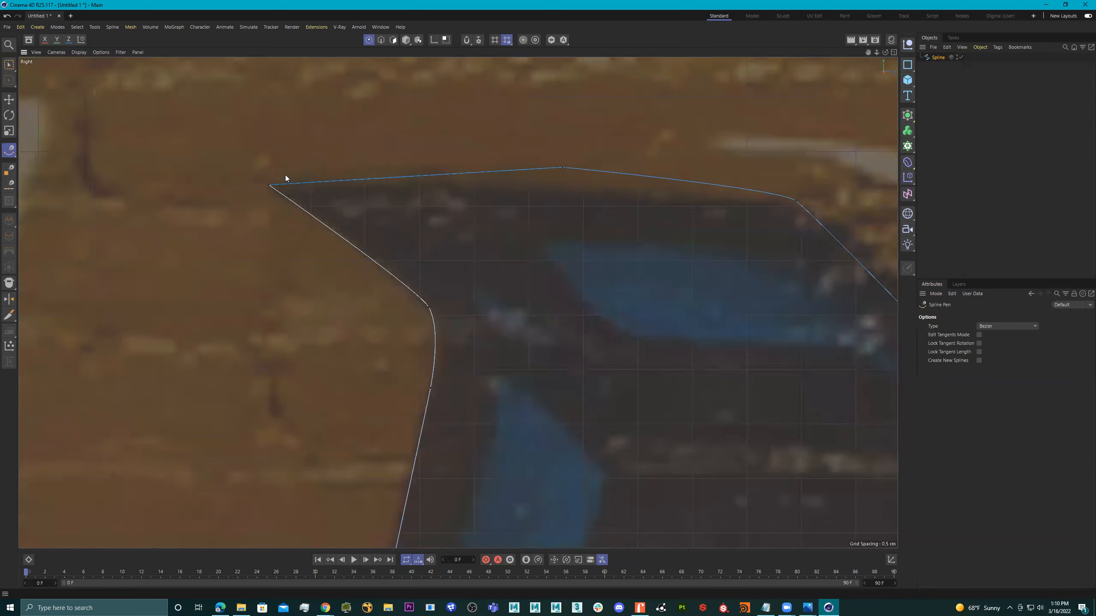
pyautogui.scroll(-2, 325, 185)
pyautogui.keyDown('alt'); pyautogui.moveTo(308, 188); pyautogui.dragTo(366, 259, button='middle'); pyautogui.keyUp('alt')
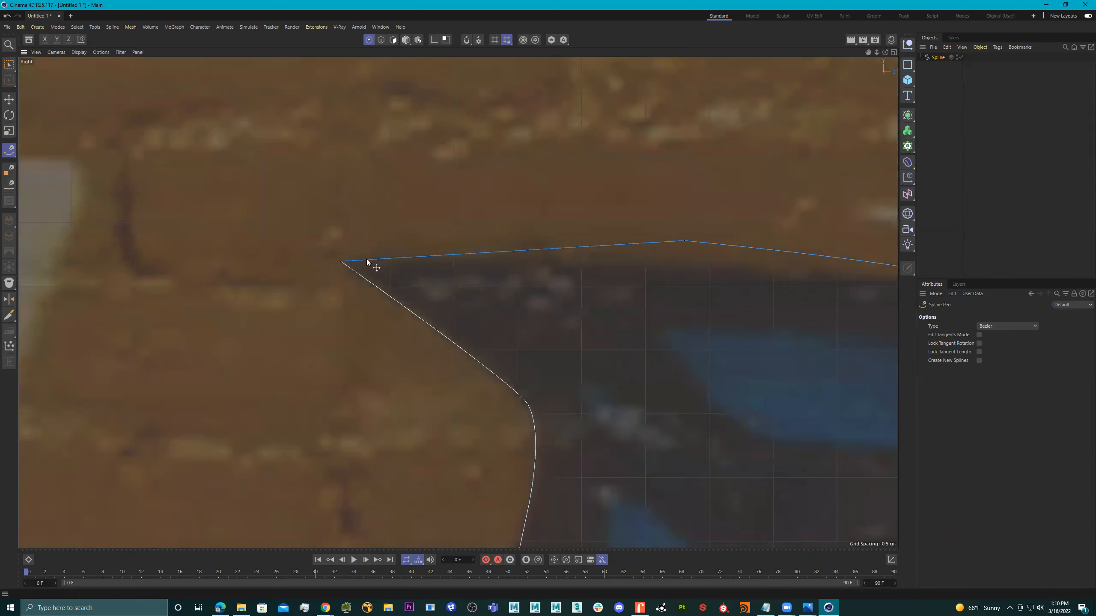
pyautogui.scroll(2, 366, 258)
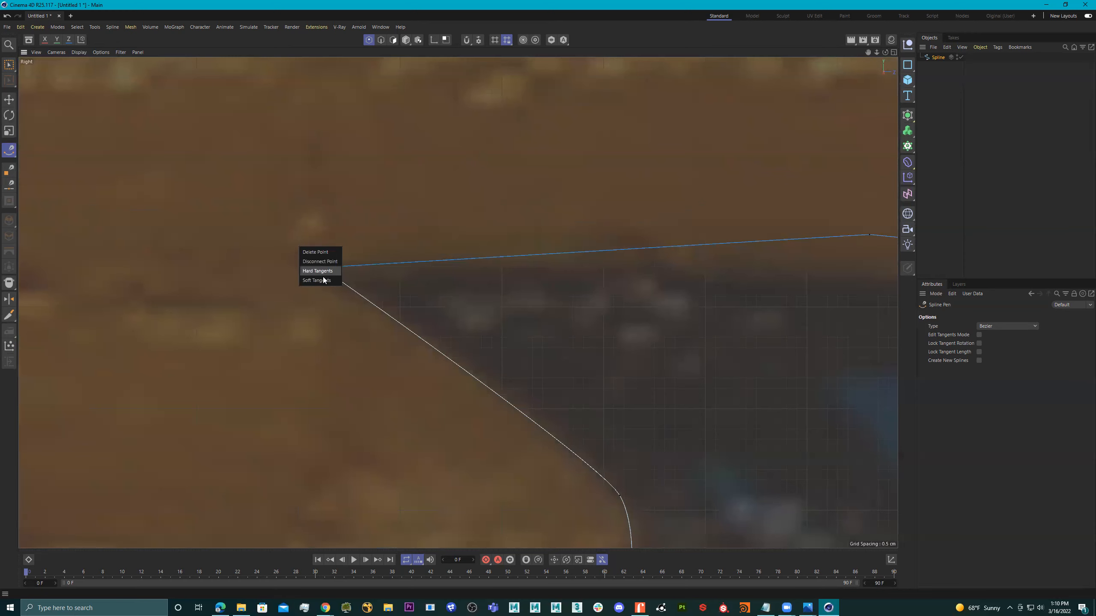
pyautogui.click(323, 279)
pyautogui.scroll(-4, 404, 269)
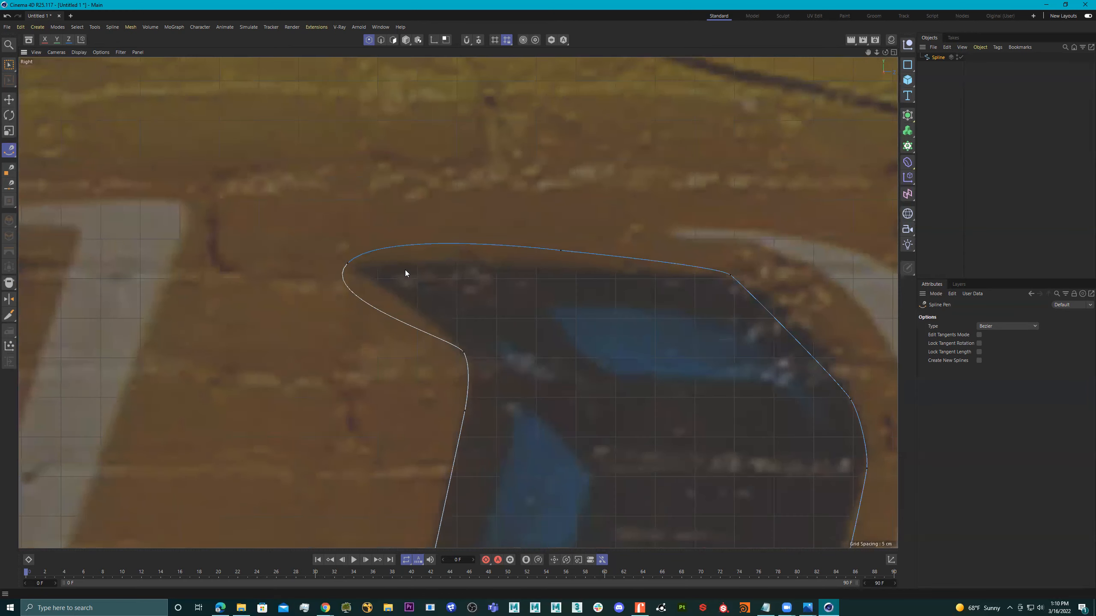
pyautogui.hotkey('ctrl', 'z')
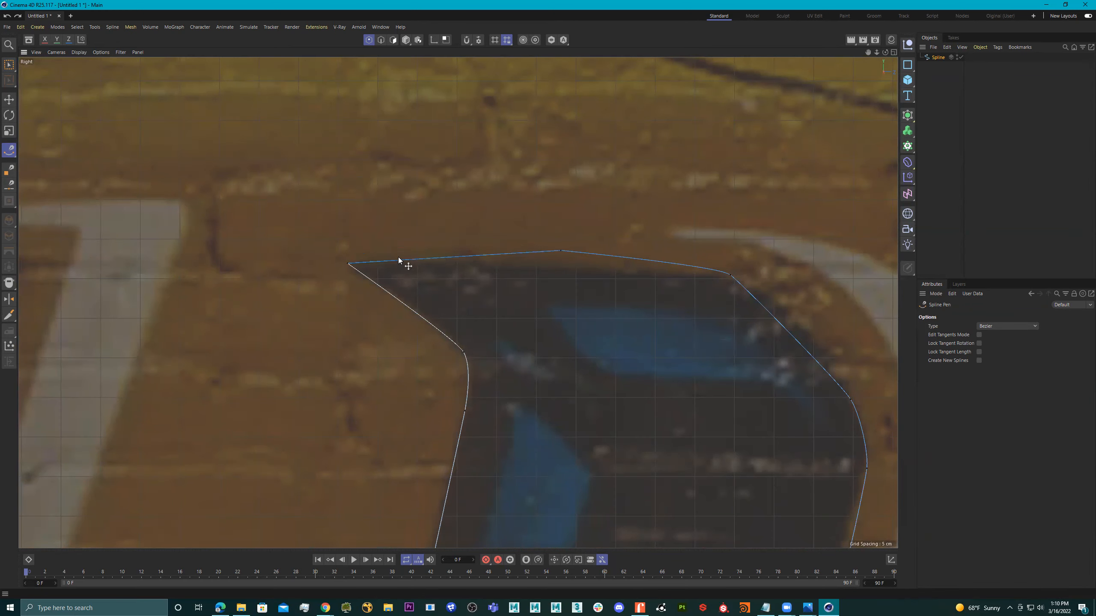
# - Add a spline point on each of the two edges close to the inner opening's upper-left tip
pyautogui.scroll(3, 368, 255)
pyautogui.rightClick(365, 264)
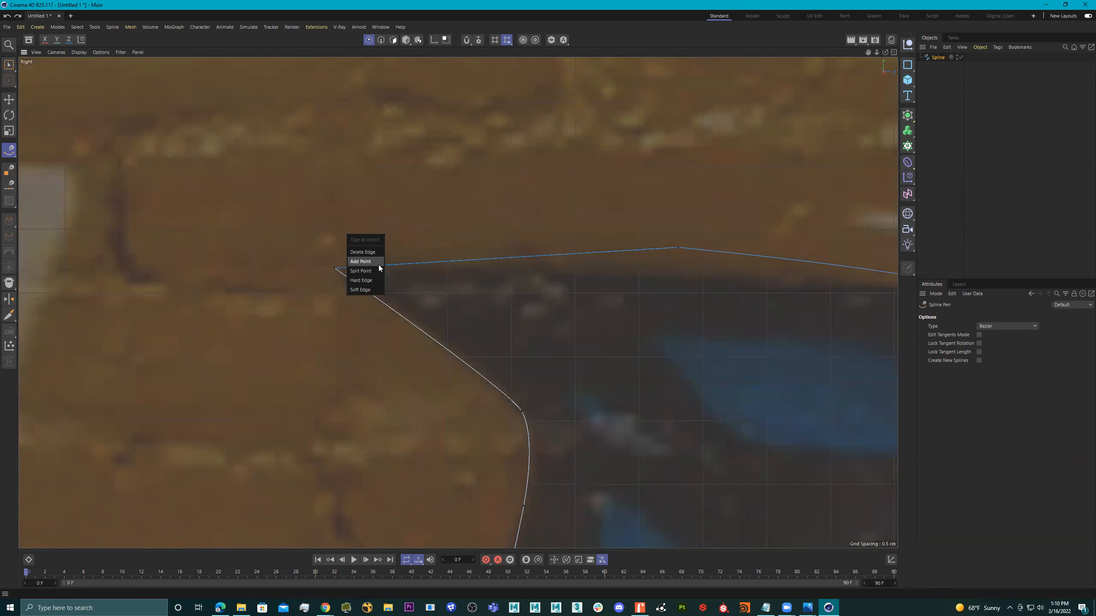
pyautogui.click(367, 262)
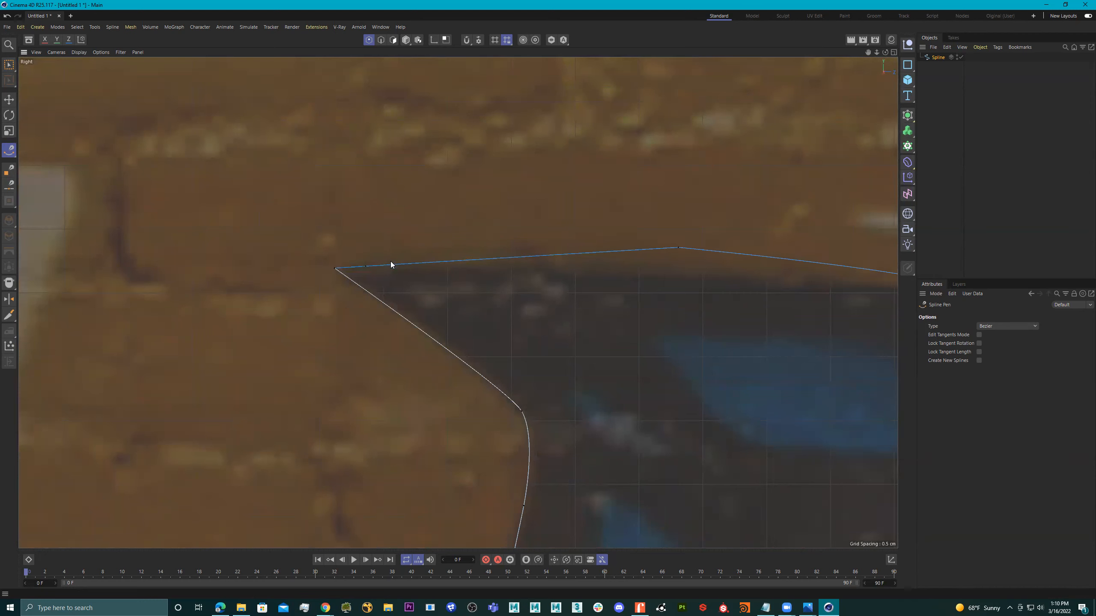
pyautogui.rightClick(369, 295)
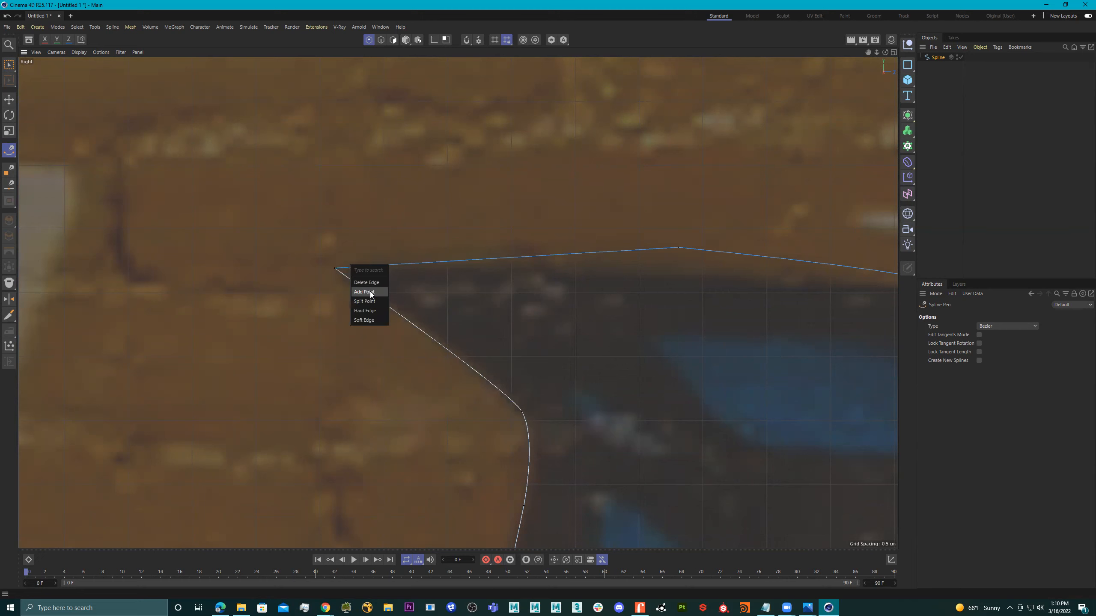
pyautogui.click(370, 292)
# - Soften the upper-left tip point's tangents and adjust its position and handles into a small, tightly rounded corner on the dark paint's edge
pyautogui.scroll(2, 333, 272)
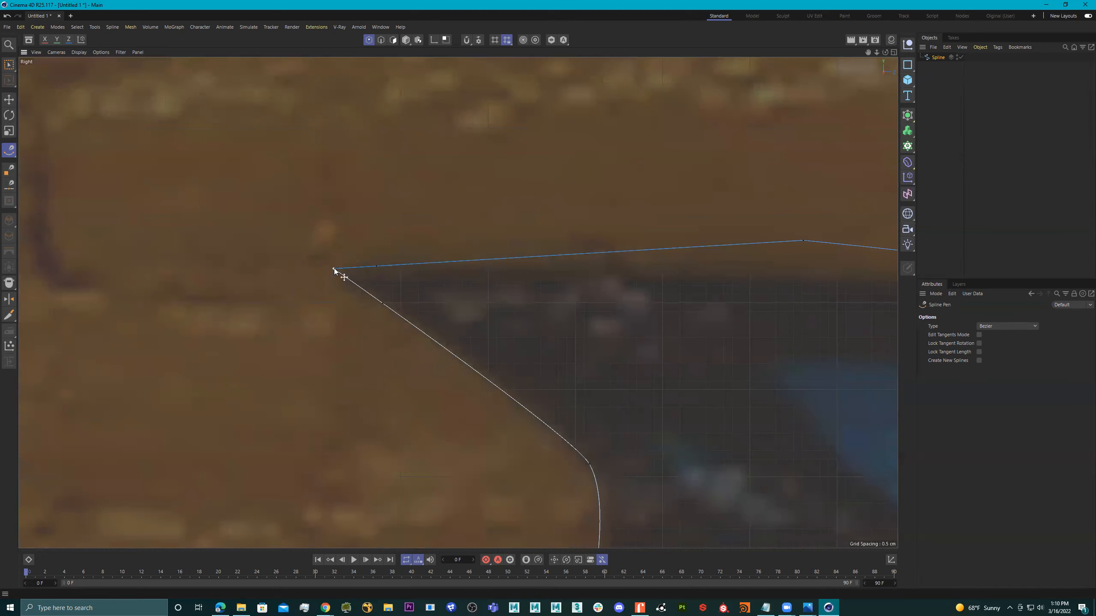
pyautogui.doubleClick(334, 269)
pyautogui.scroll(2, 335, 270)
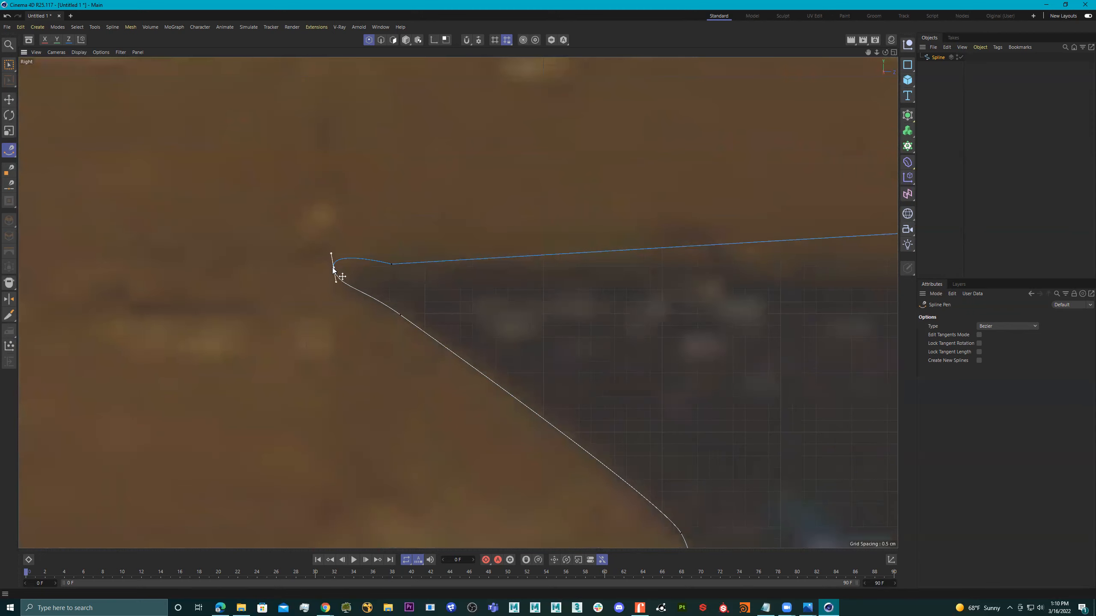
pyautogui.scroll(2, 344, 251)
pyautogui.moveTo(327, 254); pyautogui.dragTo(365, 278)
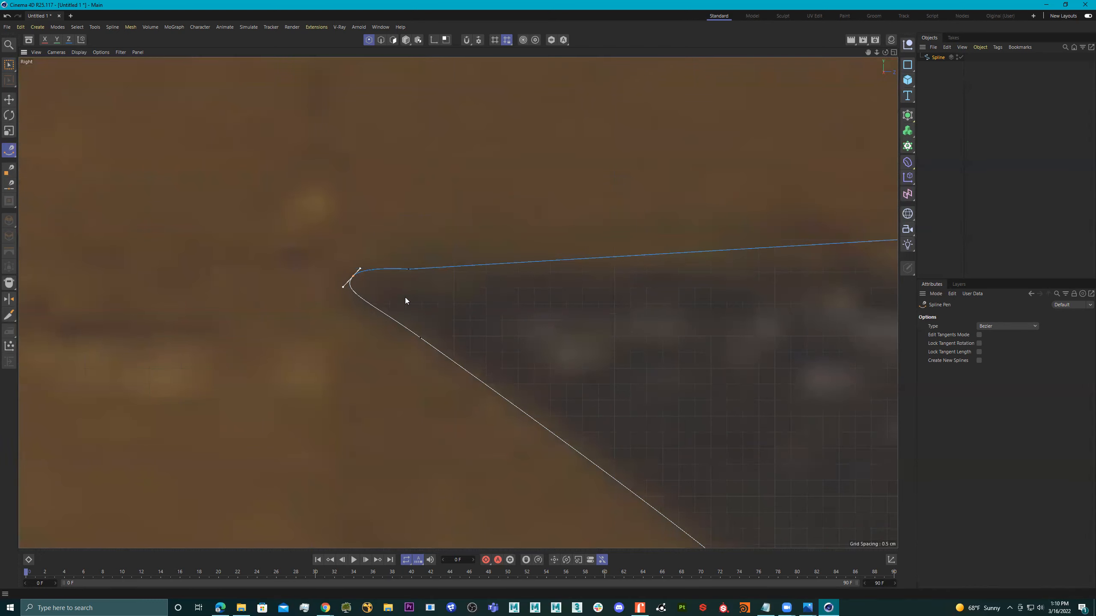
pyautogui.moveTo(364, 279)
pyautogui.mouseDown()
pyautogui.moveTo(354, 277)
pyautogui.moveTo(365, 284)
pyautogui.mouseUp()
# - Smooth the middle point of the inner opening's top edge and lower it onto the dark paint's edge
pyautogui.scroll(-10, 443, 305)
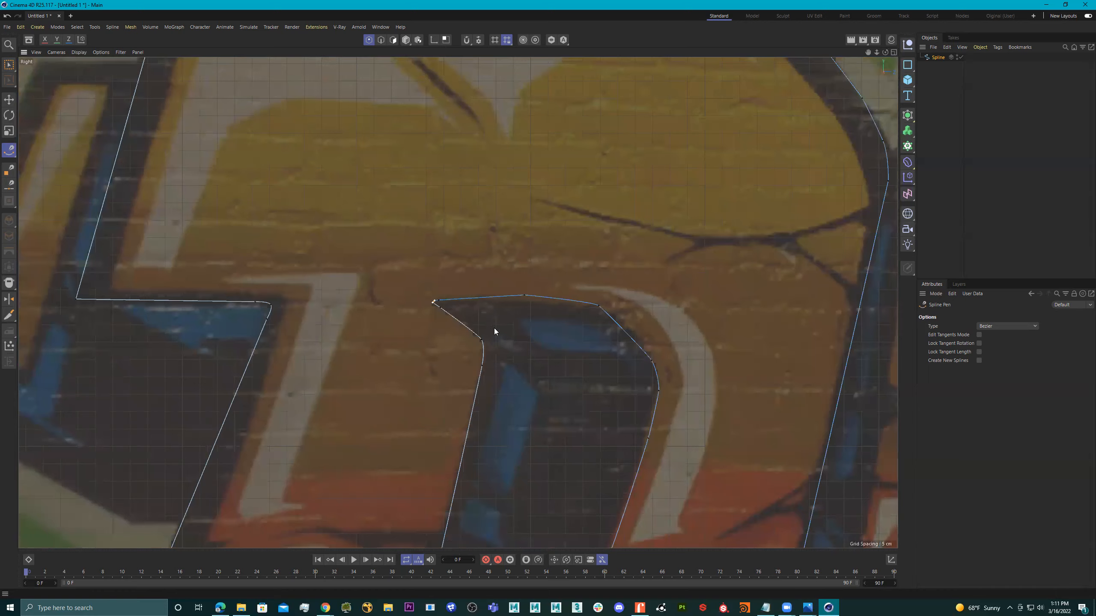
pyautogui.scroll(-3, 494, 331)
pyautogui.scroll(15, 543, 330)
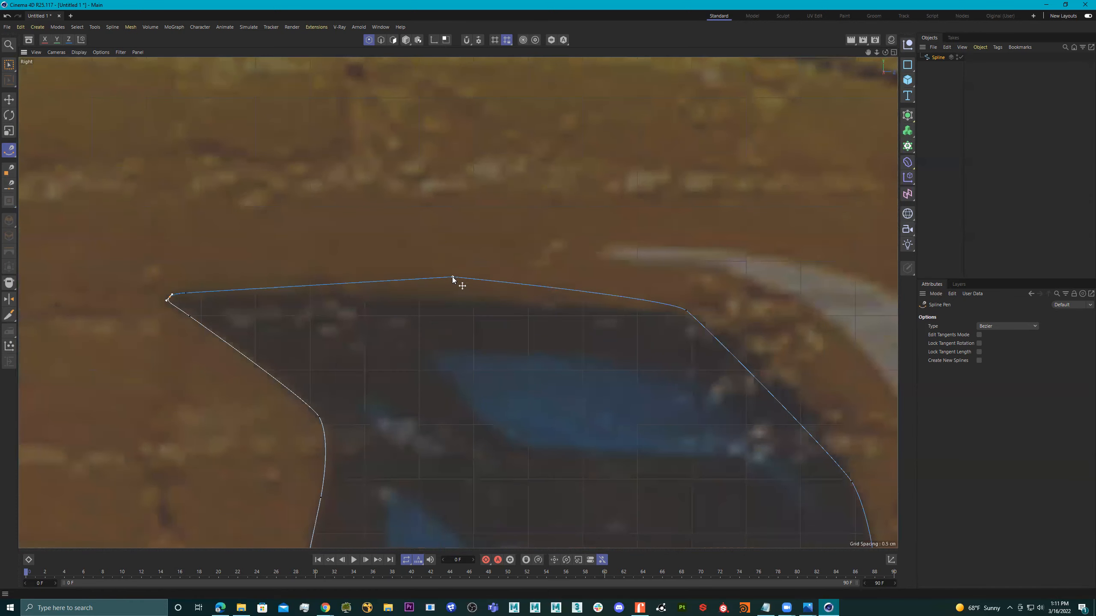
pyautogui.click(454, 291)
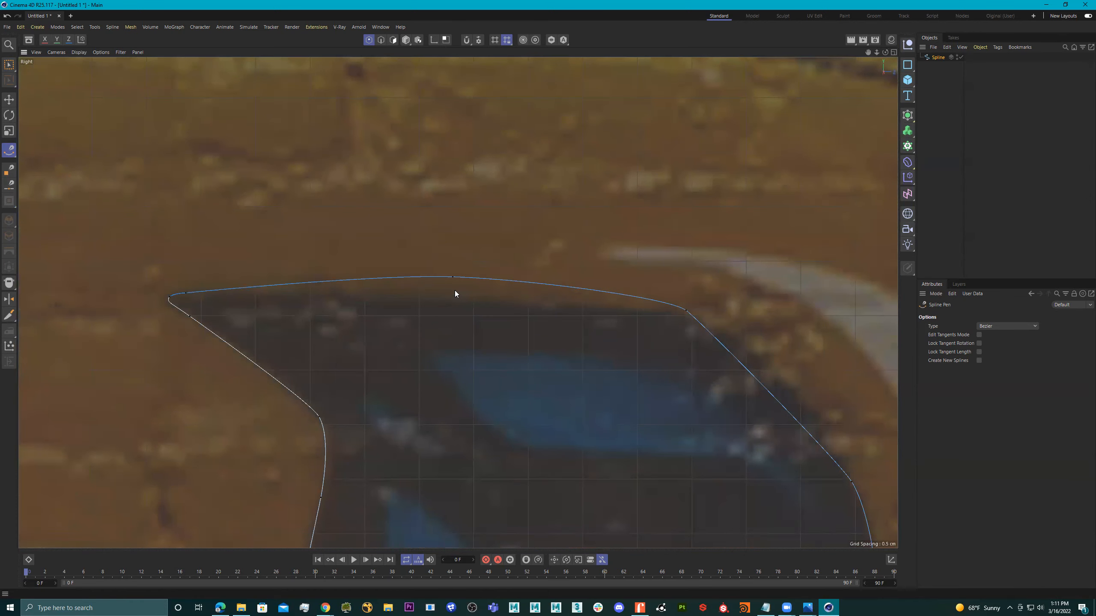
pyautogui.moveTo(453, 277); pyautogui.dragTo(453, 295)
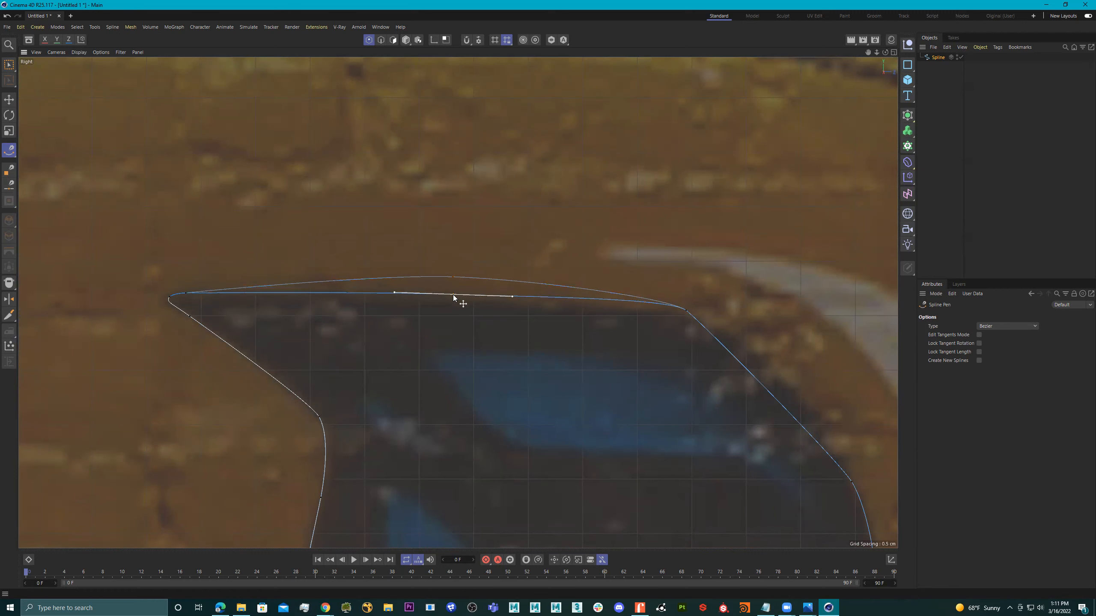
pyautogui.scroll(-10, 524, 342)
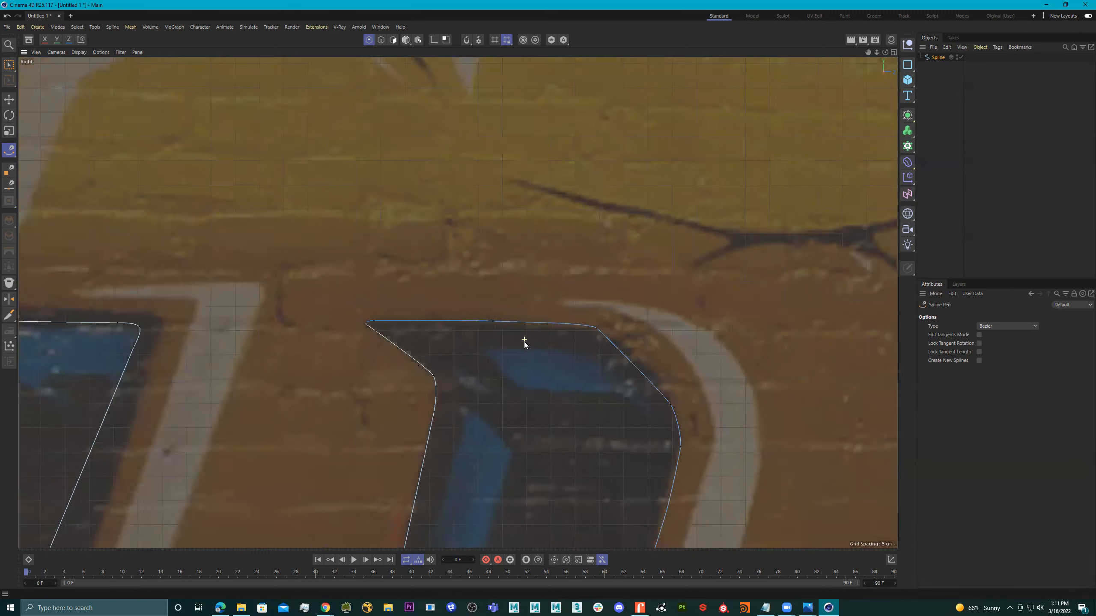
# - Apply soft tangents to the point at the inner opening's lower-left tip
pyautogui.scroll(10, 474, 415)
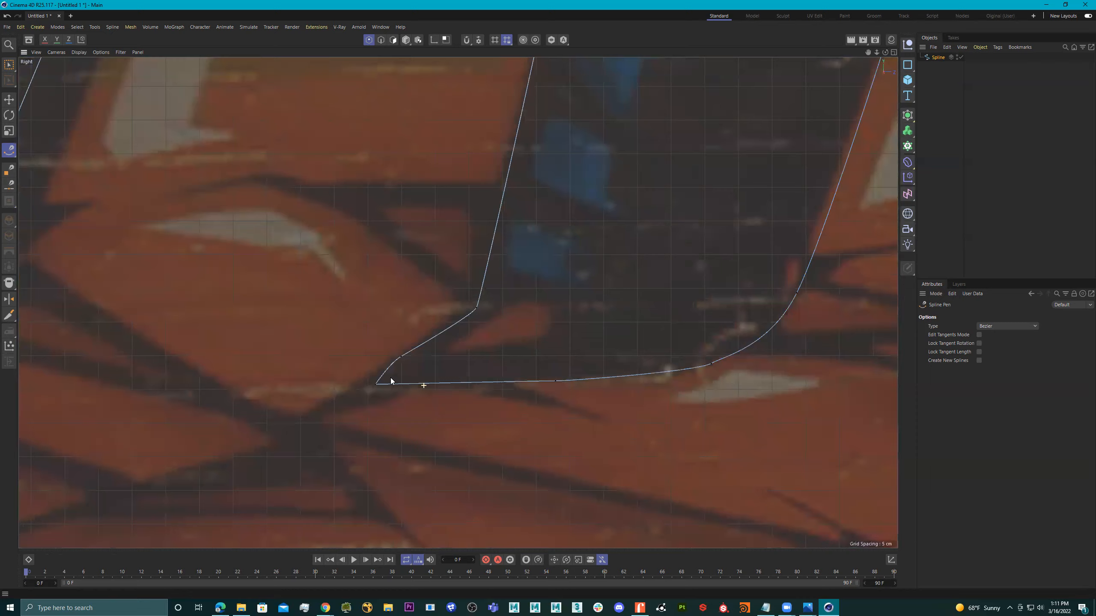
pyautogui.scroll(3, 395, 385)
pyautogui.rightClick(338, 399)
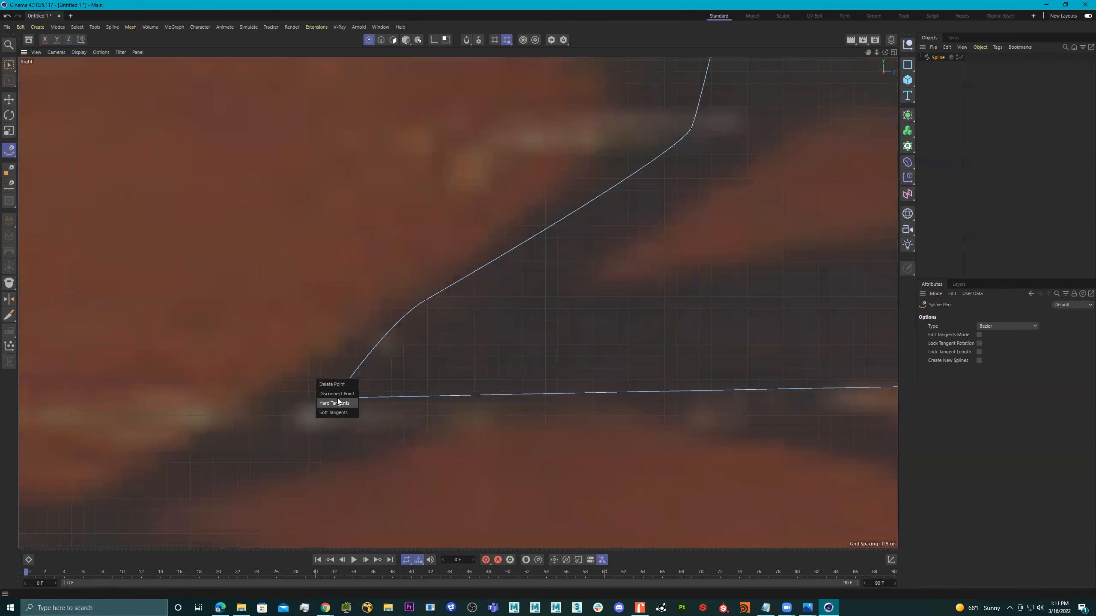
pyautogui.click(340, 414)
pyautogui.scroll(-2, 374, 388)
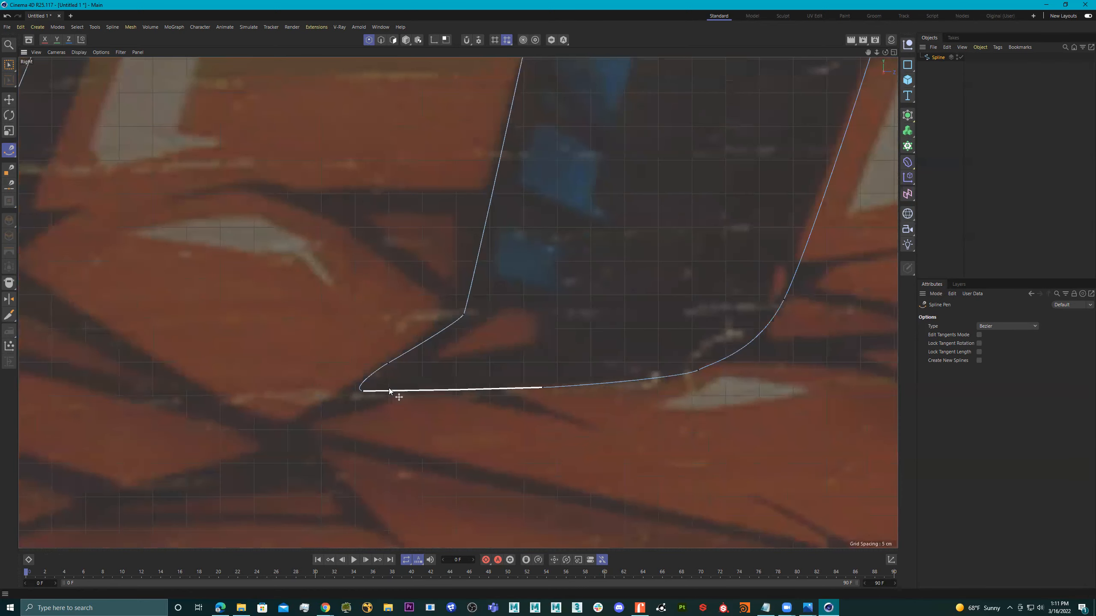
# - Adjust the tangent handle at the inner opening's lower-left tip to fit the dark paint's edge
pyautogui.scroll(1, 370, 393)
pyautogui.moveTo(369, 393); pyautogui.dragTo(350, 406)
pyautogui.scroll(-6, 430, 383)
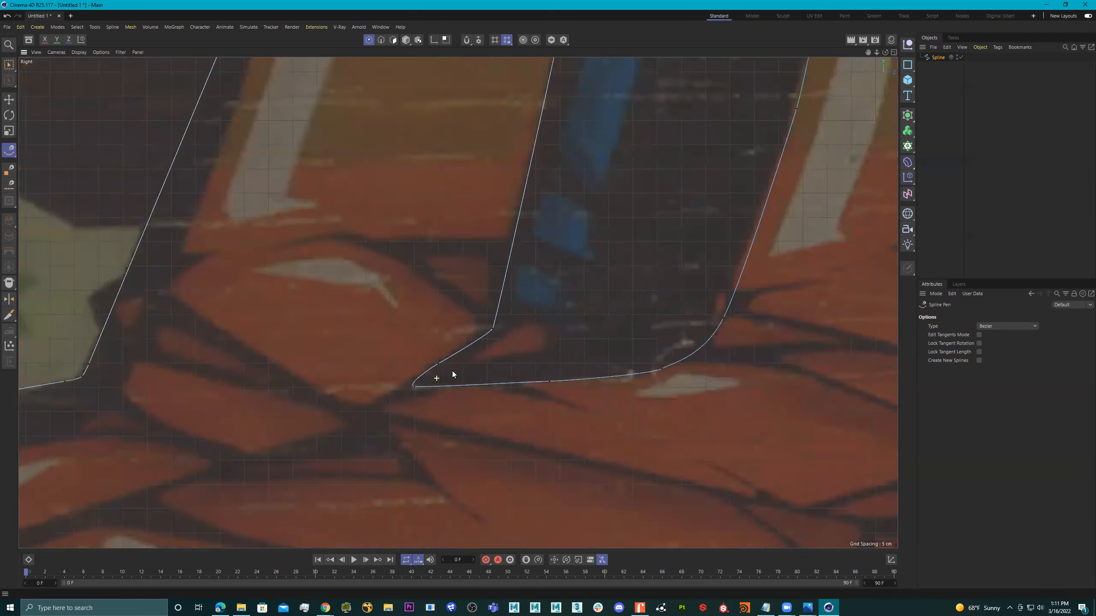
# - Apply soft tangents to the inner opening's upper-right point, then move it and its handle to round the edge along the dark paint
pyautogui.keyDown('alt'); pyautogui.moveTo(535, 331); pyautogui.dragTo(446, 382, button='middle'); pyautogui.keyUp('alt')
pyautogui.scroll(5, 554, 220)
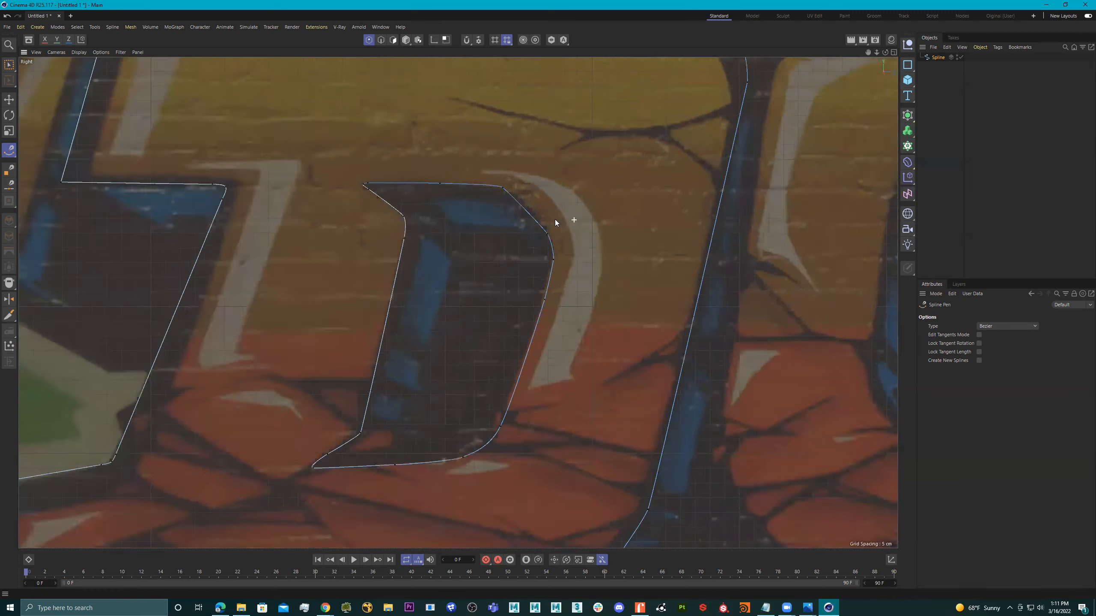
pyautogui.rightClick(519, 259)
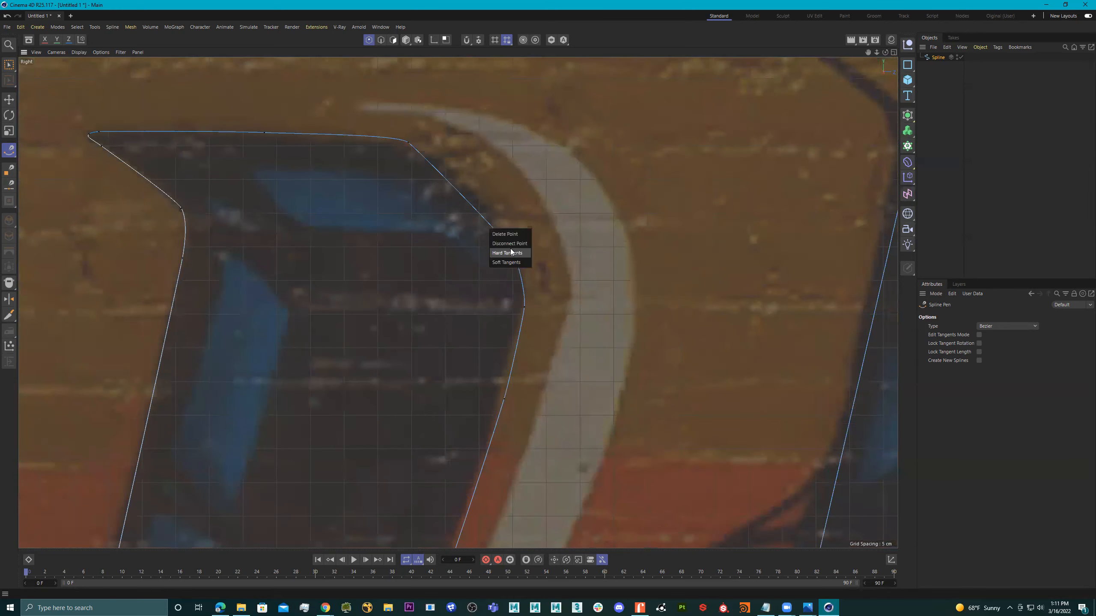
pyautogui.click(506, 262)
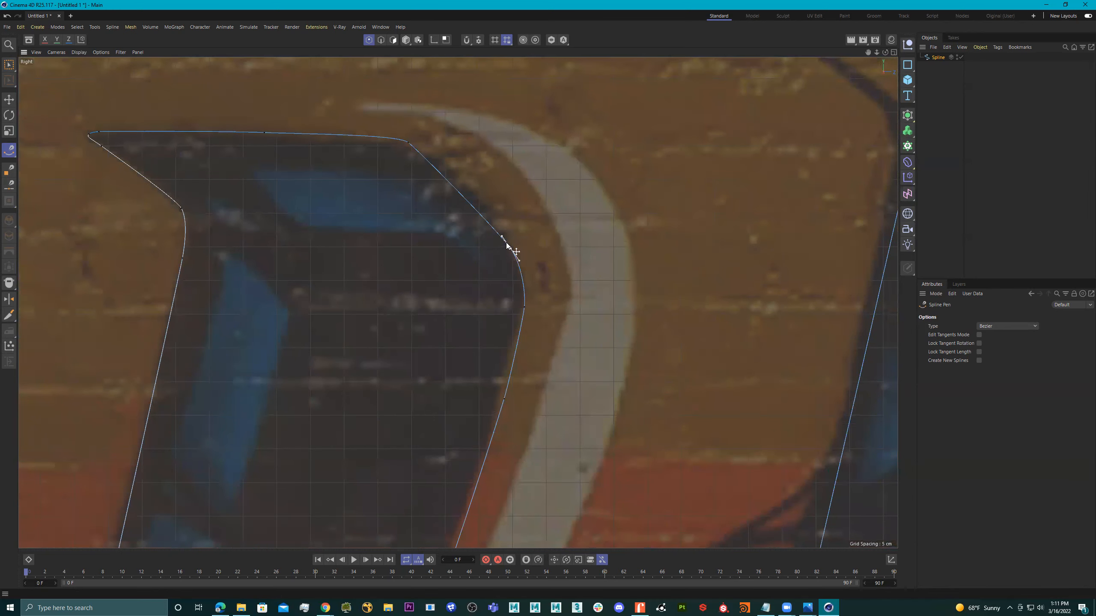
pyautogui.moveTo(502, 238); pyautogui.dragTo(487, 194)
pyautogui.moveTo(510, 246); pyautogui.dragTo(513, 224)
pyautogui.moveTo(524, 307)
pyautogui.mouseDown()
pyautogui.moveTo(538, 311)
pyautogui.moveTo(524, 308)
pyautogui.mouseUp()
pyautogui.scroll(-3, 465, 301)
pyautogui.scroll(5, 458, 275)
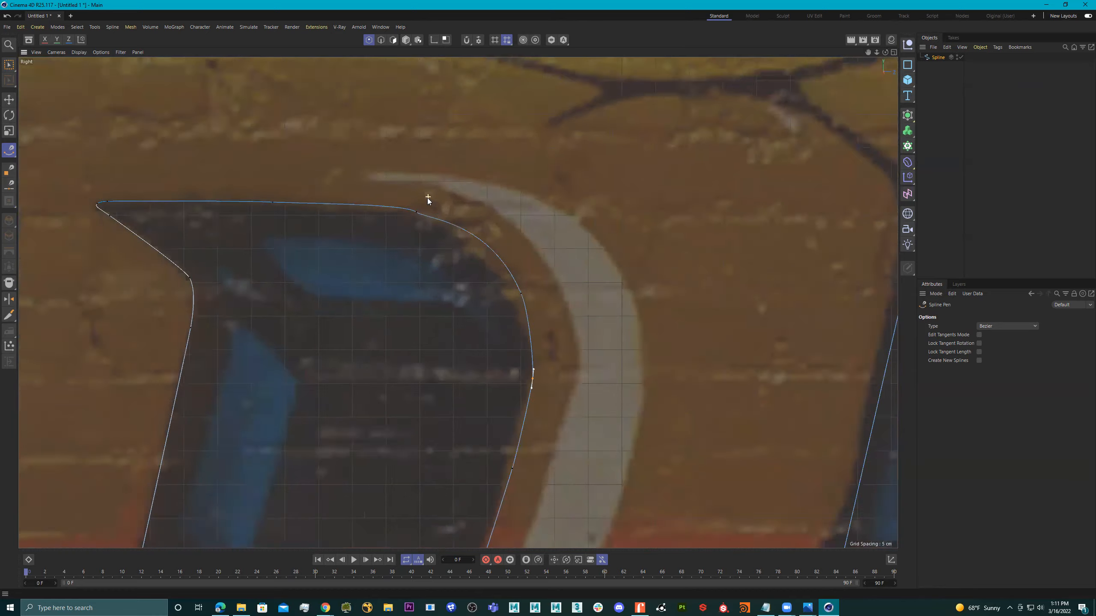
# - Delete the point at the end of the inner opening's top edge and lengthen the next point's tangent into one smooth upper-right curve
pyautogui.rightClick(410, 215)
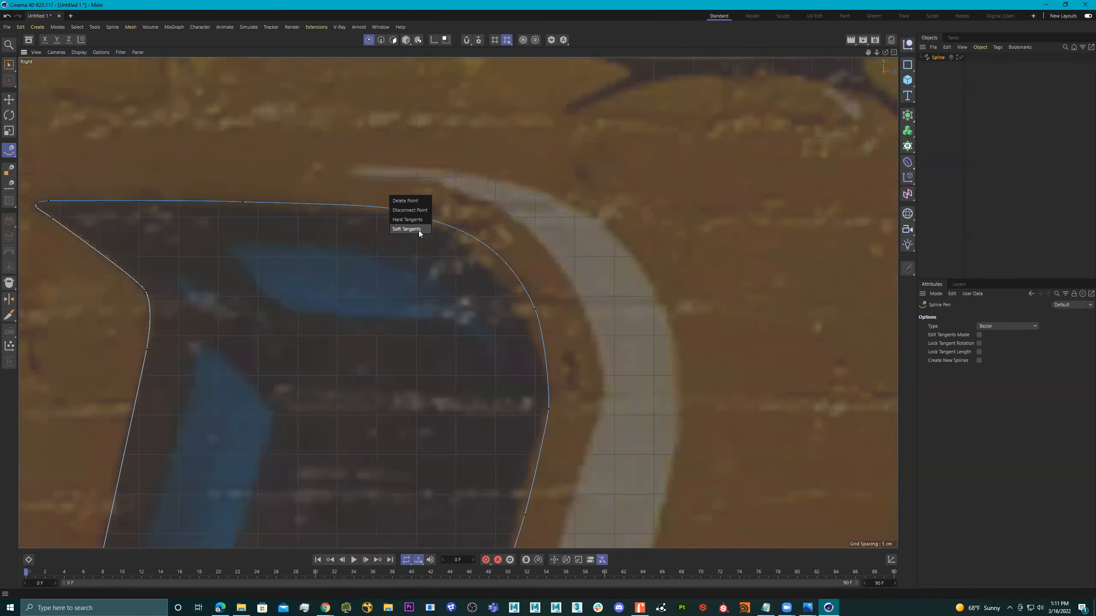
pyautogui.click(418, 230)
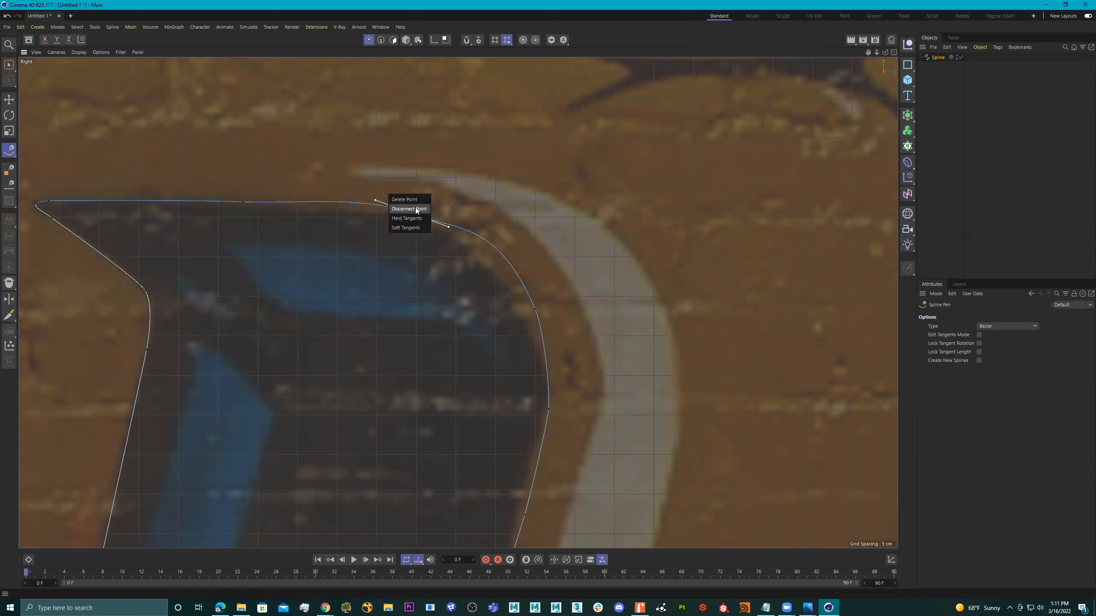
pyautogui.press('Delete')
pyautogui.moveTo(535, 310); pyautogui.dragTo(492, 223)
pyautogui.scroll(-8, 539, 274)
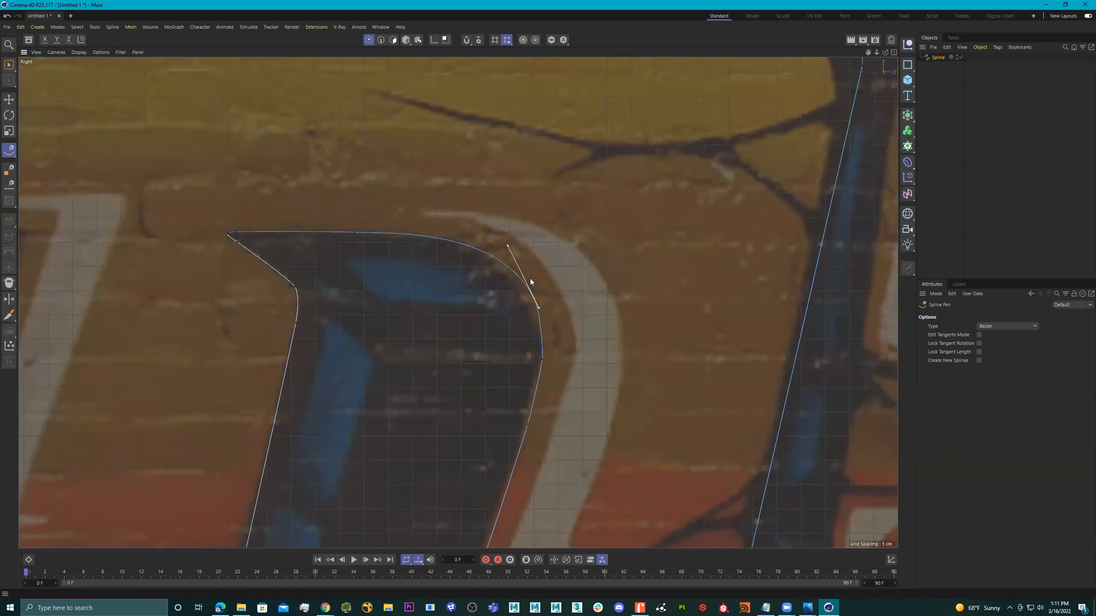
pyautogui.scroll(-3, 527, 280)
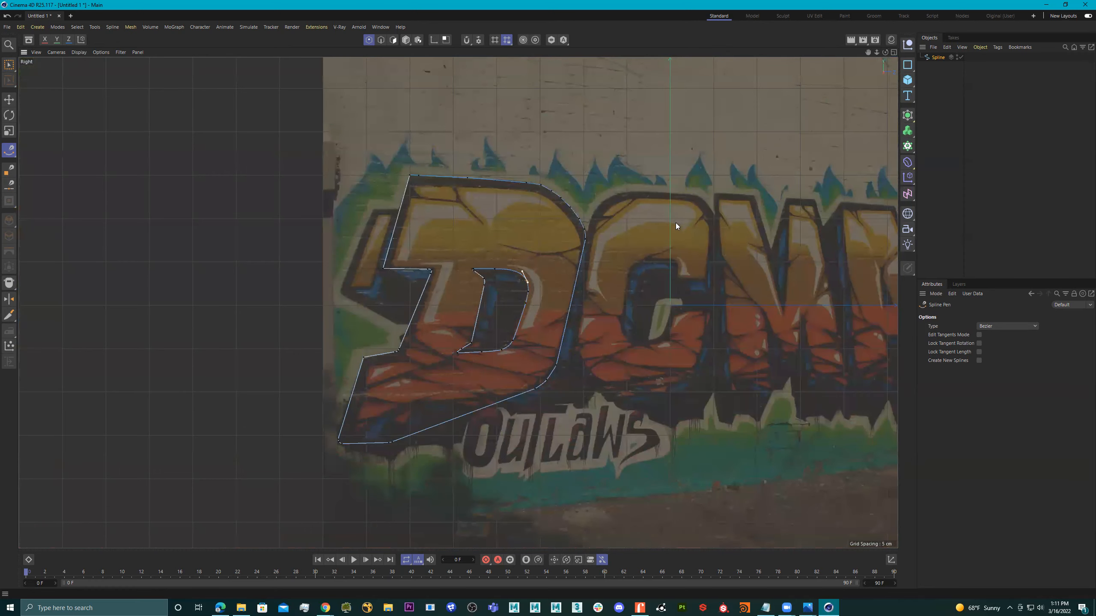
# - Switch to the Perspective view and clear the spline's point selection with Live Selection
pyautogui.middleClick(526, 198)
pyautogui.middleClick(310, 202)
pyautogui.keyDown('alt'); pyautogui.moveTo(513, 245); pyautogui.dragTo(345, 246, button='right'); pyautogui.keyUp('alt')
pyautogui.keyDown('alt'); pyautogui.moveTo(345, 246); pyautogui.dragTo(530, 254); pyautogui.keyUp('alt')
pyautogui.click(8, 64)
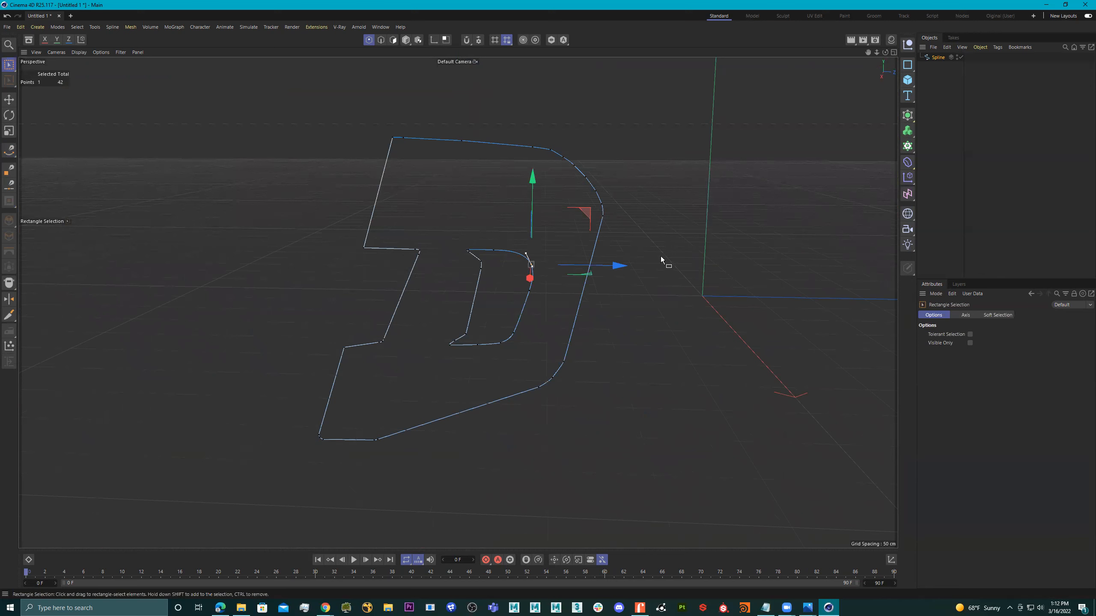
pyautogui.press('9')
pyautogui.click(722, 299)
# - Add an Extrude generator and nest the D spline inside it to give the letter depth
pyautogui.keyDown('alt'); pyautogui.moveTo(619, 298); pyautogui.dragTo(536, 284); pyautogui.keyUp('alt')
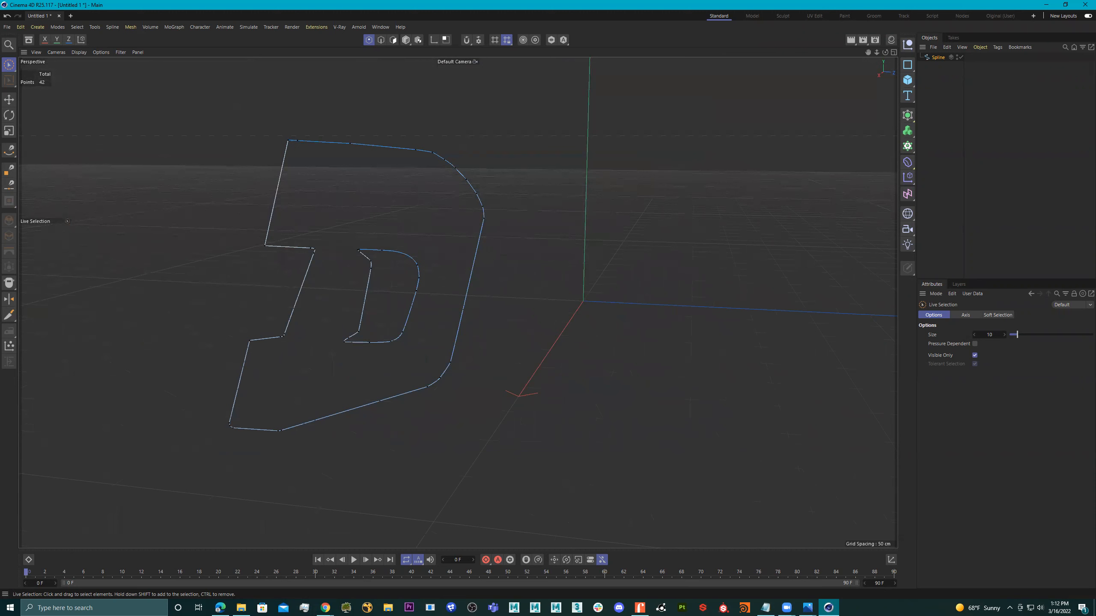
pyautogui.keyDown('alt'); pyautogui.moveTo(274, 399); pyautogui.dragTo(361, 384); pyautogui.keyUp('alt')
pyautogui.keyDown('alt'); pyautogui.moveTo(349, 253); pyautogui.dragTo(450, 259, button='right'); pyautogui.keyUp('alt')
pyautogui.scroll(-4, 451, 261)
pyautogui.keyDown('alt'); pyautogui.moveTo(464, 274); pyautogui.dragTo(436, 268); pyautogui.keyUp('alt')
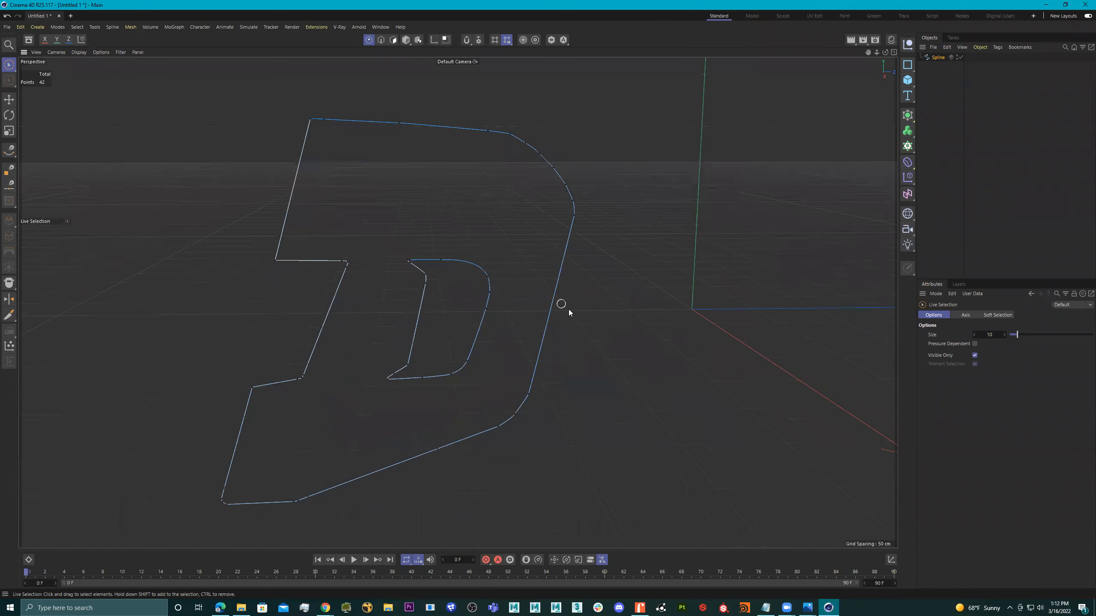
pyautogui.click(908, 117)
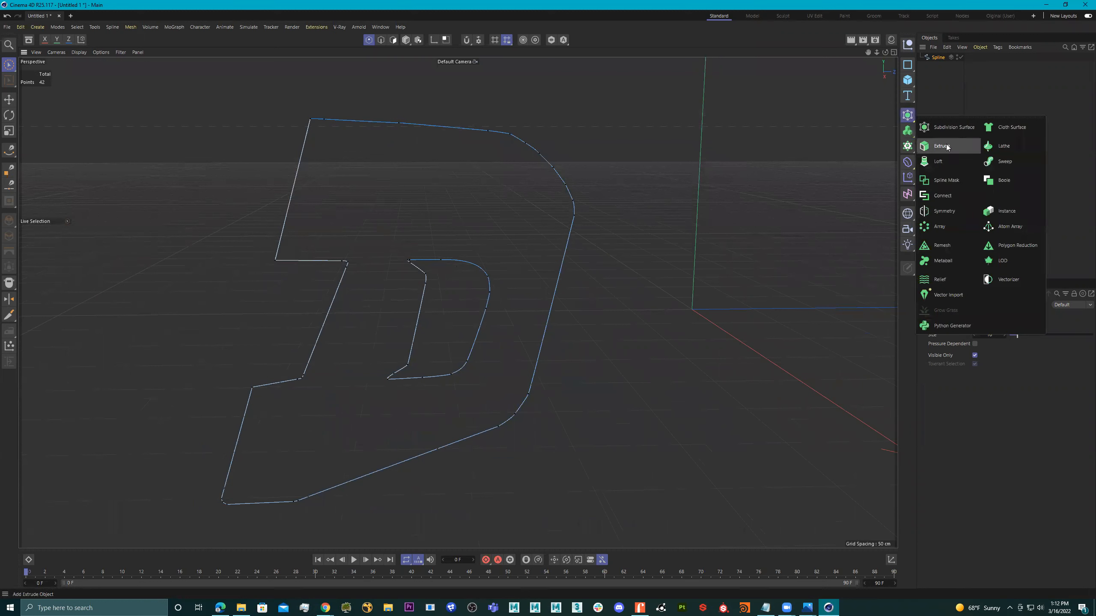
pyautogui.click(945, 146)
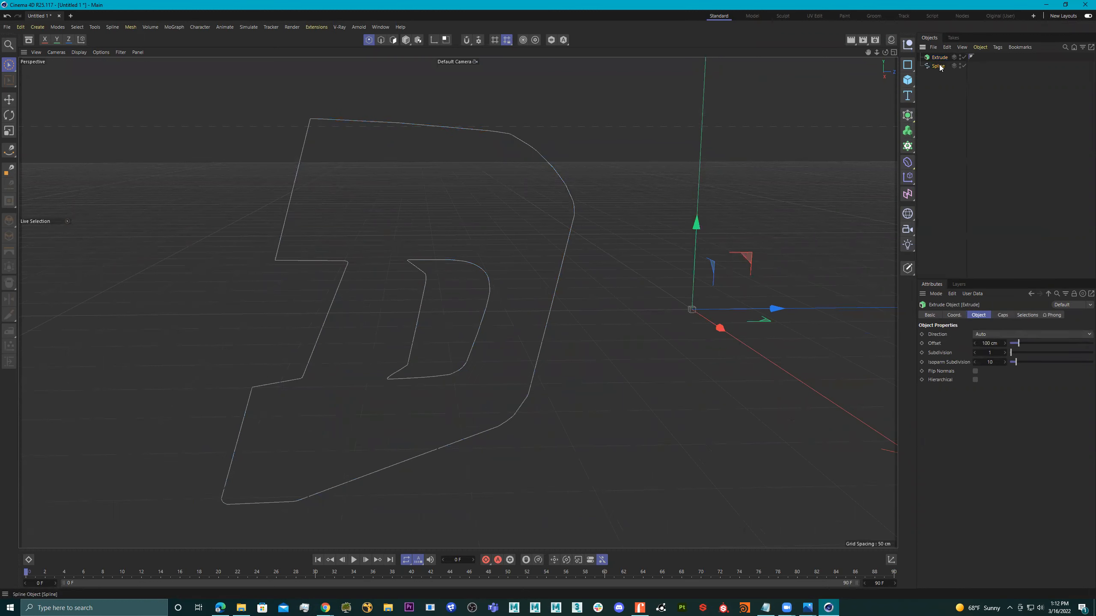
pyautogui.moveTo(941, 58); pyautogui.dragTo(942, 58)
pyautogui.keyDown('alt'); pyautogui.moveTo(625, 195); pyautogui.dragTo(593, 191); pyautogui.keyUp('alt')
pyautogui.keyDown('alt'); pyautogui.moveTo(480, 252); pyautogui.dragTo(614, 220); pyautogui.keyUp('alt')
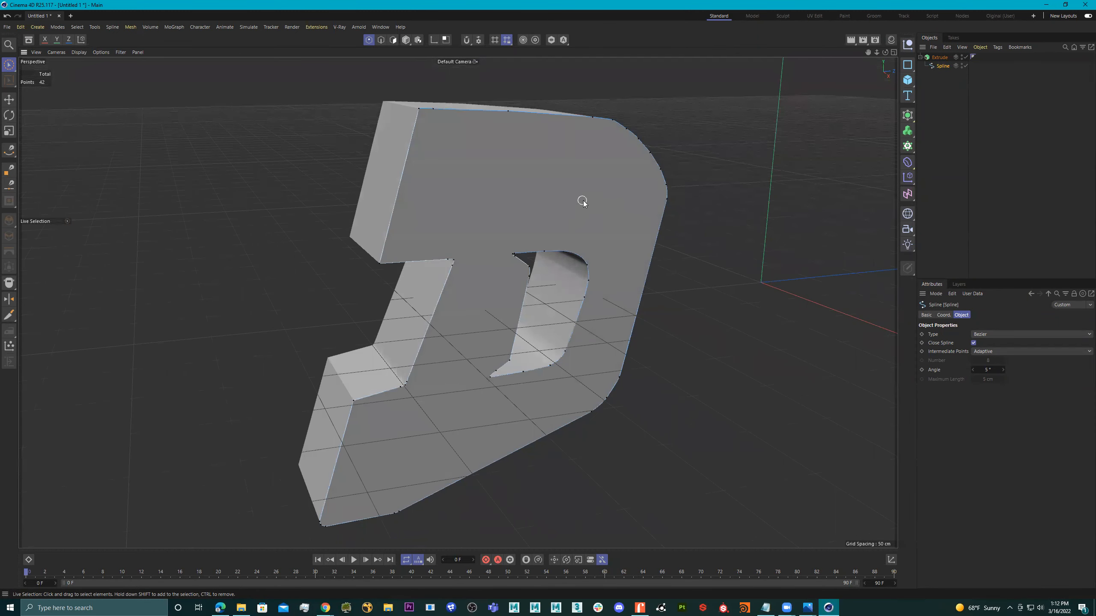
# - Set the viewport display to Gouraud Shading (Lines) to show the extruded letter's edges
pyautogui.press('n')
pyautogui.press('b')
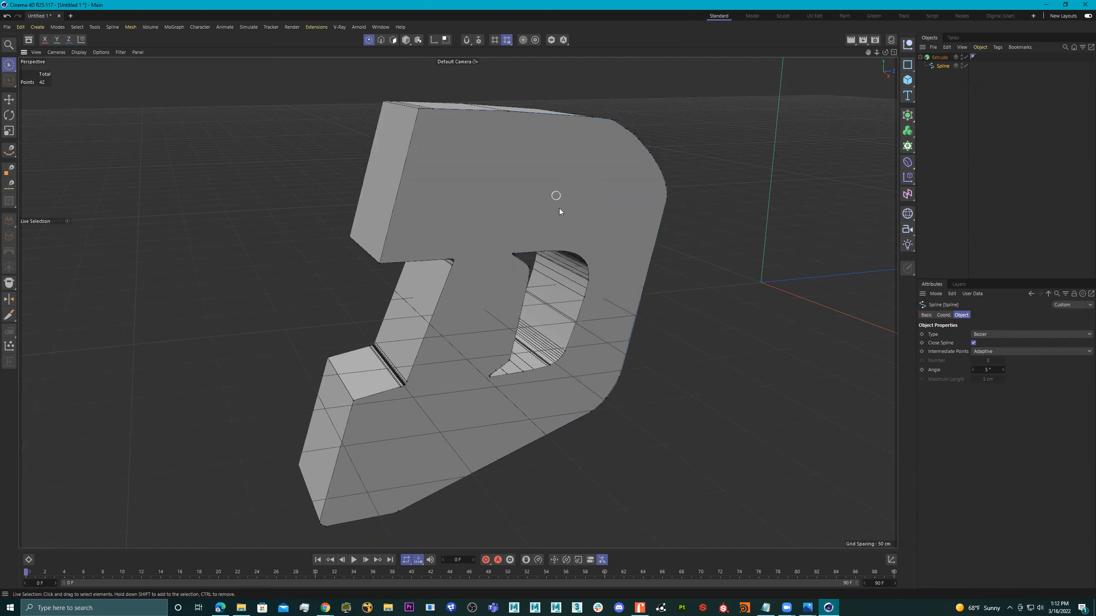
pyautogui.keyDown('alt'); pyautogui.moveTo(620, 264); pyautogui.dragTo(600, 242); pyautogui.keyUp('alt')
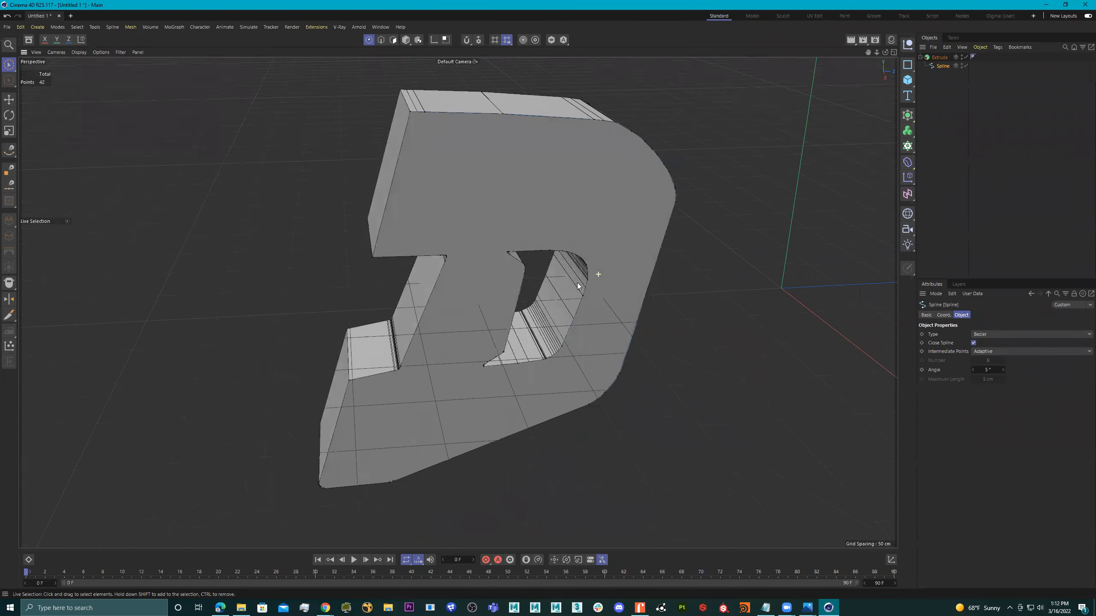
# - Select the Extrude object and set its offset to 110 cm
pyautogui.click(940, 57)
pyautogui.keyDown('alt'); pyautogui.moveTo(793, 266); pyautogui.dragTo(556, 268); pyautogui.keyUp('alt')
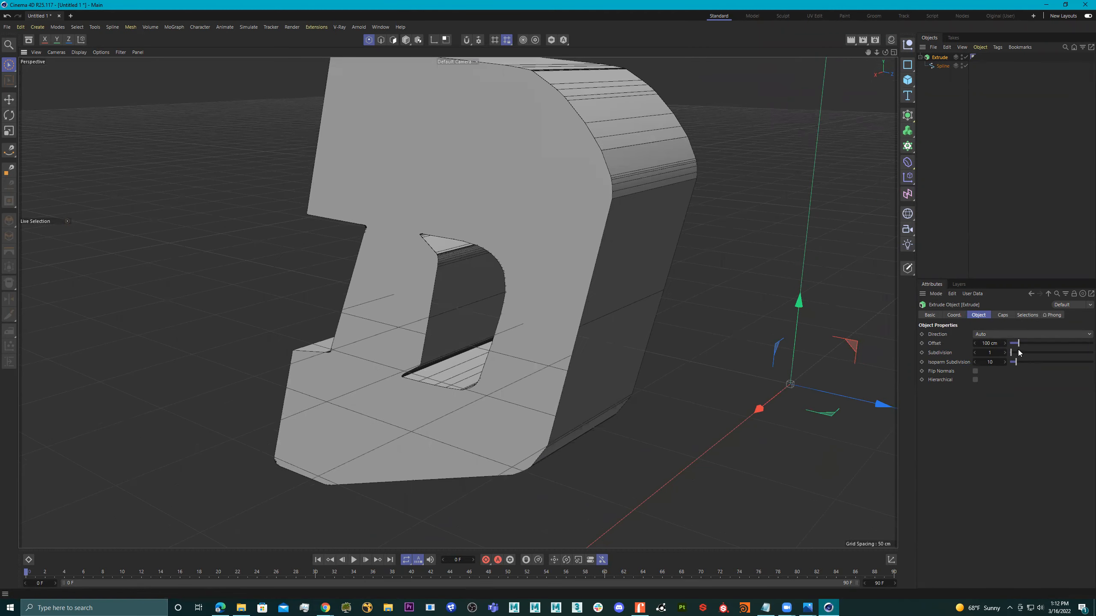
pyautogui.click(1007, 333)
pyautogui.click(1007, 333)
pyautogui.moveTo(1018, 344)
pyautogui.mouseDown()
pyautogui.moveTo(1041, 344)
pyautogui.moveTo(1019, 344)
pyautogui.mouseUp()
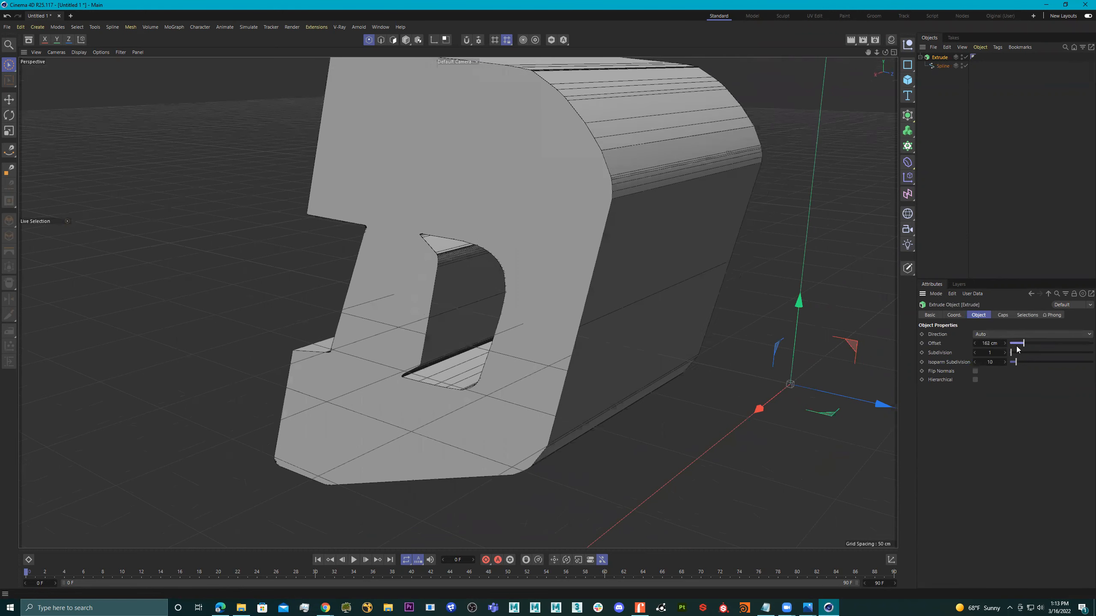
pyautogui.keyDown('alt'); pyautogui.moveTo(758, 327); pyautogui.dragTo(698, 305); pyautogui.keyUp('alt')
pyautogui.keyDown('alt'); pyautogui.moveTo(806, 304); pyautogui.dragTo(767, 310, button='middle'); pyautogui.keyUp('alt')
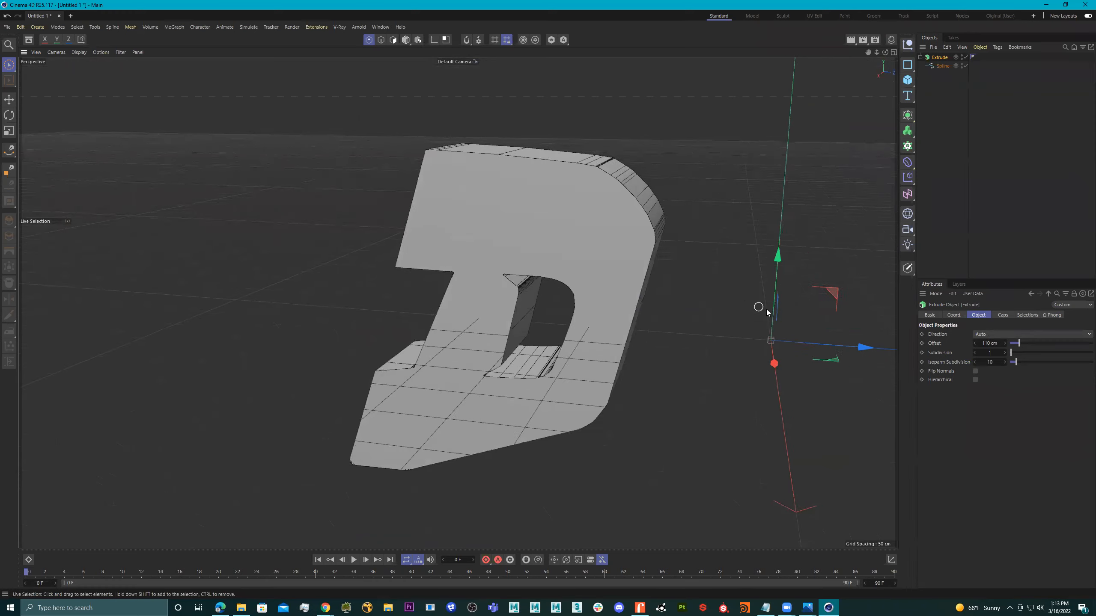
# - Try 27 subdivisions on the Extrude, restore the subdivision to 1, and set the offset to 90 cm
pyautogui.keyDown('alt'); pyautogui.moveTo(766, 310); pyautogui.dragTo(768, 295); pyautogui.keyUp('alt')
pyautogui.moveTo(1014, 354); pyautogui.dragTo(1030, 352)
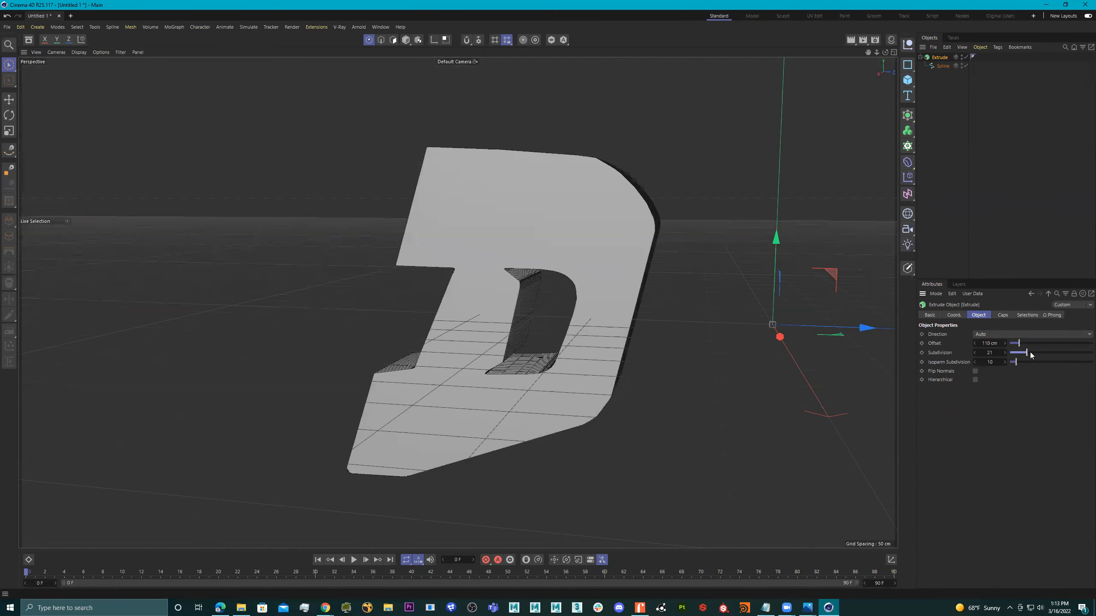
pyautogui.keyDown('alt'); pyautogui.moveTo(665, 337); pyautogui.dragTo(733, 344); pyautogui.keyUp('alt')
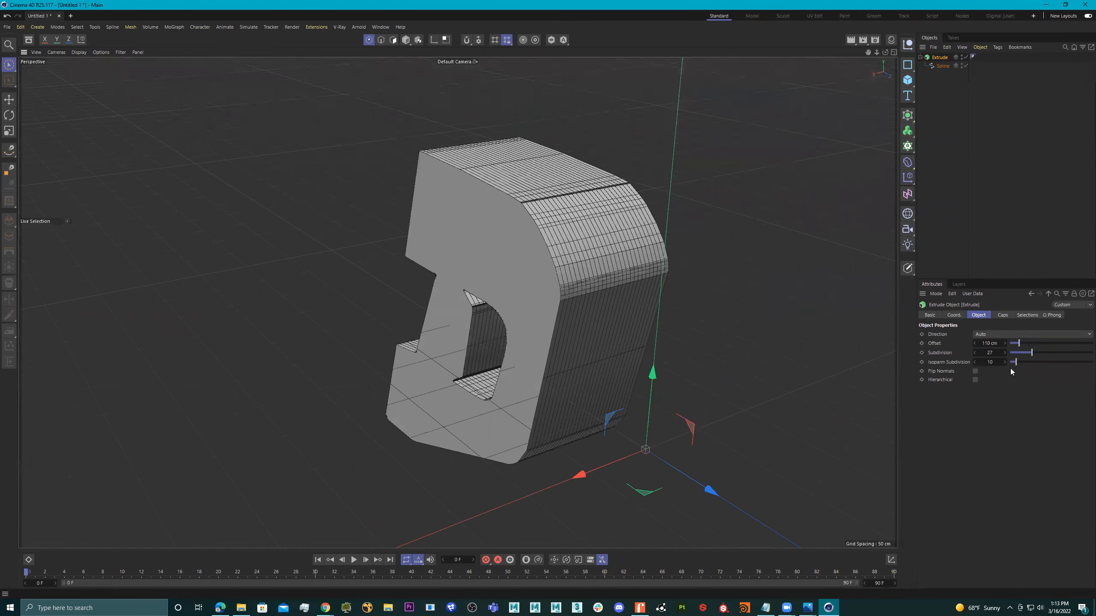
pyautogui.moveTo(1030, 355)
pyautogui.mouseDown()
pyautogui.moveTo(1008, 353)
pyautogui.moveTo(1018, 345)
pyautogui.mouseUp()
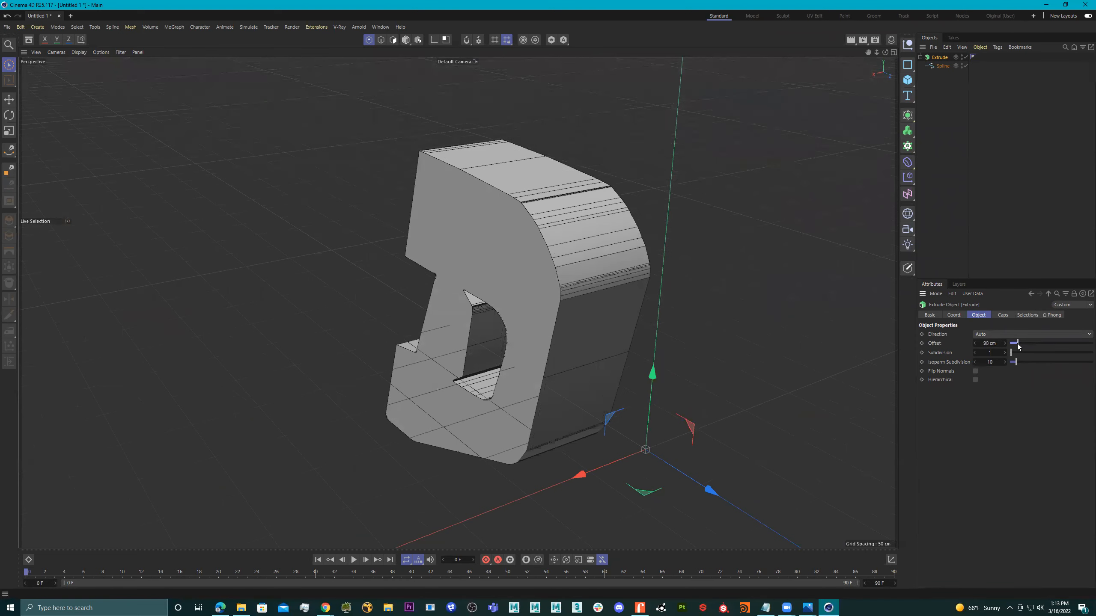
# - Try a different isoparm subdivision value on the Extrude and look at the letter from several angles
pyautogui.moveTo(661, 338)
pyautogui.keyDown('alt'); pyautogui.mouseDown()
pyautogui.moveTo(688, 328)
pyautogui.moveTo(663, 335)
pyautogui.moveTo(673, 328)
pyautogui.mouseUp(); pyautogui.keyUp('alt')
pyautogui.moveTo(1015, 363); pyautogui.dragTo(1021, 362)
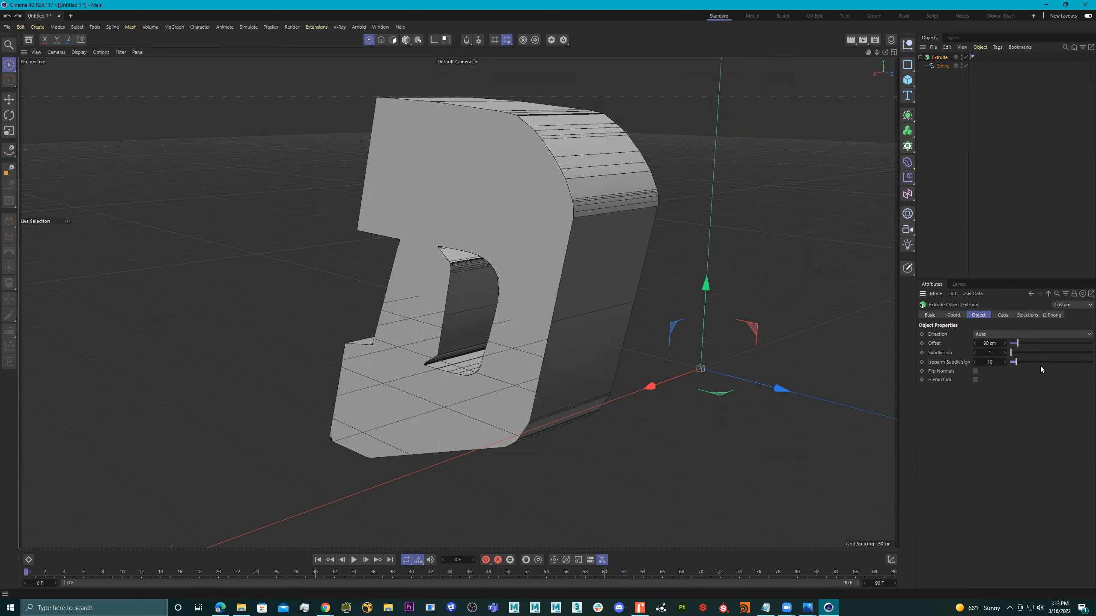
pyautogui.keyDown('alt'); pyautogui.moveTo(684, 361); pyautogui.dragTo(875, 391); pyautogui.keyUp('alt')
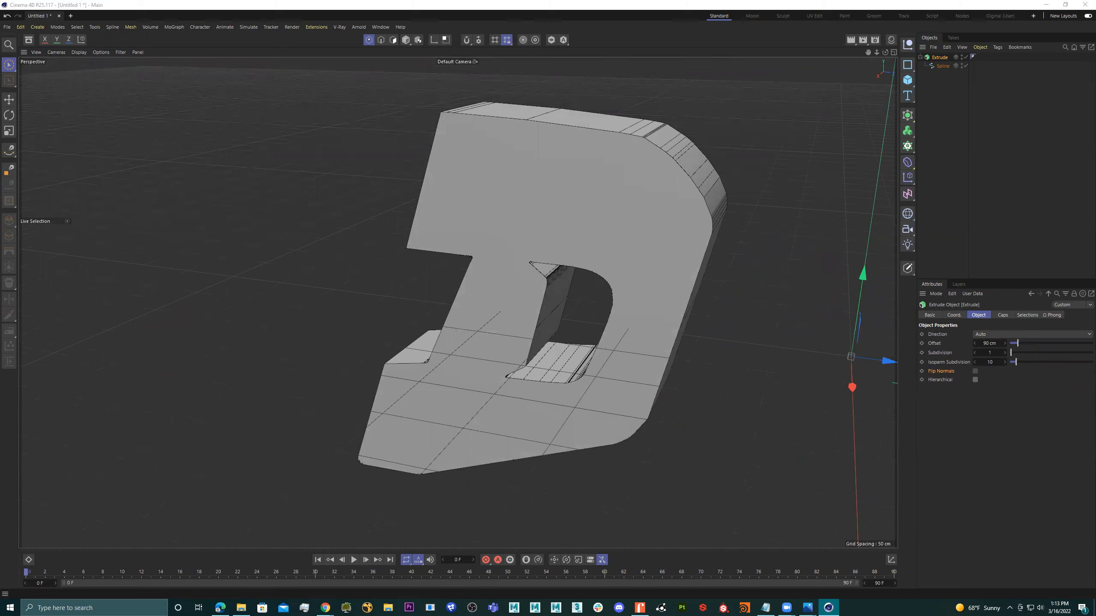
pyautogui.keyDown('alt'); pyautogui.moveTo(753, 218); pyautogui.dragTo(810, 169); pyautogui.keyUp('alt')
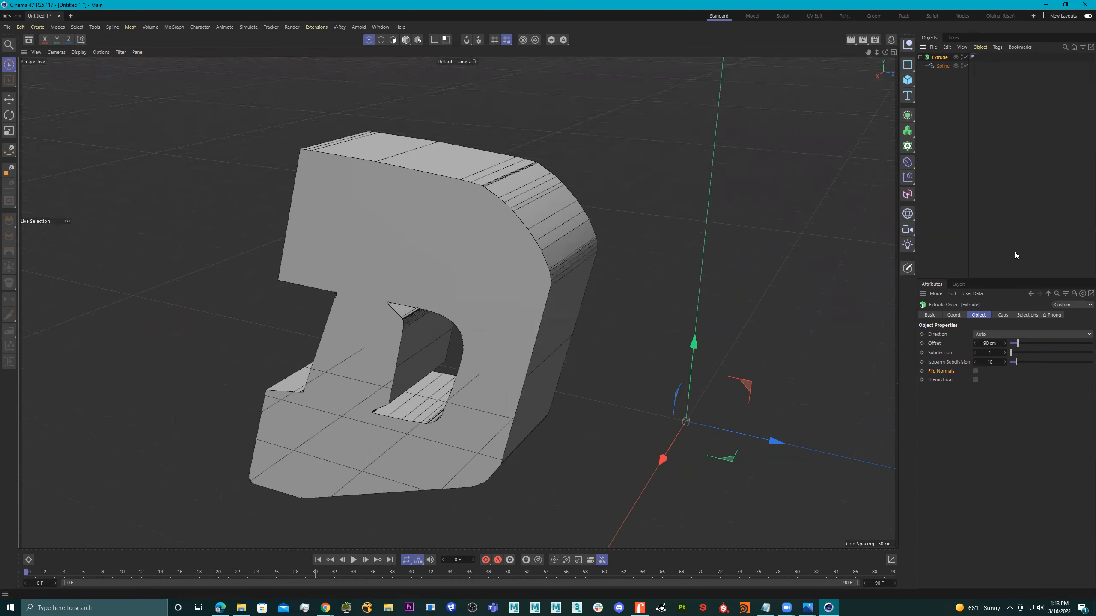
# - Turn off the Extrude's start cap to look inside the letter, and turn the cap back on
pyautogui.click(1002, 315)
pyautogui.keyDown('alt'); pyautogui.moveTo(464, 222); pyautogui.dragTo(812, 260); pyautogui.keyUp('alt')
pyautogui.moveTo(648, 277)
pyautogui.keyDown('alt'); pyautogui.mouseDown()
pyautogui.moveTo(541, 266)
pyautogui.moveTo(506, 286)
pyautogui.moveTo(635, 294)
pyautogui.mouseUp(); pyautogui.keyUp('alt')
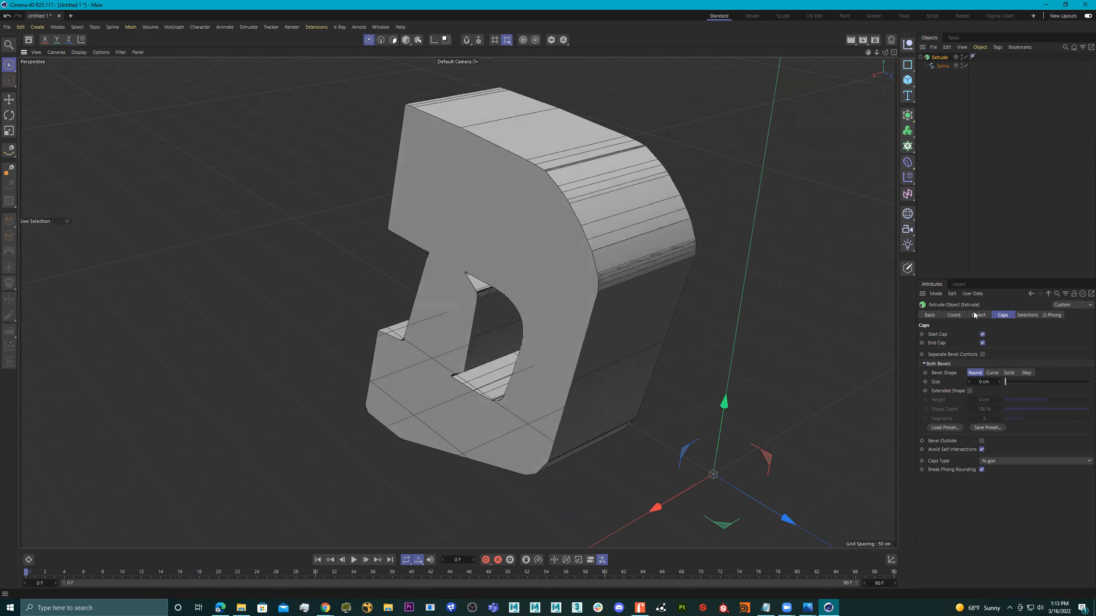
pyautogui.click(983, 334)
pyautogui.keyDown('alt'); pyautogui.moveTo(751, 298); pyautogui.dragTo(644, 327); pyautogui.keyUp('alt')
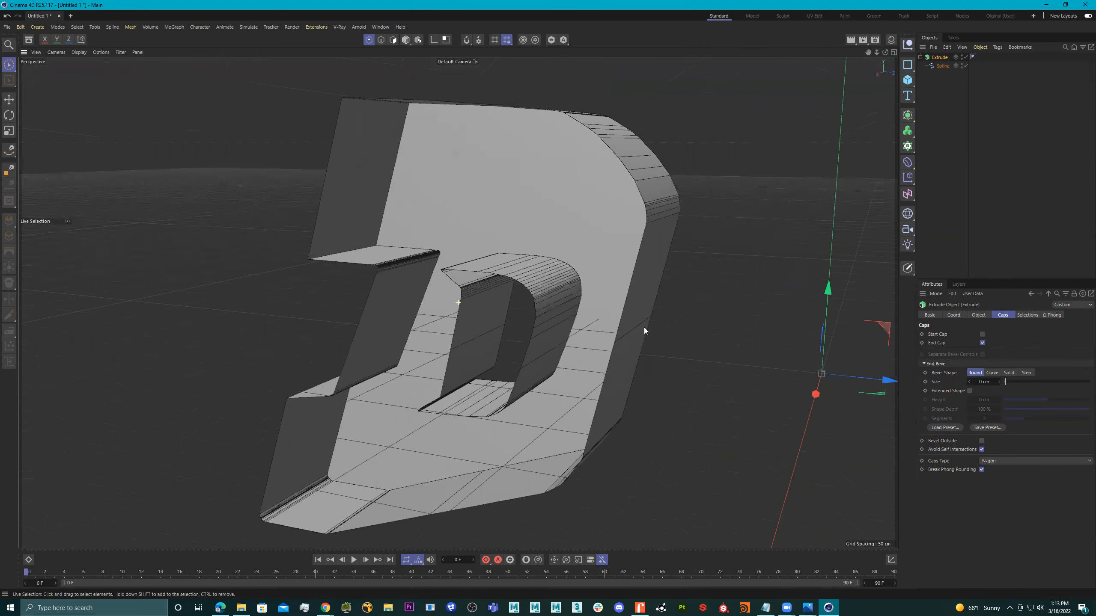
pyautogui.click(983, 334)
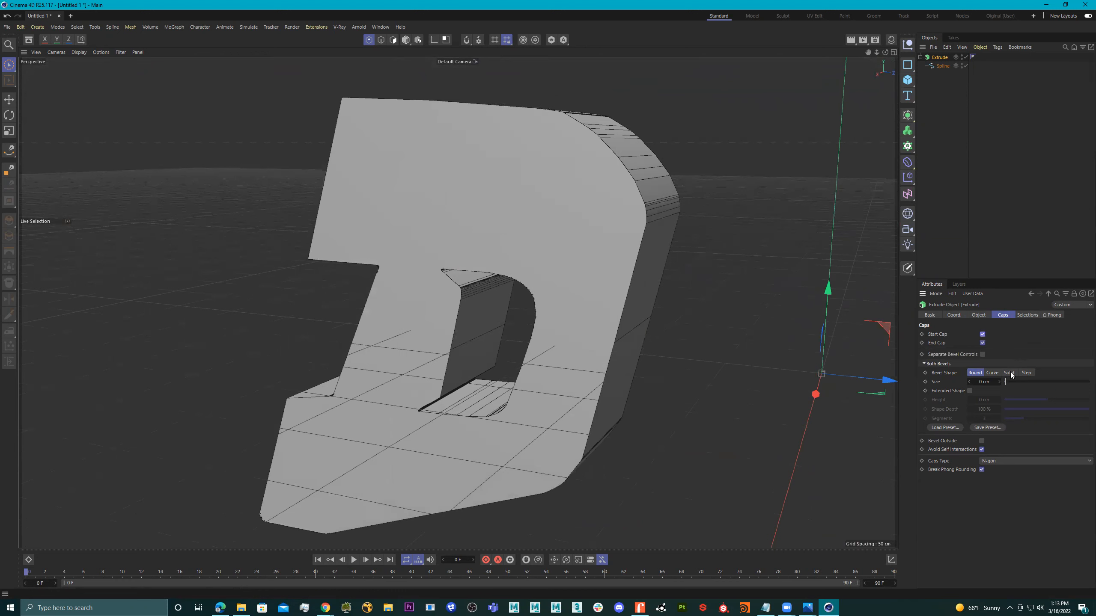
# - Set the Extrude's round cap bevel size to 3.75 cm and inspect the letter's upper edge up close
pyautogui.keyDown('alt'); pyautogui.moveTo(622, 303); pyautogui.dragTo(691, 315); pyautogui.keyUp('alt')
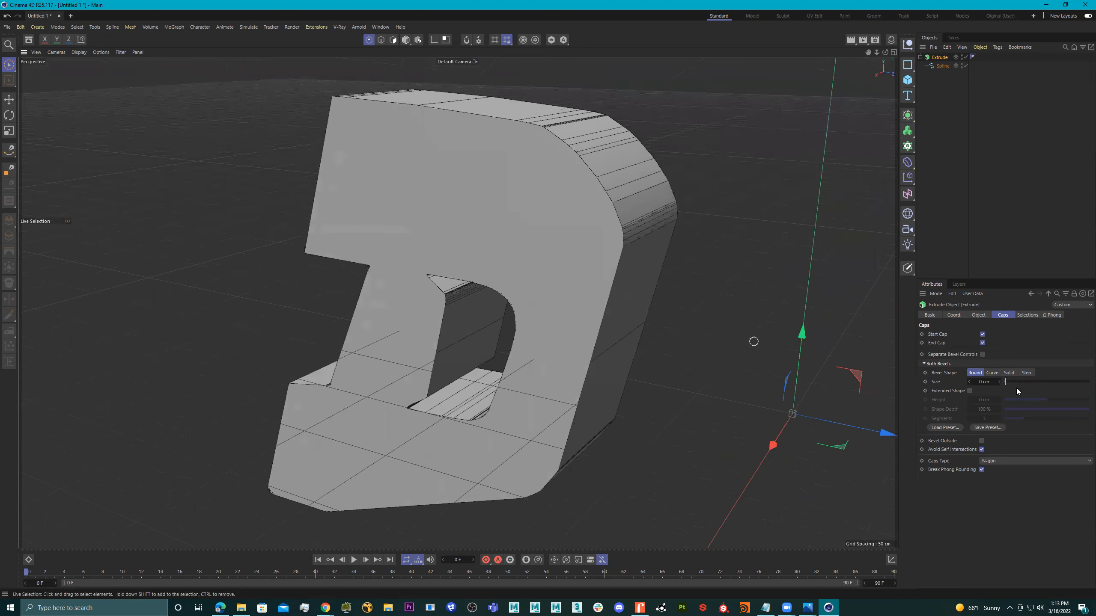
pyautogui.moveTo(1006, 381); pyautogui.dragTo(1008, 381)
pyautogui.keyDown('alt'); pyautogui.moveTo(547, 201); pyautogui.dragTo(517, 293, button='middle'); pyautogui.keyUp('alt')
pyautogui.keyDown('alt'); pyautogui.moveTo(518, 199); pyautogui.dragTo(710, 215, button='right'); pyautogui.keyUp('alt')
pyautogui.keyDown('alt'); pyautogui.moveTo(582, 218); pyautogui.dragTo(609, 216); pyautogui.keyUp('alt')
pyautogui.keyDown('alt'); pyautogui.moveTo(609, 215); pyautogui.dragTo(566, 227, button='middle'); pyautogui.keyUp('alt')
pyautogui.keyDown('alt'); pyautogui.moveTo(523, 231); pyautogui.dragTo(613, 236, button='right'); pyautogui.keyUp('alt')
# - Try a larger cap bevel size on the letter and undo the change
pyautogui.moveTo(1007, 382); pyautogui.dragTo(1017, 382)
pyautogui.keyDown('alt'); pyautogui.moveTo(662, 359); pyautogui.dragTo(636, 313); pyautogui.keyUp('alt')
pyautogui.hotkey('ctrl', 'z')
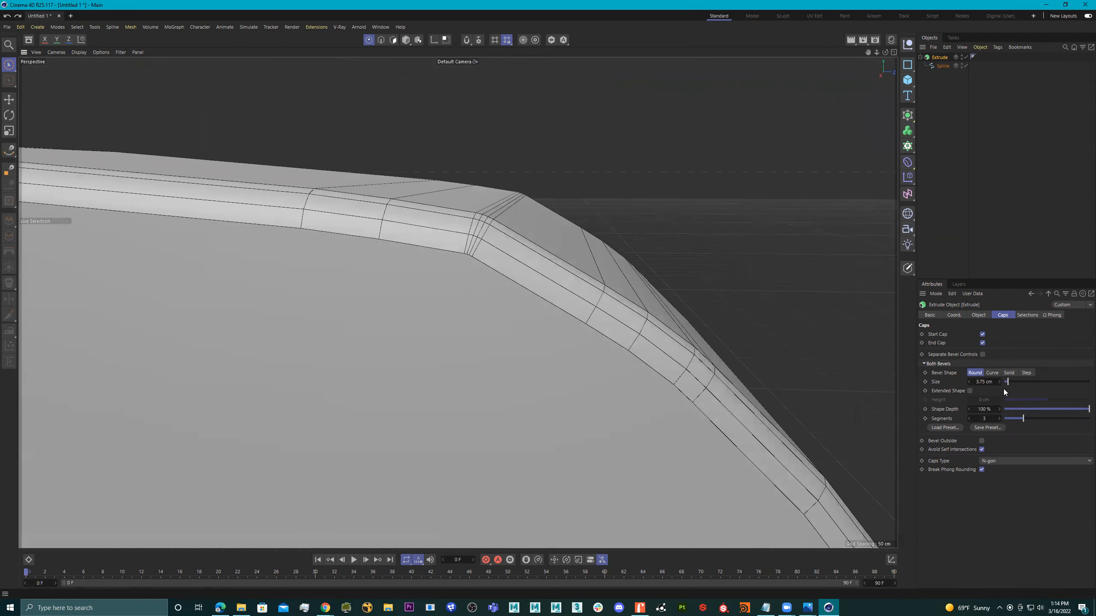
# - Set the size of both cap bevels to 5.25 cm
pyautogui.moveTo(1007, 381); pyautogui.dragTo(1009, 381)
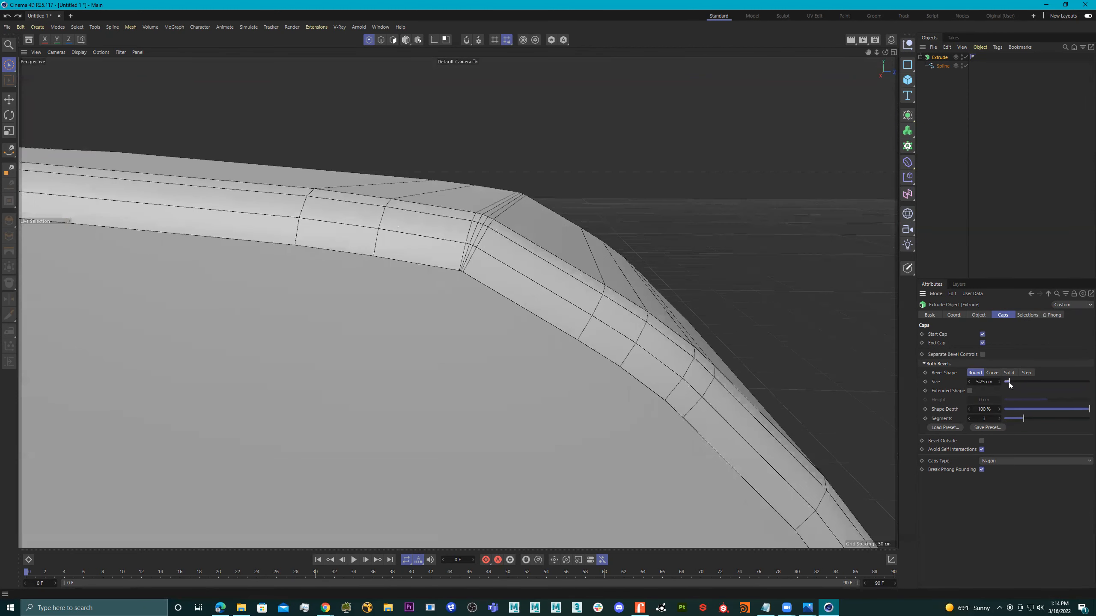
pyautogui.keyDown('alt'); pyautogui.moveTo(683, 384); pyautogui.dragTo(431, 384, button='right'); pyautogui.keyUp('alt')
pyautogui.keyDown('alt'); pyautogui.moveTo(661, 375); pyautogui.dragTo(604, 247, button='middle'); pyautogui.keyUp('alt')
pyautogui.keyDown('alt'); pyautogui.moveTo(603, 274); pyautogui.dragTo(568, 265); pyautogui.keyUp('alt')
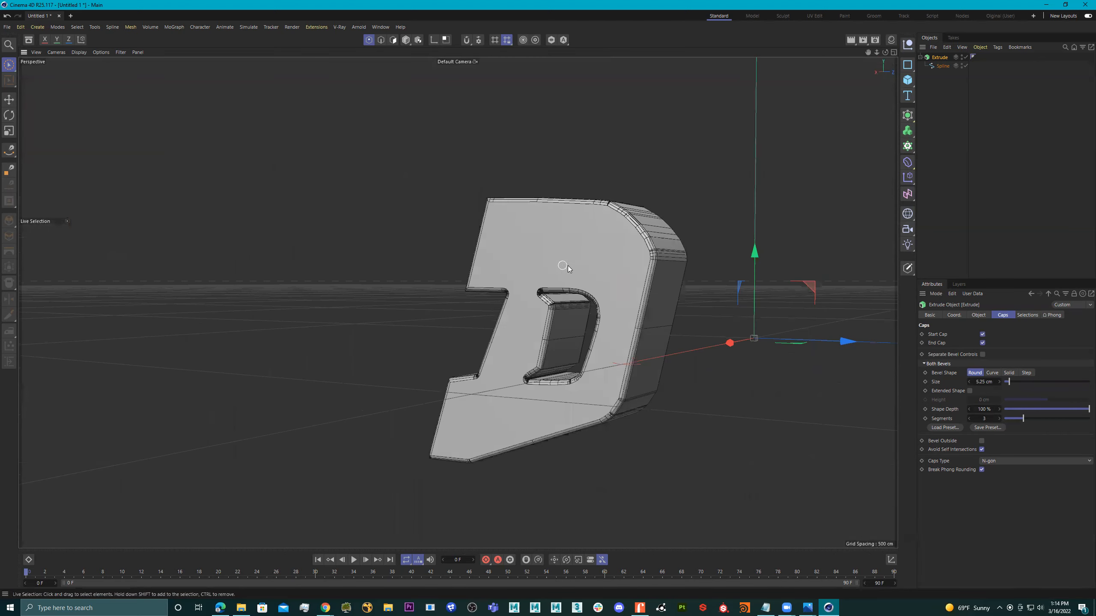
# - Examine the rounded bevel along the letter's upper-right curve from several angles and up close
pyautogui.keyDown('alt'); pyautogui.moveTo(568, 265); pyautogui.dragTo(688, 279, button='right'); pyautogui.keyUp('alt')
pyautogui.keyDown('alt'); pyautogui.moveTo(687, 280); pyautogui.dragTo(602, 310, button='middle'); pyautogui.keyUp('alt')
pyautogui.keyDown('alt'); pyautogui.moveTo(602, 310); pyautogui.dragTo(596, 332); pyautogui.keyUp('alt')
pyautogui.keyDown('alt'); pyautogui.moveTo(596, 332); pyautogui.dragTo(561, 362, button='middle'); pyautogui.keyUp('alt')
pyautogui.keyDown('alt'); pyautogui.moveTo(558, 250); pyautogui.dragTo(639, 255, button='right'); pyautogui.keyUp('alt')
pyautogui.keyDown('alt'); pyautogui.moveTo(639, 256); pyautogui.dragTo(624, 266); pyautogui.keyUp('alt')
pyautogui.keyDown('alt'); pyautogui.moveTo(529, 197); pyautogui.dragTo(519, 267, button='middle'); pyautogui.keyUp('alt')
pyautogui.keyDown('alt'); pyautogui.moveTo(519, 267); pyautogui.dragTo(705, 289, button='right'); pyautogui.keyUp('alt')
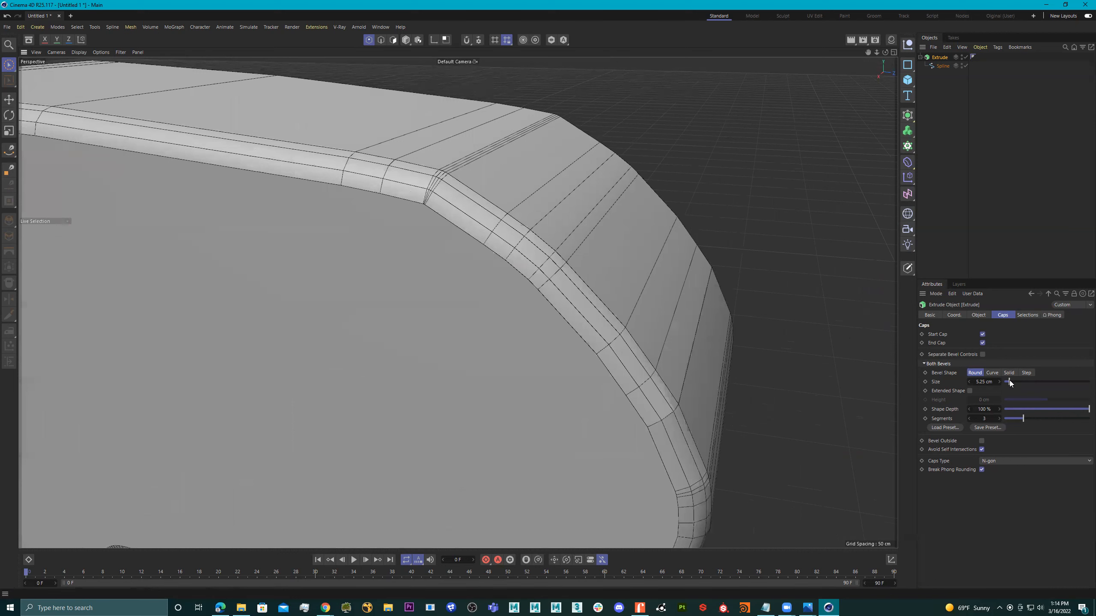
# - Change the shape of both cap bevels to Curve and check the beveled letter from the side
pyautogui.click(991, 374)
pyautogui.keyDown('alt'); pyautogui.moveTo(607, 291); pyautogui.dragTo(458, 268); pyautogui.keyUp('alt')
pyautogui.keyDown('alt'); pyautogui.moveTo(458, 267); pyautogui.dragTo(395, 276, button='right'); pyautogui.keyUp('alt')
pyautogui.keyDown('alt'); pyautogui.moveTo(575, 204); pyautogui.dragTo(571, 220); pyautogui.keyUp('alt')
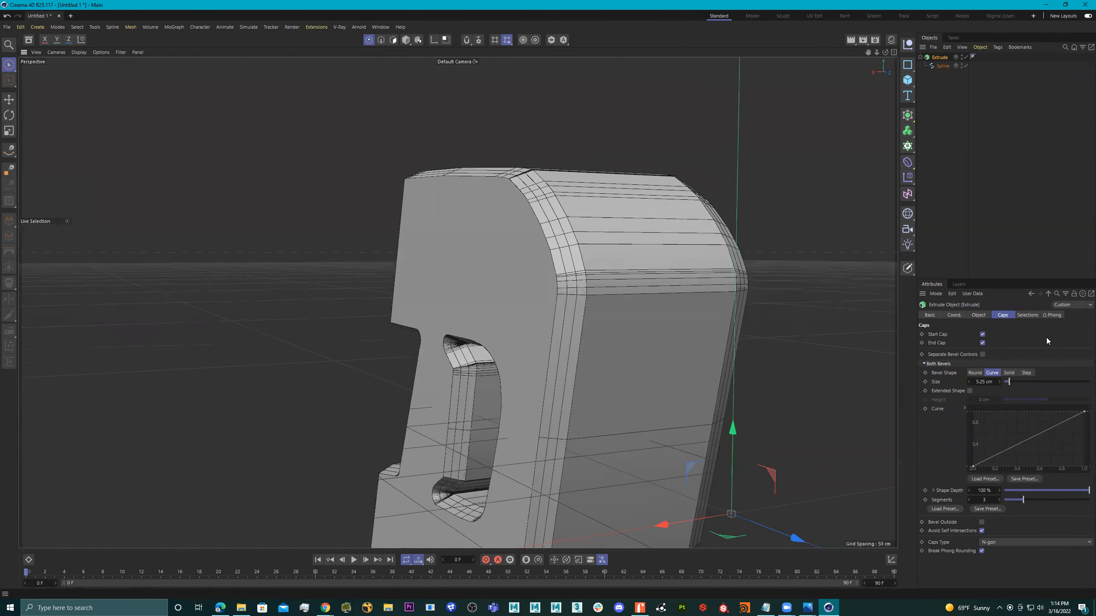
# - Change the shape of both cap bevels to Step and inspect the stepped edges of the letter up close
pyautogui.click(1010, 373)
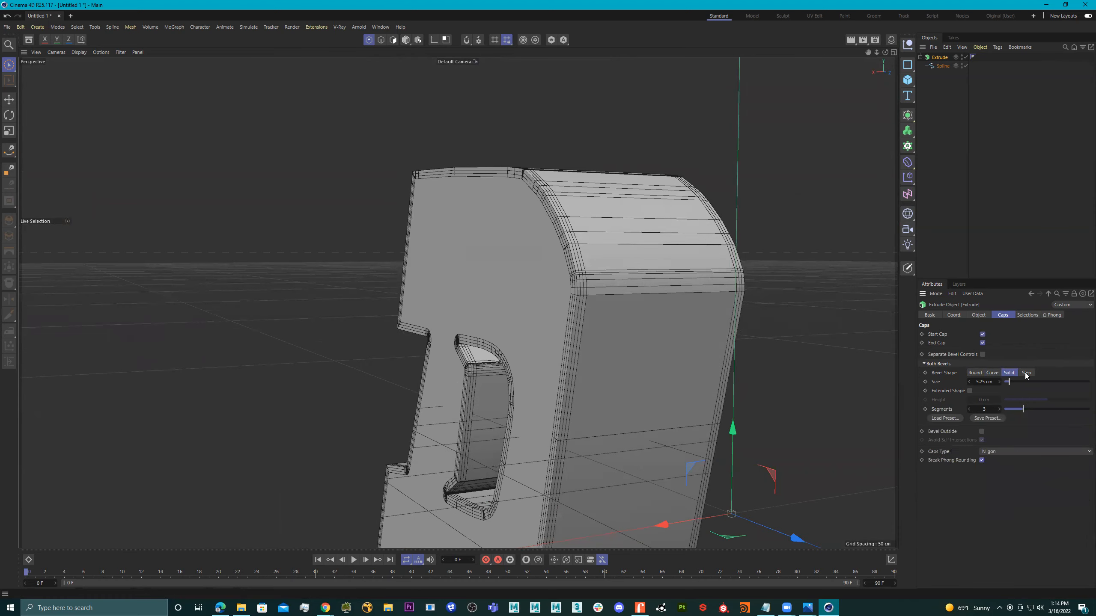
pyautogui.click(1026, 374)
pyautogui.keyDown('alt'); pyautogui.moveTo(514, 220); pyautogui.dragTo(614, 240); pyautogui.keyUp('alt')
pyautogui.keyDown('alt'); pyautogui.moveTo(614, 240); pyautogui.dragTo(546, 234, button='right'); pyautogui.keyUp('alt')
pyautogui.keyDown('alt'); pyautogui.moveTo(571, 234); pyautogui.dragTo(531, 247); pyautogui.keyUp('alt')
pyautogui.keyDown('alt'); pyautogui.moveTo(541, 210); pyautogui.dragTo(665, 211, button='right'); pyautogui.keyUp('alt')
pyautogui.keyDown('alt'); pyautogui.moveTo(458, 301); pyautogui.dragTo(552, 282); pyautogui.keyUp('alt')
pyautogui.keyDown('alt'); pyautogui.moveTo(641, 206); pyautogui.dragTo(712, 280); pyautogui.keyUp('alt')
# - Set both cap bevels to 4 segments and a size of 6.25 cm
pyautogui.moveTo(1024, 409); pyautogui.dragTo(1005, 410)
pyautogui.keyDown('alt'); pyautogui.moveTo(649, 277); pyautogui.dragTo(603, 277, button='right'); pyautogui.keyUp('alt')
pyautogui.keyDown('alt'); pyautogui.moveTo(648, 276); pyautogui.dragTo(604, 190); pyautogui.keyUp('alt')
pyautogui.moveTo(1005, 412); pyautogui.dragTo(1016, 383)
pyautogui.scroll(-6, 604, 341)
pyautogui.keyDown('alt'); pyautogui.moveTo(611, 330); pyautogui.dragTo(697, 369, button='middle'); pyautogui.keyUp('alt')
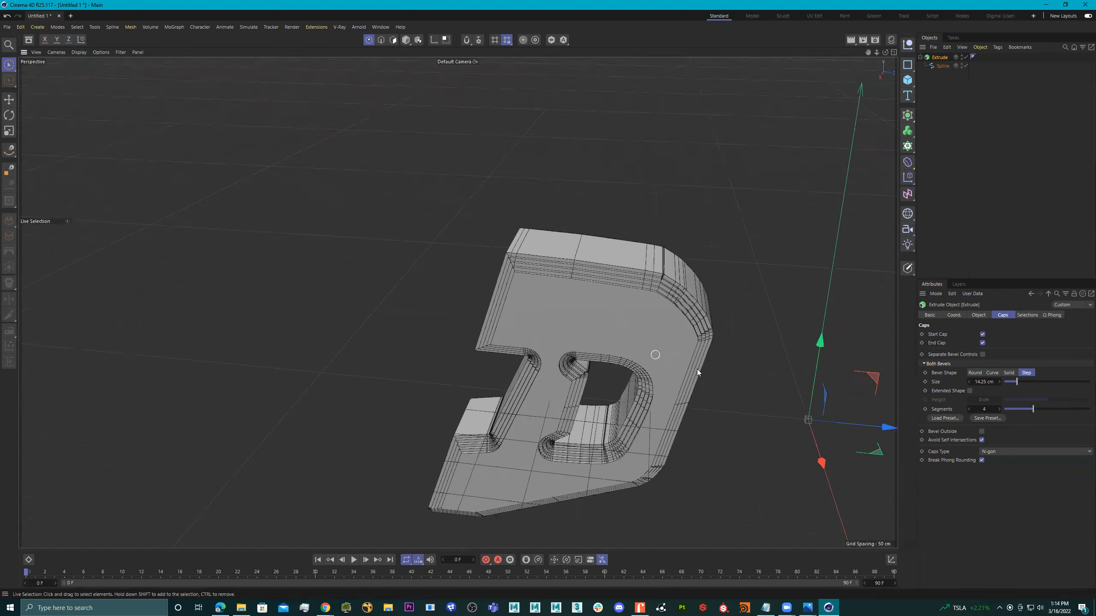
pyautogui.keyDown('alt'); pyautogui.moveTo(697, 370); pyautogui.dragTo(679, 353); pyautogui.keyUp('alt')
pyautogui.keyDown('alt'); pyautogui.moveTo(679, 353); pyautogui.dragTo(661, 323, button='middle'); pyautogui.keyUp('alt')
pyautogui.keyDown('alt'); pyautogui.moveTo(661, 323); pyautogui.dragTo(729, 345); pyautogui.keyUp('alt')
pyautogui.moveTo(1017, 382); pyautogui.dragTo(1010, 381)
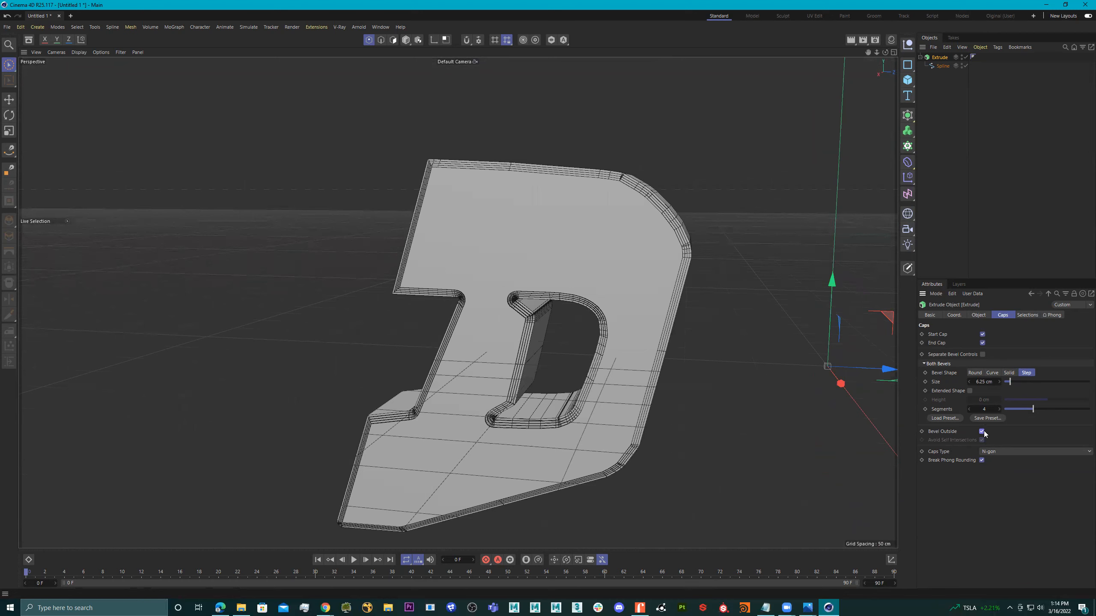
# - Compare the letter's caps with Bevel Outside enabled and disabled, leaving the option off
pyautogui.keyDown('alt'); pyautogui.moveTo(712, 268); pyautogui.dragTo(780, 352); pyautogui.keyUp('alt')
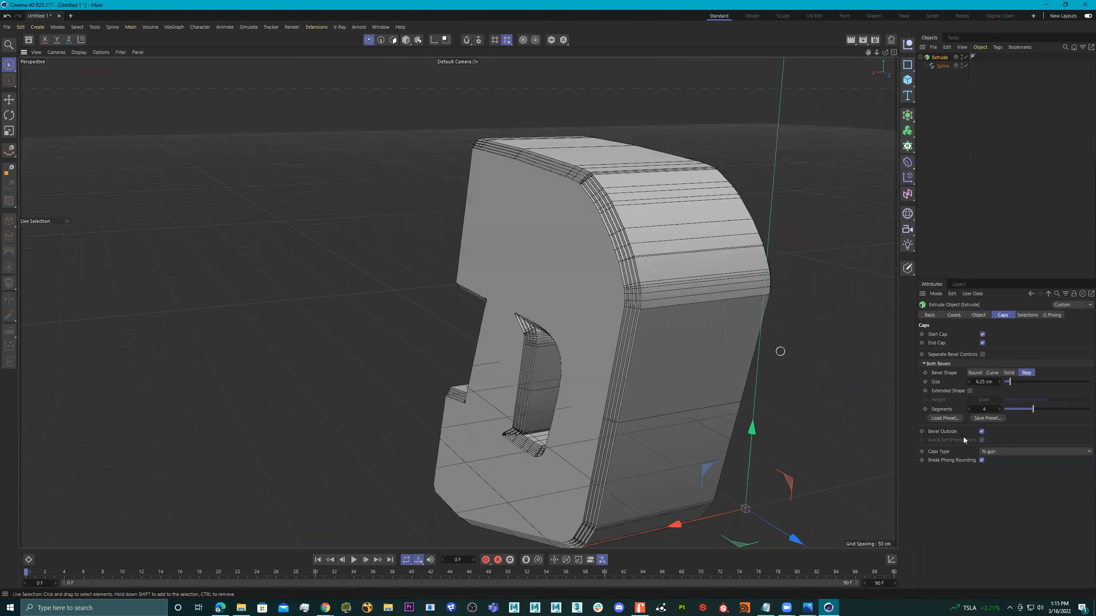
pyautogui.click(982, 431)
pyautogui.click(981, 431)
pyautogui.click(982, 432)
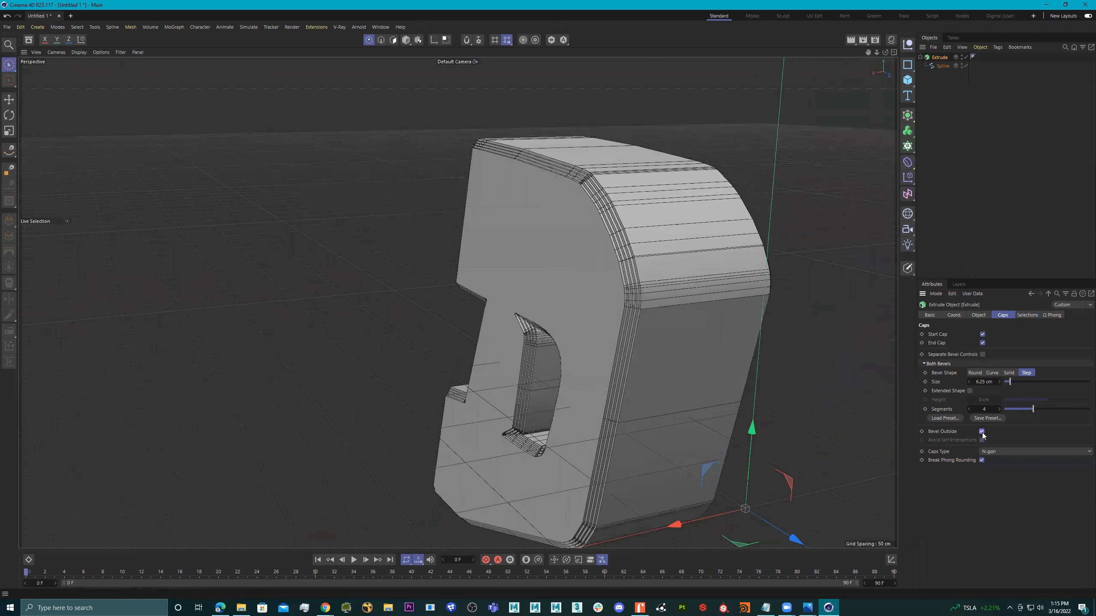
pyautogui.click(982, 431)
# - Try the Quadrangles caps type on the letter and inspect its front face
pyautogui.keyDown('alt'); pyautogui.moveTo(656, 294); pyautogui.dragTo(1067, 413); pyautogui.keyUp('alt')
pyautogui.click(1006, 452)
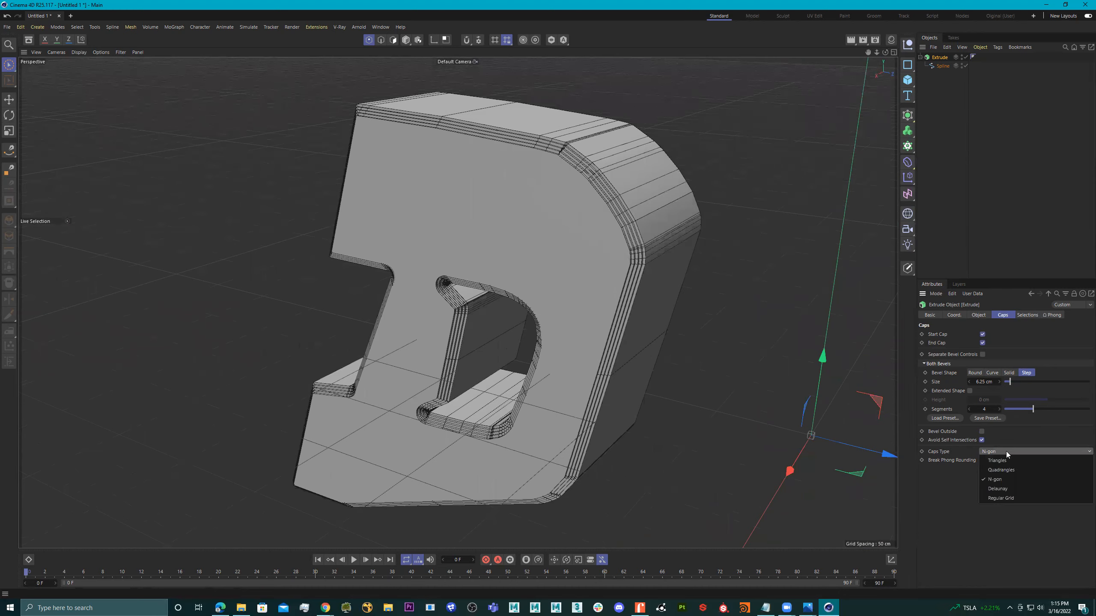
pyautogui.click(1018, 470)
pyautogui.keyDown('alt'); pyautogui.moveTo(682, 373); pyautogui.dragTo(615, 297); pyautogui.keyUp('alt')
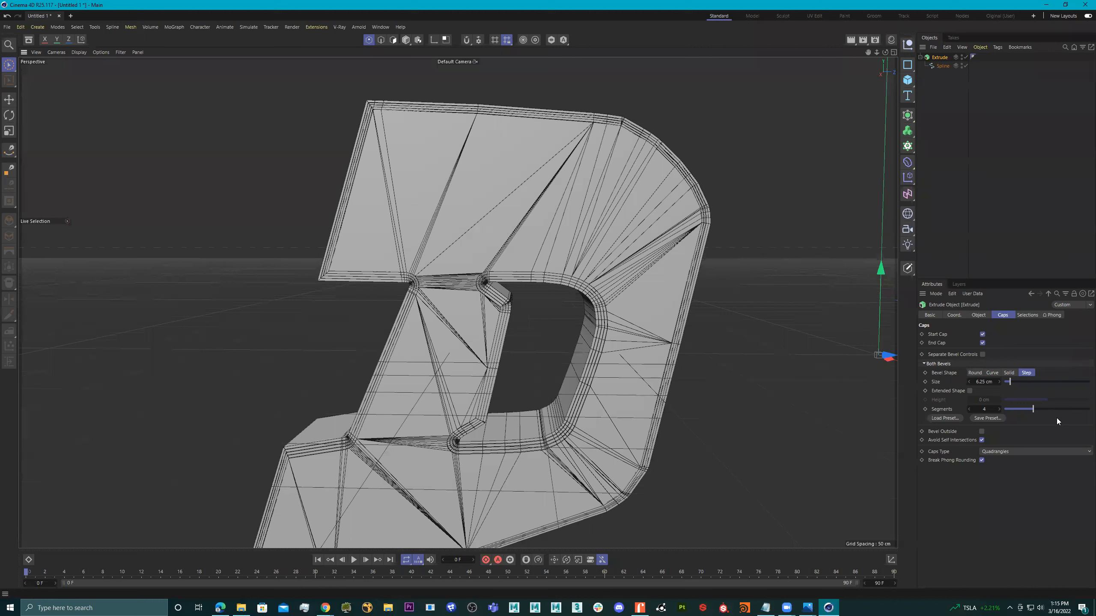
# - Try the Triangles caps type and inspect the mesh around the letter's inner hole up close
pyautogui.click(1027, 453)
pyautogui.click(1022, 464)
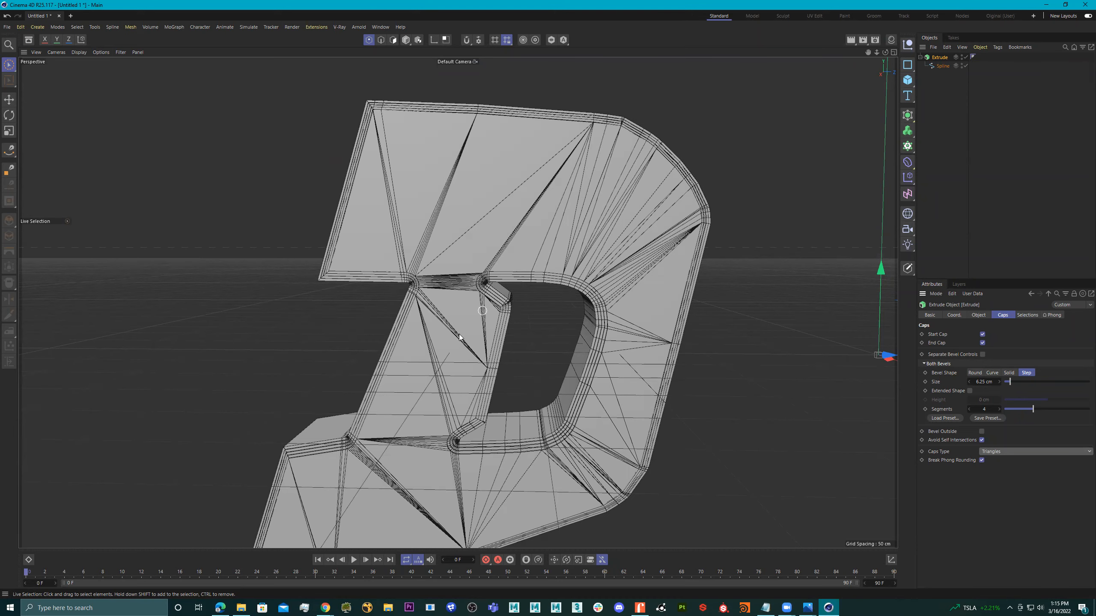
pyautogui.scroll(10, 596, 262)
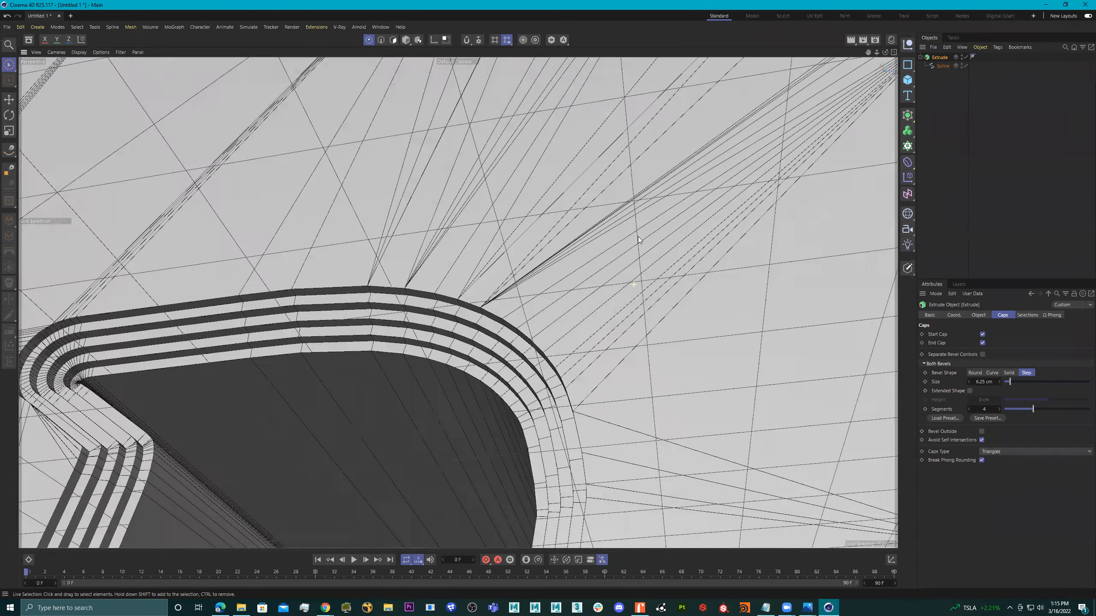
pyautogui.scroll(10, 638, 236)
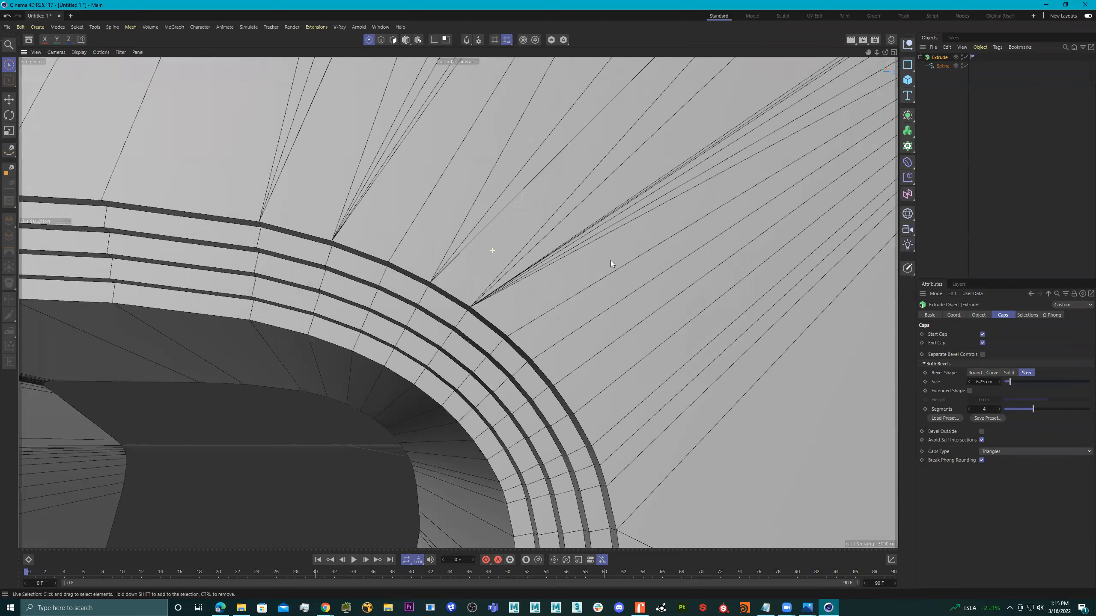
pyautogui.scroll(-15, 595, 310)
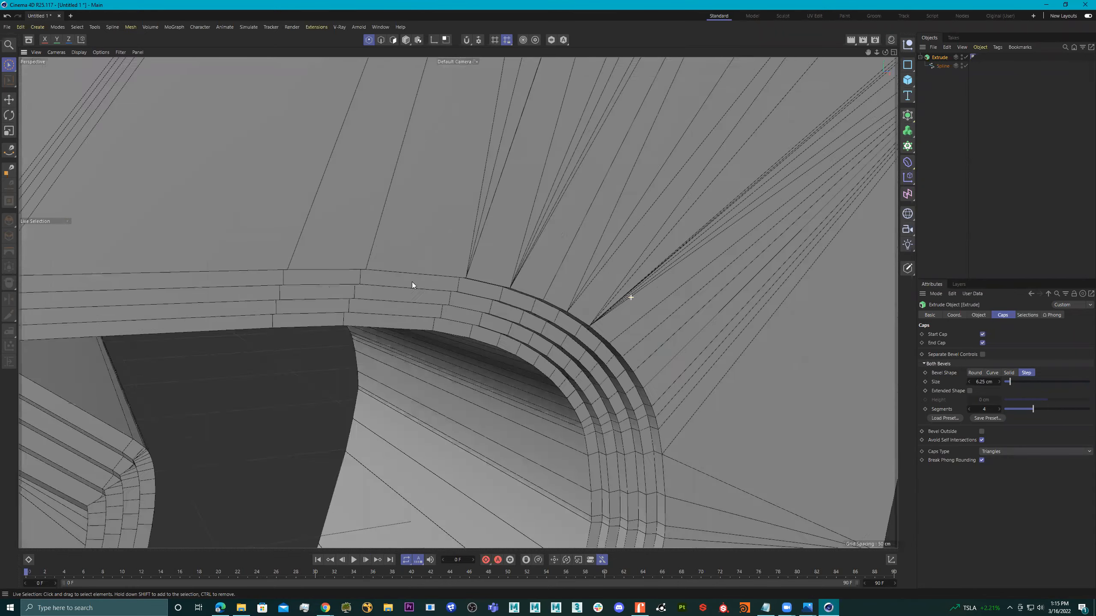
# - Switch the caps type to N-gon and compare the letter's front face
pyautogui.click(1020, 453)
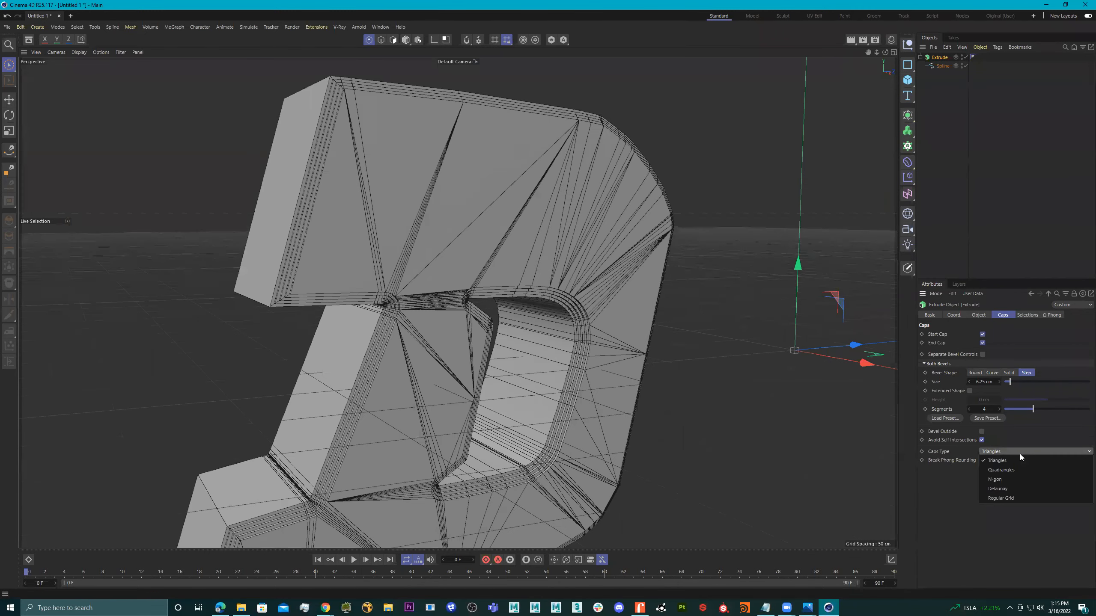
pyautogui.click(1009, 482)
pyautogui.scroll(3, 560, 337)
pyautogui.scroll(2, 557, 340)
# - Try the Delaunay caps type and examine the triangulated front face around the letter's inner corners
pyautogui.click(1042, 451)
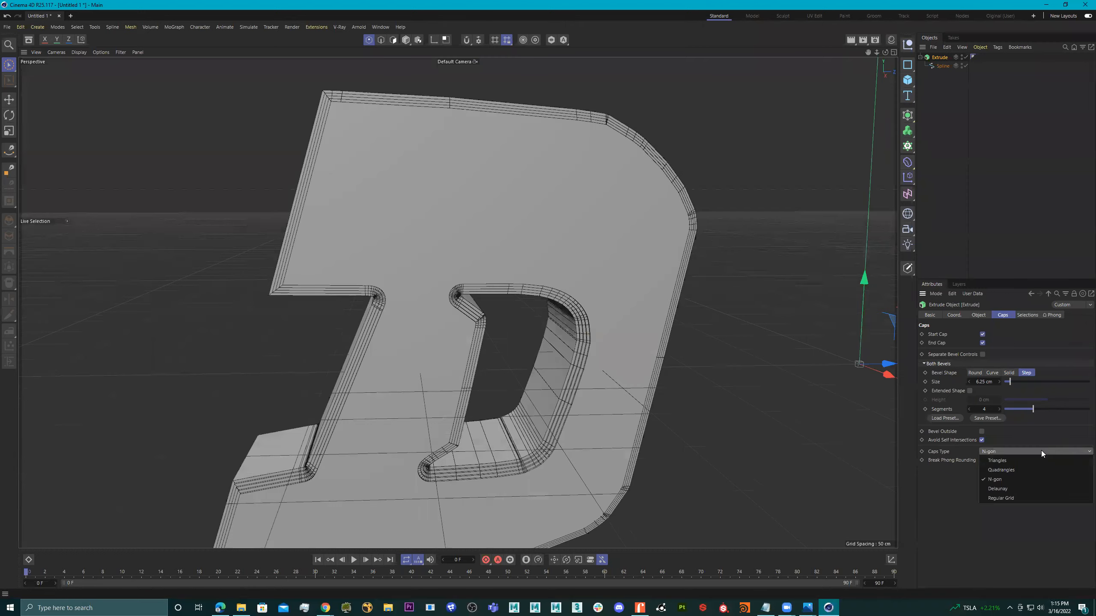
pyautogui.click(997, 489)
pyautogui.scroll(5, 691, 362)
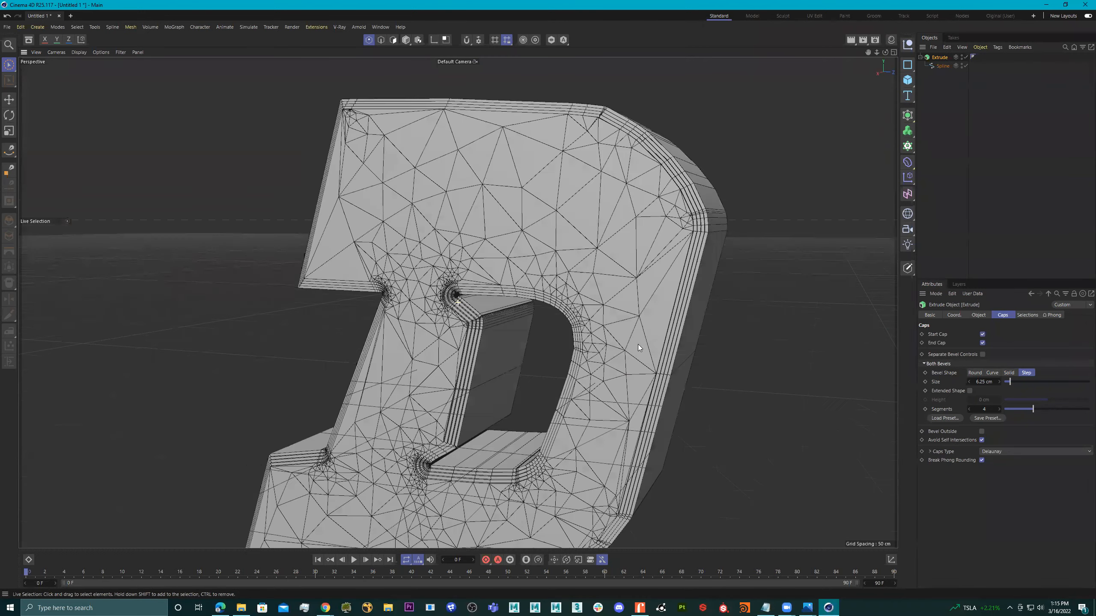
pyautogui.keyDown('alt'); pyautogui.moveTo(699, 293); pyautogui.dragTo(755, 300); pyautogui.keyUp('alt')
pyautogui.scroll(8, 570, 248)
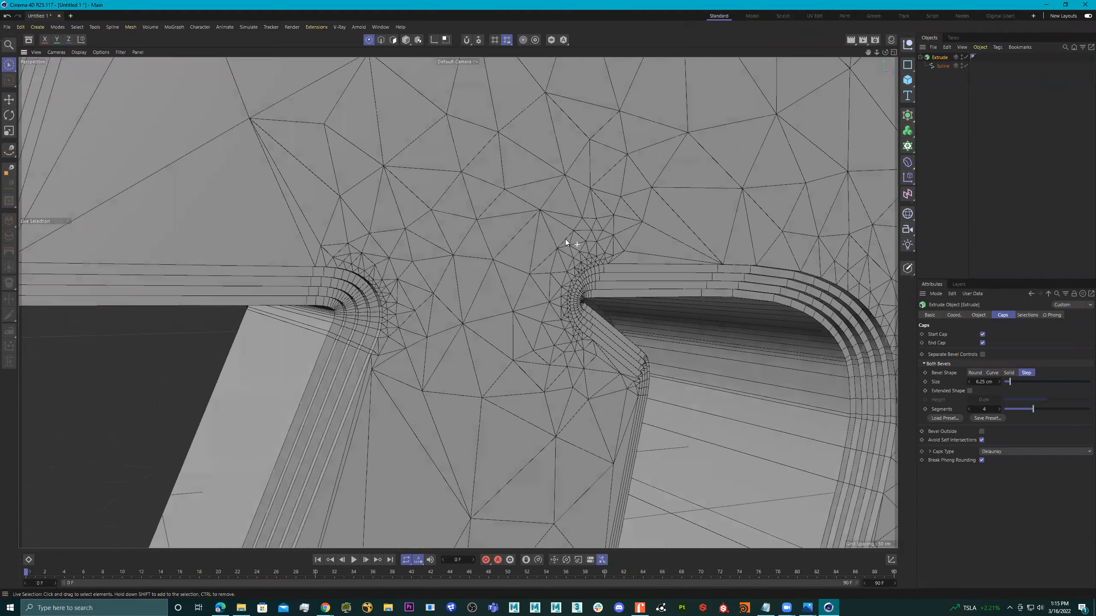
pyautogui.keyDown('alt'); pyautogui.moveTo(682, 260); pyautogui.dragTo(463, 259, button='right'); pyautogui.keyUp('alt')
pyautogui.keyDown('alt'); pyautogui.moveTo(463, 258); pyautogui.dragTo(520, 218); pyautogui.keyUp('alt')
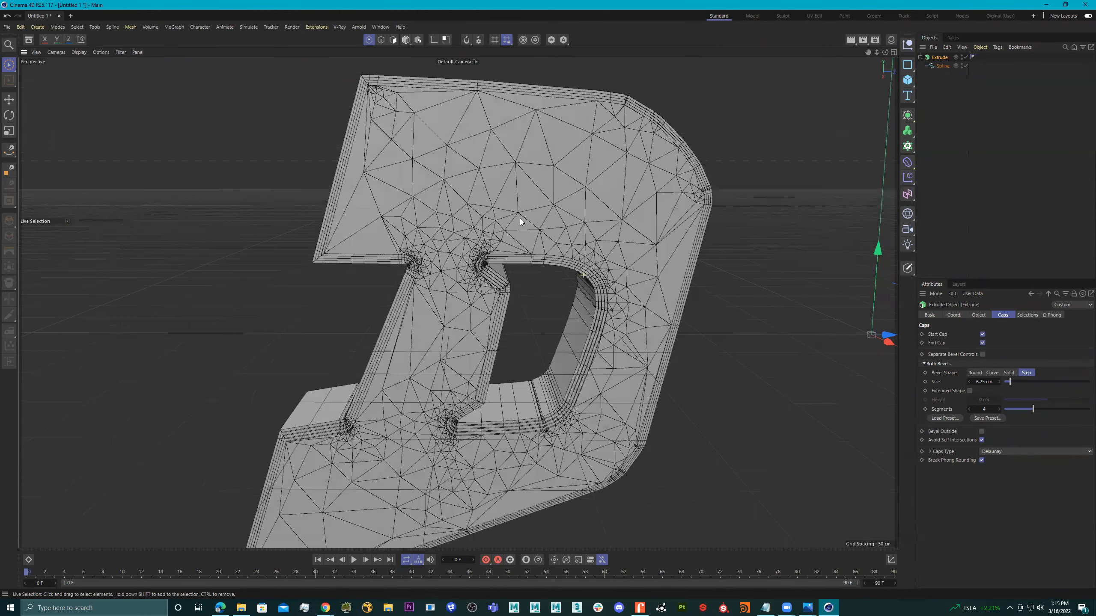
# - Try the Regular Grid caps type and examine how the grid meets the letter's inner corners
pyautogui.click(1013, 451)
pyautogui.click(1025, 501)
pyautogui.keyDown('alt'); pyautogui.moveTo(608, 317); pyautogui.dragTo(553, 341); pyautogui.keyUp('alt')
pyautogui.keyDown('alt'); pyautogui.moveTo(479, 279); pyautogui.dragTo(591, 253, button='right'); pyautogui.keyUp('alt')
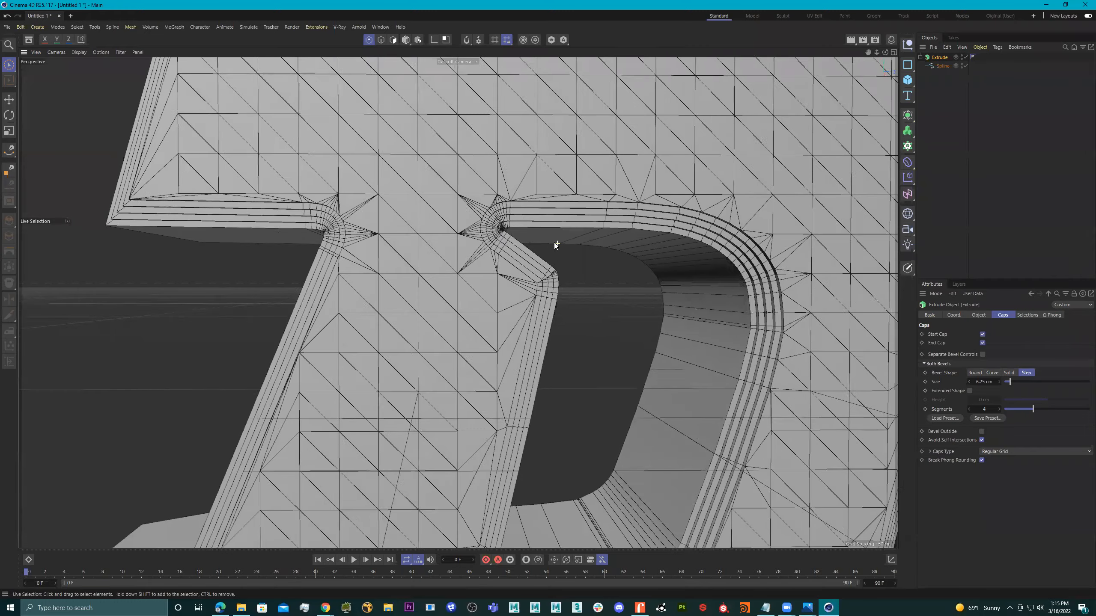
pyautogui.keyDown('alt'); pyautogui.moveTo(473, 217); pyautogui.dragTo(621, 242, button='right'); pyautogui.keyUp('alt')
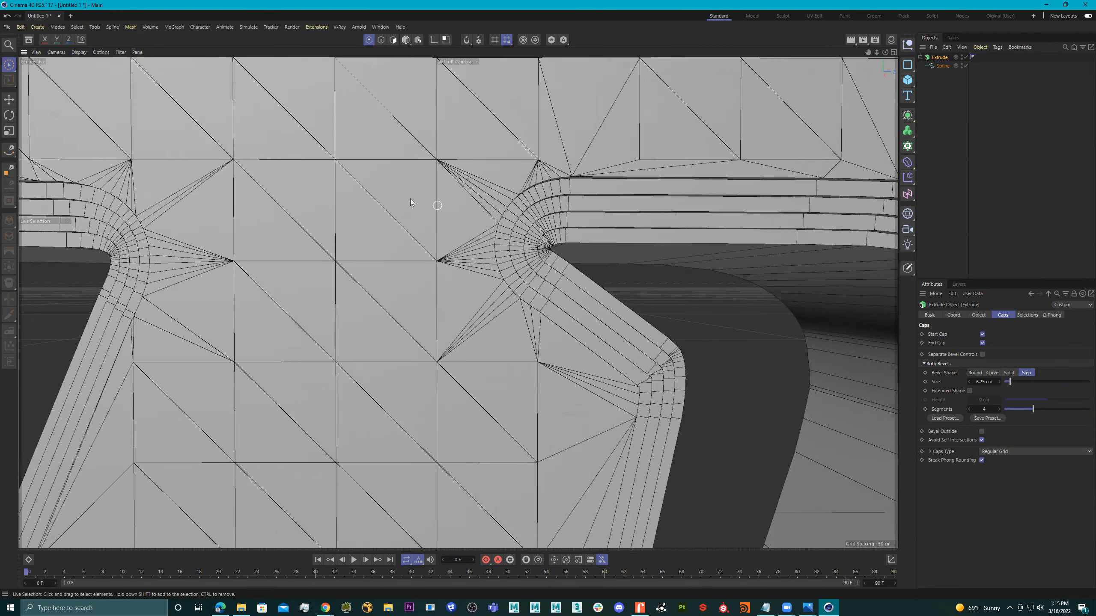
pyautogui.scroll(-10, 495, 336)
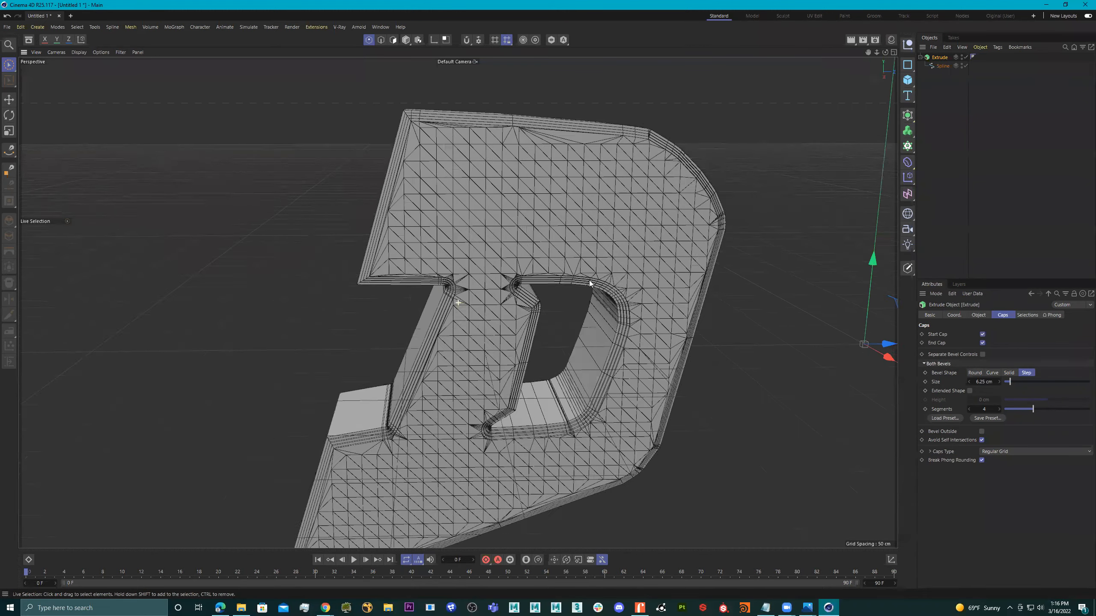
pyautogui.keyDown('alt'); pyautogui.moveTo(589, 280); pyautogui.dragTo(566, 273, button='middle'); pyautogui.keyUp('alt')
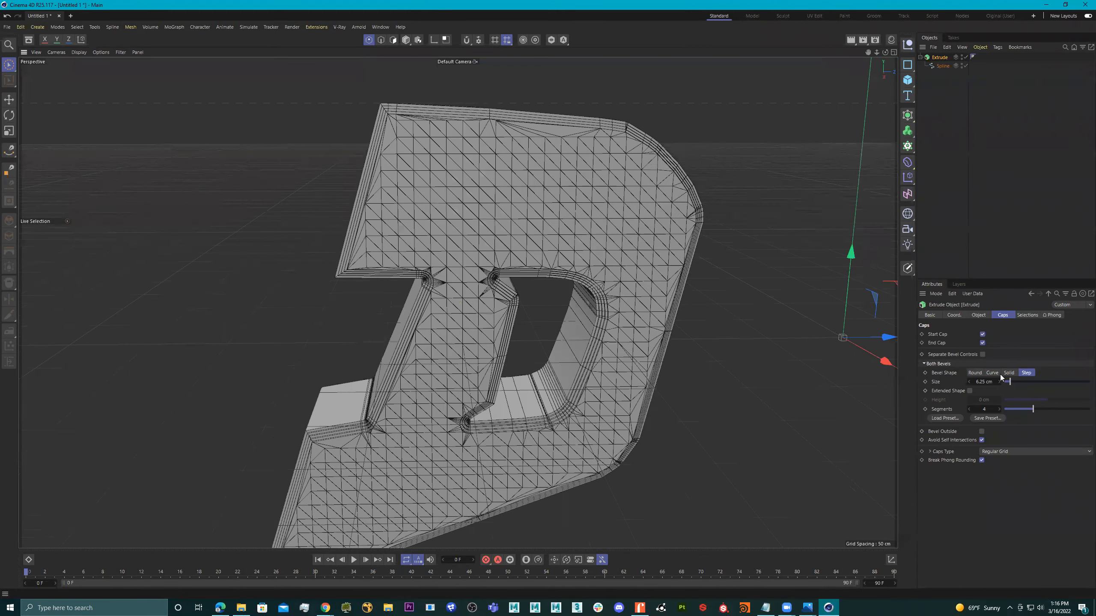
# - Set the letter's caps type back to N-gon and check the front face
pyautogui.click(1016, 452)
pyautogui.click(1016, 477)
pyautogui.moveTo(680, 281)
pyautogui.keyDown('alt'); pyautogui.mouseDown()
pyautogui.moveTo(652, 271)
pyautogui.moveTo(689, 286)
pyautogui.moveTo(667, 264)
pyautogui.mouseUp(); pyautogui.keyUp('alt')
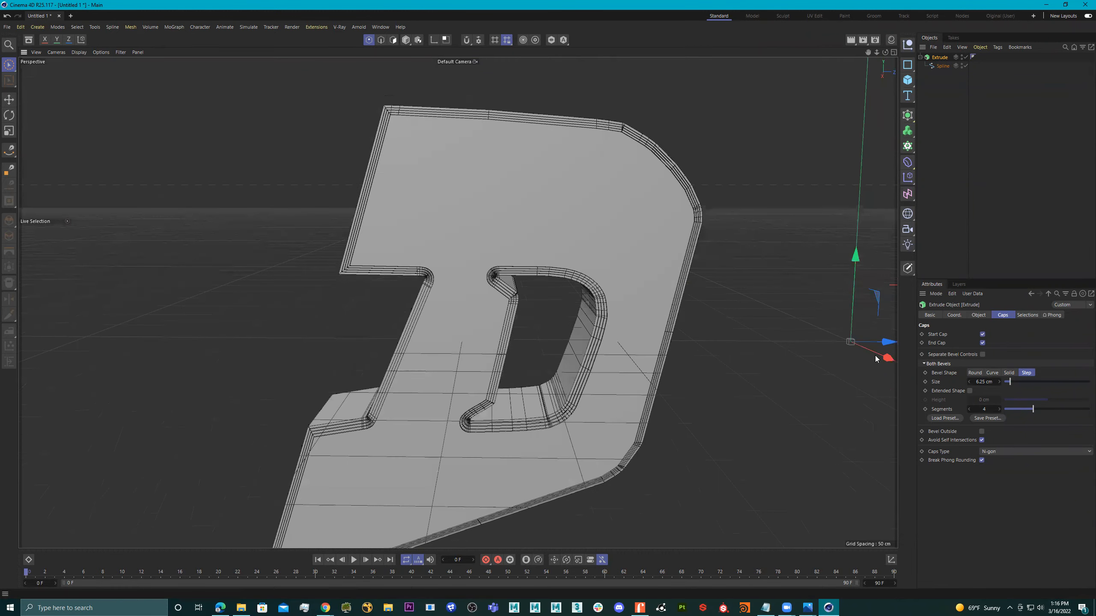
pyautogui.moveTo(629, 323)
pyautogui.keyDown('alt'); pyautogui.mouseDown()
pyautogui.moveTo(686, 327)
pyautogui.moveTo(645, 340)
pyautogui.moveTo(650, 328)
pyautogui.mouseUp(); pyautogui.keyUp('alt')
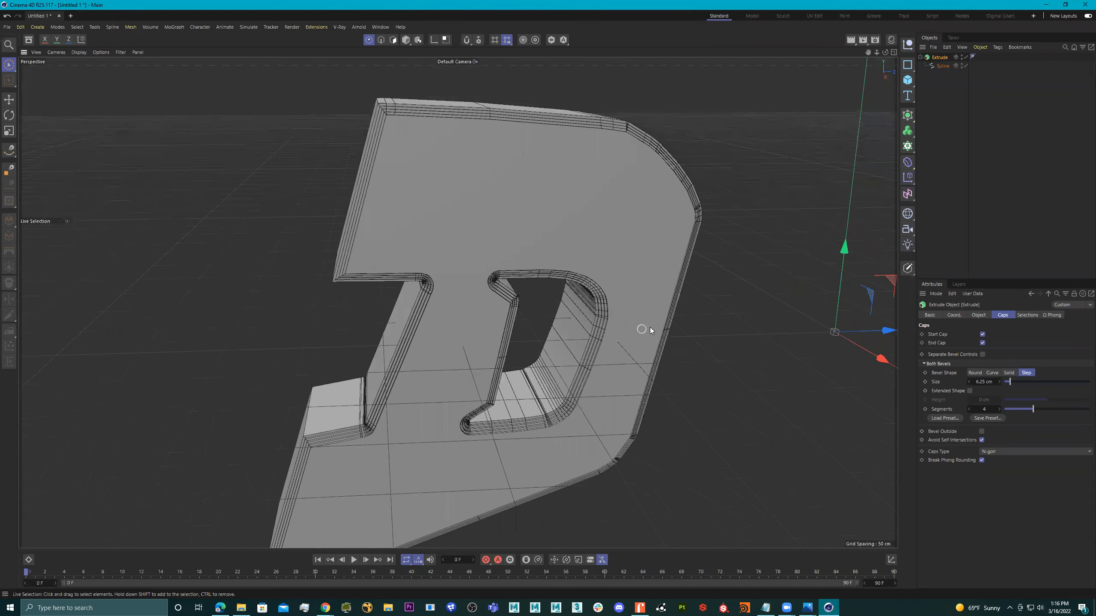
# - Duplicate the extruded letter D in place, keeping the copy selected
pyautogui.click(920, 58)
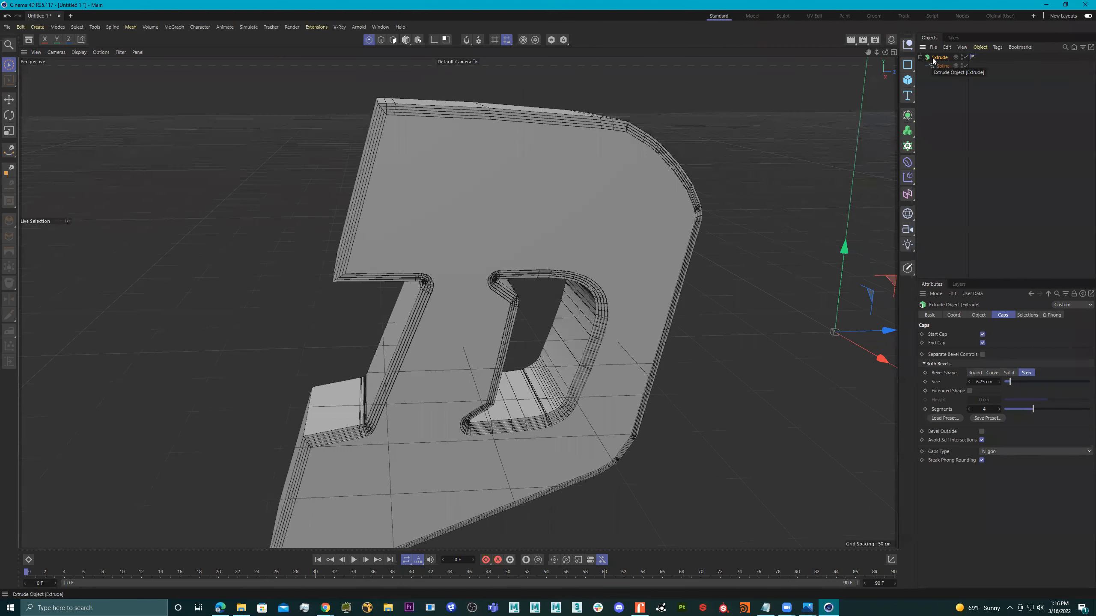
pyautogui.hotkey('ctrl', 'c')
pyautogui.hotkey('ctrl', 'v')
pyautogui.scroll(-5, 594, 183)
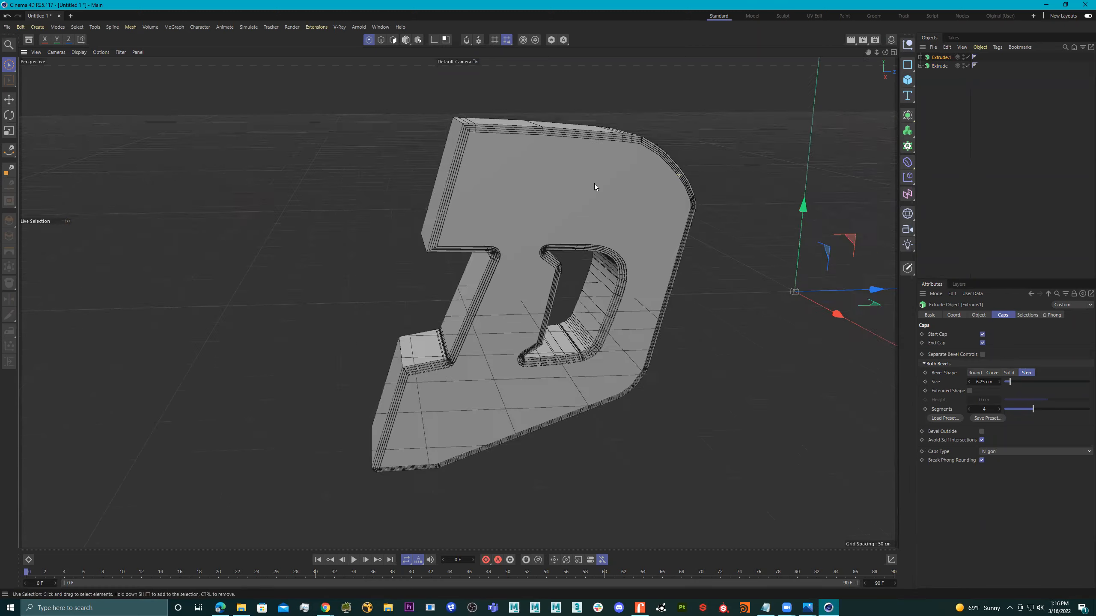
pyautogui.keyDown('alt'); pyautogui.moveTo(668, 186); pyautogui.dragTo(581, 203); pyautogui.keyUp('alt')
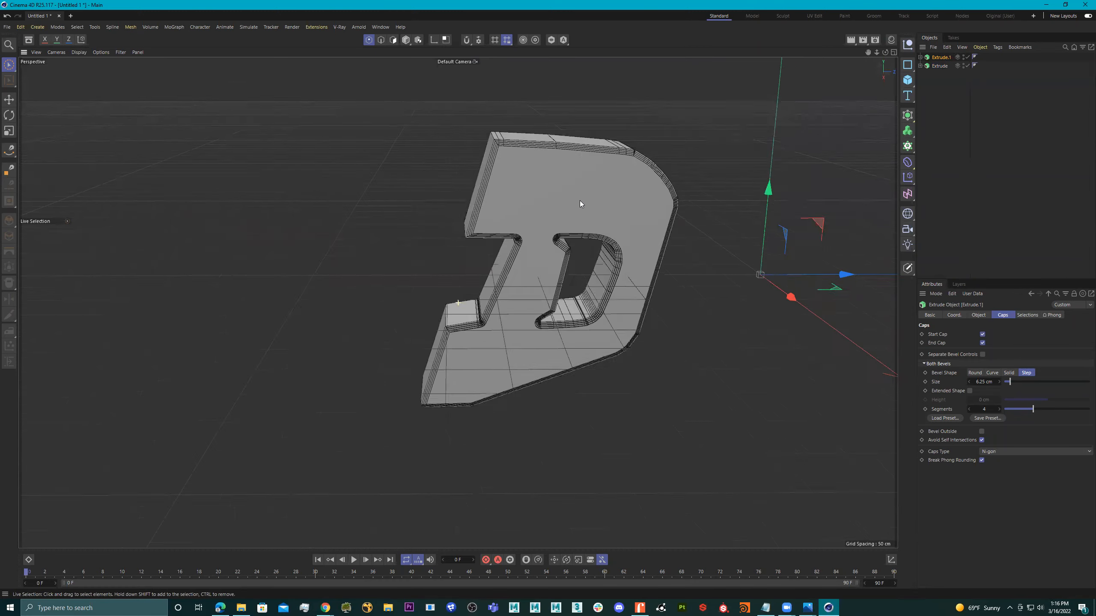
pyautogui.keyDown('alt'); pyautogui.moveTo(581, 203); pyautogui.dragTo(568, 204, button='middle'); pyautogui.keyUp('alt')
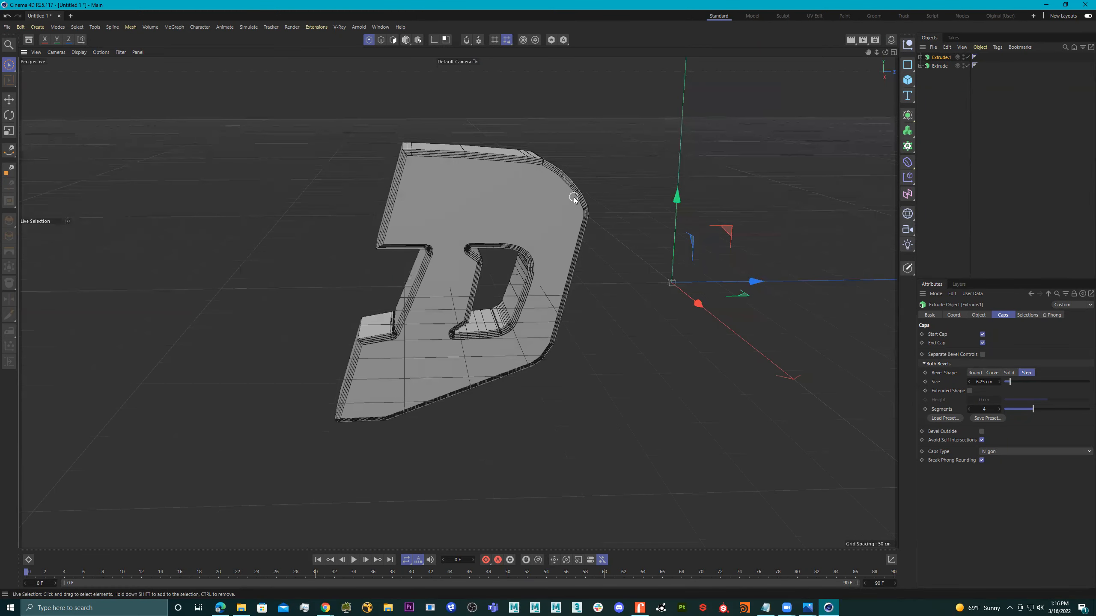
# - Try scaling the duplicate letter and search the available commands for "align"
pyautogui.press('t')
pyautogui.moveTo(640, 231); pyautogui.dragTo(612, 248)
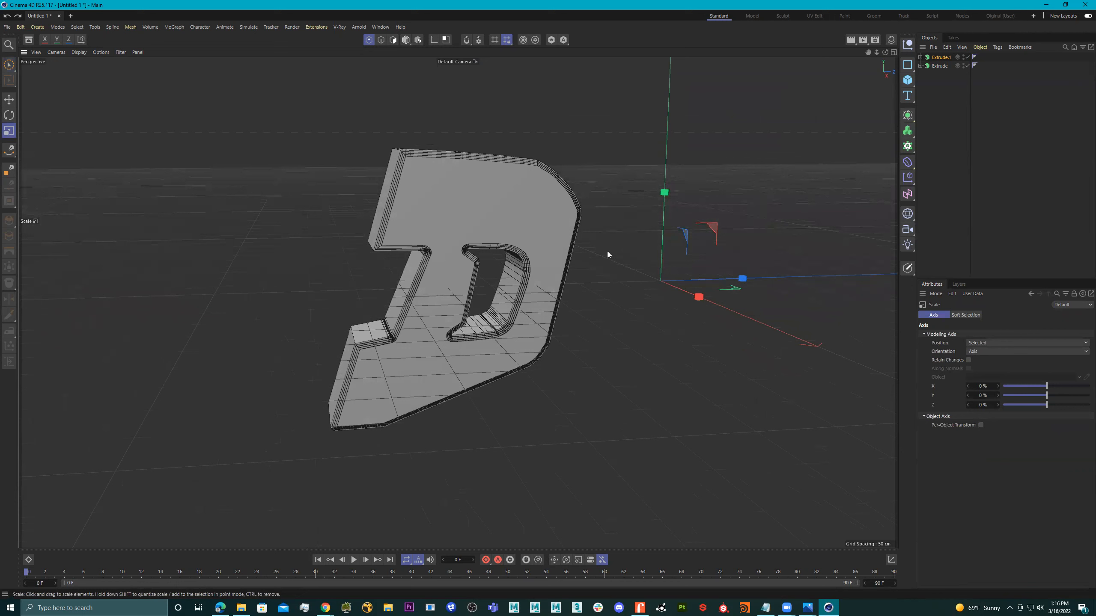
pyautogui.hotkey('shift', 'c')
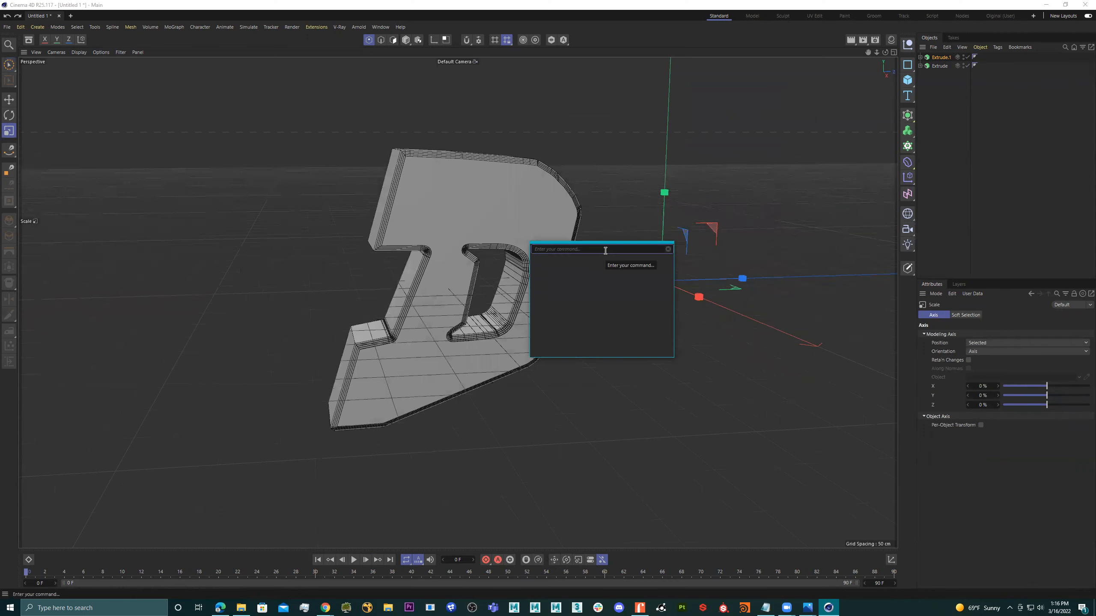
pyautogui.write('ali')
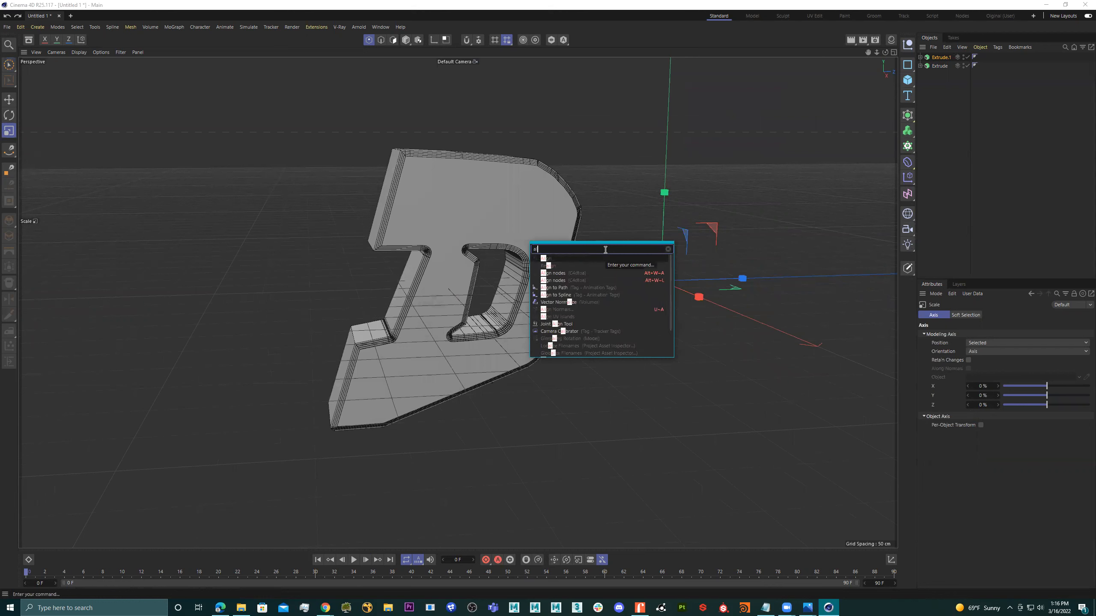
pyautogui.write('ign')
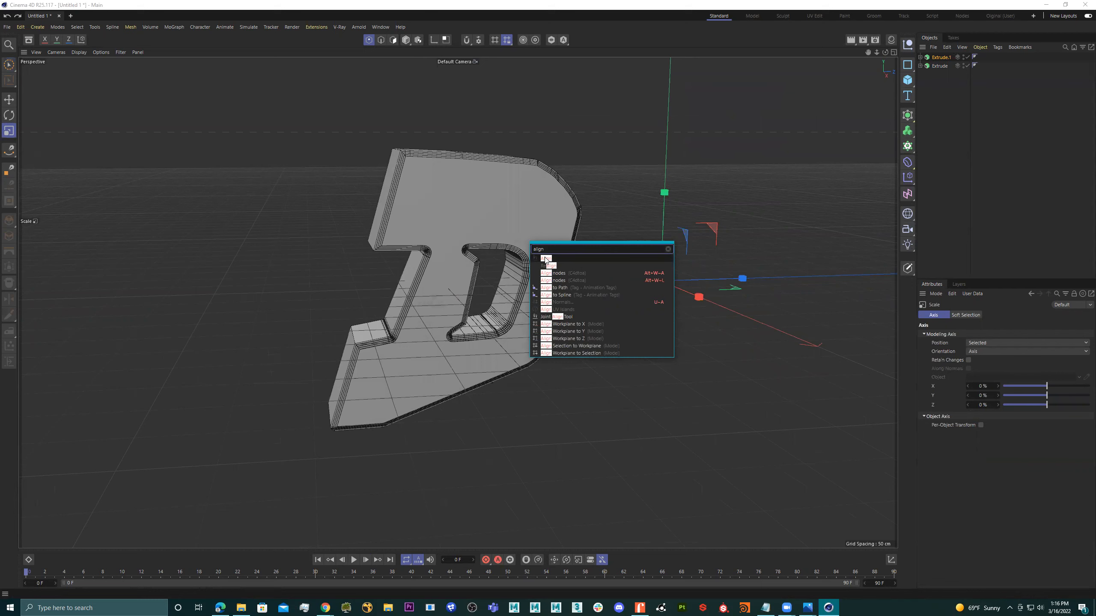
pyautogui.click(764, 171)
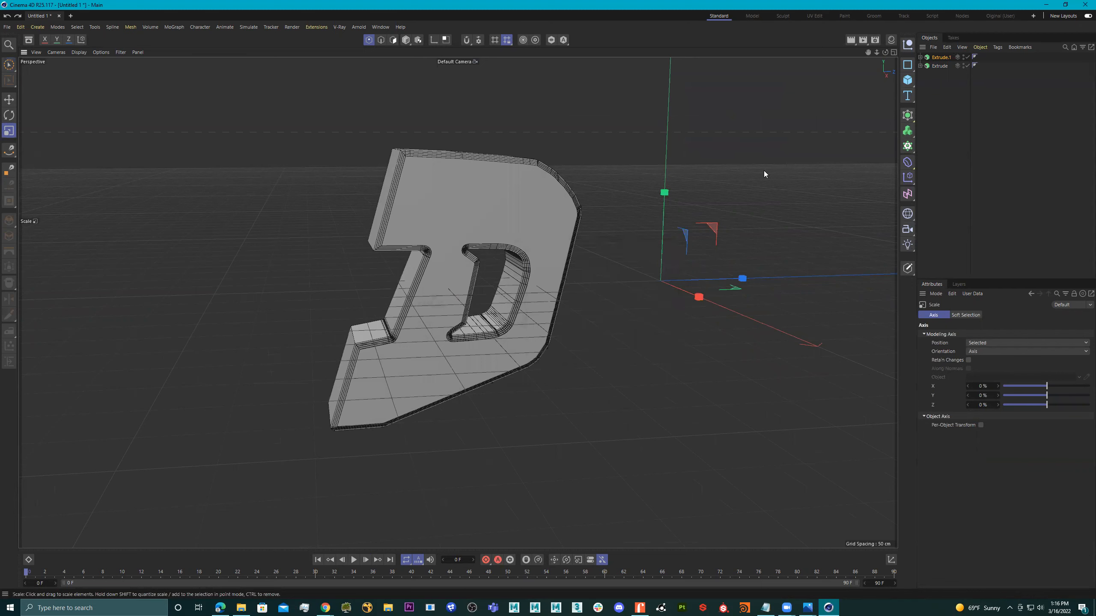
# - Move only the duplicate letter's axis from the world origin to the centre of the D, working in the Right view
pyautogui.keyDown('alt'); pyautogui.moveTo(705, 255); pyautogui.dragTo(609, 275); pyautogui.keyUp('alt')
pyautogui.middleClick(609, 274)
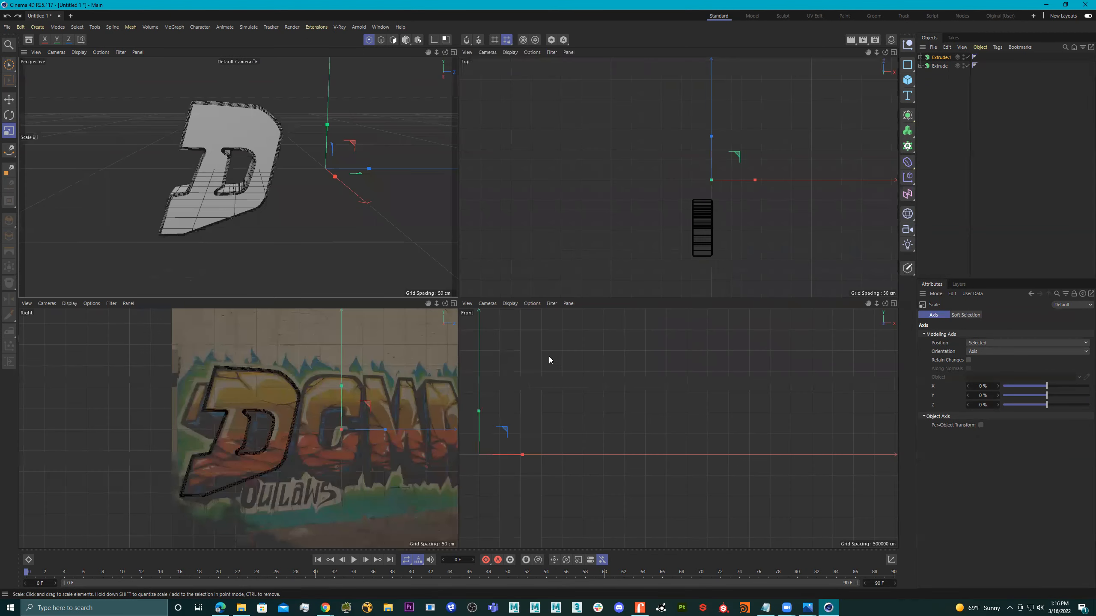
pyautogui.middleClick(371, 417)
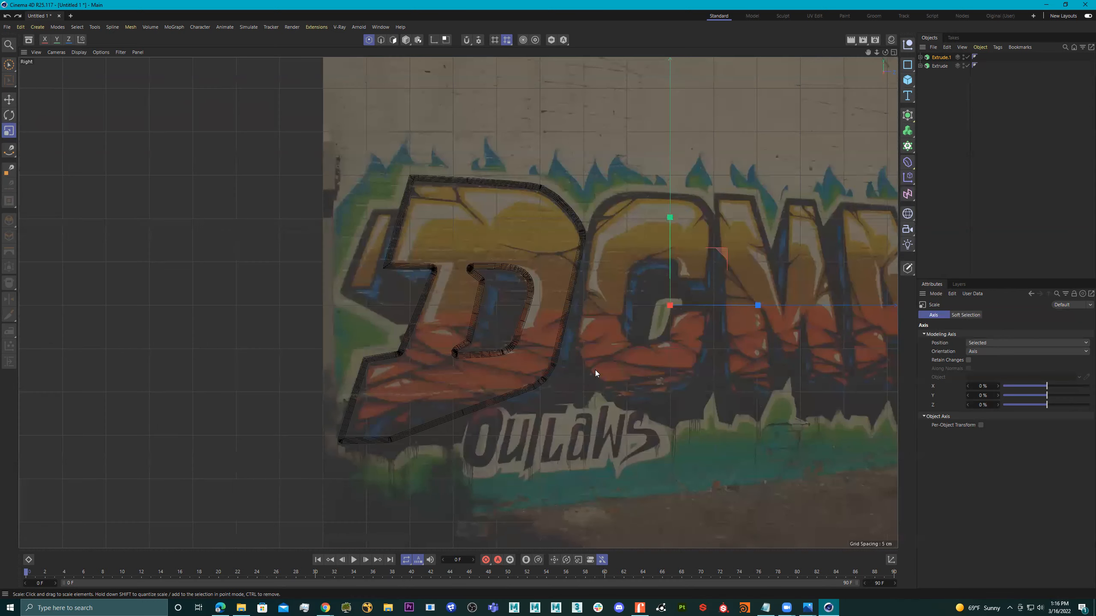
pyautogui.scroll(-3, 595, 370)
pyautogui.scroll(3, 625, 343)
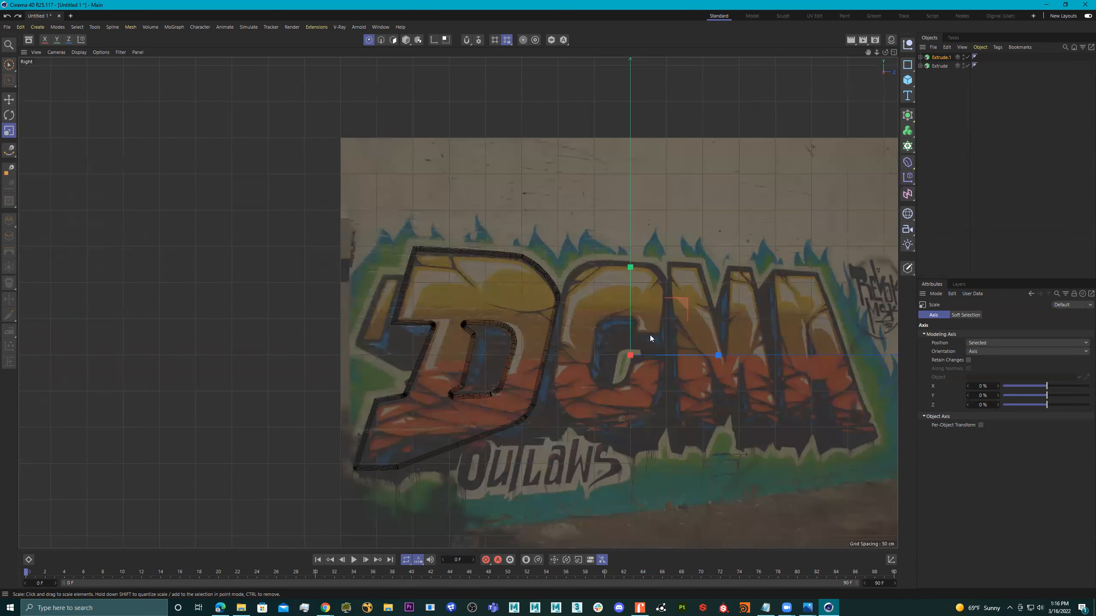
pyautogui.press('e')
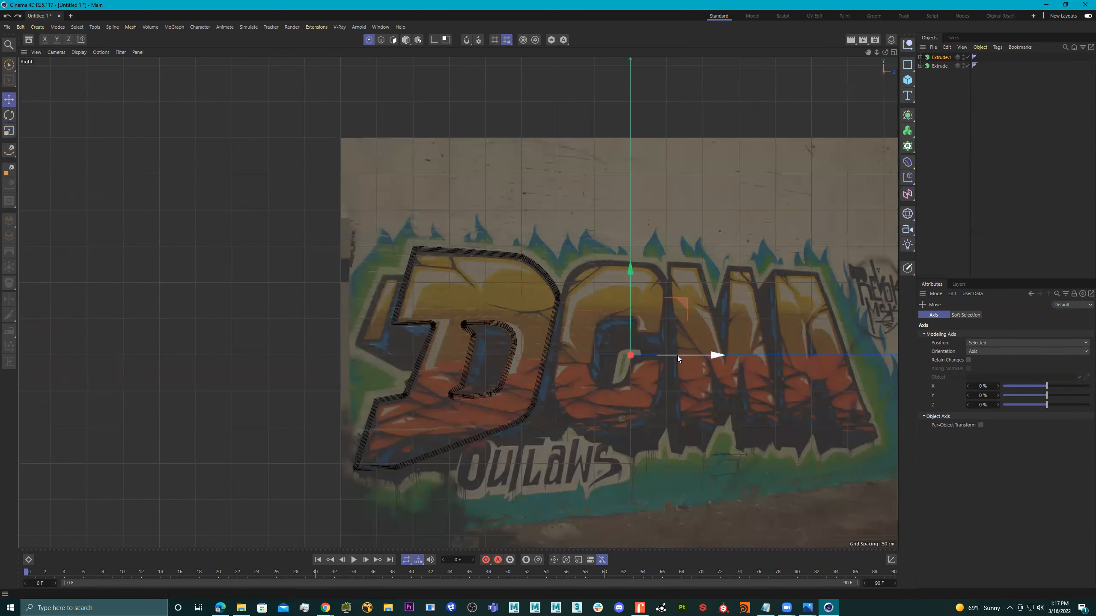
pyautogui.press('l')
pyautogui.moveTo(714, 355); pyautogui.dragTo(553, 352)
pyautogui.press('l')
pyautogui.middleClick(566, 319)
# - In the perspective view, scale the duplicate D uniformly until it is slightly larger than the original, repositioning it as needed
pyautogui.middleClick(288, 196)
pyautogui.keyDown('alt'); pyautogui.moveTo(402, 238); pyautogui.dragTo(445, 241); pyautogui.keyUp('alt')
pyautogui.press('t')
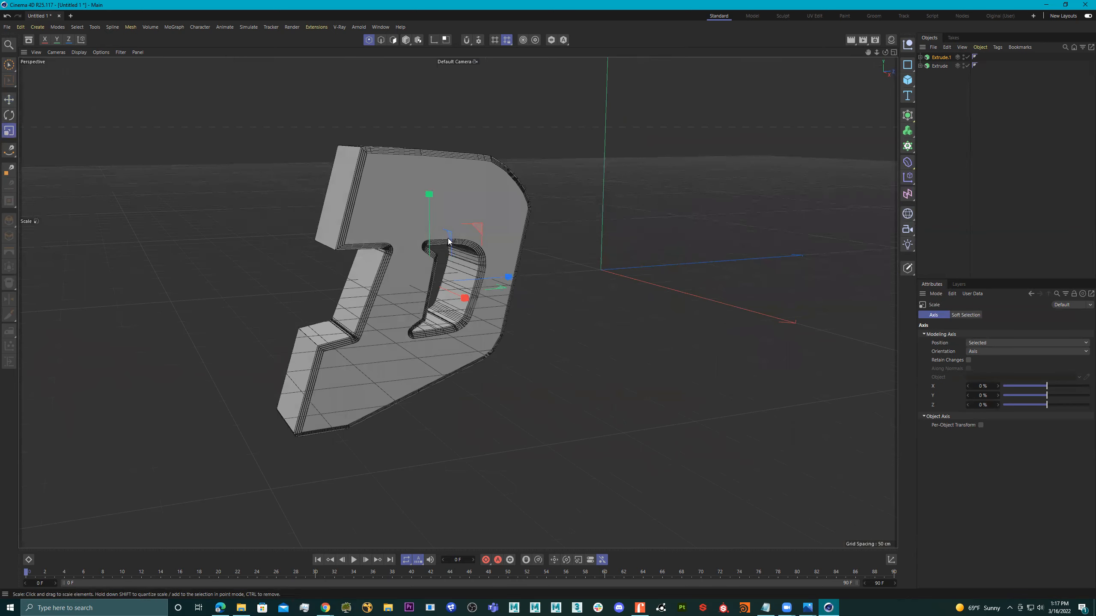
pyautogui.moveTo(578, 291); pyautogui.dragTo(601, 302)
pyautogui.press('e')
pyautogui.moveTo(460, 297); pyautogui.dragTo(431, 282)
pyautogui.press('r')
pyautogui.press('t')
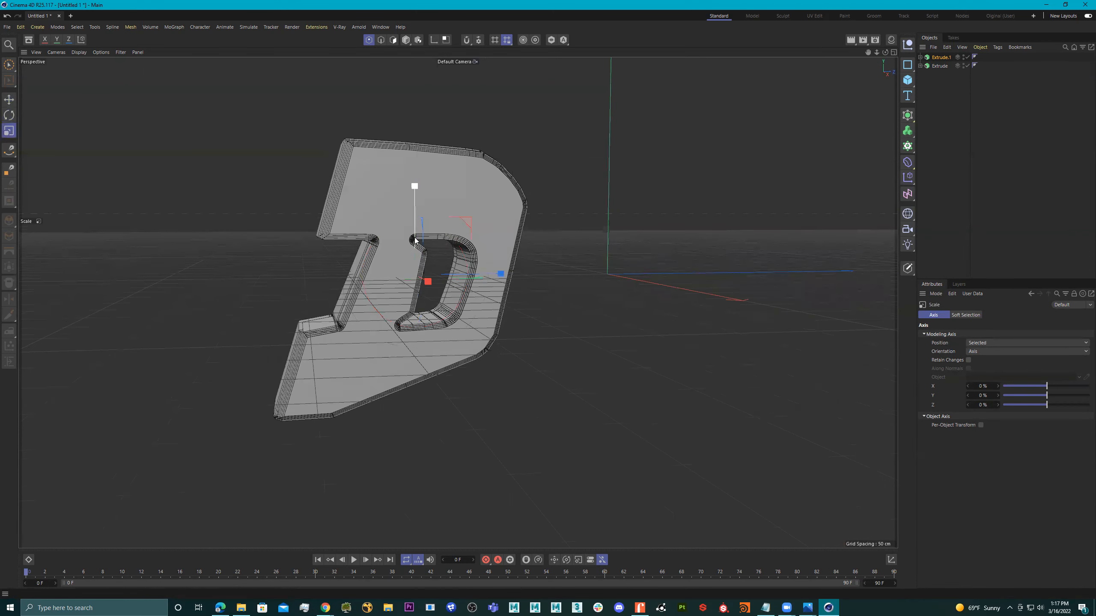
pyautogui.moveTo(414, 219); pyautogui.dragTo(418, 223)
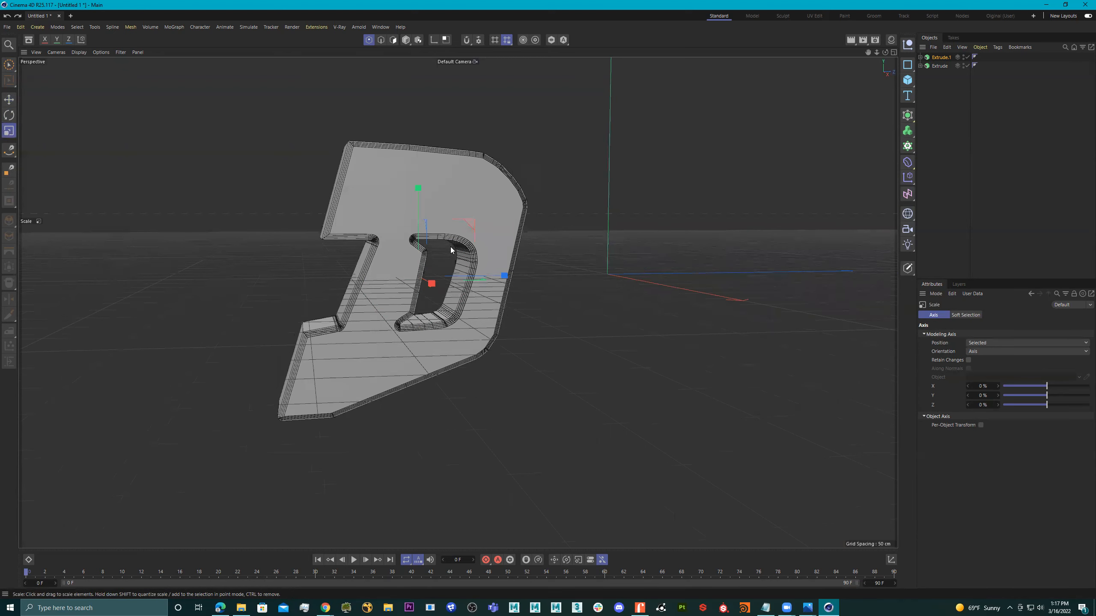
pyautogui.keyDown('alt'); pyautogui.moveTo(449, 270); pyautogui.dragTo(610, 301); pyautogui.keyUp('alt')
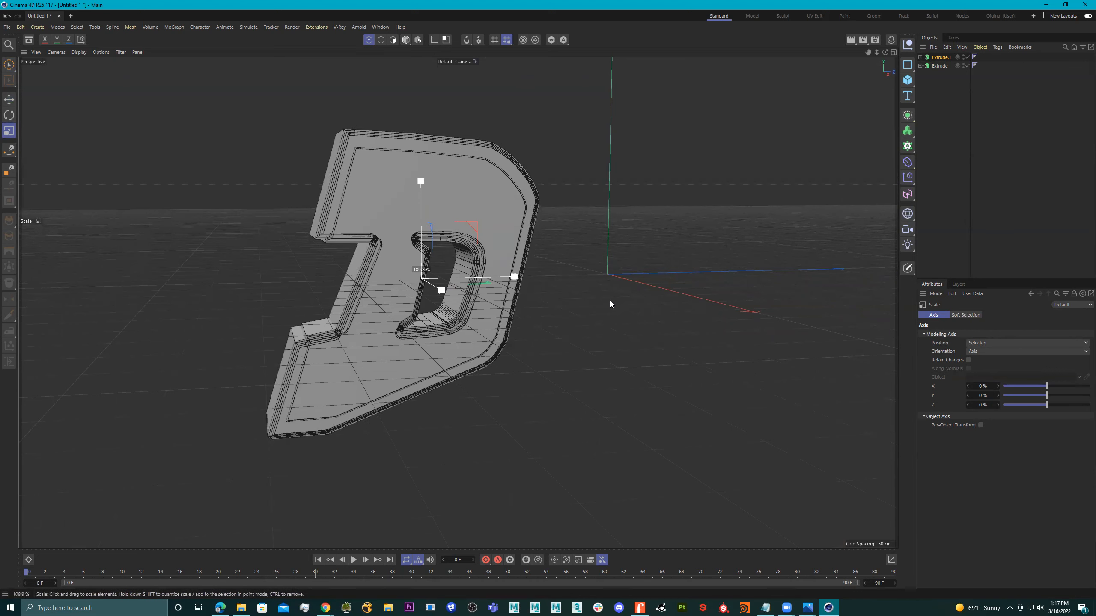
# - Push the enlarged duplicate backward so the original D stands out in front of it, and adjust its height
pyautogui.moveTo(541, 294)
pyautogui.keyDown('alt'); pyautogui.mouseDown()
pyautogui.moveTo(598, 295)
pyautogui.moveTo(527, 289)
pyautogui.mouseUp(); pyautogui.keyUp('alt')
pyautogui.press('e')
pyautogui.keyDown('alt'); pyautogui.moveTo(526, 288); pyautogui.dragTo(444, 263); pyautogui.keyUp('alt')
pyautogui.moveTo(441, 219); pyautogui.dragTo(469, 225)
pyautogui.press('r')
pyautogui.press('t')
pyautogui.press('t')
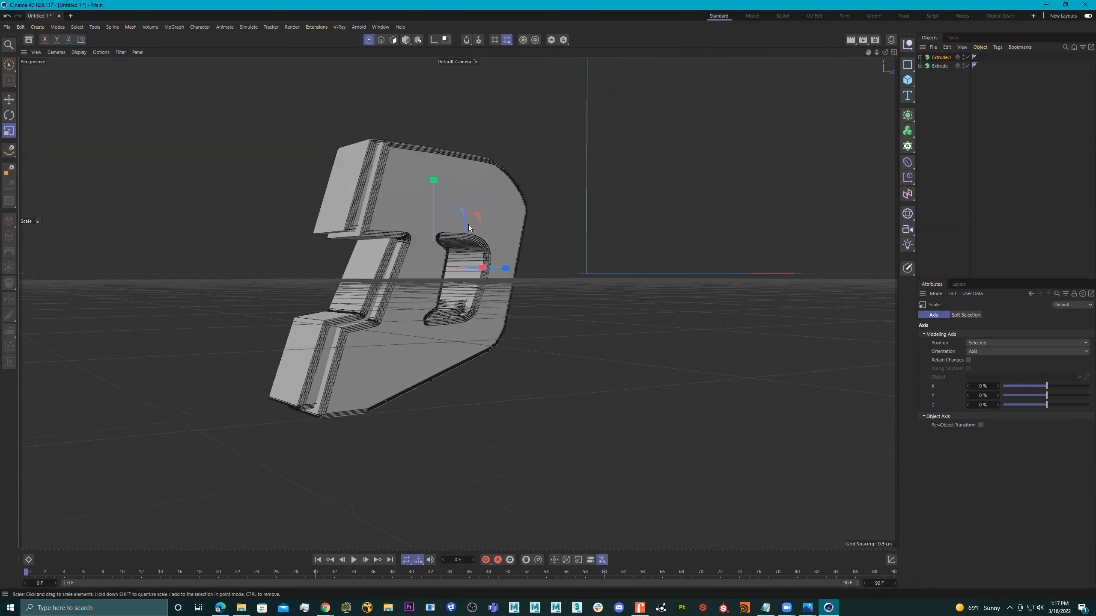
pyautogui.press('e')
pyautogui.moveTo(433, 193); pyautogui.dragTo(415, 229)
# - Scale the backing duplicate up further so it forms a wider border around the front letter
pyautogui.keyDown('alt'); pyautogui.moveTo(486, 291); pyautogui.dragTo(437, 270); pyautogui.keyUp('alt')
pyautogui.press('r')
pyautogui.press('t')
pyautogui.moveTo(551, 275)
pyautogui.mouseDown()
pyautogui.moveTo(672, 301)
pyautogui.moveTo(552, 264)
pyautogui.moveTo(537, 283)
pyautogui.moveTo(562, 299)
pyautogui.moveTo(534, 292)
pyautogui.moveTo(578, 284)
pyautogui.moveTo(540, 302)
pyautogui.moveTo(556, 295)
pyautogui.mouseUp()
pyautogui.press('e')
# - Hide the original extruded D and show the selected duplicate alone in the full-size Right view
pyautogui.middleClick(557, 293)
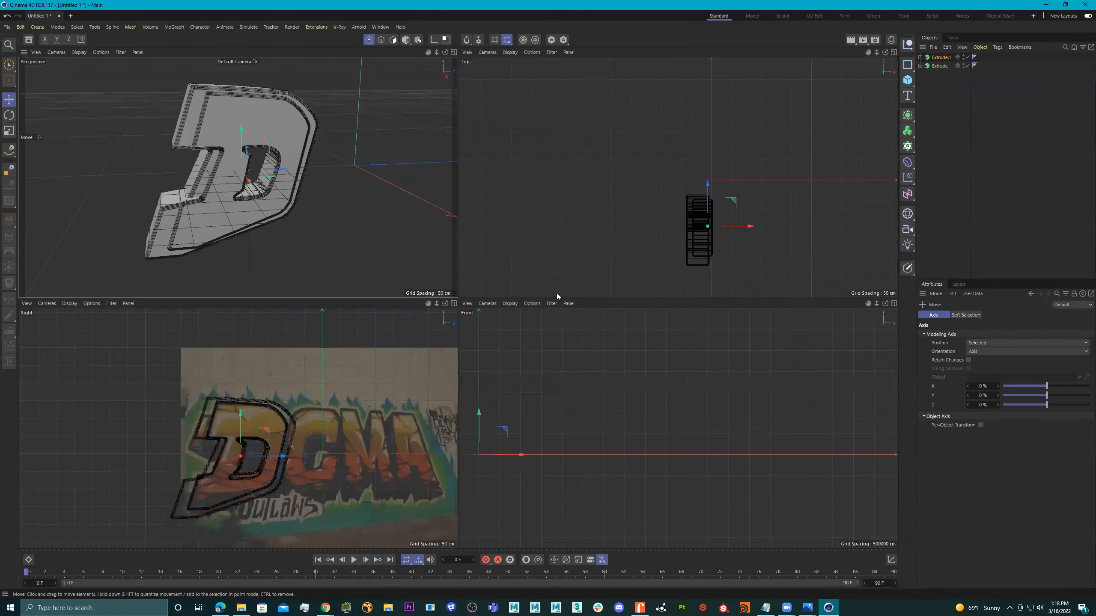
pyautogui.click(963, 65)
pyautogui.click(963, 65)
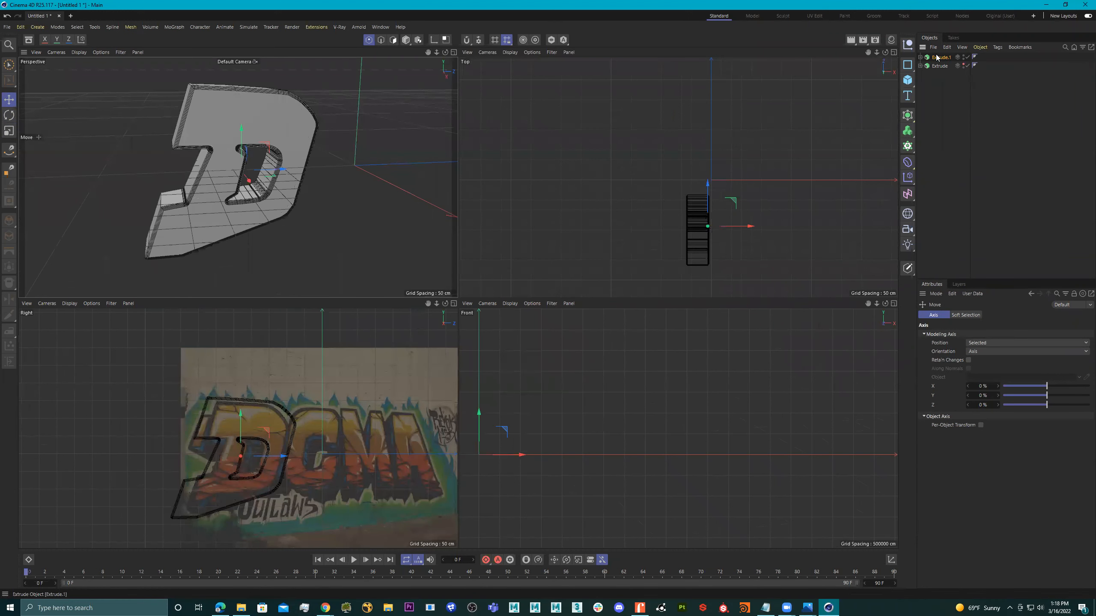
pyautogui.click(937, 58)
pyautogui.middleClick(267, 418)
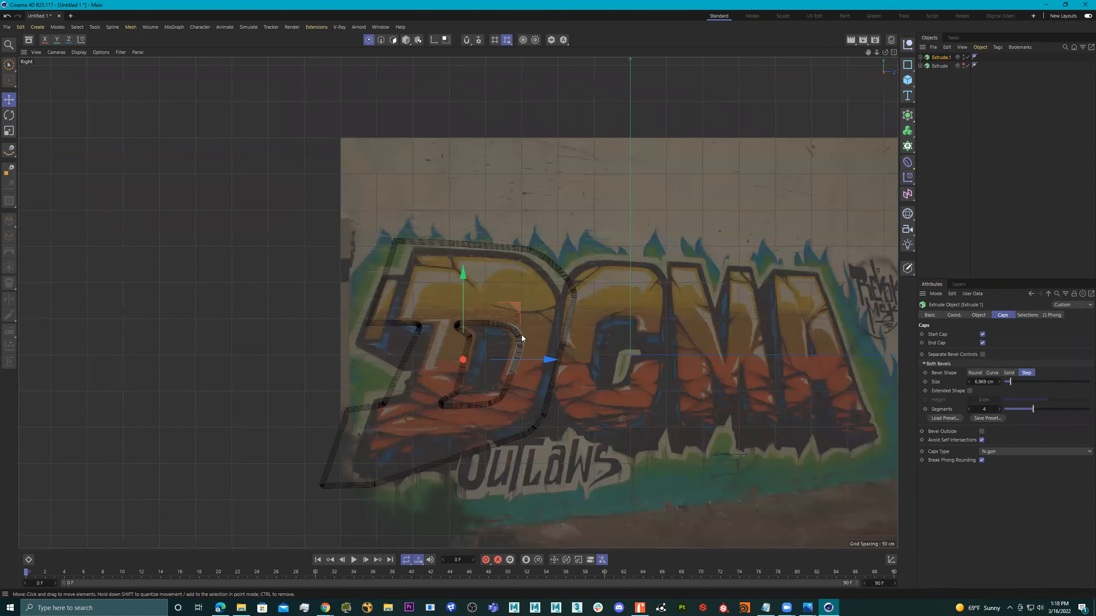
# - Set the Right view's background picture transparency to 99% and turn off the display of the picture
pyautogui.click(36, 52)
pyautogui.click(85, 222)
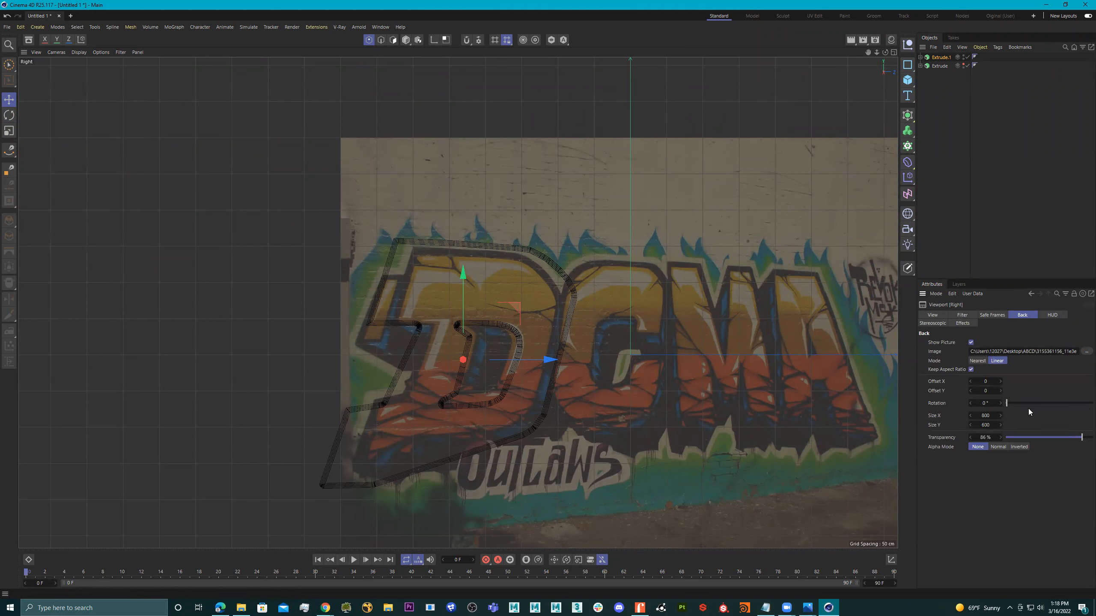
pyautogui.moveTo(1062, 437); pyautogui.dragTo(1093, 437)
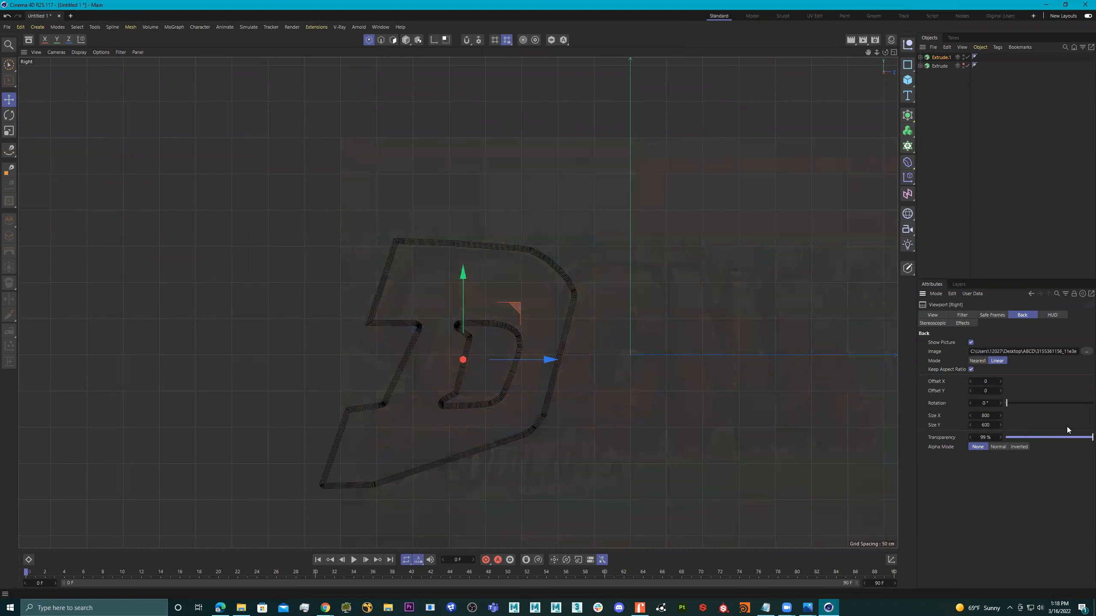
pyautogui.click(971, 342)
pyautogui.click(971, 343)
pyautogui.click(971, 342)
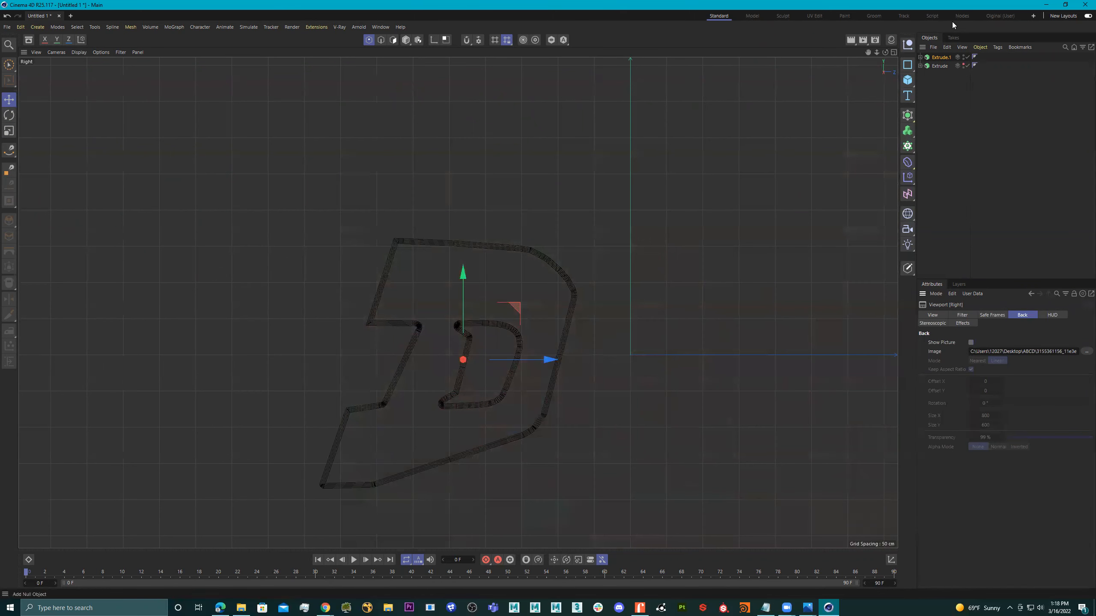
# - Disable the duplicate's extrusion and shift its spline's upper-left notch points slightly down and outward
pyautogui.click(920, 57)
pyautogui.click(942, 66)
pyautogui.click(967, 57)
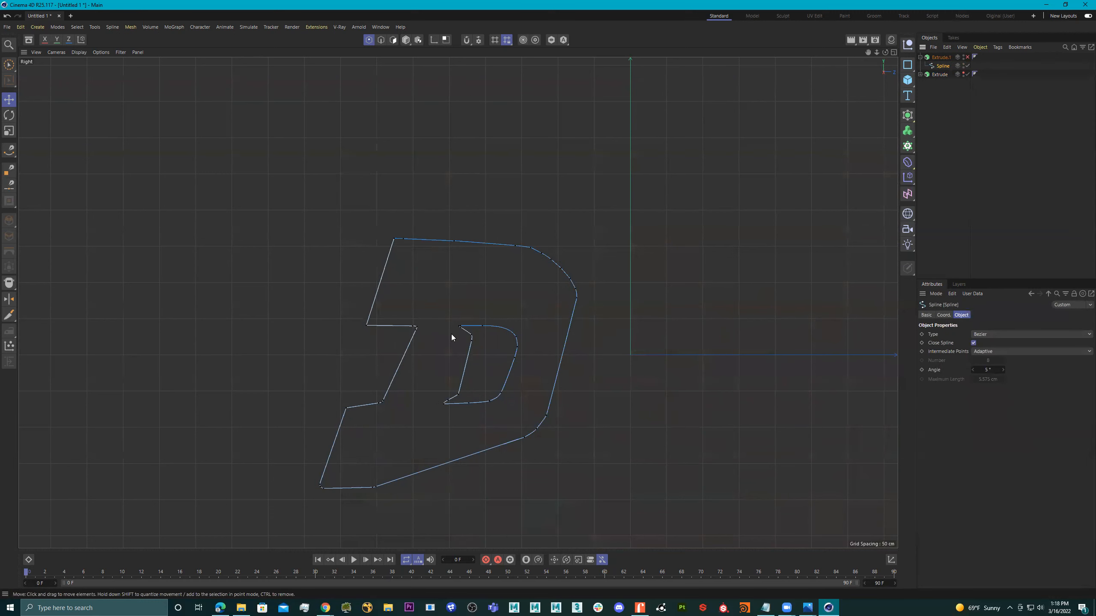
pyautogui.click(8, 65)
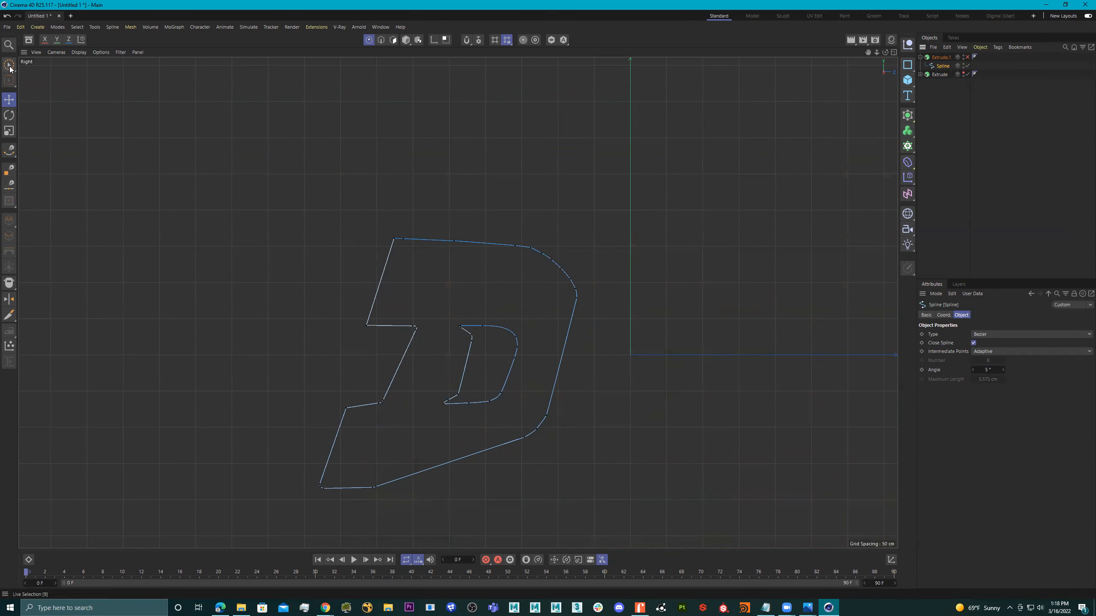
pyautogui.click(33, 93)
pyautogui.moveTo(313, 292); pyautogui.dragTo(435, 340)
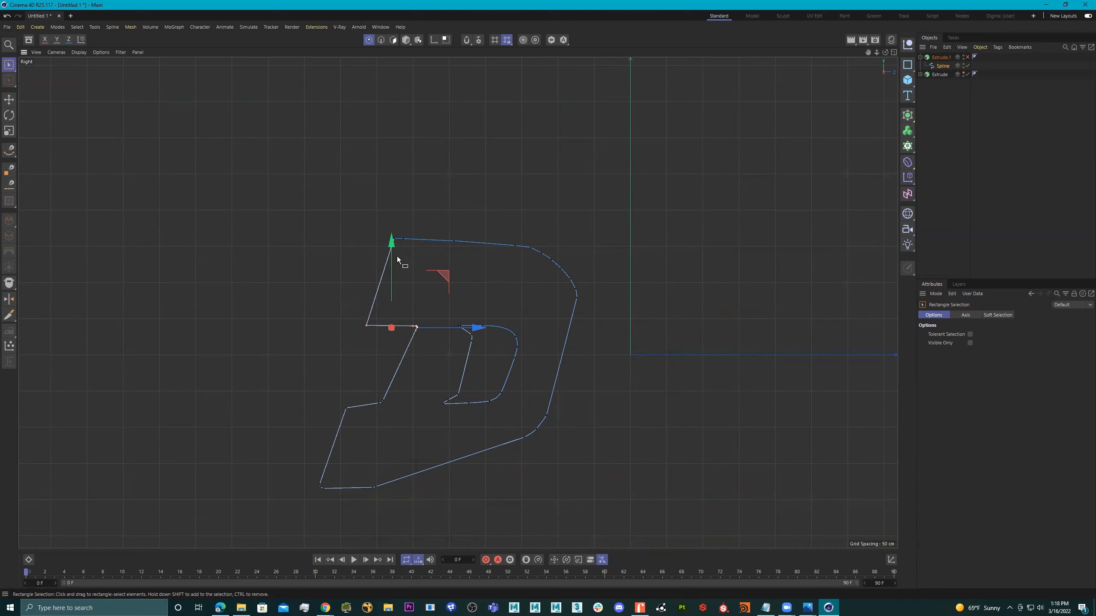
pyautogui.moveTo(388, 260); pyautogui.dragTo(388, 268)
pyautogui.moveTo(473, 336); pyautogui.dragTo(463, 336)
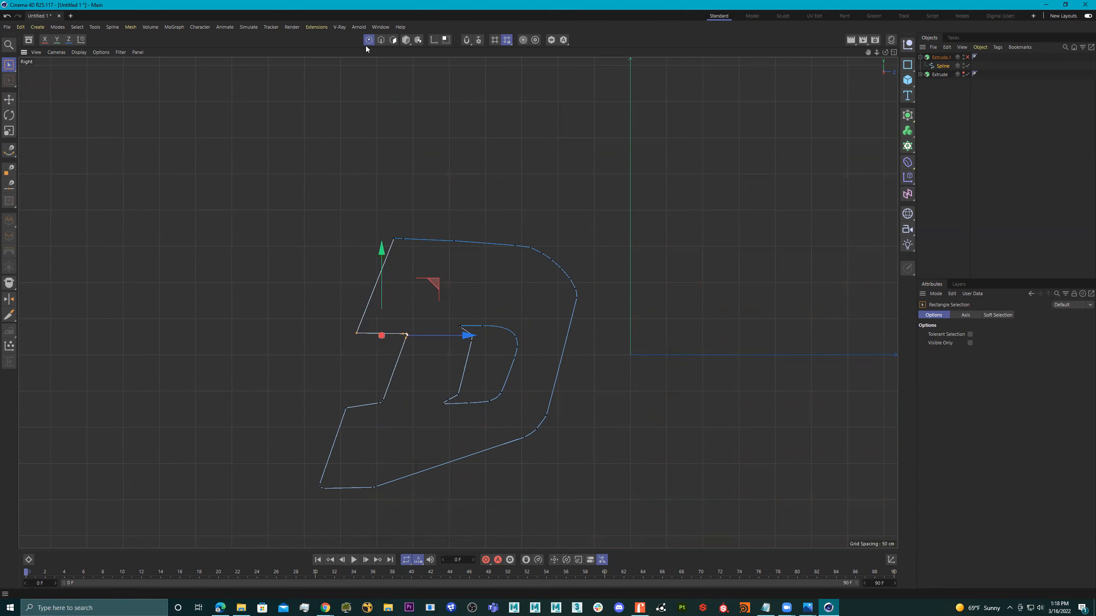
# - Try moving the lower-left notch corners of the duplicate's outline with the Spline Pen, and undo each change
pyautogui.click(12, 153)
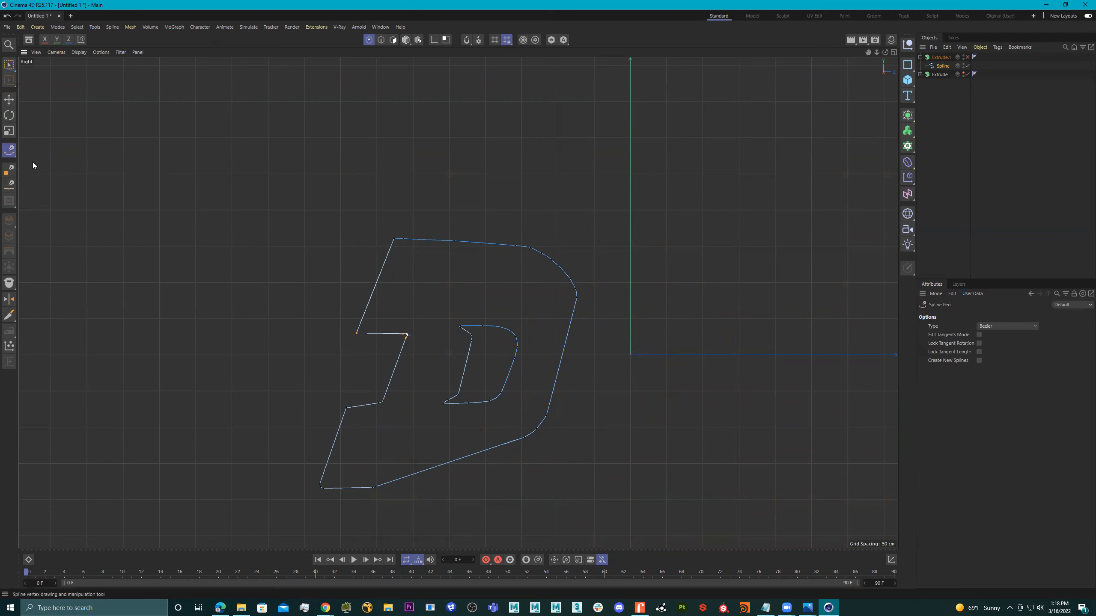
pyautogui.scroll(4, 348, 413)
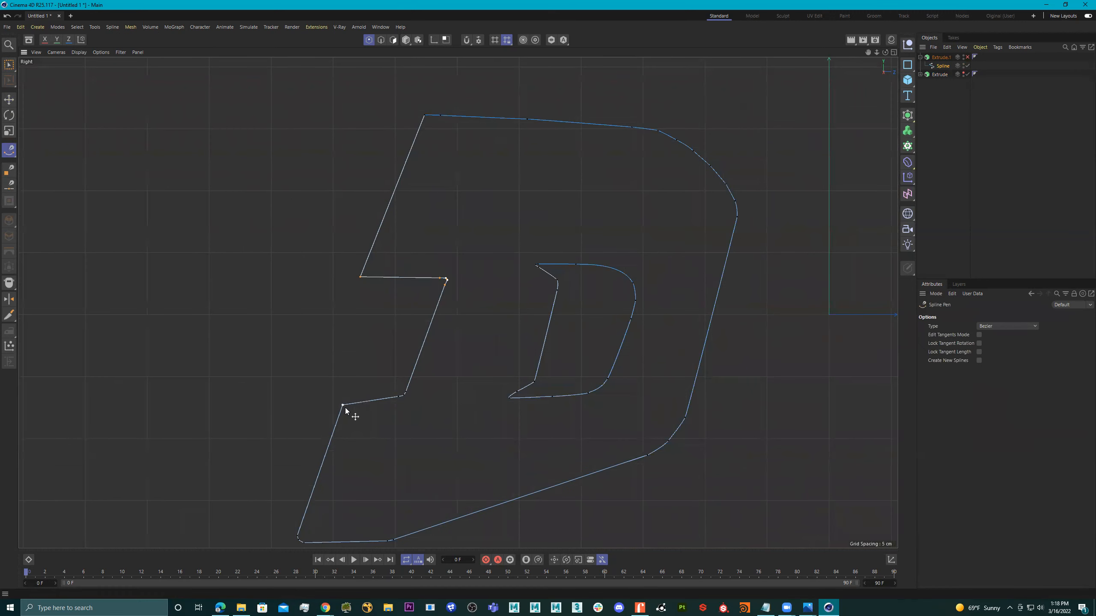
pyautogui.moveTo(344, 407)
pyautogui.mouseDown()
pyautogui.moveTo(342, 415)
pyautogui.moveTo(318, 401)
pyautogui.moveTo(340, 404)
pyautogui.mouseUp()
pyautogui.hotkey('ctrl', 'z')
pyautogui.keyDown('alt'); pyautogui.moveTo(411, 415); pyautogui.dragTo(385, 383, button='middle'); pyautogui.keyUp('alt')
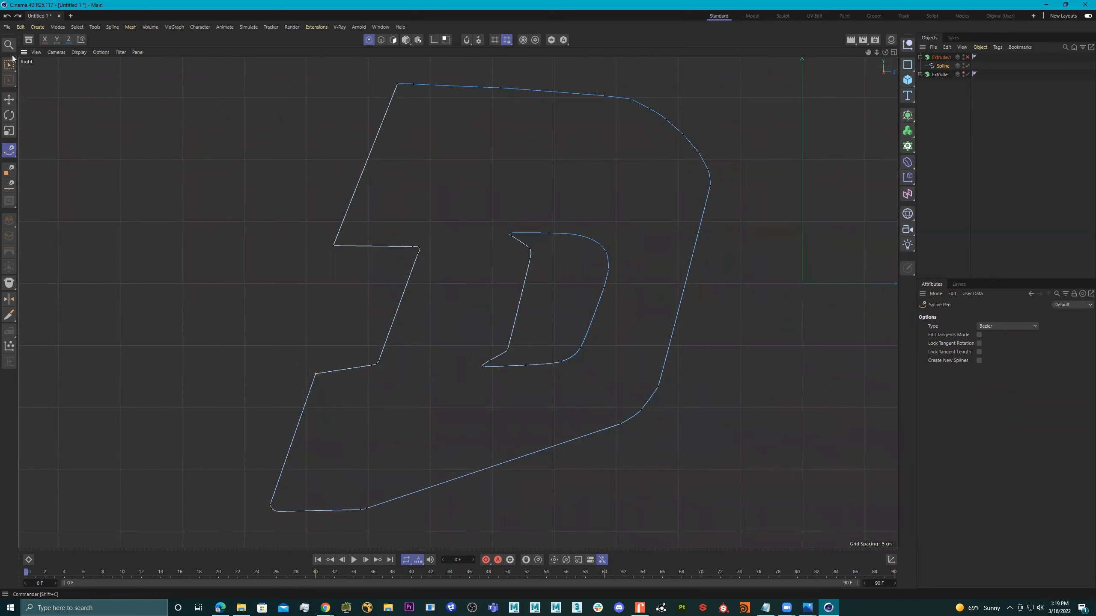
pyautogui.scroll(6, 397, 364)
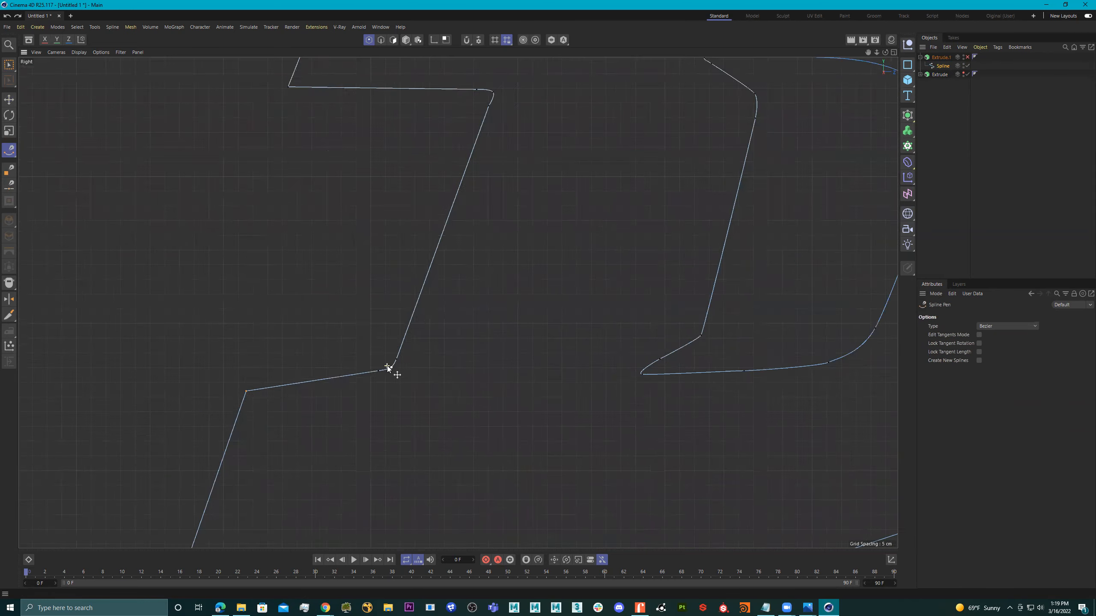
pyautogui.moveTo(397, 356); pyautogui.dragTo(384, 284)
pyautogui.scroll(-5, 441, 324)
pyautogui.hotkey('ctrl', 'z')
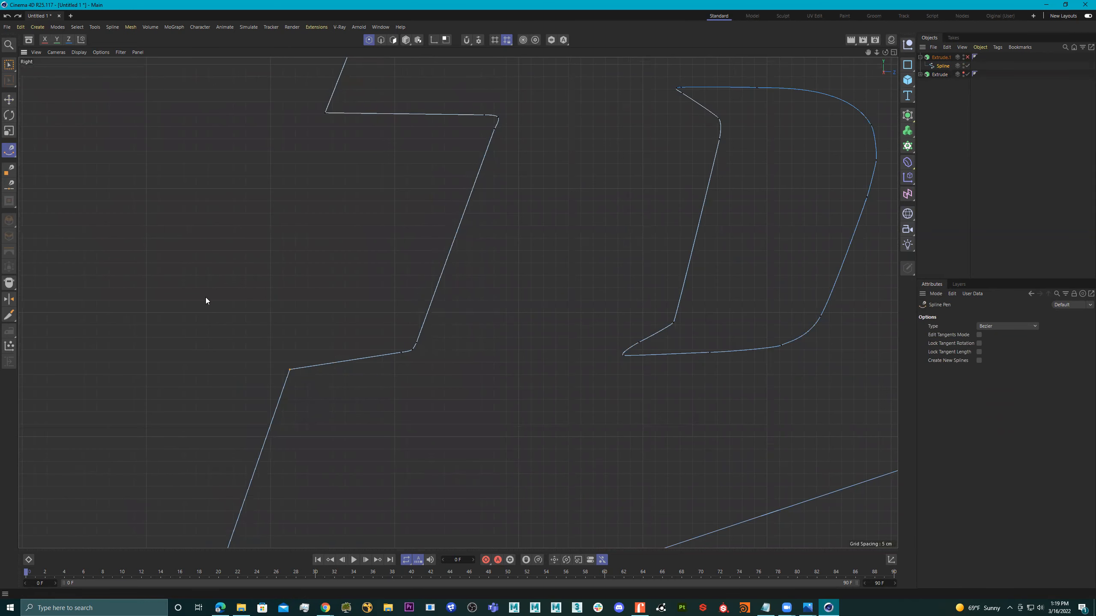
pyautogui.scroll(-6, 320, 267)
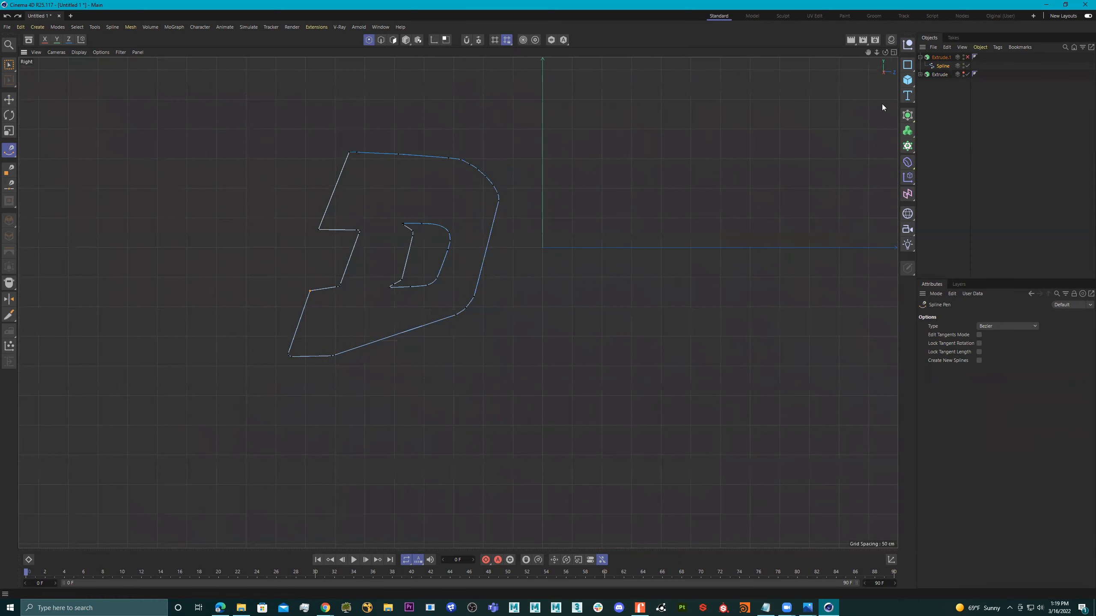
# - Show the original extruded D again as a reference and reselect the duplicate's spline for point editing
pyautogui.click(964, 74)
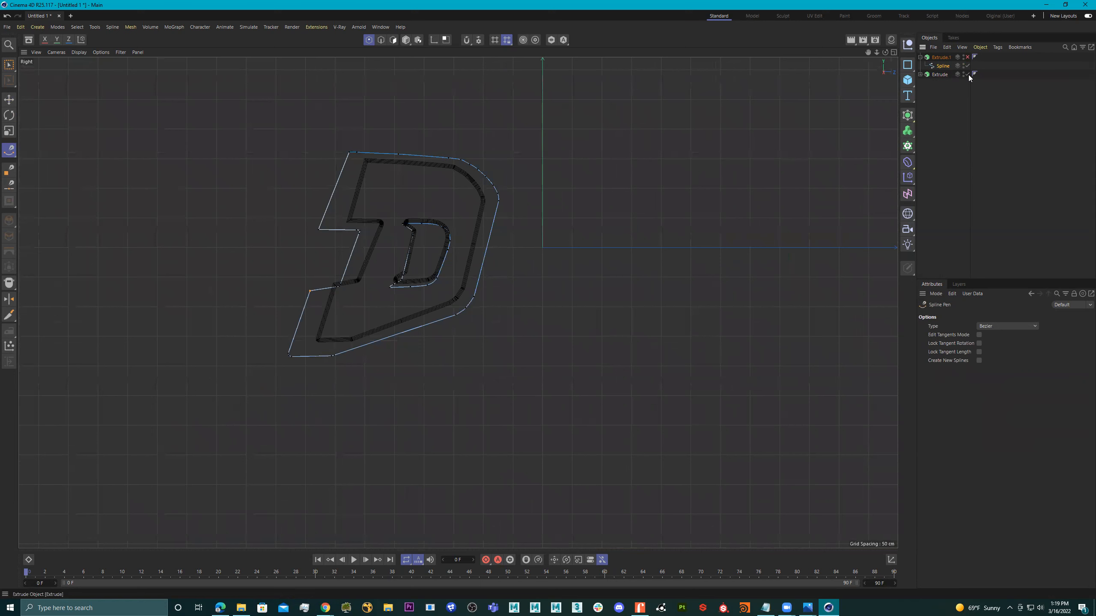
pyautogui.click(941, 74)
pyautogui.scroll(6, 379, 242)
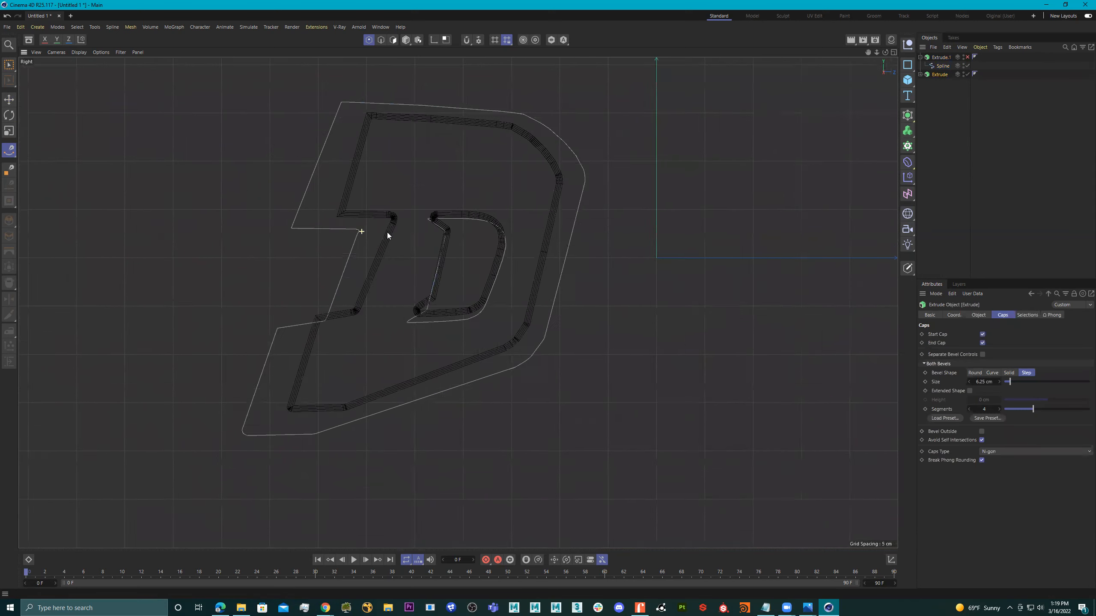
pyautogui.click(943, 67)
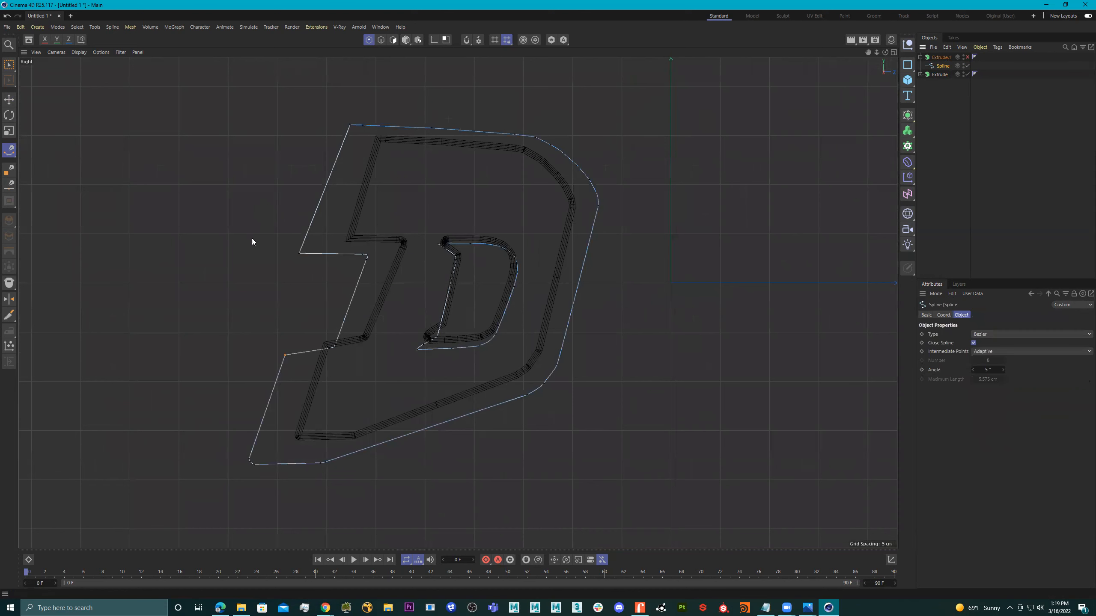
# - Shift the duplicate outline's upper-left corner and upper notch points inward toward the original letter, and select the lower notch points
pyautogui.press('0')
pyautogui.moveTo(260, 216); pyautogui.dragTo(418, 280)
pyautogui.moveTo(251, 92); pyautogui.dragTo(485, 298)
pyautogui.keyDown('ctrl'); pyautogui.moveTo(514, 209); pyautogui.dragTo(413, 295); pyautogui.keyUp('ctrl')
pyautogui.moveTo(453, 193); pyautogui.dragTo(467, 193)
pyautogui.moveTo(384, 321); pyautogui.dragTo(232, 384)
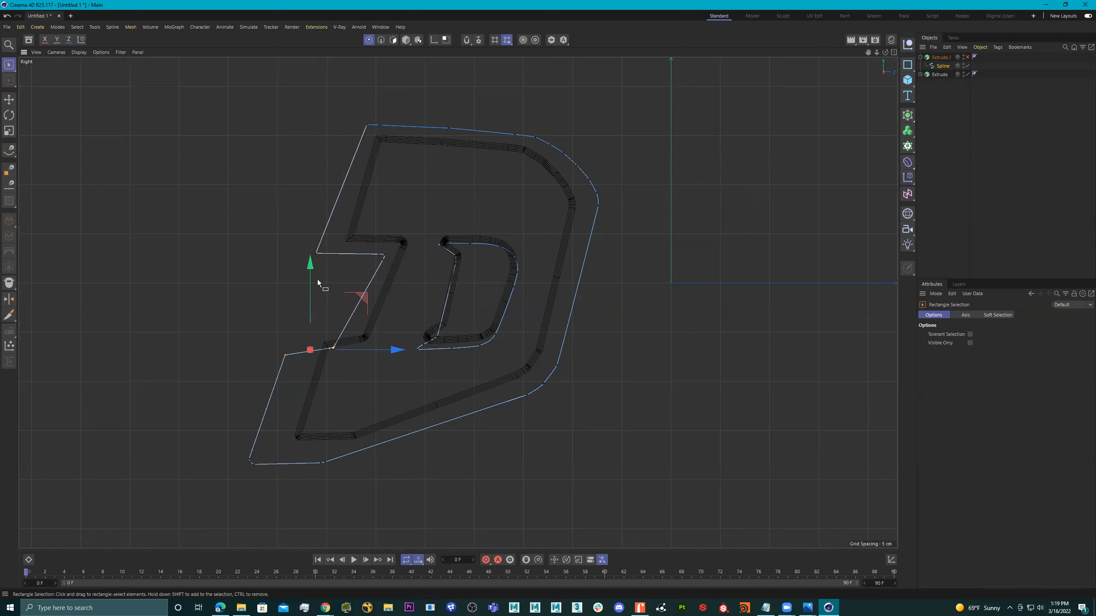
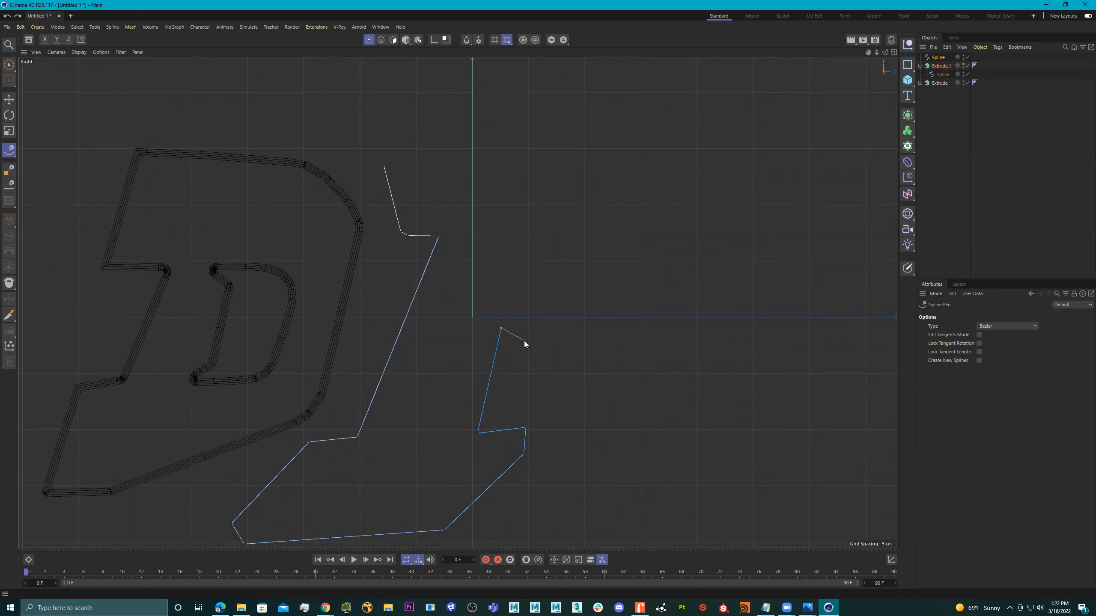
# - Select the open spline's upper end point and continue it with the Spline Pen, drawing the letter's top edge with a small step down
pyautogui.scroll(6, 388, 171)
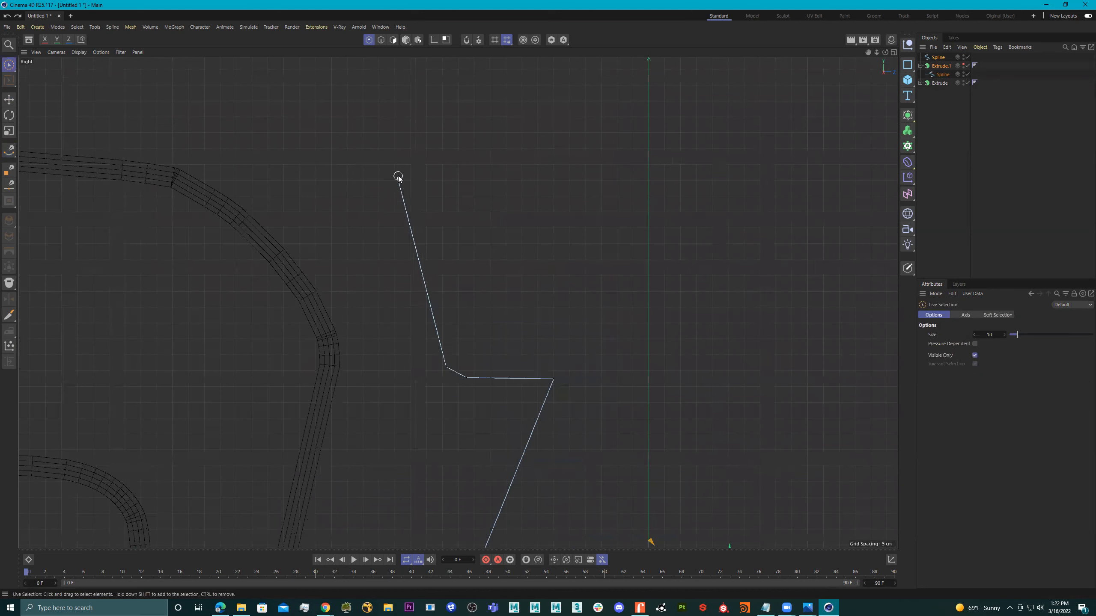
pyautogui.click(397, 177)
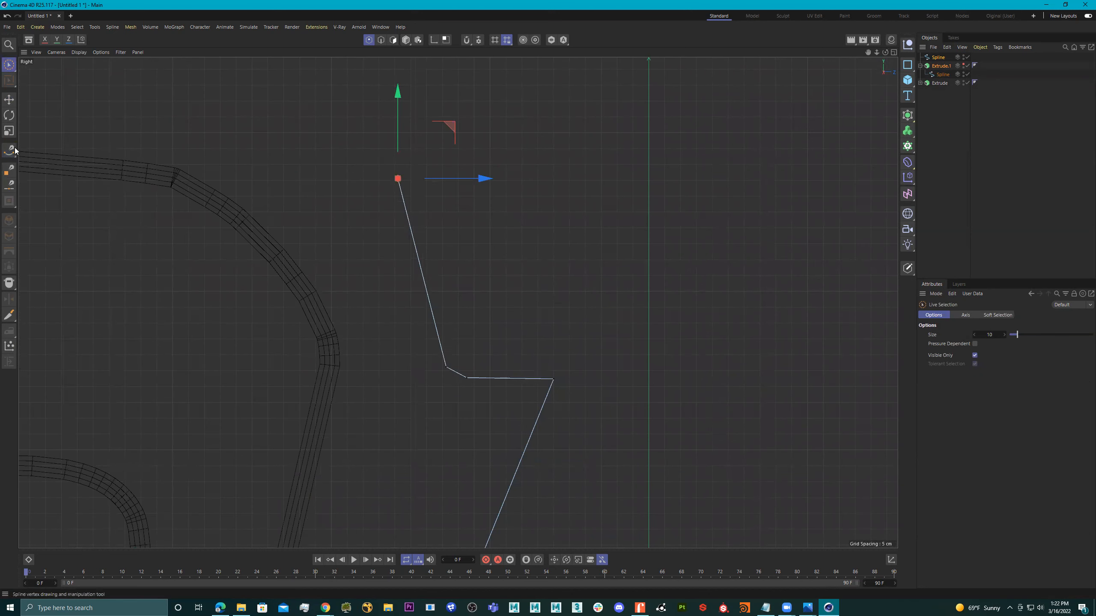
pyautogui.click(9, 150)
pyautogui.scroll(-3, 449, 184)
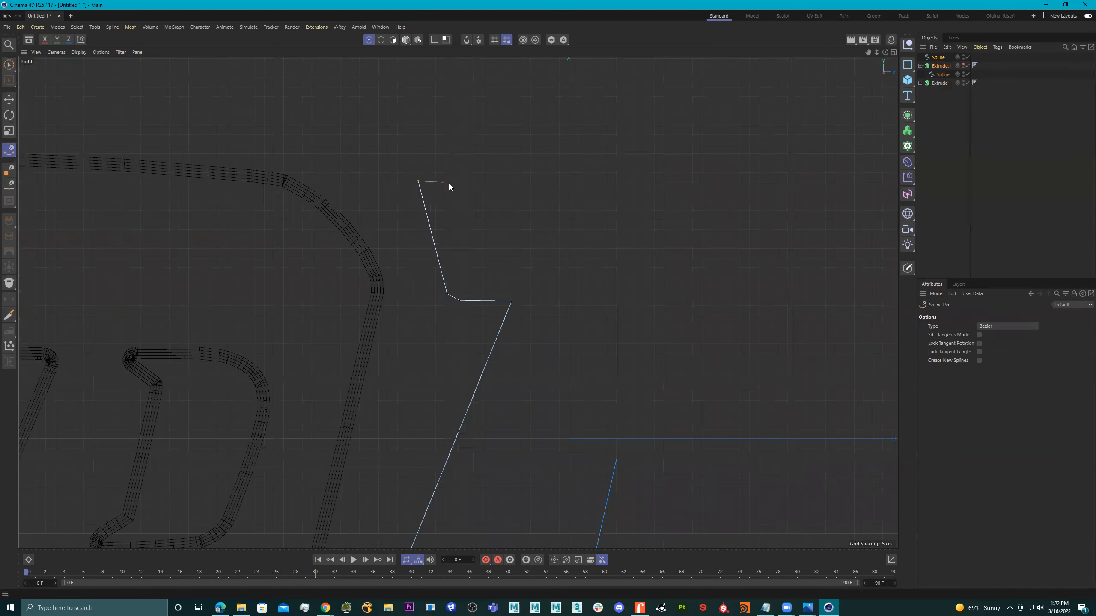
pyautogui.scroll(-6, 547, 186)
pyautogui.keyDown('alt'); pyautogui.moveTo(606, 188); pyautogui.dragTo(473, 203, button='middle'); pyautogui.keyUp('alt')
pyautogui.scroll(3, 473, 202)
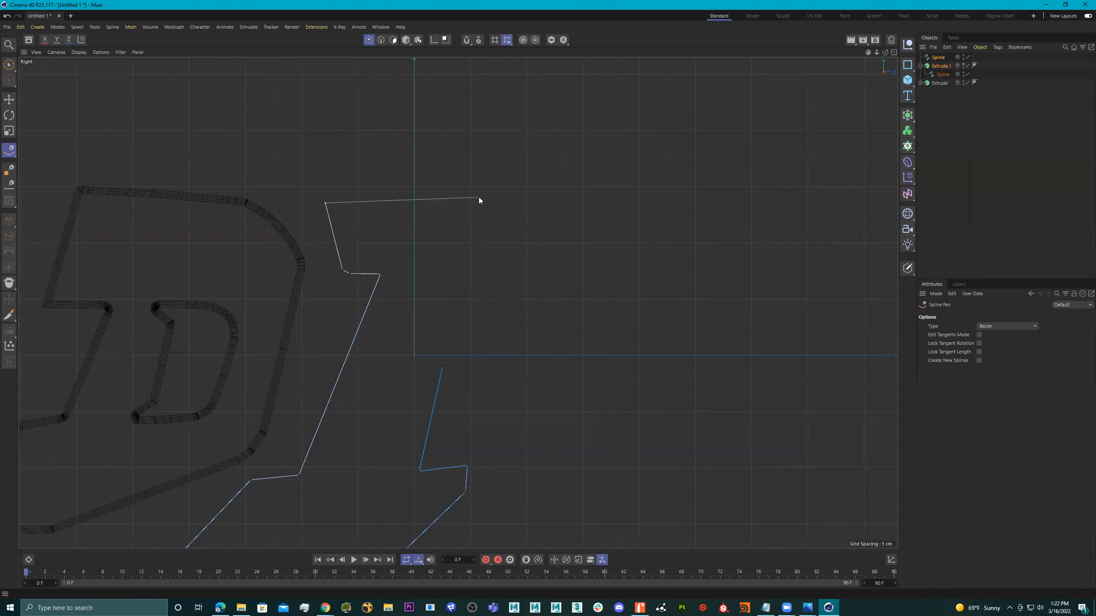
pyautogui.click(481, 195)
pyautogui.moveTo(606, 206); pyautogui.dragTo(615, 209)
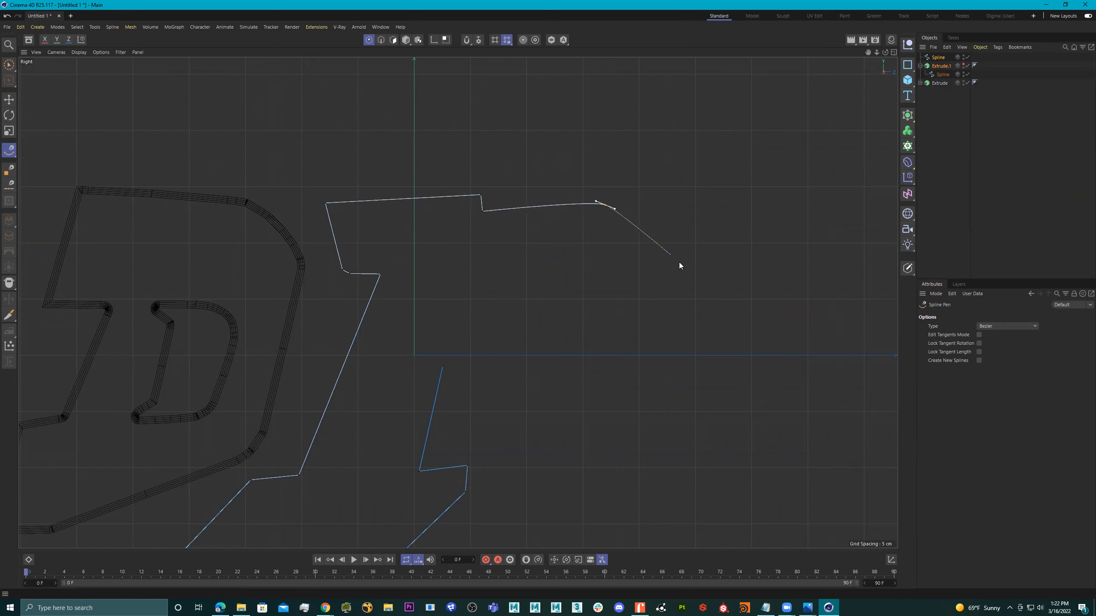
pyautogui.hotkey('ctrl', 'z')
pyautogui.hotkey('ctrl', 'z')
# - Draw the outer bowl of the R with straight segments, curving around and back in under the letter's top edge
pyautogui.click(581, 210)
pyautogui.click(670, 234)
pyautogui.click(704, 302)
pyautogui.click(674, 347)
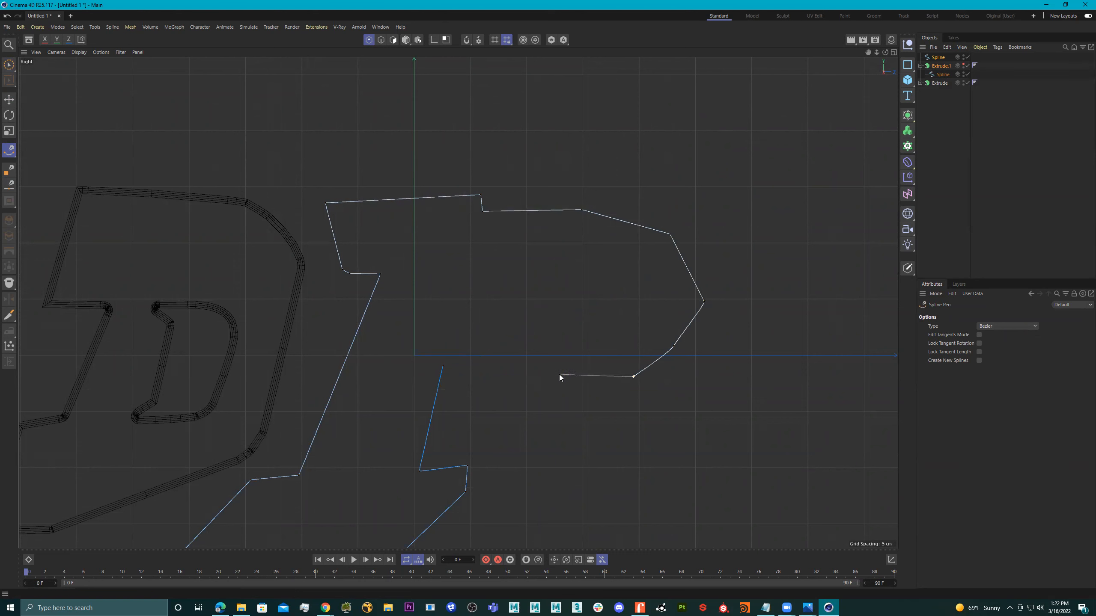
# - Draw the R's diagonal leg with its angular foot and close the outline at the stem's open end point
pyautogui.scroll(-4, 559, 374)
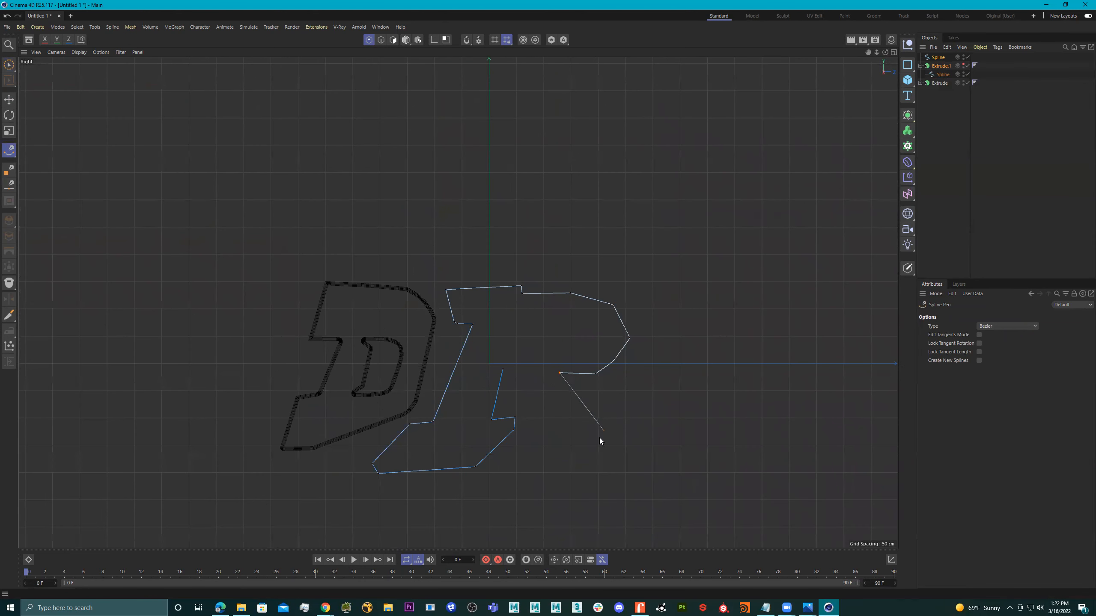
pyautogui.click(633, 442)
pyautogui.click(674, 500)
pyautogui.click(561, 492)
pyautogui.click(517, 369)
pyautogui.click(505, 370)
# - Draw a small closed, angular counter inside the bowl of the R
pyautogui.scroll(5, 522, 358)
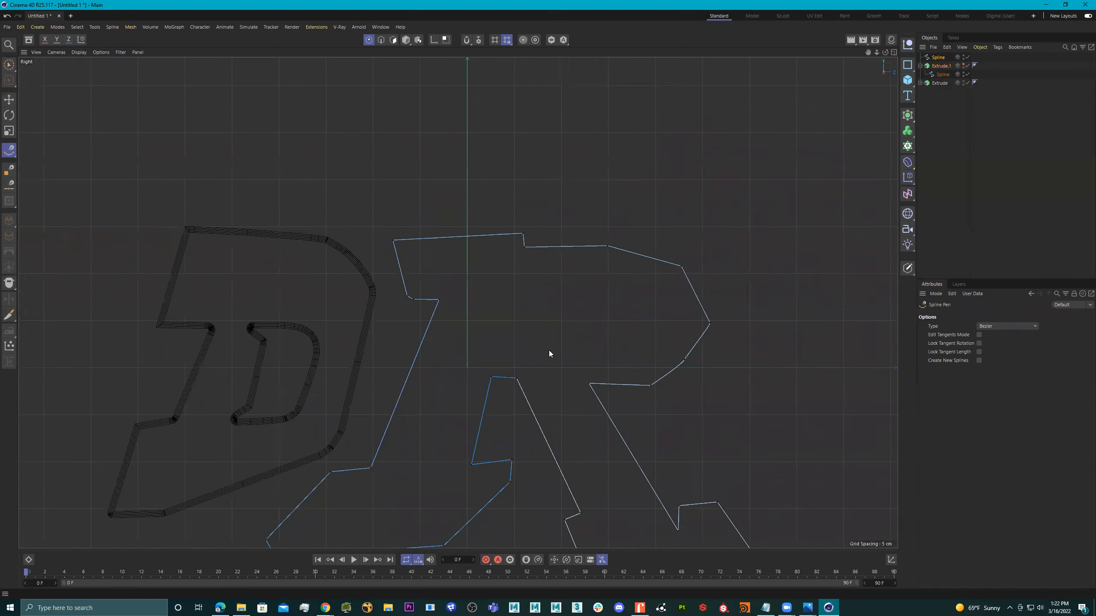
pyautogui.click(491, 280)
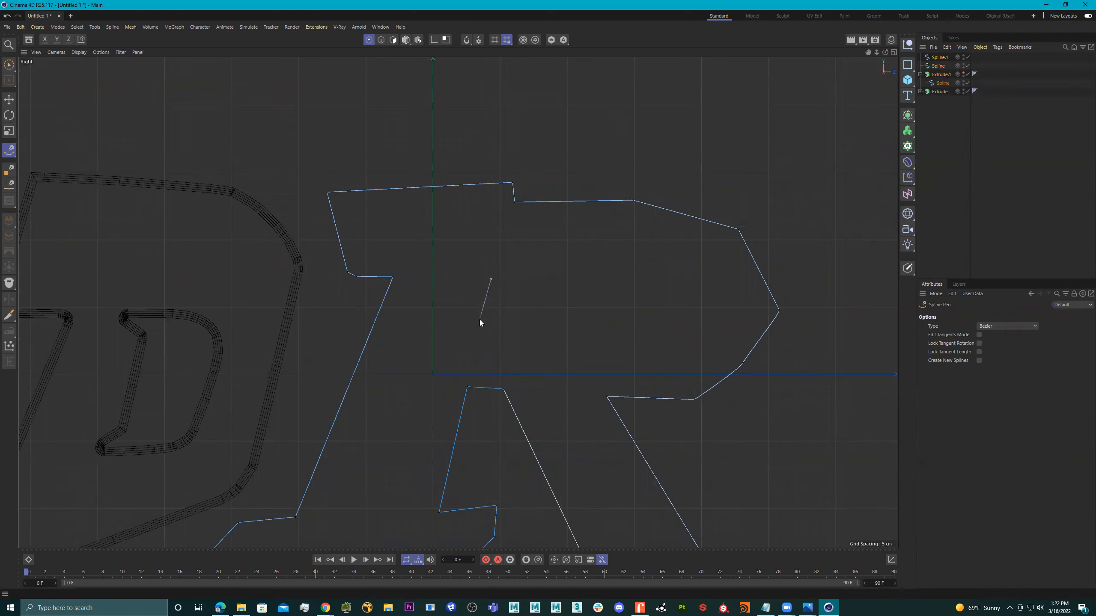
pyautogui.click(477, 337)
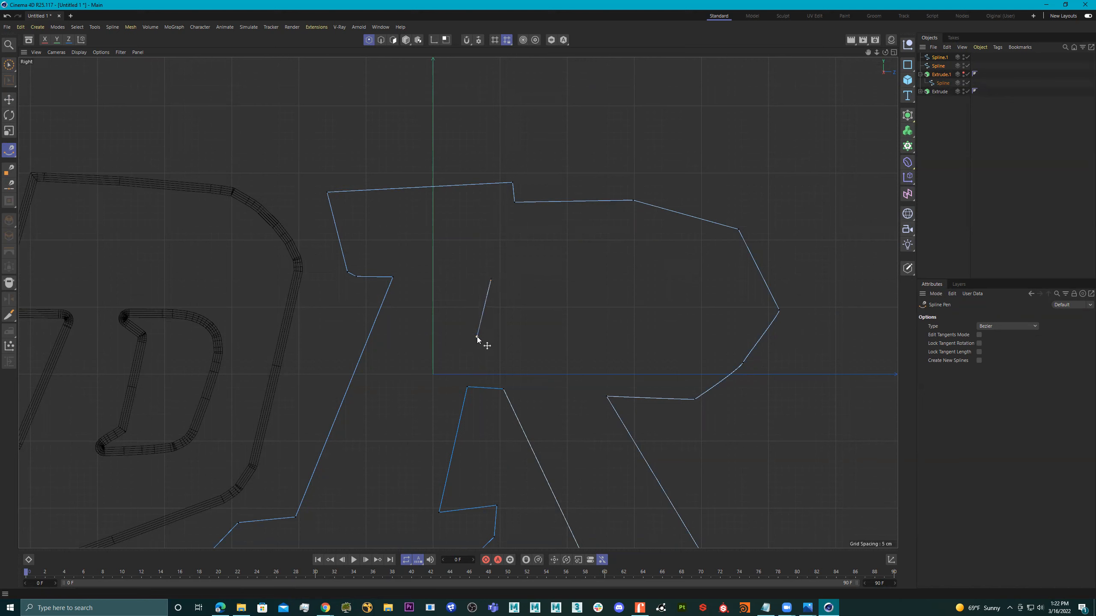
pyautogui.click(501, 336)
pyautogui.click(495, 281)
pyautogui.scroll(-3, 540, 328)
pyautogui.scroll(2, 540, 361)
pyautogui.keyDown('alt'); pyautogui.moveTo(545, 347); pyautogui.dragTo(575, 332, button='middle'); pyautogui.keyUp('alt')
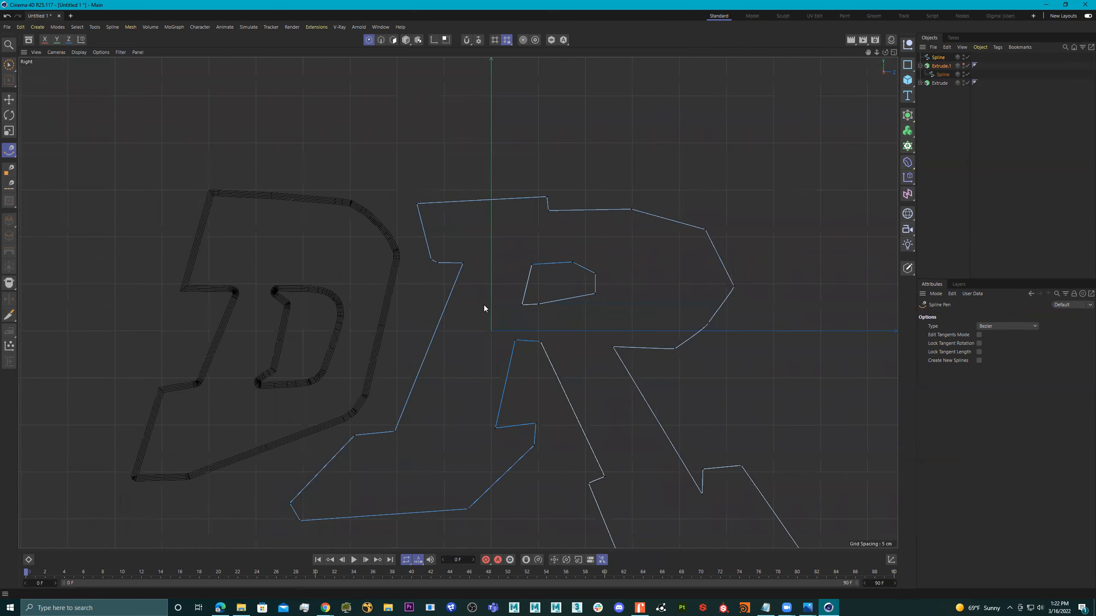
# - Rectangle-select the stem's right-hand points and the counter's left points, and move them left to narrow the stem
pyautogui.click(10, 65)
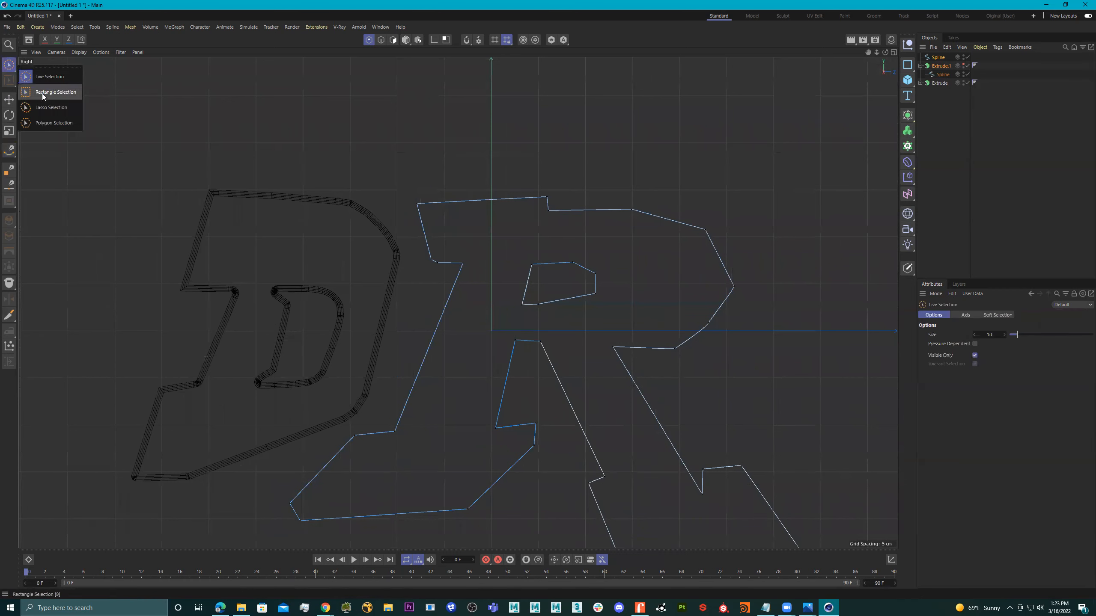
pyautogui.click(42, 94)
pyautogui.keyDown('alt'); pyautogui.moveTo(545, 423); pyautogui.dragTo(511, 359, button='middle'); pyautogui.keyUp('alt')
pyautogui.moveTo(514, 343); pyautogui.dragTo(387, 489)
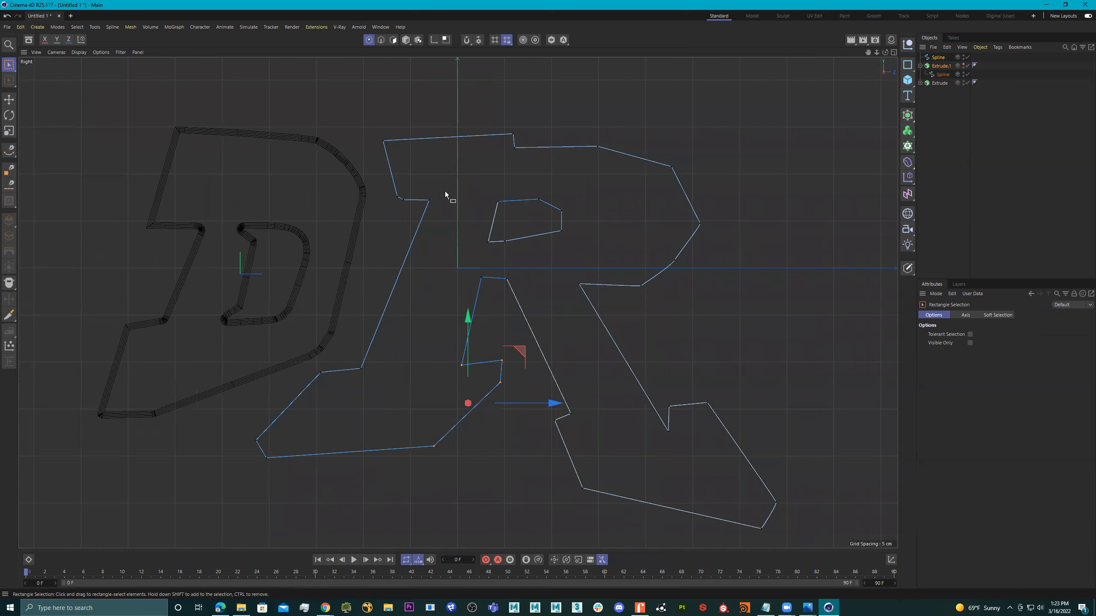
pyautogui.keyDown('shift'); pyautogui.moveTo(433, 255); pyautogui.dragTo(497, 316); pyautogui.keyUp('shift')
pyautogui.keyDown('shift'); pyautogui.moveTo(456, 168); pyautogui.dragTo(502, 268); pyautogui.keyUp('shift')
pyautogui.moveTo(554, 321); pyautogui.dragTo(529, 326)
pyautogui.moveTo(444, 254); pyautogui.dragTo(444, 255)
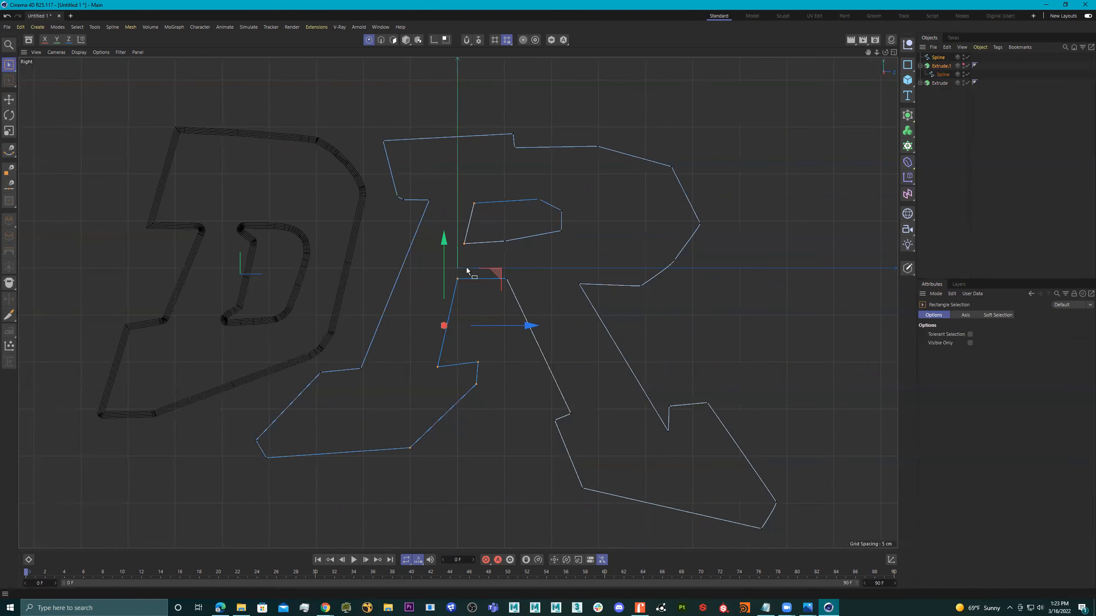
pyautogui.moveTo(528, 326); pyautogui.dragTo(522, 326)
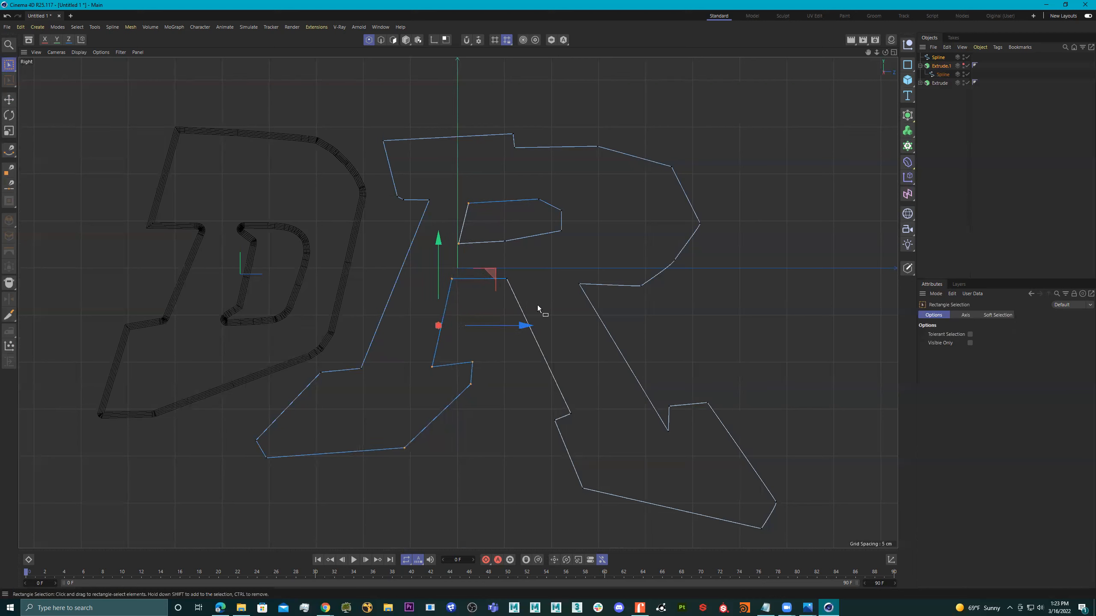
# - Narrow the counter by moving its right-hand points left and slightly down
pyautogui.click(616, 203)
pyautogui.moveTo(607, 185); pyautogui.dragTo(483, 261)
pyautogui.moveTo(596, 219); pyautogui.dragTo(578, 222)
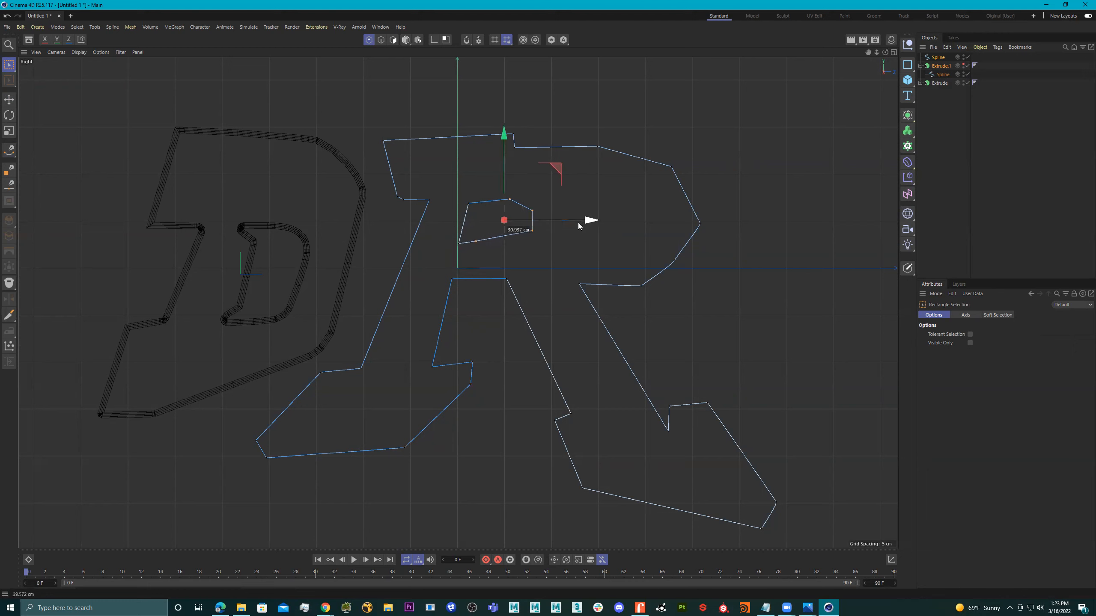
pyautogui.moveTo(508, 162); pyautogui.dragTo(508, 169)
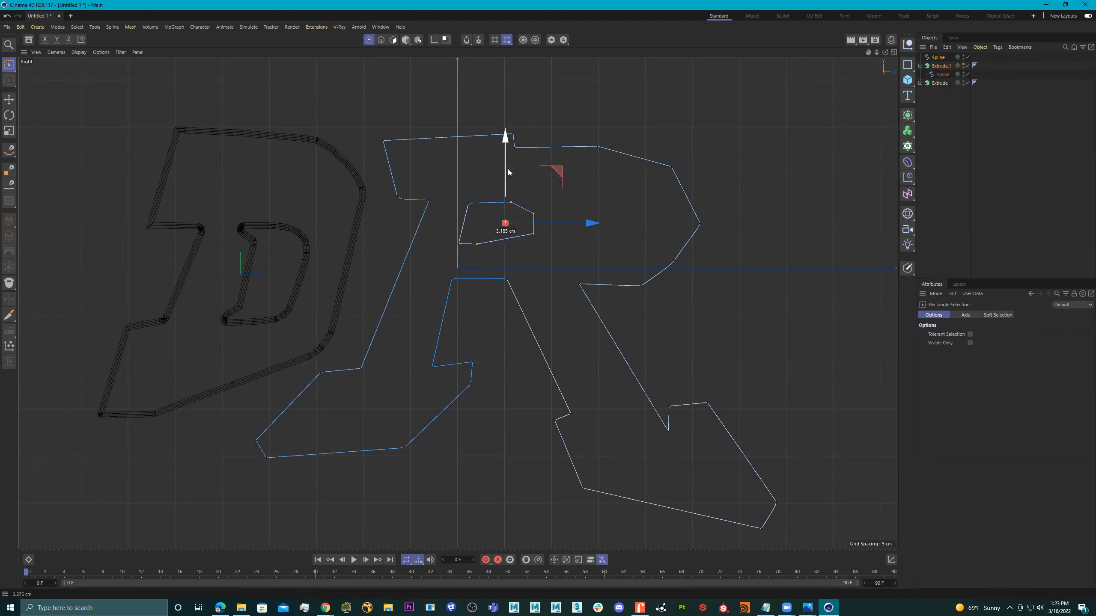
# - Move the leg's inner top corner and the crotch point left, and shift the leg's foot points left and slightly down
pyautogui.moveTo(539, 265)
pyautogui.mouseDown()
pyautogui.moveTo(491, 297)
pyautogui.moveTo(527, 278)
pyautogui.mouseUp()
pyautogui.moveTo(596, 271); pyautogui.dragTo(571, 293)
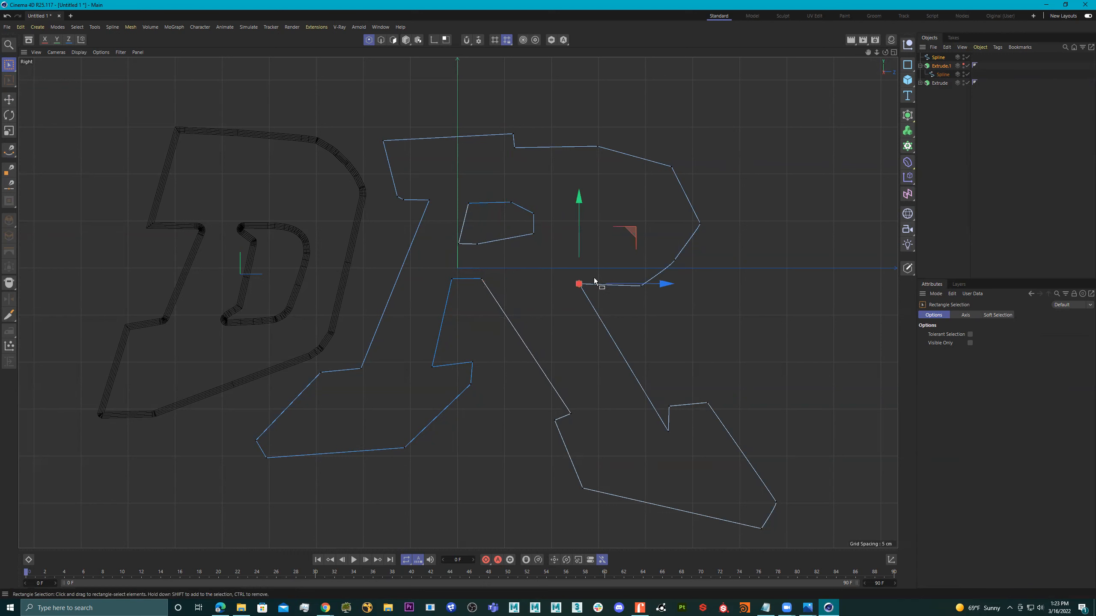
pyautogui.moveTo(661, 285); pyautogui.dragTo(607, 287)
pyautogui.keyDown('alt'); pyautogui.moveTo(682, 402); pyautogui.dragTo(628, 359, button='middle'); pyautogui.keyUp('alt')
pyautogui.moveTo(748, 330); pyautogui.dragTo(459, 528)
pyautogui.moveTo(652, 365); pyautogui.dragTo(619, 392)
# - Select the bowl's outer points and shift them left and slightly up to tighten the R
pyautogui.keyDown('alt'); pyautogui.moveTo(592, 287); pyautogui.dragTo(598, 374, button='middle'); pyautogui.keyUp('alt')
pyautogui.moveTo(730, 146); pyautogui.dragTo(517, 370)
pyautogui.moveTo(685, 261); pyautogui.dragTo(620, 261)
pyautogui.moveTo(536, 207); pyautogui.dragTo(540, 199)
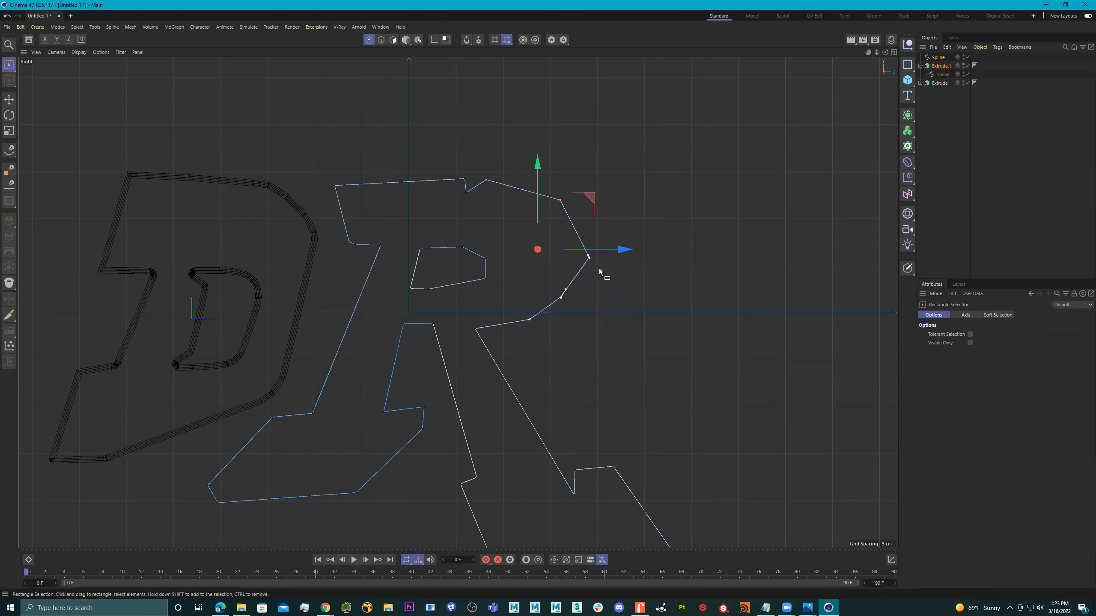
pyautogui.moveTo(601, 247); pyautogui.dragTo(598, 249)
# - Move the R's upper-left corner points left, and shift the top-edge notch points left and slightly up
pyautogui.scroll(2, 345, 165)
pyautogui.moveTo(302, 165); pyautogui.dragTo(370, 283)
pyautogui.moveTo(417, 225); pyautogui.dragTo(394, 229)
pyautogui.click(486, 182)
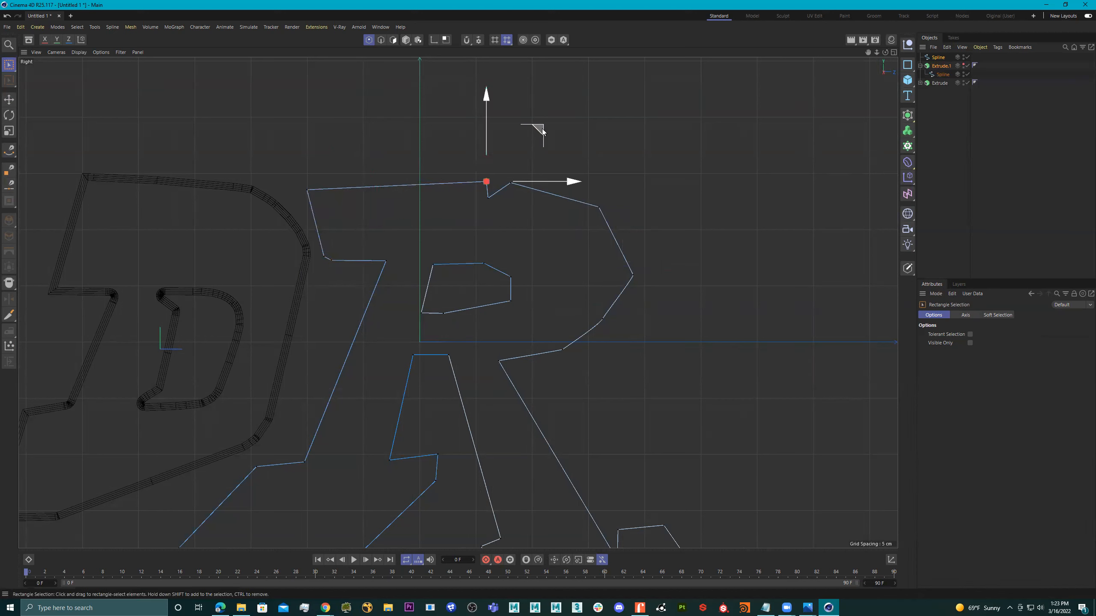
pyautogui.moveTo(518, 210); pyautogui.dragTo(495, 196)
pyautogui.moveTo(449, 129); pyautogui.dragTo(452, 120)
# - Shift the crotch point between the bowl and the leg left and slightly up
pyautogui.scroll(-5, 622, 316)
pyautogui.scroll(5, 534, 301)
pyautogui.click(514, 290)
pyautogui.moveTo(588, 286); pyautogui.dragTo(567, 287)
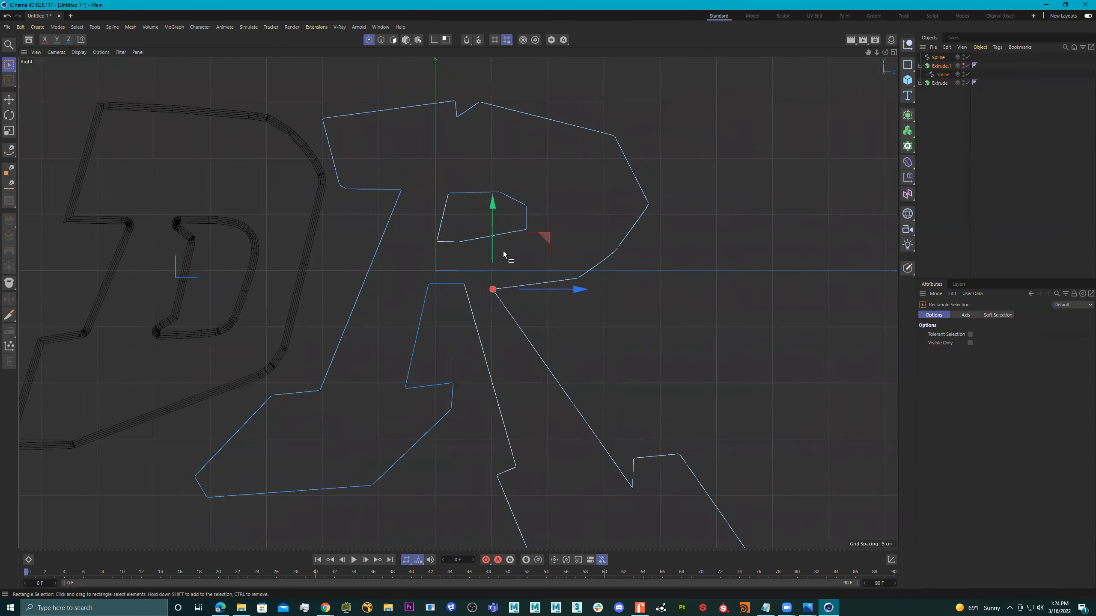
pyautogui.moveTo(493, 244); pyautogui.dragTo(494, 239)
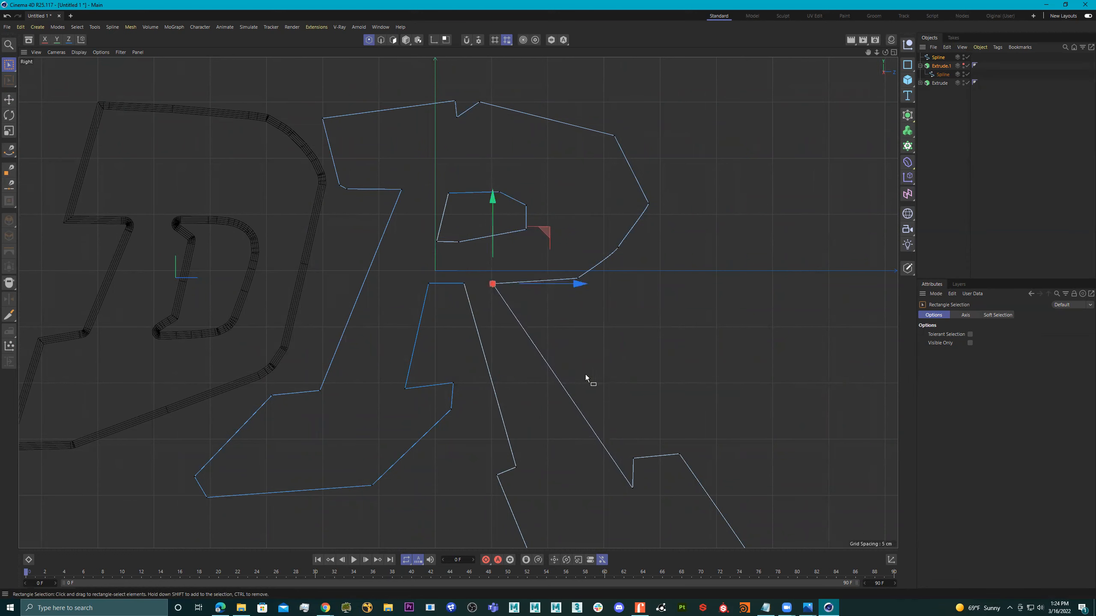
# - Round the bowl's upper-right corner by giving that point soft tangents with the Spline Pen
pyautogui.scroll(-5, 586, 374)
pyautogui.scroll(2, 536, 341)
pyautogui.scroll(-3, 583, 351)
pyautogui.scroll(2, 501, 299)
pyautogui.scroll(-1, 538, 360)
pyautogui.keyDown('alt'); pyautogui.moveTo(648, 380); pyautogui.dragTo(546, 339, button='middle'); pyautogui.keyUp('alt')
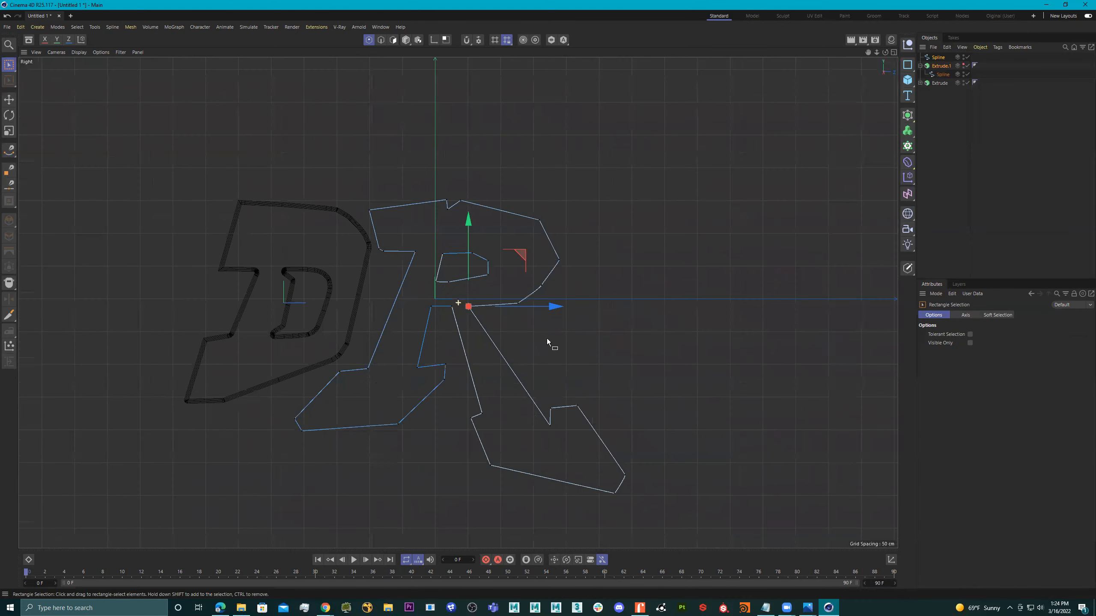
pyautogui.scroll(3, 519, 252)
pyautogui.scroll(5, 516, 245)
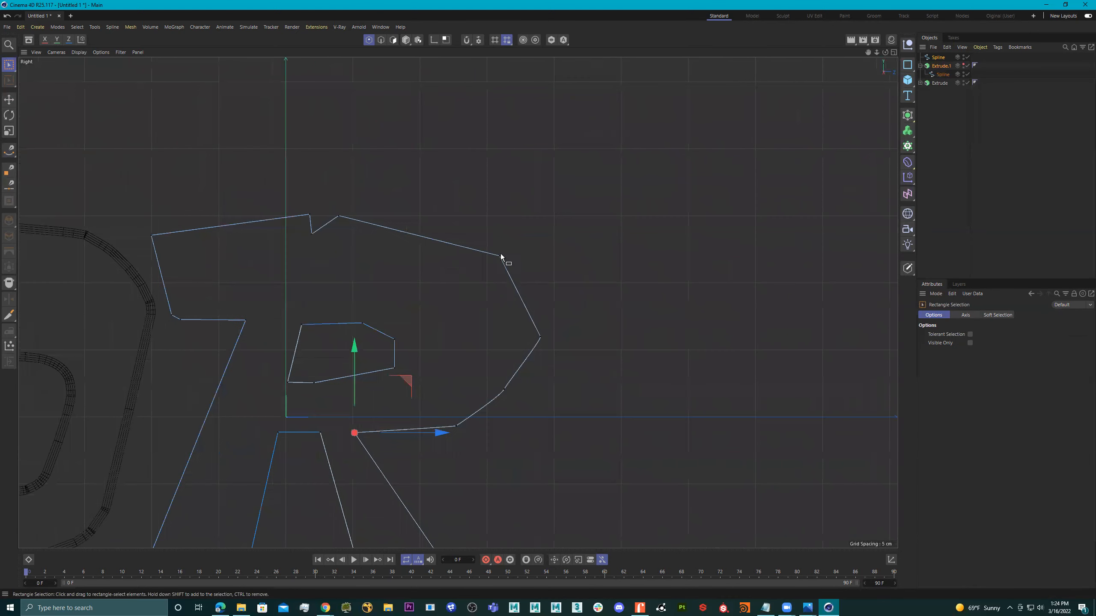
pyautogui.click(9, 150)
pyautogui.scroll(3, 483, 252)
pyautogui.scroll(2, 496, 251)
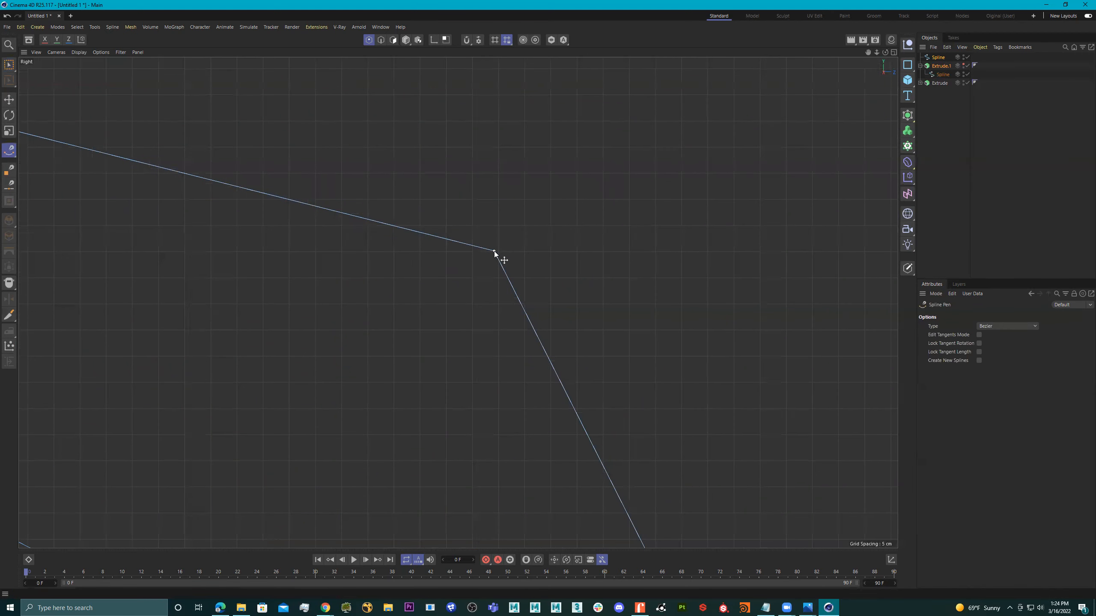
pyautogui.click(506, 265)
pyautogui.scroll(-4, 561, 285)
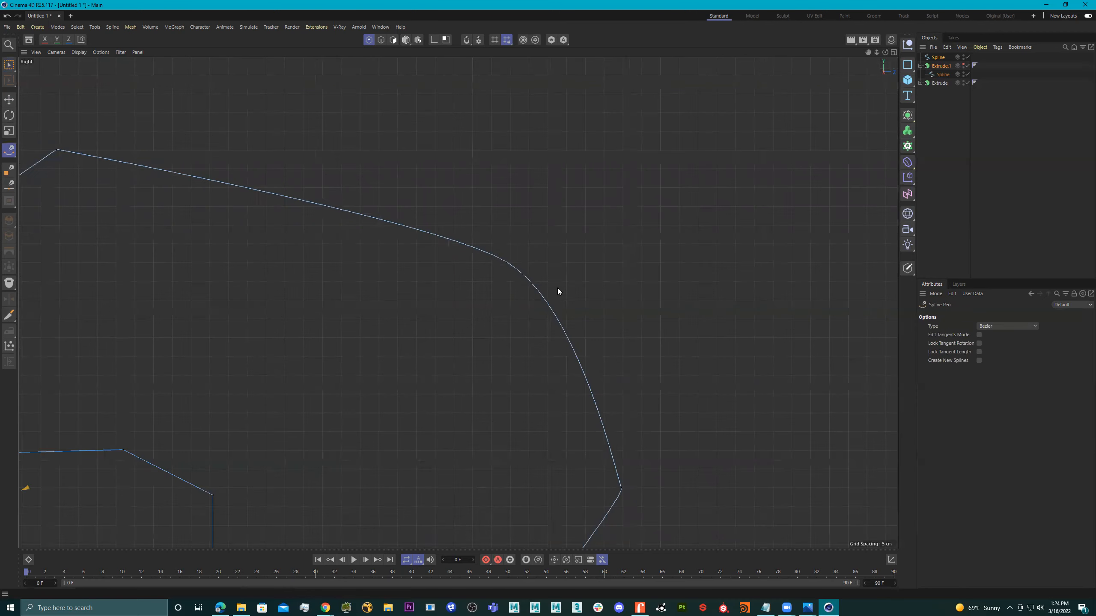
# - Give the bowl's rightmost point soft tangents and adjust its lower handle to near vertical for a smoother curve
pyautogui.scroll(-4, 622, 368)
pyautogui.scroll(3, 596, 273)
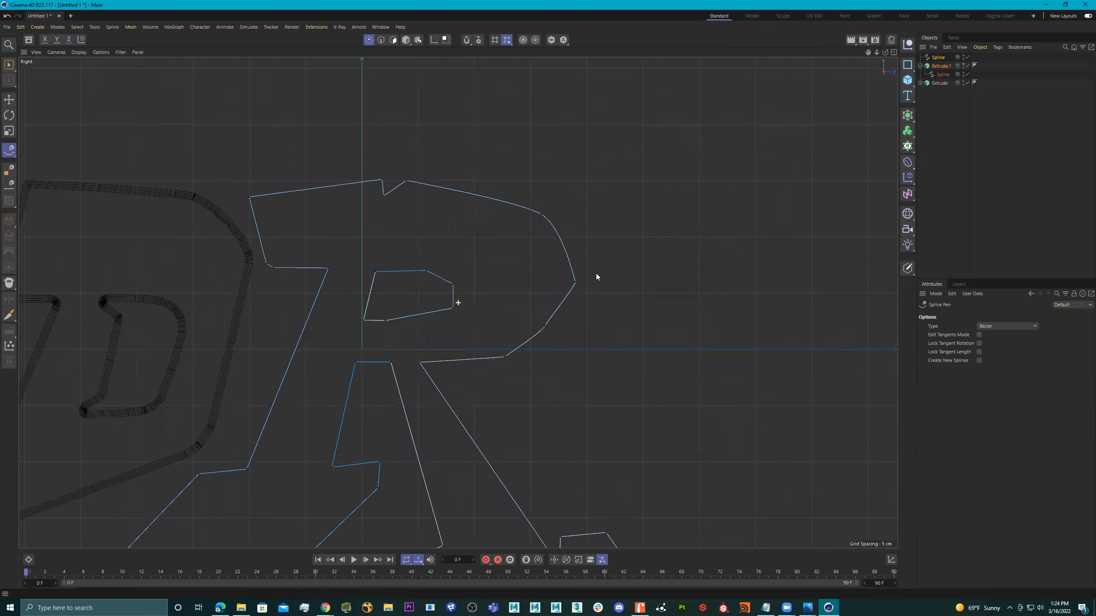
pyautogui.scroll(1, 576, 282)
pyautogui.rightClick(578, 285)
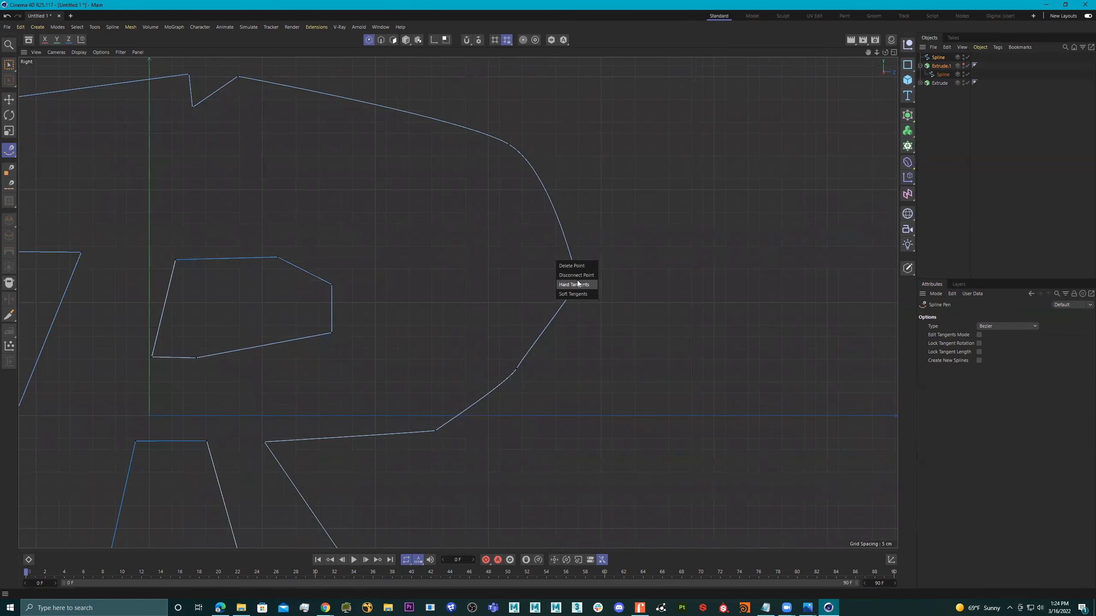
pyautogui.click(581, 294)
pyautogui.scroll(5, 583, 279)
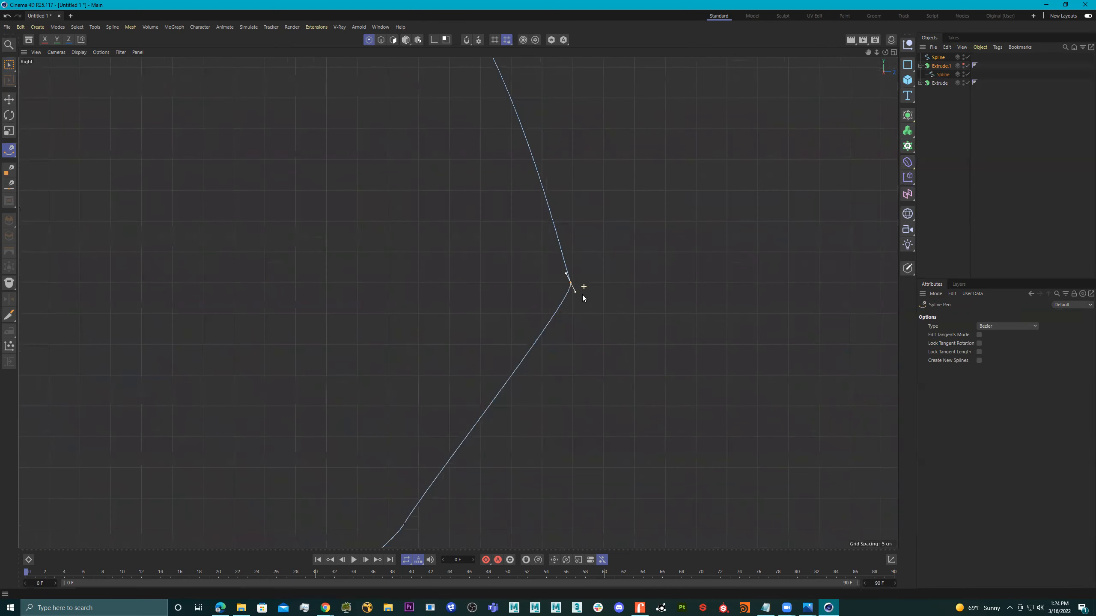
pyautogui.moveTo(576, 292)
pyautogui.mouseDown()
pyautogui.moveTo(566, 320)
pyautogui.moveTo(568, 292)
pyautogui.mouseUp()
# - Look over the whole R outline beside the extruded D in the right view and in perspective
pyautogui.scroll(-5, 567, 320)
pyautogui.scroll(-3, 568, 317)
pyautogui.scroll(3, 568, 311)
pyautogui.scroll(-10, 492, 410)
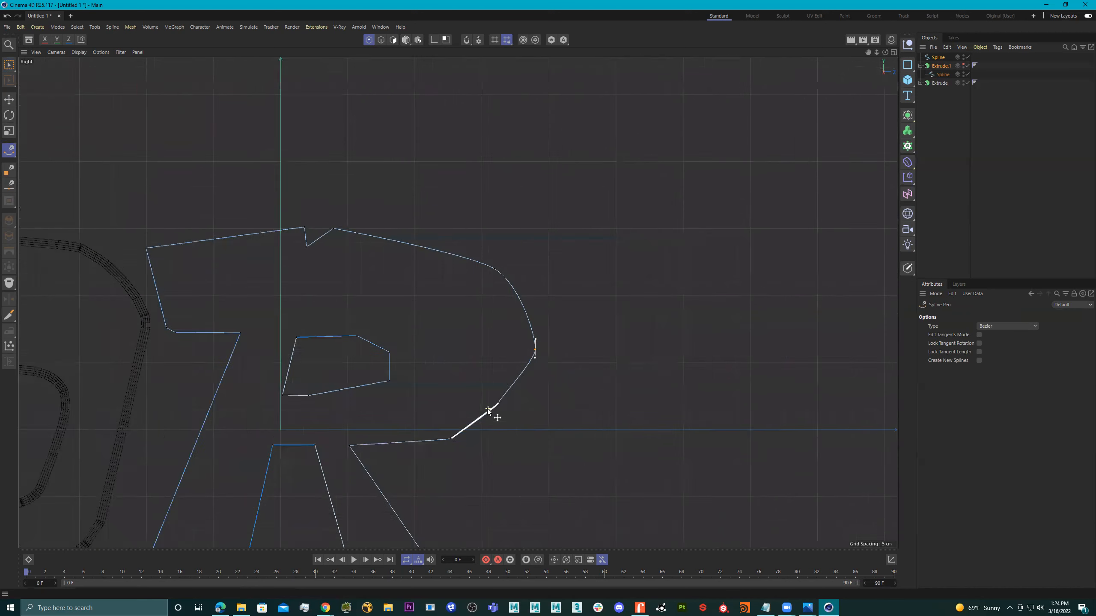
pyautogui.scroll(3, 462, 353)
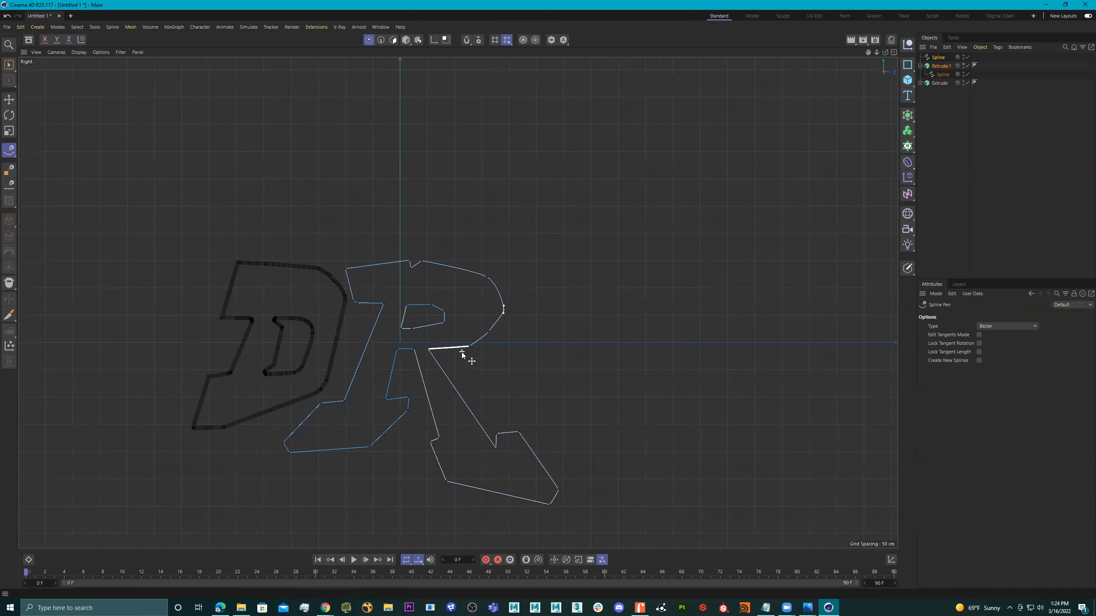
pyautogui.scroll(3, 399, 347)
pyautogui.scroll(2, 492, 349)
pyautogui.middleClick(514, 346)
pyautogui.middleClick(342, 218)
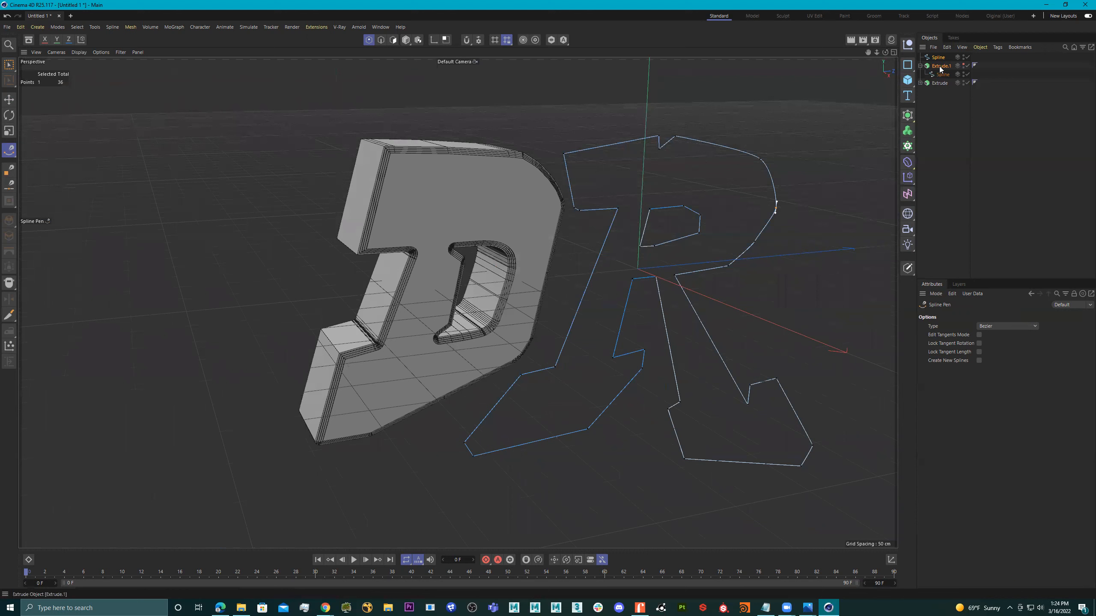
# - Duplicate the Extrude.1 object and replace the copy's child spline with the R outline
pyautogui.click(940, 66)
pyautogui.keyDown('ctrl'); pyautogui.moveTo(940, 56); pyautogui.dragTo(940, 54); pyautogui.keyUp('ctrl')
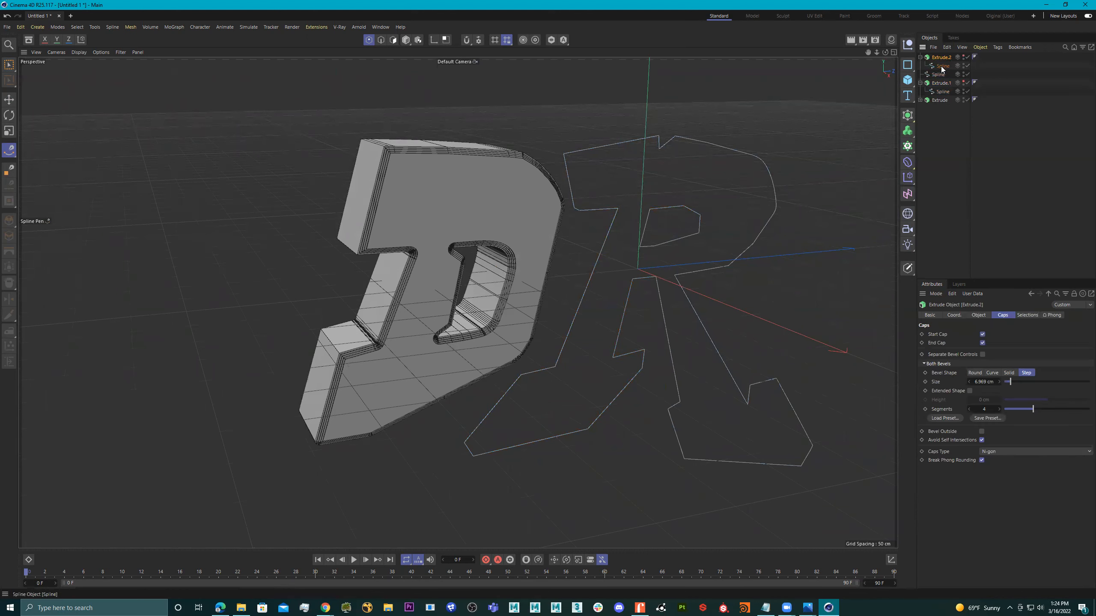
pyautogui.click(942, 67)
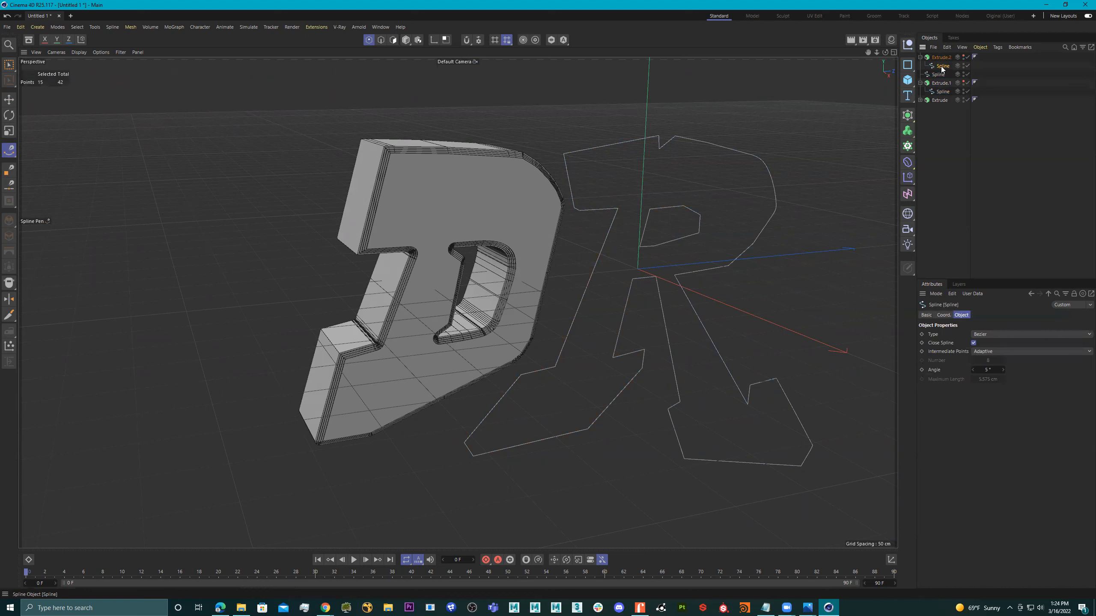
pyautogui.press('Delete')
pyautogui.moveTo(938, 65); pyautogui.dragTo(938, 58)
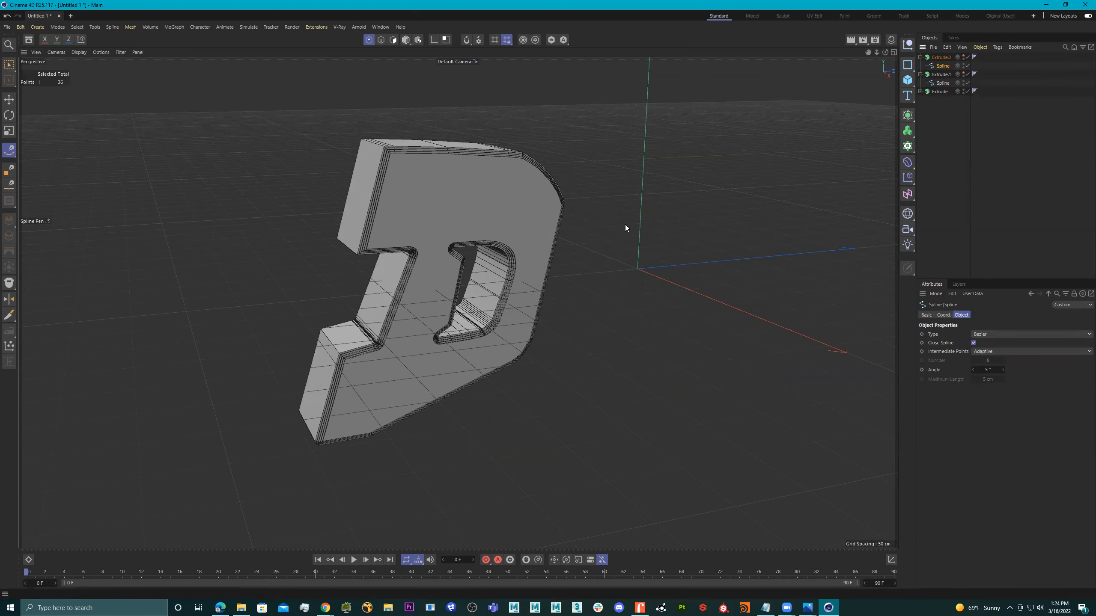
# - Undo the R outline's placement under the duplicated extrude and delete that duplicate, keeping the R spline
pyautogui.keyDown('alt'); pyautogui.moveTo(732, 184); pyautogui.dragTo(536, 198, button='right'); pyautogui.keyUp('alt')
pyautogui.keyDown('alt'); pyautogui.moveTo(686, 190); pyautogui.dragTo(534, 231, button='middle'); pyautogui.keyUp('alt')
pyautogui.hotkey('ctrl', 'z')
pyautogui.click(944, 58)
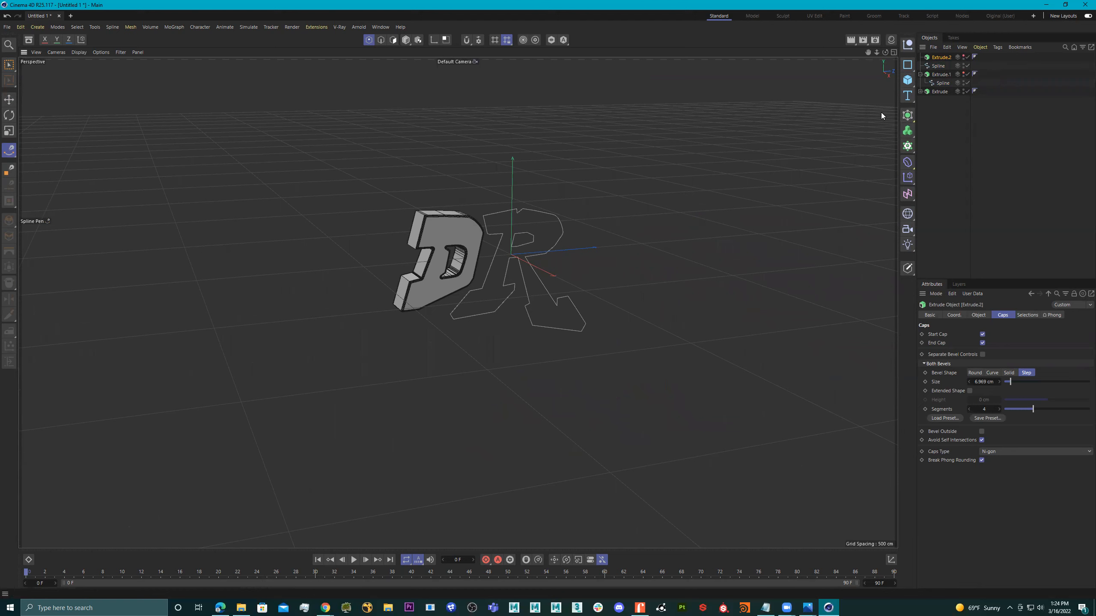
pyautogui.press('Delete')
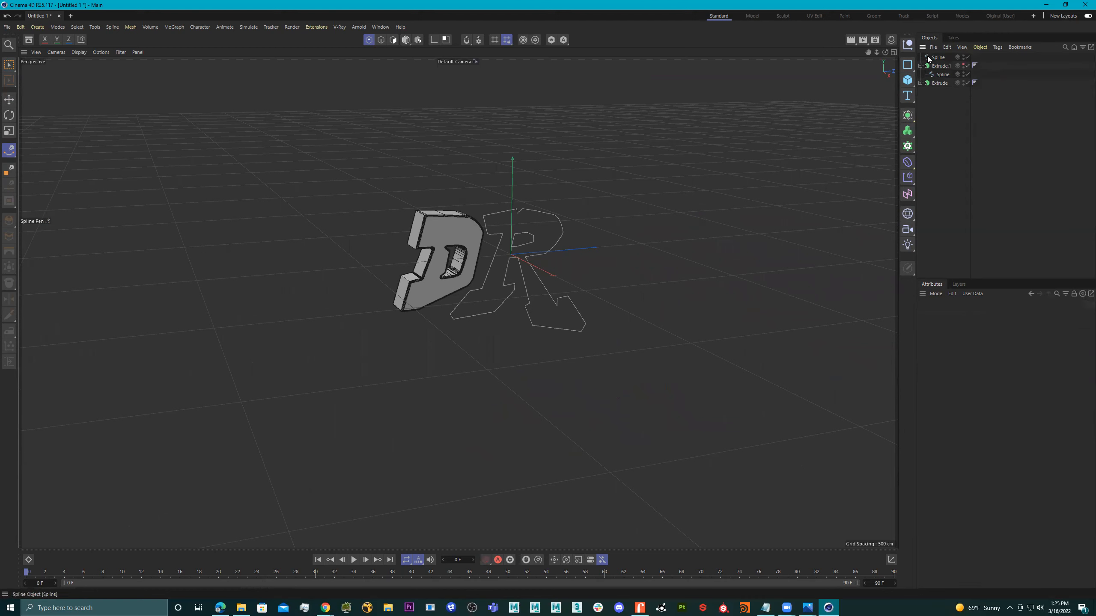
# - Add a new Extrude object and place the R spline under it as its child
pyautogui.click(939, 58)
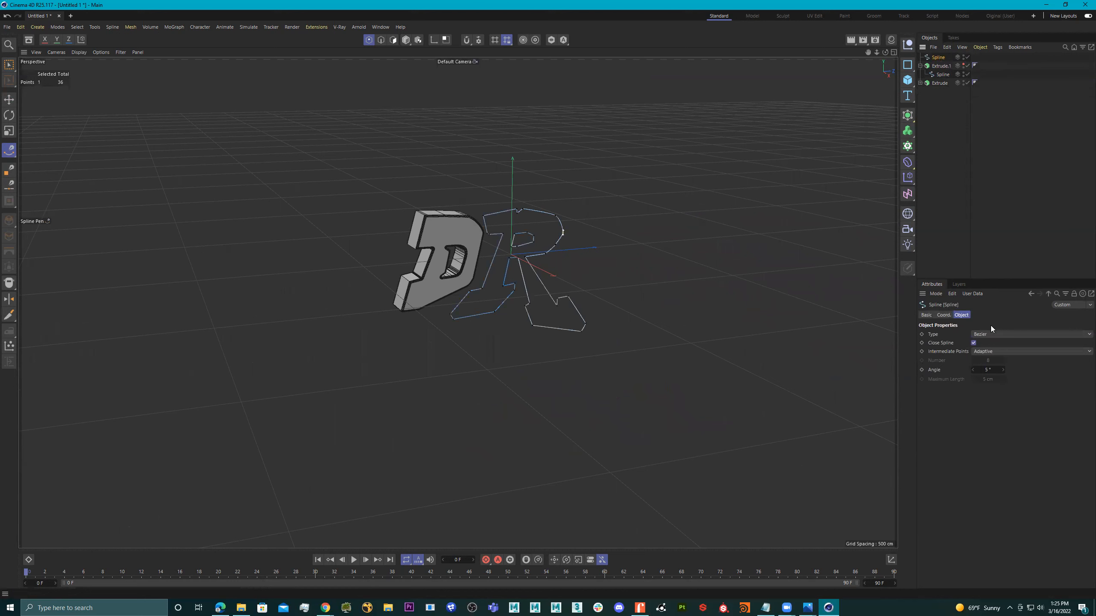
pyautogui.click(907, 115)
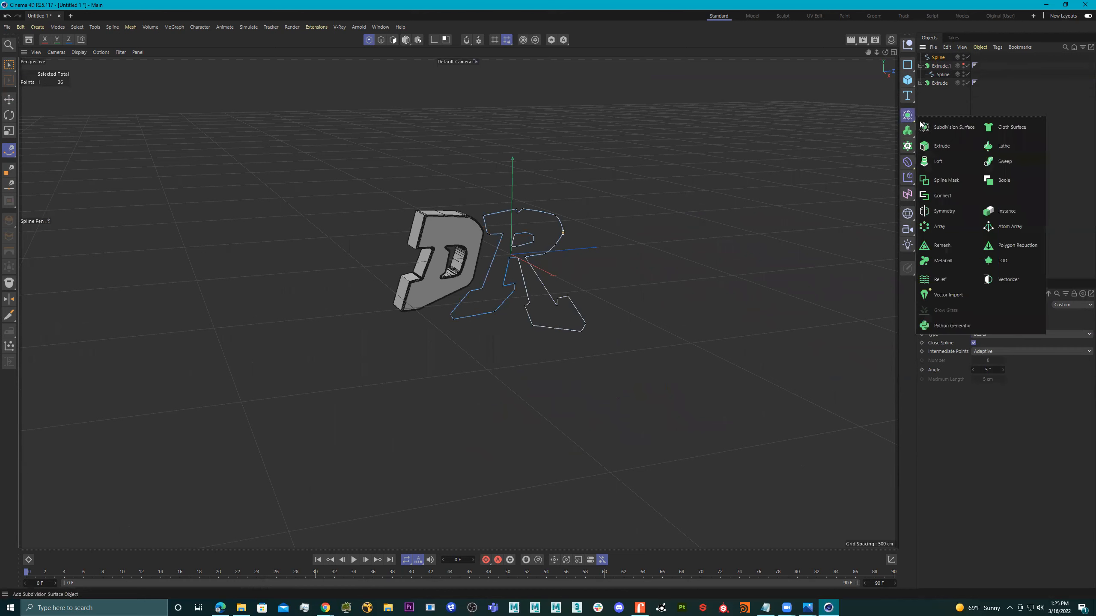
pyautogui.click(948, 146)
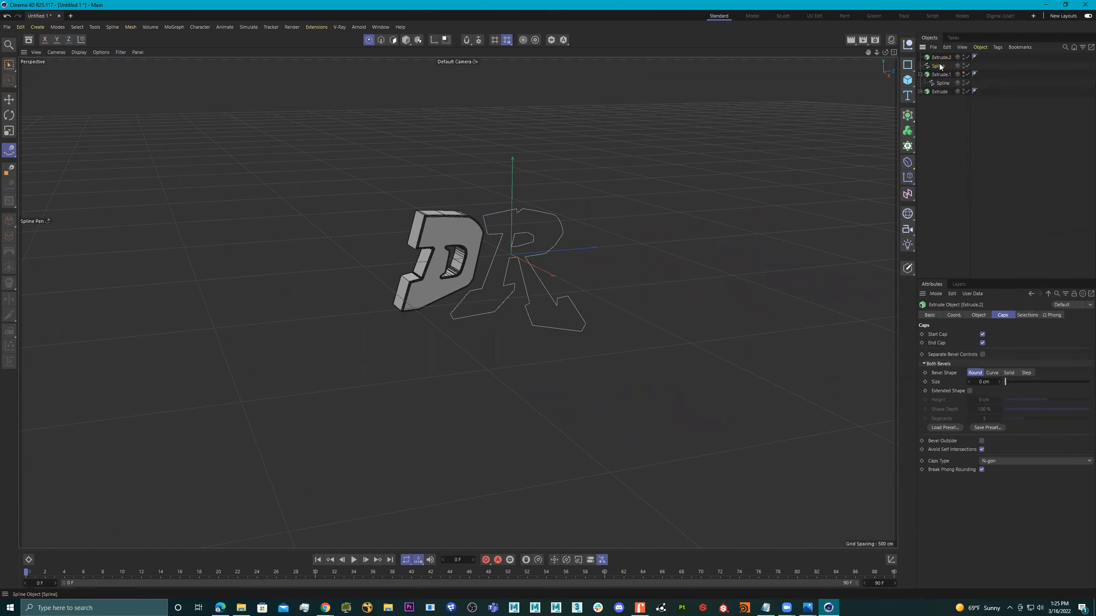
pyautogui.moveTo(938, 54); pyautogui.dragTo(939, 57)
pyautogui.scroll(10, 568, 214)
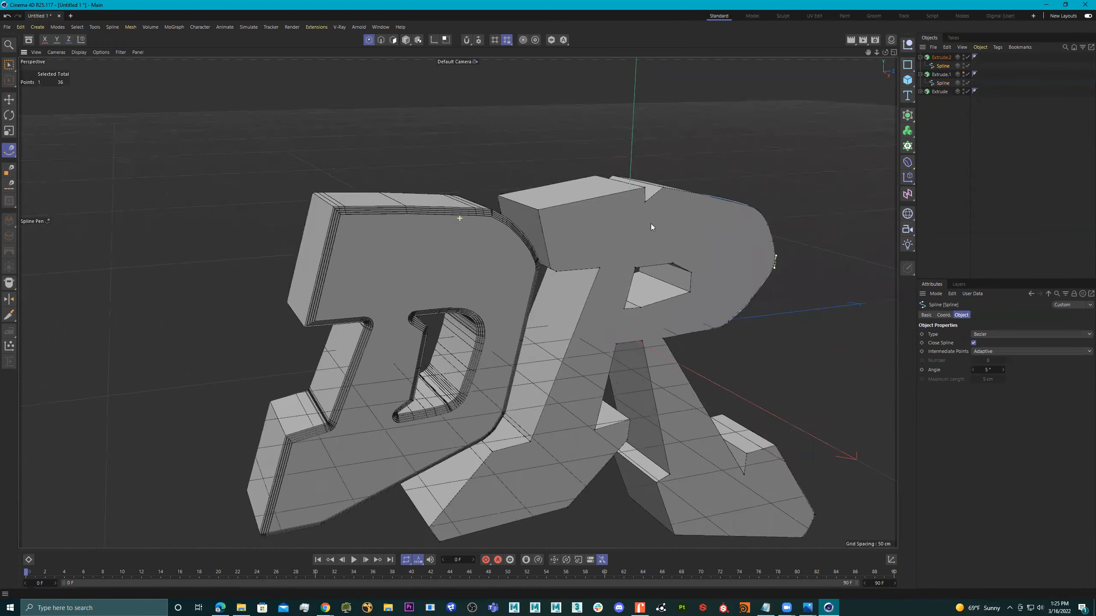
# - Give the R's extrude a round bevel with a size of 5.75 cm and 4 segments
pyautogui.keyDown('alt'); pyautogui.moveTo(574, 146); pyautogui.dragTo(547, 127, button='middle'); pyautogui.keyUp('alt')
pyautogui.keyDown('alt'); pyautogui.moveTo(572, 159); pyautogui.dragTo(701, 136); pyautogui.keyUp('alt')
pyautogui.click(942, 57)
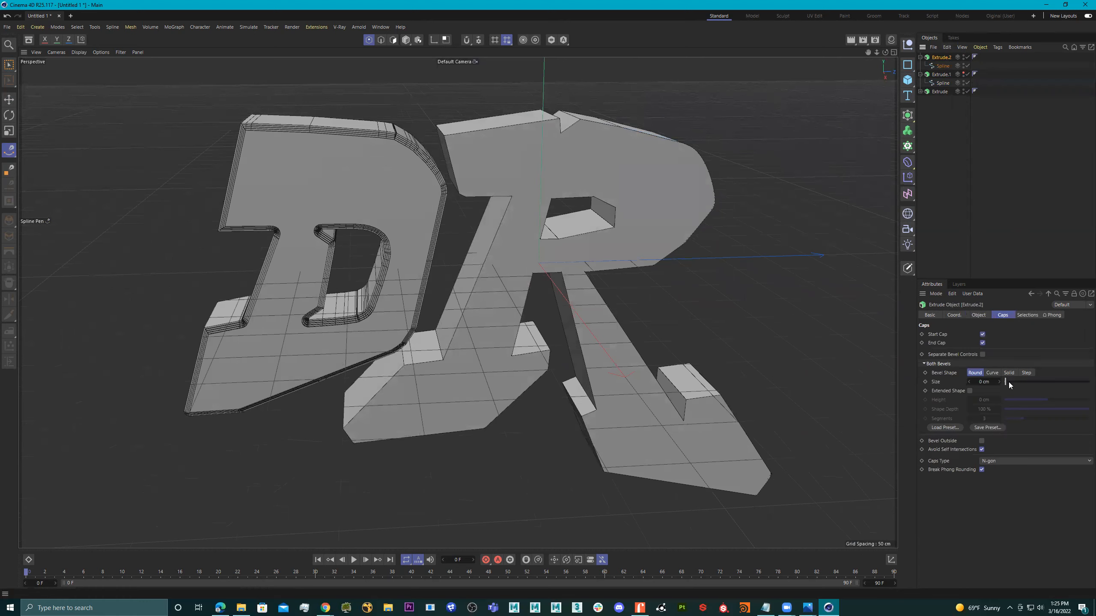
pyautogui.moveTo(1004, 383); pyautogui.dragTo(1010, 382)
pyautogui.keyDown('alt'); pyautogui.moveTo(655, 298); pyautogui.dragTo(590, 274); pyautogui.keyUp('alt')
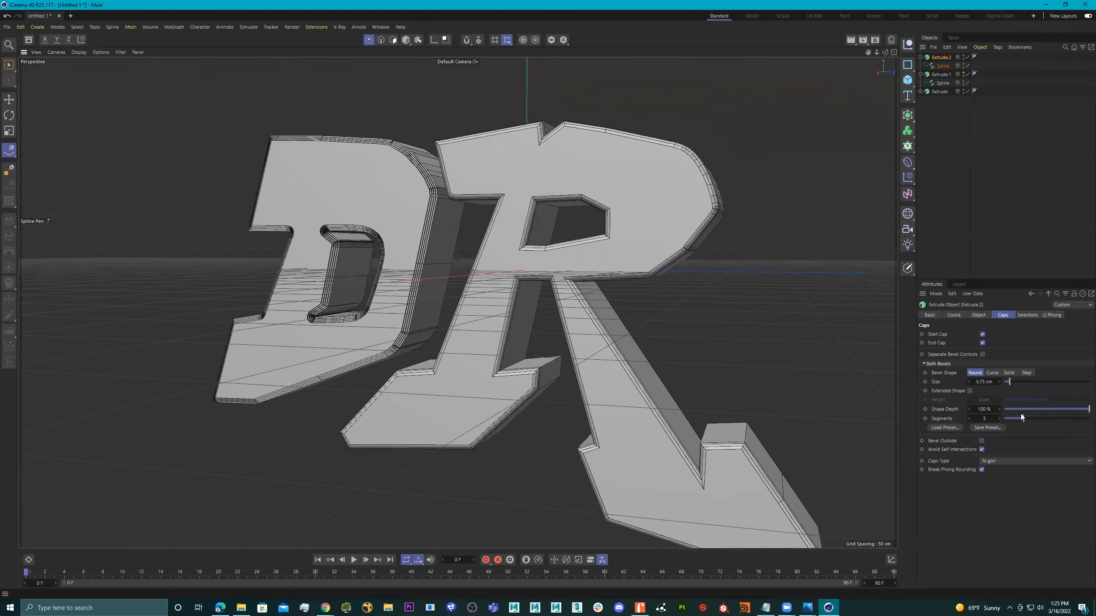
pyautogui.moveTo(1021, 419); pyautogui.dragTo(1037, 419)
pyautogui.keyDown('alt'); pyautogui.moveTo(681, 284); pyautogui.dragTo(618, 237); pyautogui.keyUp('alt')
pyautogui.moveTo(616, 251)
pyautogui.keyDown('alt'); pyautogui.mouseDown()
pyautogui.moveTo(637, 237)
pyautogui.moveTo(646, 245)
pyautogui.moveTo(605, 223)
pyautogui.moveTo(679, 249)
pyautogui.moveTo(615, 256)
pyautogui.moveTo(659, 264)
pyautogui.moveTo(642, 246)
pyautogui.moveTo(568, 229)
pyautogui.moveTo(625, 255)
pyautogui.mouseUp(); pyautogui.keyUp('alt')
# - Add a Text Spline containing the single letter A and view it in the right view
pyautogui.middleClick(625, 255)
pyautogui.middleClick(406, 377)
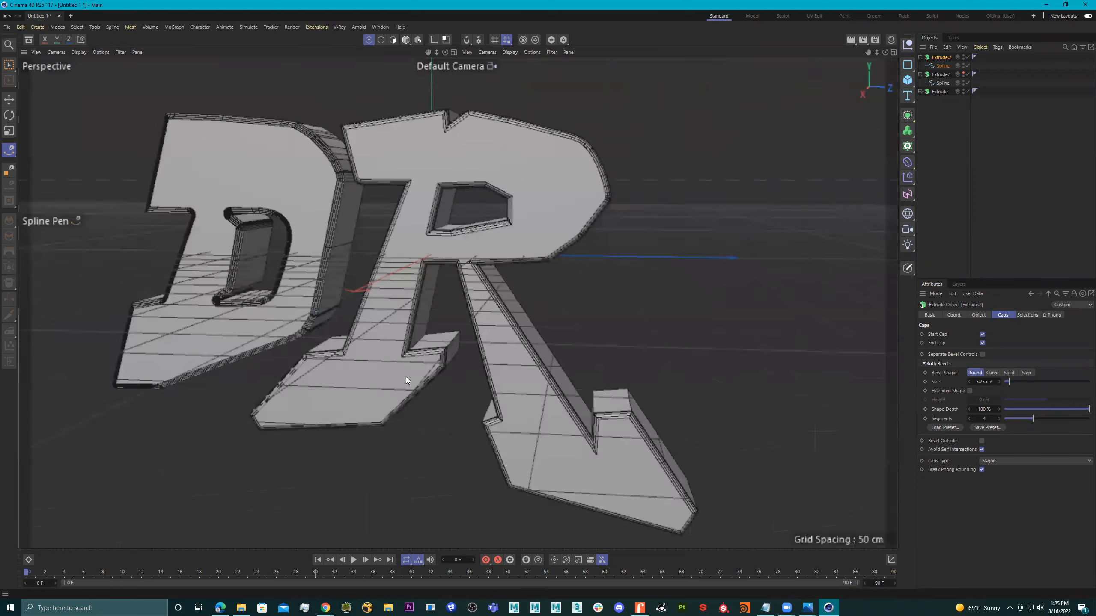
pyautogui.scroll(-6, 596, 339)
pyautogui.keyDown('alt'); pyautogui.moveTo(625, 332); pyautogui.dragTo(550, 331, button='middle'); pyautogui.keyUp('alt')
pyautogui.middleClick(552, 327)
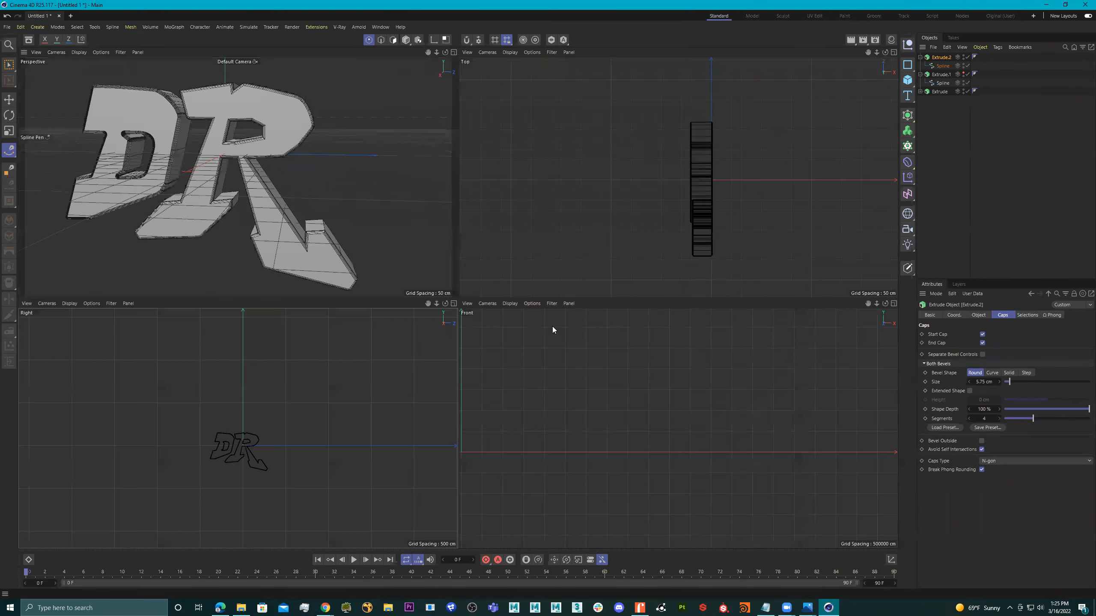
pyautogui.scroll(-3, 399, 205)
pyautogui.middleClick(377, 361)
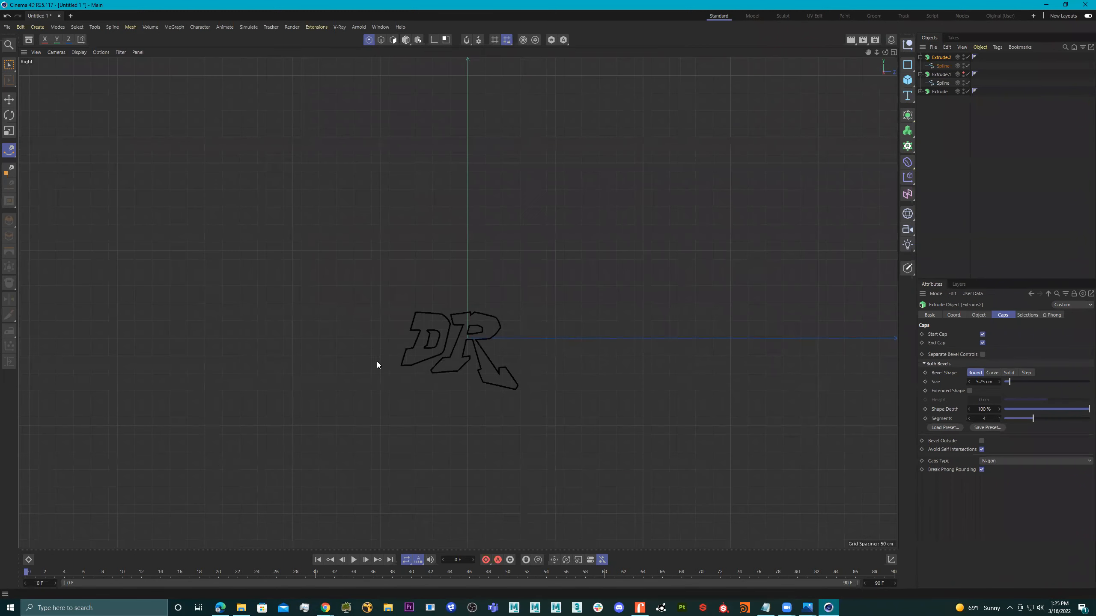
pyautogui.scroll(3, 541, 324)
pyautogui.click(908, 96)
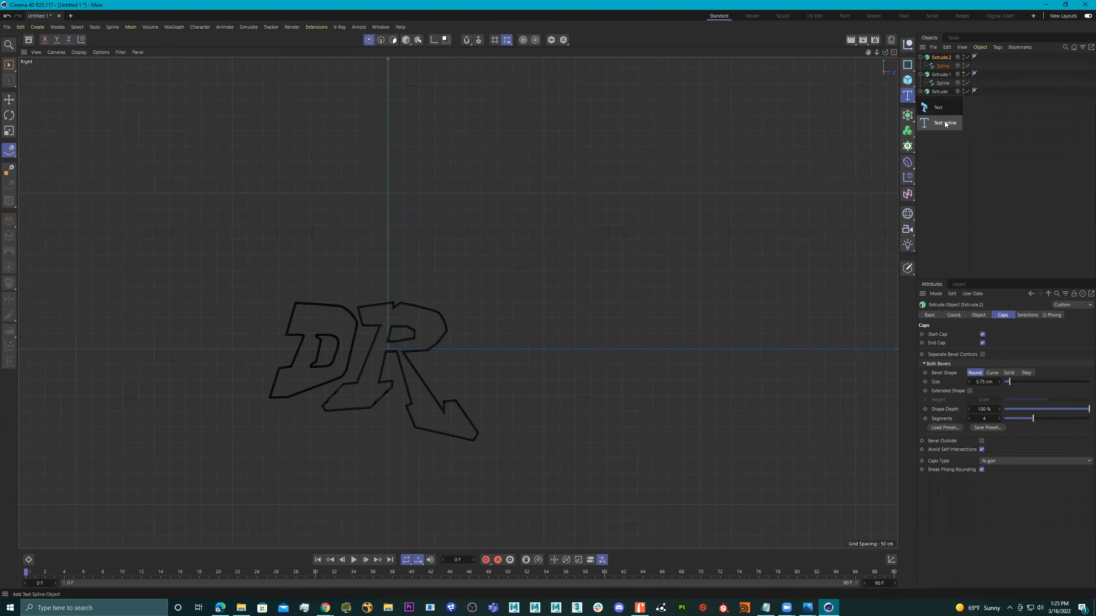
pyautogui.click(952, 124)
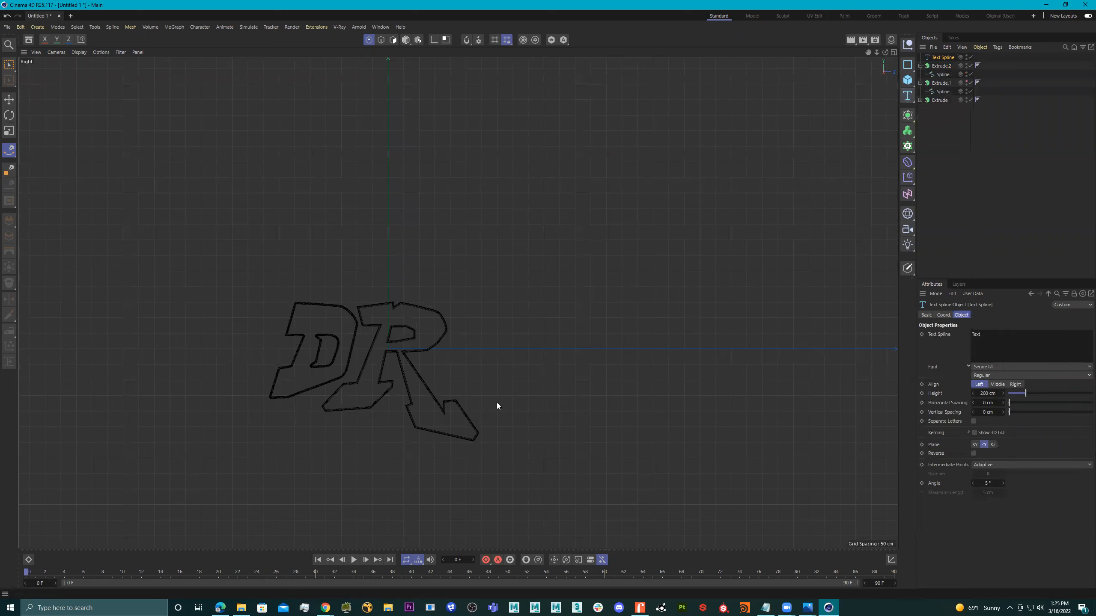
pyautogui.moveTo(1006, 339); pyautogui.dragTo(917, 338)
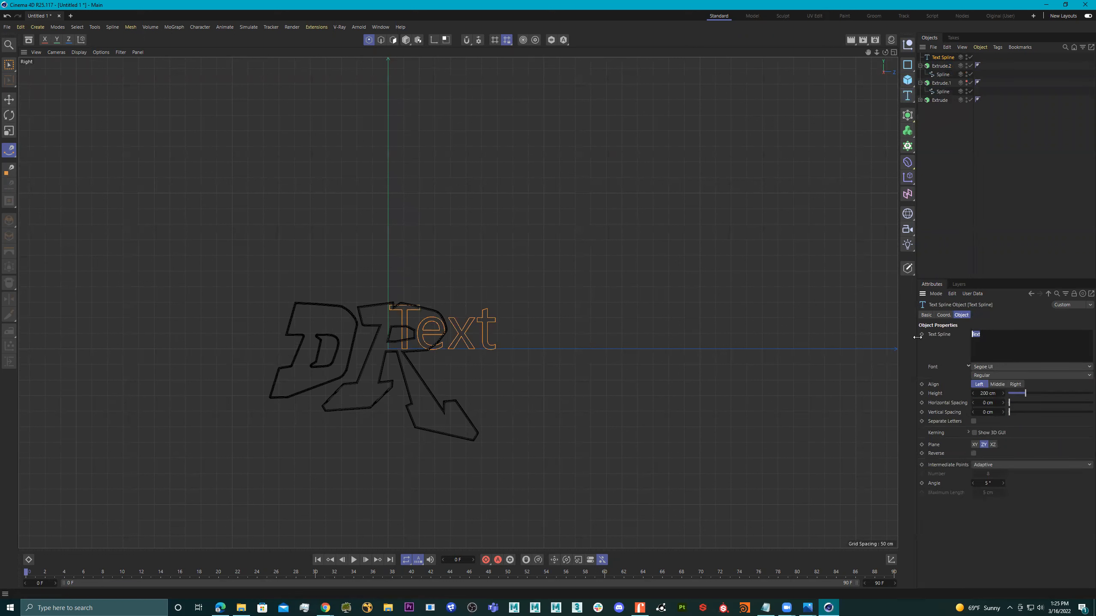
pyautogui.write('A')
pyautogui.scroll(6, 510, 341)
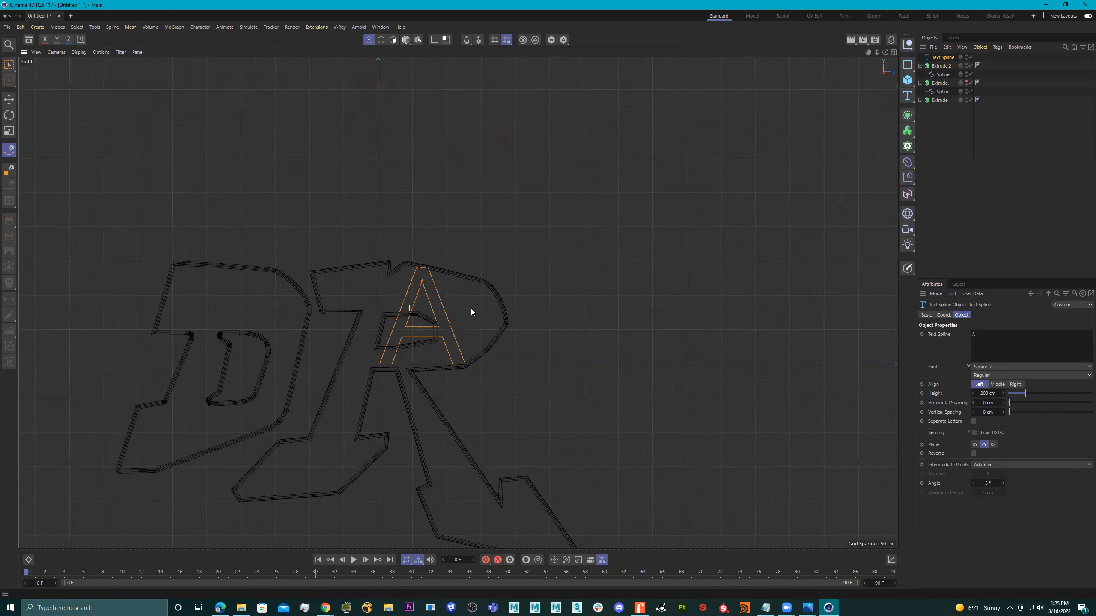
pyautogui.keyDown('alt'); pyautogui.moveTo(561, 345); pyautogui.dragTo(489, 287, button='middle'); pyautogui.keyUp('alt')
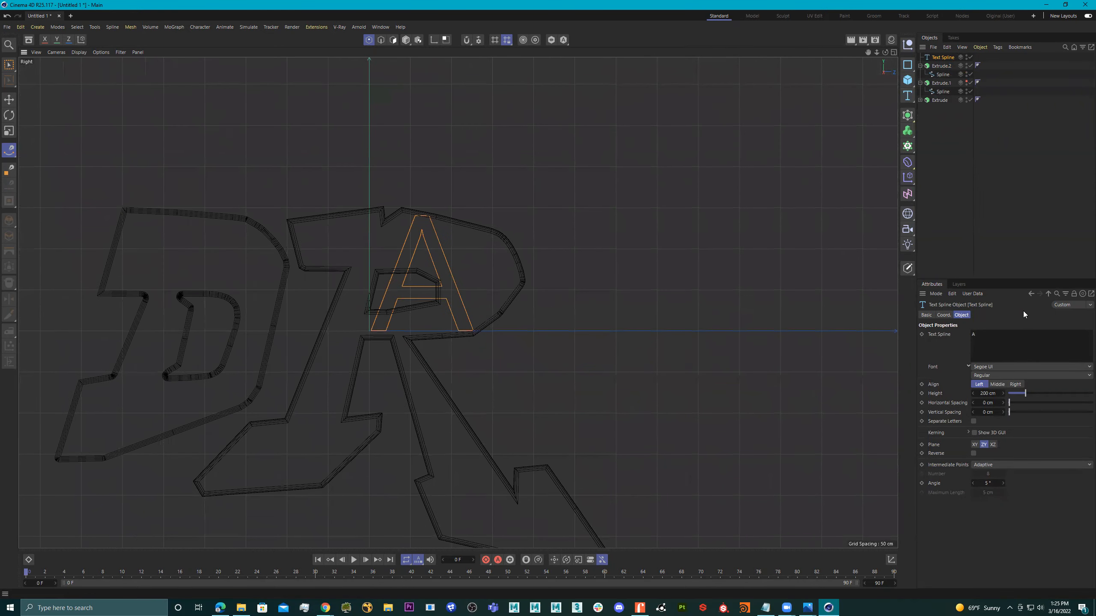
# - Move the letter A beside the R by setting its position to Y -65 cm and Z 204 cm
pyautogui.click(925, 316)
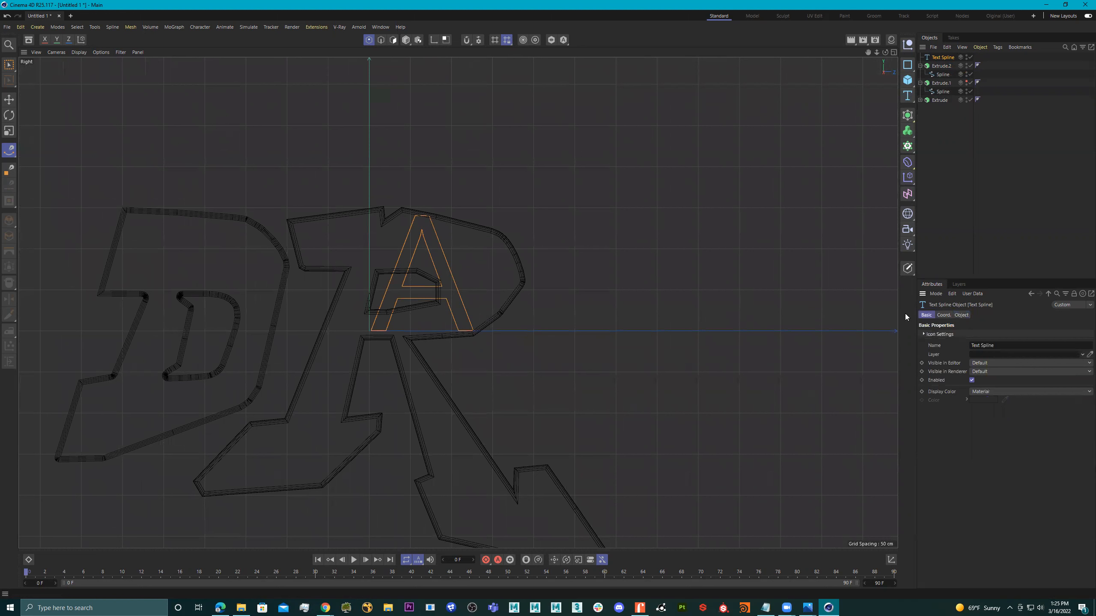
pyautogui.click(944, 315)
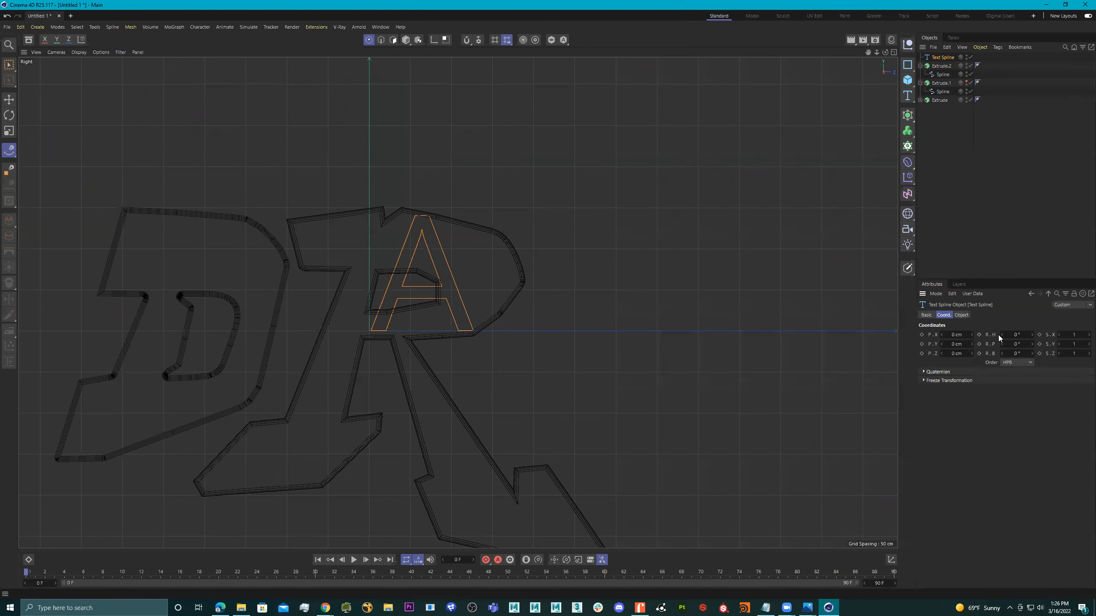
pyautogui.moveTo(1002, 336); pyautogui.dragTo(1027, 354)
pyautogui.hotkey('ctrl', 'z')
pyautogui.hotkey('ctrl', 'z')
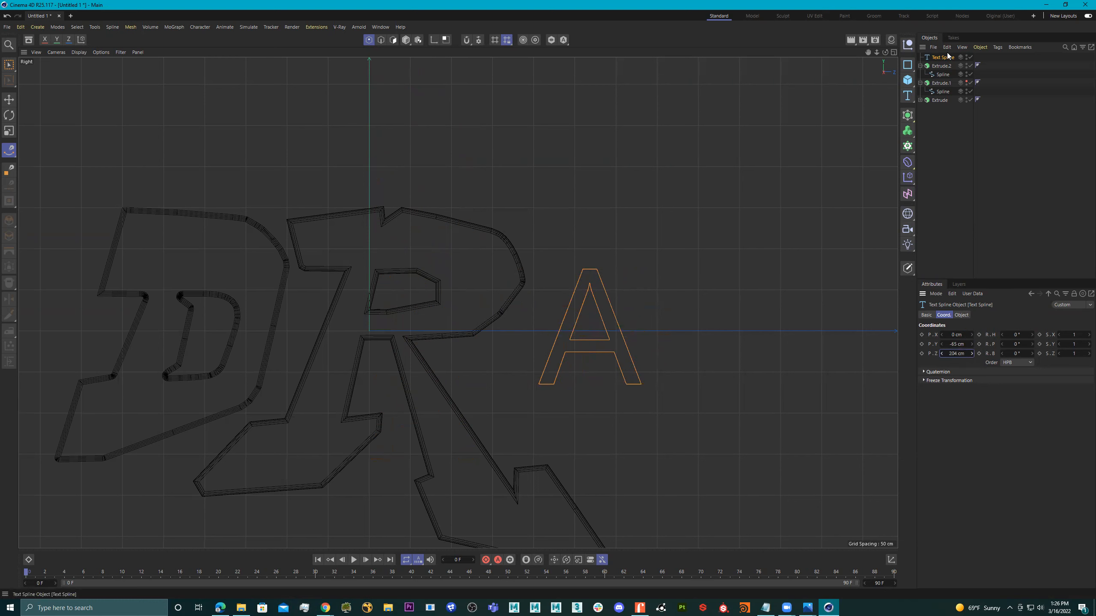
# - Try the Xenogears font on the letter A and compare it with the D and R outlines
pyautogui.click(968, 315)
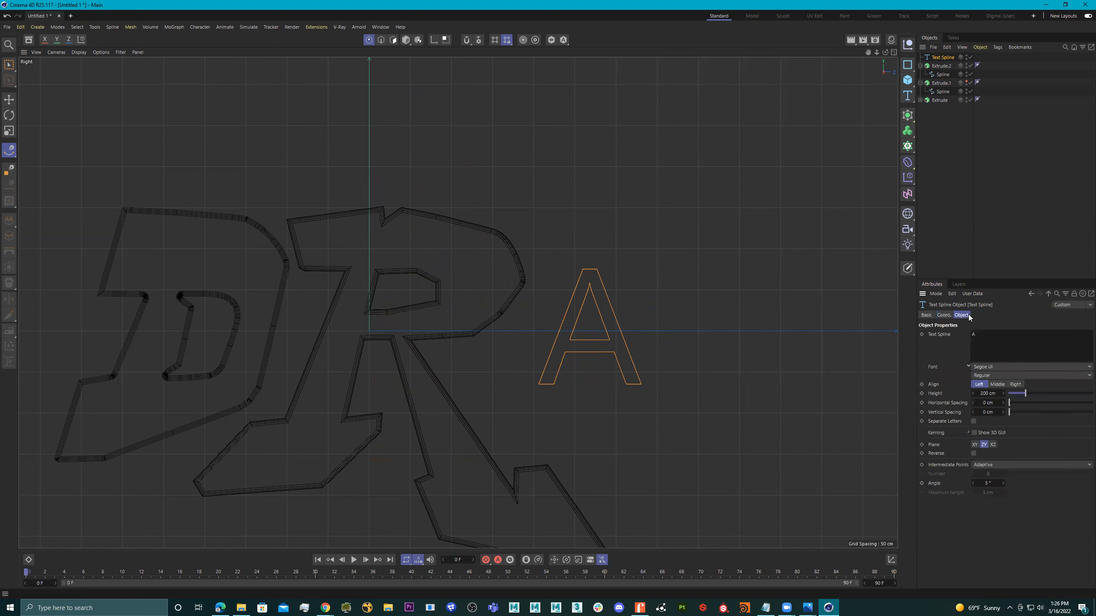
pyautogui.click(1012, 366)
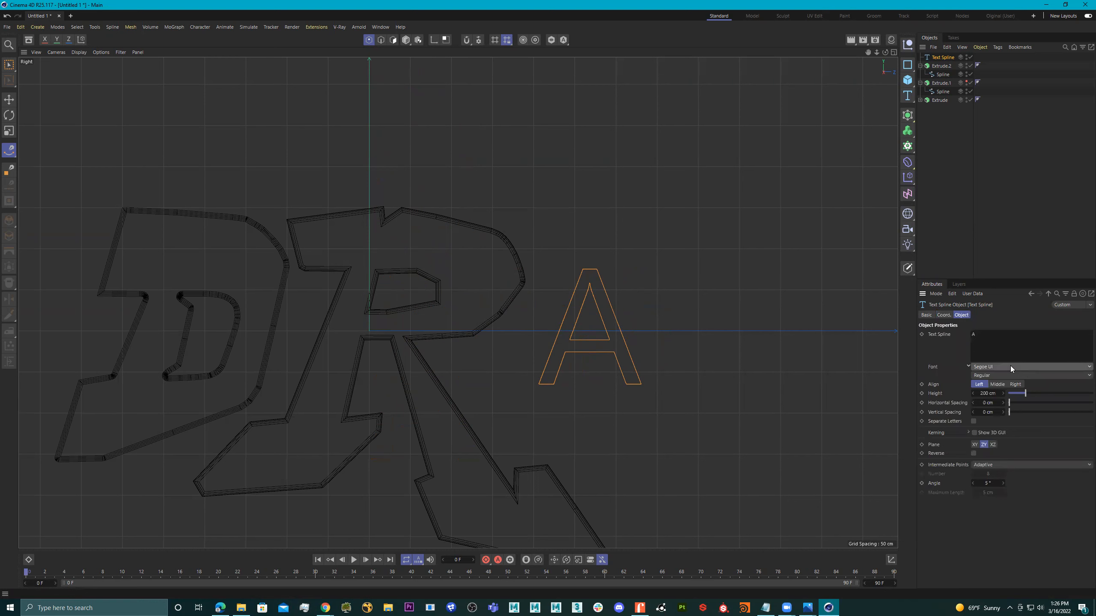
pyautogui.click(992, 379)
pyautogui.click(1010, 365)
pyautogui.scroll(15, 1061, 130)
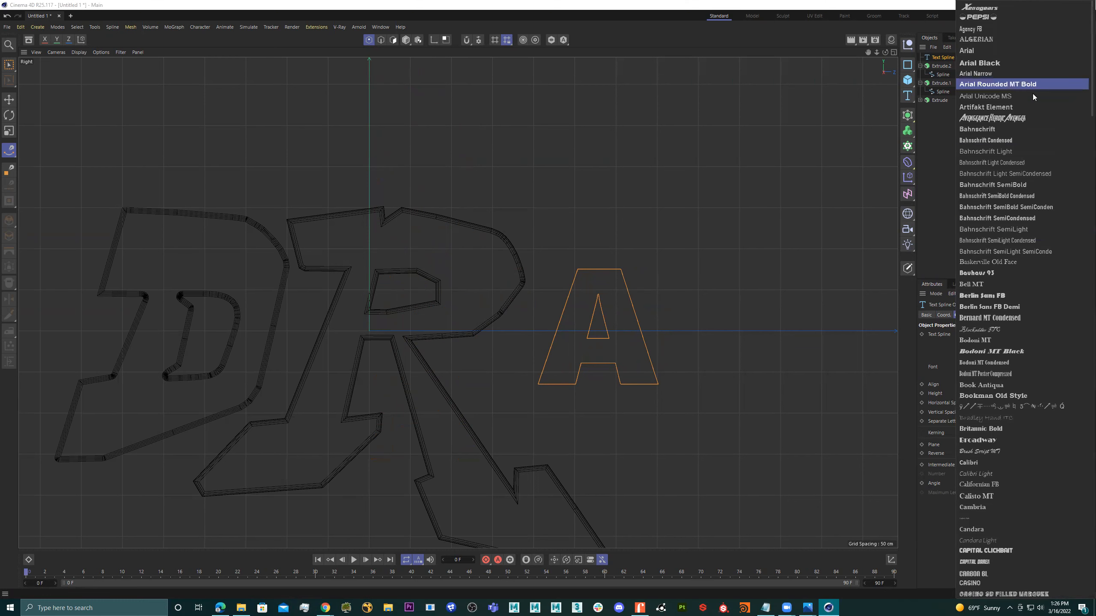
pyautogui.click(1000, 13)
pyautogui.scroll(-3, 724, 257)
pyautogui.scroll(-3, 721, 261)
pyautogui.scroll(2, 634, 271)
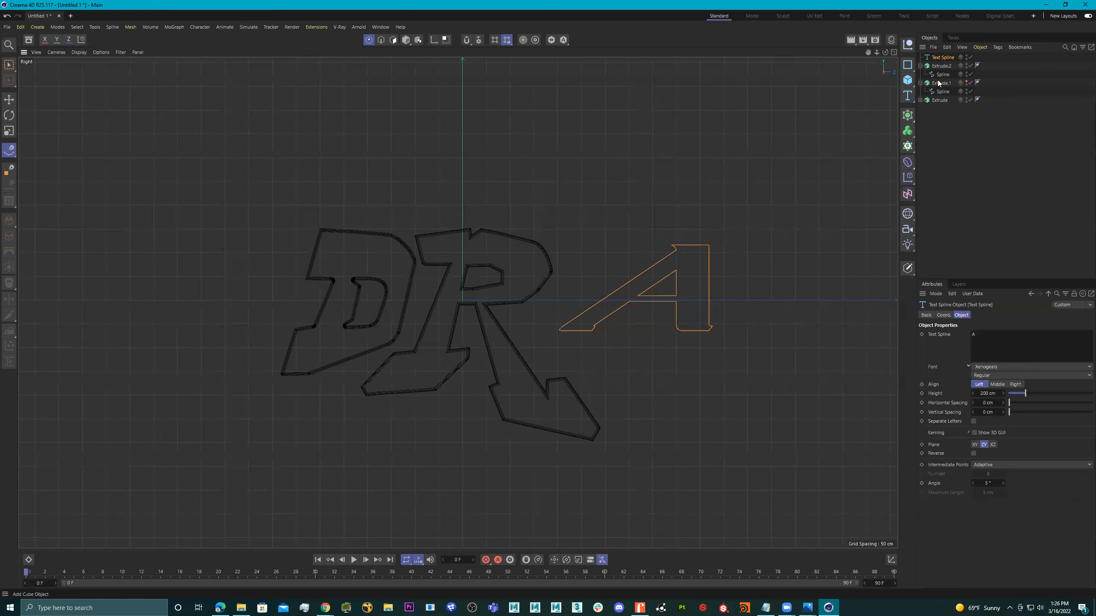
# - Try the PEPSI, Bodoni MT Black and Broadway fonts on the letter A
pyautogui.click(1006, 366)
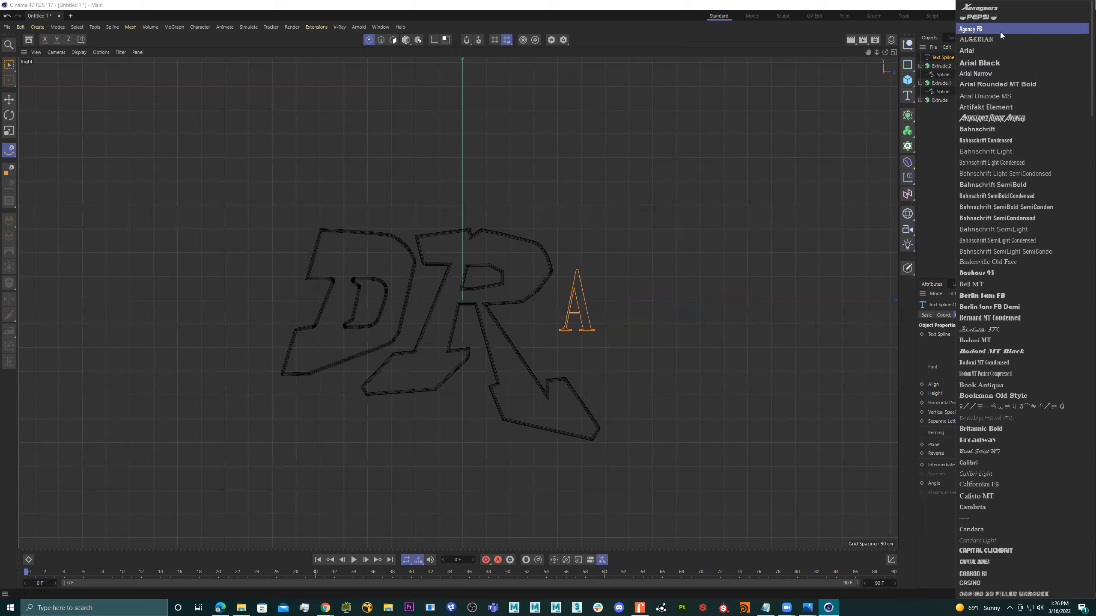
pyautogui.click(988, 17)
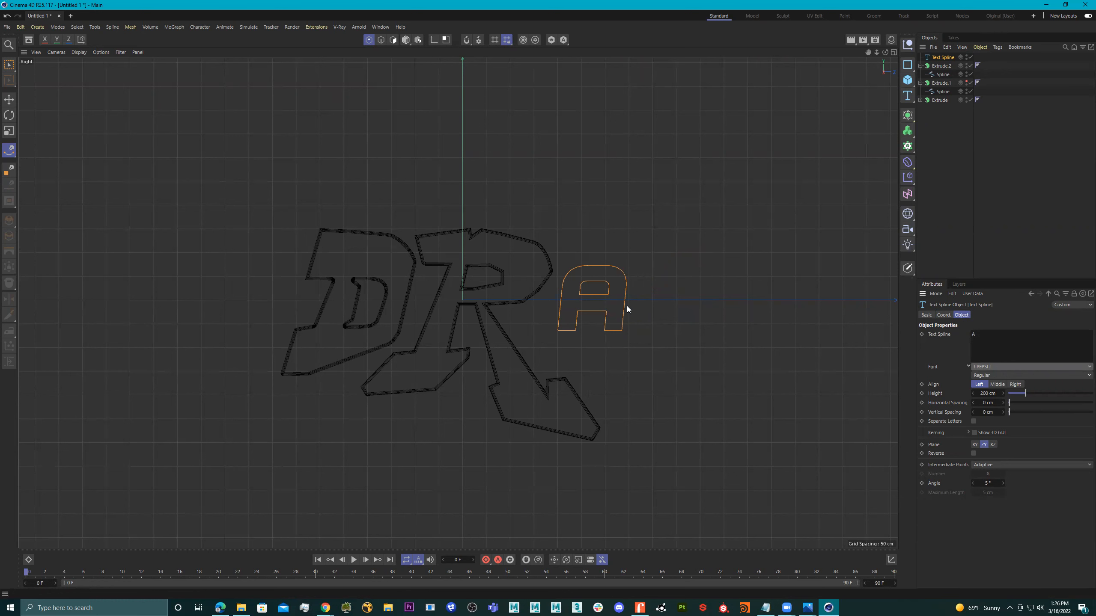
pyautogui.click(1007, 367)
pyautogui.click(1007, 353)
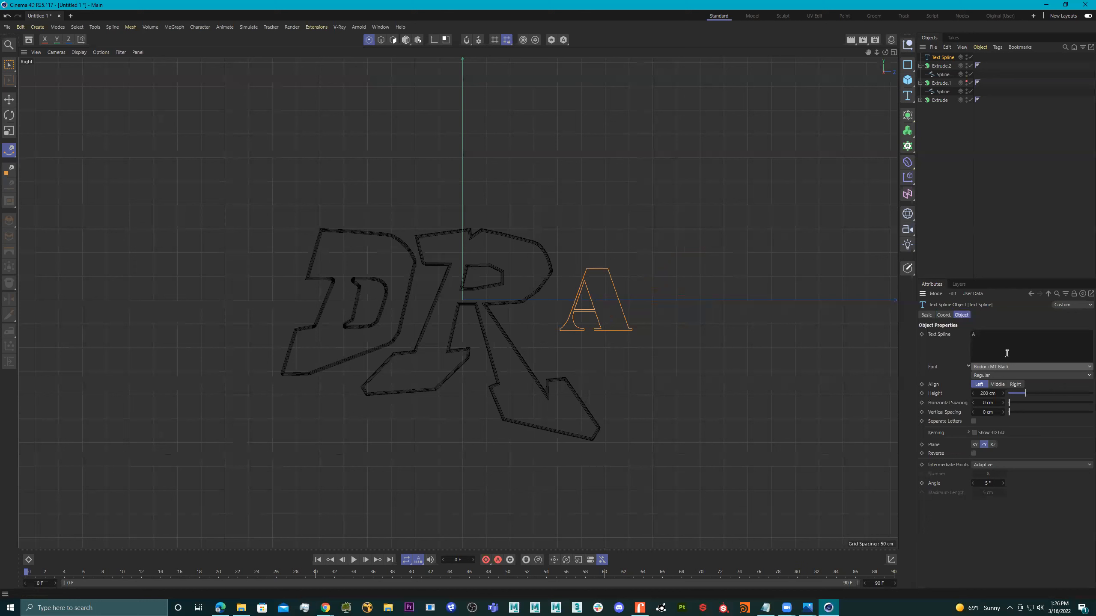
pyautogui.click(1006, 368)
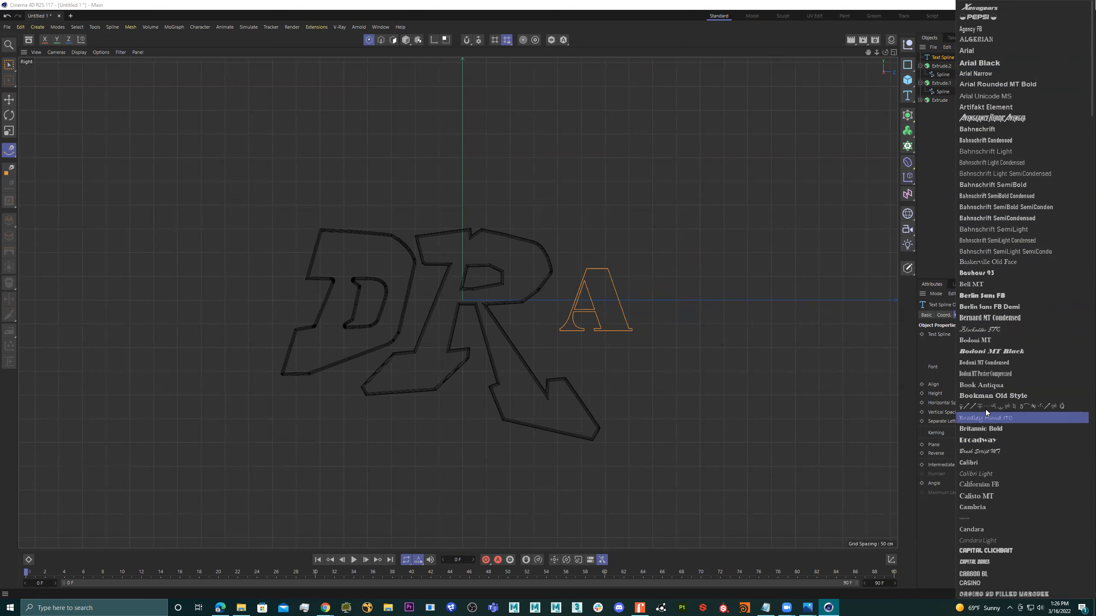
pyautogui.click(998, 439)
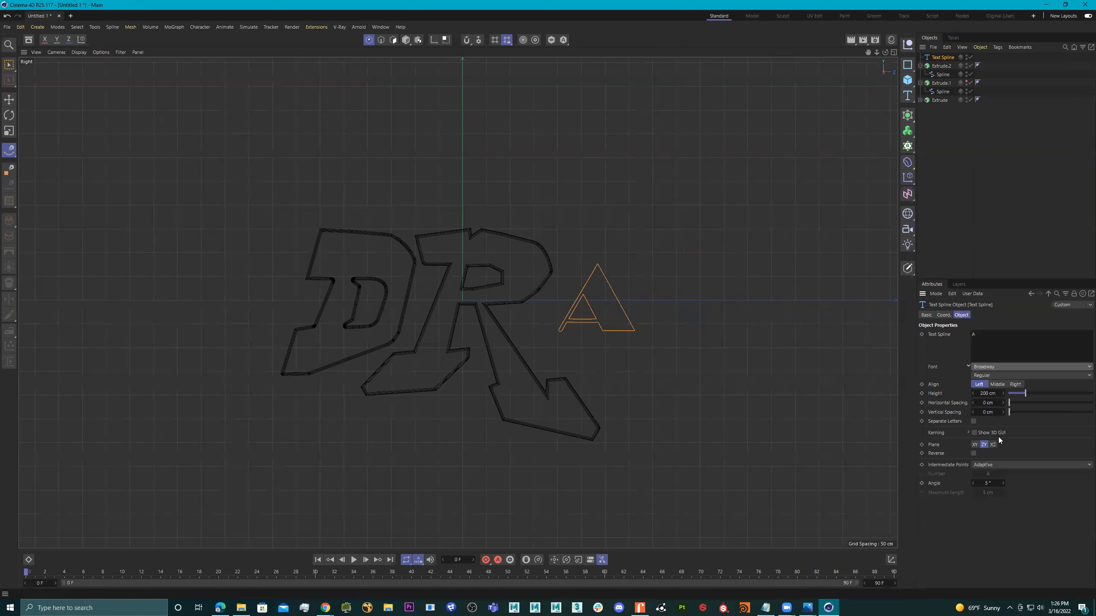
# - Try the Capital Clickbait, Carbon BL and Charlie Brown M54 fonts on the letter A
pyautogui.click(1010, 365)
pyautogui.click(1020, 473)
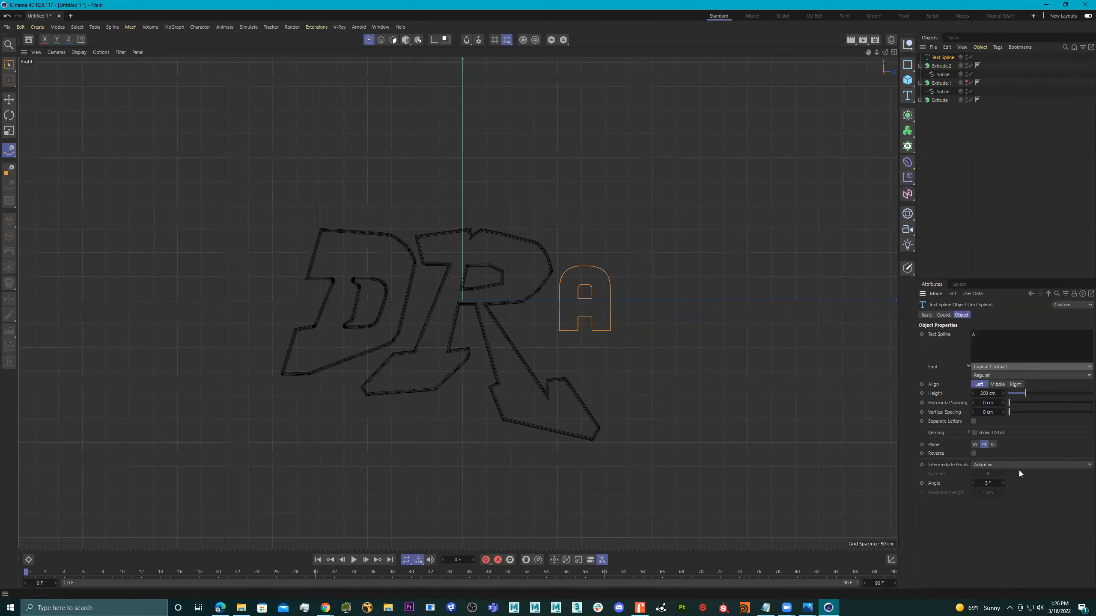
pyautogui.click(1025, 368)
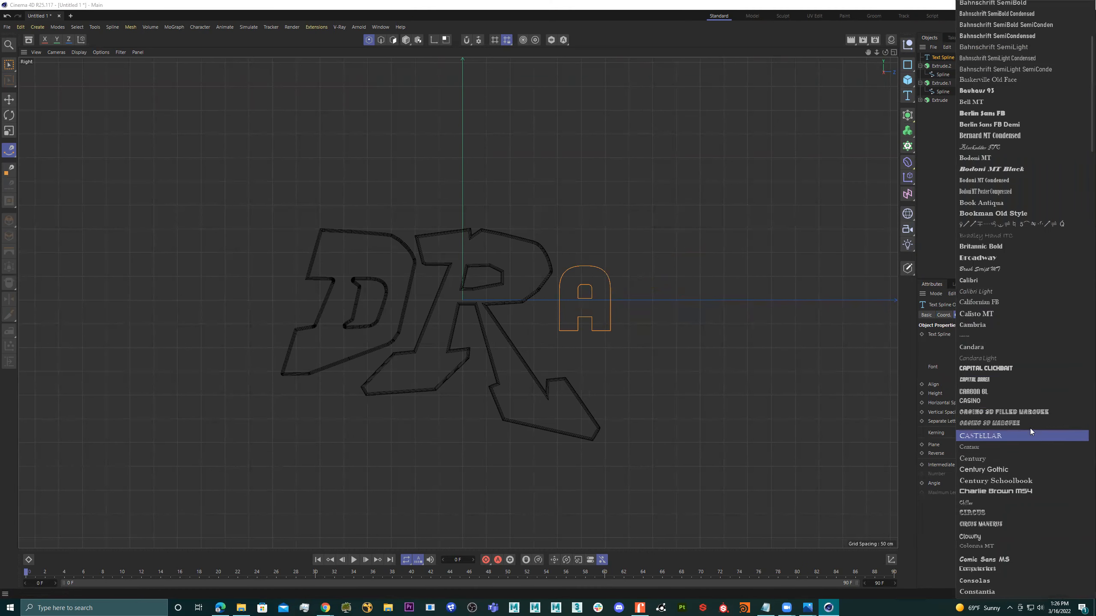
pyautogui.click(994, 379)
pyautogui.click(1010, 367)
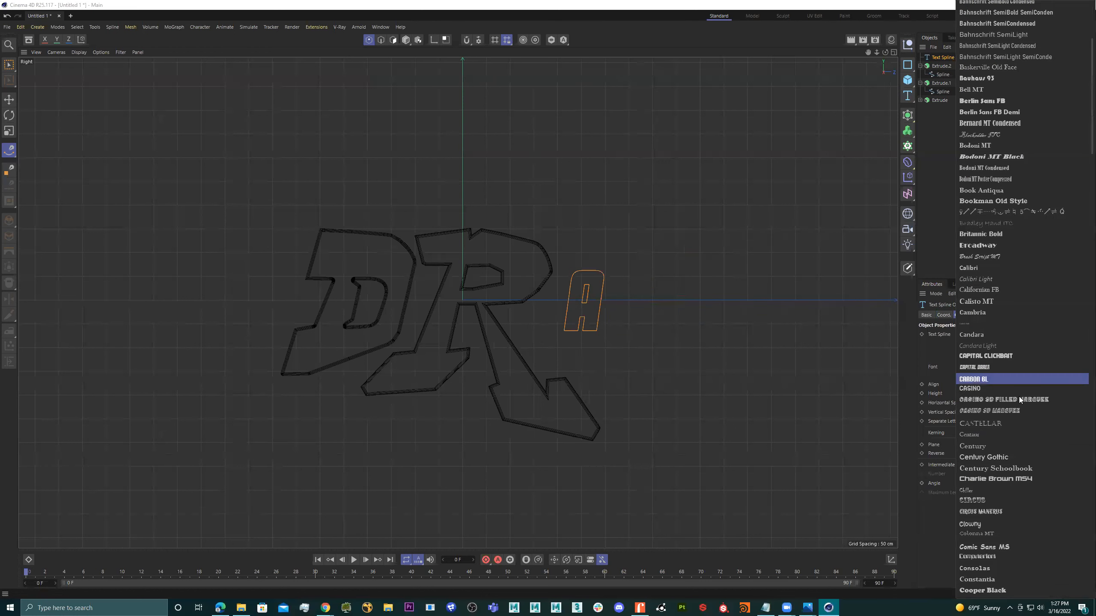
pyautogui.click(1027, 477)
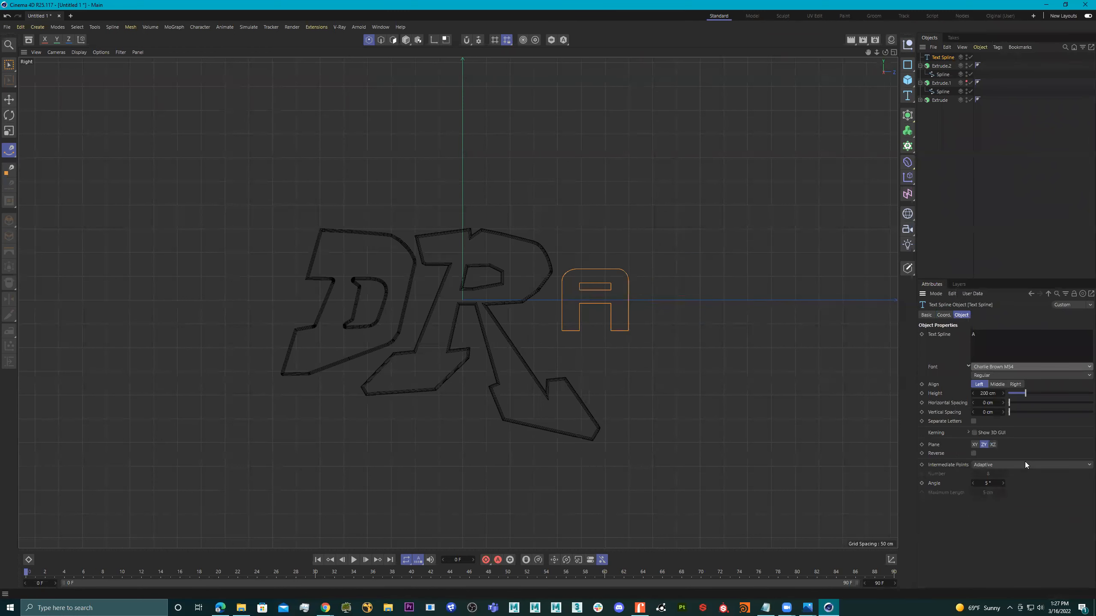
# - Try Cotton Butter on the letter A, and set its font to the angular, slanted Equalize
pyautogui.click(1039, 365)
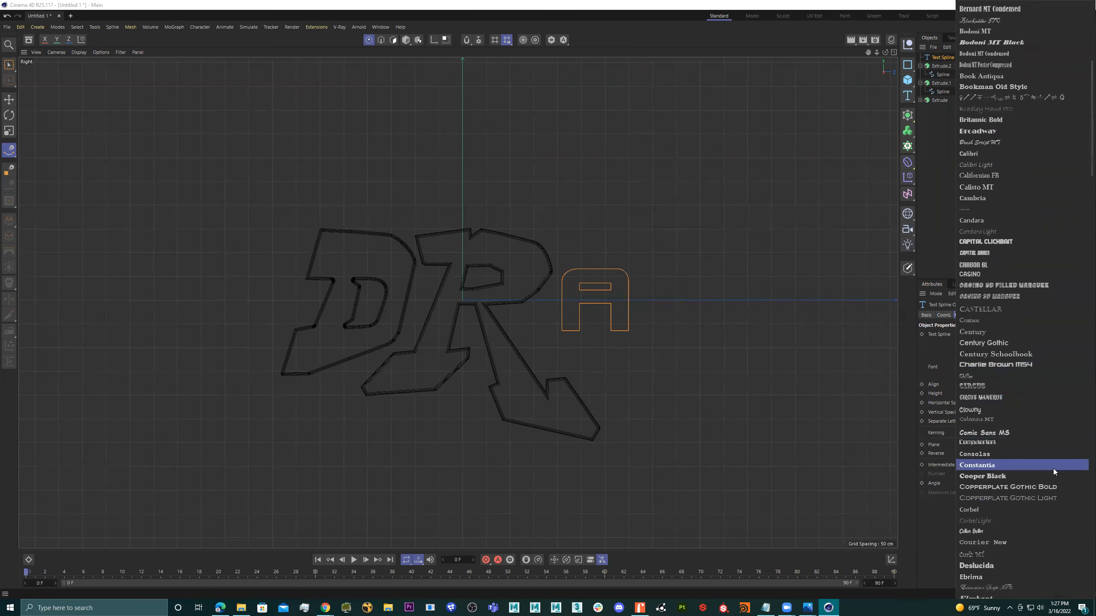
pyautogui.click(1012, 427)
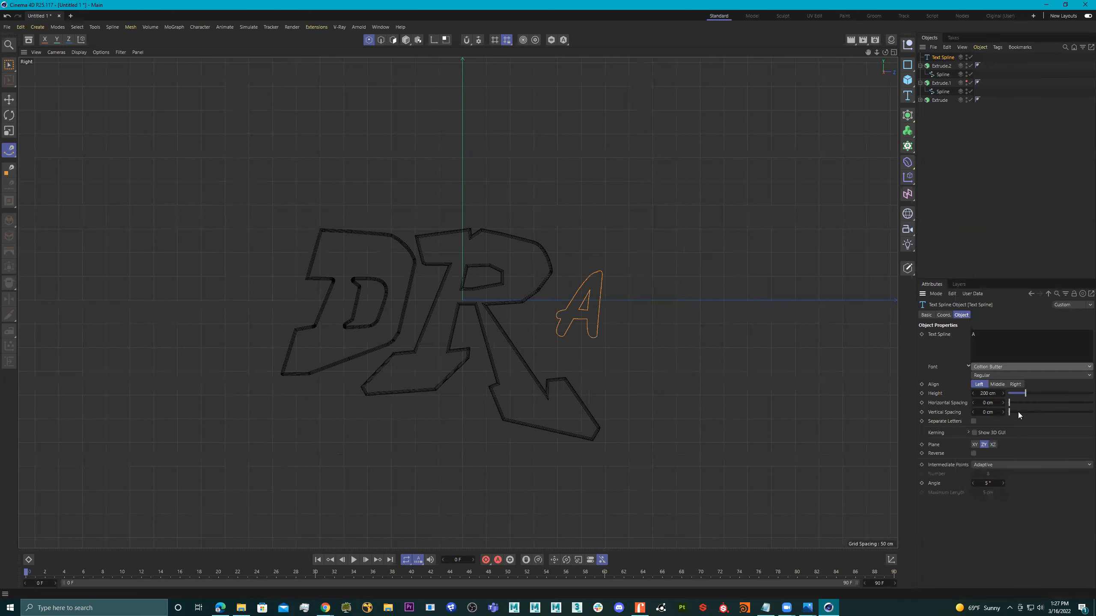
pyautogui.click(1028, 366)
pyautogui.click(1031, 454)
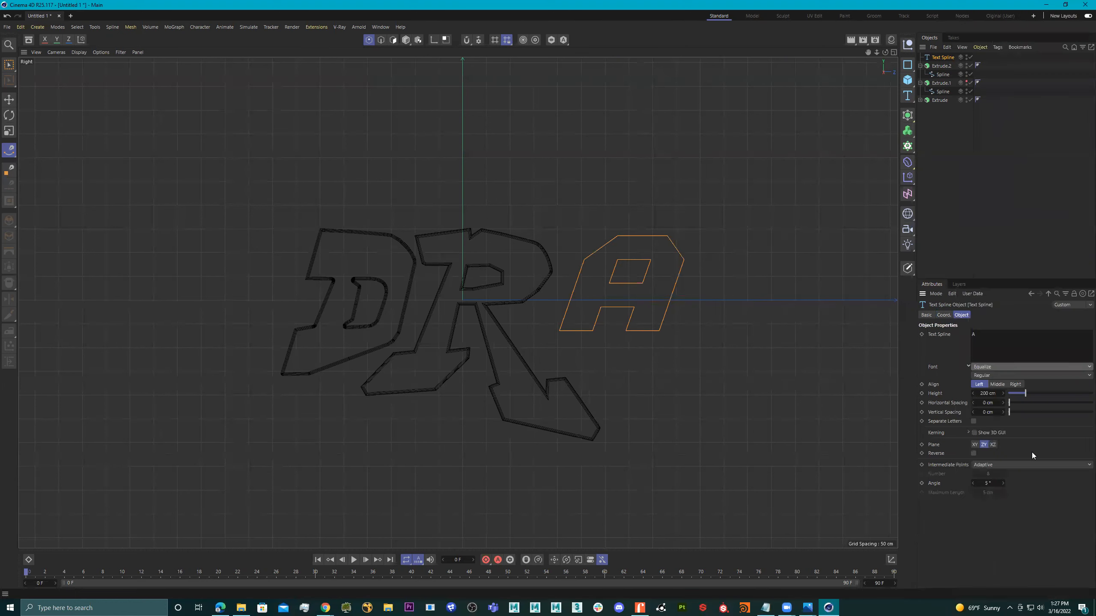
# - Try the Fake News and Kristen ITC fonts on the letter A
pyautogui.click(1034, 368)
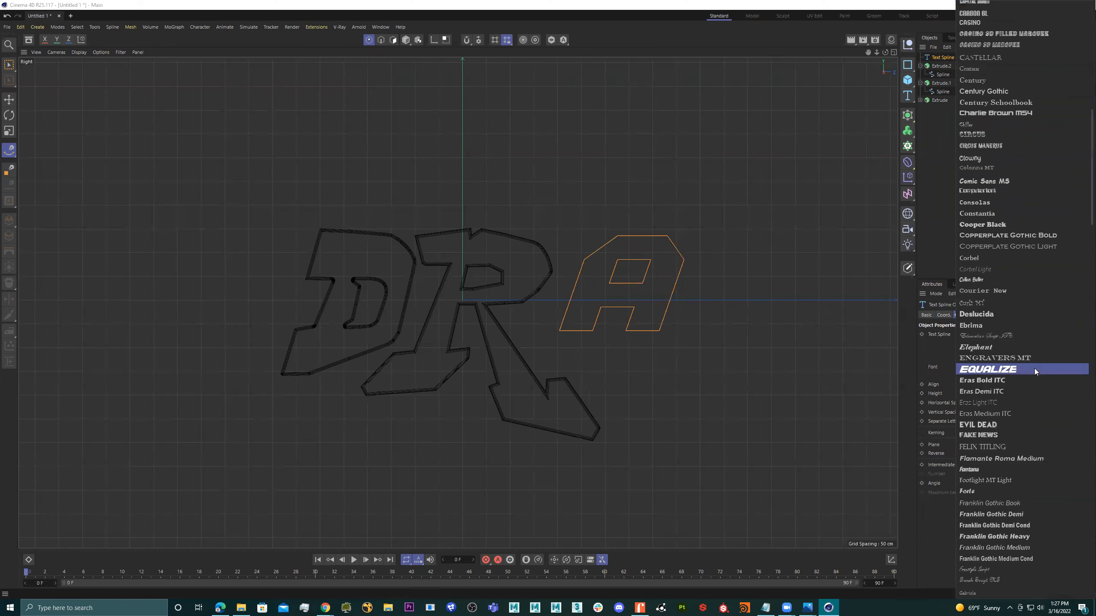
pyautogui.click(1025, 439)
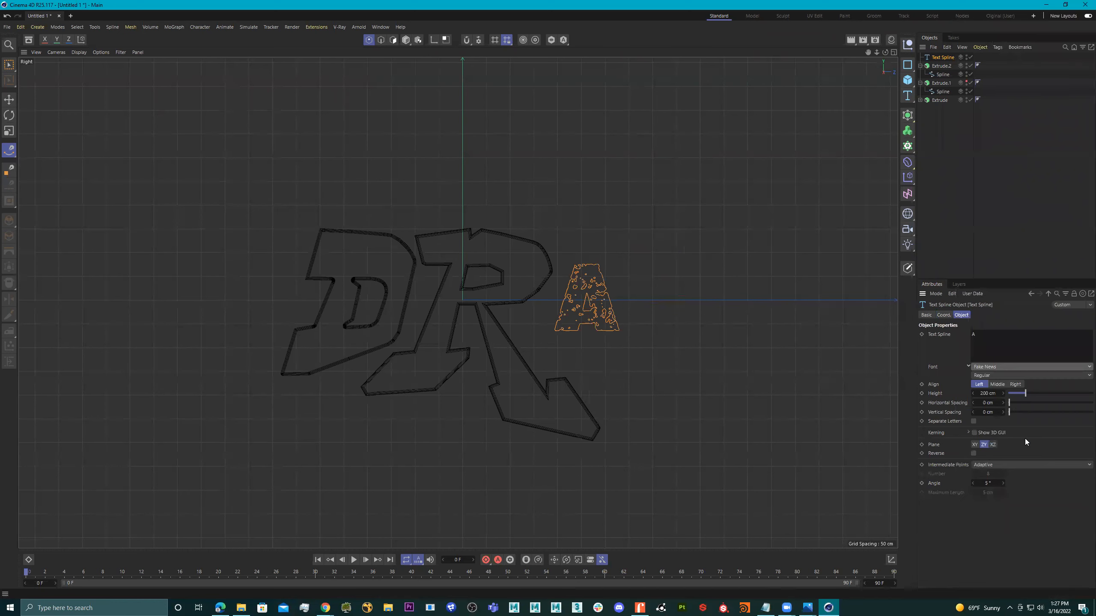
pyautogui.click(1021, 366)
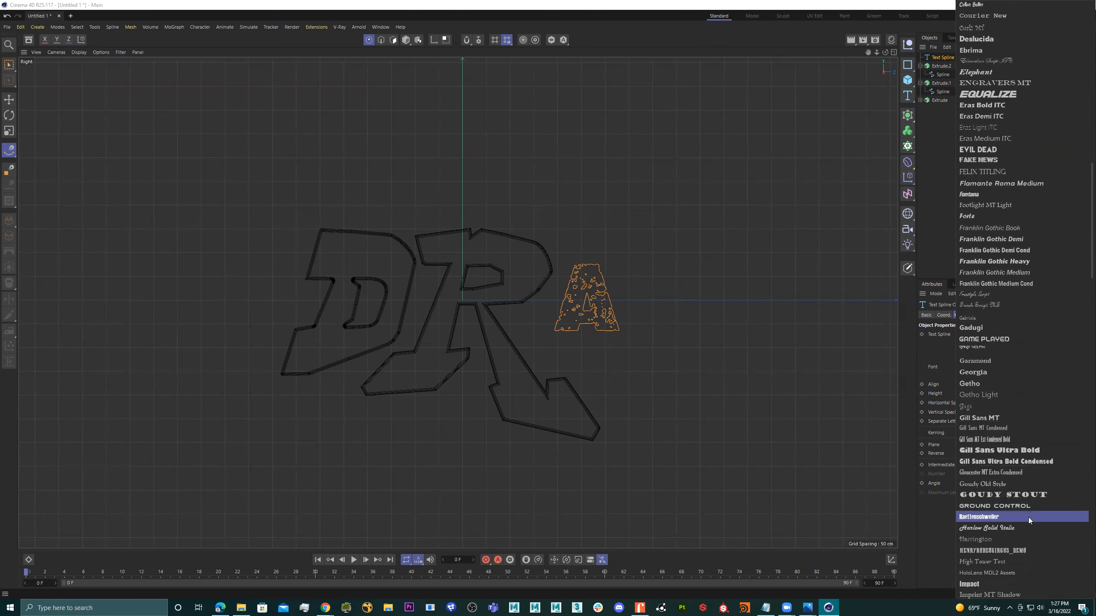
pyautogui.scroll(-4, 1037, 501)
pyautogui.scroll(-3, 1037, 502)
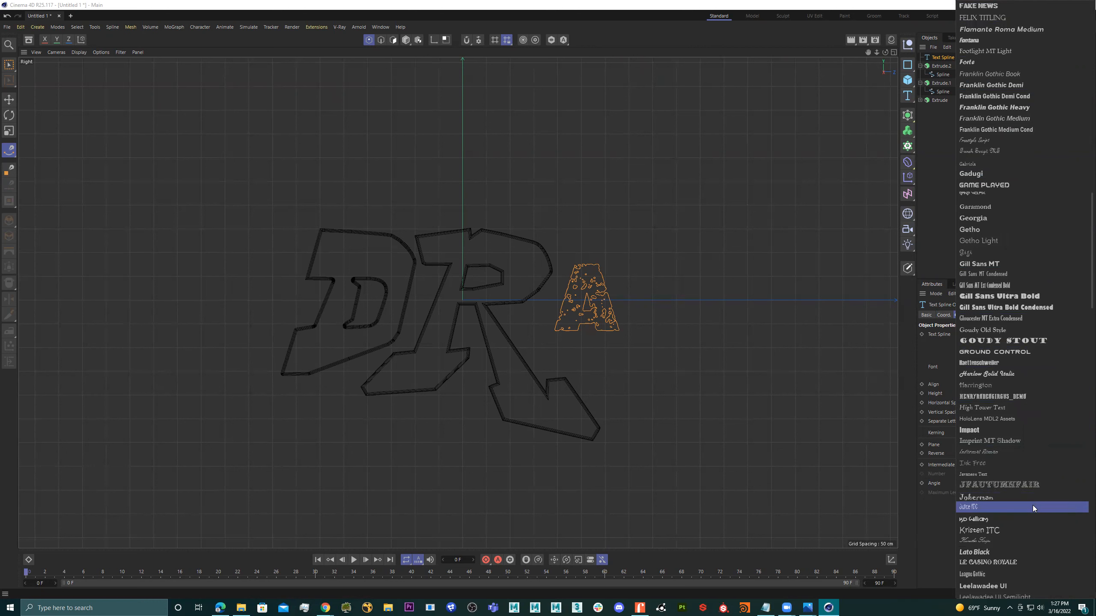
pyautogui.click(1018, 531)
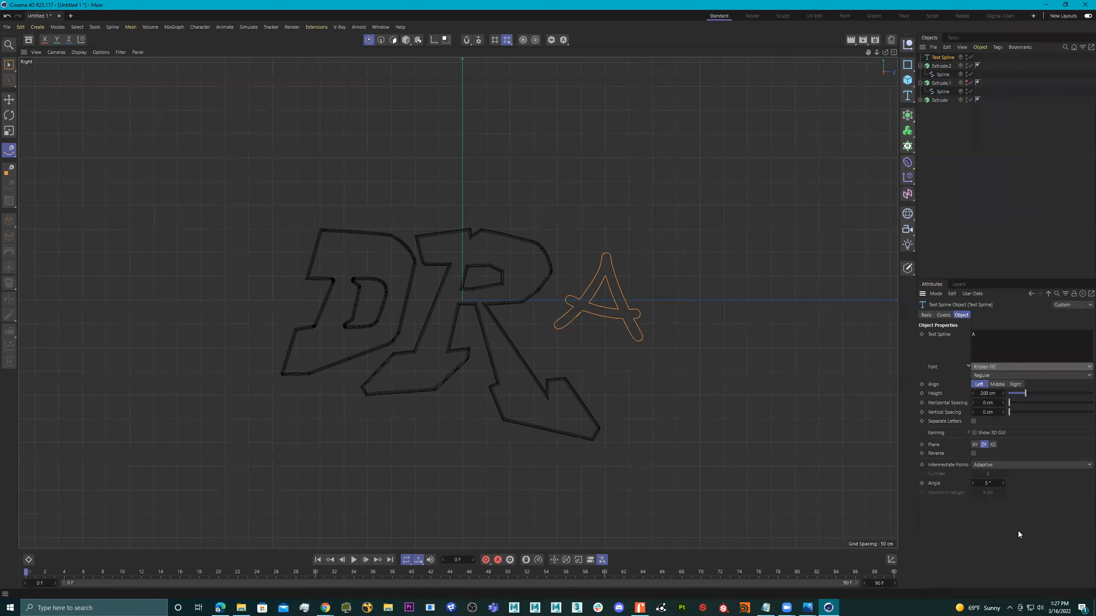
# - Try the MV Boli, Segoe Script and Whiskey Bravo Victor Expanded fonts on the letter A
pyautogui.click(1027, 368)
pyautogui.scroll(-9, 1050, 492)
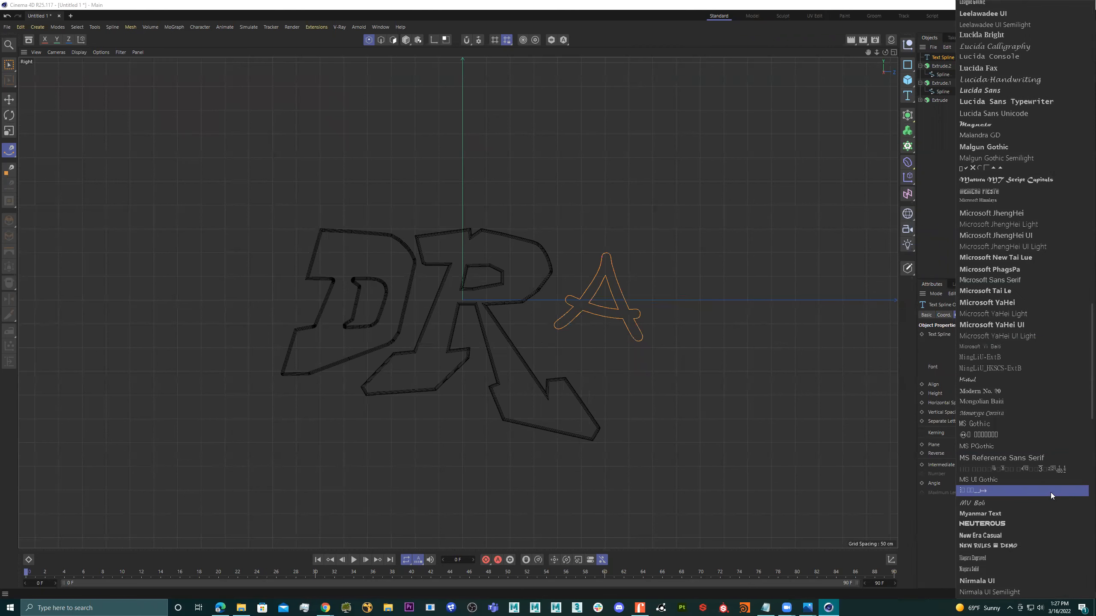
pyautogui.scroll(-2, 1050, 493)
pyautogui.click(1019, 450)
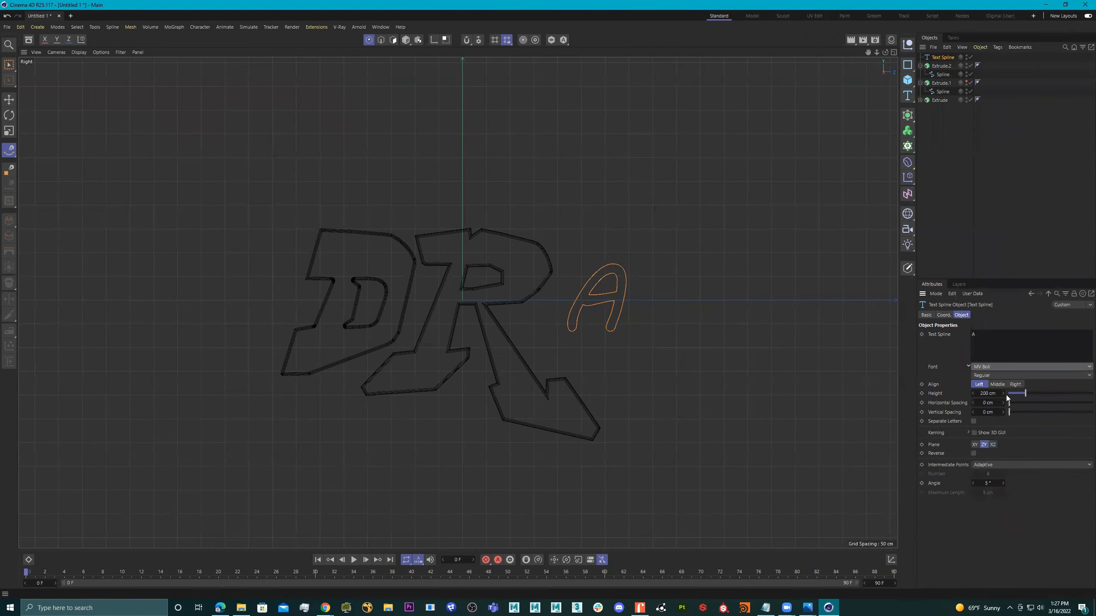
pyautogui.click(1018, 369)
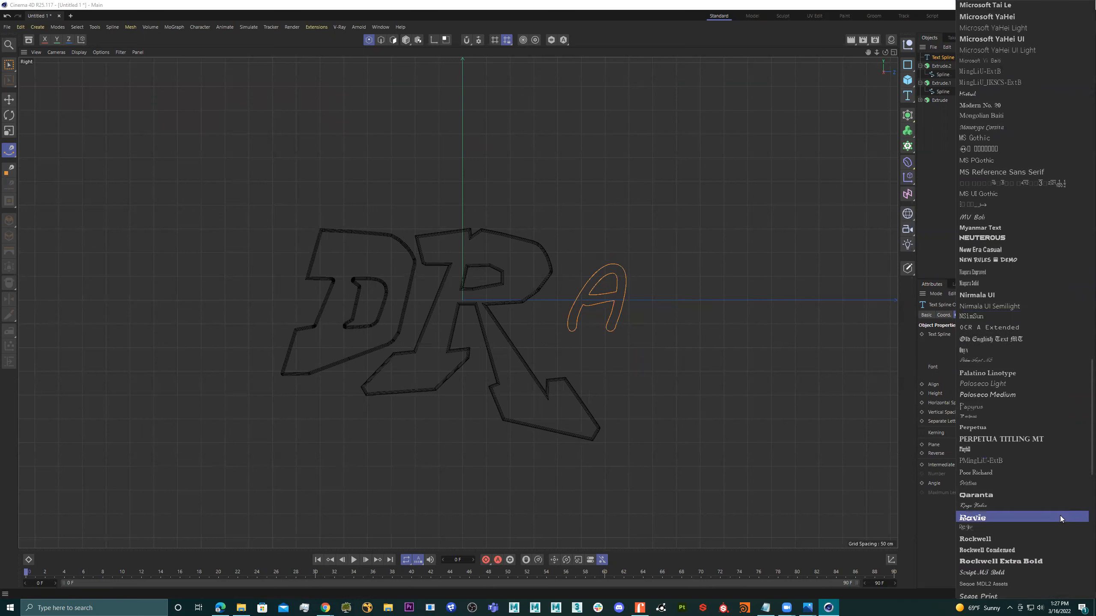
pyautogui.scroll(-5, 1055, 505)
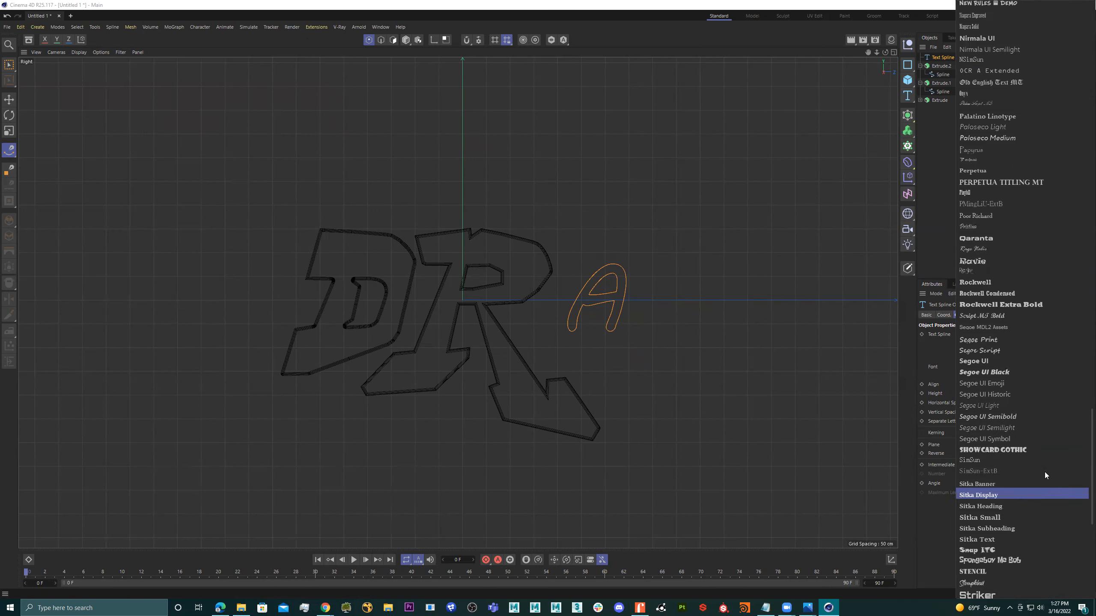
pyautogui.click(1009, 358)
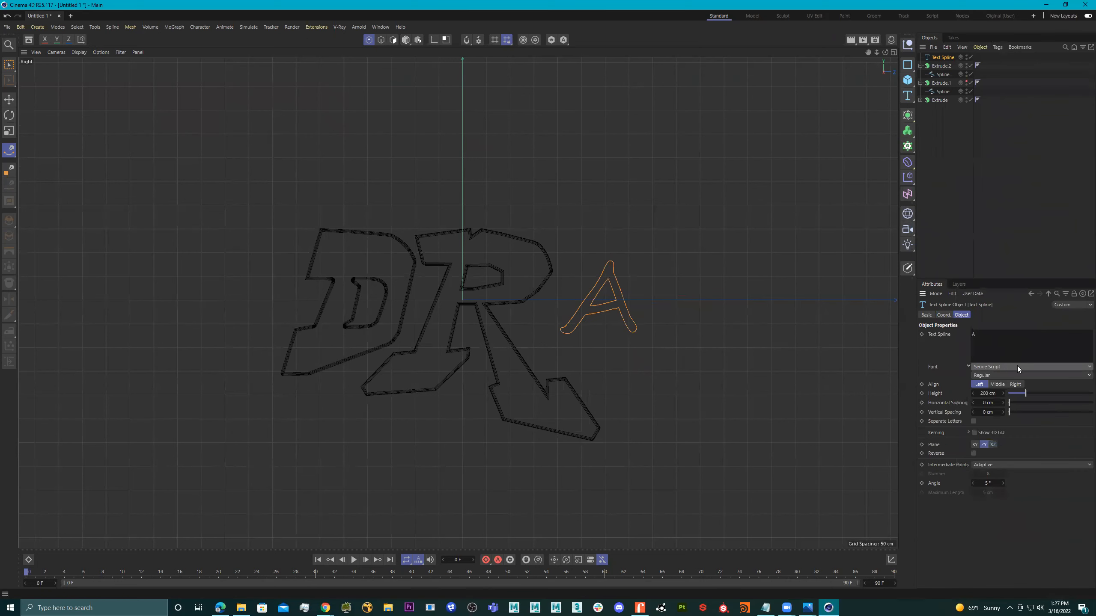
pyautogui.click(1018, 366)
pyautogui.scroll(-10, 1045, 458)
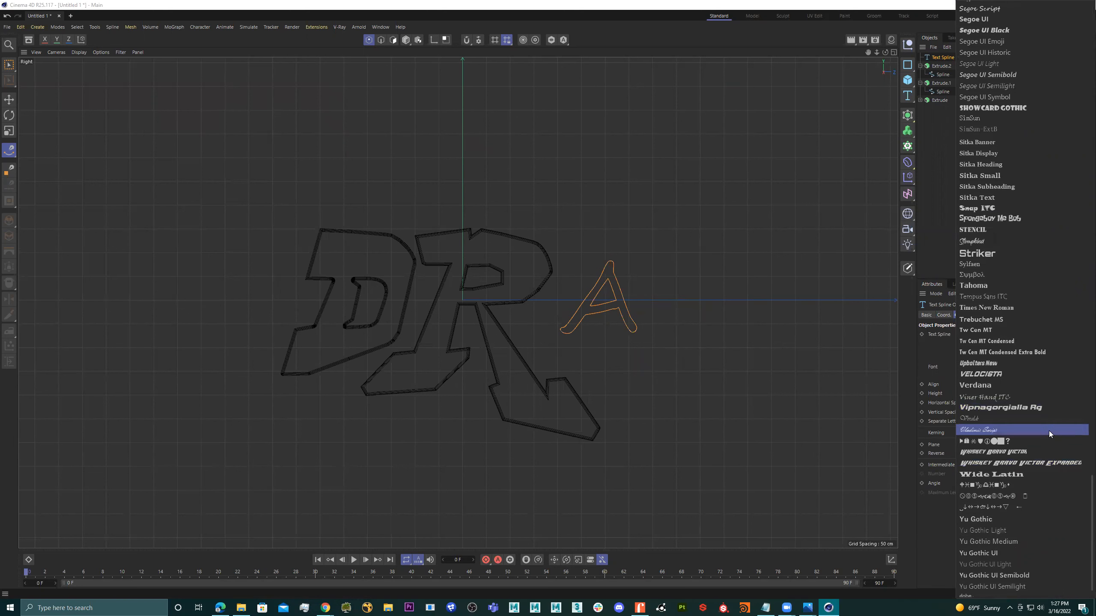
pyautogui.click(1040, 463)
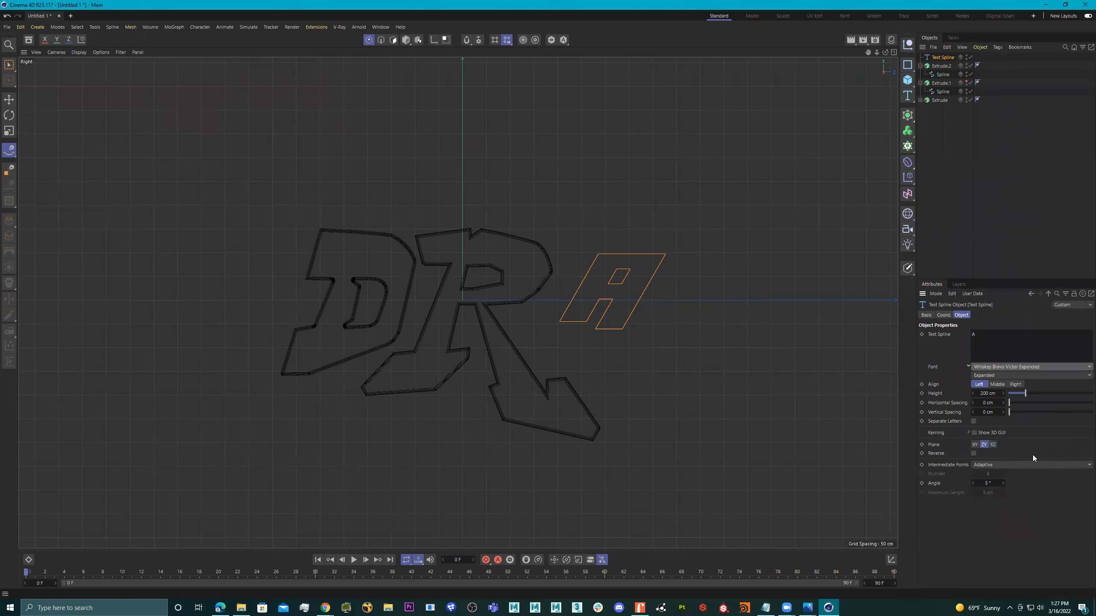
# - Set the letter A's font back to the rounded PEPSI
pyautogui.click(1035, 367)
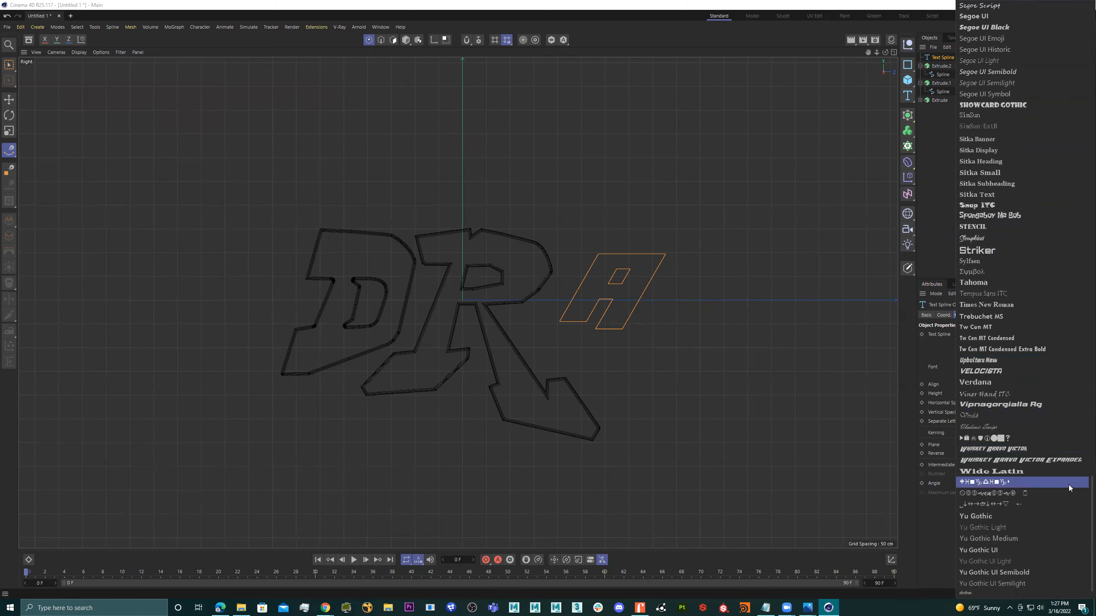
pyautogui.scroll(1, 1083, 427)
pyautogui.scroll(20, 1082, 423)
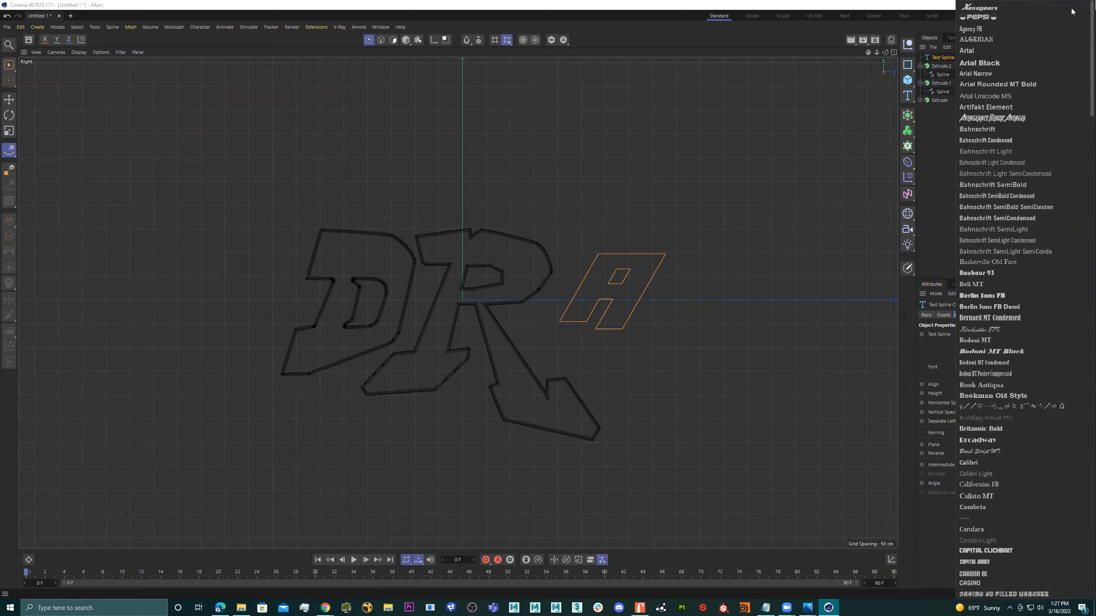
pyautogui.click(1013, 18)
pyautogui.scroll(6, 600, 311)
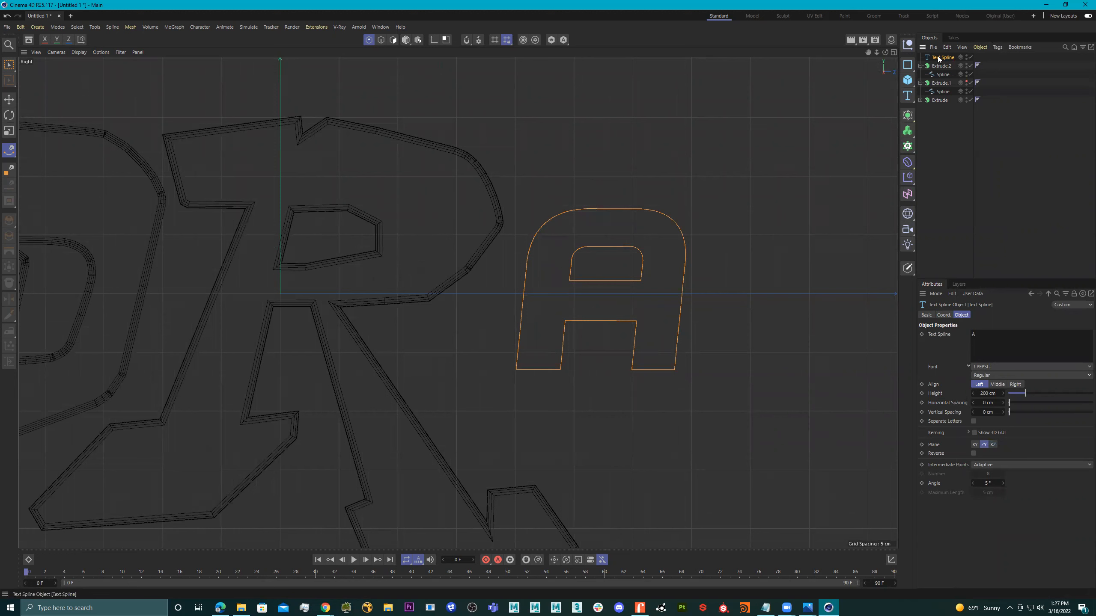
# - Try to add a spline point on the A's upper edge and select the outline's points with Rectangle Selection
pyautogui.click(580, 208)
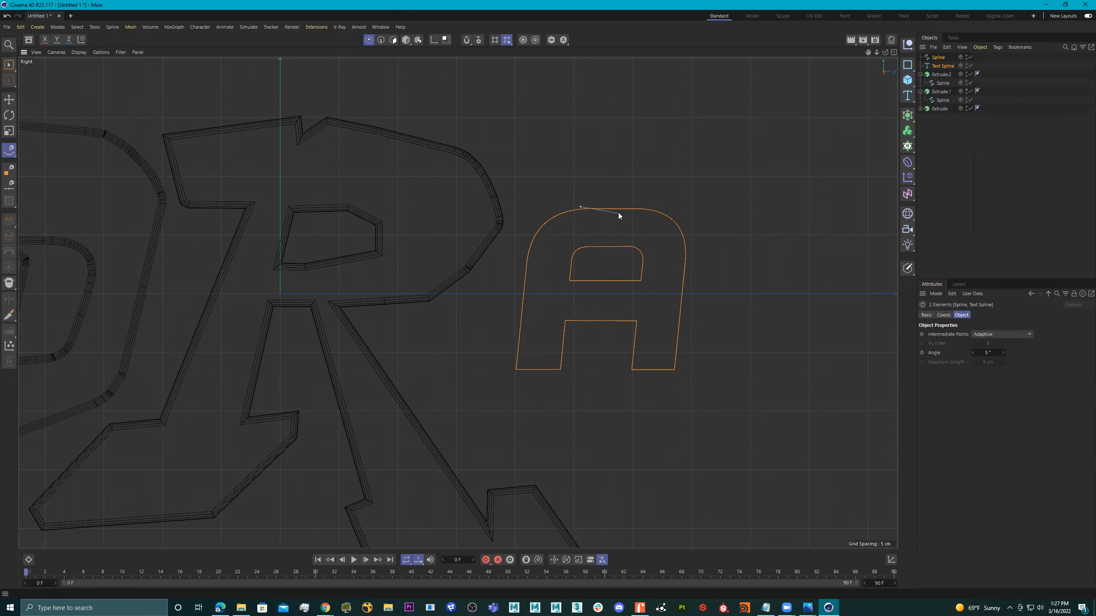
pyautogui.hotkey('ctrl', 'z')
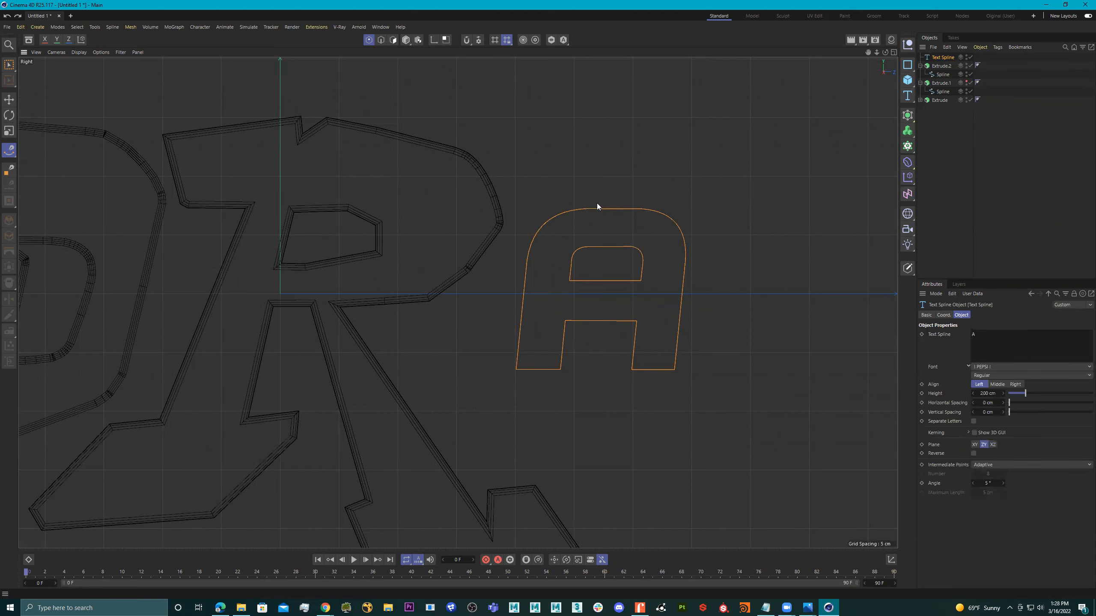
pyautogui.click(9, 65)
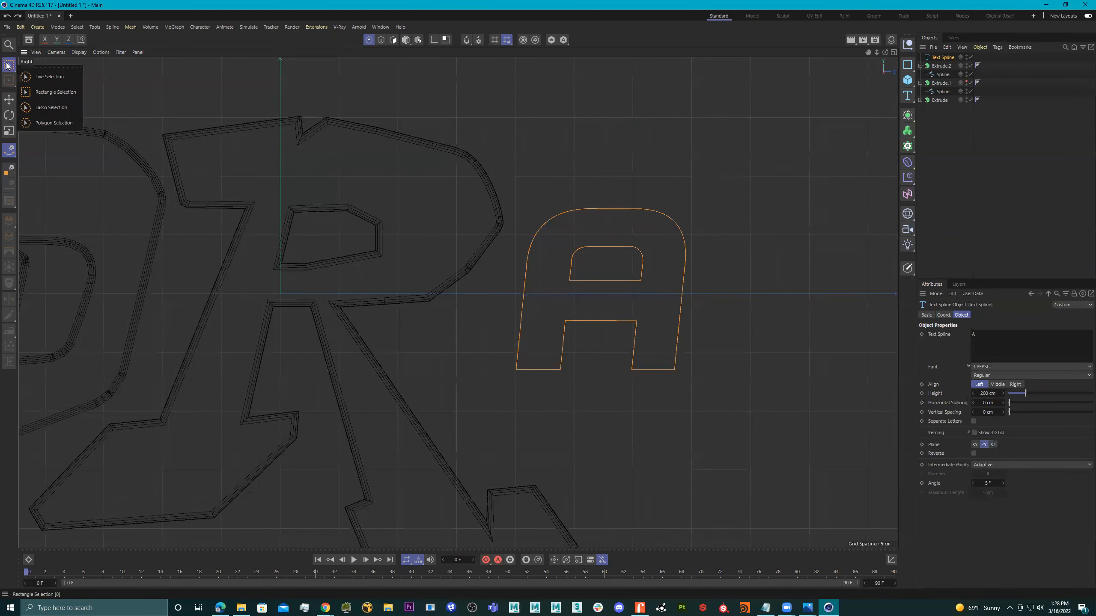
pyautogui.click(48, 92)
pyautogui.scroll(3, 475, 350)
pyautogui.moveTo(490, 355); pyautogui.dragTo(587, 413)
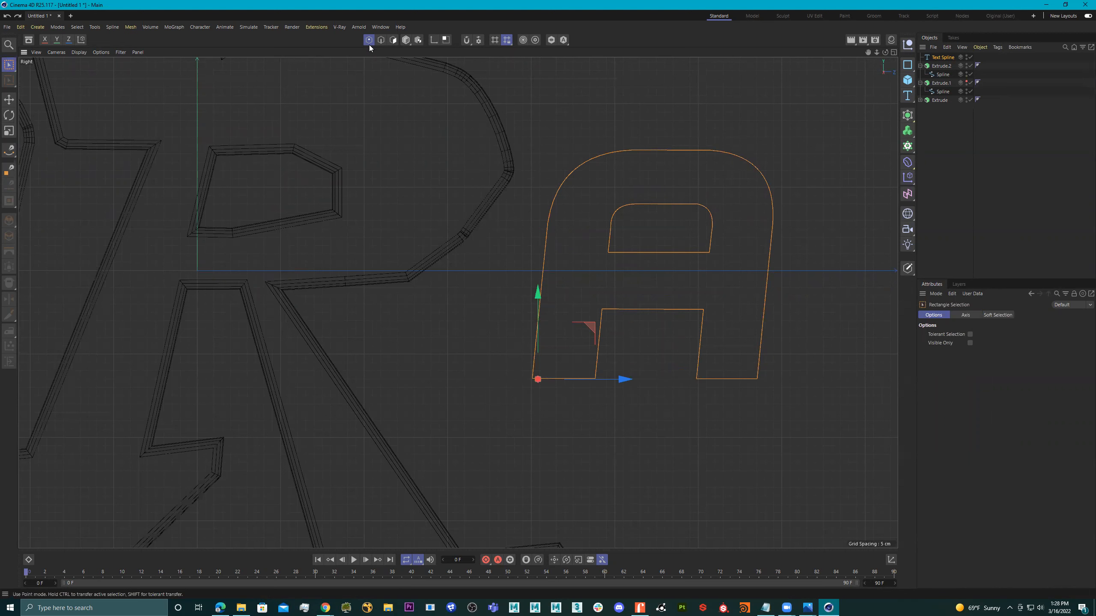
pyautogui.moveTo(517, 130); pyautogui.dragTo(806, 429)
pyautogui.doubleClick(942, 58)
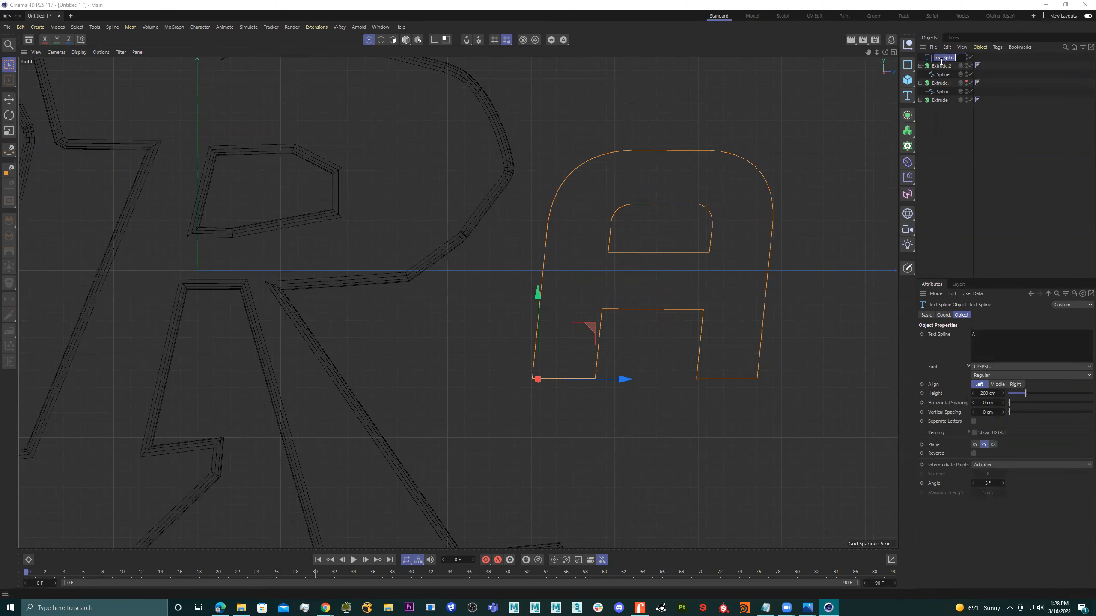
pyautogui.press('Return')
pyautogui.moveTo(537, 130); pyautogui.dragTo(828, 261)
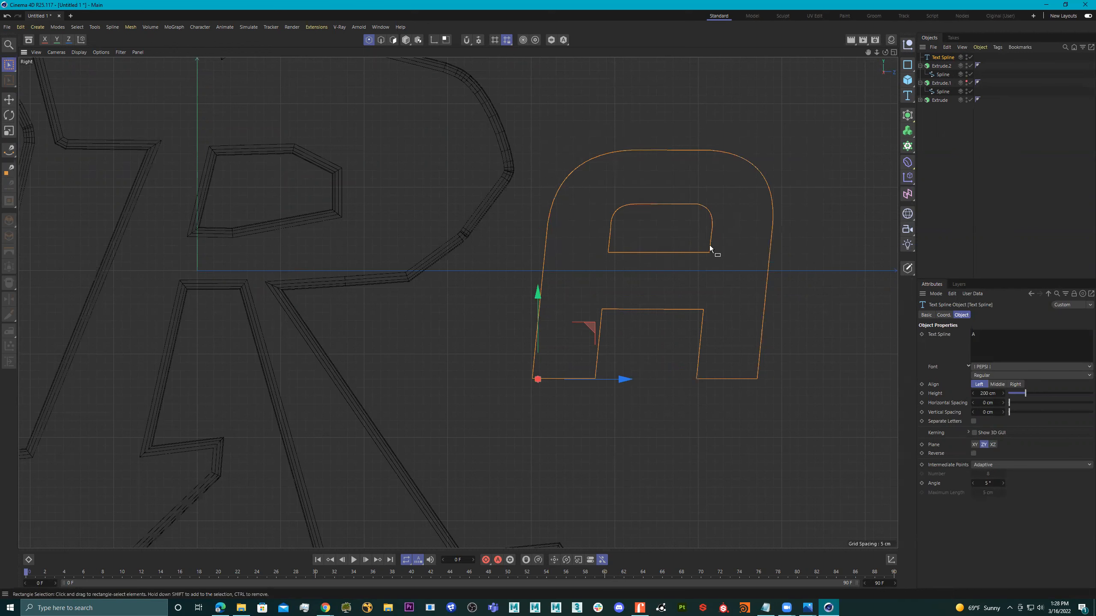
pyautogui.click(10, 150)
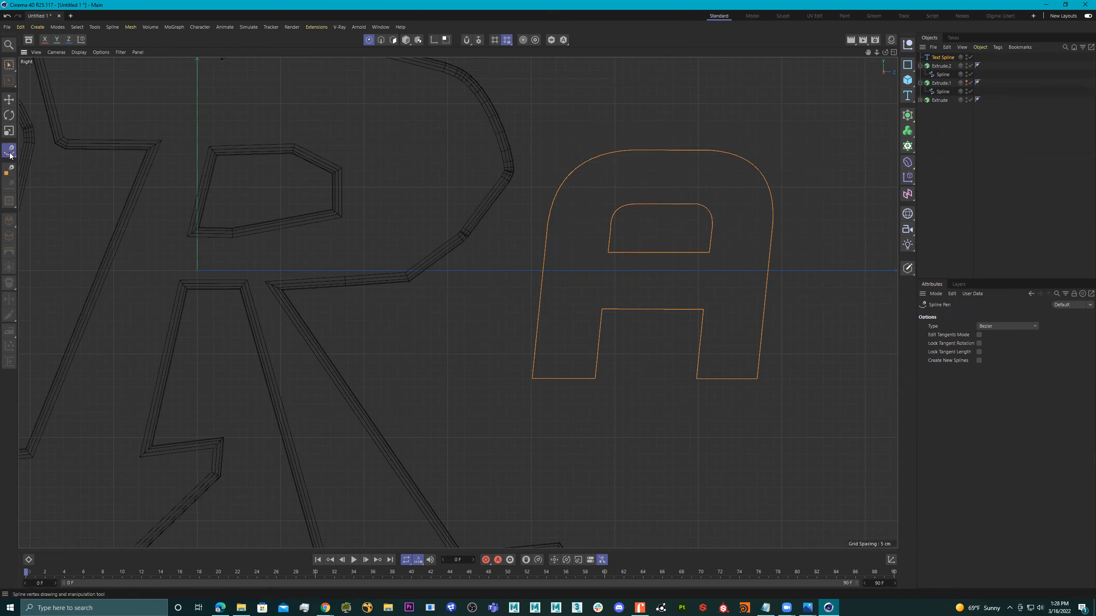
pyautogui.click(532, 378)
pyautogui.hotkey('ctrl', 'z')
# - Convert the letter A's text spline into an editable Bezier spline
pyautogui.click(8, 64)
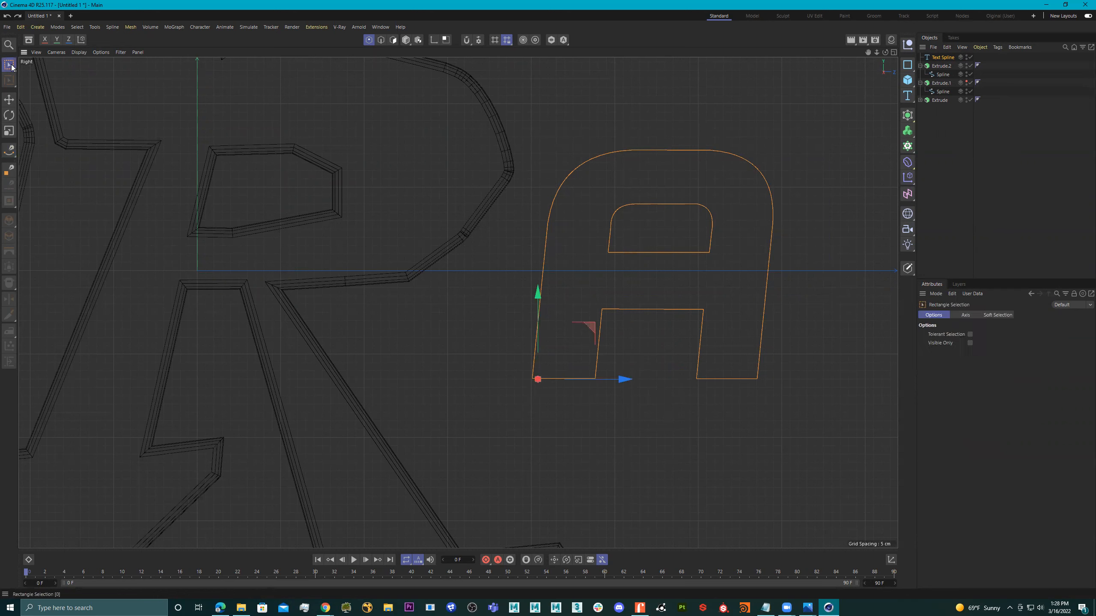
pyautogui.click(942, 57)
pyautogui.press('c')
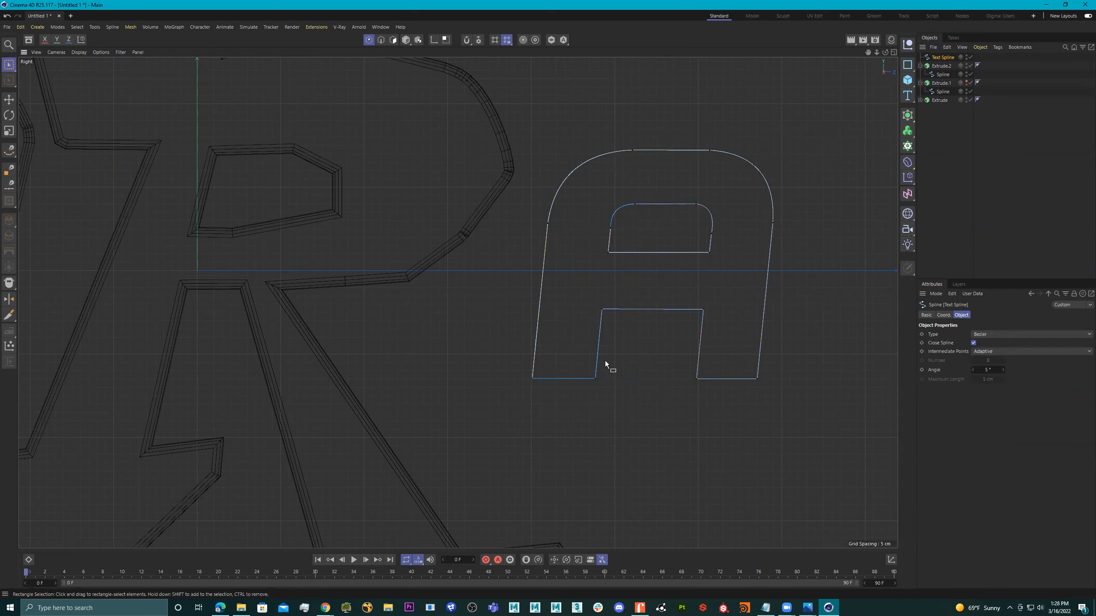
# - Add a spline point partway along the outer edge of the A's left leg with the Spline Pen
pyautogui.scroll(-4, 568, 367)
pyautogui.scroll(1, 576, 372)
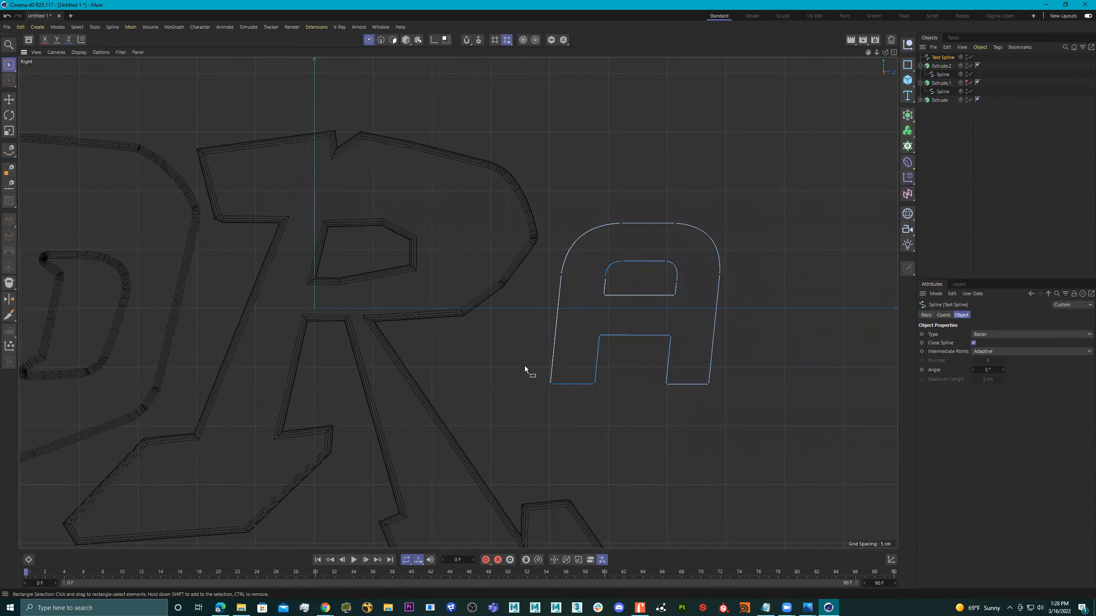
pyautogui.click(8, 149)
pyautogui.scroll(2, 737, 410)
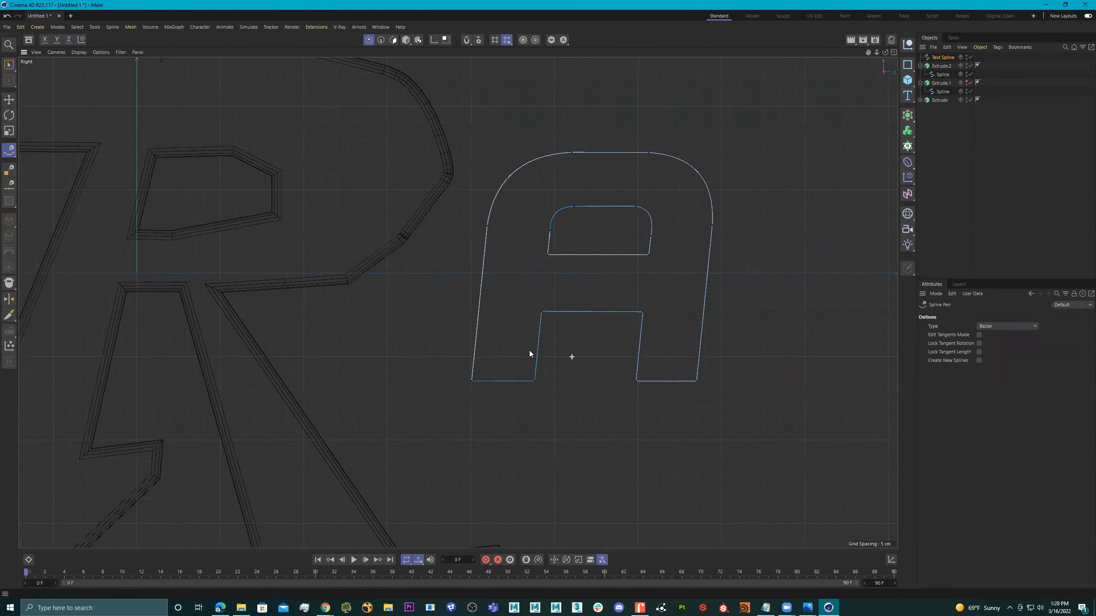
pyautogui.rightClick(477, 331)
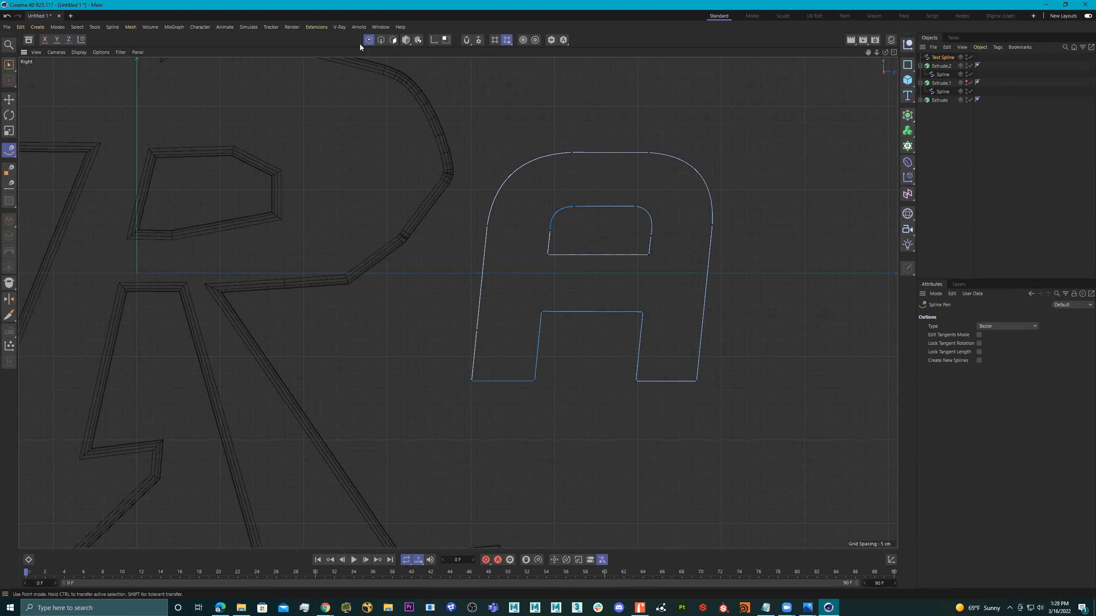
# - Try to pull the lower points of the A's left leg downward
pyautogui.click(9, 65)
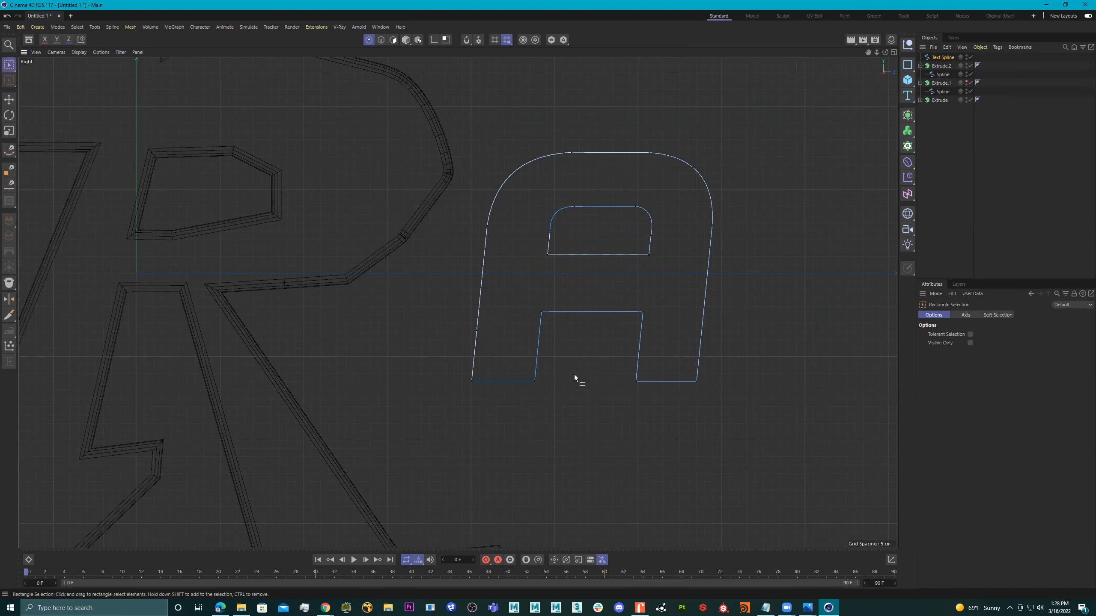
pyautogui.moveTo(418, 309); pyautogui.dragTo(548, 405)
pyautogui.scroll(-3, 545, 371)
pyautogui.scroll(2, 543, 351)
pyautogui.scroll(-3, 533, 359)
pyautogui.scroll(3, 533, 359)
pyautogui.moveTo(522, 335); pyautogui.dragTo(522, 378)
pyautogui.hotkey('ctrl', 'z')
# - Move the bottom points of the A's left leg down and outward to lengthen, widen and slant the leg
pyautogui.moveTo(569, 455); pyautogui.dragTo(459, 368)
pyautogui.moveTo(520, 357); pyautogui.dragTo(508, 415)
pyautogui.moveTo(603, 459); pyautogui.dragTo(576, 466)
pyautogui.moveTo(430, 459); pyautogui.dragTo(495, 485)
pyautogui.moveTo(558, 472); pyautogui.dragTo(523, 480)
# - Delete the extra point on the outer edge of the A's left leg
pyautogui.scroll(6, 474, 440)
pyautogui.moveTo(505, 420); pyautogui.dragTo(463, 449)
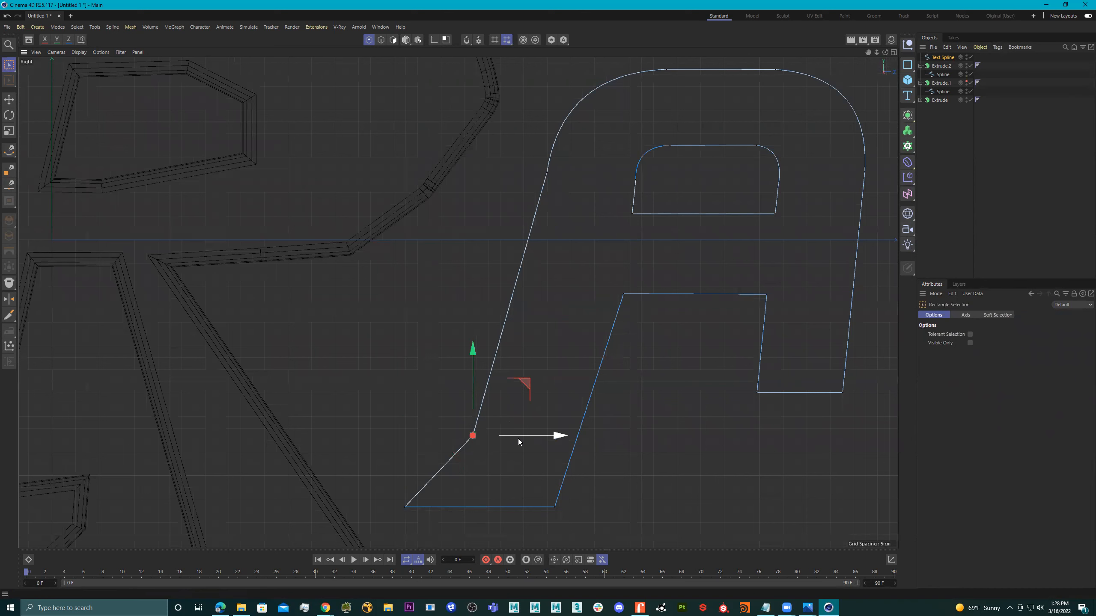
pyautogui.press('Delete')
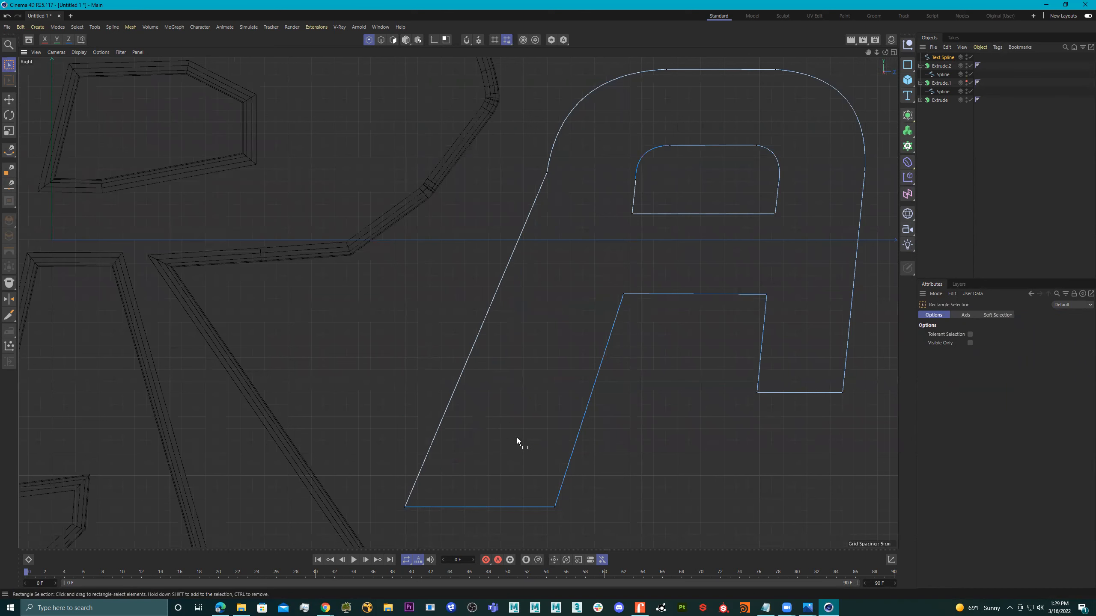
# - Try deleting the point at the base of the A's left shoulder curve, then restore it and move it outward
pyautogui.keyDown('alt'); pyautogui.moveTo(572, 199); pyautogui.dragTo(572, 209, button='middle'); pyautogui.keyUp('alt')
pyautogui.moveTo(564, 173); pyautogui.dragTo(533, 200)
pyautogui.press('Delete')
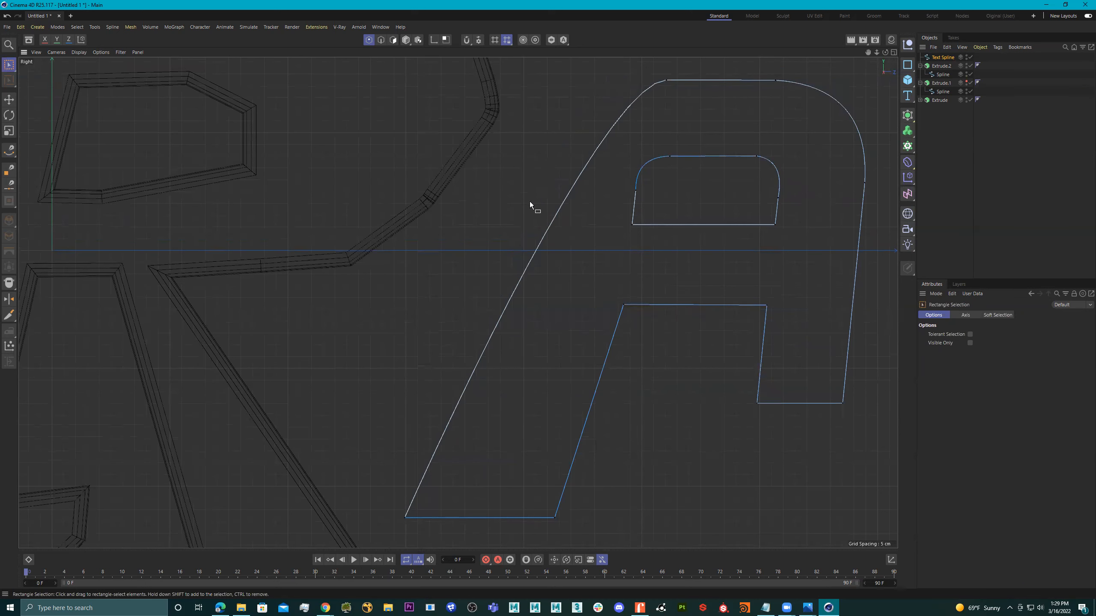
pyautogui.hotkey('ctrl', 'z')
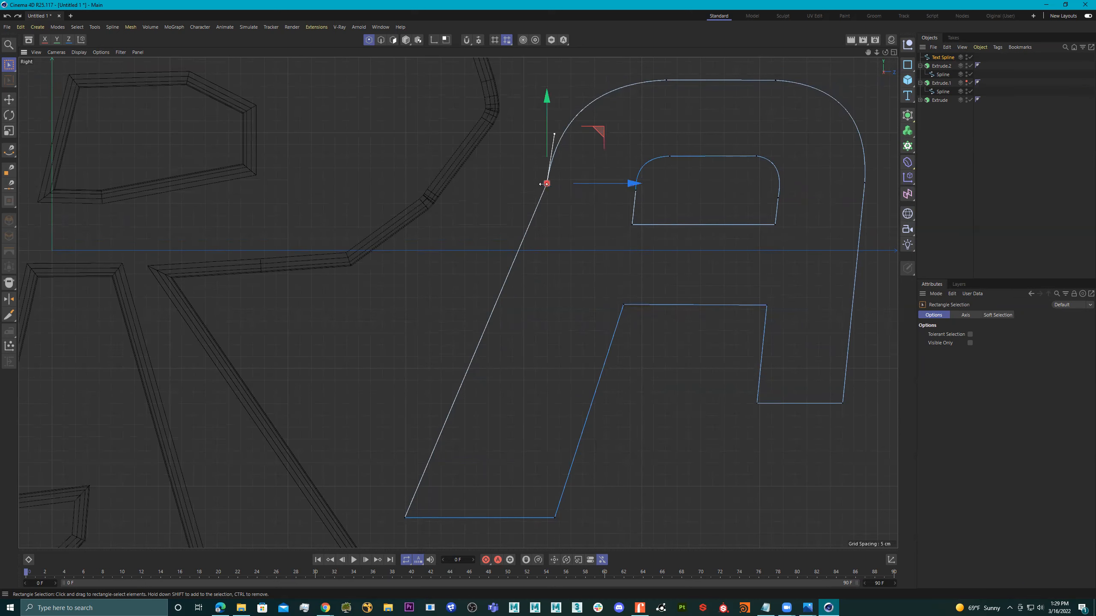
pyautogui.moveTo(541, 184); pyautogui.dragTo(519, 184)
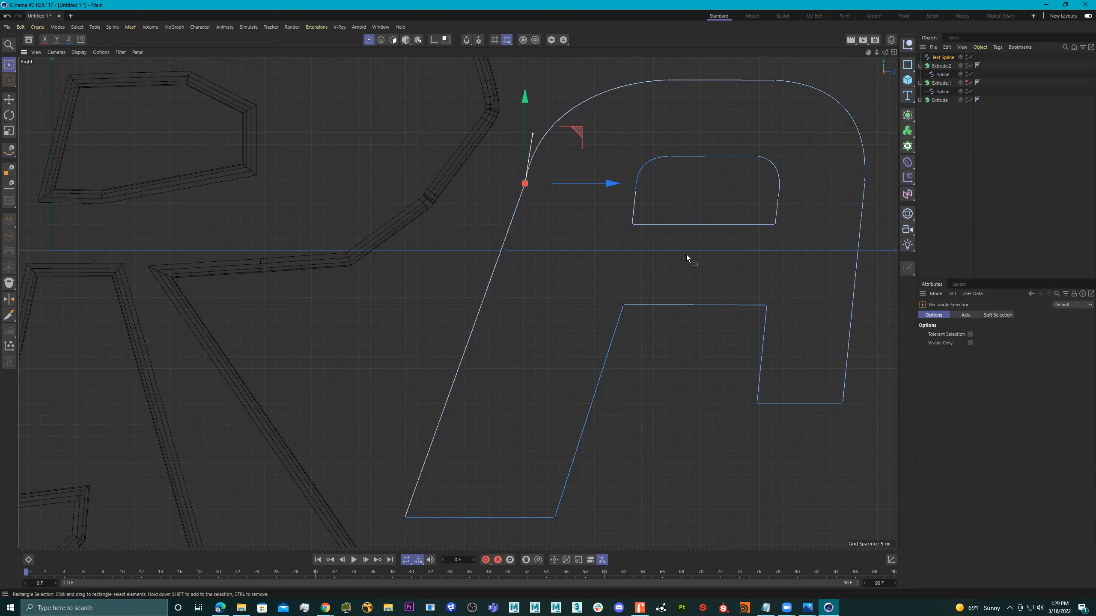
# - Try to reshape the A's inner hole by moving its points
pyautogui.moveTo(682, 196)
pyautogui.mouseDown()
pyautogui.moveTo(616, 187)
pyautogui.moveTo(698, 194)
pyautogui.mouseUp()
pyautogui.click(669, 157)
pyautogui.moveTo(743, 157); pyautogui.dragTo(792, 165)
pyautogui.hotkey('ctrl', 'z')
pyautogui.hotkey('ctrl', 'z')
pyautogui.moveTo(662, 256); pyautogui.dragTo(588, 209)
pyautogui.moveTo(717, 225); pyautogui.dragTo(716, 224)
# - Move the points of the A's right half inward to narrow the letter
pyautogui.scroll(-3, 786, 259)
pyautogui.keyDown('alt'); pyautogui.moveTo(746, 270); pyautogui.dragTo(565, 253, button='middle'); pyautogui.keyUp('alt')
pyautogui.scroll(2, 667, 268)
pyautogui.moveTo(684, 328); pyautogui.dragTo(471, 390)
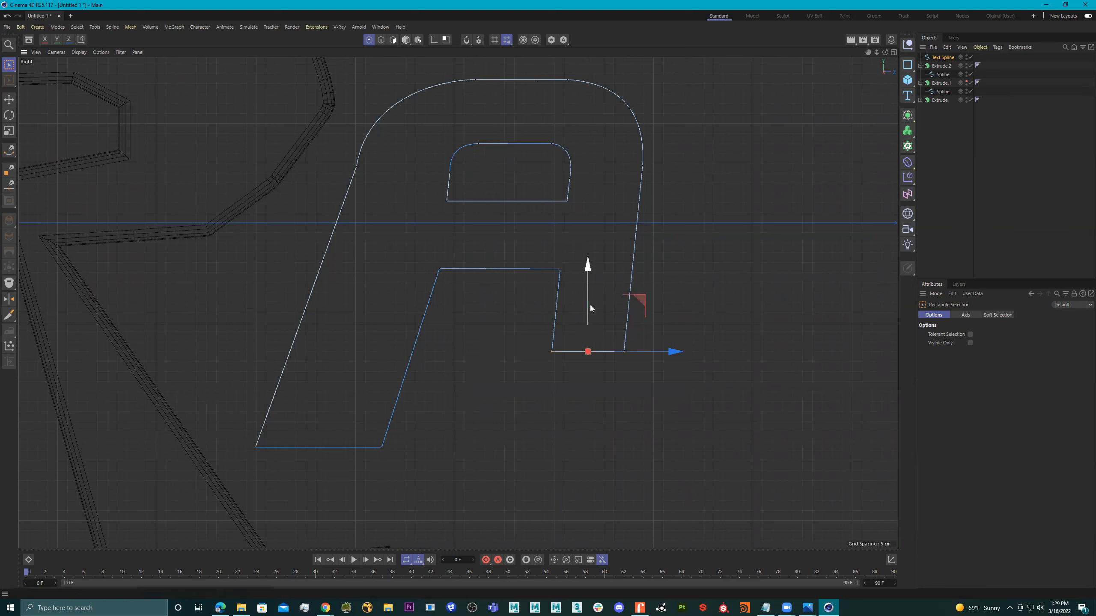
pyautogui.keyDown('alt'); pyautogui.moveTo(705, 158); pyautogui.dragTo(702, 185, button='middle'); pyautogui.keyUp('alt')
pyautogui.moveTo(757, 75); pyautogui.dragTo(480, 445)
pyautogui.moveTo(676, 238); pyautogui.dragTo(646, 243)
# - Raise the two points on the A's top edge slightly and shift the left shoulder point a little outward
pyautogui.moveTo(446, 154); pyautogui.dragTo(509, 181)
pyautogui.moveTo(476, 138); pyautogui.dragTo(477, 137)
pyautogui.keyDown('alt'); pyautogui.moveTo(567, 104); pyautogui.dragTo(584, 150, button='middle'); pyautogui.keyUp('alt')
pyautogui.moveTo(444, 121); pyautogui.dragTo(584, 176)
pyautogui.moveTo(520, 106); pyautogui.dragTo(524, 94)
pyautogui.moveTo(335, 259); pyautogui.dragTo(337, 258)
pyautogui.moveTo(444, 240); pyautogui.dragTo(438, 242)
# - Examine the reshaped A outline beside the extruded D and R in the perspective view
pyautogui.scroll(-10, 618, 323)
pyautogui.scroll(4, 618, 320)
pyautogui.scroll(-3, 629, 320)
pyautogui.middleClick(651, 312)
pyautogui.middleClick(421, 208)
pyautogui.keyDown('alt'); pyautogui.moveTo(599, 266); pyautogui.dragTo(489, 245); pyautogui.keyUp('alt')
pyautogui.keyDown('alt'); pyautogui.moveTo(489, 245); pyautogui.dragTo(594, 269, button='right'); pyautogui.keyUp('alt')
pyautogui.keyDown('alt'); pyautogui.moveTo(594, 270); pyautogui.dragTo(635, 272); pyautogui.keyUp('alt')
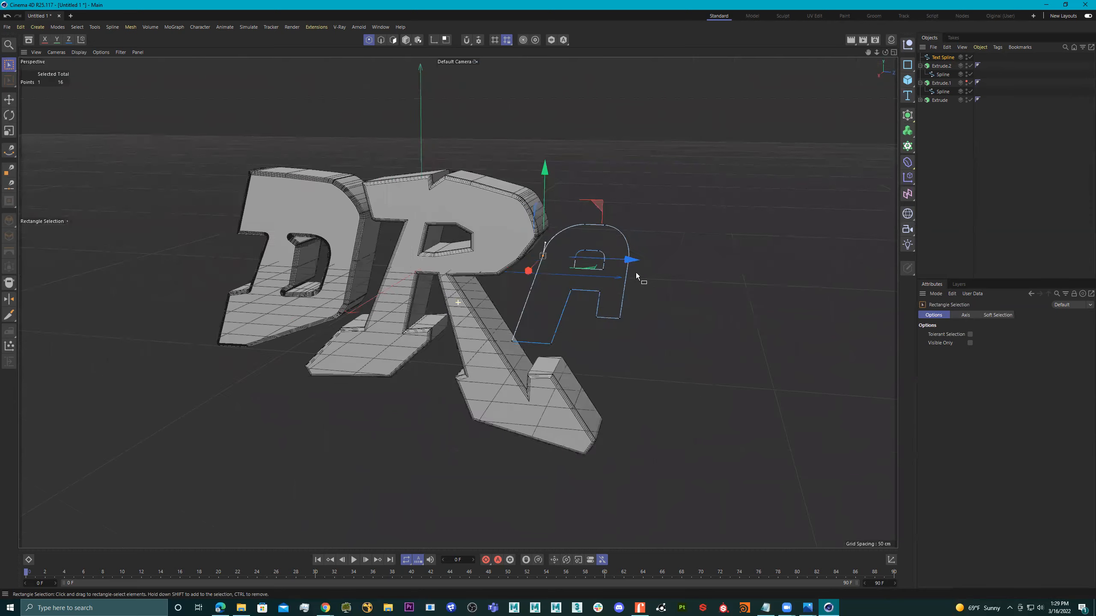
# - Add an Extrude generator and nest the A's text spline inside it to turn the outline into a solid letter
pyautogui.keyDown('alt'); pyautogui.moveTo(635, 273); pyautogui.dragTo(539, 262, button='middle'); pyautogui.keyUp('alt')
pyautogui.keyDown('alt'); pyautogui.moveTo(539, 263); pyautogui.dragTo(584, 291, button='right'); pyautogui.keyUp('alt')
pyautogui.keyDown('alt'); pyautogui.moveTo(584, 291); pyautogui.dragTo(532, 260); pyautogui.keyUp('alt')
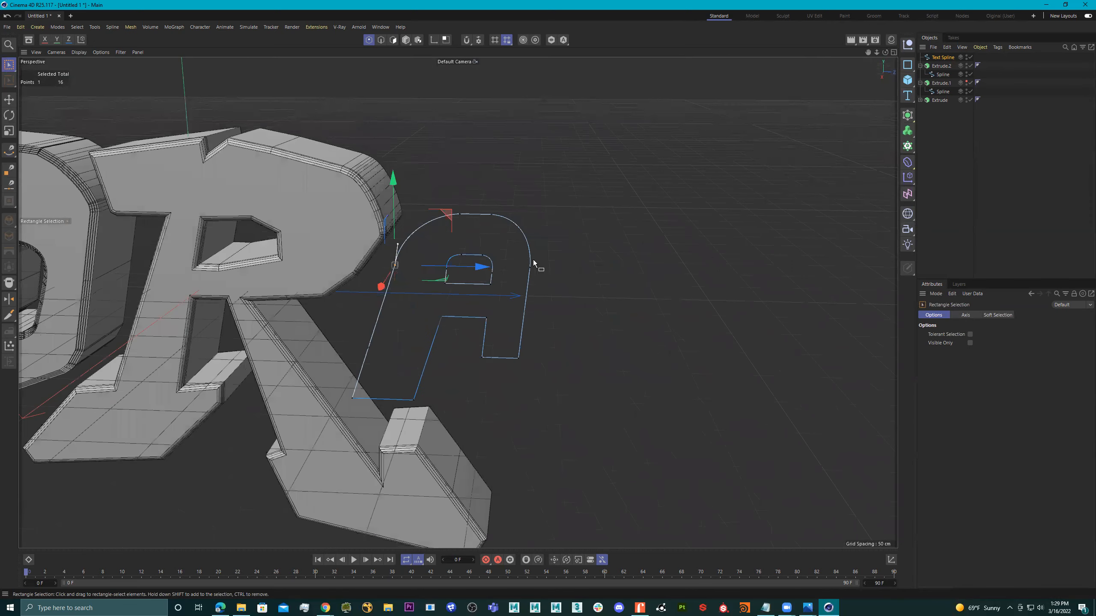
pyautogui.click(909, 117)
pyautogui.click(941, 146)
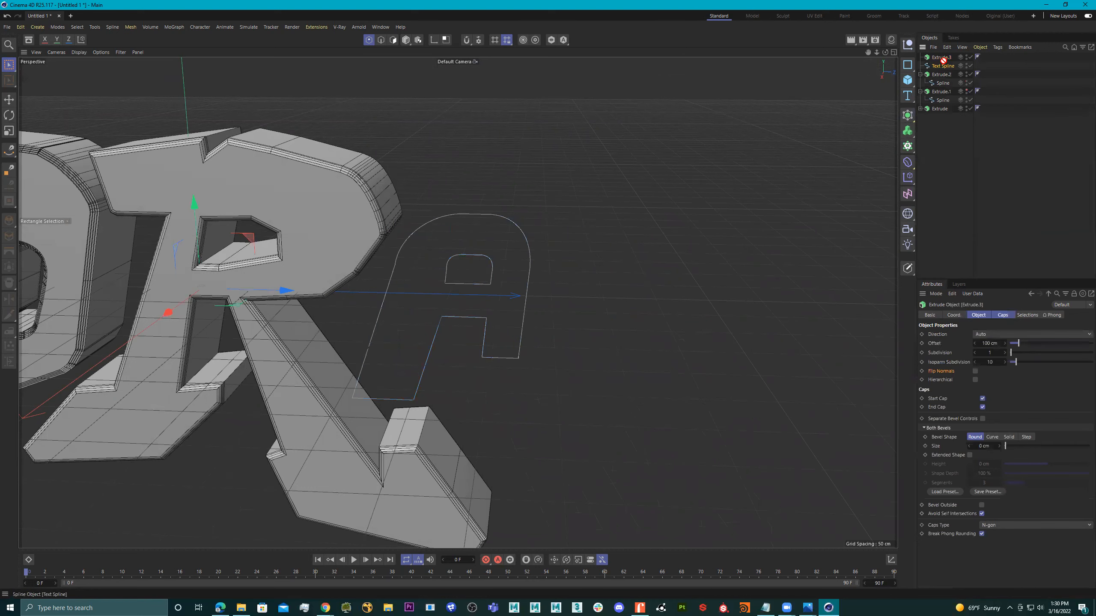
pyautogui.moveTo(942, 58); pyautogui.dragTo(942, 58)
pyautogui.keyDown('alt'); pyautogui.moveTo(560, 251); pyautogui.dragTo(501, 281); pyautogui.keyUp('alt')
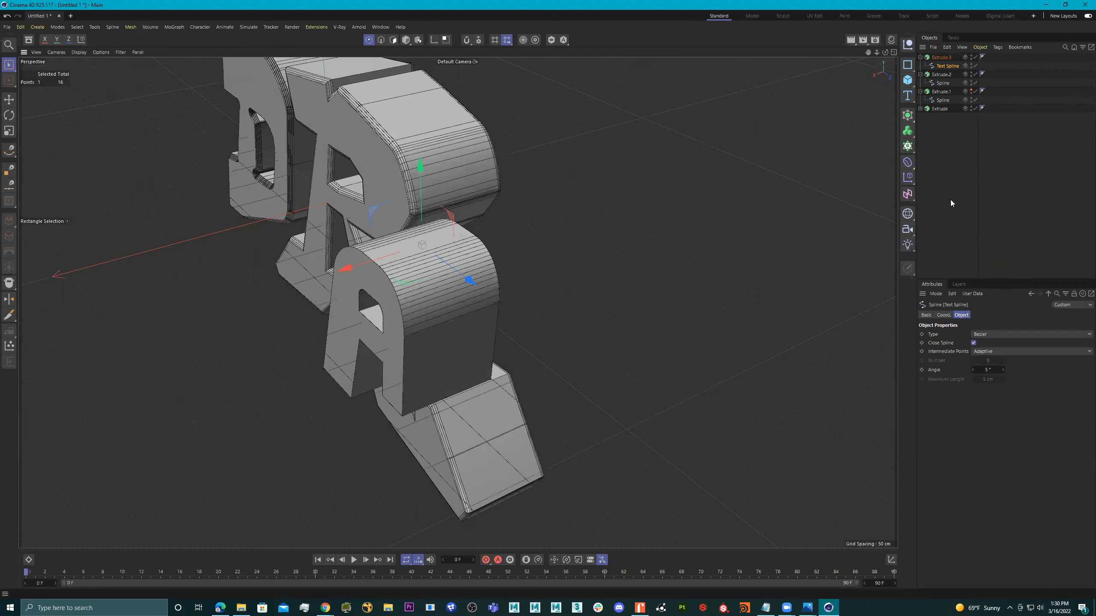
# - Add a round bevel to the front and back edges of the extruded A
pyautogui.click(951, 57)
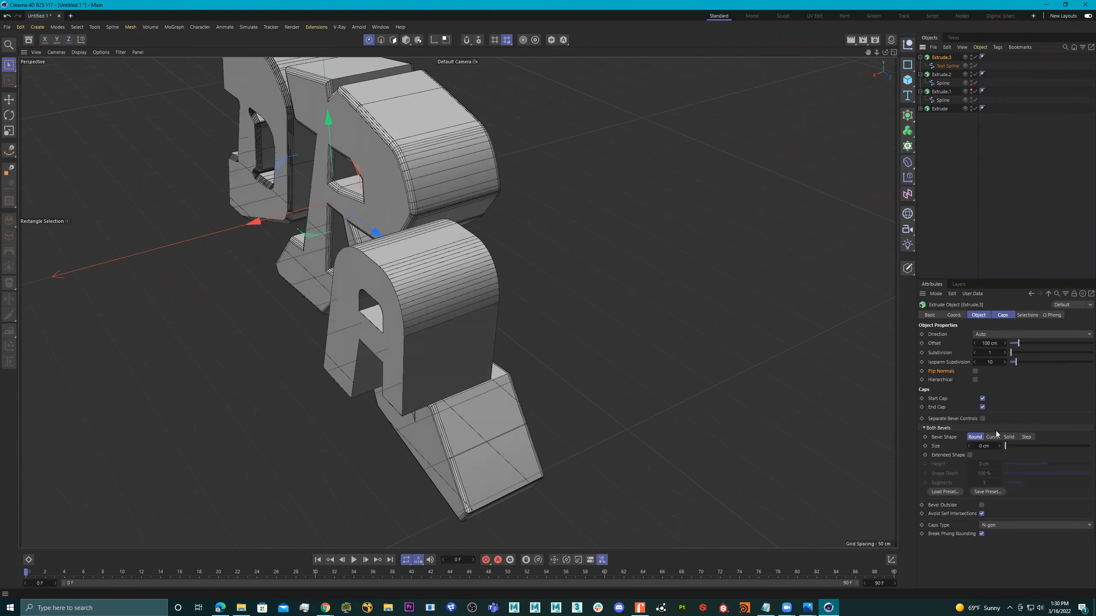
pyautogui.moveTo(1005, 446); pyautogui.dragTo(1011, 447)
pyautogui.keyDown('alt'); pyautogui.moveTo(549, 357); pyautogui.dragTo(681, 285); pyautogui.keyUp('alt')
pyautogui.moveTo(1009, 447); pyautogui.dragTo(1051, 483)
pyautogui.keyDown('alt'); pyautogui.moveTo(618, 319); pyautogui.dragTo(634, 351); pyautogui.keyUp('alt')
pyautogui.scroll(-5, 661, 321)
# - Set the X position of the A's text spline to -100 cm to shift the letter in depth against the R
pyautogui.click(928, 315)
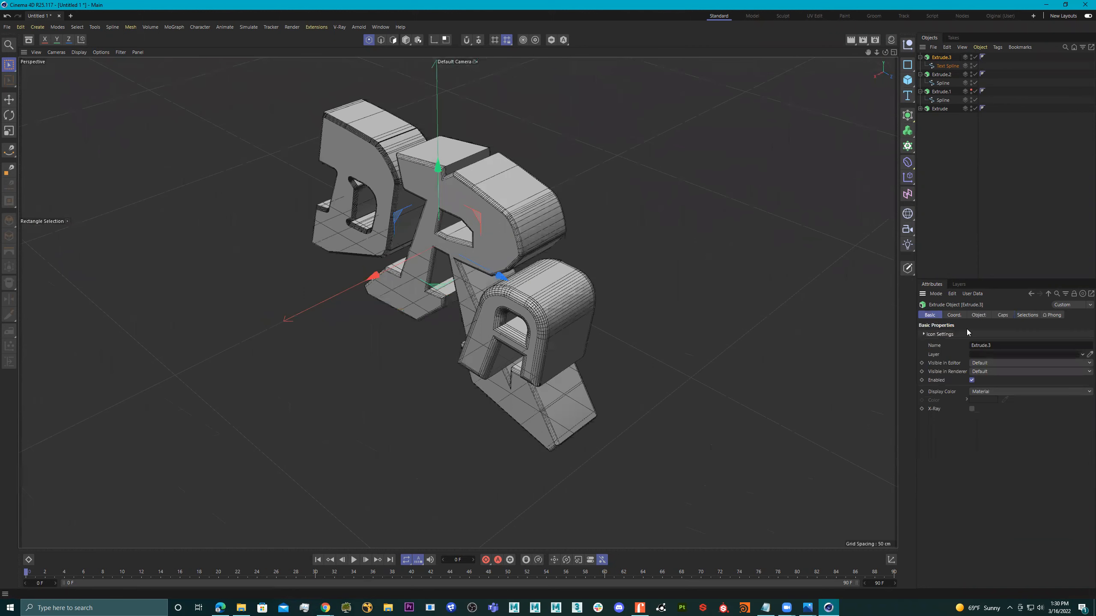
pyautogui.click(948, 65)
pyautogui.click(947, 315)
pyautogui.moveTo(958, 335); pyautogui.dragTo(961, 336)
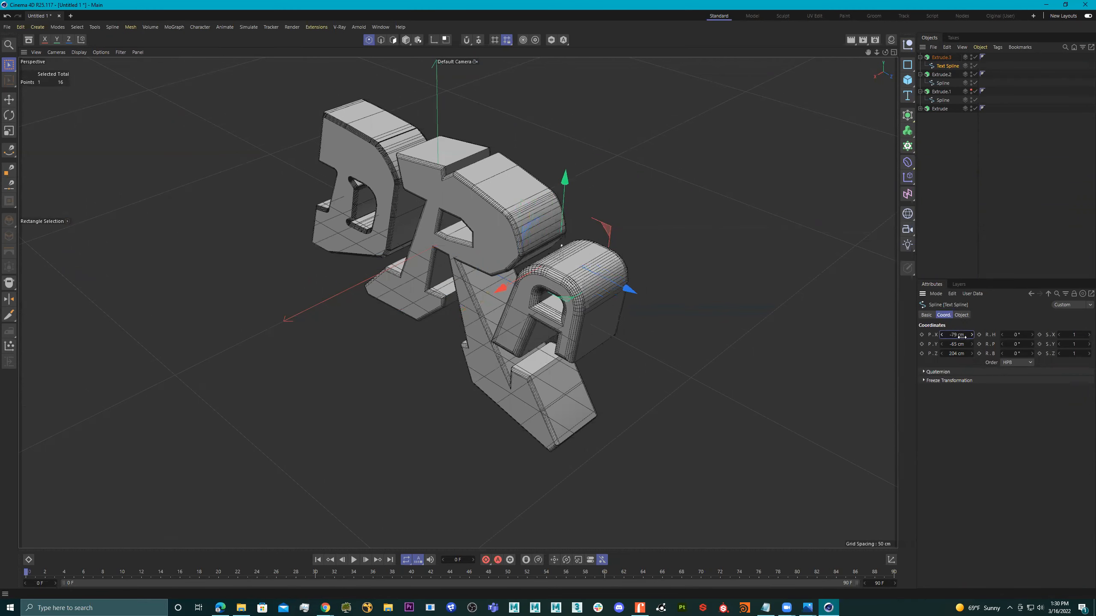
pyautogui.hotkey('ctrl', 'z')
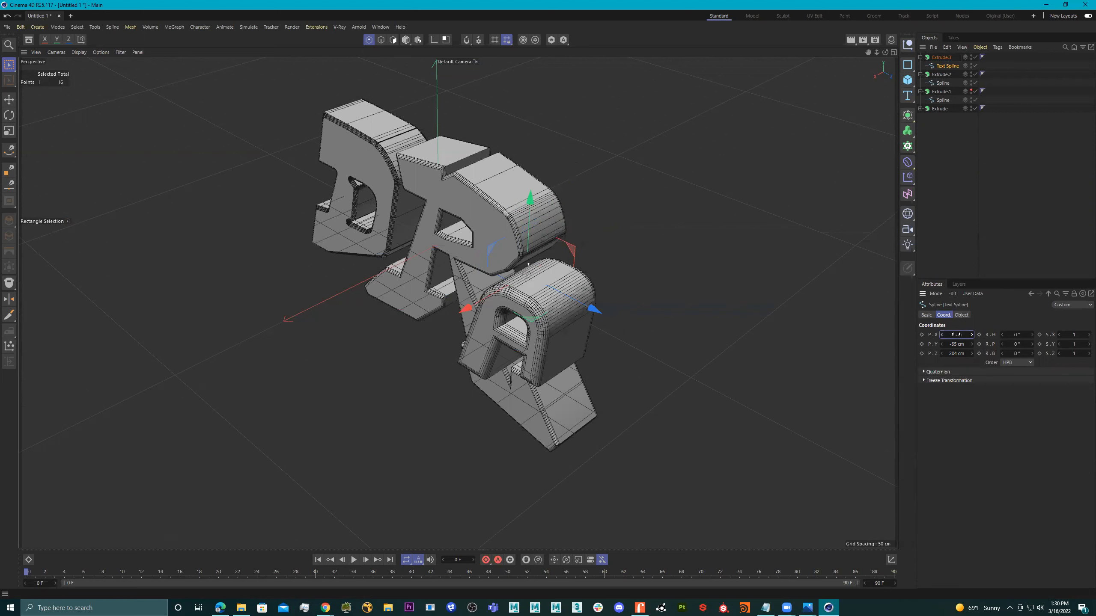
pyautogui.keyDown('alt'); pyautogui.moveTo(697, 317); pyautogui.dragTo(636, 301); pyautogui.keyUp('alt')
pyautogui.moveTo(474, 310); pyautogui.dragTo(525, 316)
pyautogui.hotkey('ctrl', 'z')
pyautogui.moveTo(949, 335); pyautogui.dragTo(942, 336)
pyautogui.keyDown('alt'); pyautogui.moveTo(702, 334); pyautogui.dragTo(514, 299); pyautogui.keyUp('alt')
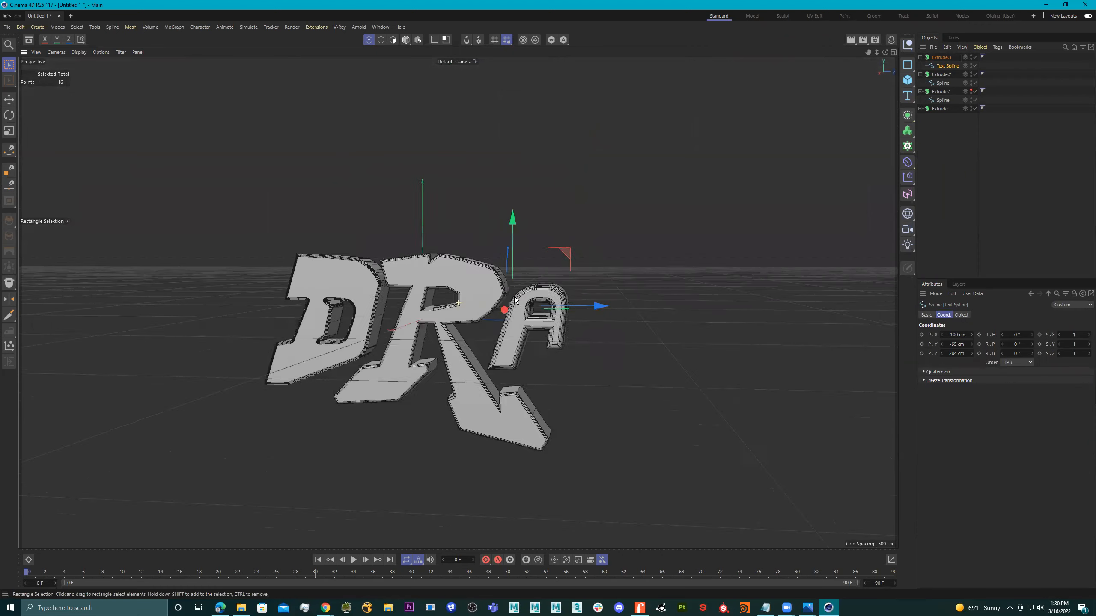
# - Scale up the whole extruded A slightly
pyautogui.keyDown('alt'); pyautogui.moveTo(515, 299); pyautogui.dragTo(618, 307, button='right'); pyautogui.keyUp('alt')
pyautogui.keyDown('alt'); pyautogui.moveTo(618, 307); pyautogui.dragTo(613, 304); pyautogui.keyUp('alt')
pyautogui.keyDown('alt'); pyautogui.moveTo(613, 303); pyautogui.dragTo(618, 333, button='right'); pyautogui.keyUp('alt')
pyautogui.keyDown('alt'); pyautogui.moveTo(619, 334); pyautogui.dragTo(619, 326); pyautogui.keyUp('alt')
pyautogui.click(946, 56)
pyautogui.keyDown('alt'); pyautogui.moveTo(719, 232); pyautogui.dragTo(665, 255); pyautogui.keyUp('alt')
pyautogui.press('r')
pyautogui.press('t')
pyautogui.moveTo(583, 263); pyautogui.dragTo(621, 246)
pyautogui.scroll(-3, 646, 273)
# - Move the extruded A a little closer to the R along the word's direction and show all four views
pyautogui.press('e')
pyautogui.moveTo(508, 332); pyautogui.dragTo(494, 330)
pyautogui.keyDown('alt'); pyautogui.moveTo(579, 329); pyautogui.dragTo(564, 283); pyautogui.keyUp('alt')
pyautogui.middleClick(564, 285)
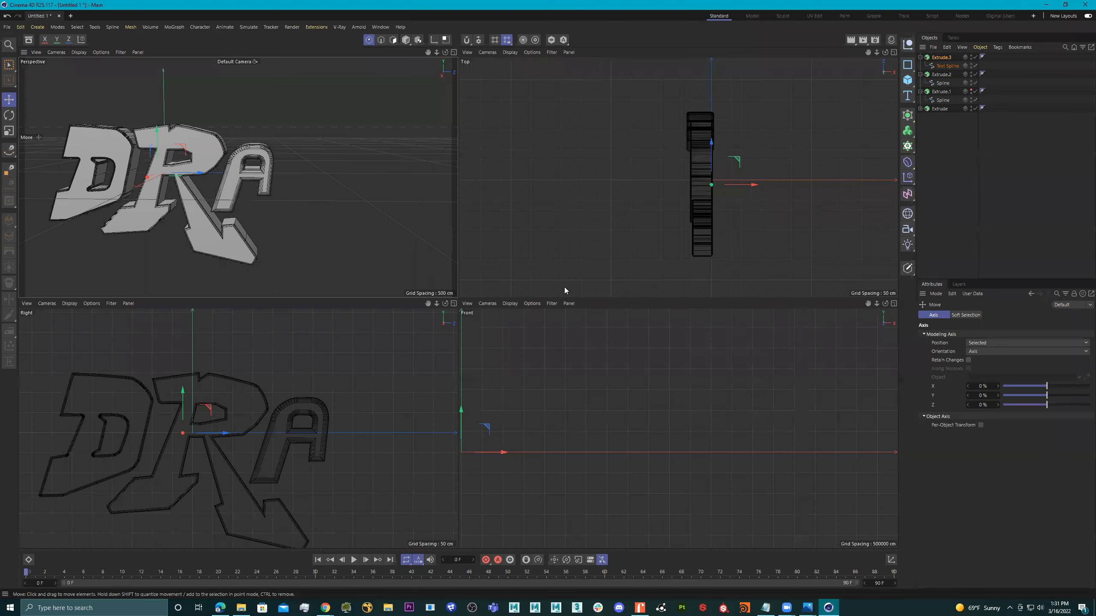
# - Maximize the right view, switch to the web browser and run a Bing image search for "captian marvel"
pyautogui.middleClick(362, 394)
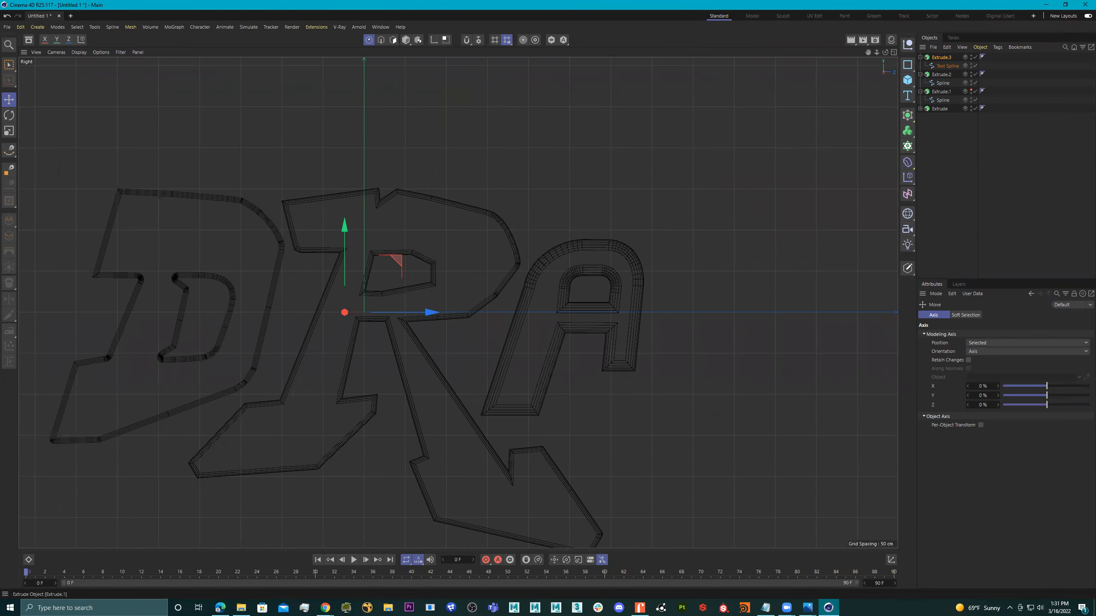
pyautogui.hotkey('alt', 'Tab')
pyautogui.click(9, 133)
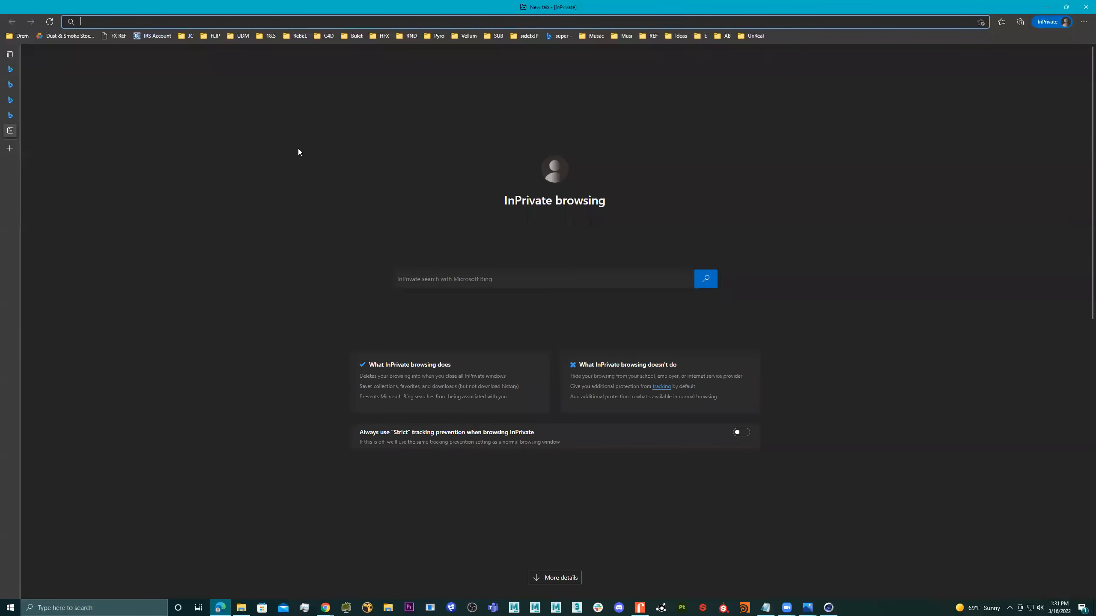
pyautogui.write('ca')
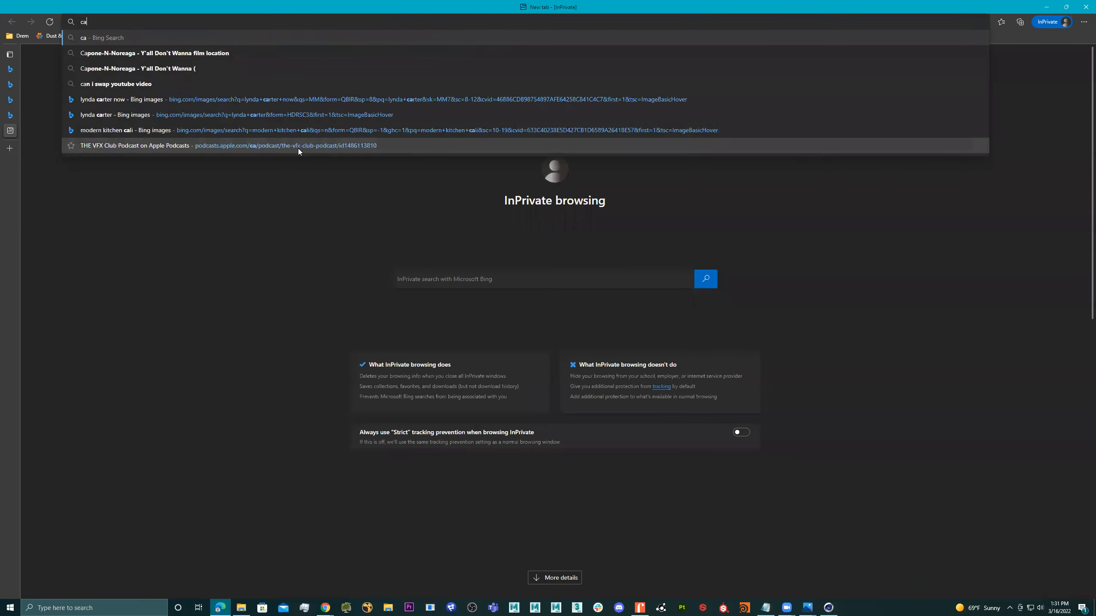
pyautogui.write('ptian marvel')
pyautogui.press('Return')
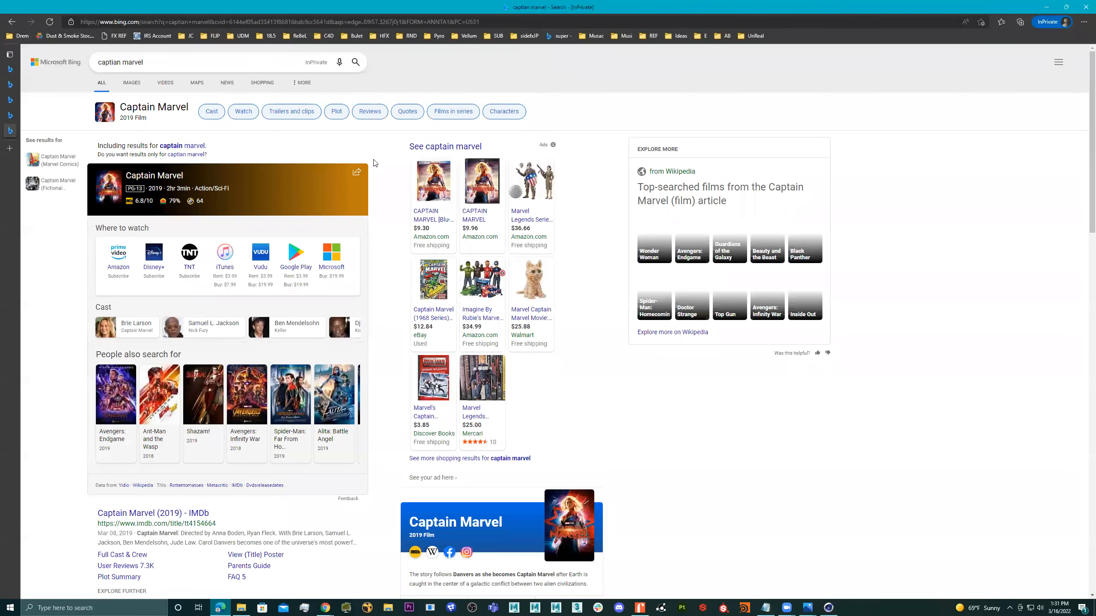
pyautogui.click(131, 83)
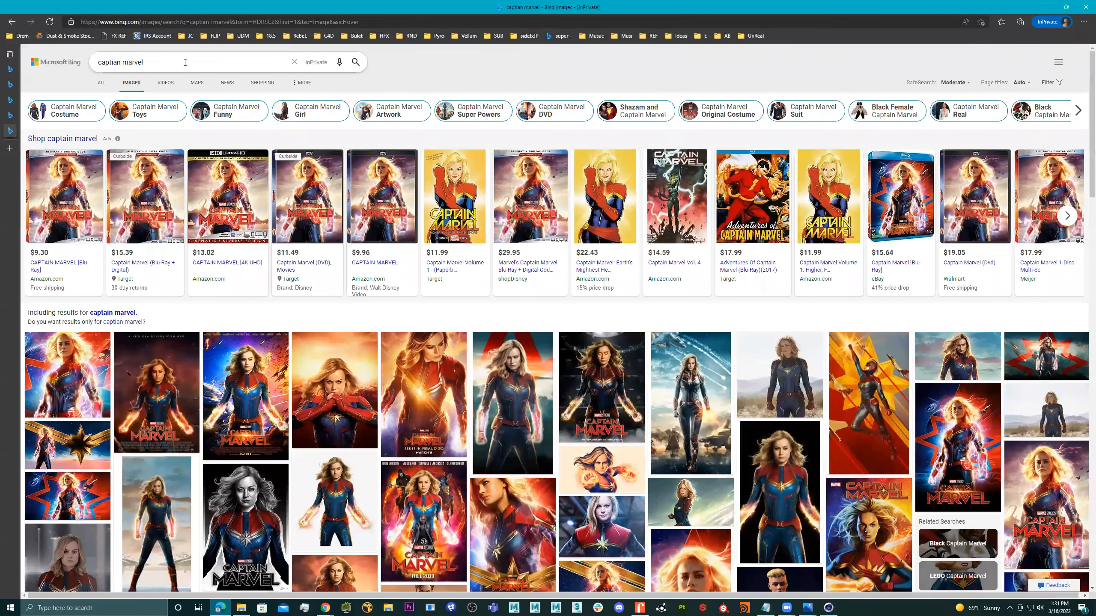
# - Refine the image search to "captian marvel logo"
pyautogui.click(185, 62)
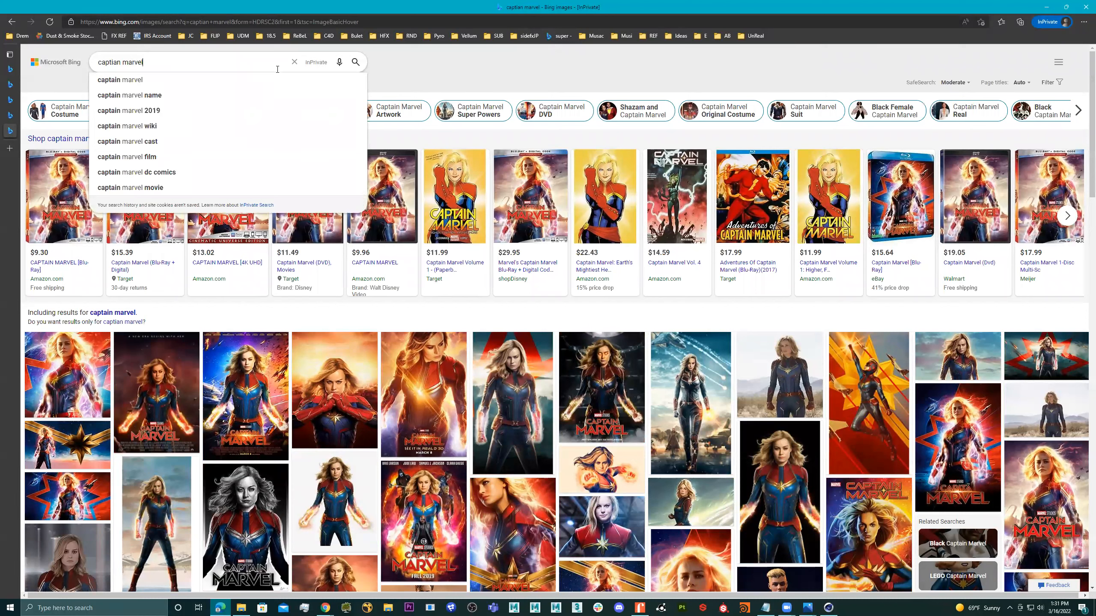
pyautogui.write('logo')
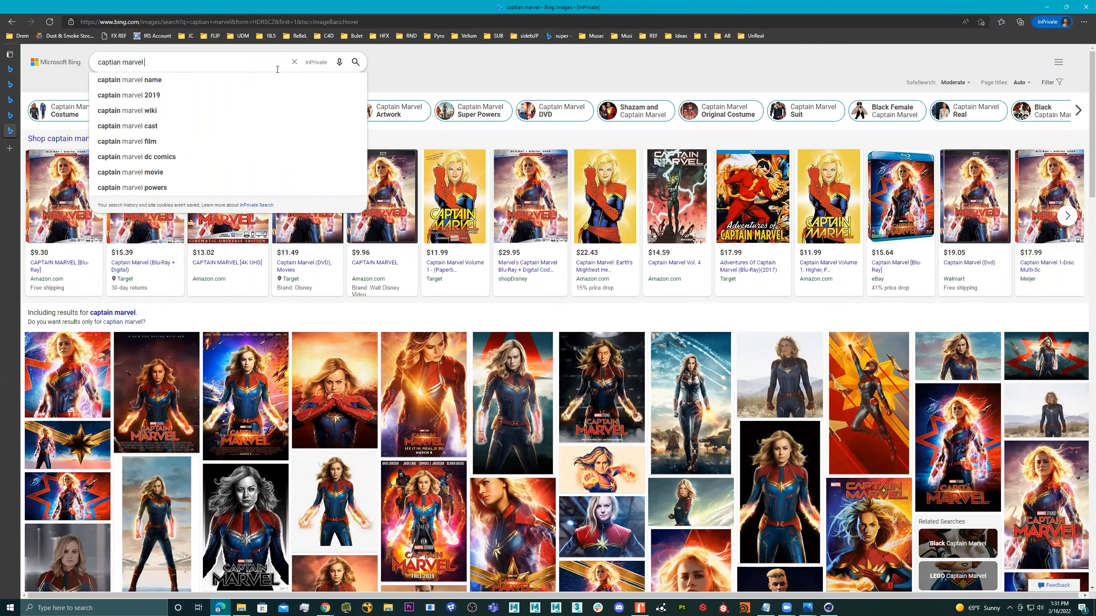
pyautogui.press('Return')
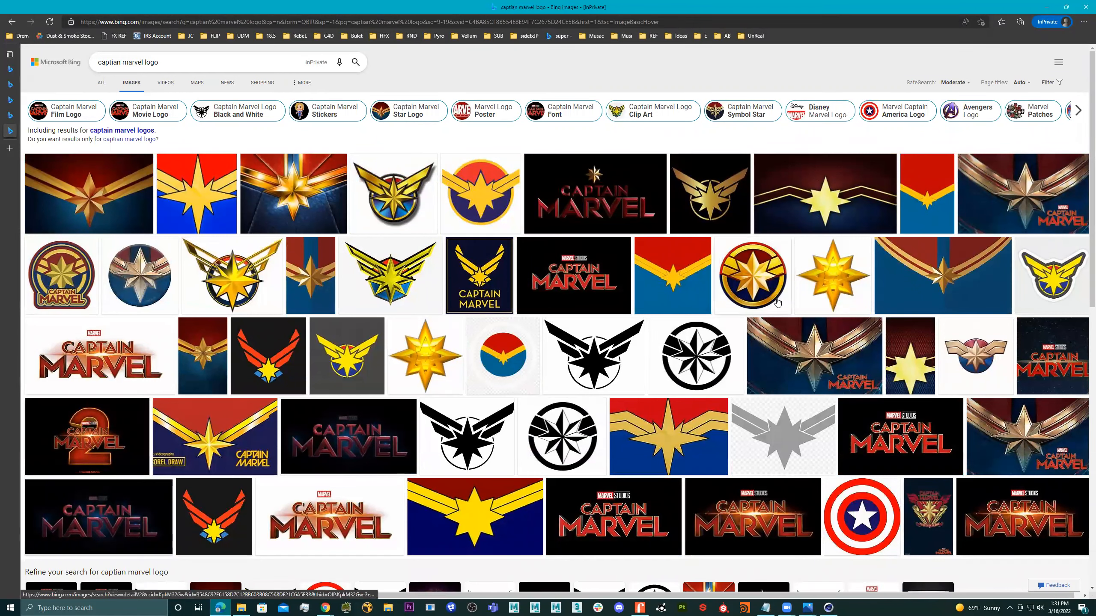
# - Preview several Captain Marvel logo results on white and black backgrounds to compare their lettering
pyautogui.click(116, 354)
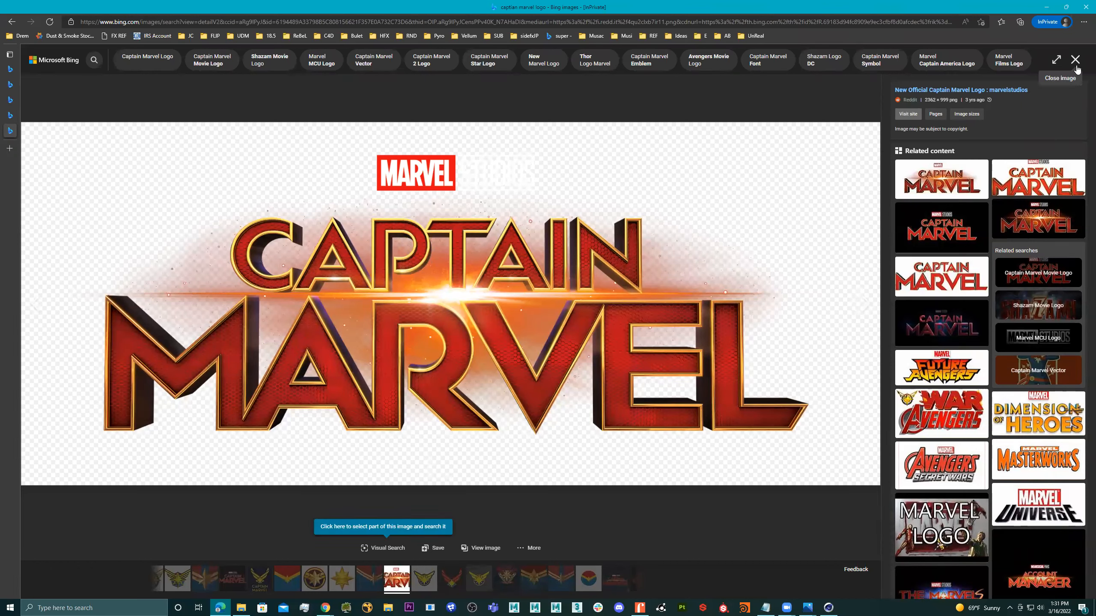
pyautogui.click(12, 21)
pyautogui.click(996, 514)
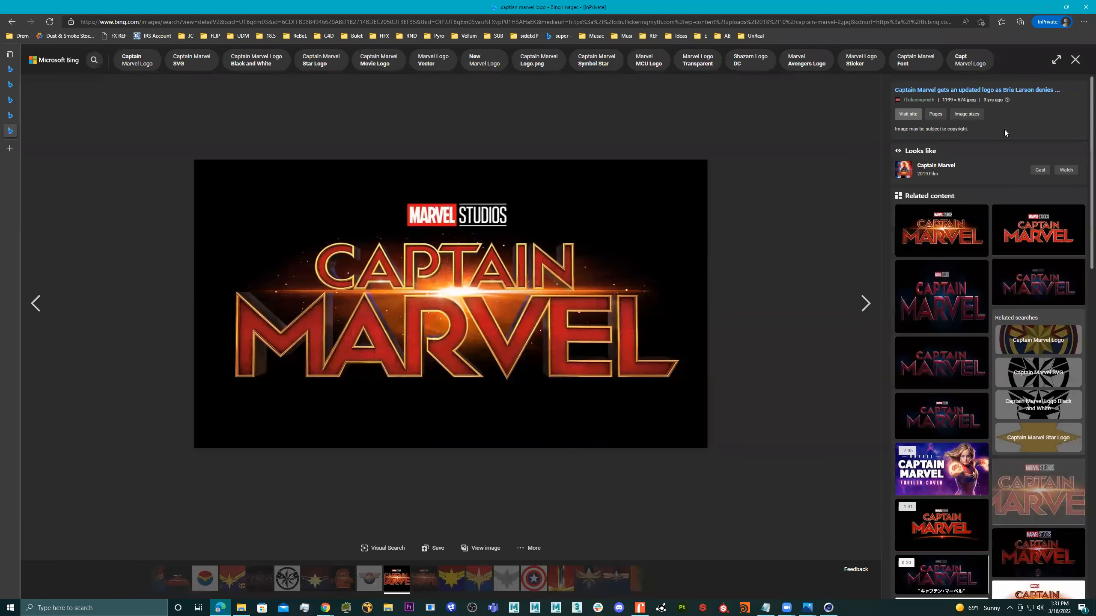
pyautogui.click(1020, 229)
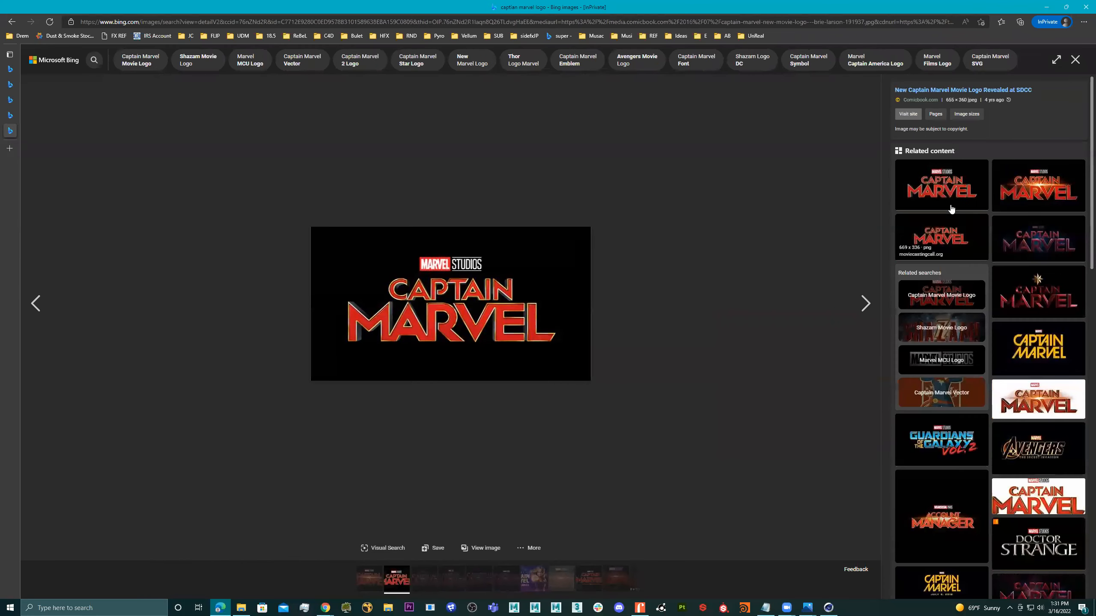
pyautogui.click(1075, 60)
# - Reopen the large white-background Captain Marvel logo and save the image as capMarvel.png in the desktop's ABCD folder
pyautogui.click(152, 358)
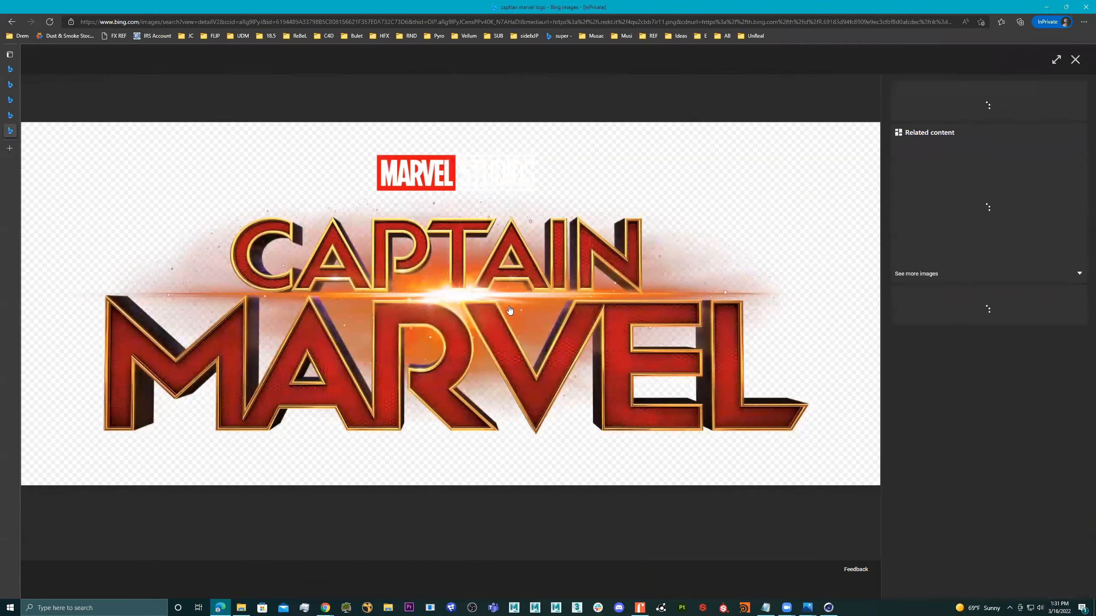
pyautogui.rightClick(487, 317)
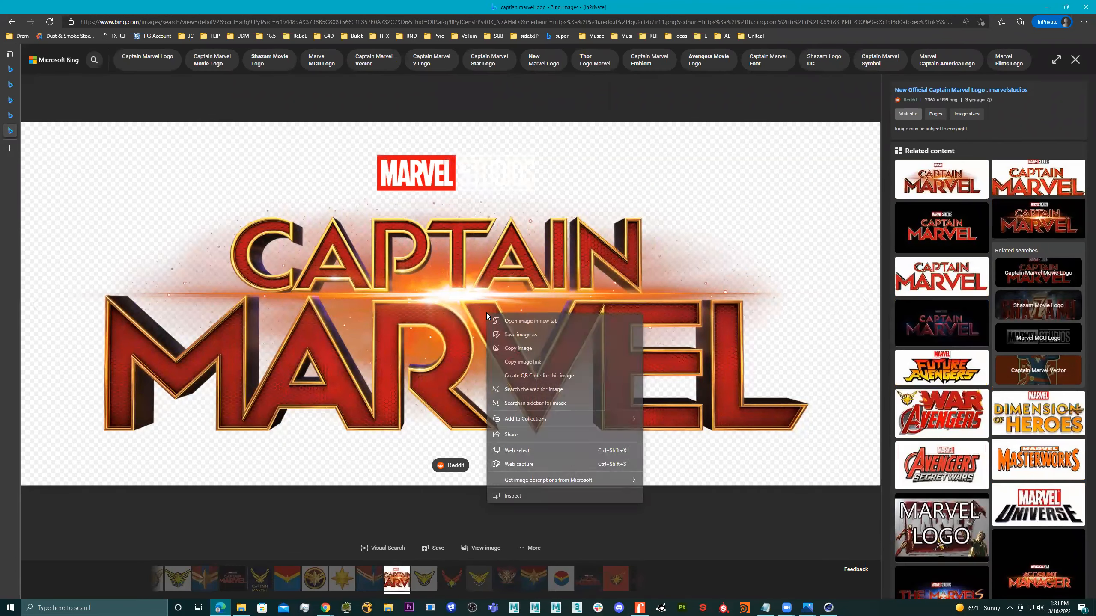
pyautogui.click(548, 336)
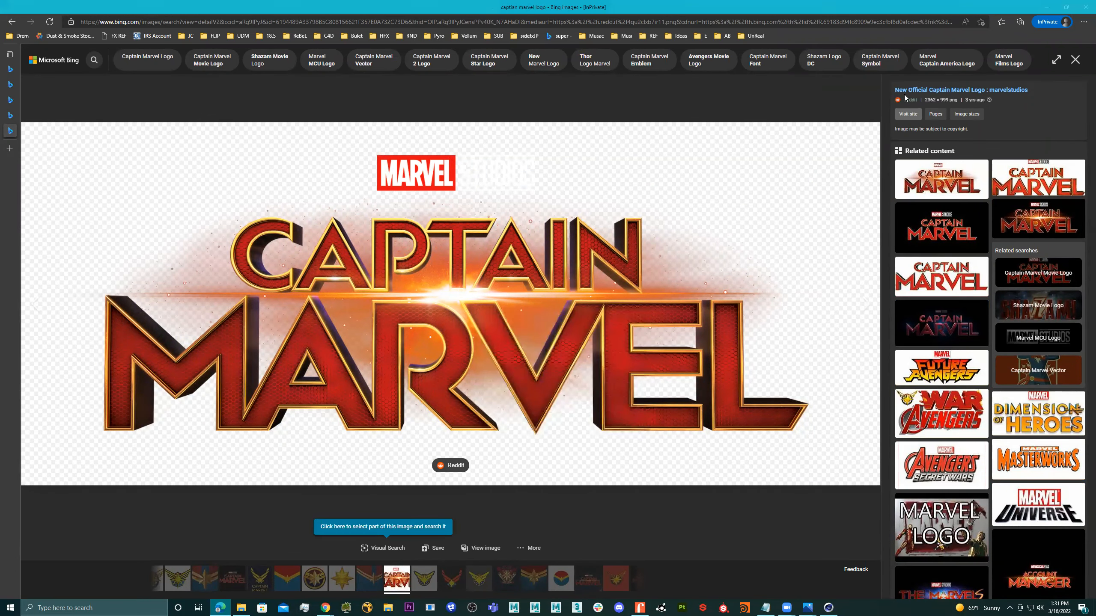
pyautogui.press('Return')
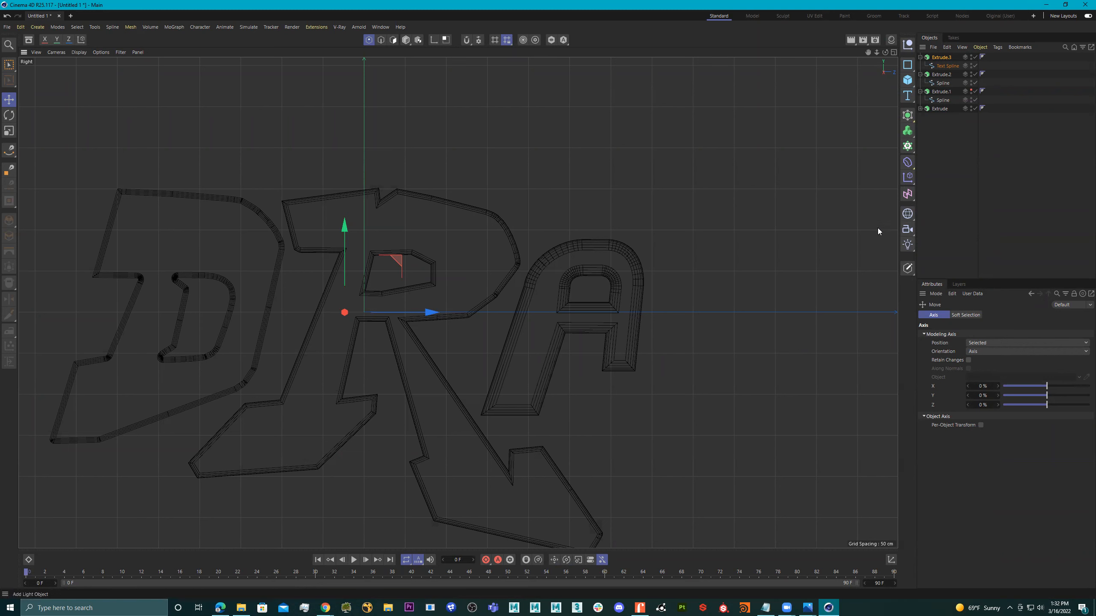
# - In Cinema 4D, load capMarvel.png as the right viewport's background picture and turn on its display
pyautogui.click(36, 54)
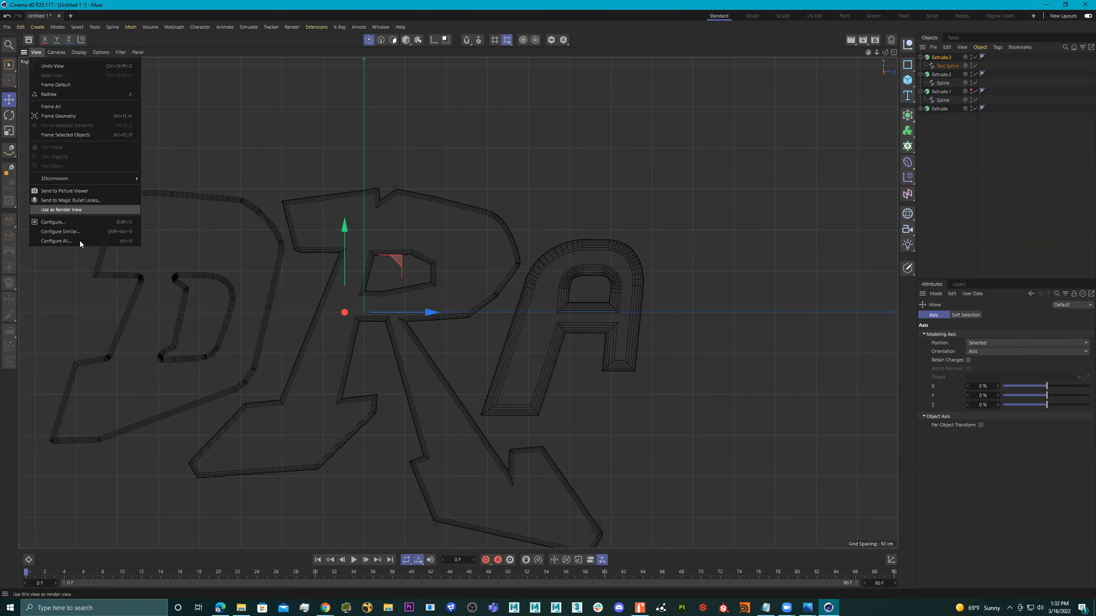
pyautogui.click(66, 225)
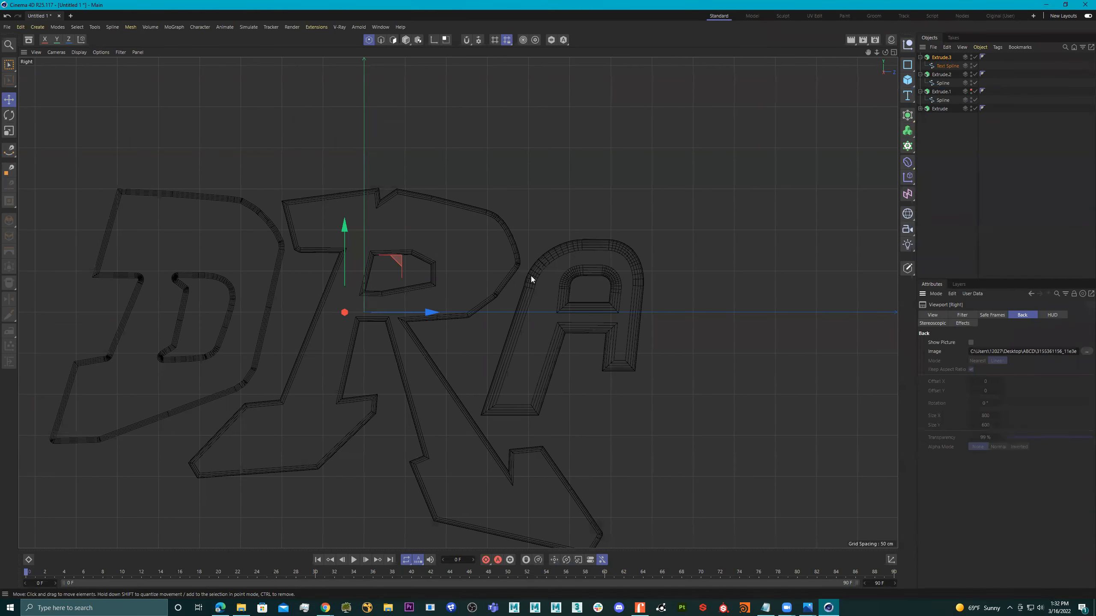
pyautogui.click(1085, 352)
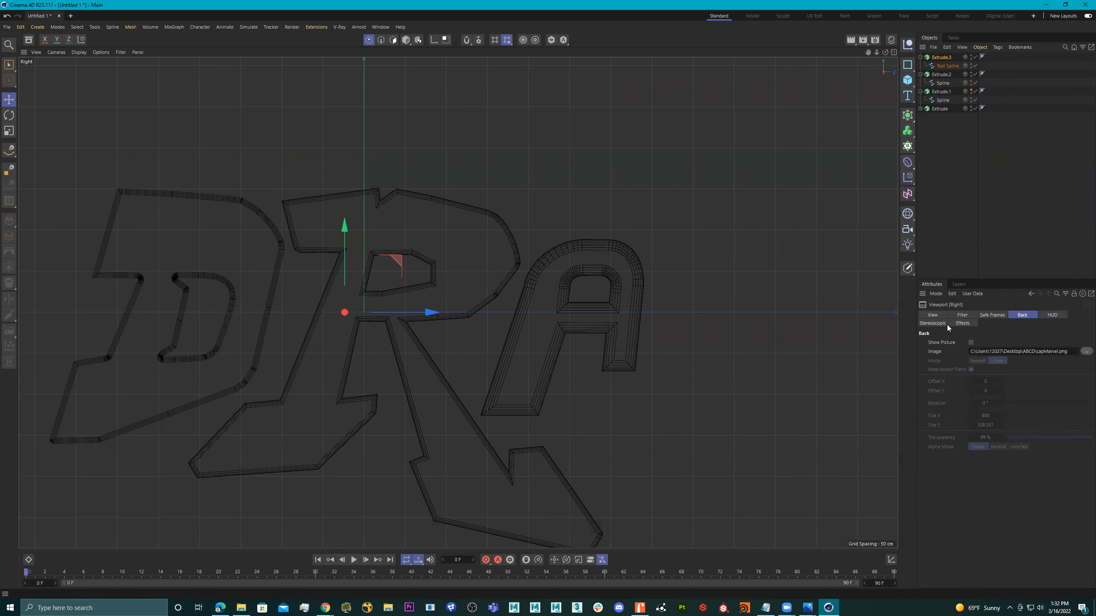
pyautogui.click(971, 343)
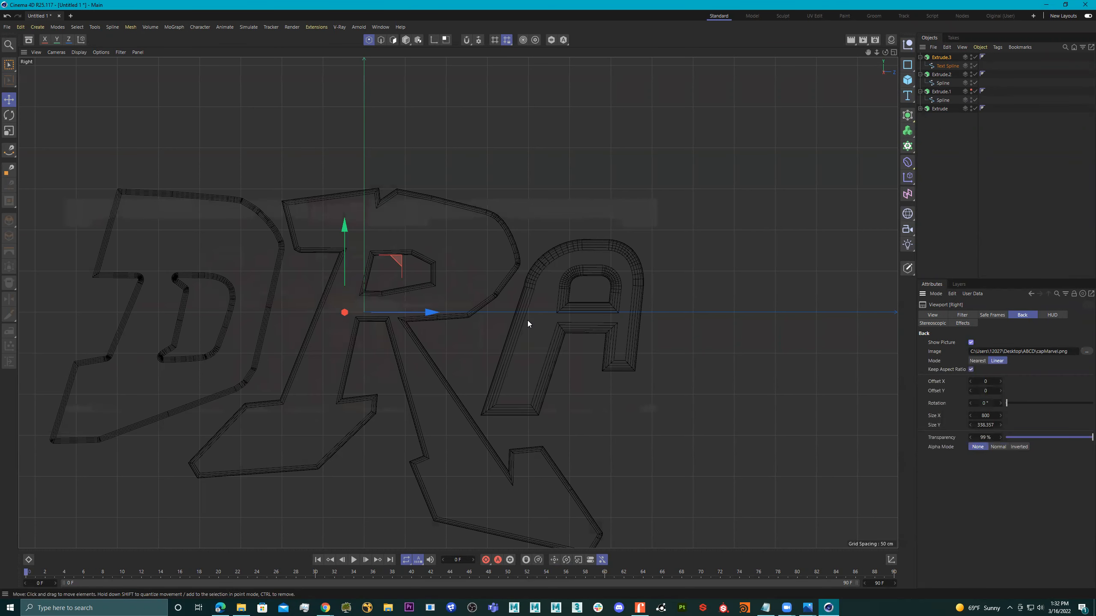
# - Scale the background picture to Size X 1903, offset it to X 1113 and Y 51, and set its transparency to 94%
pyautogui.scroll(-3, 510, 314)
pyautogui.moveTo(1063, 438); pyautogui.dragTo(1036, 439)
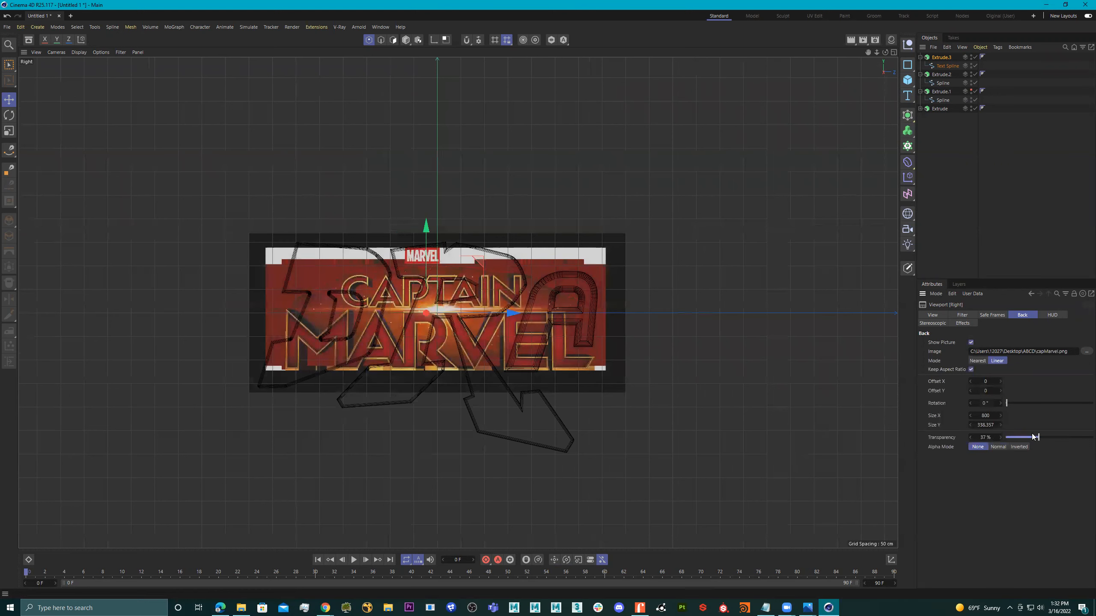
pyautogui.moveTo(983, 381); pyautogui.dragTo(984, 382)
pyautogui.keyDown('alt'); pyautogui.moveTo(742, 373); pyautogui.dragTo(598, 348, button='middle'); pyautogui.keyUp('alt')
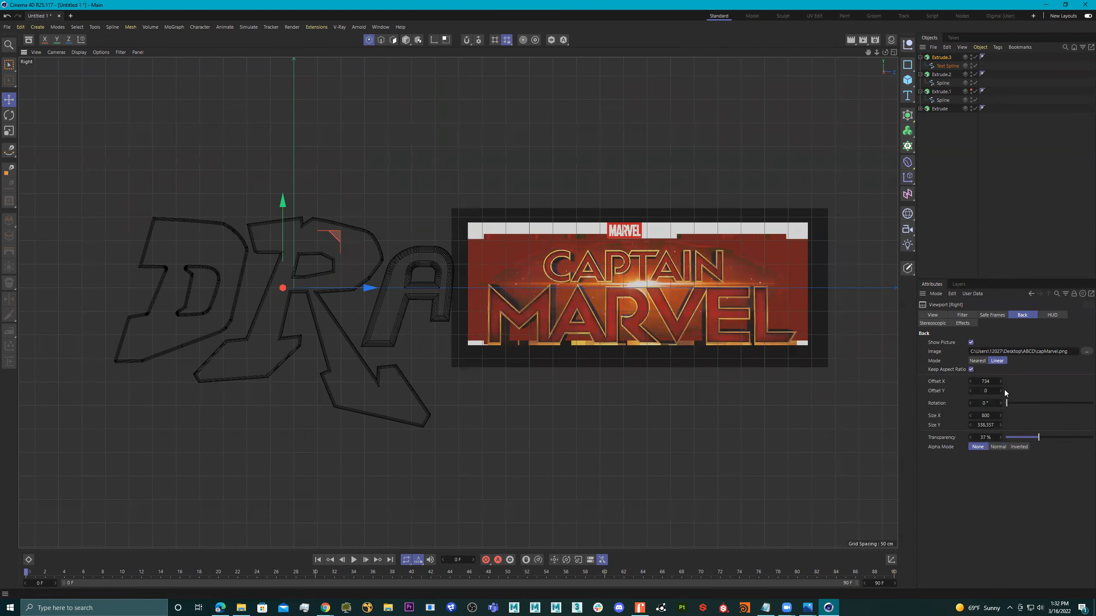
pyautogui.moveTo(986, 391); pyautogui.dragTo(989, 391)
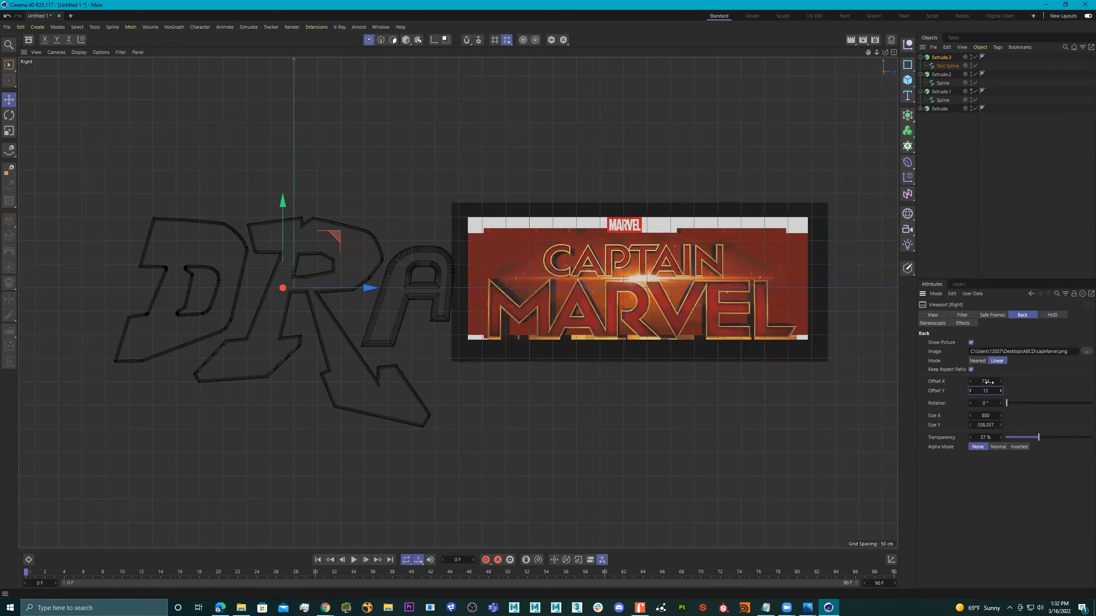
pyautogui.moveTo(993, 415); pyautogui.dragTo(1021, 415)
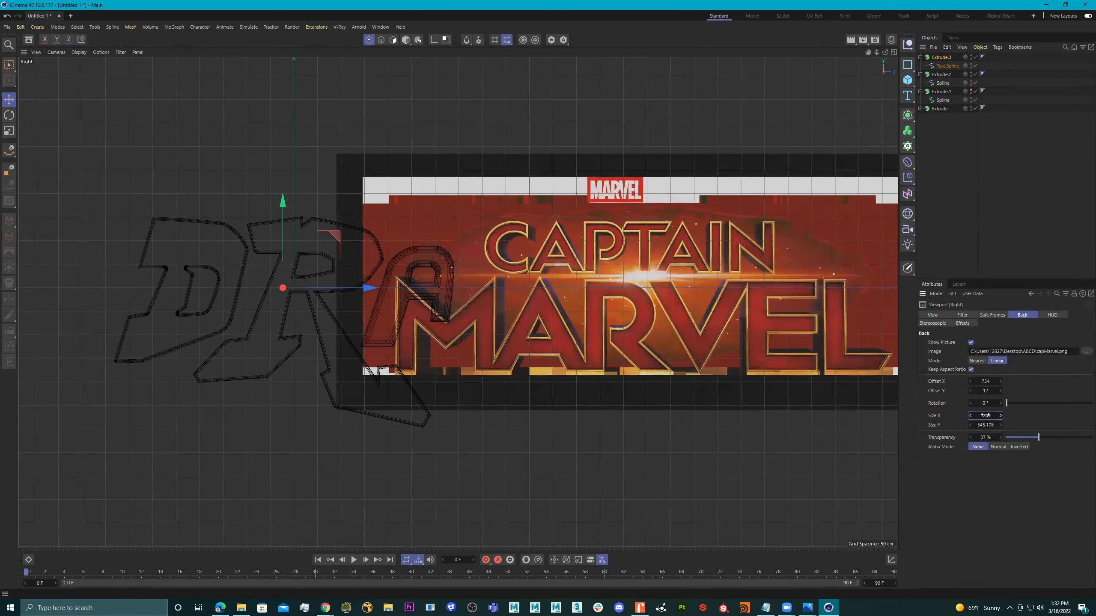
pyautogui.moveTo(985, 381); pyautogui.dragTo(952, 386)
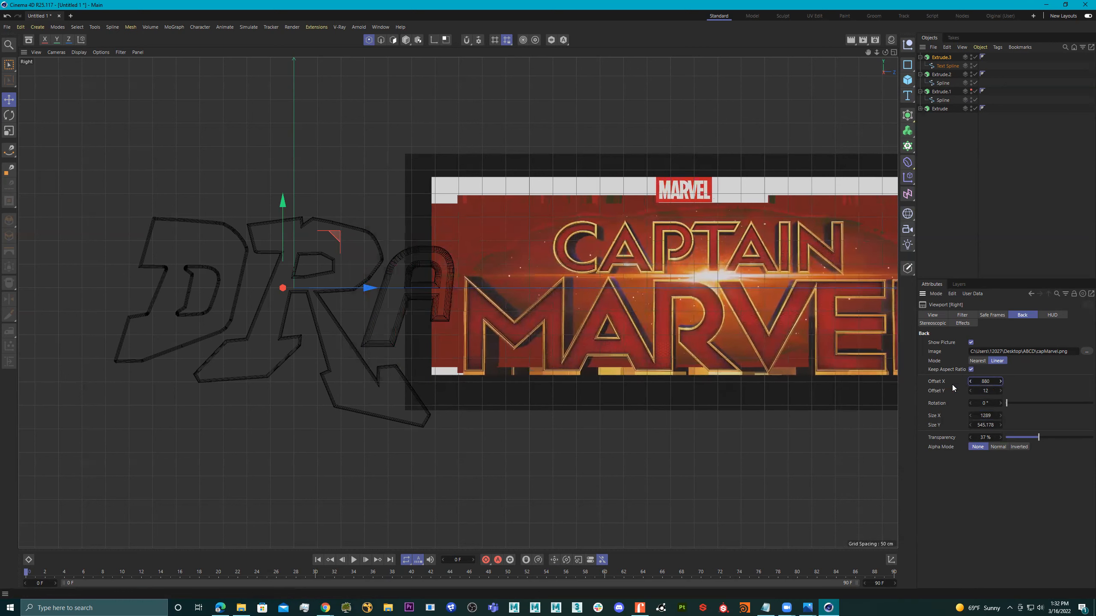
pyautogui.moveTo(985, 415); pyautogui.dragTo(1009, 416)
pyautogui.moveTo(984, 380); pyautogui.dragTo(1007, 380)
pyautogui.moveTo(985, 415); pyautogui.dragTo(997, 394)
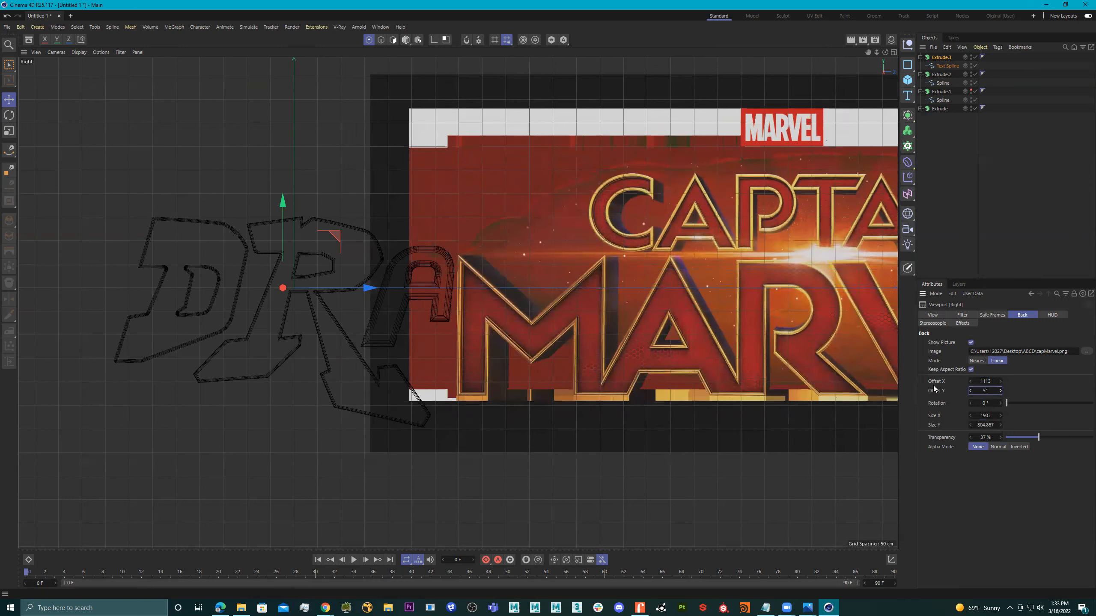
pyautogui.moveTo(1060, 438); pyautogui.dragTo(1090, 437)
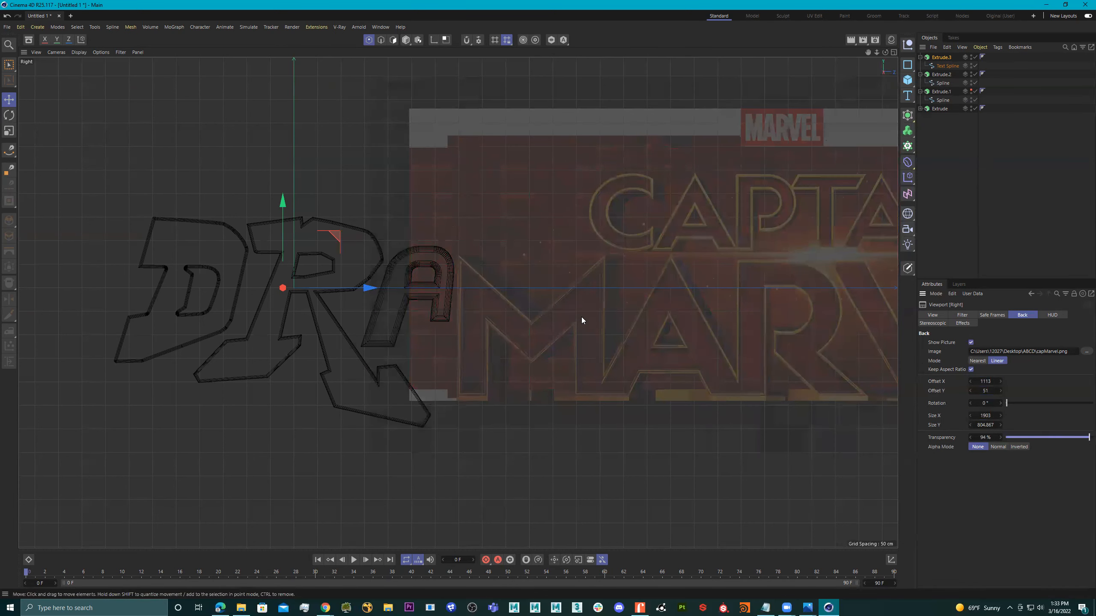
# - Trace the outer outline of the M in MARVEL with a closed, straight-edged Bezier spline using the Spline Pen
pyautogui.keyDown('alt'); pyautogui.moveTo(557, 316); pyautogui.dragTo(457, 300, button='middle'); pyautogui.keyUp('alt')
pyautogui.keyDown('alt'); pyautogui.moveTo(419, 282); pyautogui.dragTo(480, 289, button='right'); pyautogui.keyUp('alt')
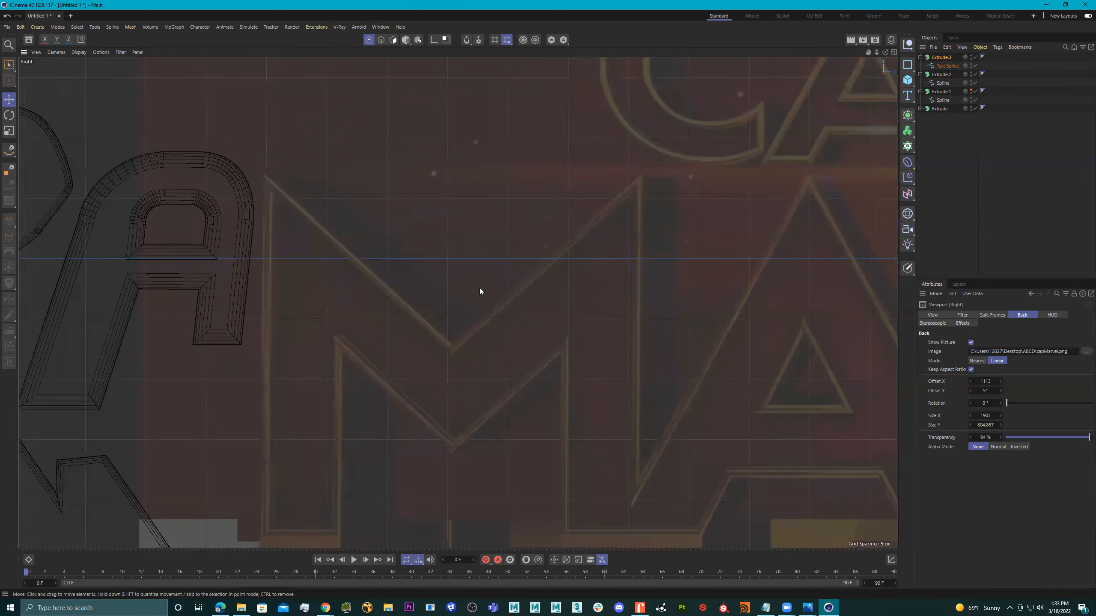
pyautogui.keyDown('alt'); pyautogui.moveTo(500, 313); pyautogui.dragTo(476, 279, button='middle'); pyautogui.keyUp('alt')
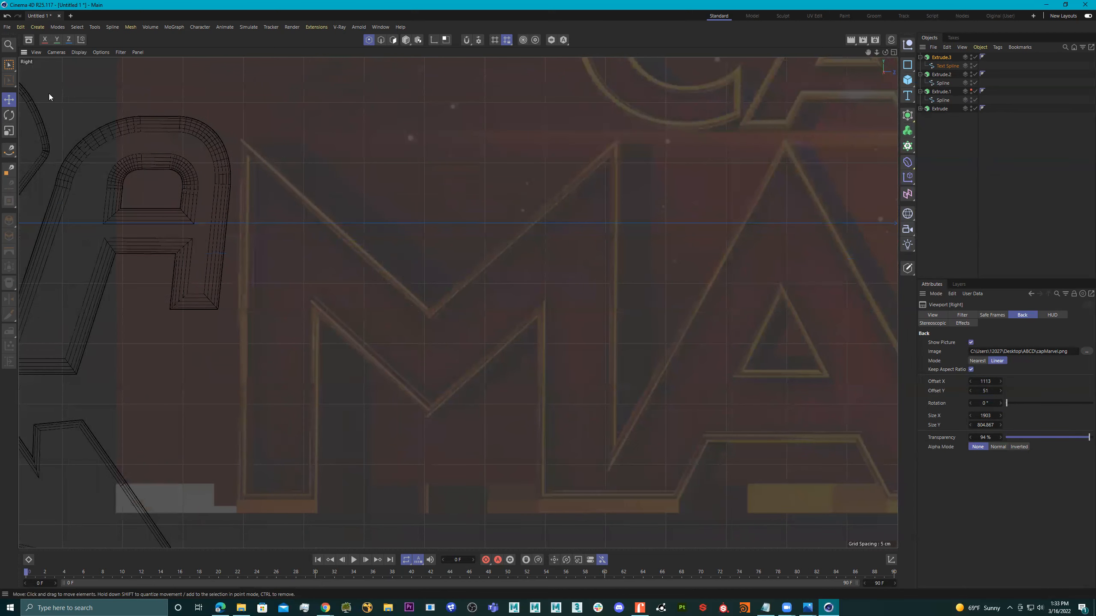
pyautogui.click(10, 150)
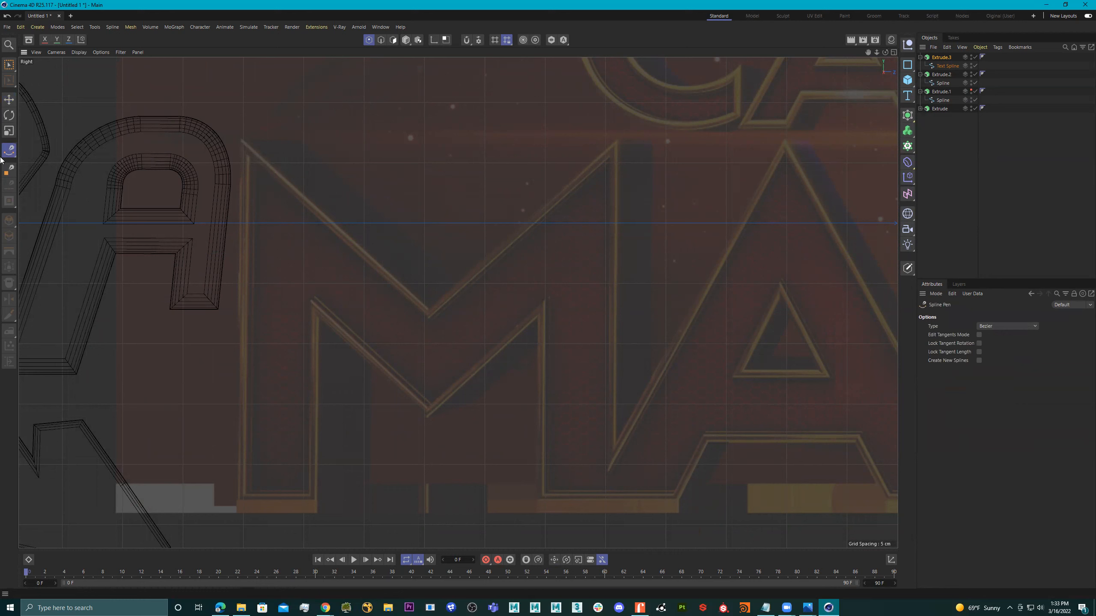
pyautogui.click(240, 138)
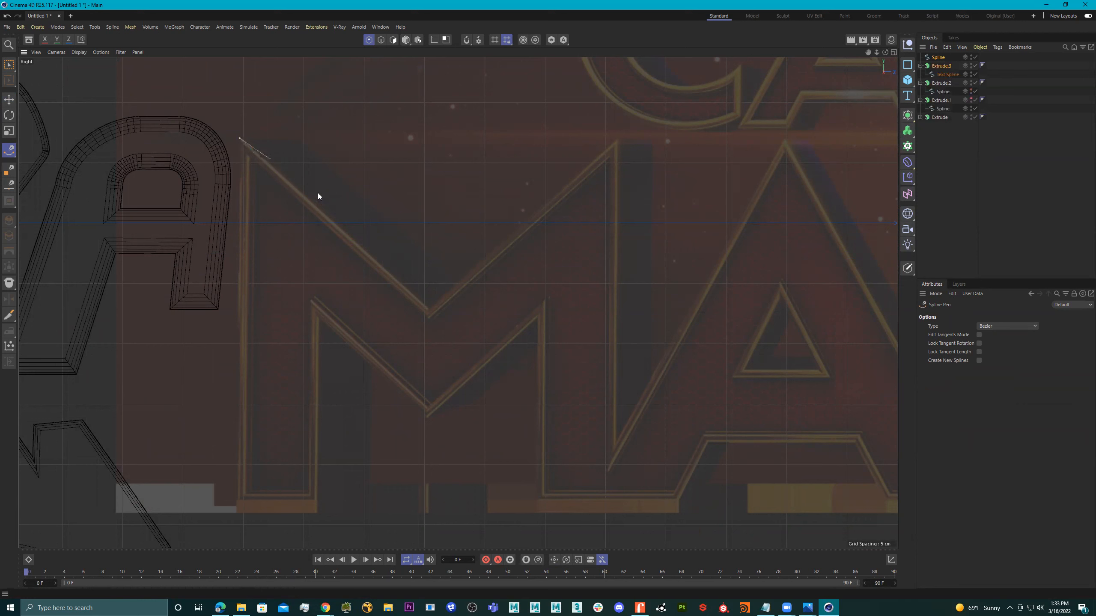
pyautogui.click(428, 310)
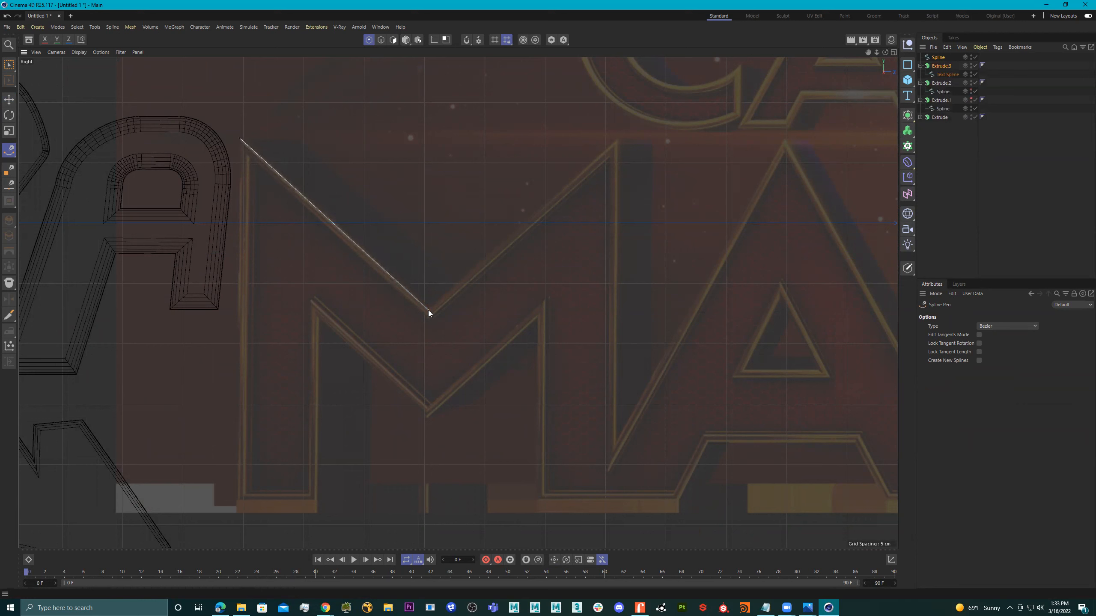
pyautogui.click(617, 139)
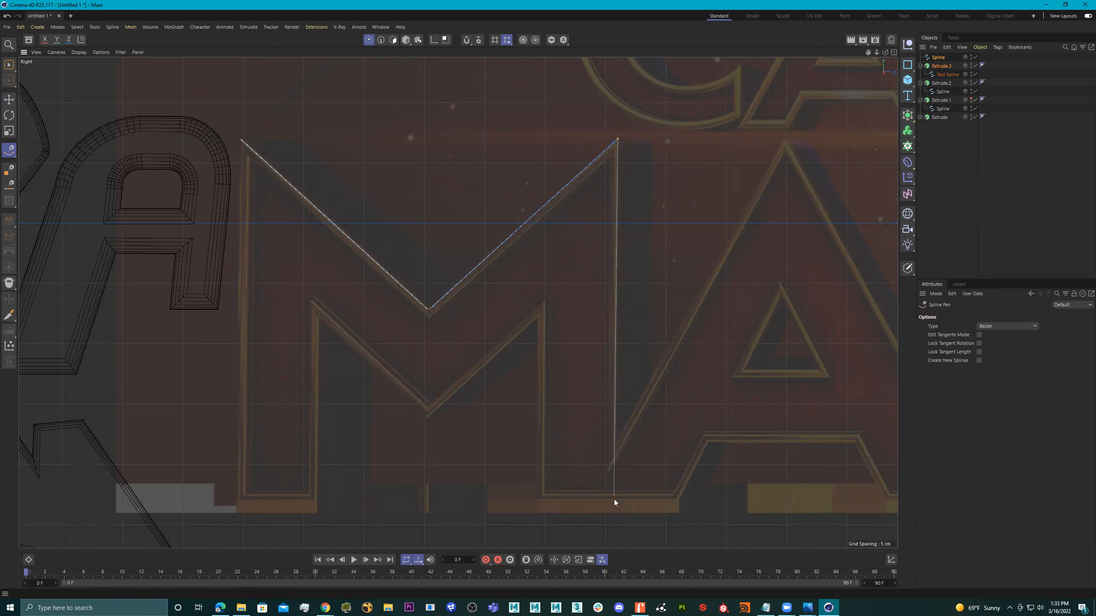
pyautogui.click(538, 499)
pyautogui.click(539, 317)
pyautogui.click(428, 416)
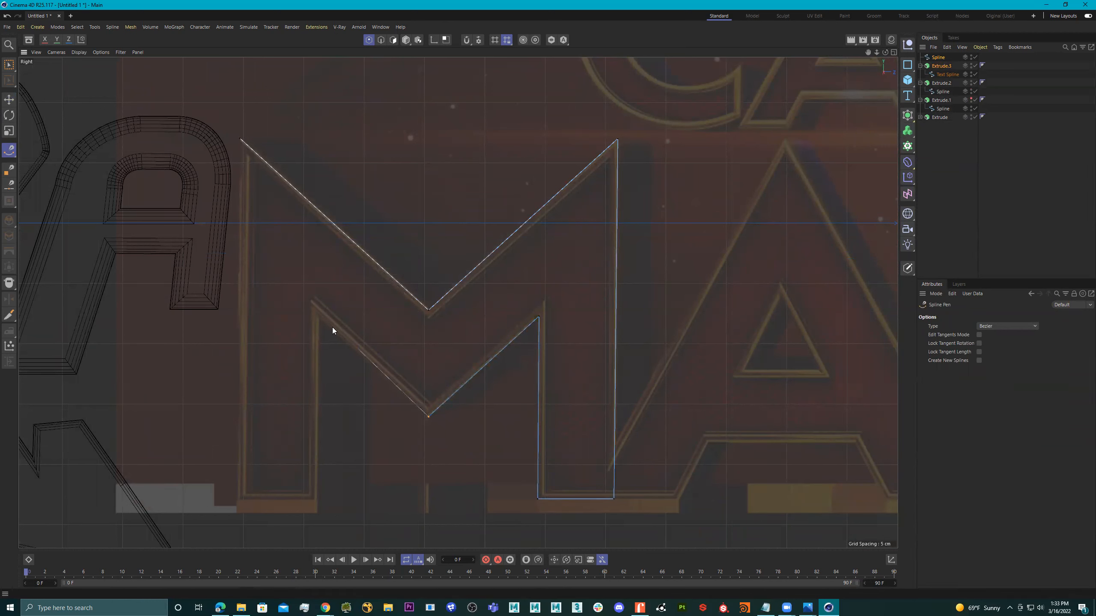
pyautogui.click(318, 315)
pyautogui.click(238, 500)
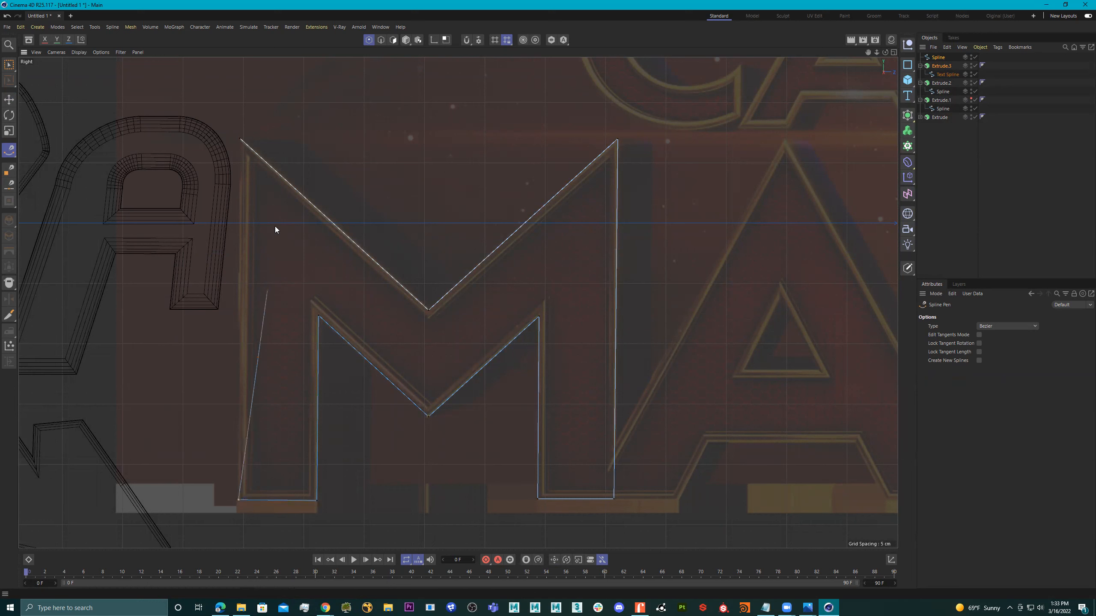
pyautogui.click(240, 139)
pyautogui.scroll(6, 322, 211)
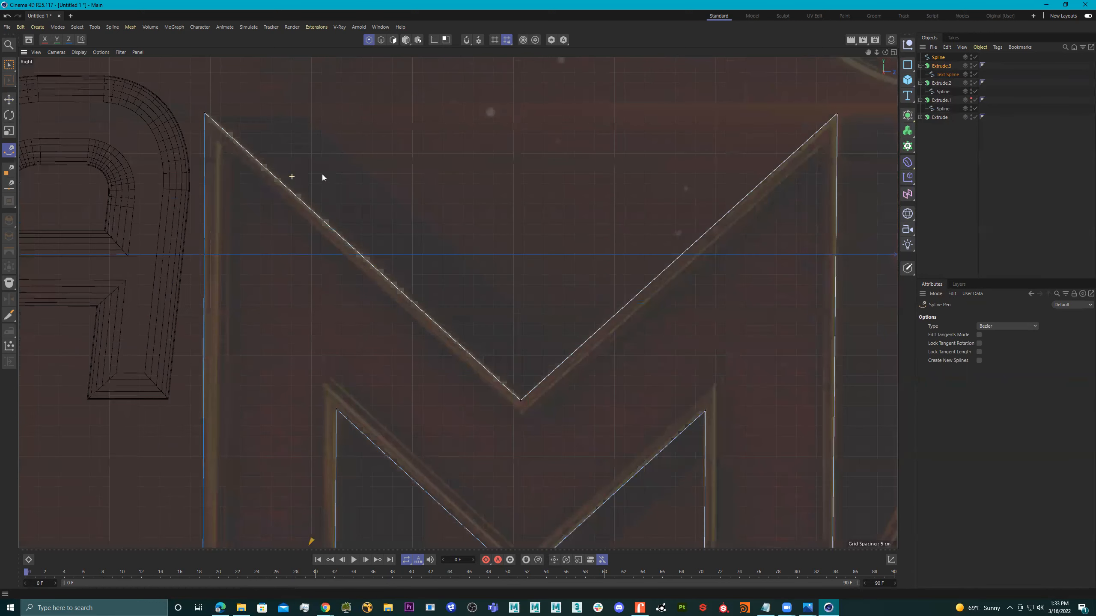
# - Try to give the M outline's upper-left corner point soft tangents
pyautogui.scroll(5, 357, 208)
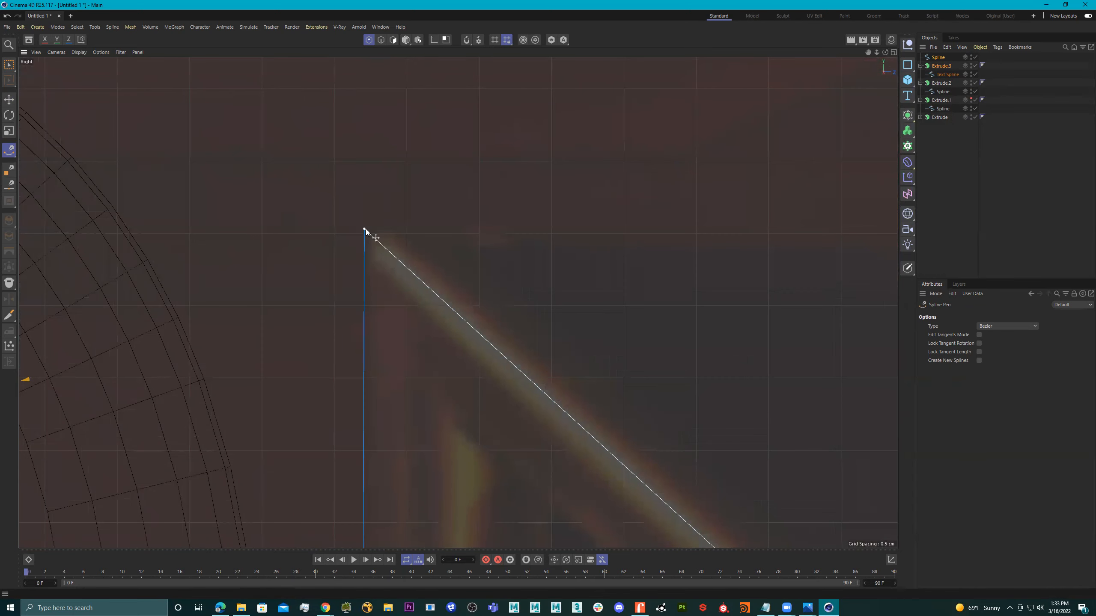
pyautogui.rightClick(365, 229)
pyautogui.click(365, 239)
pyautogui.scroll(-8, 432, 281)
pyautogui.scroll(6, 522, 281)
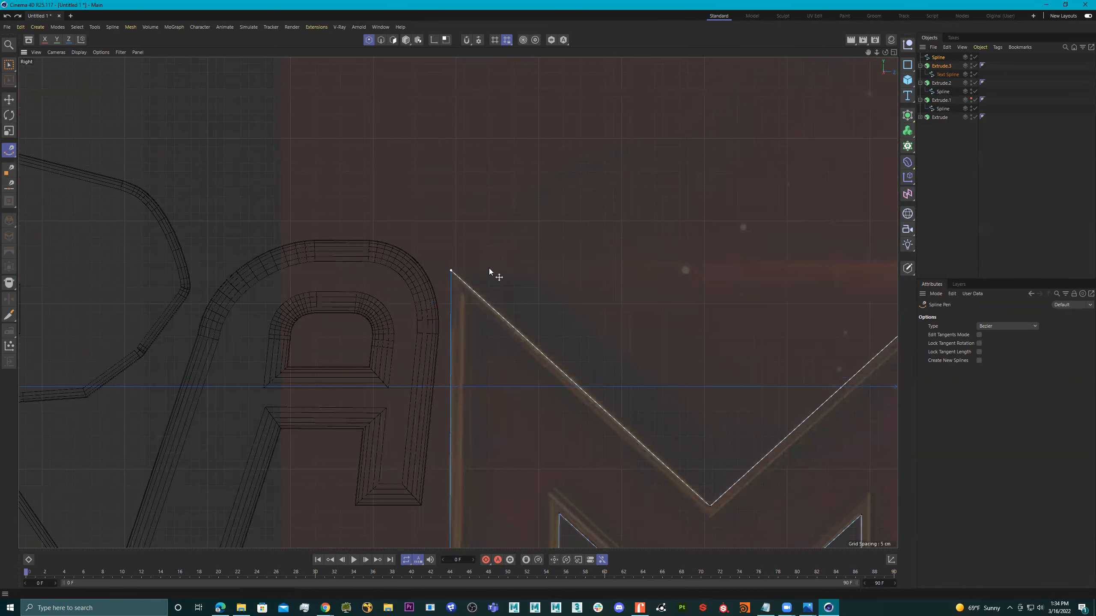
# - Add a spline point on each side of the M's upper-left corner, close to the tip
pyautogui.scroll(6, 489, 270)
pyautogui.rightClick(433, 306)
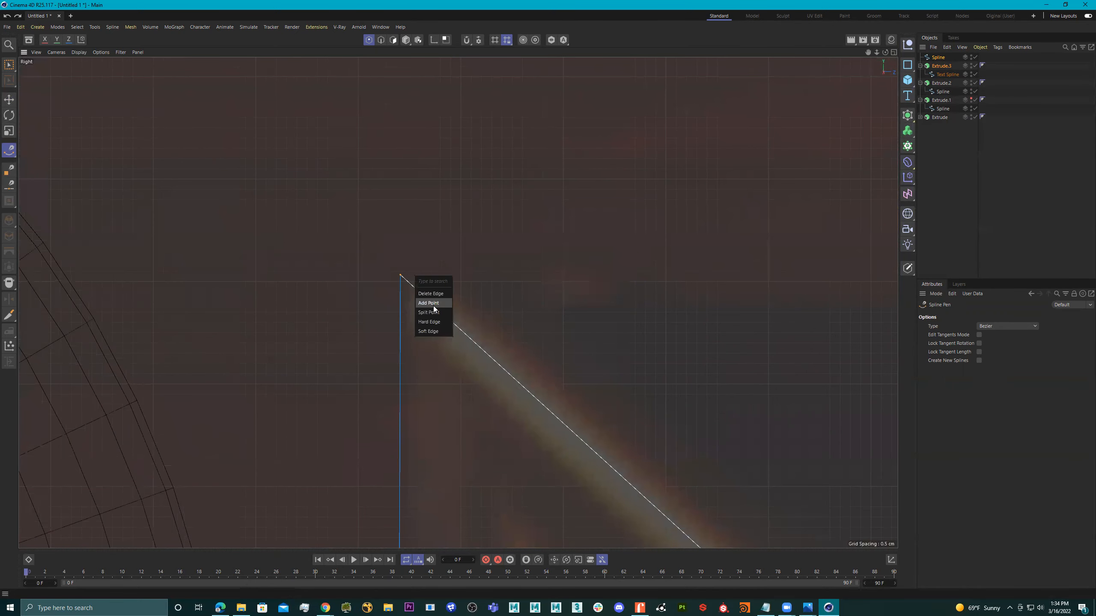
pyautogui.click(438, 303)
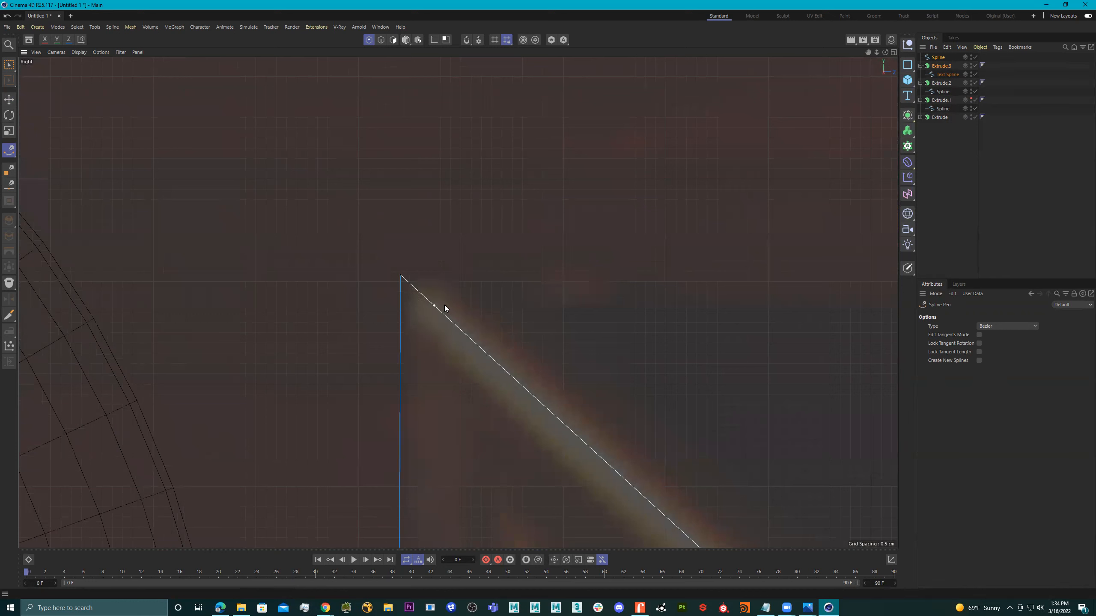
pyautogui.rightClick(399, 312)
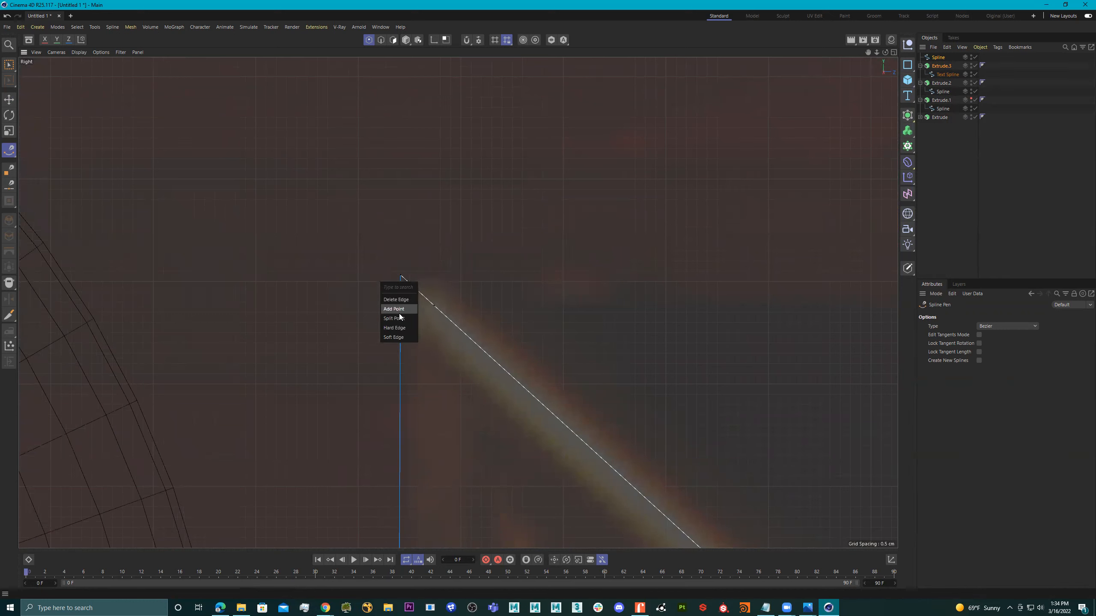
pyautogui.click(400, 309)
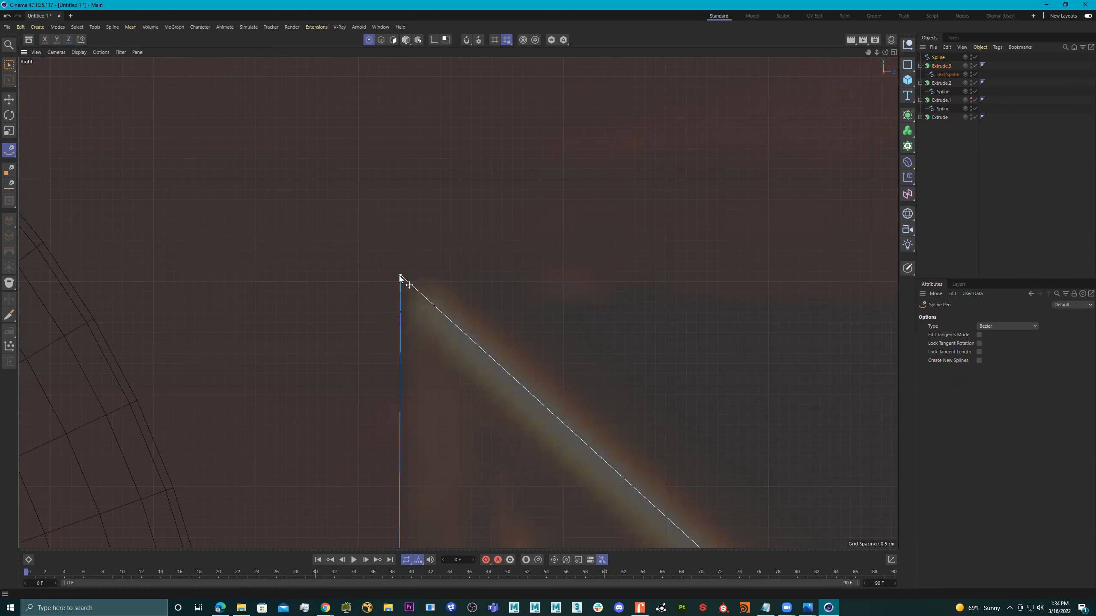
# - Give the upper-left corner point soft tangents and shorten its handles to form a small rounded tip
pyautogui.click(402, 289)
pyautogui.keyDown('alt'); pyautogui.moveTo(388, 261); pyautogui.dragTo(454, 288, button='right'); pyautogui.keyUp('alt')
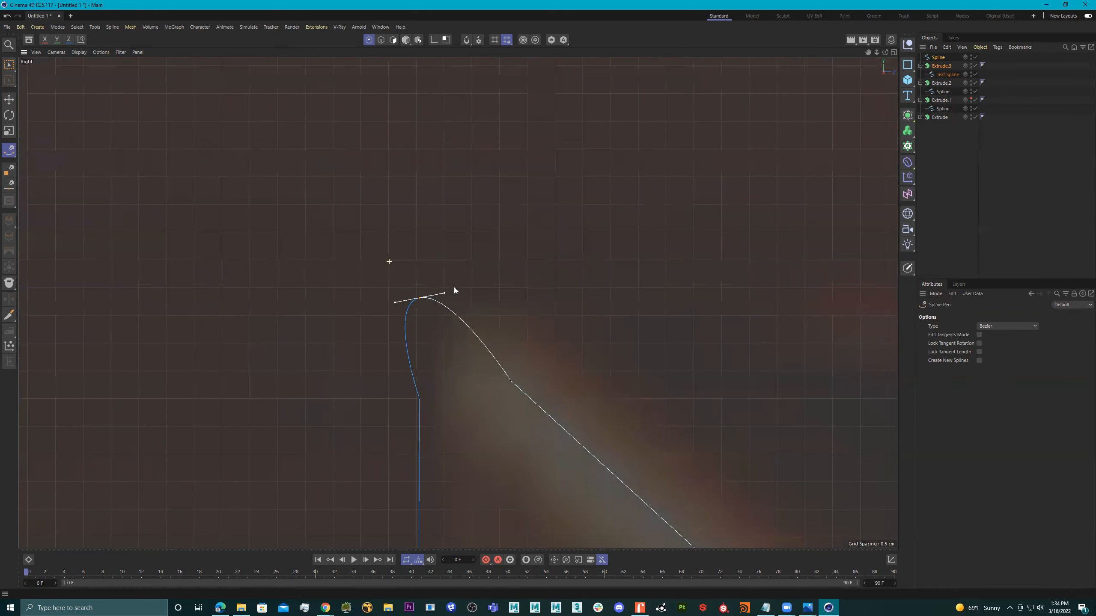
pyautogui.moveTo(443, 294); pyautogui.dragTo(427, 309)
pyautogui.scroll(-10, 524, 320)
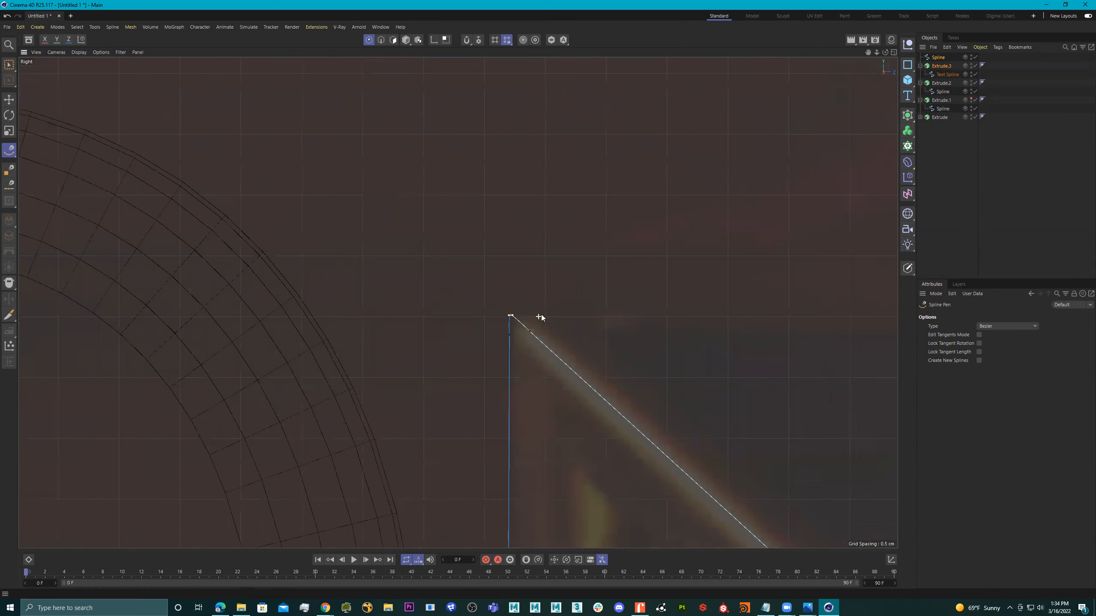
# - Add a spline point on each side of the vertex of the M's upper V notch
pyautogui.keyDown('alt'); pyautogui.moveTo(504, 302); pyautogui.dragTo(176, 207, button='middle'); pyautogui.keyUp('alt')
pyautogui.moveTo(552, 305)
pyautogui.keyDown('alt'); pyautogui.mouseDown(button='middle')
pyautogui.moveTo(447, 163)
pyautogui.moveTo(415, 81)
pyautogui.mouseUp(button='middle'); pyautogui.keyUp('alt')
pyautogui.keyDown('alt'); pyautogui.moveTo(605, 360); pyautogui.dragTo(497, 213, button='middle'); pyautogui.keyUp('alt')
pyautogui.keyDown('alt'); pyautogui.moveTo(605, 326); pyautogui.dragTo(379, 247, button='middle'); pyautogui.keyUp('alt')
pyautogui.scroll(-6, 543, 304)
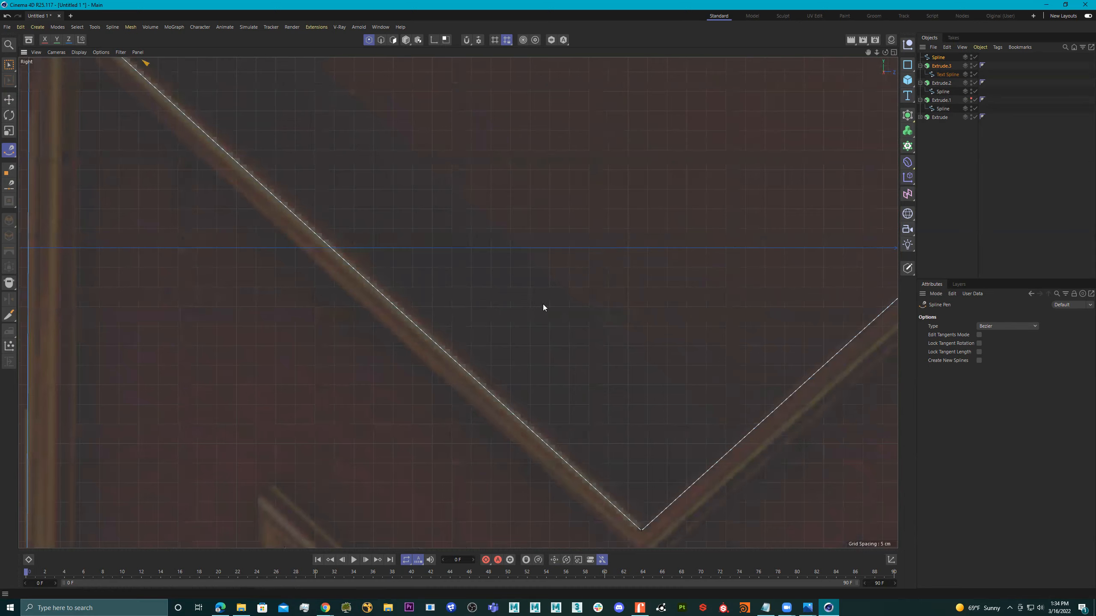
pyautogui.keyDown('alt'); pyautogui.moveTo(520, 251); pyautogui.dragTo(420, 168, button='middle'); pyautogui.keyUp('alt')
pyautogui.scroll(2, 538, 334)
pyautogui.scroll(6, 533, 342)
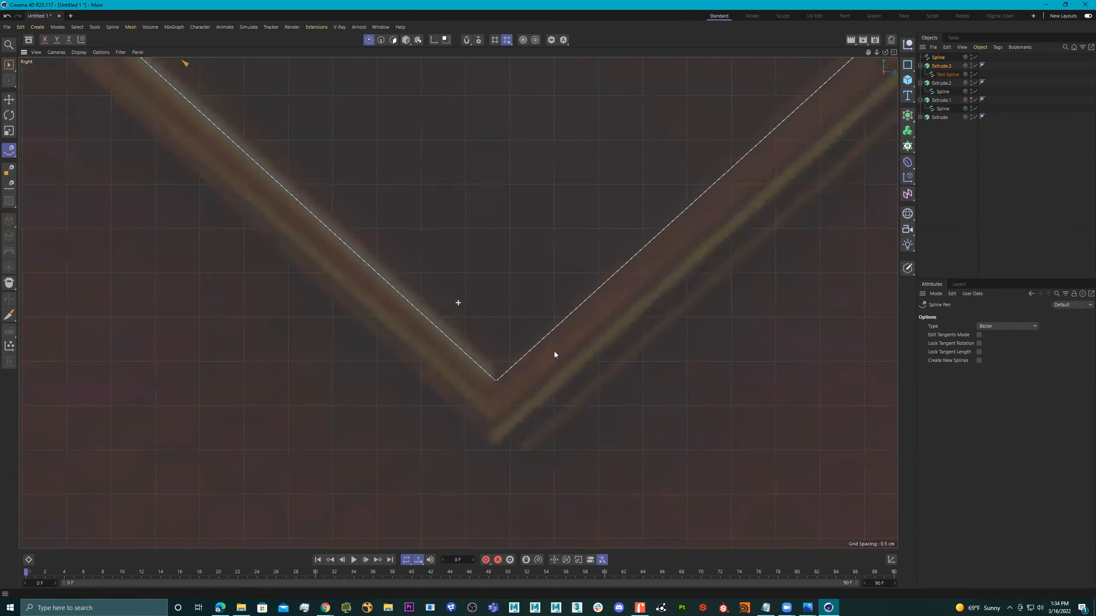
pyautogui.rightClick(502, 365)
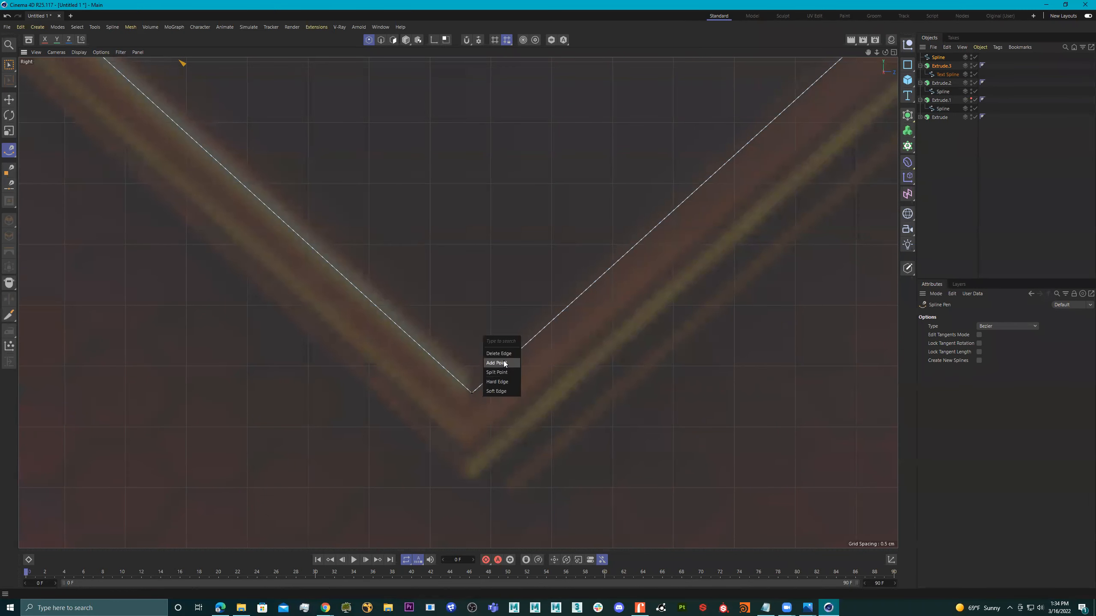
pyautogui.click(505, 364)
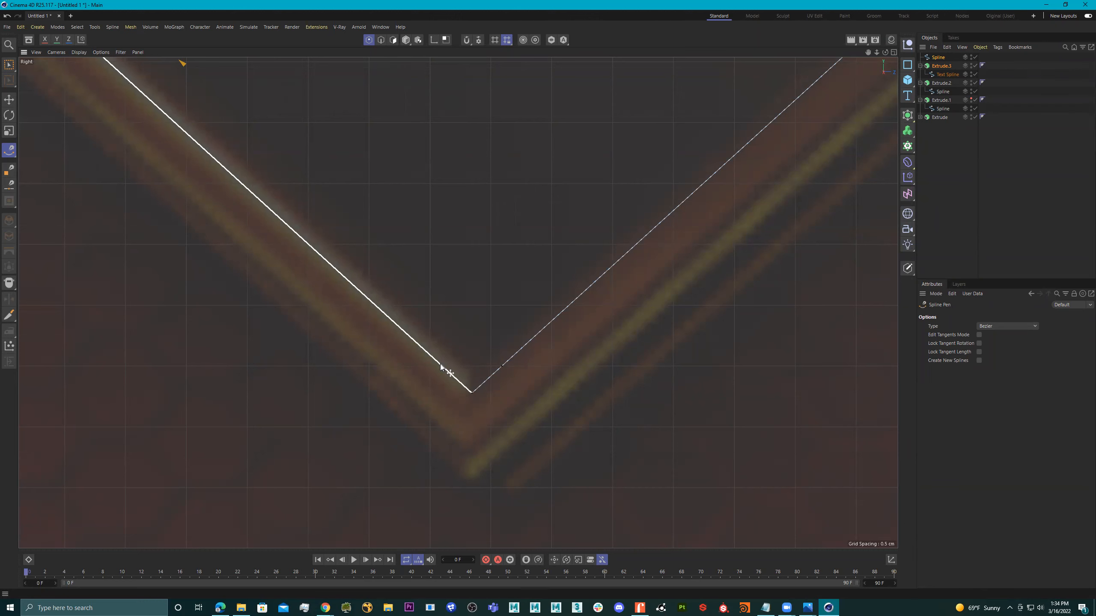
pyautogui.rightClick(440, 365)
pyautogui.click(441, 363)
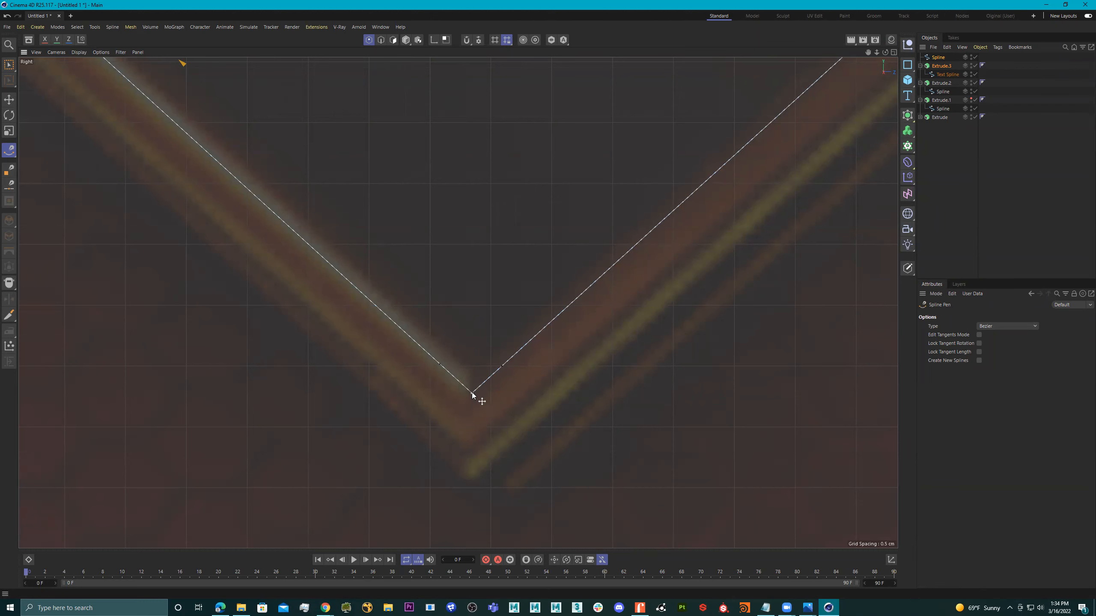
# - Soften the upper V notch's vertex, shorten its tangent handles, and align the added point on its left edge
pyautogui.rightClick(472, 394)
pyautogui.click(472, 393)
pyautogui.scroll(5, 475, 394)
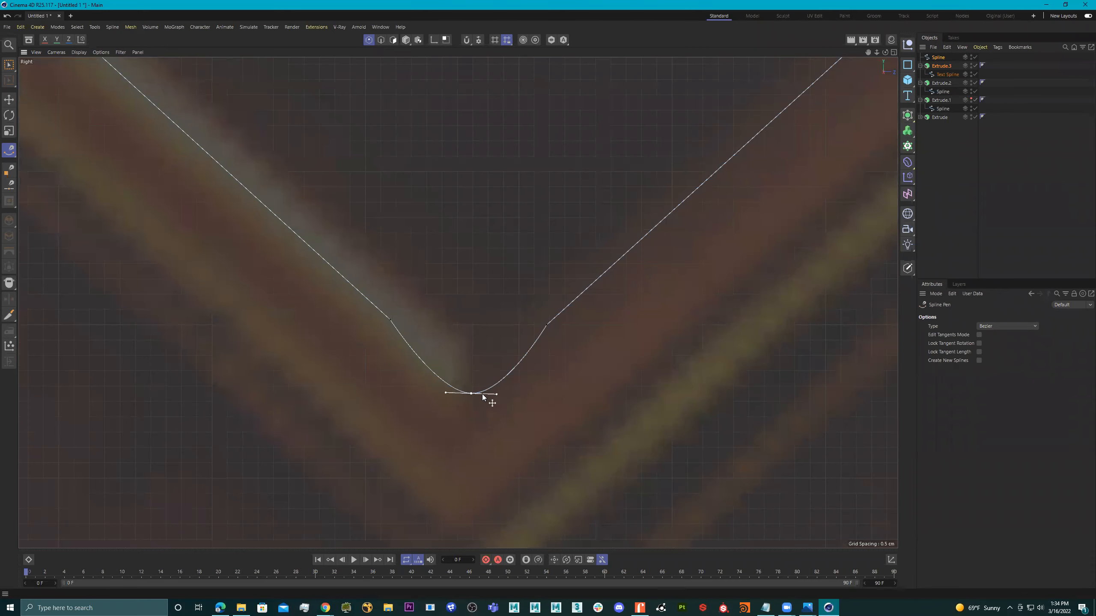
pyautogui.moveTo(497, 395)
pyautogui.mouseDown()
pyautogui.moveTo(458, 392)
pyautogui.moveTo(490, 397)
pyautogui.moveTo(481, 394)
pyautogui.mouseUp()
pyautogui.scroll(-2, 496, 391)
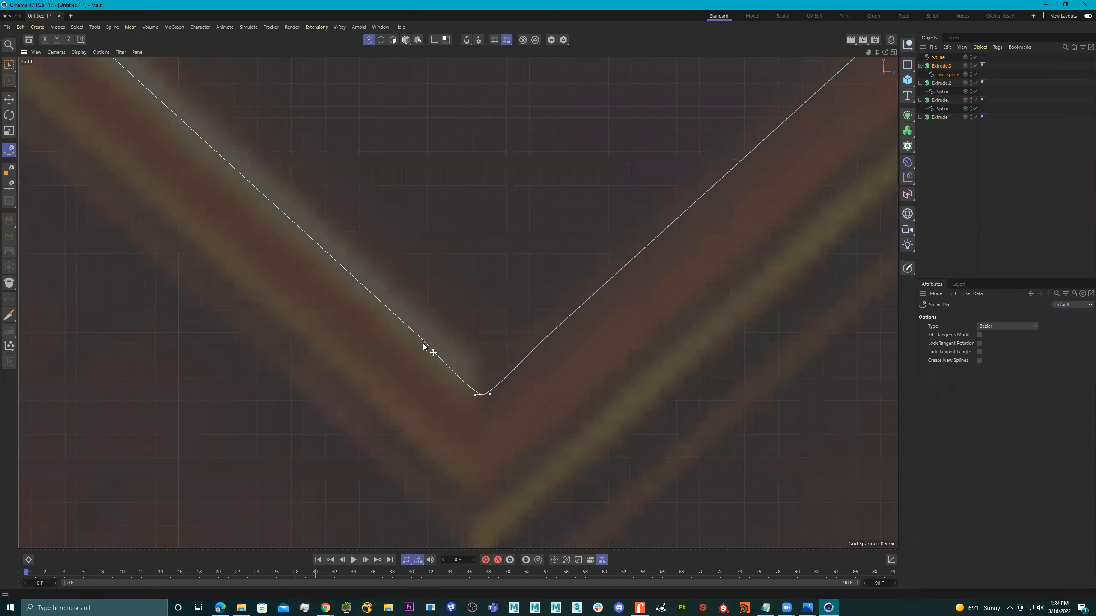
pyautogui.moveTo(421, 341); pyautogui.dragTo(421, 342)
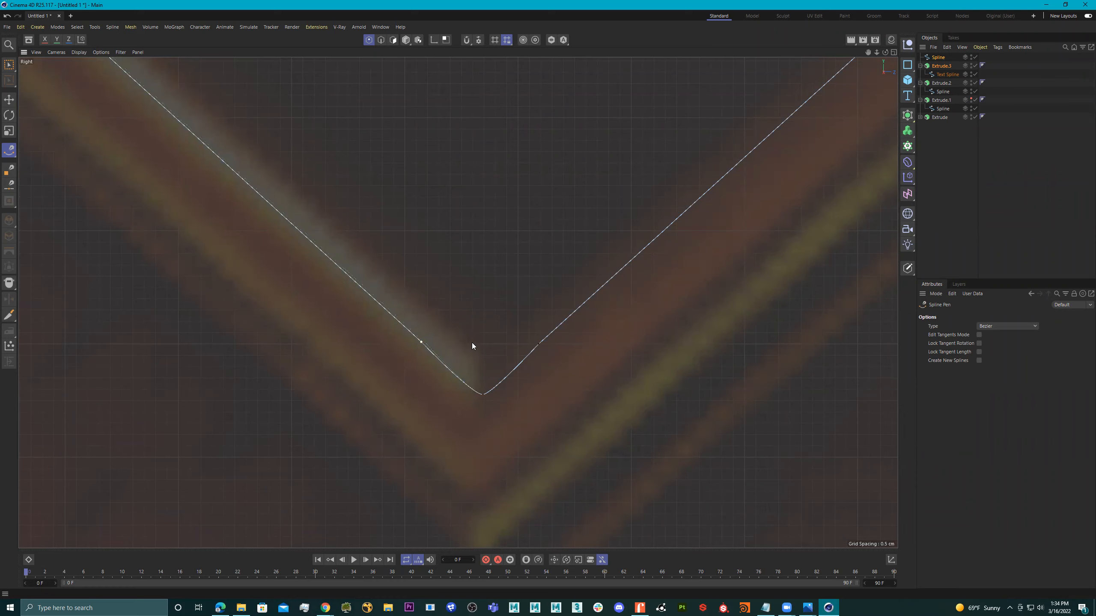
# - Add a spline point on each side of the M's upper-right corner, close to the tip
pyautogui.scroll(-15, 544, 360)
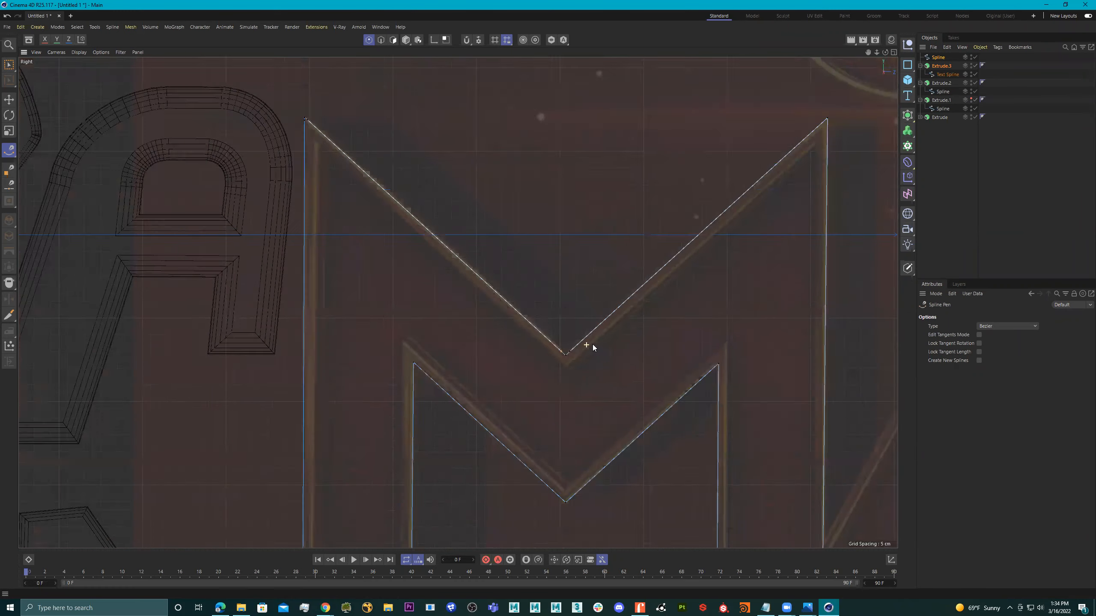
pyautogui.scroll(5, 626, 296)
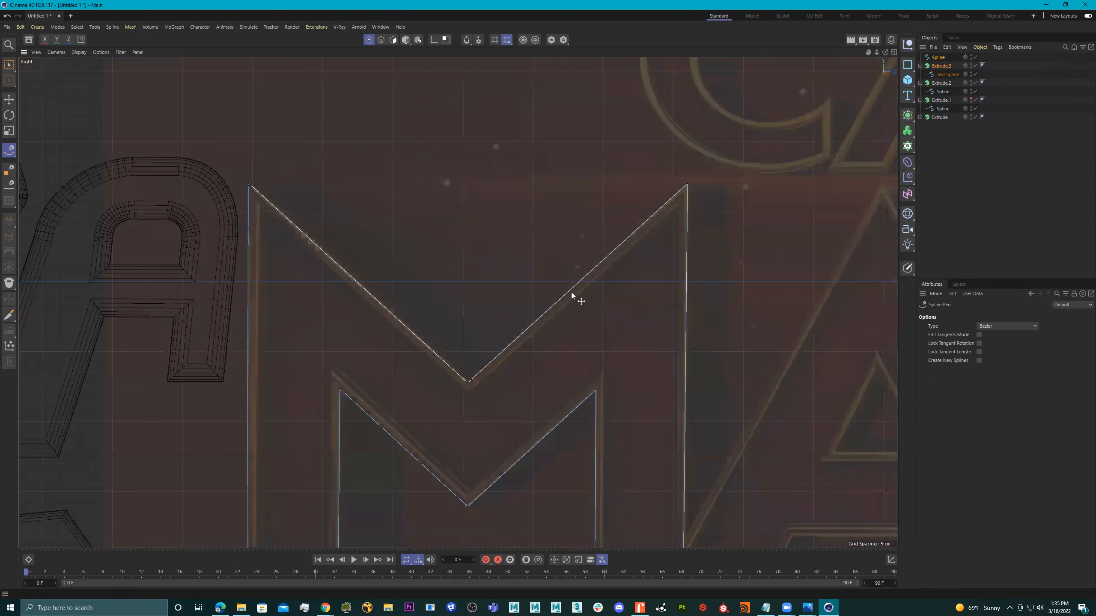
pyautogui.keyDown('alt'); pyautogui.moveTo(587, 230); pyautogui.dragTo(590, 145, button='middle'); pyautogui.keyUp('alt')
pyautogui.keyDown('alt'); pyautogui.moveTo(615, 187); pyautogui.dragTo(542, 329, button='middle'); pyautogui.keyUp('alt')
pyautogui.scroll(6, 531, 240)
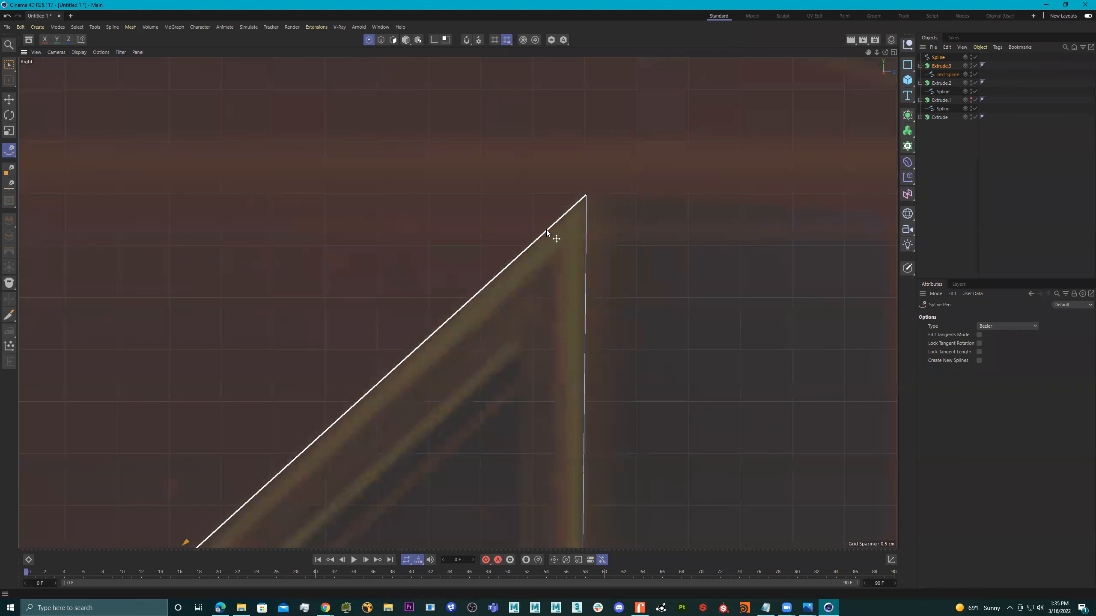
pyautogui.rightClick(546, 229)
pyautogui.click(547, 232)
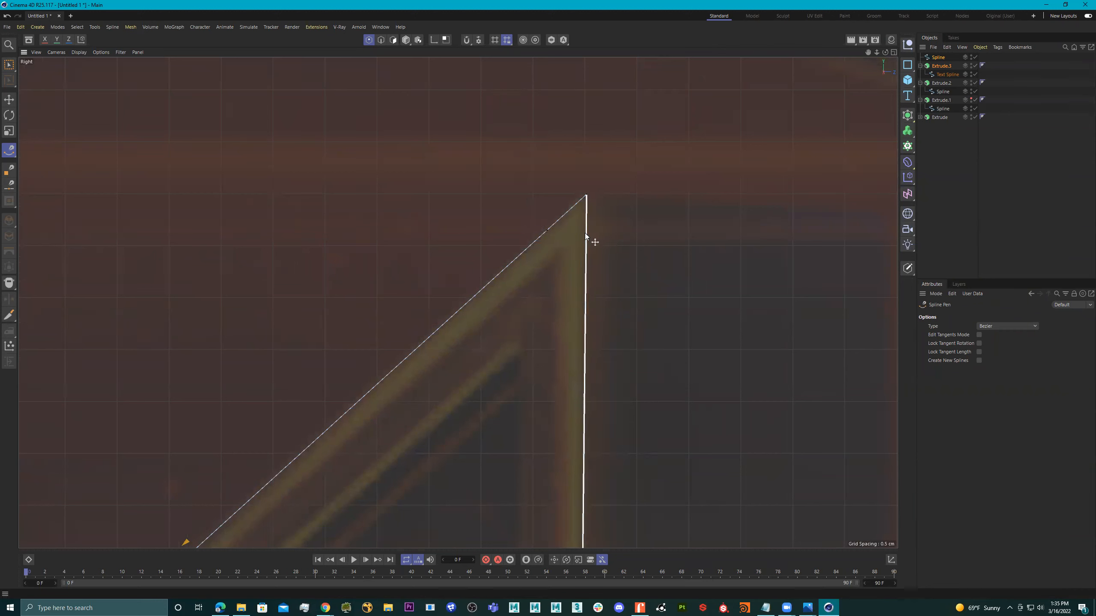
pyautogui.rightClick(585, 235)
pyautogui.click(585, 231)
# - Give the upper-right corner point soft tangents and shift it slightly down and inward to form a rounded tip
pyautogui.rightClick(587, 198)
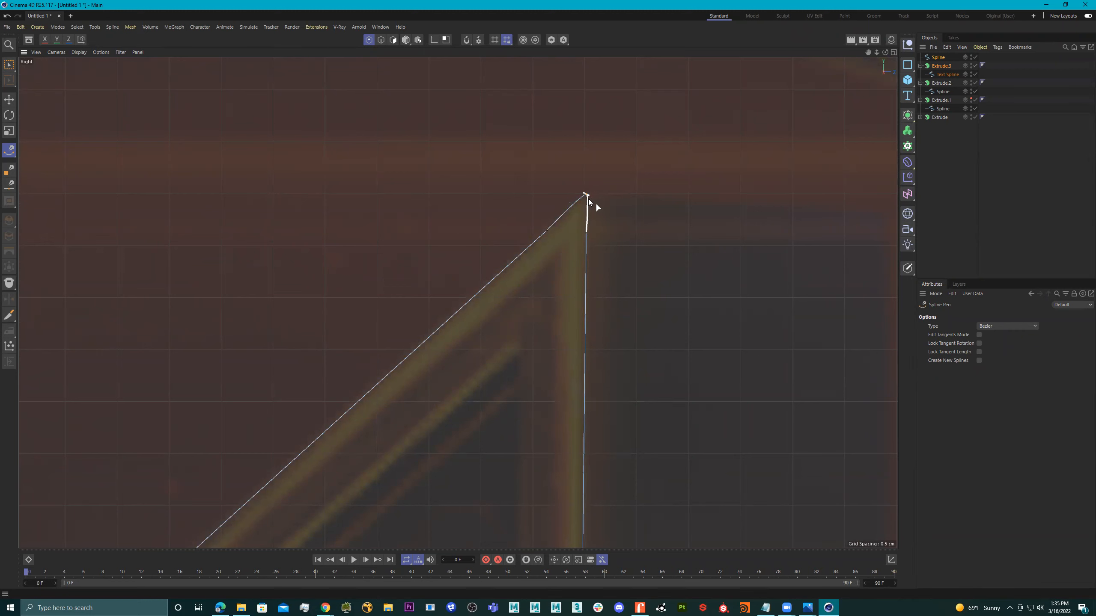
pyautogui.scroll(5, 593, 201)
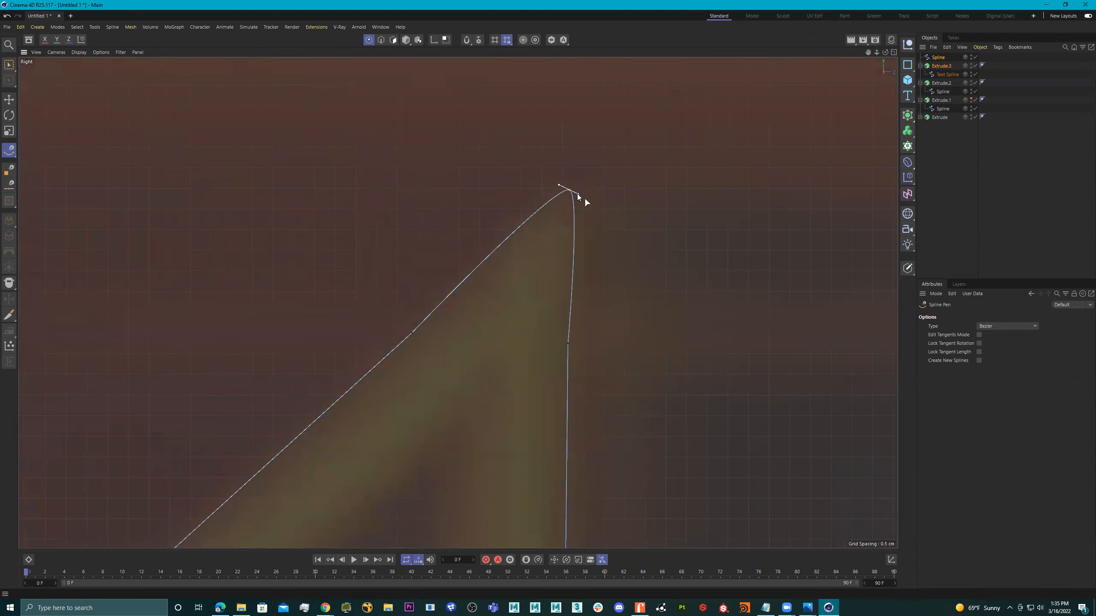
pyautogui.moveTo(578, 194); pyautogui.dragTo(559, 211)
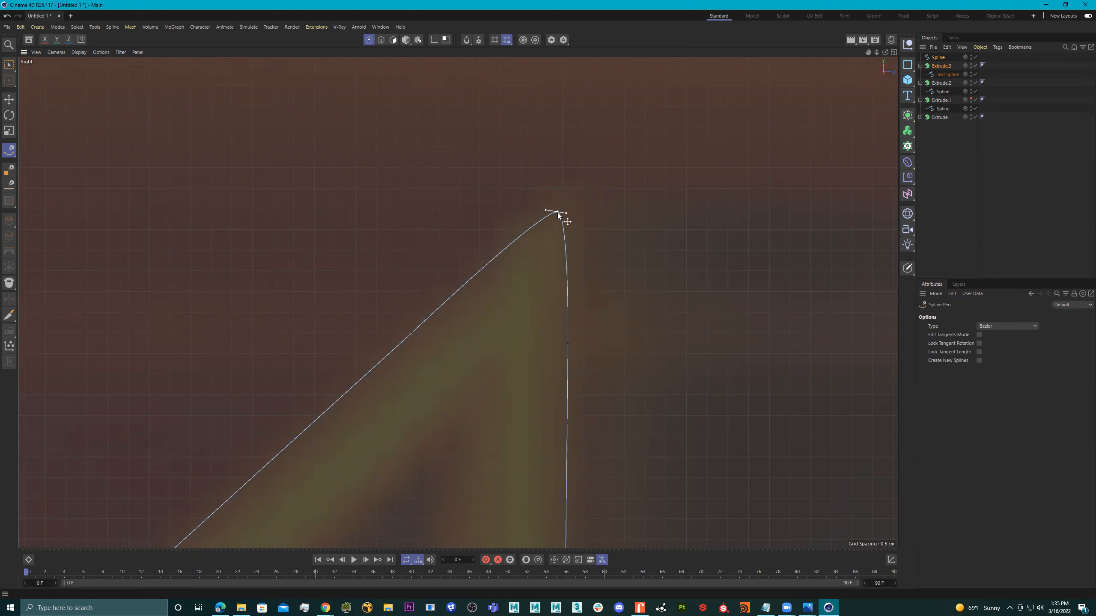
# - Add a spline point on each side of the lower vertex of the M's central V
pyautogui.scroll(-16, 588, 327)
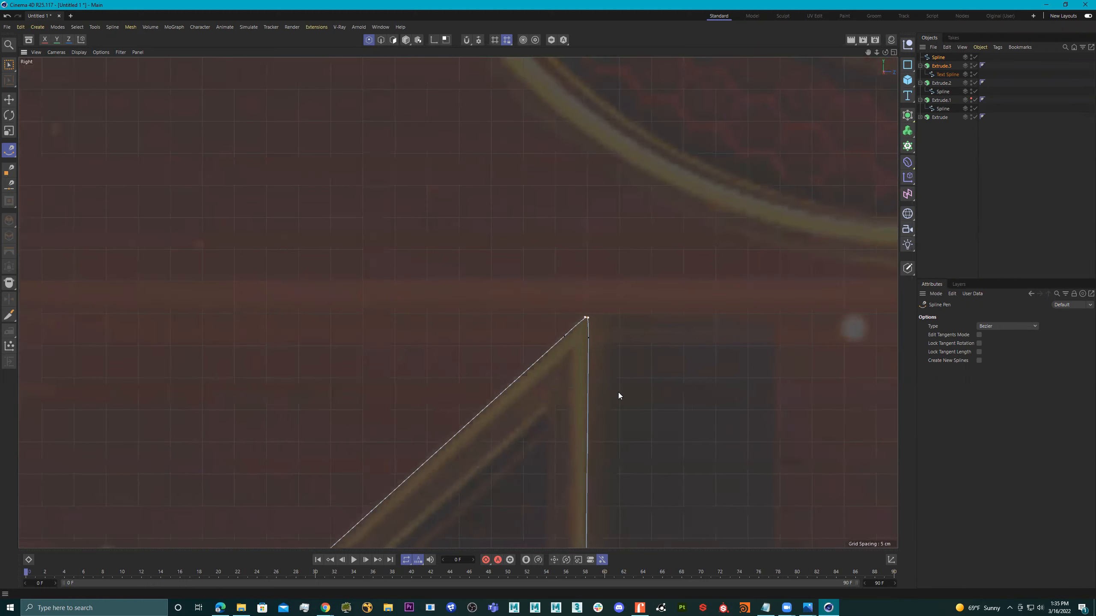
pyautogui.keyDown('alt'); pyautogui.moveTo(618, 392); pyautogui.dragTo(690, 228, button='middle'); pyautogui.keyUp('alt')
pyautogui.scroll(-6, 542, 342)
pyautogui.scroll(4, 506, 468)
pyautogui.keyDown('alt'); pyautogui.moveTo(506, 468); pyautogui.dragTo(655, 197, button='middle'); pyautogui.keyUp('alt')
pyautogui.keyDown('alt'); pyautogui.moveTo(456, 443); pyautogui.dragTo(563, 350, button='middle'); pyautogui.keyUp('alt')
pyautogui.scroll(16, 561, 366)
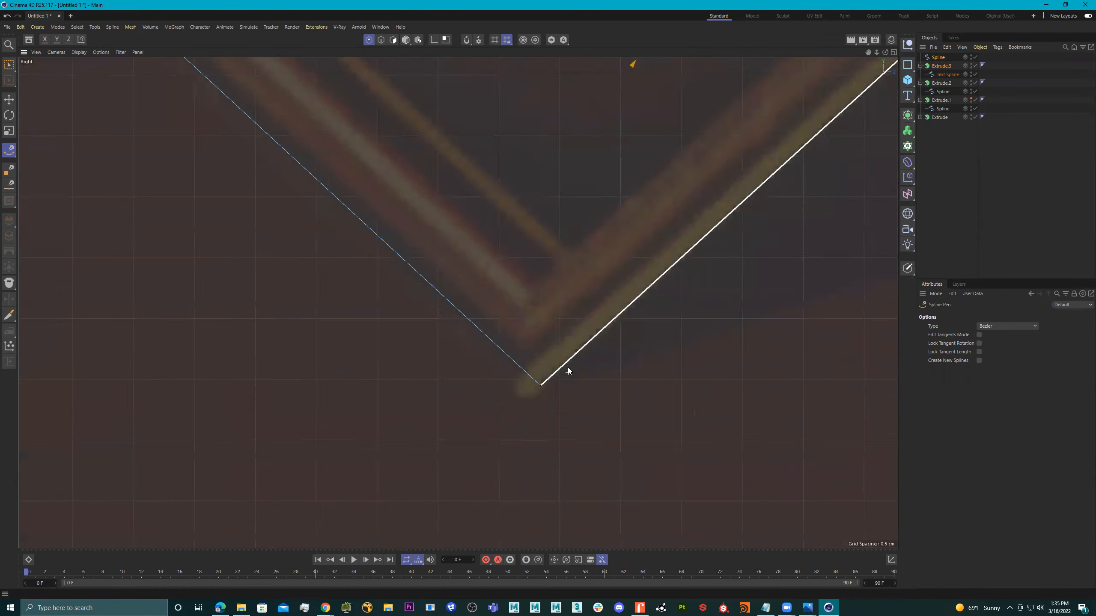
pyautogui.rightClick(578, 351)
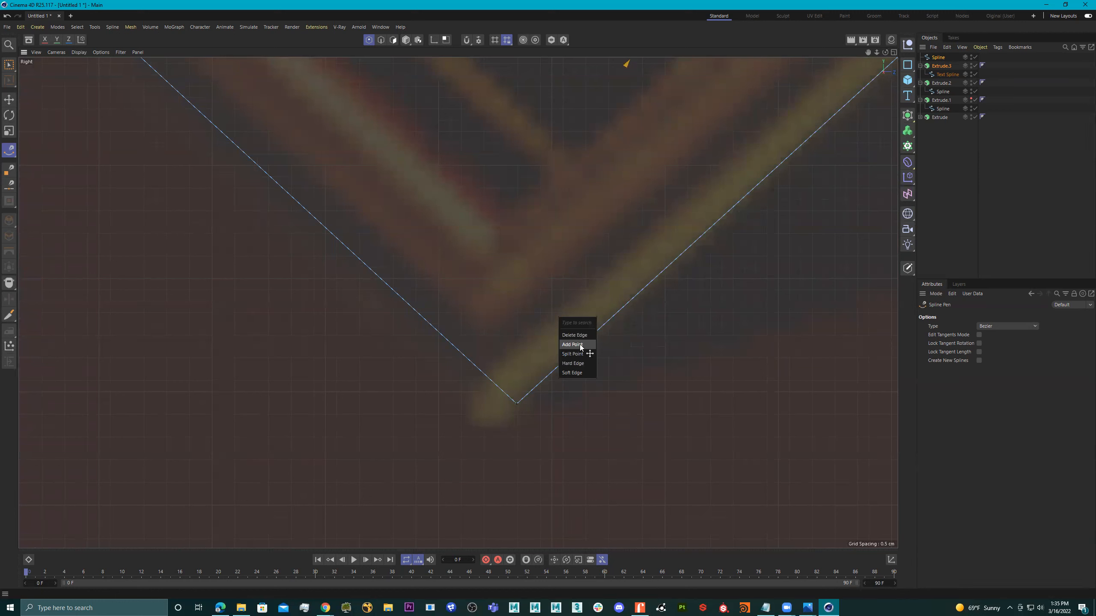
pyautogui.rightClick(456, 349)
pyautogui.click(457, 346)
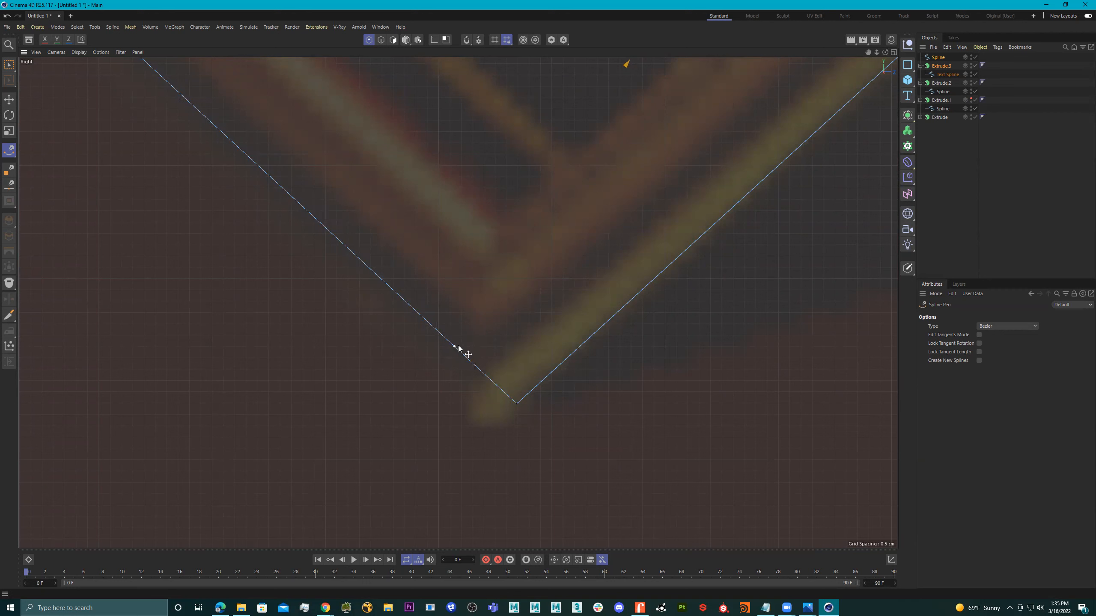
# - Give the central V's lower vertex soft tangents and shorten its handles to round it slightly
pyautogui.rightClick(517, 407)
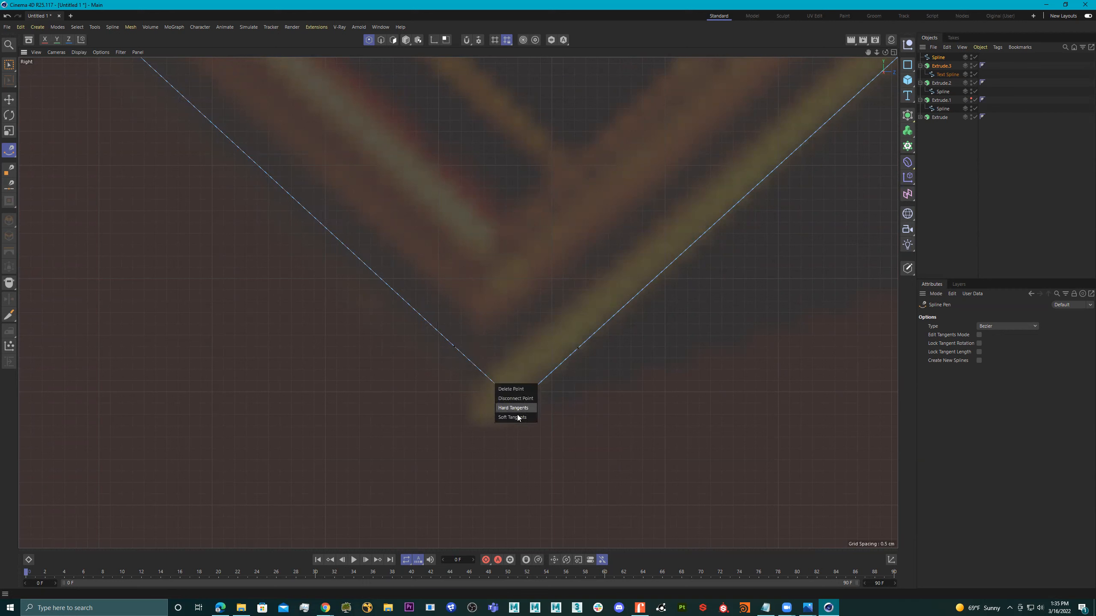
pyautogui.click(518, 417)
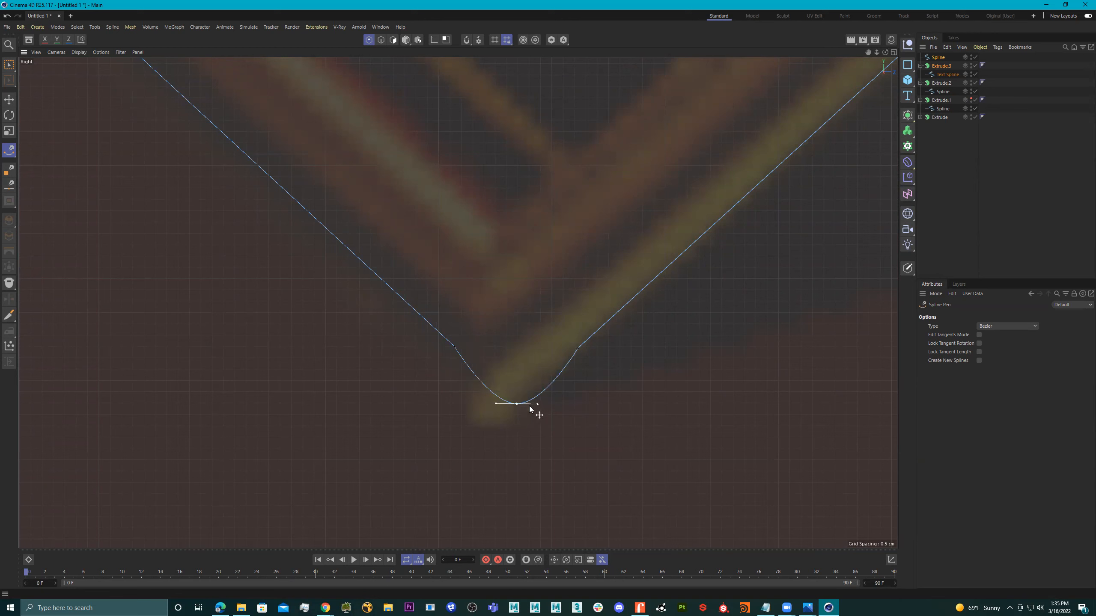
pyautogui.moveTo(540, 406)
pyautogui.mouseDown()
pyautogui.moveTo(505, 403)
pyautogui.moveTo(525, 406)
pyautogui.mouseUp()
pyautogui.scroll(-10, 607, 380)
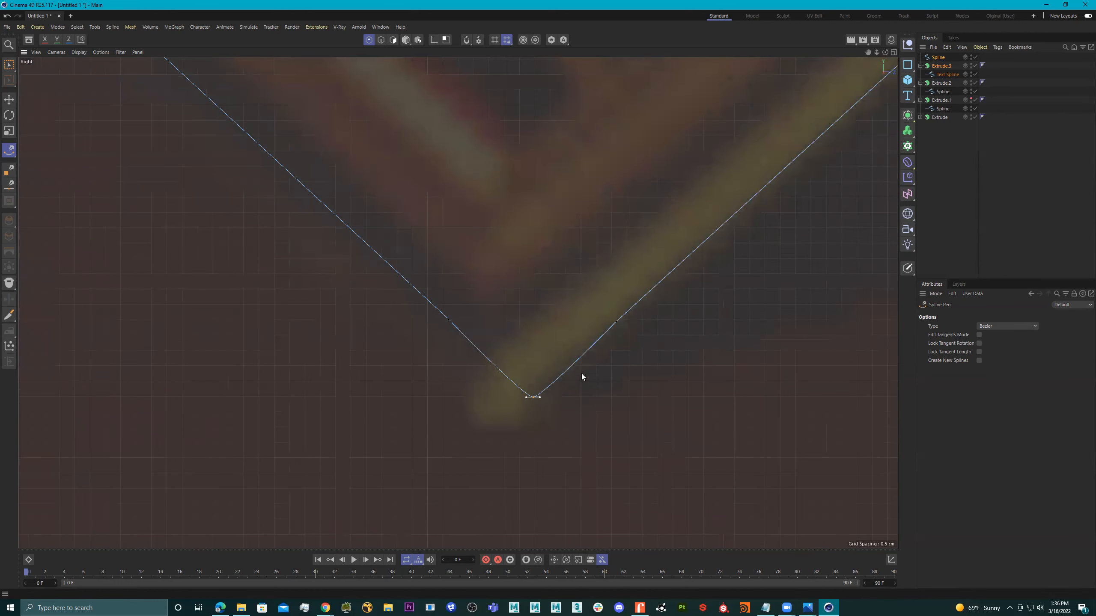
# - Switch from the right viewport to a full-size perspective view framing the M outline beside the existing letters
pyautogui.scroll(-3, 625, 374)
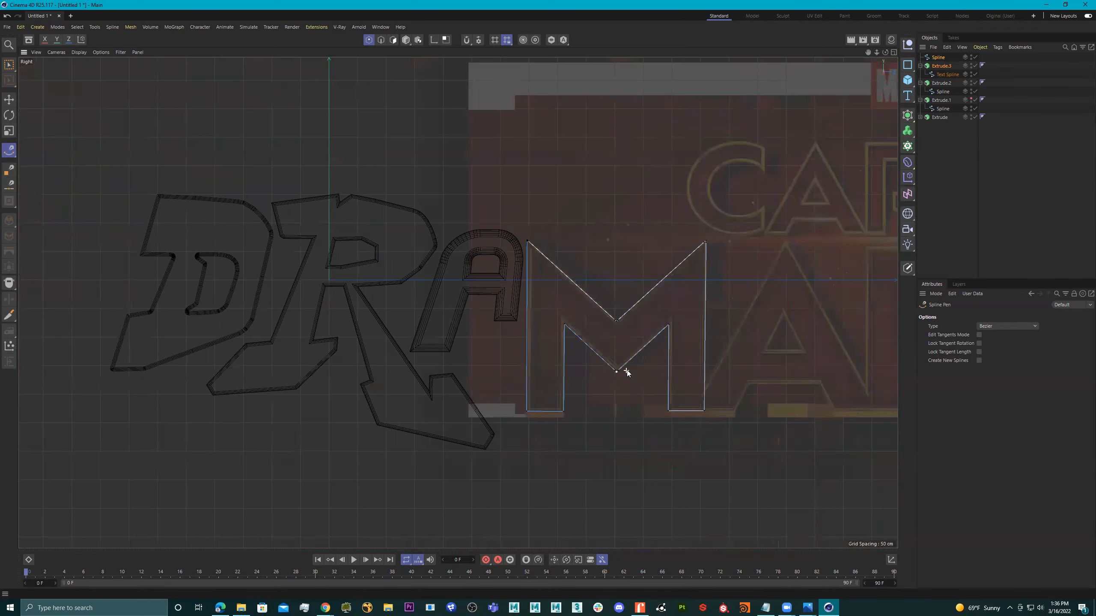
pyautogui.middleClick(621, 359)
pyautogui.middleClick(354, 222)
pyautogui.scroll(3, 513, 322)
pyautogui.keyDown('alt'); pyautogui.moveTo(513, 322); pyautogui.dragTo(456, 268, button='middle'); pyautogui.keyUp('alt')
pyautogui.keyDown('alt'); pyautogui.moveTo(456, 268); pyautogui.dragTo(494, 281, button='right'); pyautogui.keyUp('alt')
pyautogui.keyDown('alt'); pyautogui.moveTo(494, 281); pyautogui.dragTo(518, 367); pyautogui.keyUp('alt')
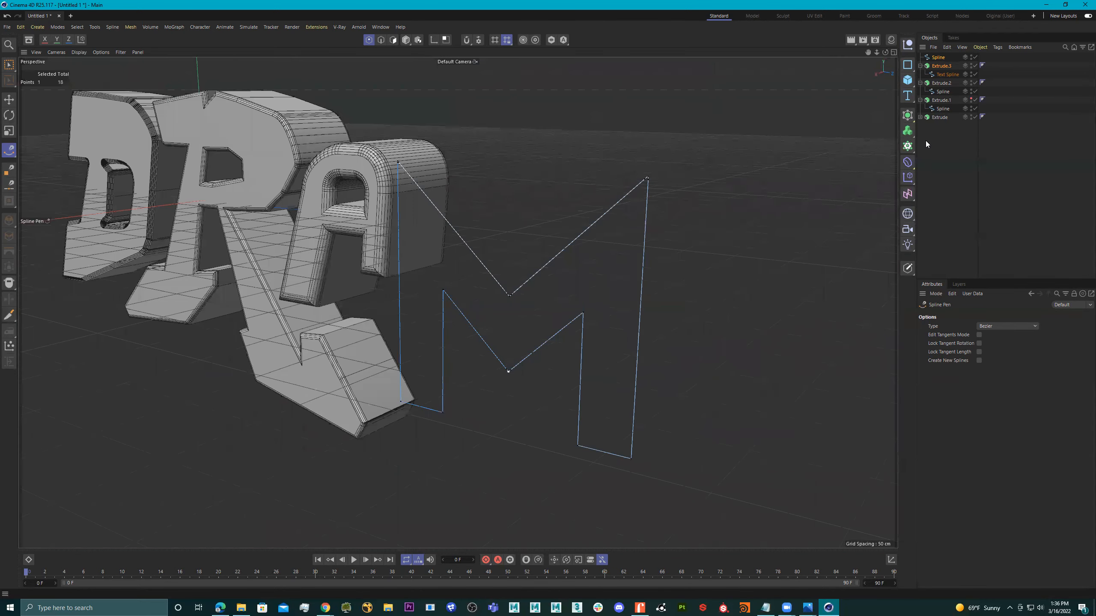
# - Add an Extrude generator and make the M spline its child to turn the outline into a solid letter
pyautogui.click(937, 58)
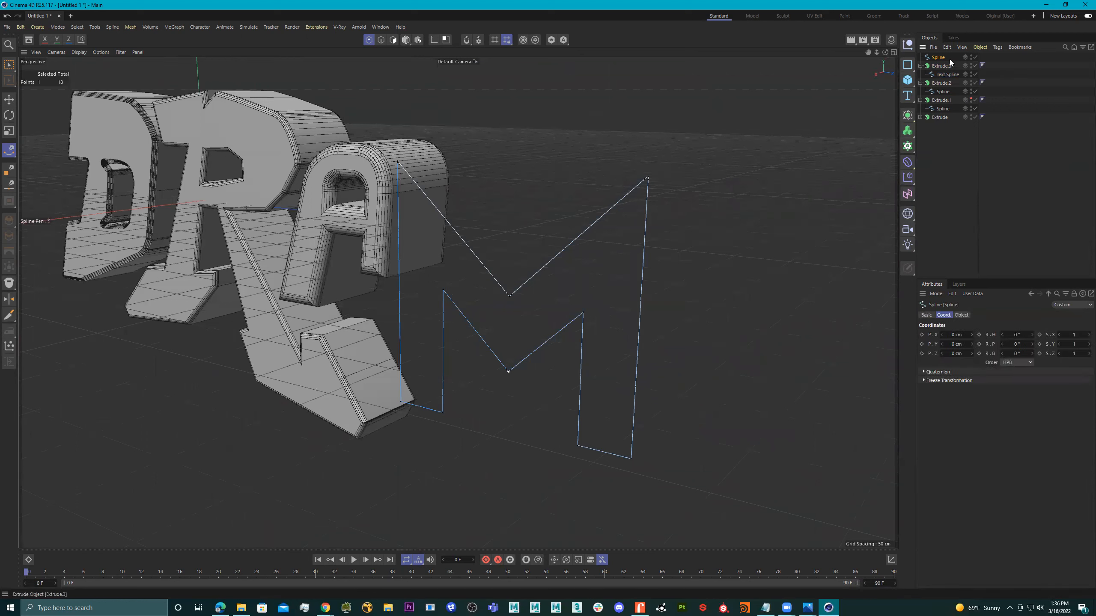
pyautogui.click(971, 55)
pyautogui.click(972, 56)
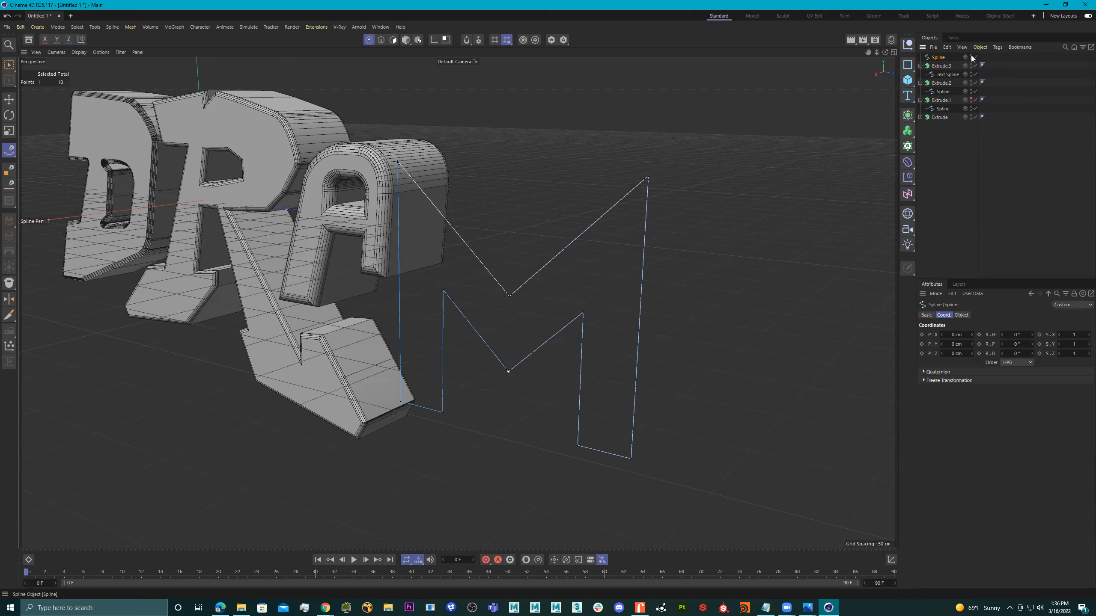
pyautogui.click(908, 114)
pyautogui.click(938, 146)
pyautogui.moveTo(937, 66); pyautogui.dragTo(939, 57)
pyautogui.moveTo(599, 213)
pyautogui.keyDown('alt'); pyautogui.mouseDown()
pyautogui.moveTo(558, 208)
pyautogui.moveTo(581, 224)
pyautogui.moveTo(608, 216)
pyautogui.mouseUp(); pyautogui.keyUp('alt')
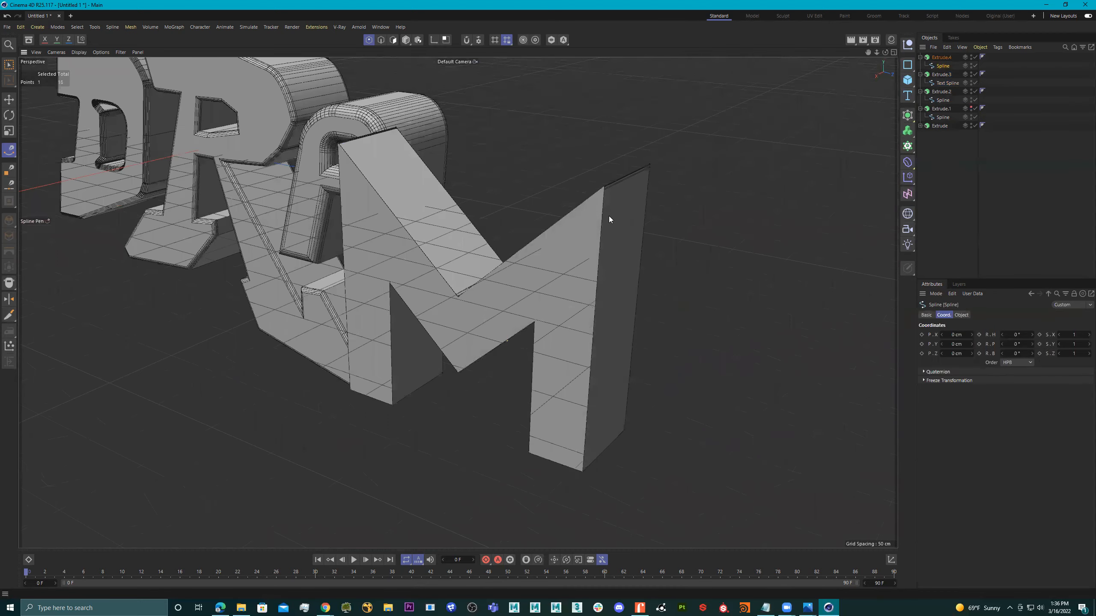
# - Give the M's Extrude a round cap bevel of 4.75 cm on both faces
pyautogui.keyDown('alt'); pyautogui.moveTo(598, 216); pyautogui.dragTo(823, 181); pyautogui.keyUp('alt')
pyautogui.click(941, 57)
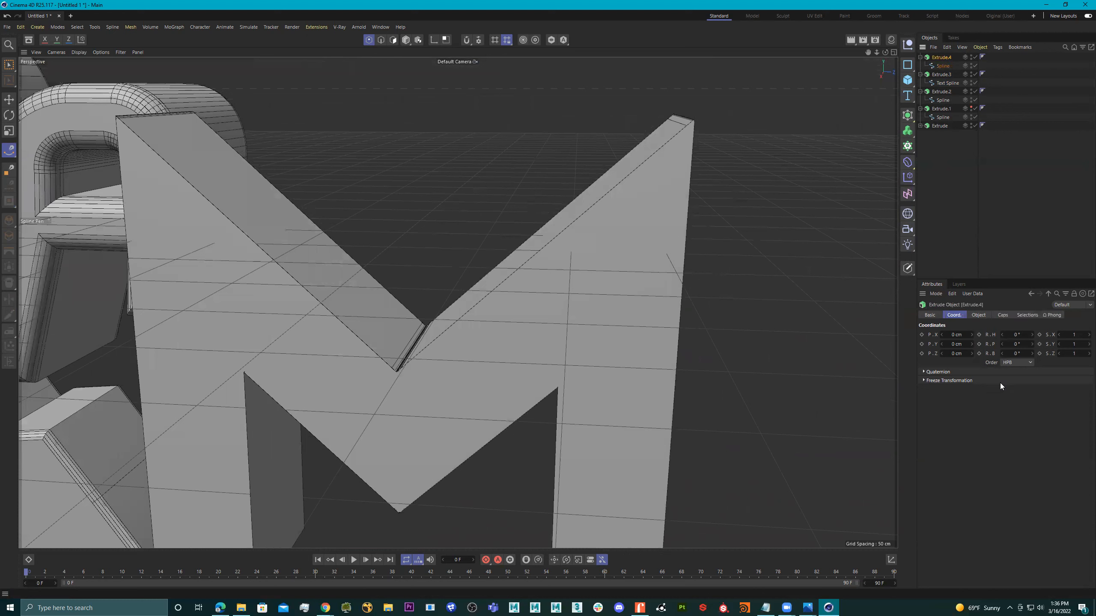
pyautogui.click(998, 314)
pyautogui.moveTo(1004, 380); pyautogui.dragTo(1008, 380)
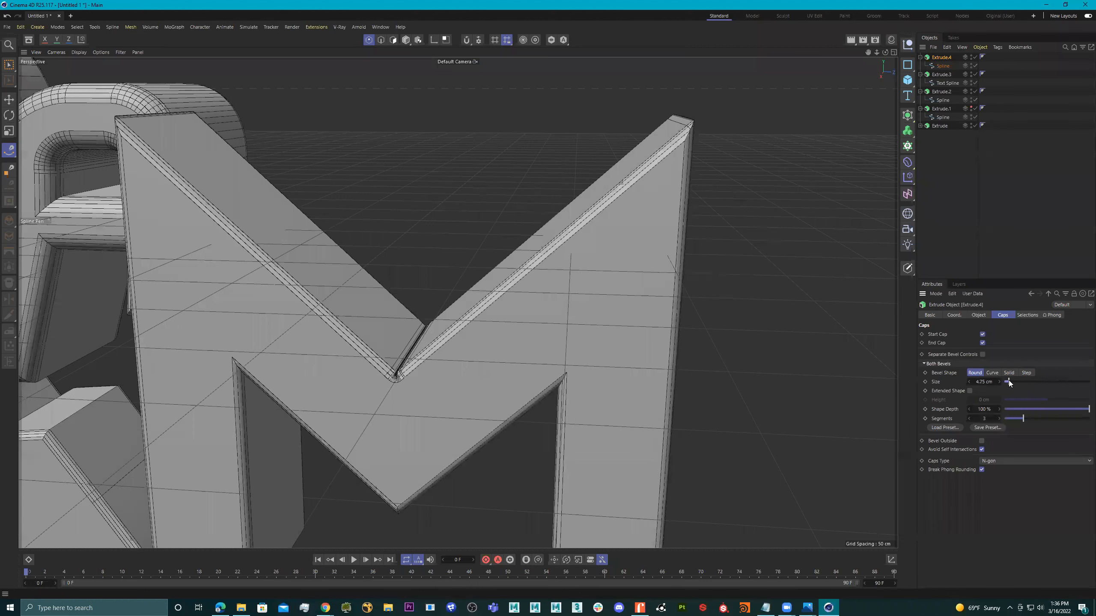
pyautogui.keyDown('alt'); pyautogui.moveTo(706, 356); pyautogui.dragTo(957, 208); pyautogui.keyUp('alt')
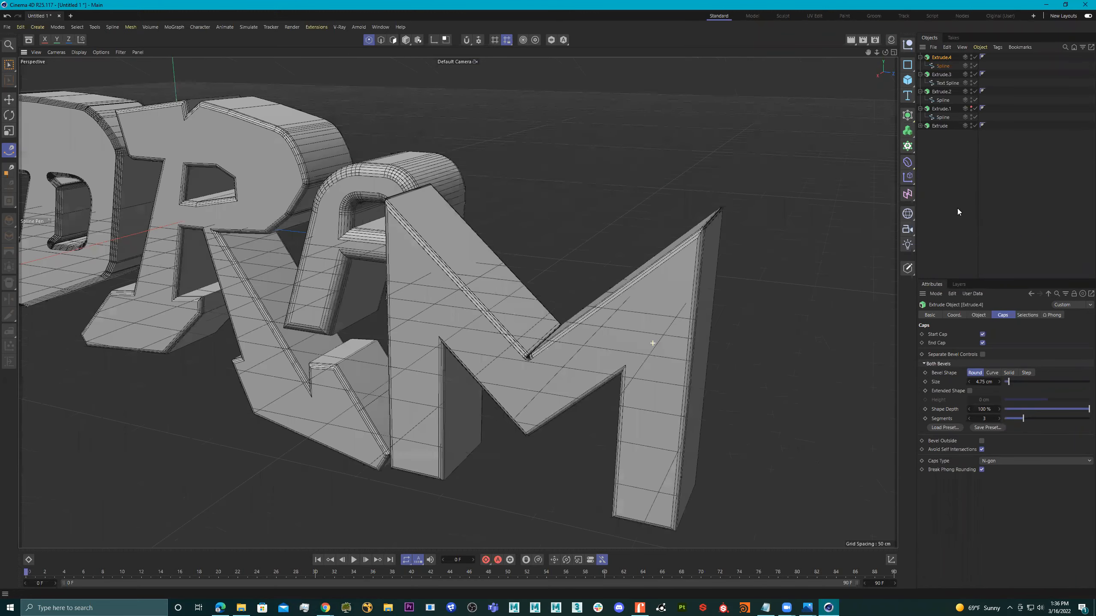
# - Duplicate the M spline outside its Extrude and hide the extruded M in the viewport
pyautogui.click(940, 65)
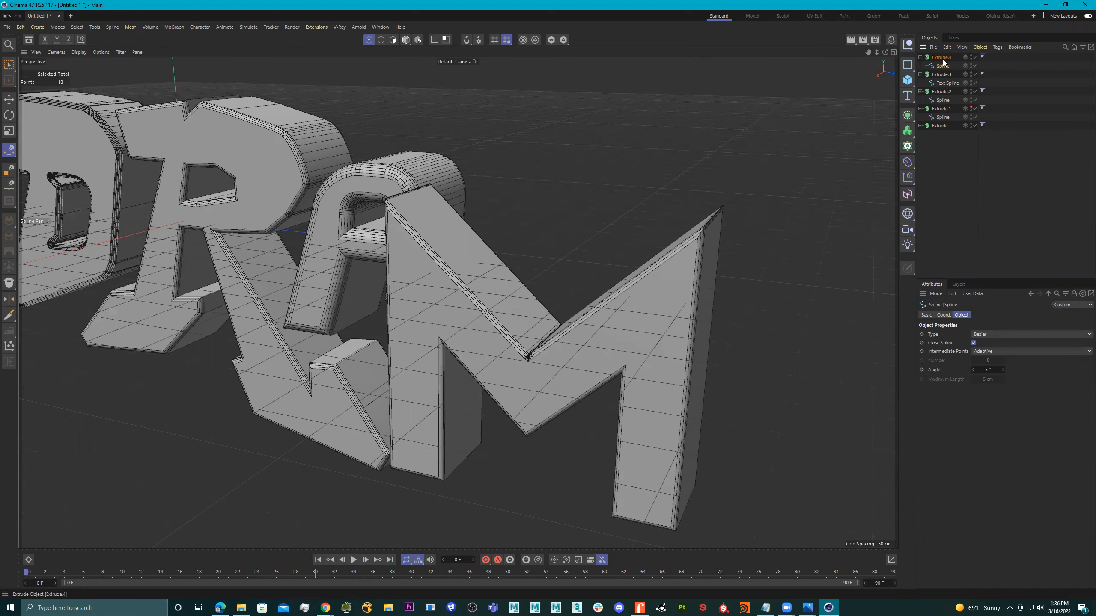
pyautogui.moveTo(944, 62); pyautogui.dragTo(943, 57)
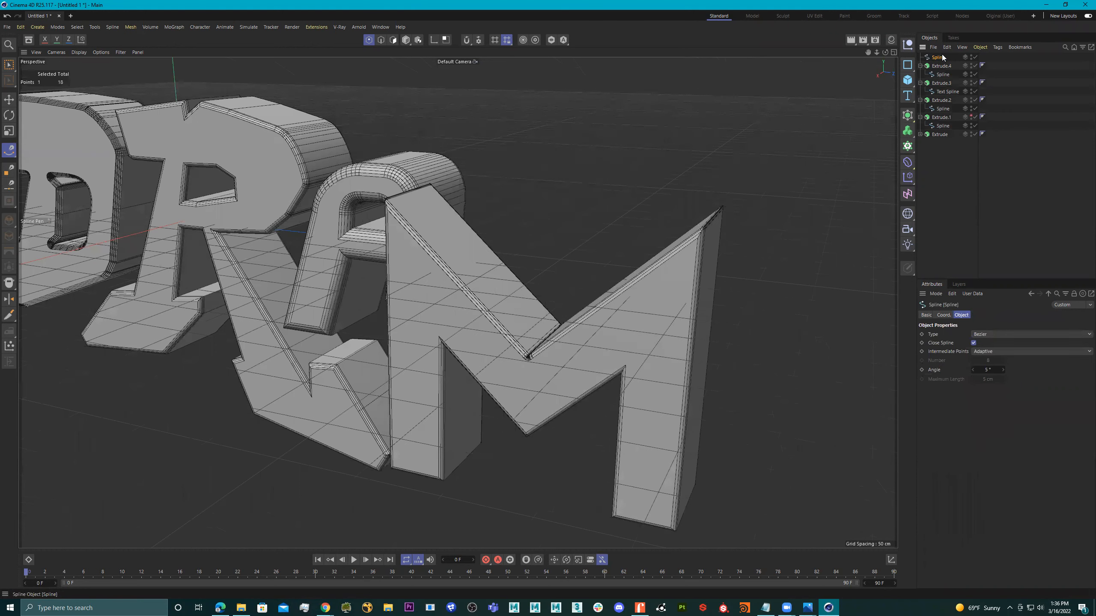
pyautogui.scroll(-2, 533, 265)
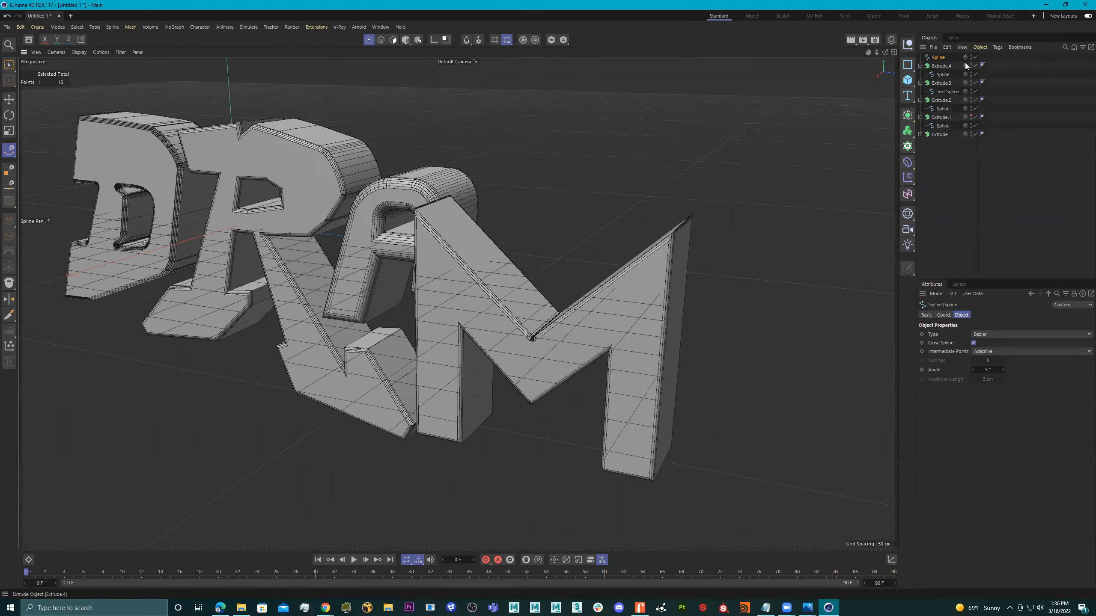
pyautogui.keyDown('alt'); pyautogui.moveTo(686, 224); pyautogui.dragTo(714, 222); pyautogui.keyUp('alt')
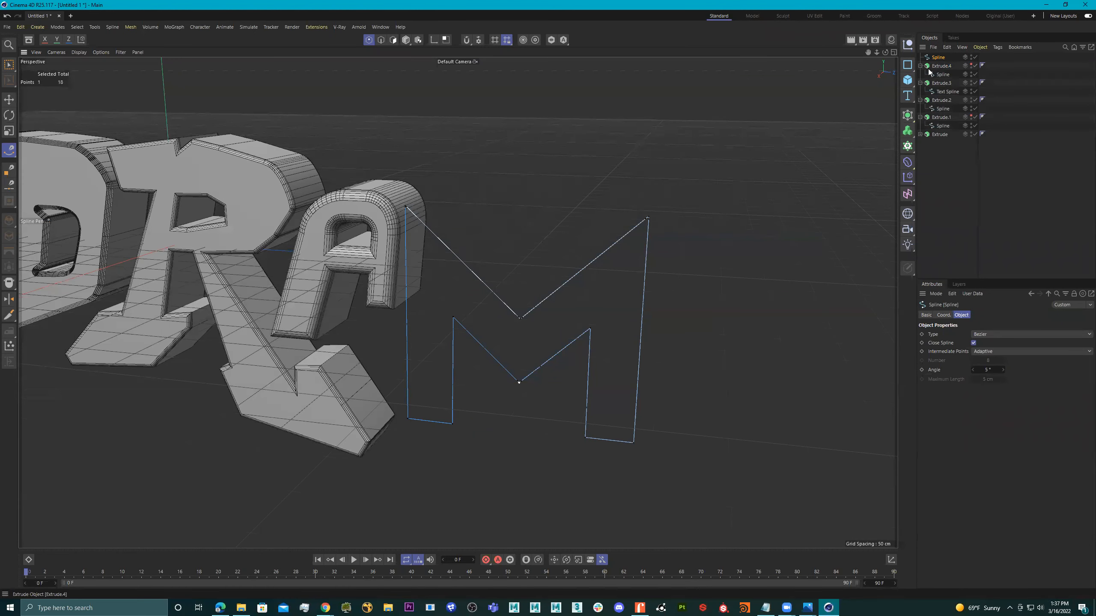
# - Add a Sweep generator and make the duplicated M spline its child
pyautogui.click(908, 116)
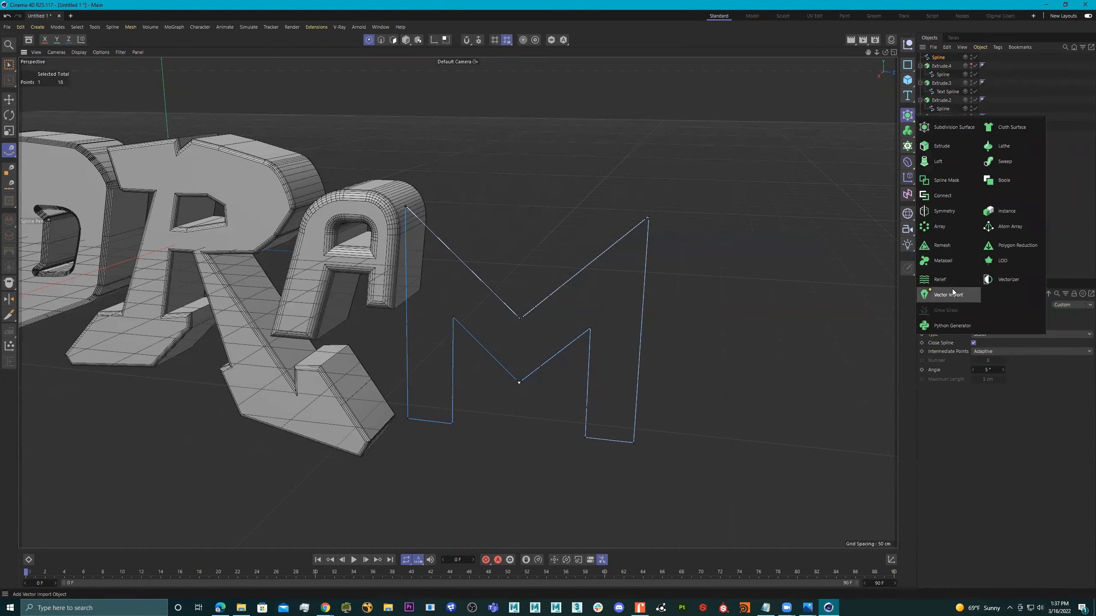
pyautogui.click(1005, 162)
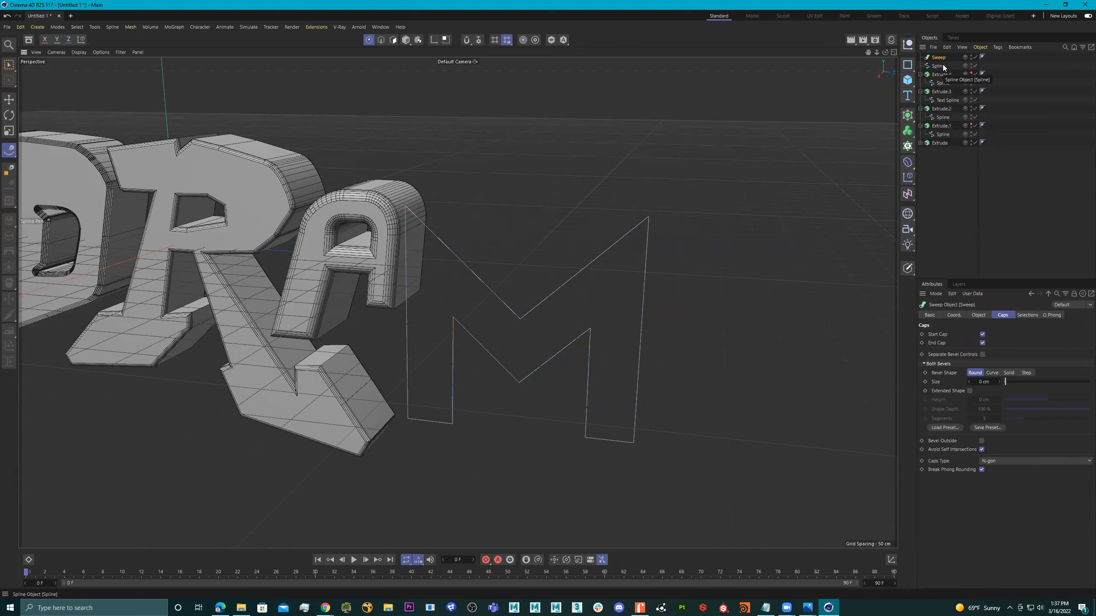
pyautogui.moveTo(943, 67); pyautogui.dragTo(941, 61)
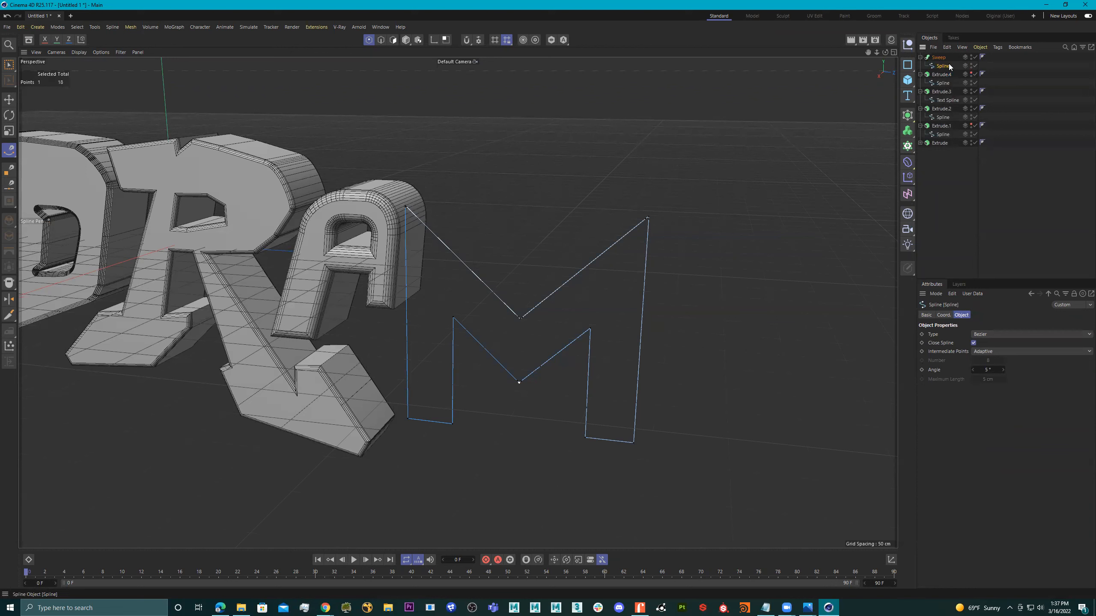
# - Add a Circle spline and place it above the M spline inside the Sweep as its profile
pyautogui.click(908, 66)
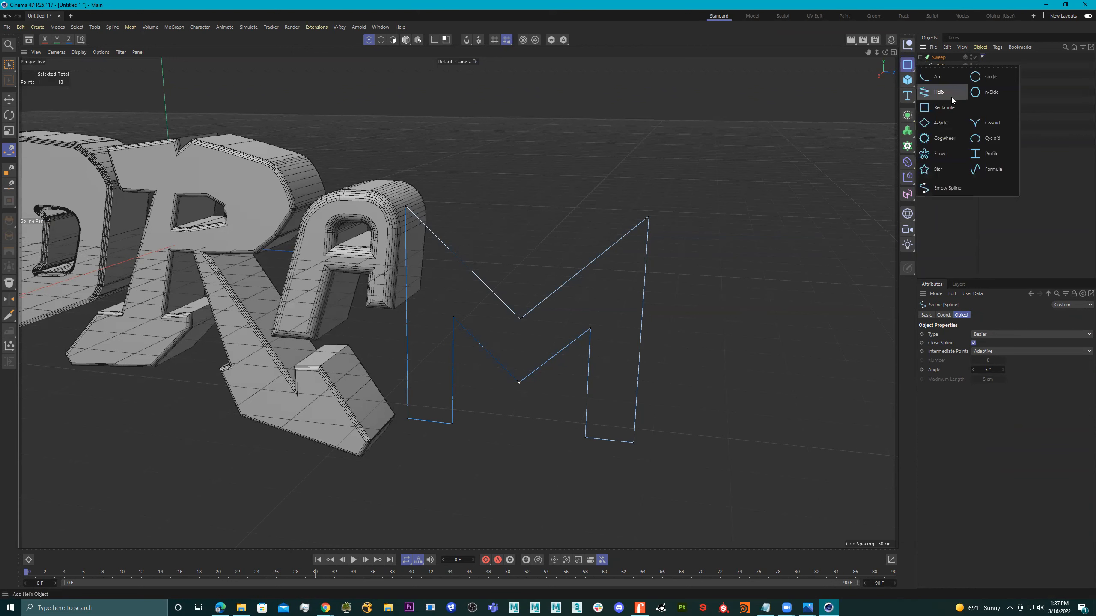
pyautogui.click(983, 80)
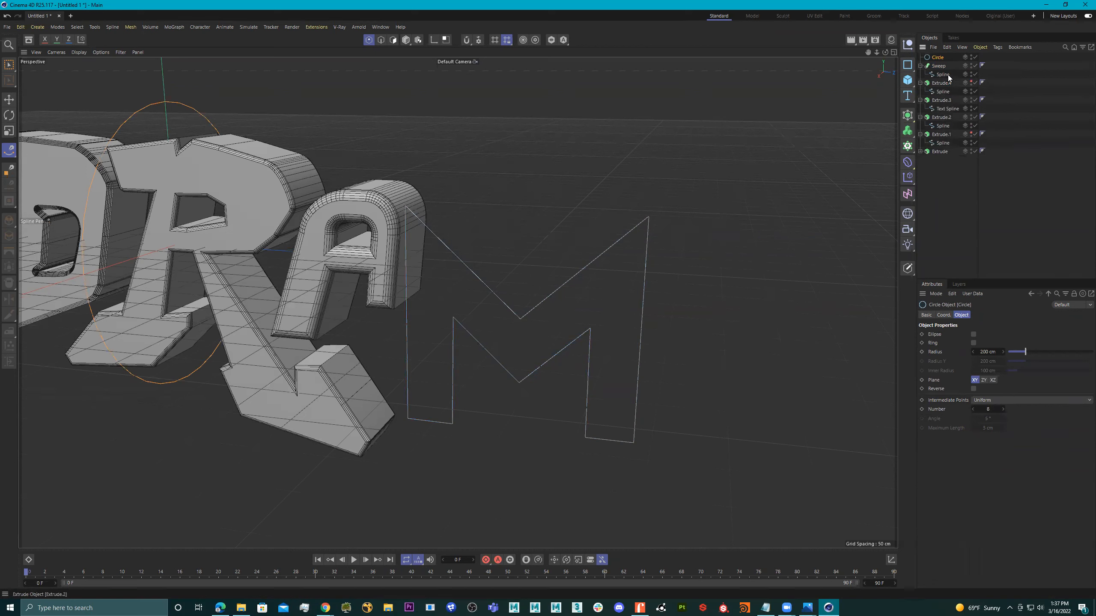
pyautogui.moveTo(937, 59); pyautogui.dragTo(942, 72)
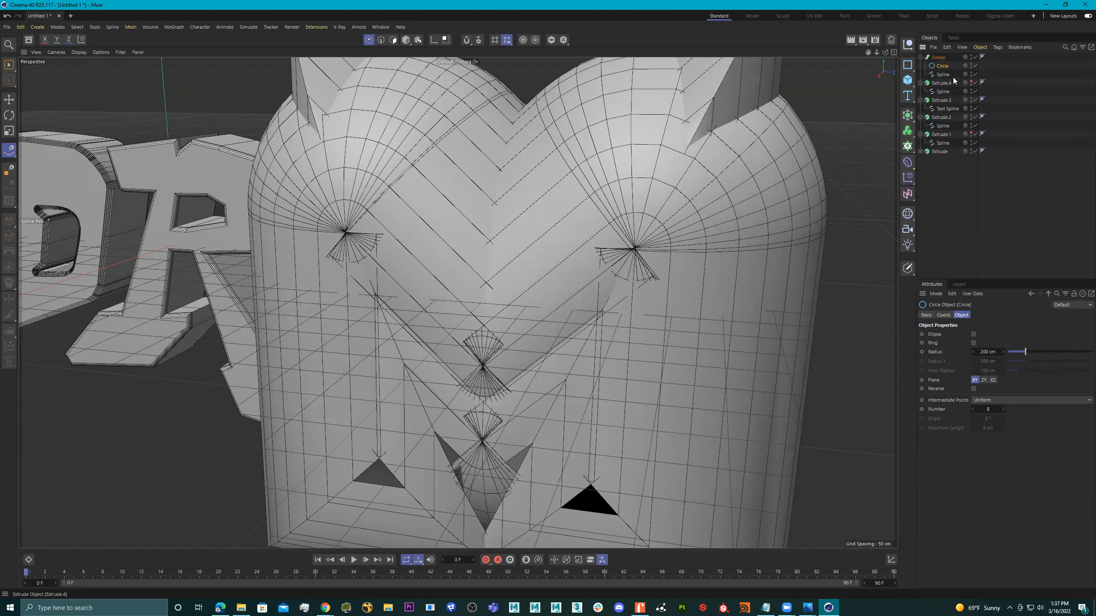
# - Set the sweep's circle profile radius to 2 cm to make a thin outline around the M
pyautogui.moveTo(1023, 352); pyautogui.dragTo(1009, 355)
pyautogui.scroll(5, 661, 220)
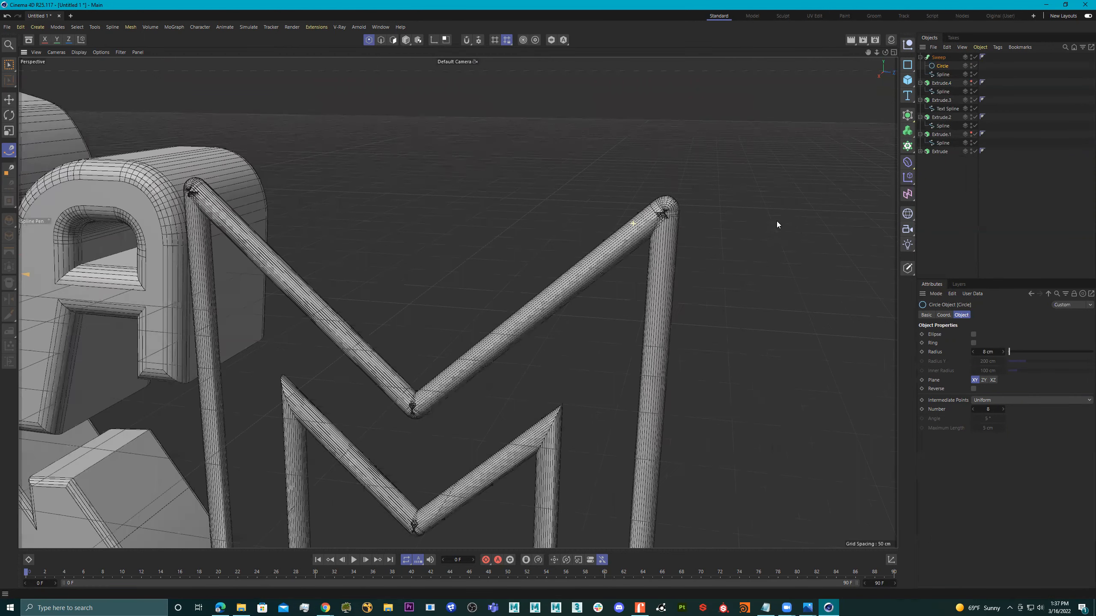
pyautogui.scroll(3, 776, 221)
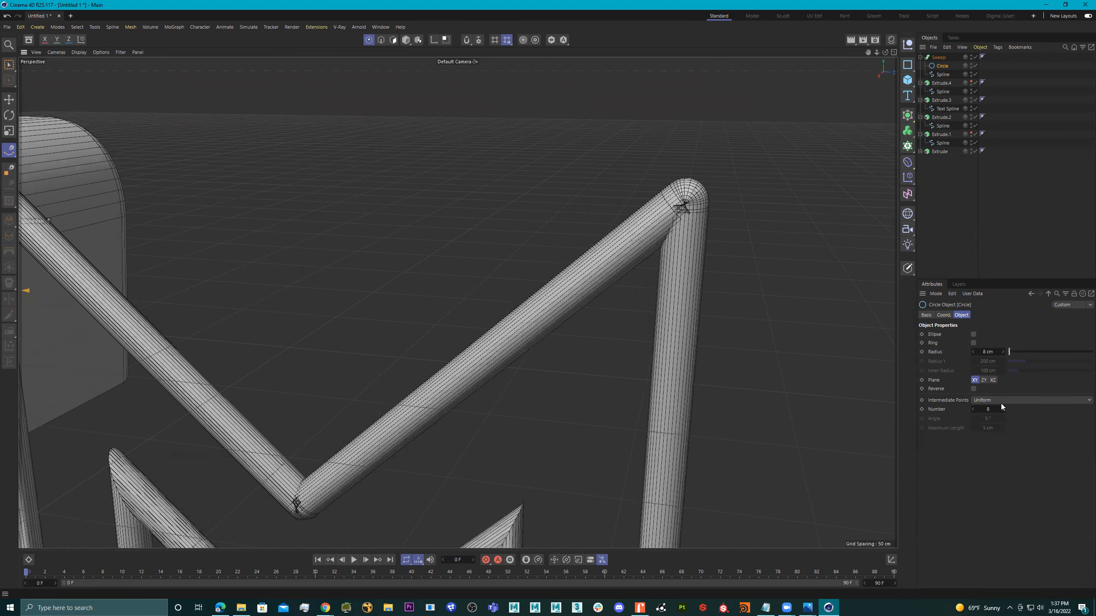
pyautogui.moveTo(991, 409); pyautogui.dragTo(990, 410)
pyautogui.click(987, 352)
pyautogui.write('4')
pyautogui.press('Return')
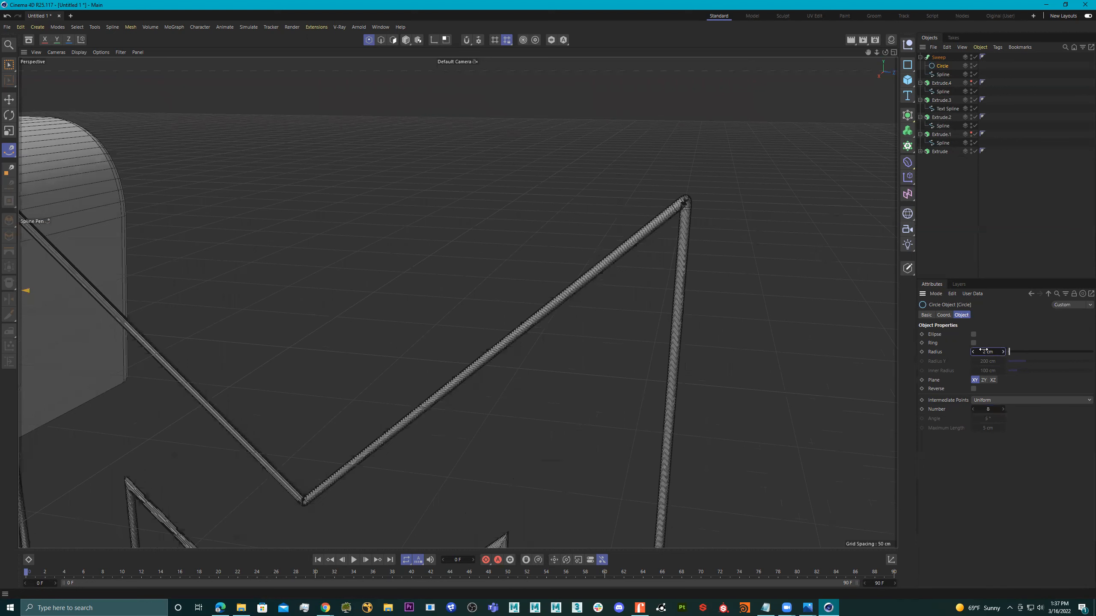
pyautogui.scroll(-6, 432, 350)
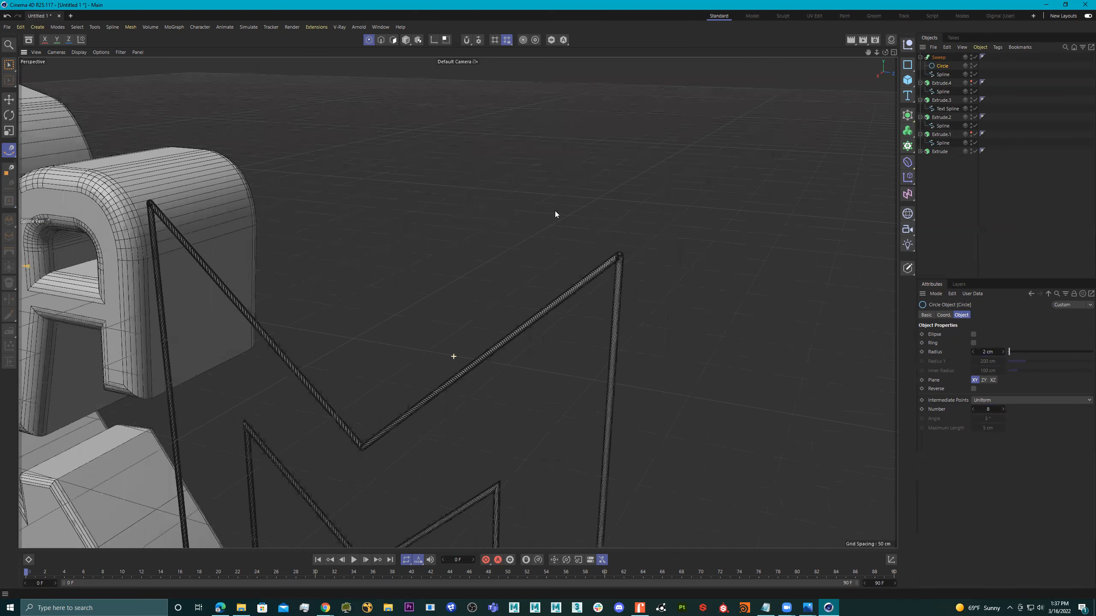
# - Show the extruded M again and move the Sweep along the X axis to the letter's front face
pyautogui.click(971, 82)
pyautogui.keyDown('alt'); pyautogui.moveTo(554, 265); pyautogui.dragTo(588, 268); pyautogui.keyUp('alt')
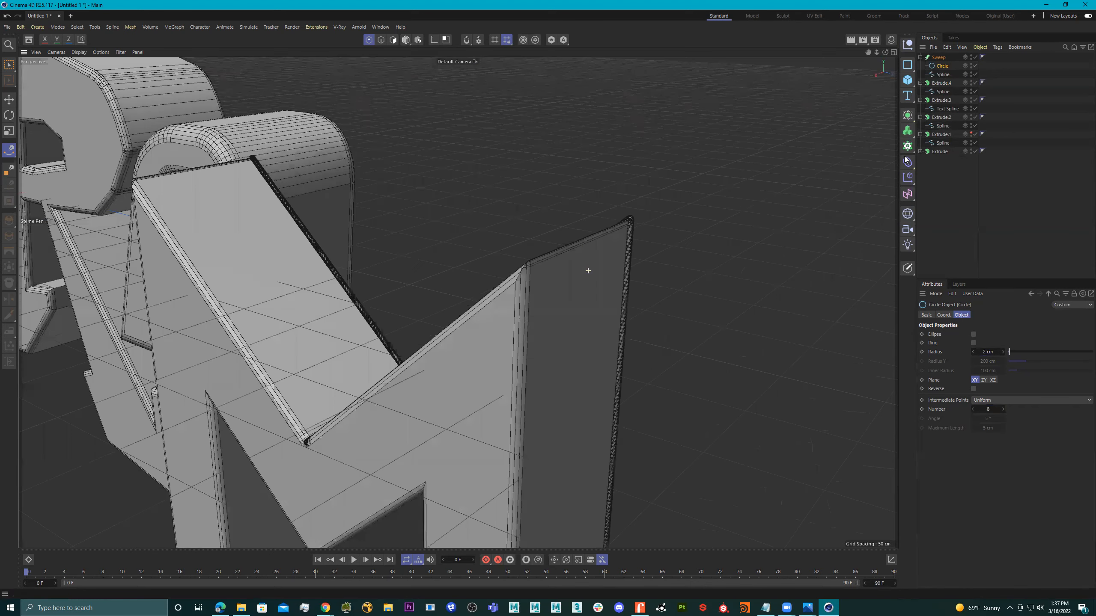
pyautogui.click(939, 57)
pyautogui.scroll(-5, 485, 260)
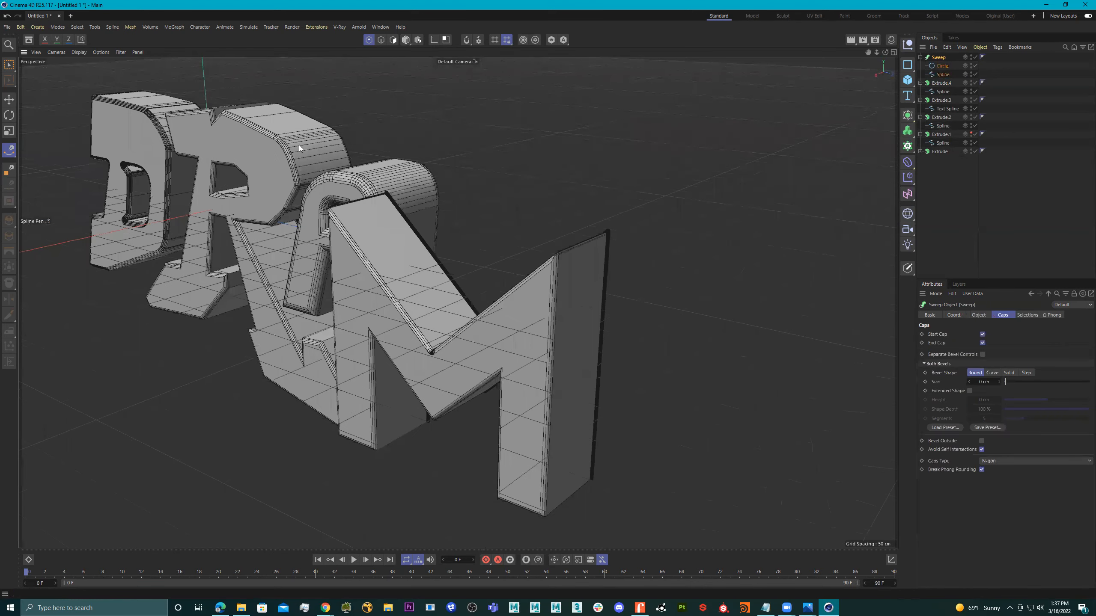
pyautogui.click(9, 99)
pyautogui.scroll(-4, 323, 252)
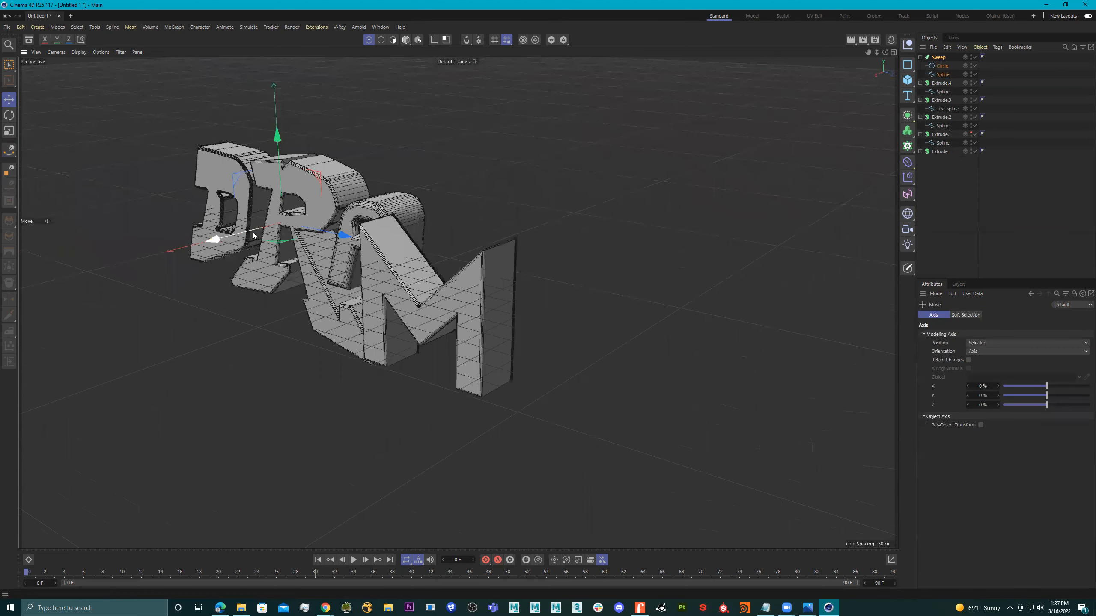
pyautogui.moveTo(244, 235); pyautogui.dragTo(214, 244)
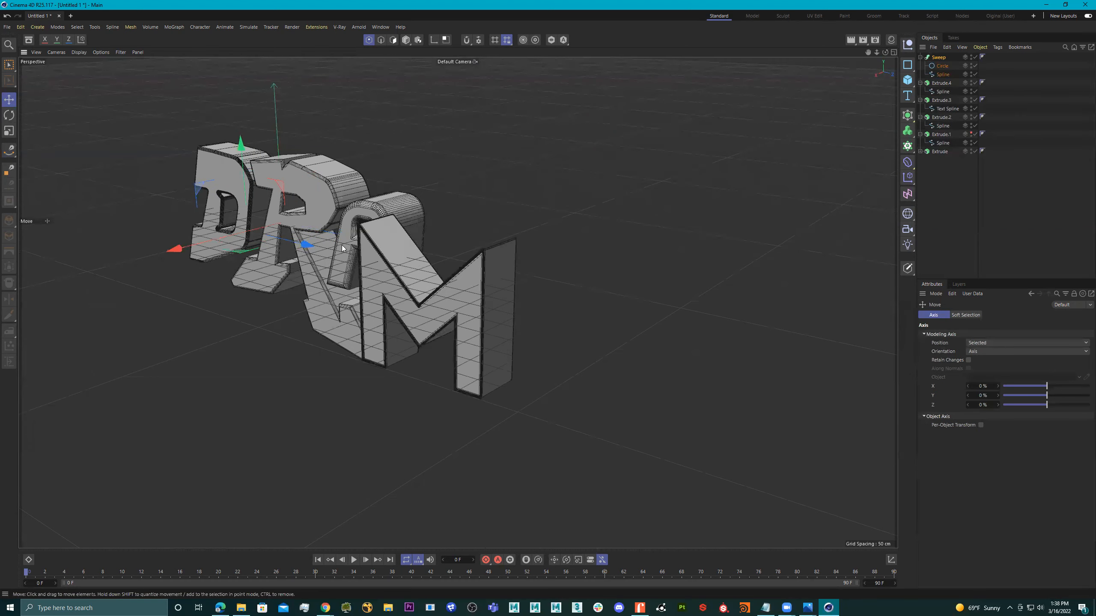
# - Try scaling the Sweep outline along its X axis, and undo the scaling
pyautogui.scroll(5, 432, 246)
pyautogui.moveTo(499, 247)
pyautogui.keyDown('alt'); pyautogui.mouseDown()
pyautogui.moveTo(576, 216)
pyautogui.moveTo(348, 130)
pyautogui.moveTo(419, 181)
pyautogui.moveTo(434, 175)
pyautogui.moveTo(422, 141)
pyautogui.moveTo(402, 127)
pyautogui.moveTo(375, 149)
pyautogui.moveTo(383, 174)
pyautogui.moveTo(413, 194)
pyautogui.moveTo(349, 204)
pyautogui.moveTo(454, 205)
pyautogui.moveTo(452, 162)
pyautogui.moveTo(417, 234)
pyautogui.moveTo(490, 242)
pyautogui.moveTo(427, 278)
pyautogui.moveTo(429, 252)
pyautogui.moveTo(492, 229)
pyautogui.mouseUp(); pyautogui.keyUp('alt')
pyautogui.keyDown('alt'); pyautogui.moveTo(409, 230); pyautogui.dragTo(396, 229); pyautogui.keyUp('alt')
pyautogui.press('r')
pyautogui.press('t')
pyautogui.moveTo(235, 131); pyautogui.dragTo(44, 139)
pyautogui.hotkey('ctrl', 'z')
pyautogui.keyDown('alt'); pyautogui.moveTo(424, 223); pyautogui.dragTo(640, 229); pyautogui.keyUp('alt')
# - Duplicate the Sweep with its children and convert the copy into an editable polygon object
pyautogui.click(965, 57)
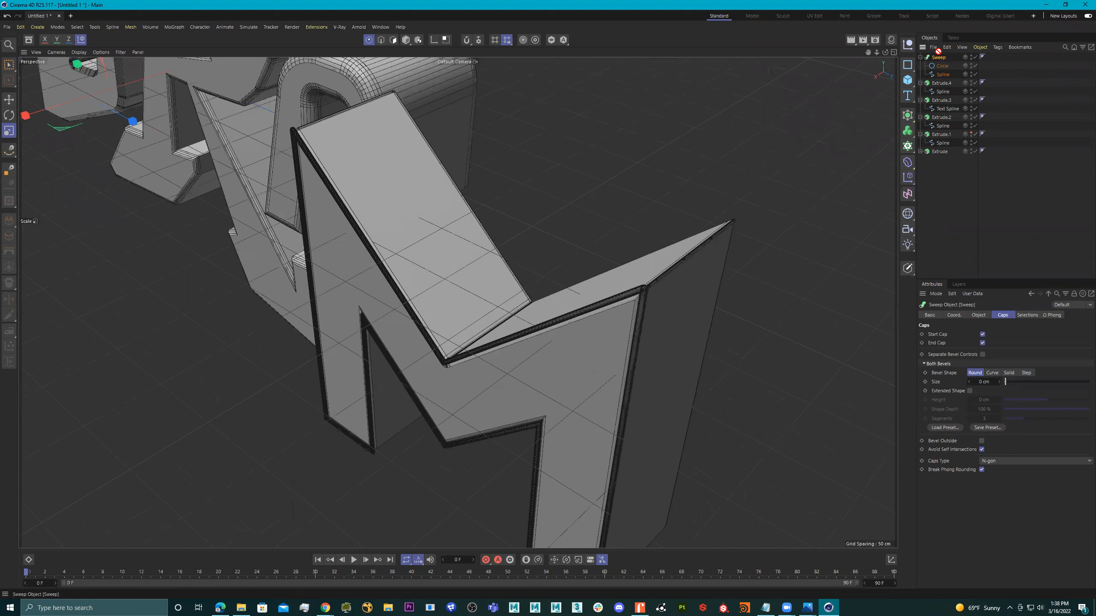
pyautogui.keyDown('ctrl'); pyautogui.moveTo(938, 55); pyautogui.dragTo(927, 59); pyautogui.keyUp('ctrl')
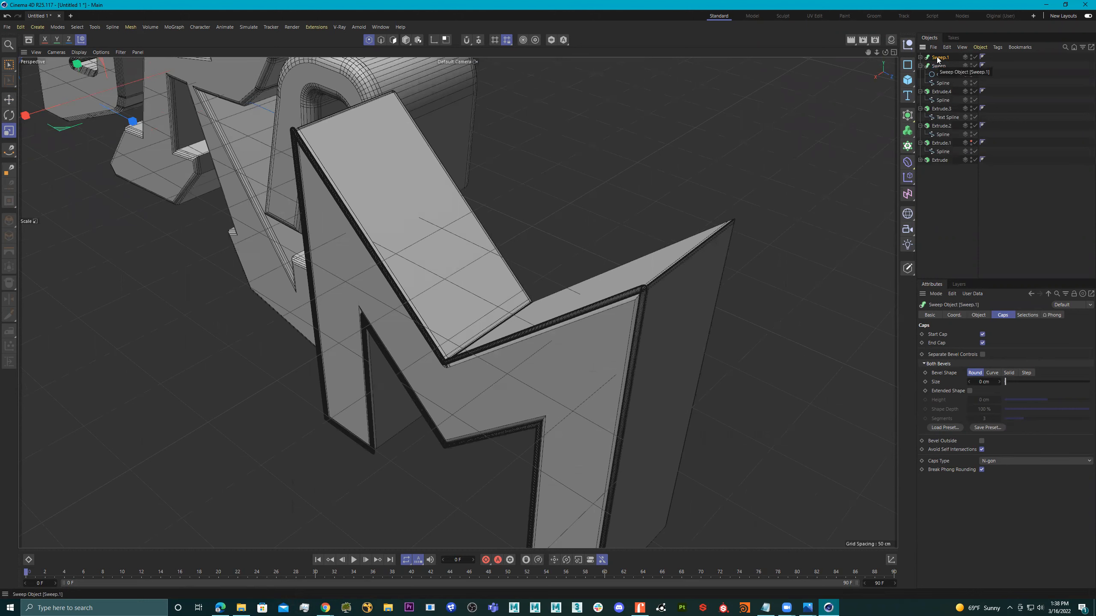
pyautogui.press('c')
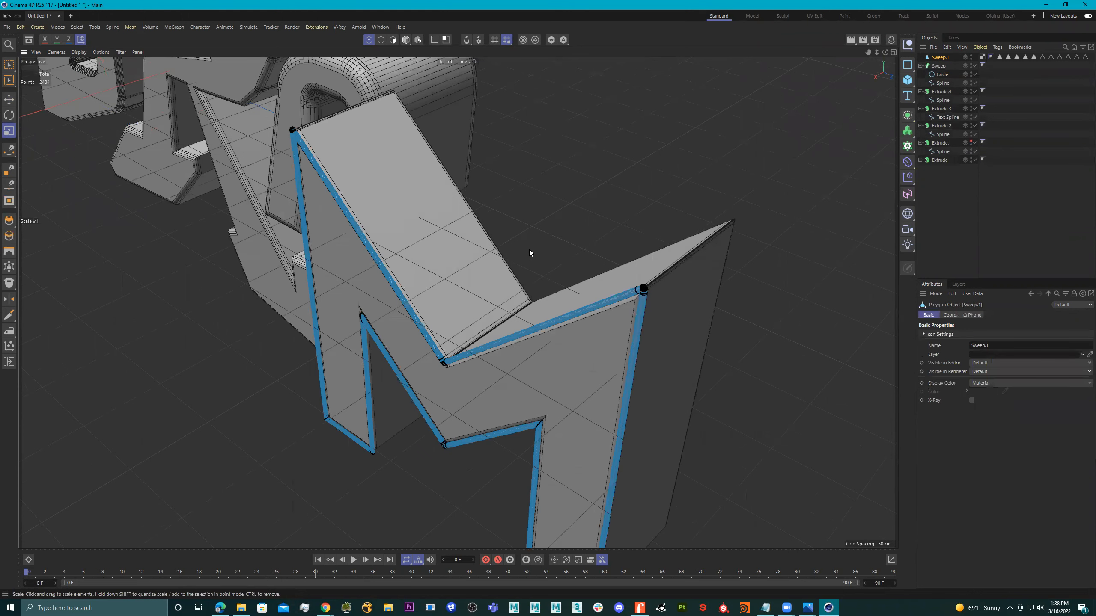
pyautogui.keyDown('alt'); pyautogui.moveTo(529, 249); pyautogui.dragTo(528, 240); pyautogui.keyUp('alt')
pyautogui.keyDown('alt'); pyautogui.moveTo(528, 239); pyautogui.dragTo(499, 269, button='right'); pyautogui.keyUp('alt')
pyautogui.keyDown('alt'); pyautogui.moveTo(500, 270); pyautogui.dragTo(500, 278); pyautogui.keyUp('alt')
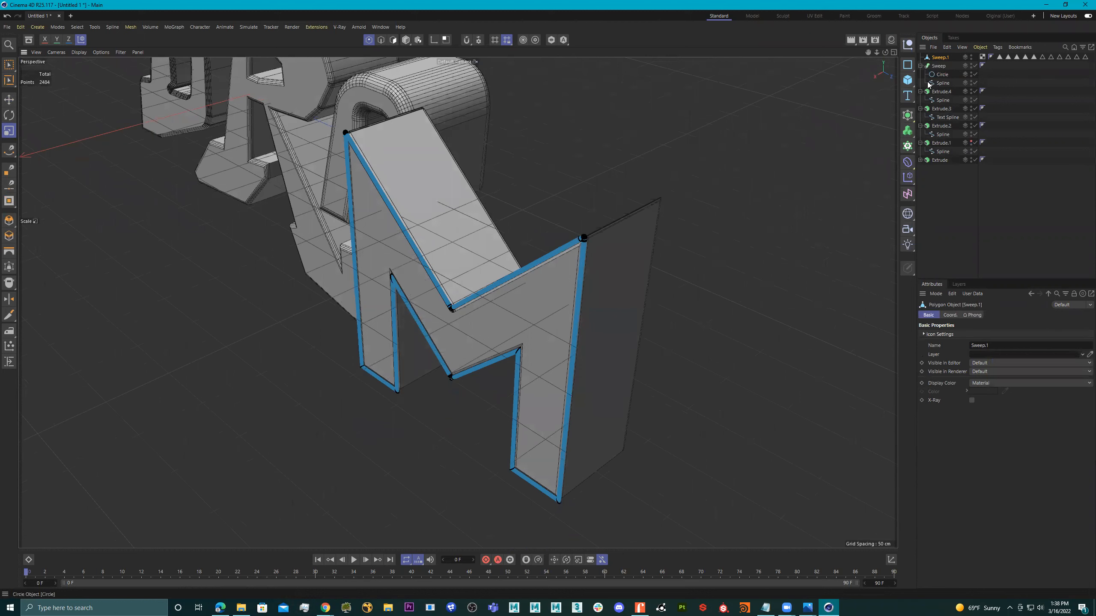
# - Collapse and hide the original Sweep, and select its editable copy with the Scale tool active
pyautogui.click(921, 66)
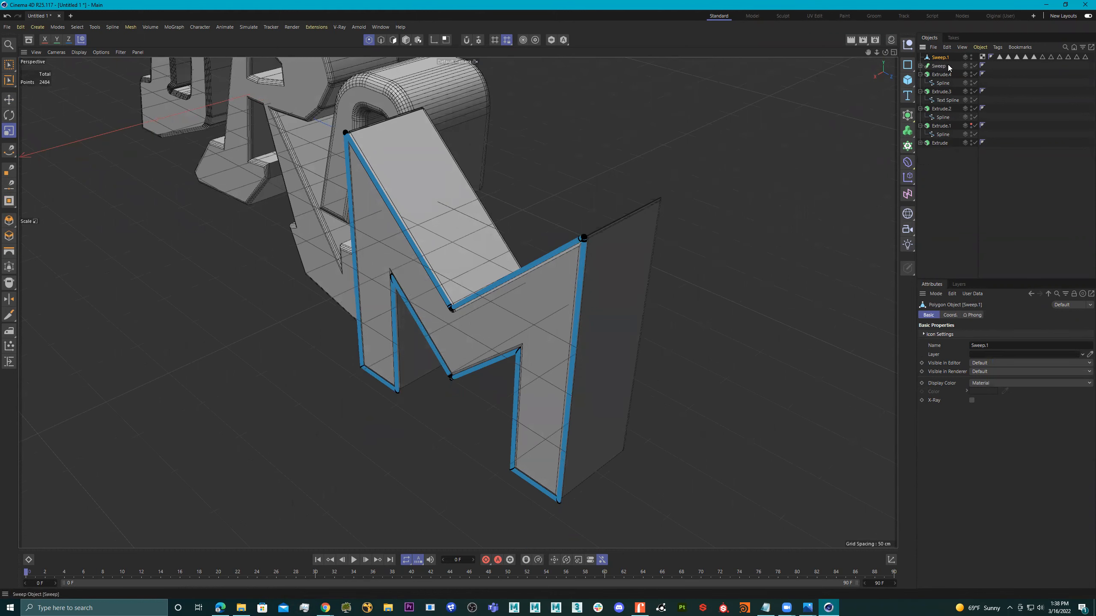
pyautogui.keyDown('alt'); pyautogui.moveTo(581, 185); pyautogui.dragTo(582, 211); pyautogui.keyUp('alt')
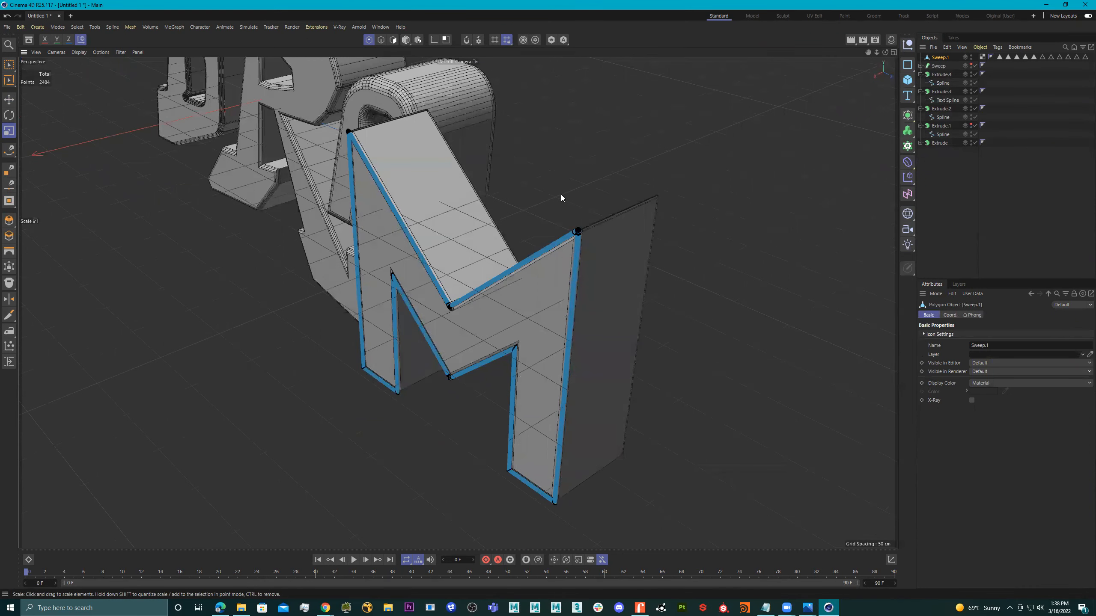
pyautogui.press('t')
pyautogui.click(939, 65)
pyautogui.click(940, 58)
# - Group the editable outline mesh under a new null object
pyautogui.keyDown('alt'); pyautogui.moveTo(615, 203); pyautogui.dragTo(482, 221, button='right'); pyautogui.keyUp('alt')
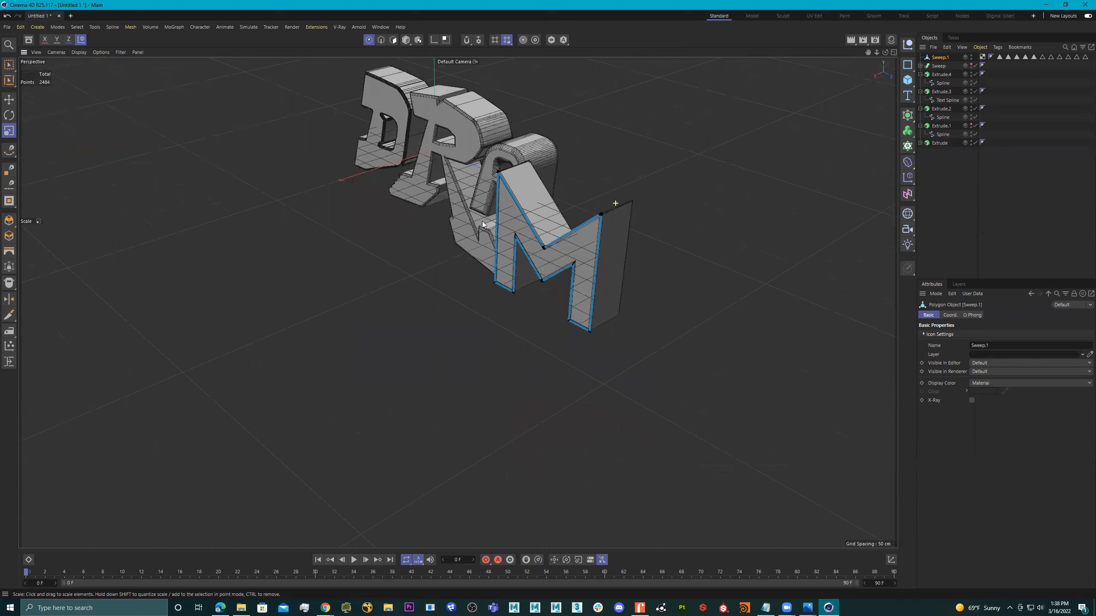
pyautogui.press('t')
pyautogui.scroll(-3, 600, 208)
pyautogui.moveTo(457, 301)
pyautogui.keyDown('alt'); pyautogui.mouseDown()
pyautogui.moveTo(436, 285)
pyautogui.moveTo(475, 298)
pyautogui.mouseUp(); pyautogui.keyUp('alt')
pyautogui.keyDown('alt'); pyautogui.moveTo(483, 238); pyautogui.dragTo(572, 234); pyautogui.keyUp('alt')
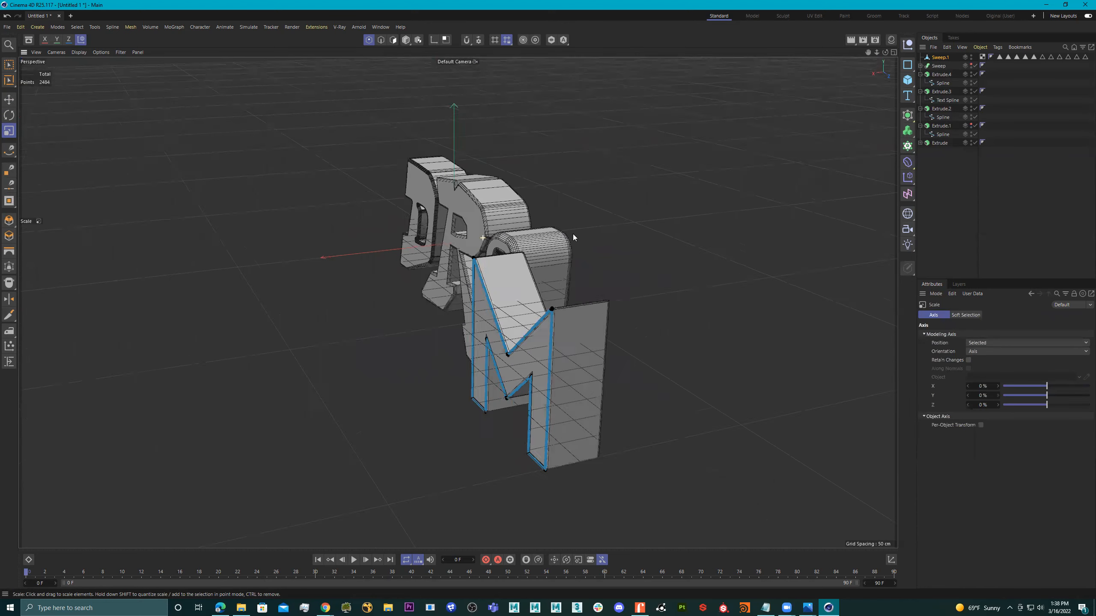
pyautogui.scroll(5, 576, 237)
pyautogui.click(942, 58)
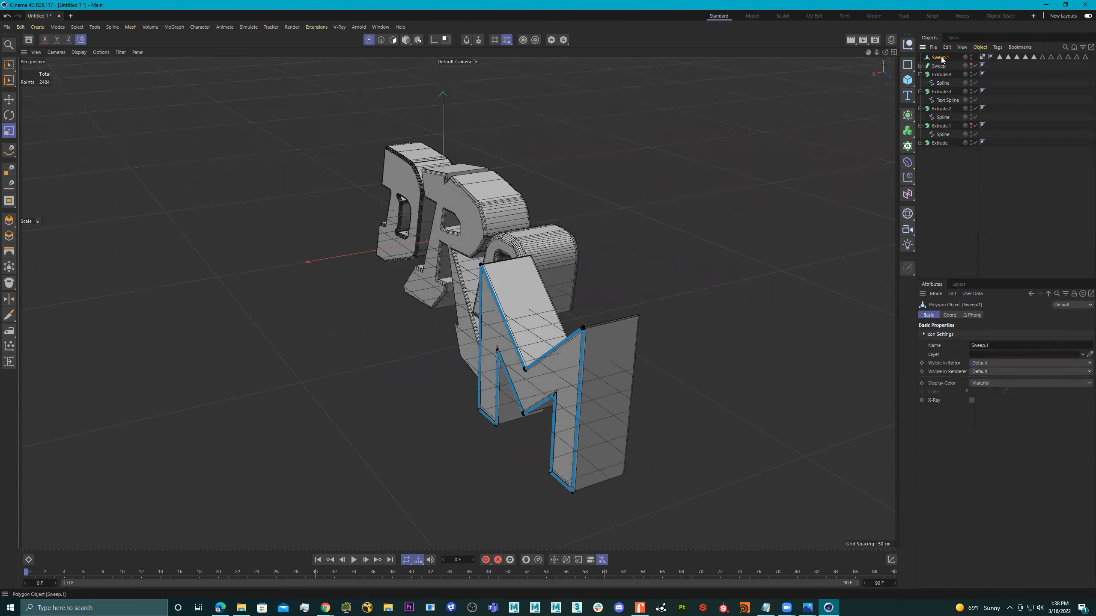
pyautogui.moveTo(436, 238)
pyautogui.keyDown('alt'); pyautogui.mouseDown()
pyautogui.moveTo(378, 225)
pyautogui.moveTo(427, 238)
pyautogui.mouseUp(); pyautogui.keyUp('alt')
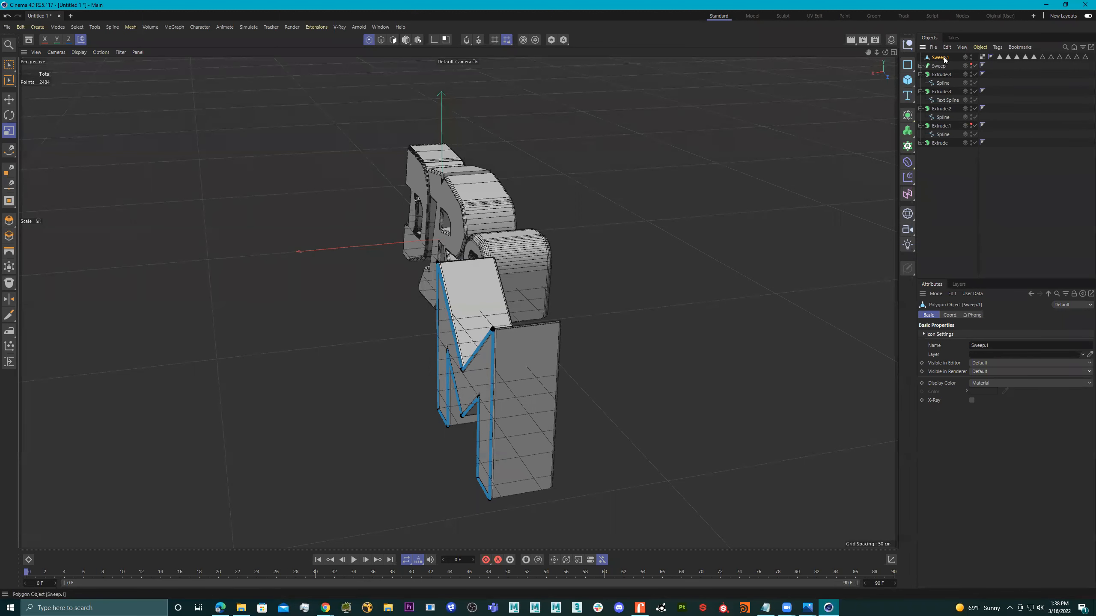
pyautogui.keyDown('alt'); pyautogui.moveTo(667, 171); pyautogui.dragTo(673, 177); pyautogui.keyUp('alt')
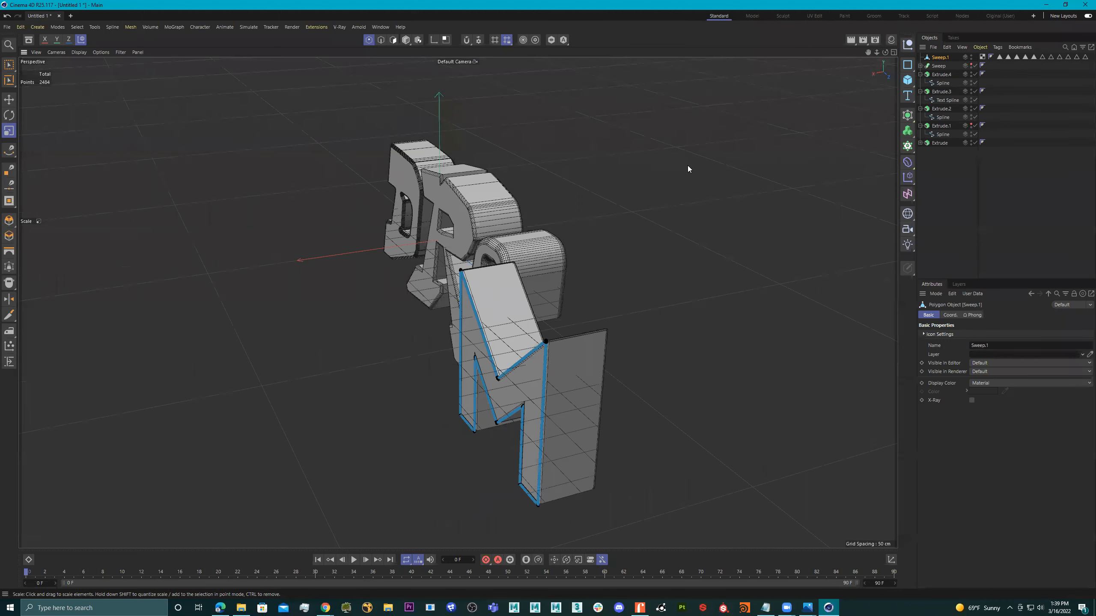
pyautogui.hotkey('alt', 'g')
# - Scale the null along the X axis to deepen the outline trim on the M's front face
pyautogui.moveTo(315, 258); pyautogui.dragTo(84, 266)
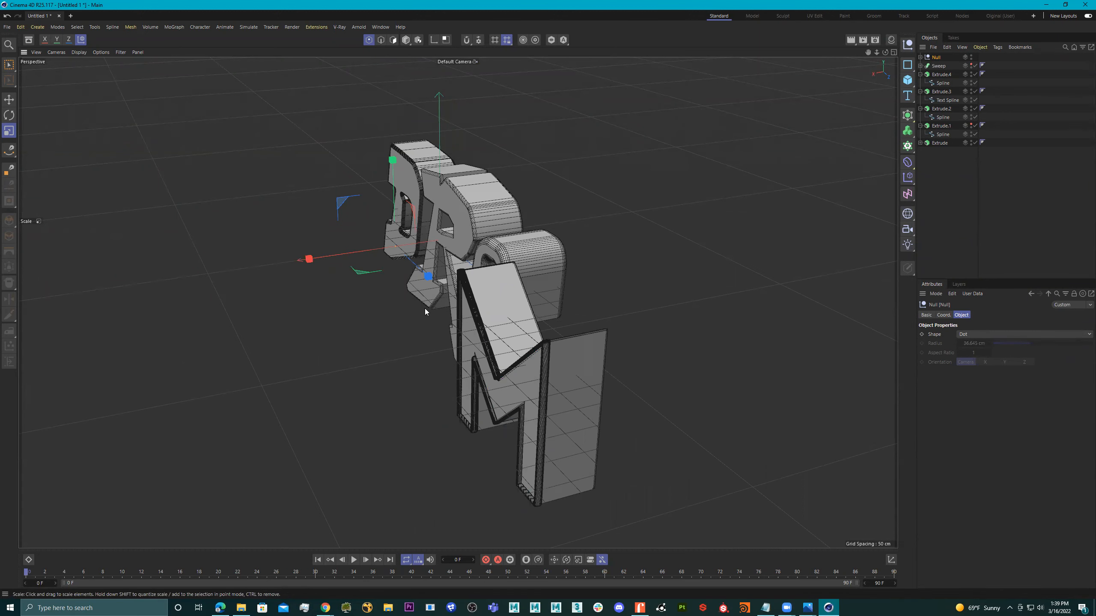
pyautogui.keyDown('alt'); pyautogui.moveTo(409, 311); pyautogui.dragTo(480, 310, button='right'); pyautogui.keyUp('alt')
pyautogui.keyDown('alt'); pyautogui.moveTo(450, 306); pyautogui.dragTo(336, 315); pyautogui.keyUp('alt')
pyautogui.keyDown('alt'); pyautogui.moveTo(358, 316); pyautogui.dragTo(444, 310, button='right'); pyautogui.keyUp('alt')
pyautogui.moveTo(444, 310)
pyautogui.keyDown('alt'); pyautogui.mouseDown()
pyautogui.moveTo(456, 284)
pyautogui.moveTo(491, 259)
pyautogui.moveTo(510, 261)
pyautogui.moveTo(447, 297)
pyautogui.mouseUp(); pyautogui.keyUp('alt')
pyautogui.keyDown('alt'); pyautogui.moveTo(448, 298); pyautogui.dragTo(453, 305, button='right'); pyautogui.keyUp('alt')
pyautogui.moveTo(453, 305)
pyautogui.keyDown('alt'); pyautogui.mouseDown()
pyautogui.moveTo(446, 252)
pyautogui.moveTo(409, 266)
pyautogui.moveTo(433, 299)
pyautogui.moveTo(470, 296)
pyautogui.mouseUp(); pyautogui.keyUp('alt')
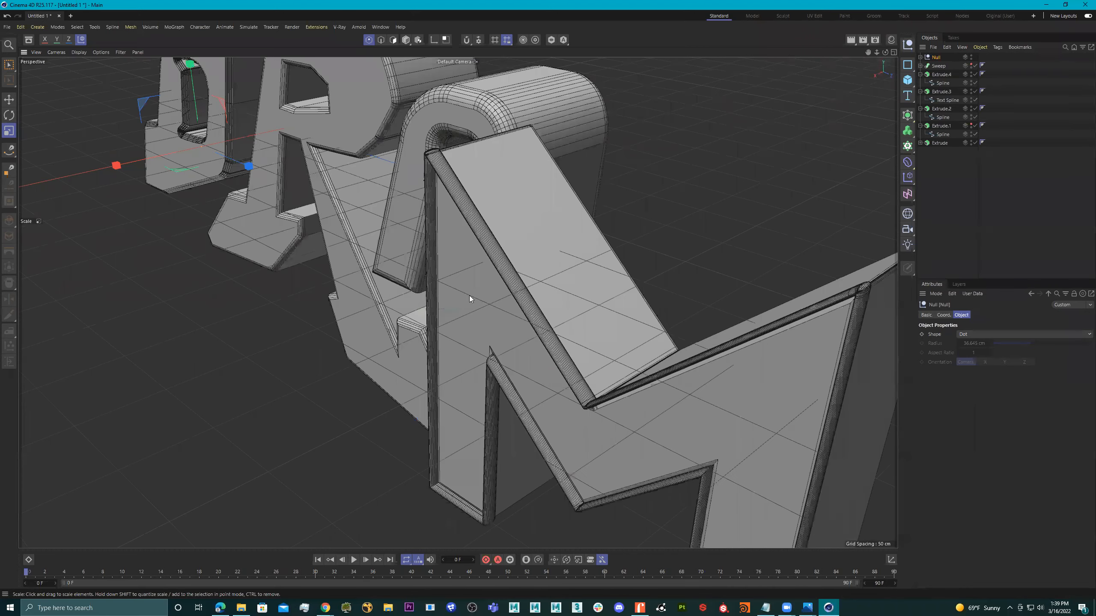
# - Frame all the letters, collapse and select the M's Extrude, and expand the null holding the trim mesh
pyautogui.press('h')
pyautogui.click(921, 75)
pyautogui.click(943, 74)
pyautogui.click(920, 57)
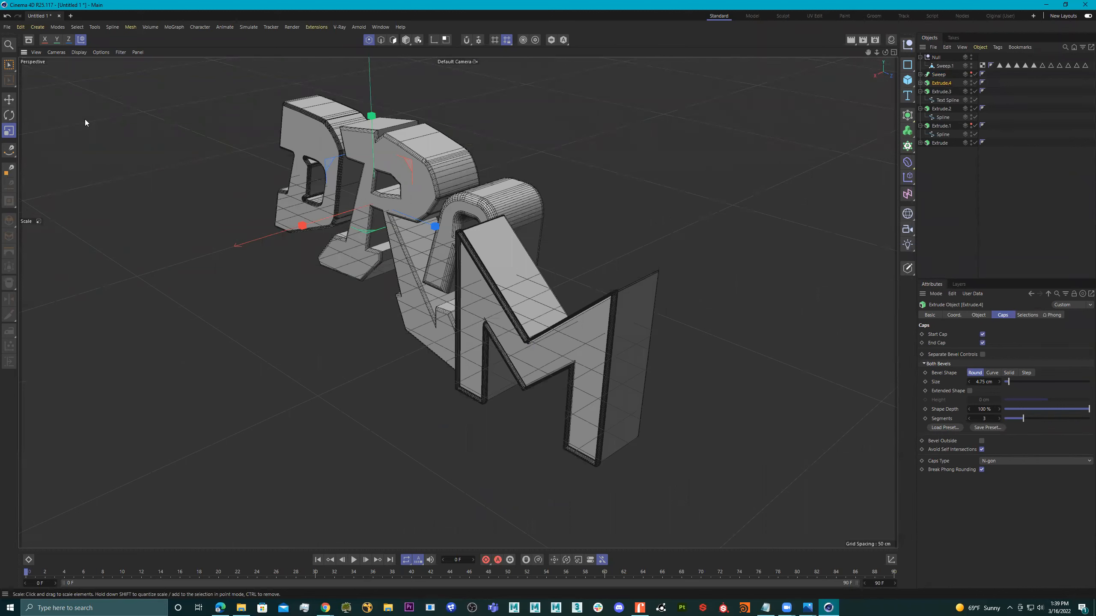
# - Move the M's Extrude into the null that holds the outline trim mesh
pyautogui.press('0')
pyautogui.moveTo(691, 245); pyautogui.dragTo(651, 296)
pyautogui.press('9')
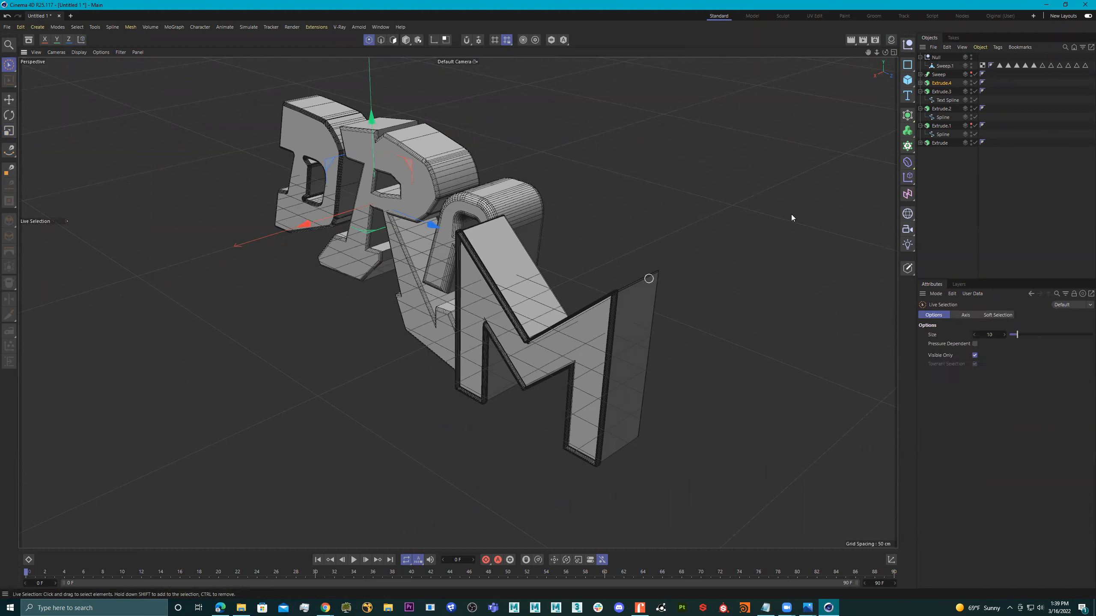
pyautogui.click(942, 92)
pyautogui.click(942, 83)
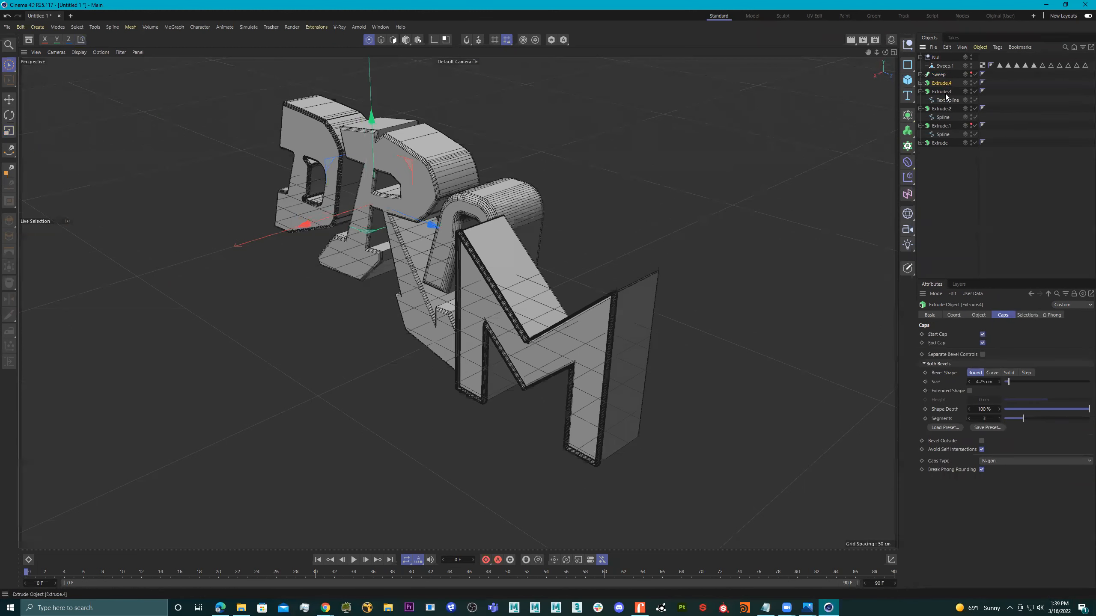
pyautogui.moveTo(945, 83); pyautogui.dragTo(938, 58)
pyautogui.click(944, 74)
pyautogui.moveTo(941, 62); pyautogui.dragTo(941, 62)
# - Rename the null Letter_M, collapse its hierarchy, and toggle its visibility
pyautogui.doubleClick(932, 58)
pyautogui.write('Le')
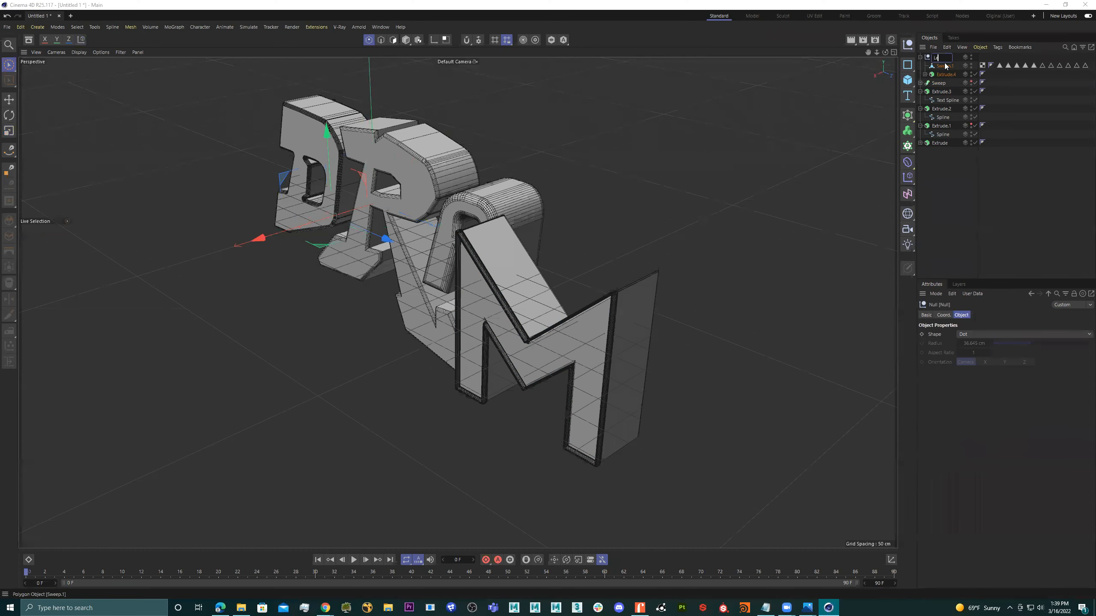
pyautogui.write('tter_M')
pyautogui.press('Return')
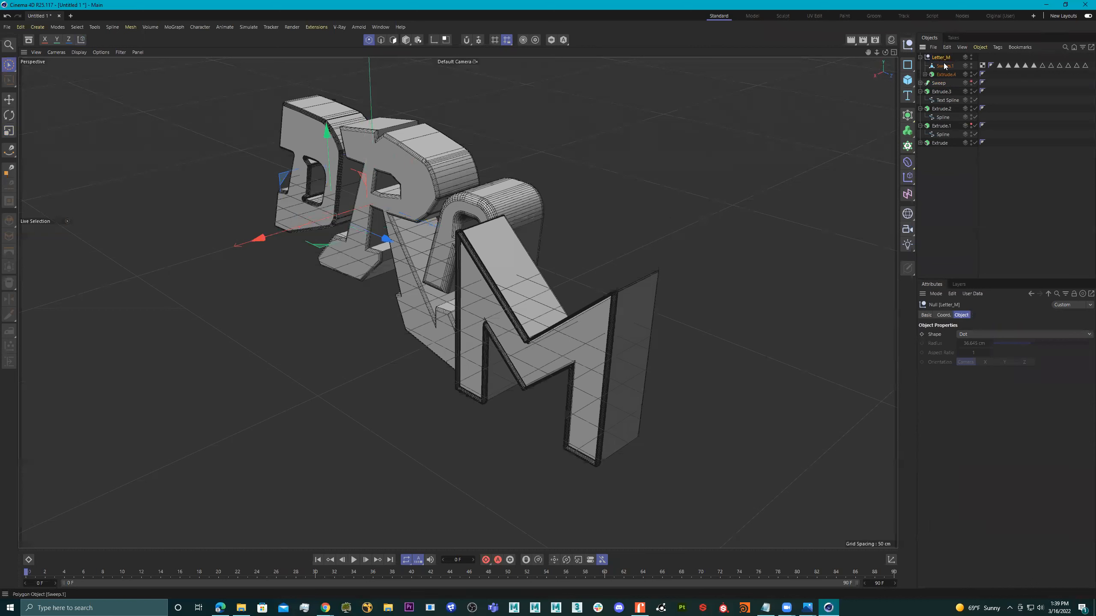
pyautogui.click(921, 57)
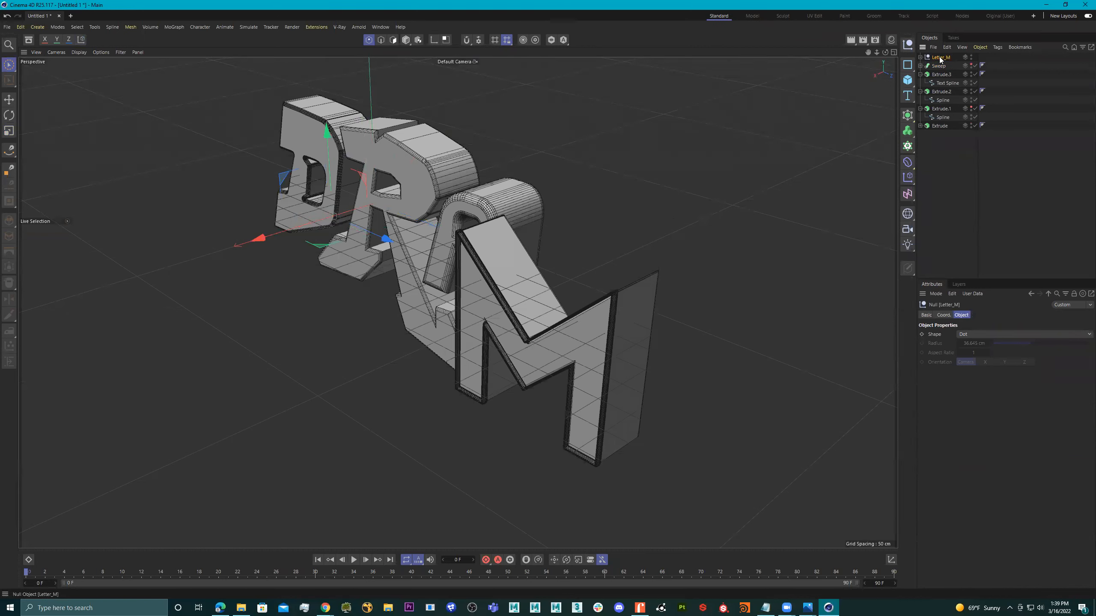
pyautogui.click(972, 56)
pyautogui.click(971, 56)
# - View the letters from the front, check the Tame Your Bills reference picture, and move its window off the workspace
pyautogui.keyDown('alt'); pyautogui.moveTo(469, 267); pyautogui.dragTo(529, 155); pyautogui.keyUp('alt')
pyautogui.keyDown('alt'); pyautogui.moveTo(282, 205); pyautogui.dragTo(564, 362); pyautogui.keyUp('alt')
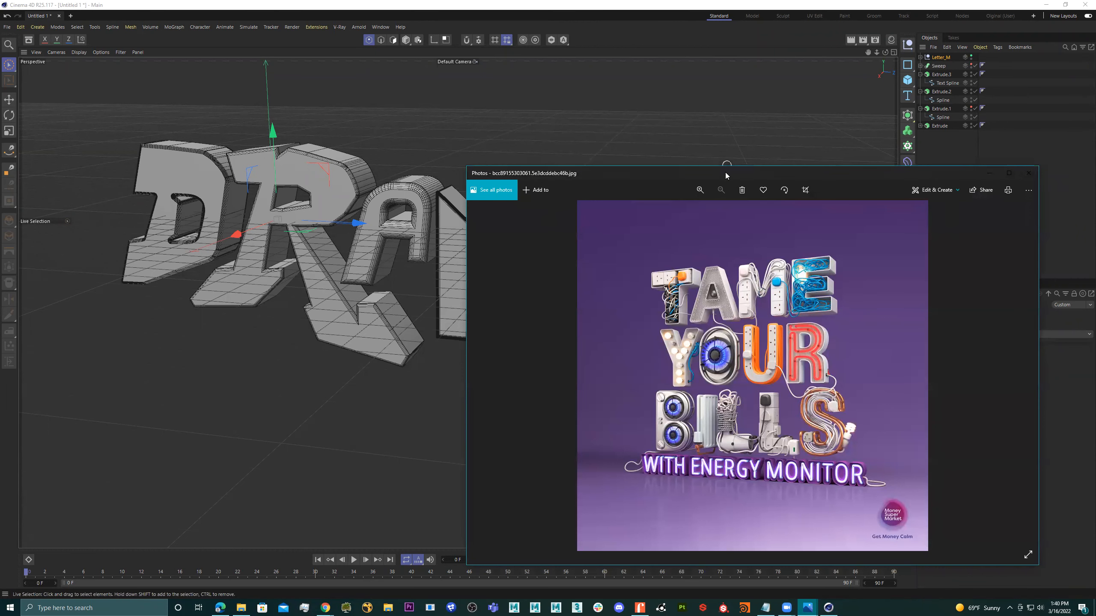
pyautogui.moveTo(725, 173); pyautogui.dragTo(1095, 173)
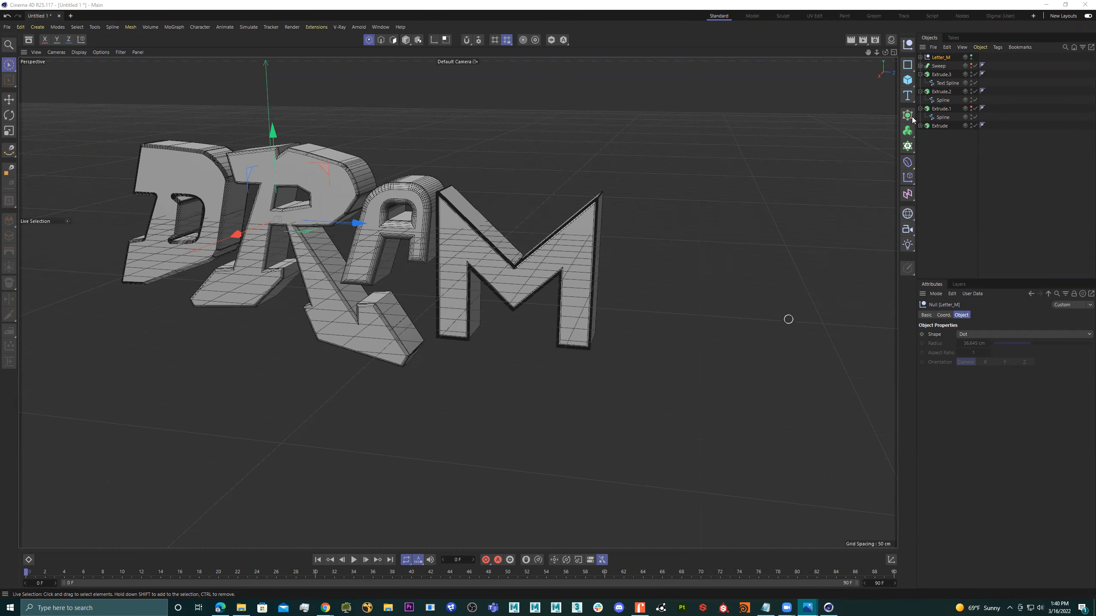
# - Turn off the Captain Marvel background picture in the Right viewport and frame the M
pyautogui.middleClick(635, 238)
pyautogui.middleClick(418, 355)
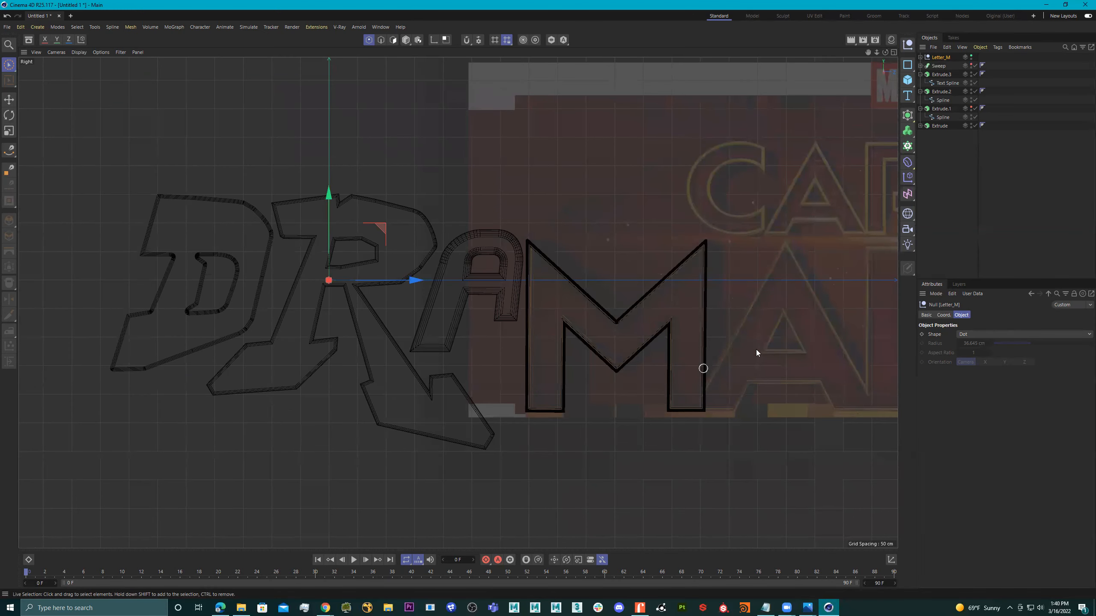
pyautogui.scroll(-3, 750, 280)
pyautogui.keyDown('alt'); pyautogui.moveTo(769, 276); pyautogui.dragTo(548, 290, button='middle'); pyautogui.keyUp('alt')
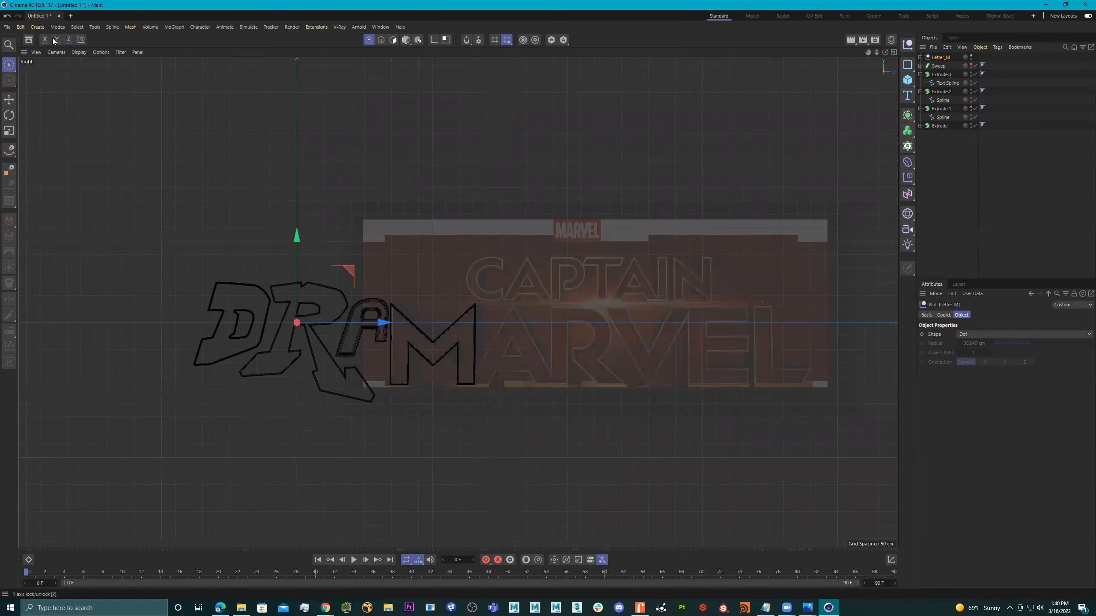
pyautogui.click(35, 51)
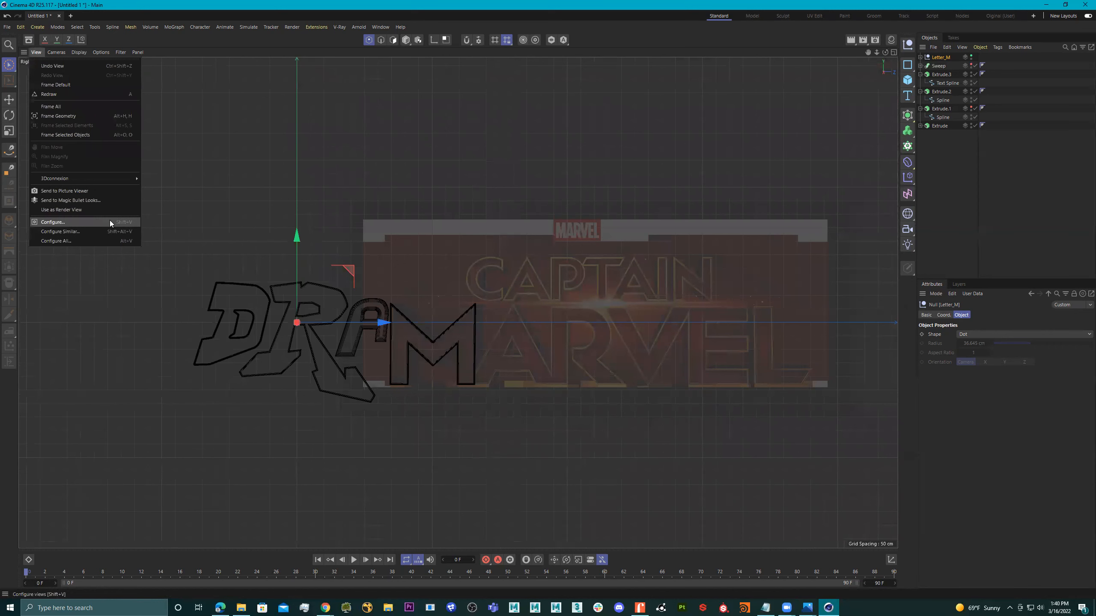
pyautogui.click(79, 222)
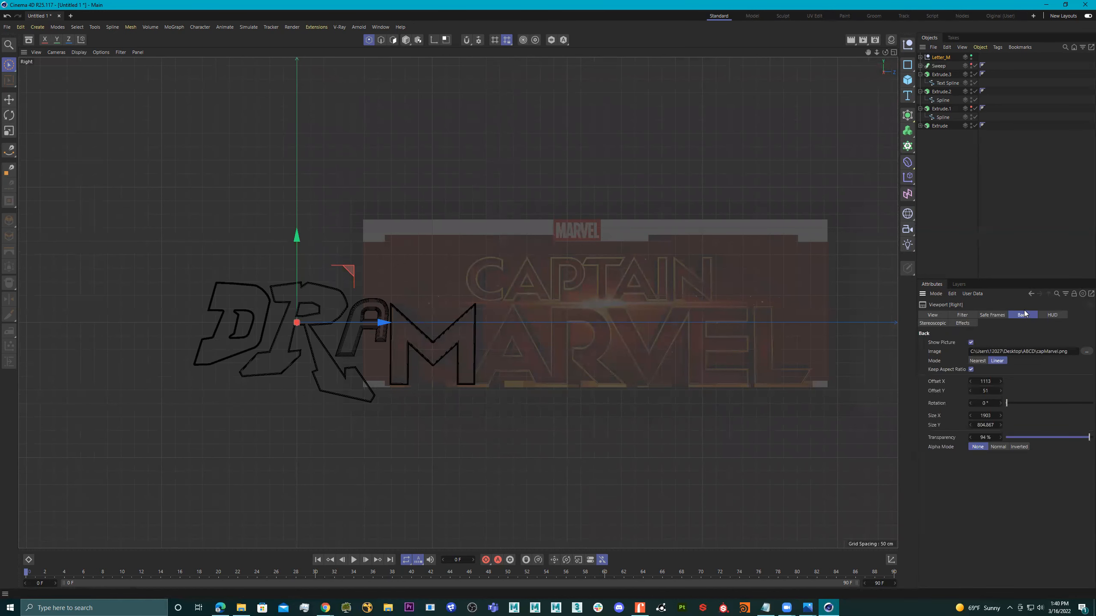
pyautogui.click(971, 342)
pyautogui.scroll(1, 419, 307)
pyautogui.scroll(4, 471, 315)
pyautogui.keyDown('alt'); pyautogui.moveTo(503, 302); pyautogui.dragTo(627, 253, button='middle'); pyautogui.keyUp('alt')
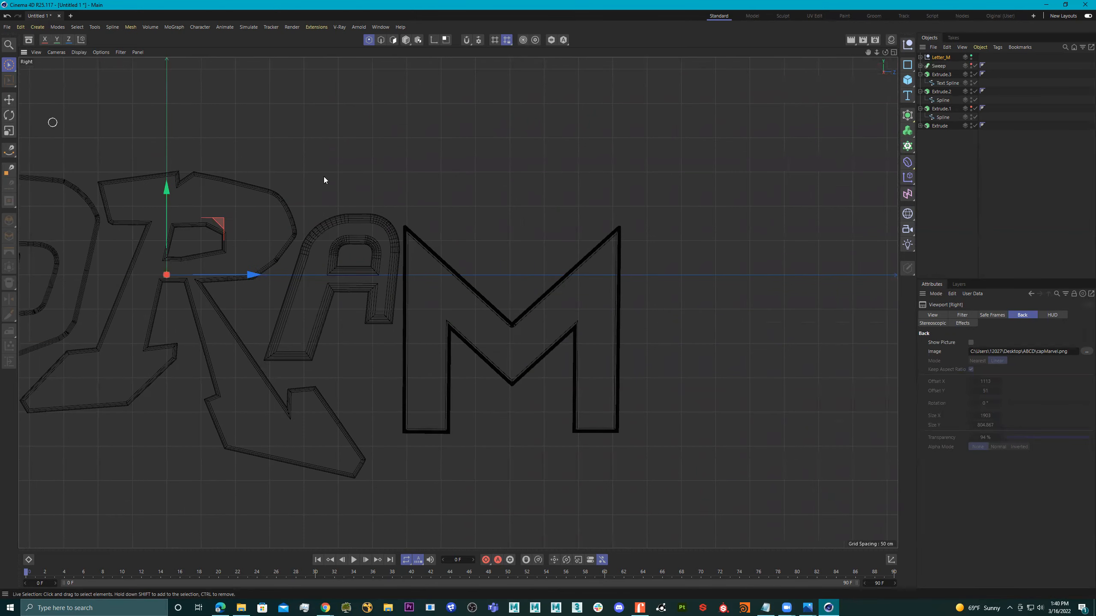
# - Add a 3D Text object to the scene
pyautogui.click(907, 96)
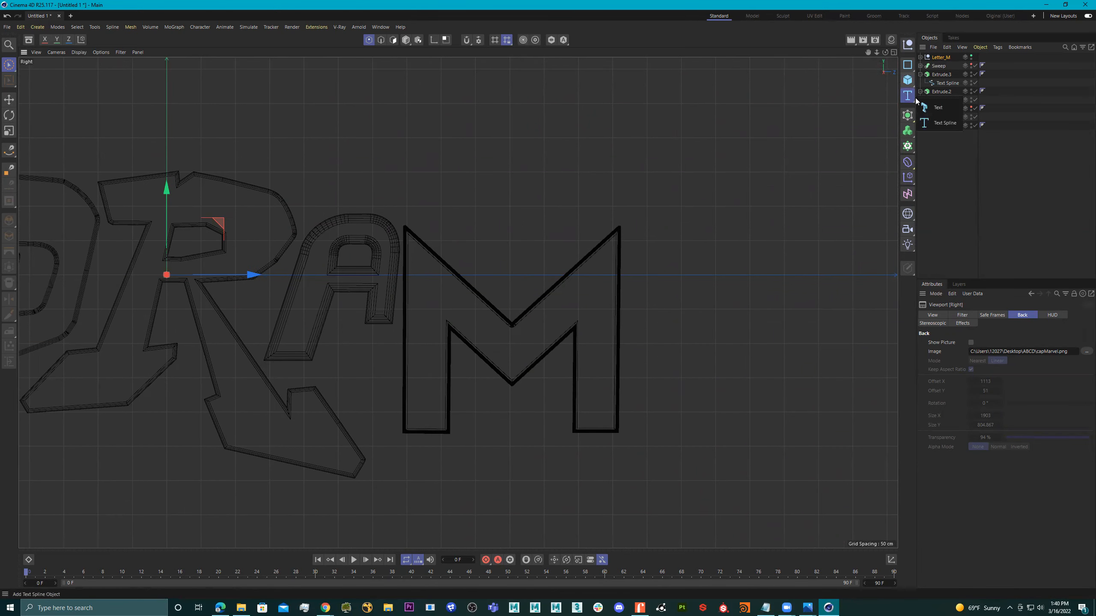
pyautogui.click(942, 109)
pyautogui.scroll(-5, 427, 267)
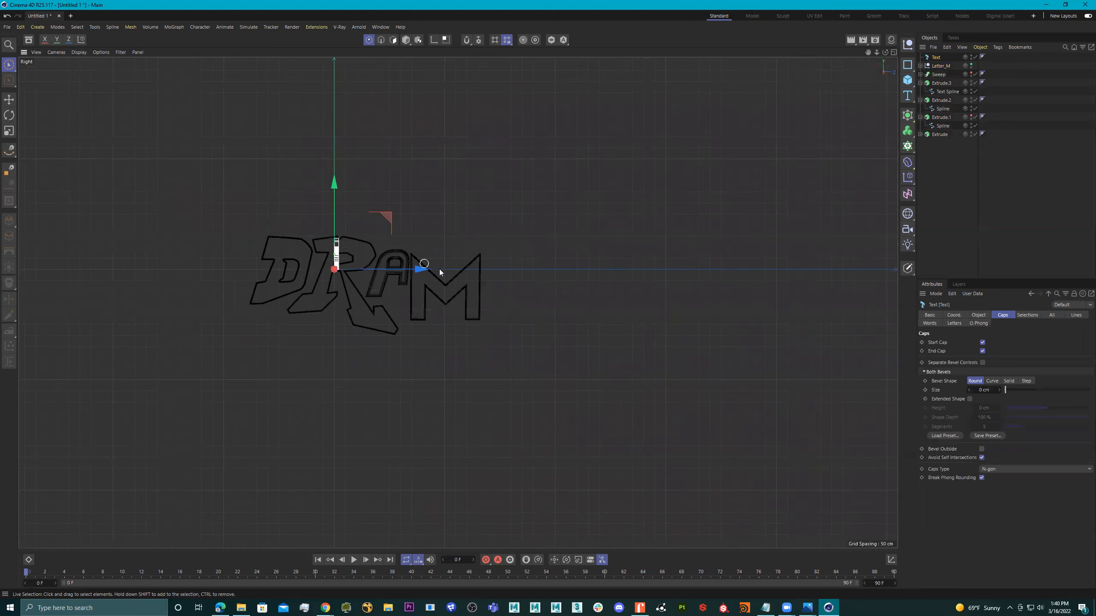
# - Examine the new Text object's attribute groups, including object, caps, selection, effect and Phong settings
pyautogui.click(930, 315)
pyautogui.click(954, 315)
pyautogui.click(978, 315)
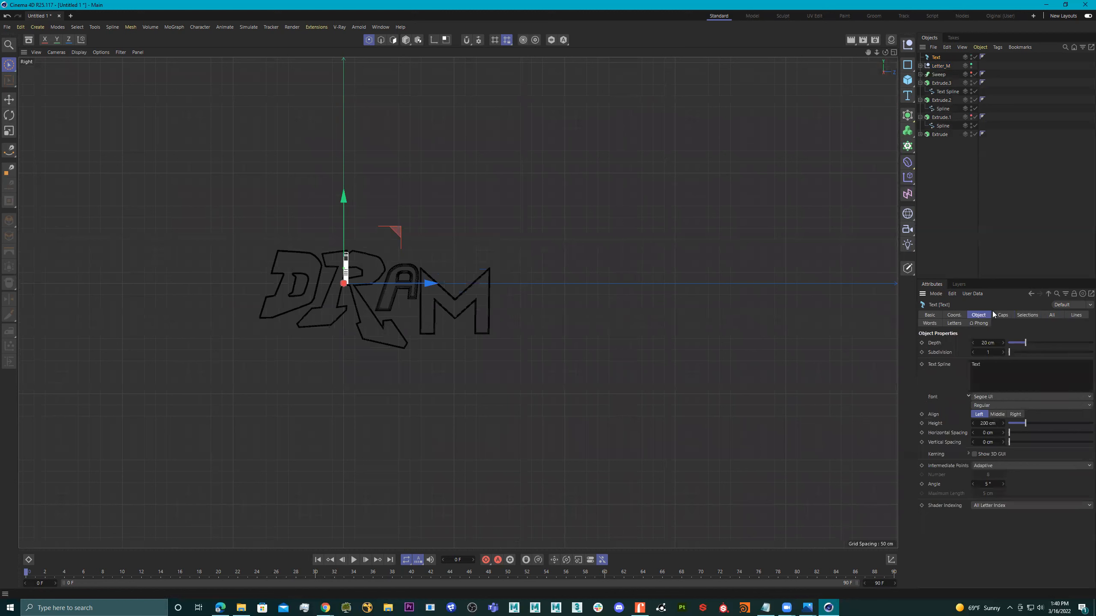
pyautogui.click(1002, 315)
pyautogui.click(1027, 316)
pyautogui.click(1077, 316)
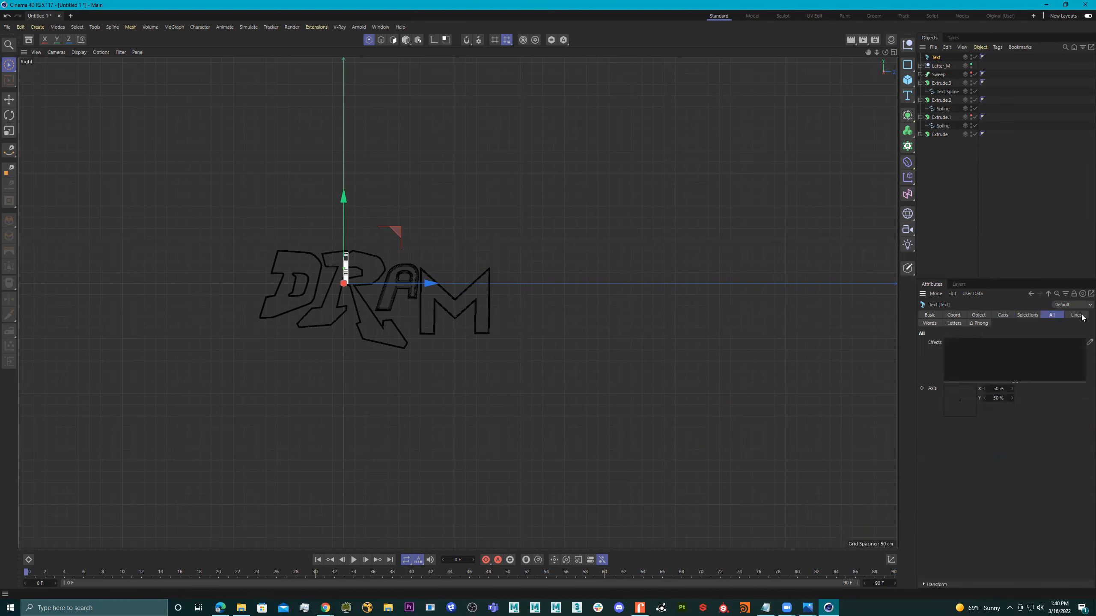
pyautogui.click(978, 323)
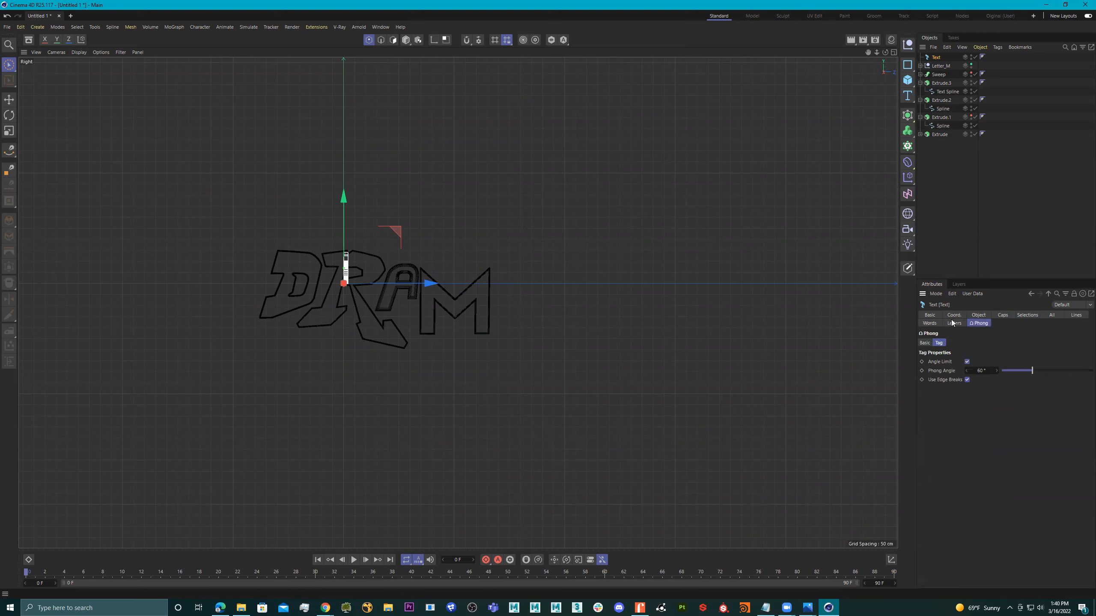
pyautogui.click(932, 315)
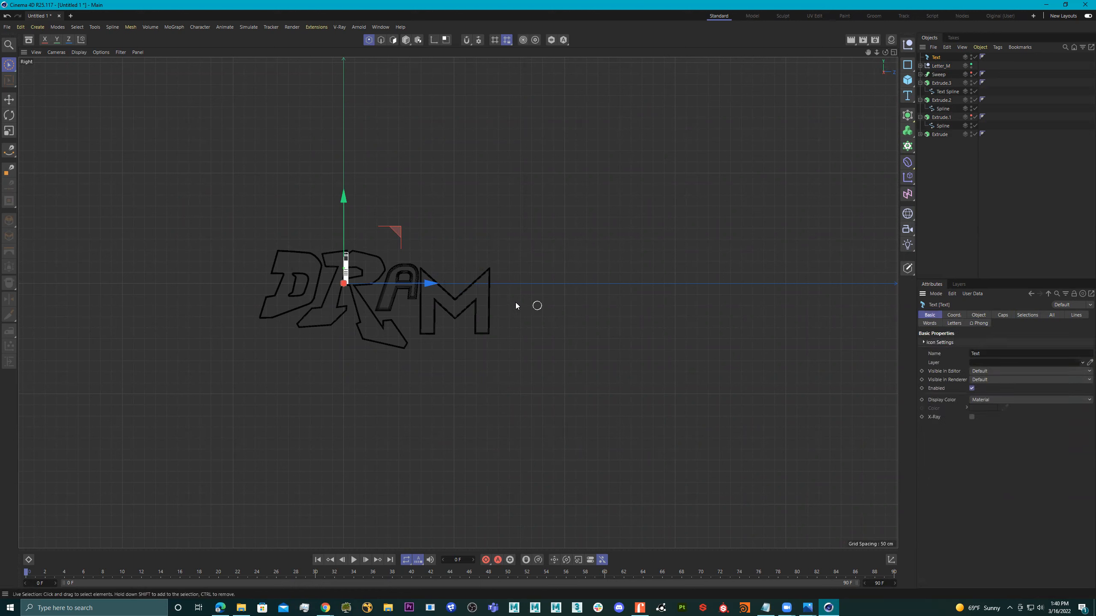
# - Set the Text object's heading rotation to 90° so it faces the Right view
pyautogui.click(955, 316)
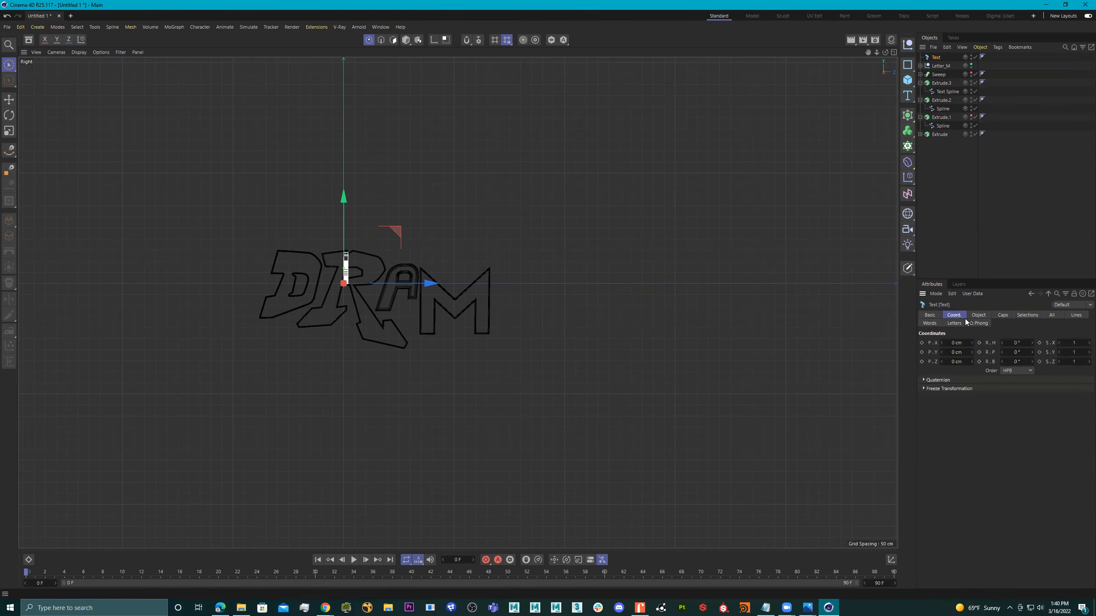
pyautogui.moveTo(1015, 343); pyautogui.dragTo(1012, 343)
pyautogui.doubleClick(1013, 344)
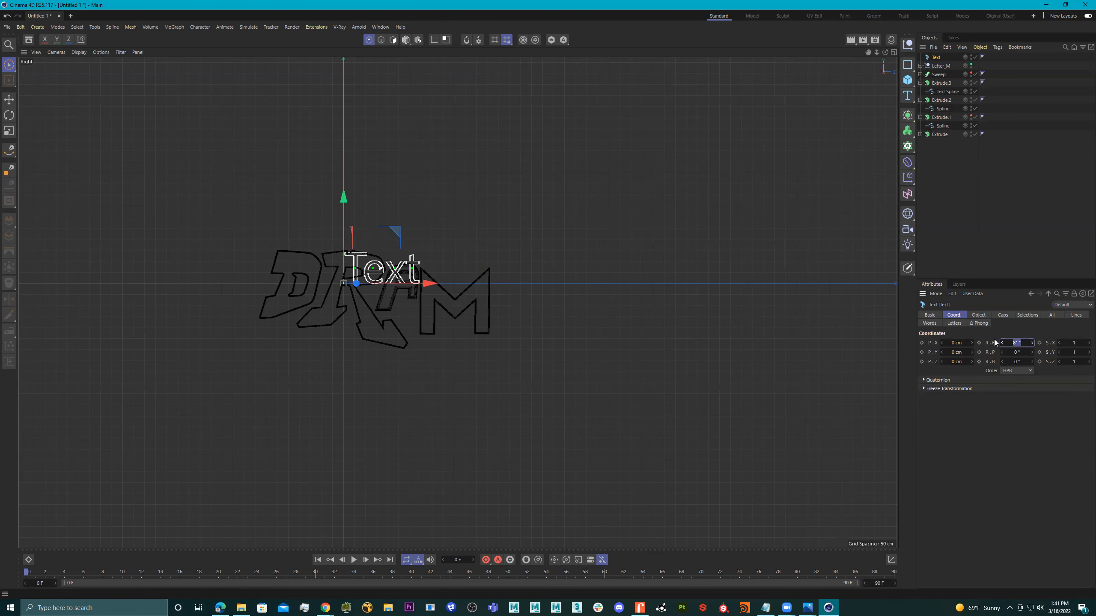
pyautogui.write('90')
pyautogui.press('Return')
# - Move the Text object beside the M's right leg, to about Y -156 cm and Z 682 cm
pyautogui.scroll(5, 429, 298)
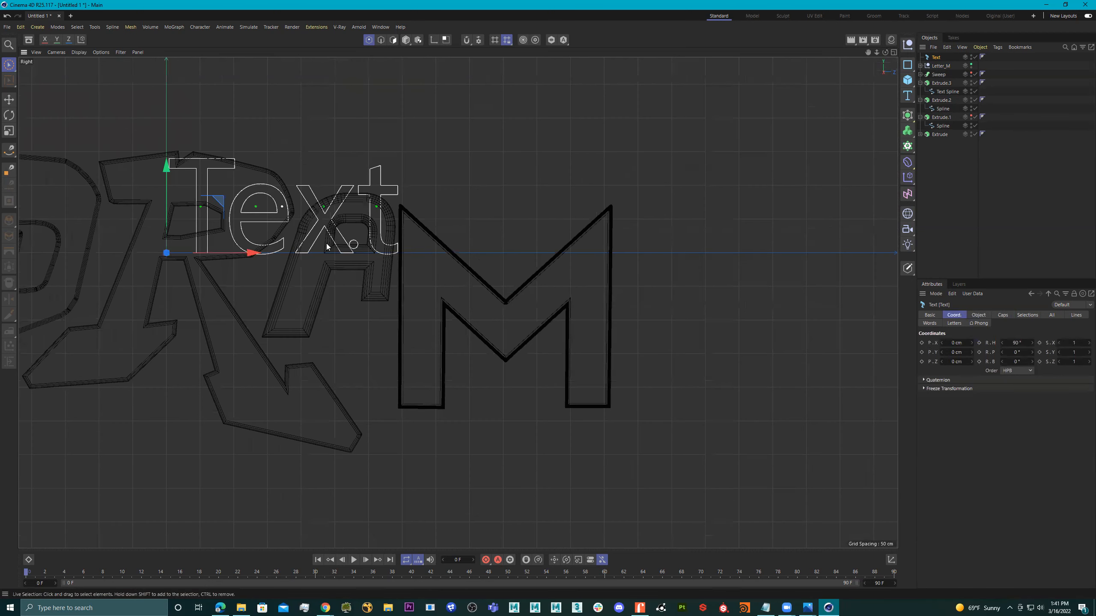
pyautogui.moveTo(216, 200); pyautogui.dragTo(655, 313)
pyautogui.keyDown('alt'); pyautogui.moveTo(661, 305); pyautogui.dragTo(528, 299, button='middle'); pyautogui.keyUp('alt')
pyautogui.moveTo(520, 313); pyautogui.dragTo(544, 302)
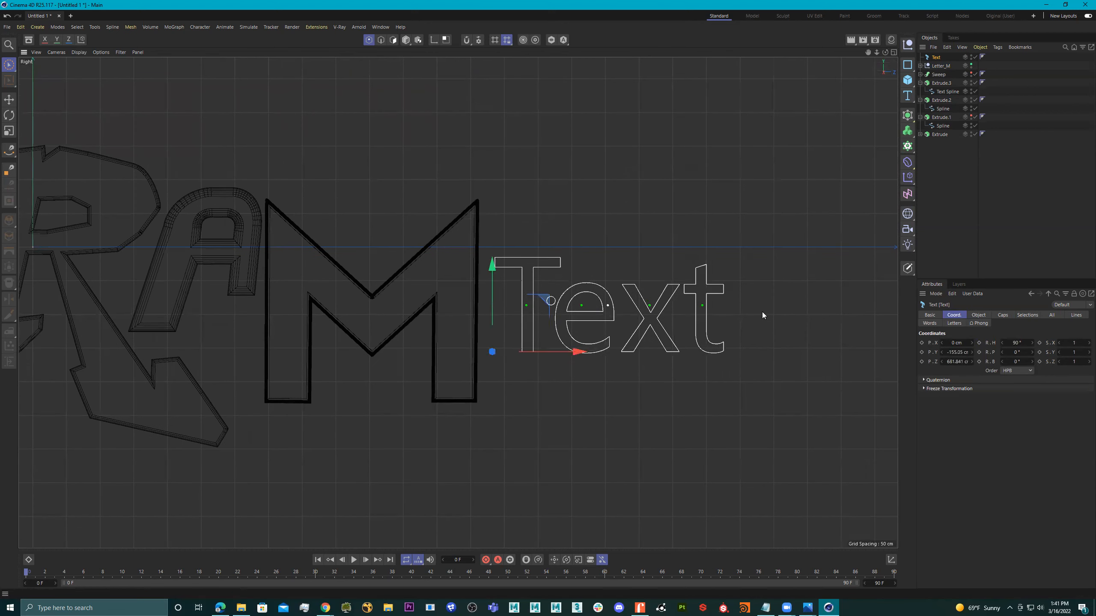
# - Replace the Text object's wording with a capital A
pyautogui.click(977, 315)
pyautogui.hotkey('ctrl', 'a')
pyautogui.write('A')
pyautogui.keyDown('alt'); pyautogui.moveTo(670, 273); pyautogui.dragTo(697, 290, button='middle'); pyautogui.keyUp('alt')
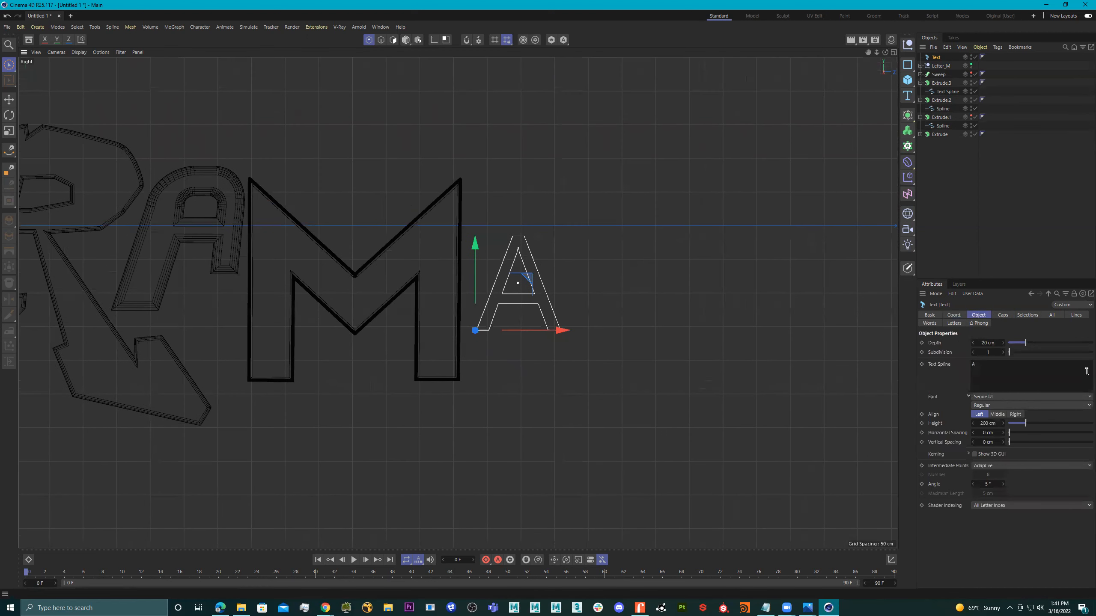
# - Try the Whiskey Bravo Victor Expanded font on the letter A
pyautogui.click(1044, 397)
pyautogui.scroll(-10, 1019, 455)
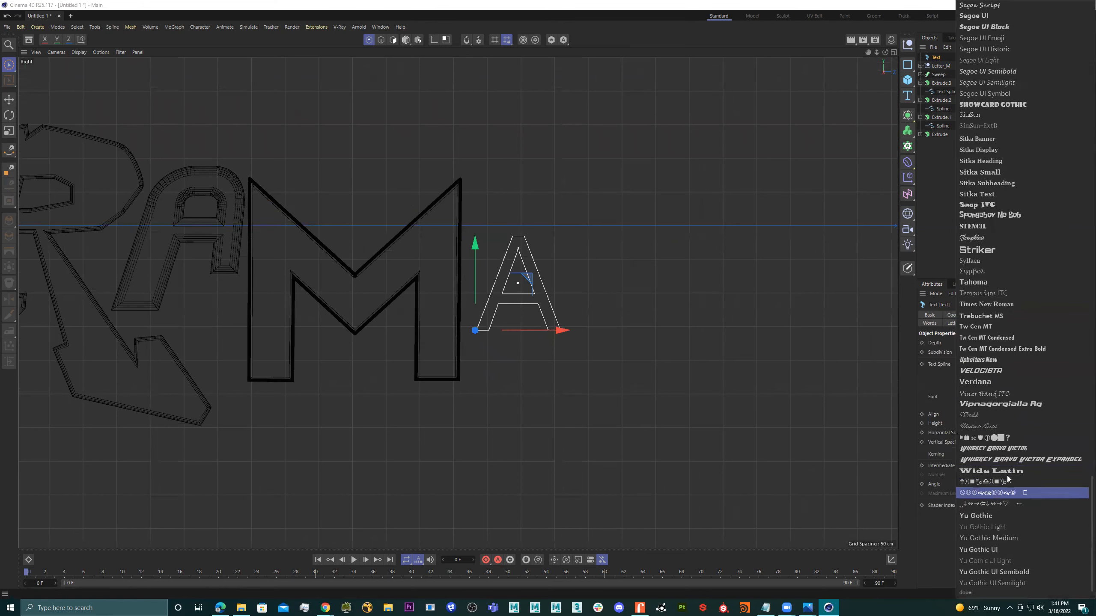
pyautogui.click(1005, 459)
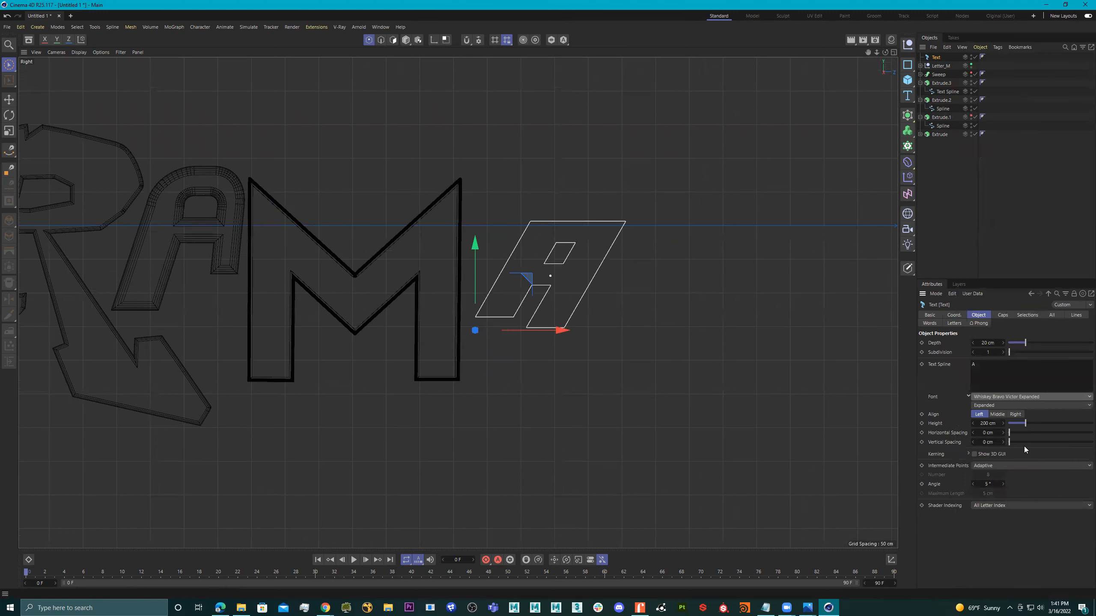
# - Set the letter A's font to Vipnagorgialla Rg and compare its shape with the neighbouring letters
pyautogui.click(1014, 397)
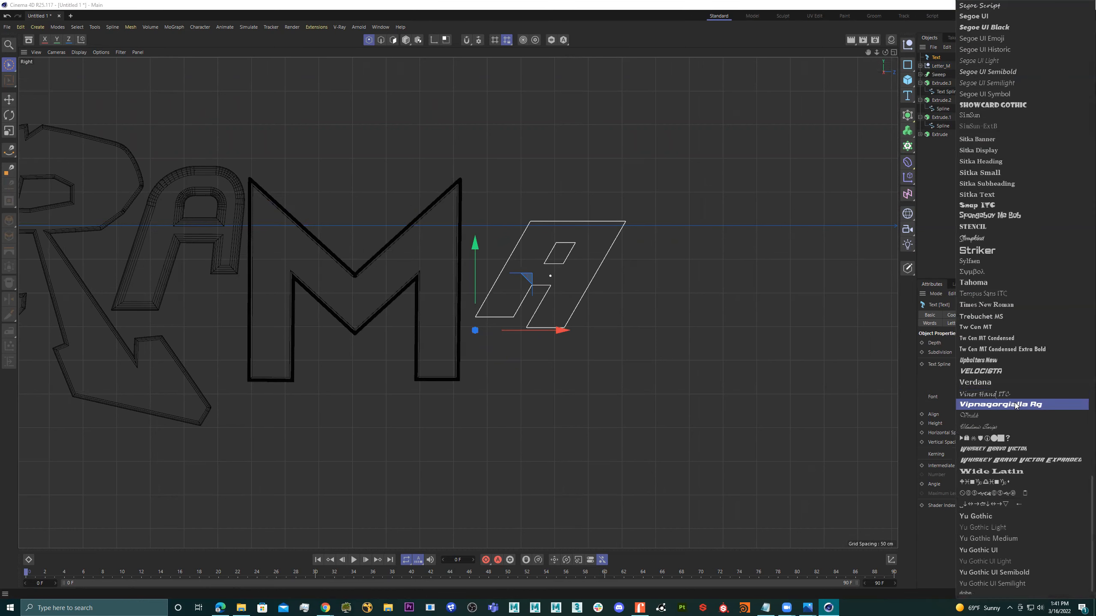
pyautogui.click(1015, 403)
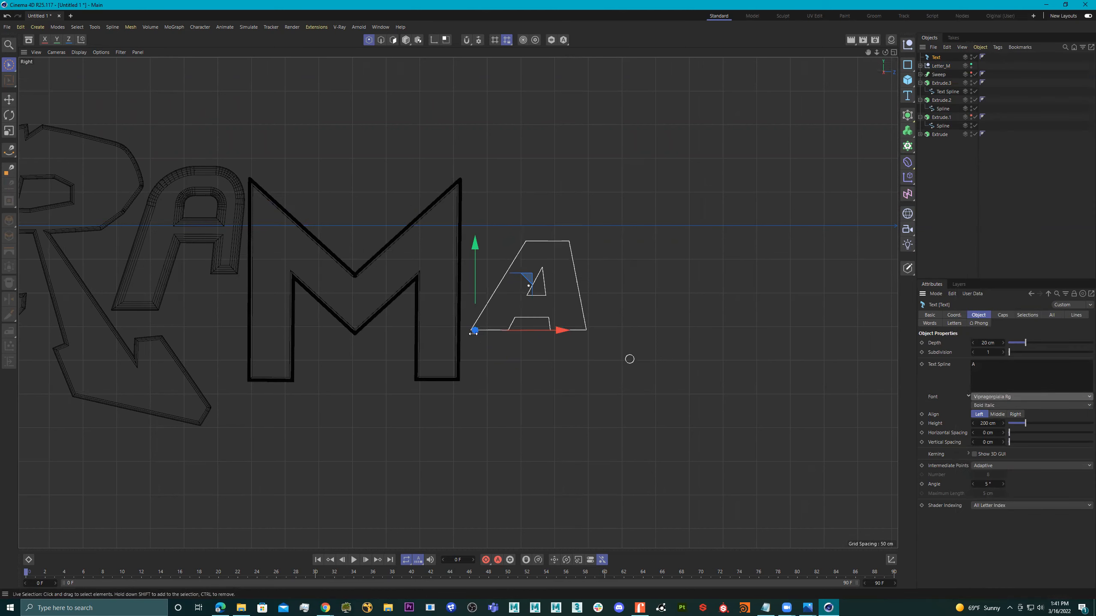
pyautogui.scroll(-5, 587, 340)
pyautogui.scroll(7, 618, 340)
pyautogui.scroll(3, 617, 340)
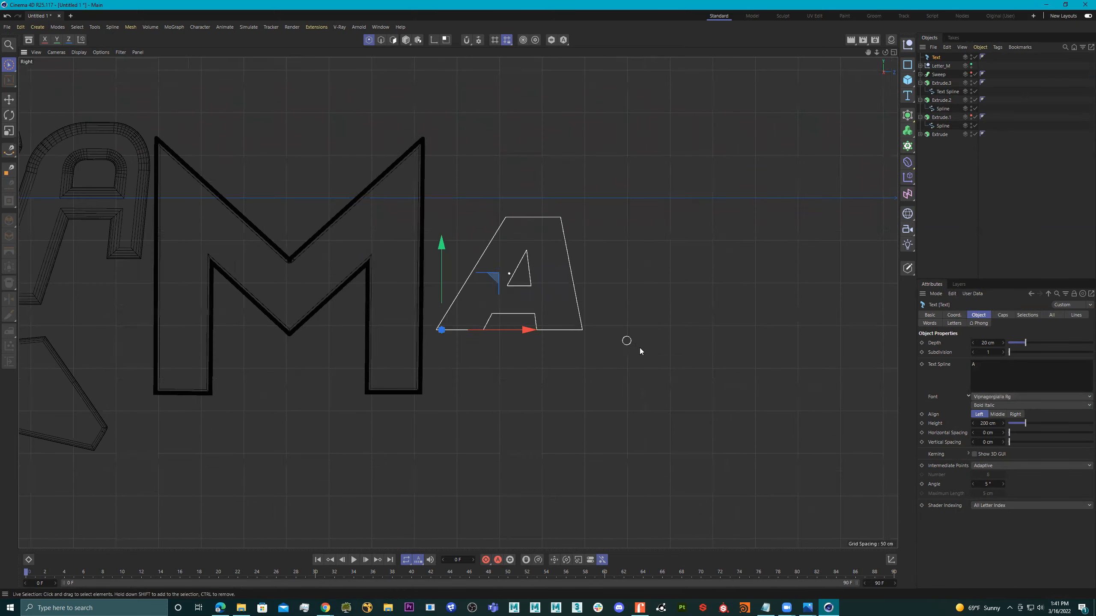
pyautogui.click(8, 149)
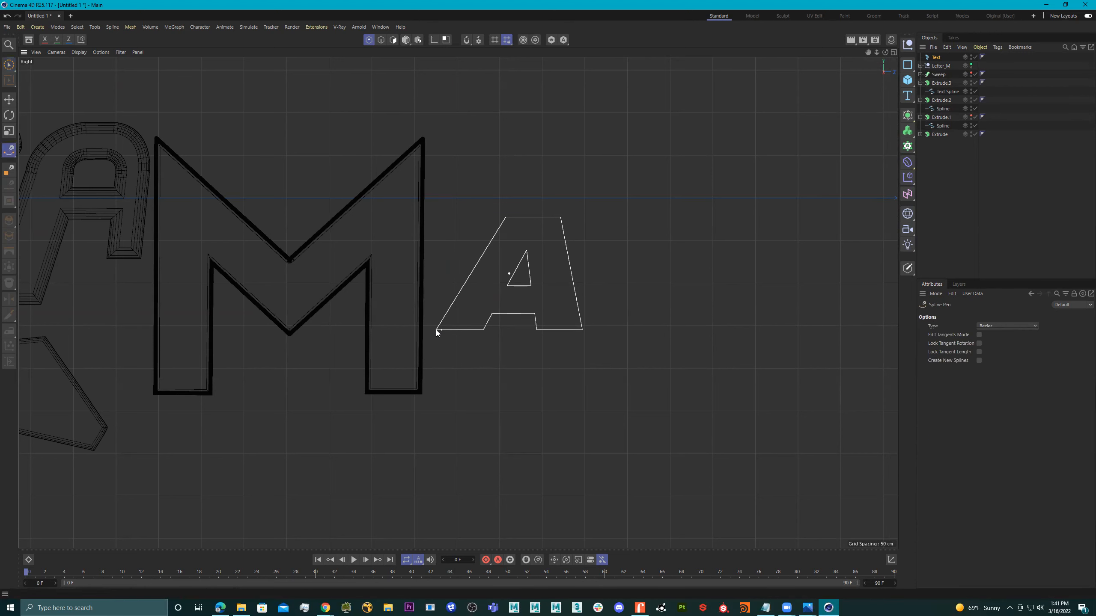
pyautogui.scroll(6, 435, 330)
pyautogui.moveTo(489, 286); pyautogui.dragTo(389, 390)
pyautogui.hotkey('ctrl', 'z')
pyautogui.keyDown('alt'); pyautogui.moveTo(488, 357); pyautogui.dragTo(427, 323, button='right'); pyautogui.keyUp('alt')
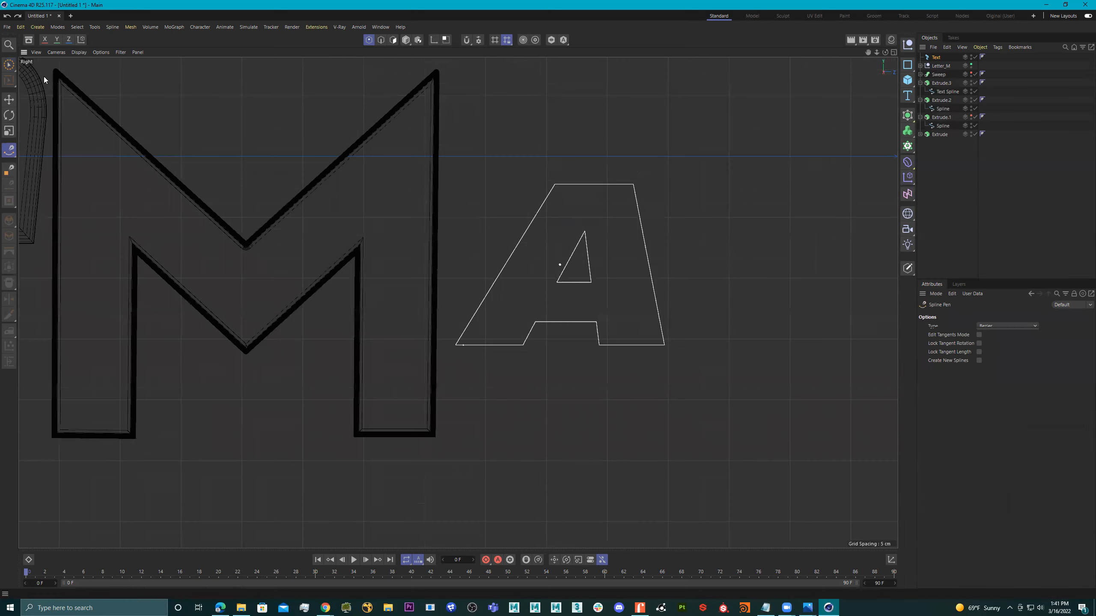
# - Select the A's Text object and examine its thickness beside the other letters in the Perspective view
pyautogui.click(936, 57)
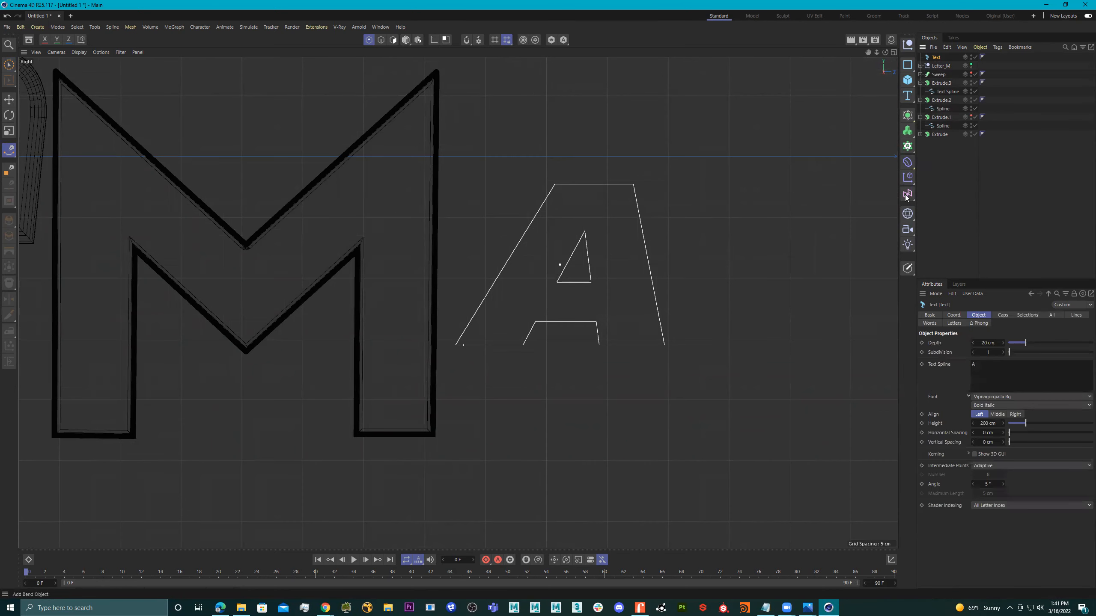
pyautogui.middleClick(676, 240)
pyautogui.middleClick(363, 218)
pyautogui.keyDown('alt'); pyautogui.moveTo(401, 213); pyautogui.dragTo(857, 120); pyautogui.keyUp('alt')
pyautogui.click(908, 93)
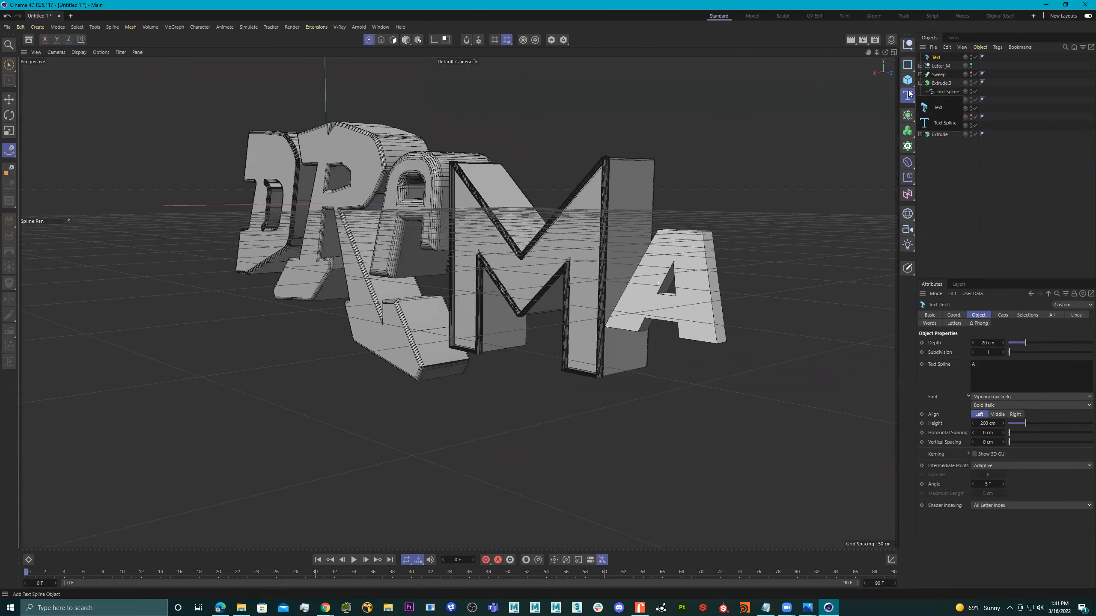
pyautogui.scroll(3, 733, 242)
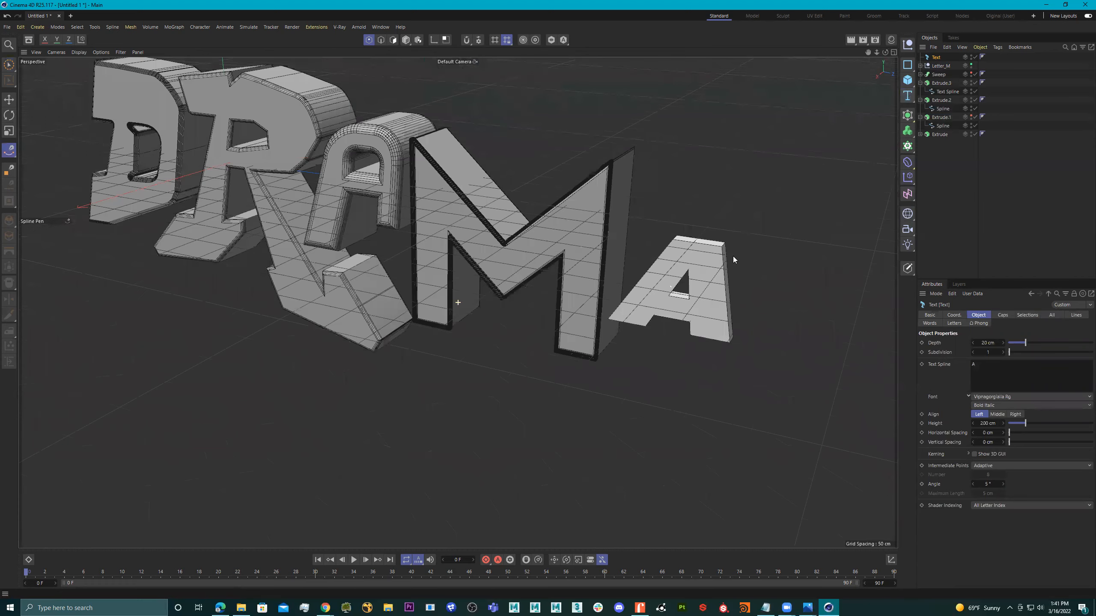
# - Frame the A closely and select only its Text object, without the stray spline
pyautogui.click(733, 258)
pyautogui.scroll(5, 777, 253)
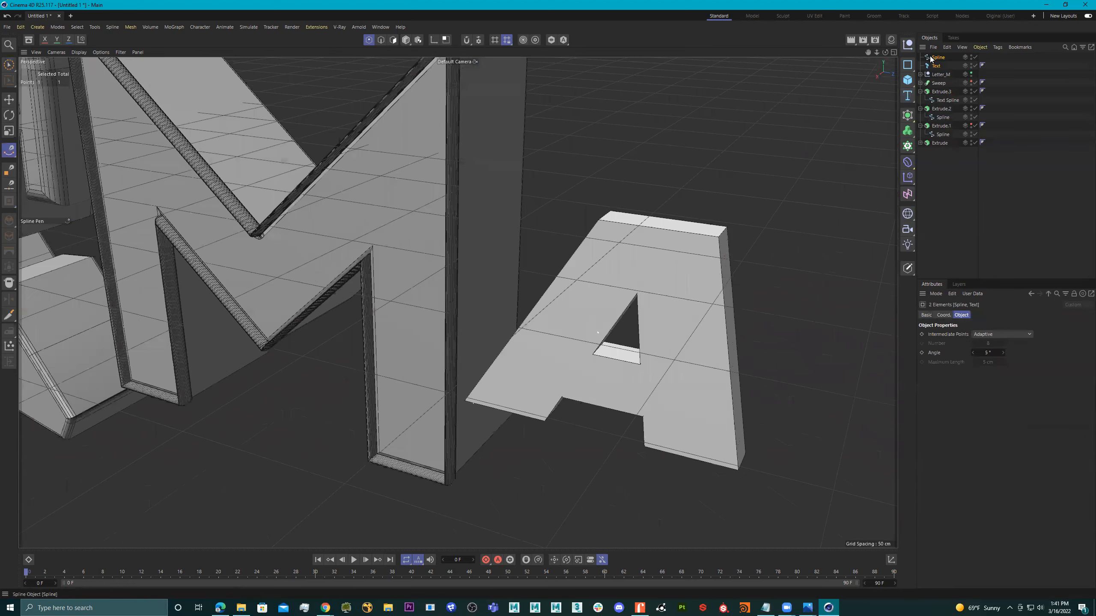
pyautogui.click(935, 67)
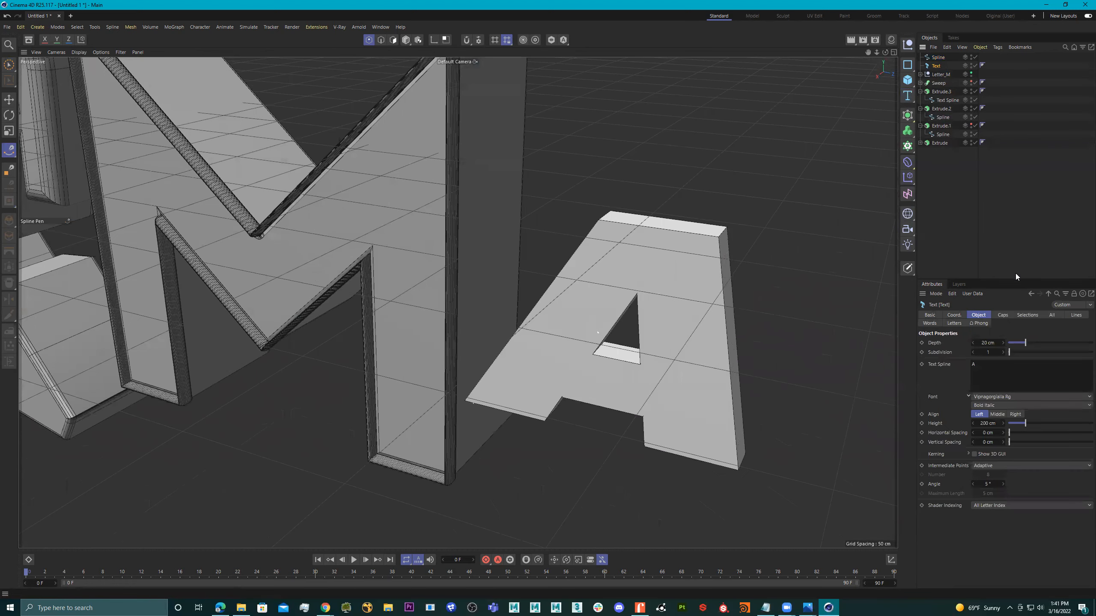
pyautogui.moveTo(700, 347)
pyautogui.keyDown('alt'); pyautogui.mouseDown()
pyautogui.moveTo(723, 332)
pyautogui.moveTo(714, 330)
pyautogui.mouseUp(); pyautogui.keyUp('alt')
pyautogui.middleClick(745, 222)
pyautogui.middleClick(374, 348)
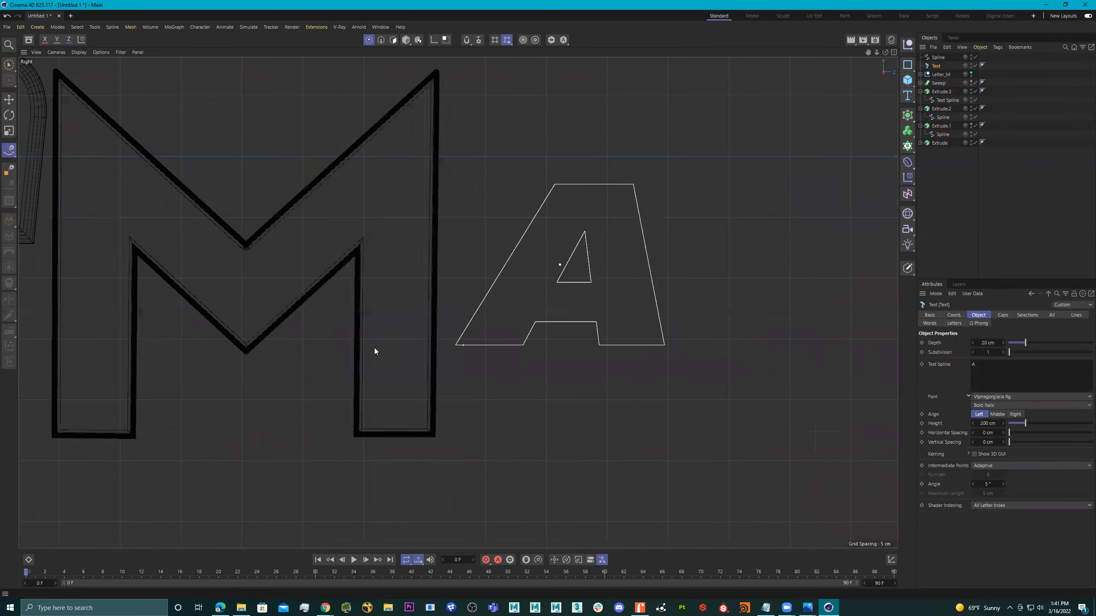
pyautogui.click(588, 282)
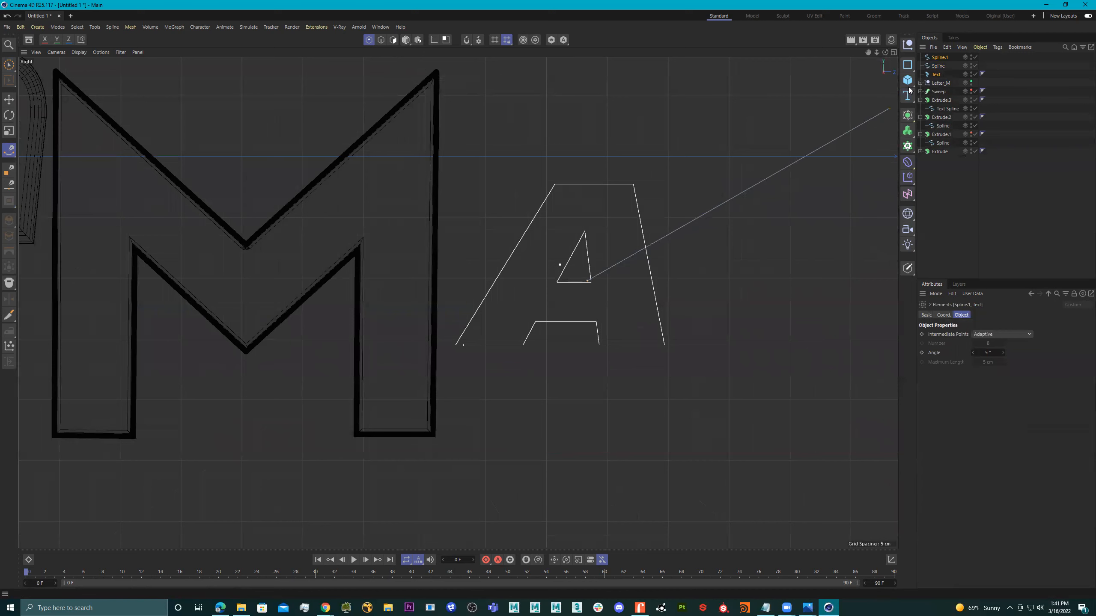
pyautogui.hotkey('ctrl', 'z')
pyautogui.hotkey('ctrl', 'z')
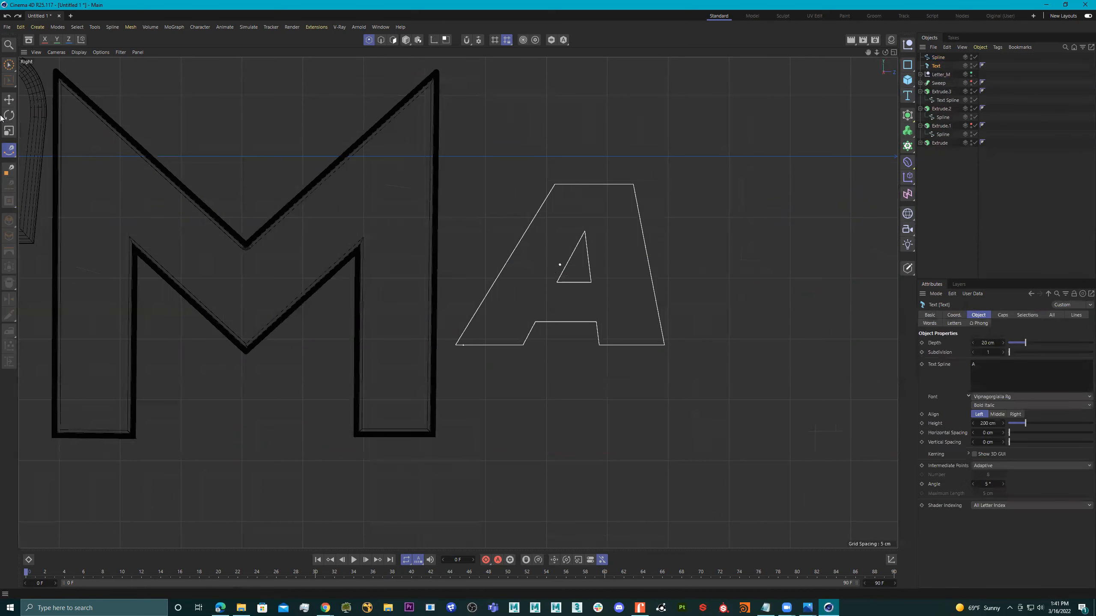
# - Delete the stray spline listed above the A's Text object
pyautogui.click(12, 64)
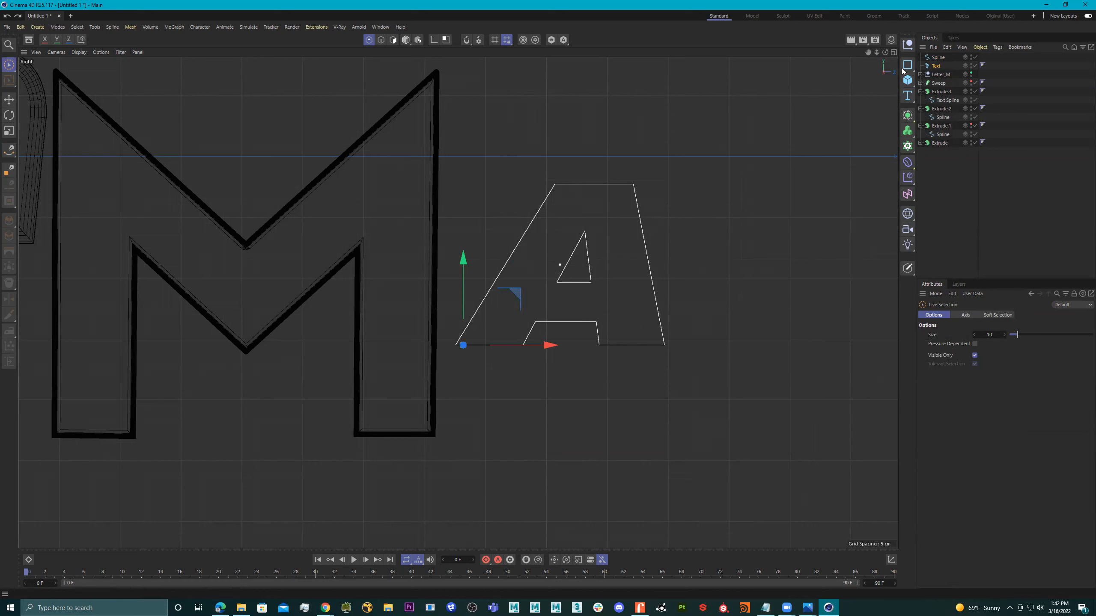
pyautogui.click(938, 57)
pyautogui.click(936, 66)
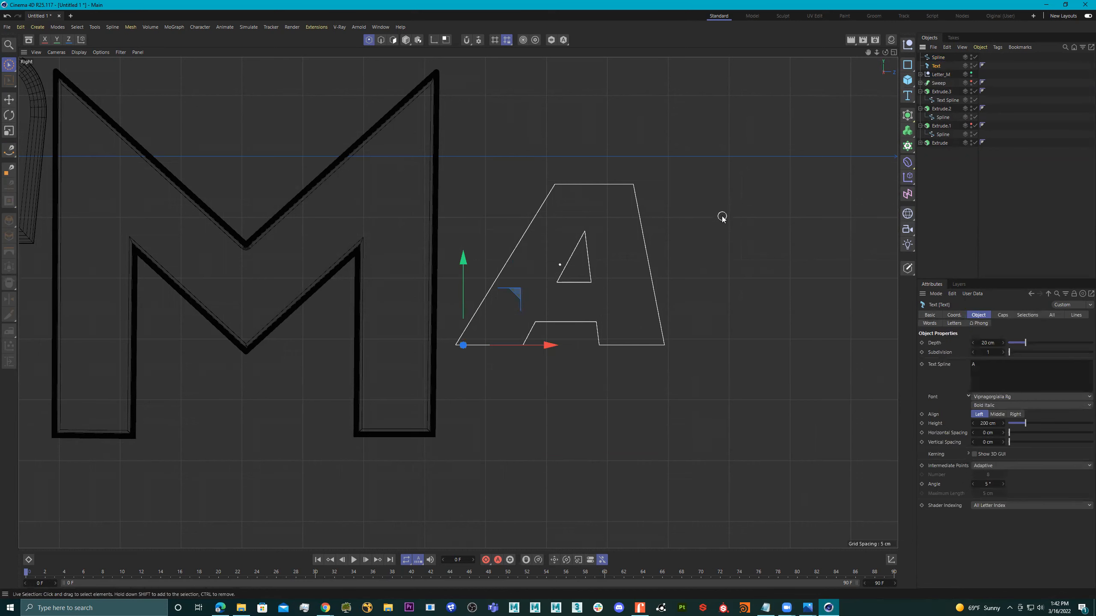
pyautogui.click(940, 74)
pyautogui.click(935, 64)
pyautogui.click(937, 56)
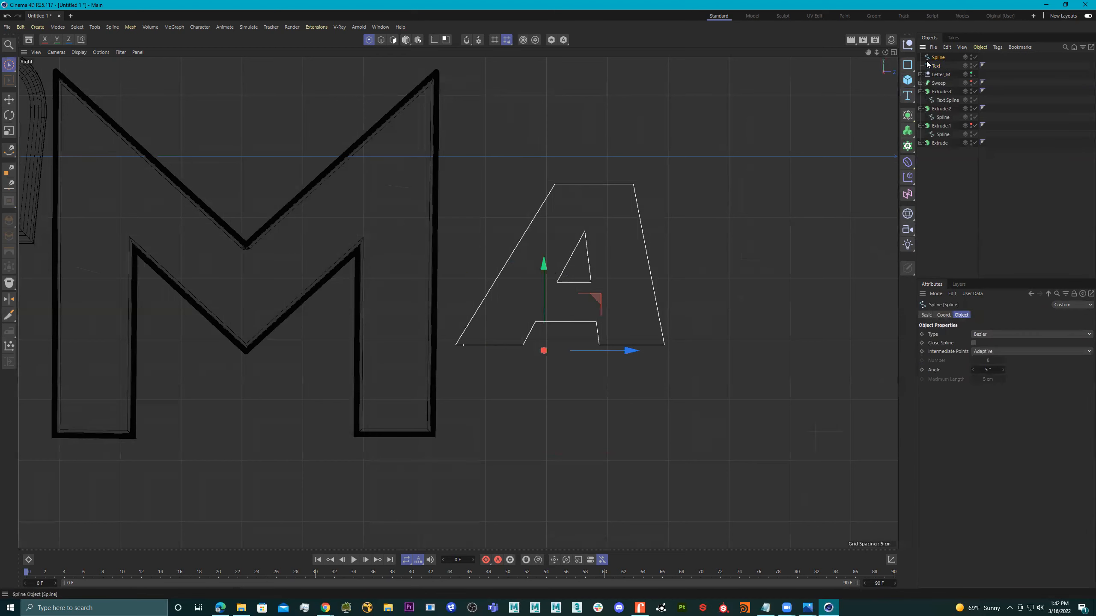
pyautogui.press('Delete')
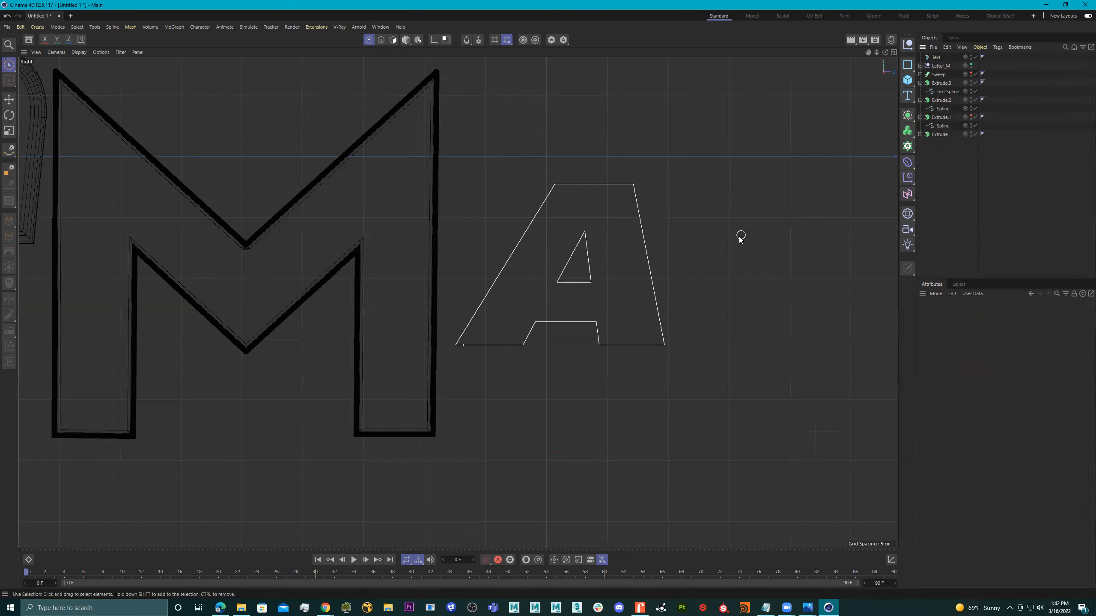
# - Delete the Text object that forms the final A
pyautogui.click(935, 58)
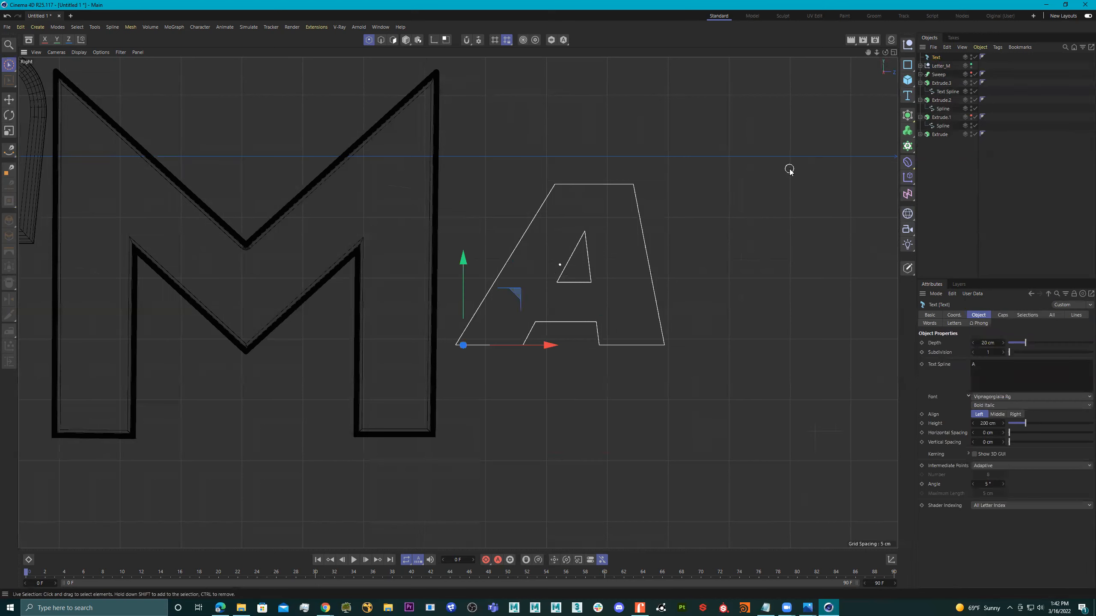
pyautogui.doubleClick(936, 58)
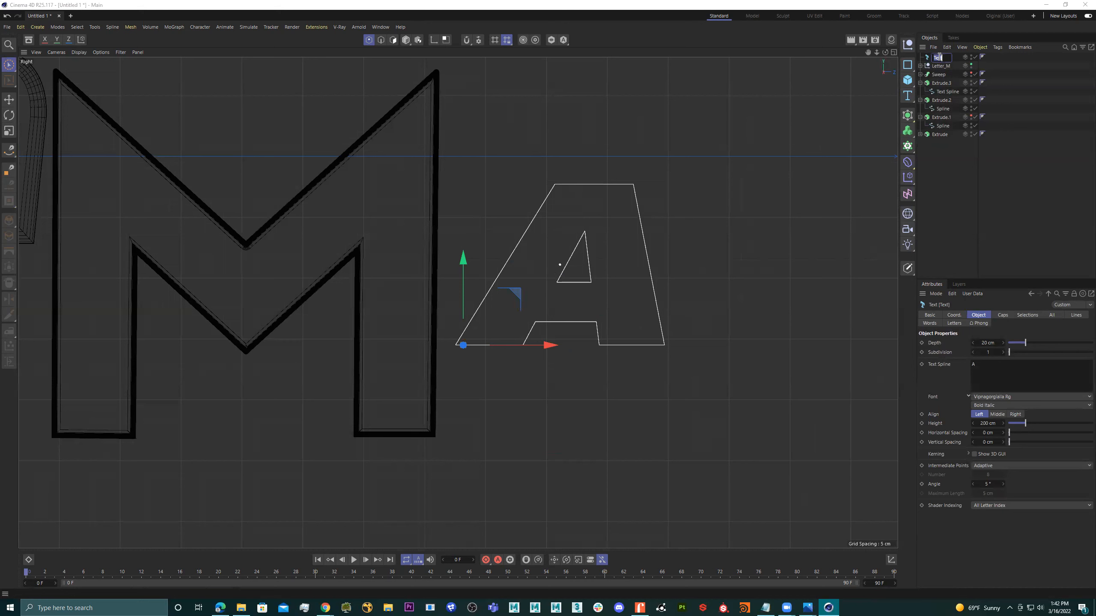
pyautogui.click(953, 59)
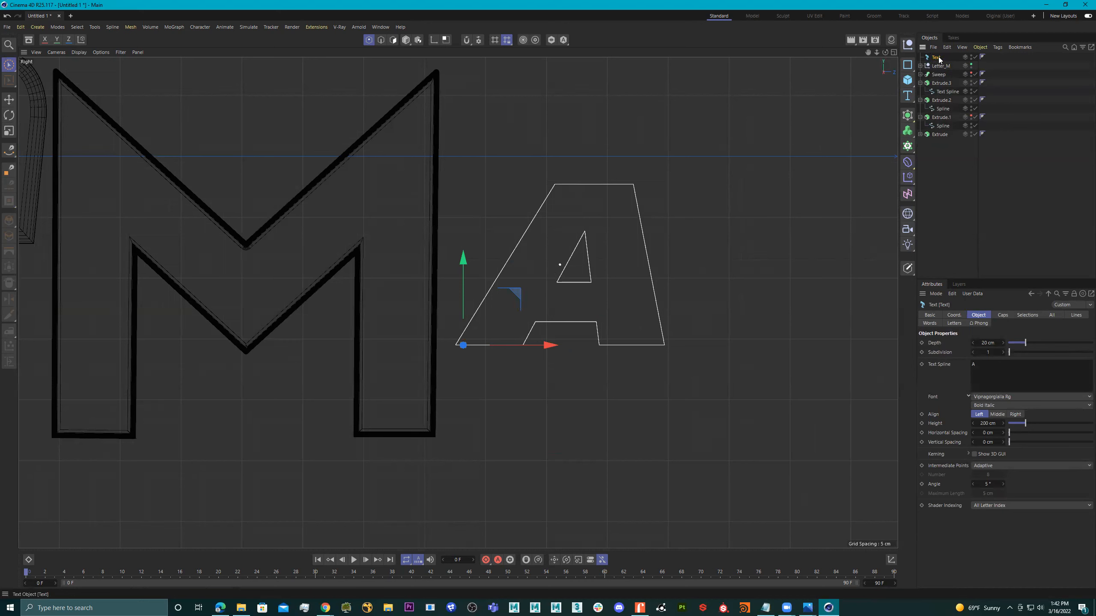
pyautogui.rightClick(939, 59)
pyautogui.click(946, 35)
pyautogui.click(933, 47)
pyautogui.click(946, 47)
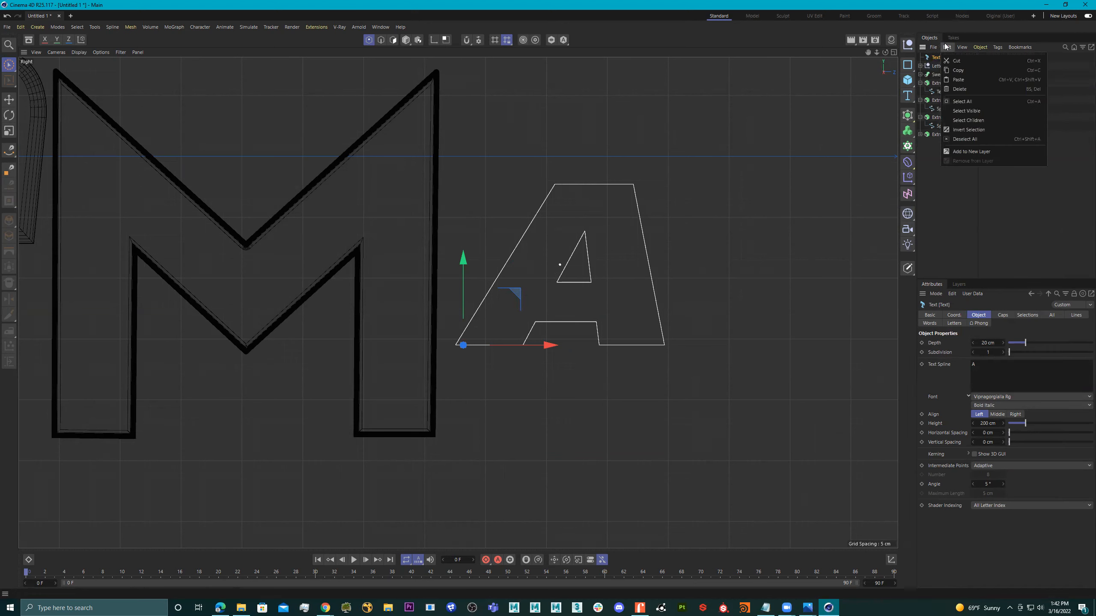
pyautogui.click(961, 89)
# - Add a Text Spline reading A in the Right view and move it past the M
pyautogui.press('h')
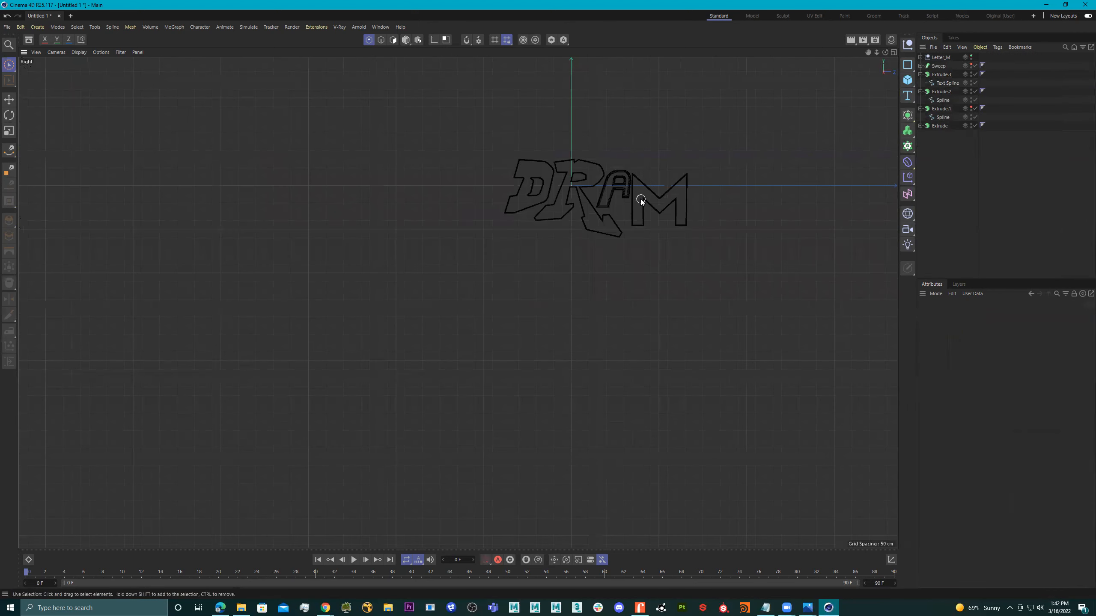
pyautogui.scroll(8, 701, 193)
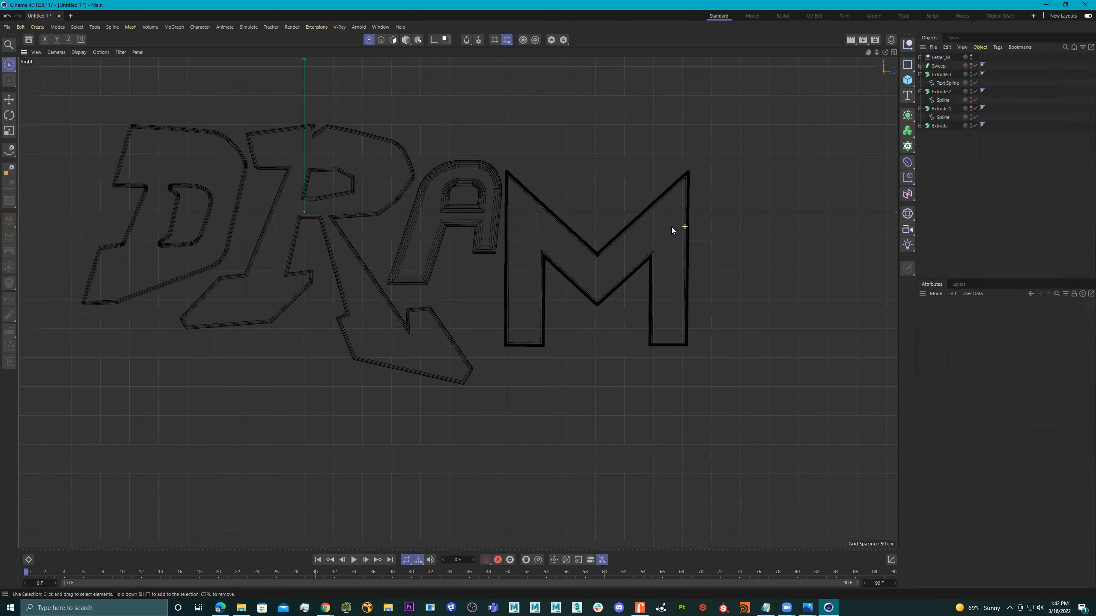
pyautogui.keyDown('alt'); pyautogui.moveTo(628, 230); pyautogui.dragTo(621, 231, button='middle'); pyautogui.keyUp('alt')
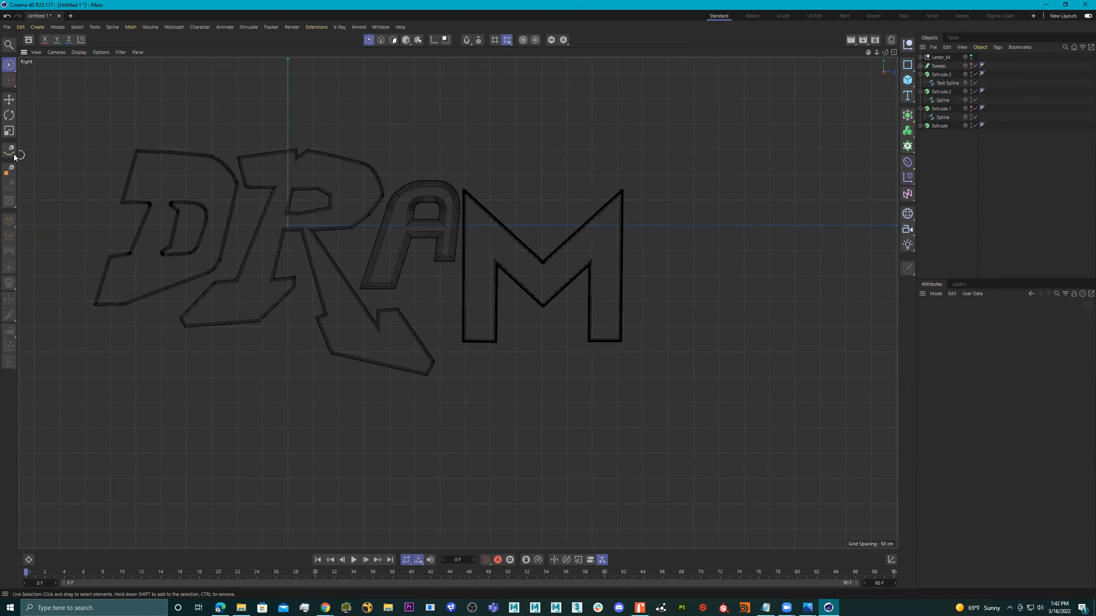
pyautogui.click(907, 95)
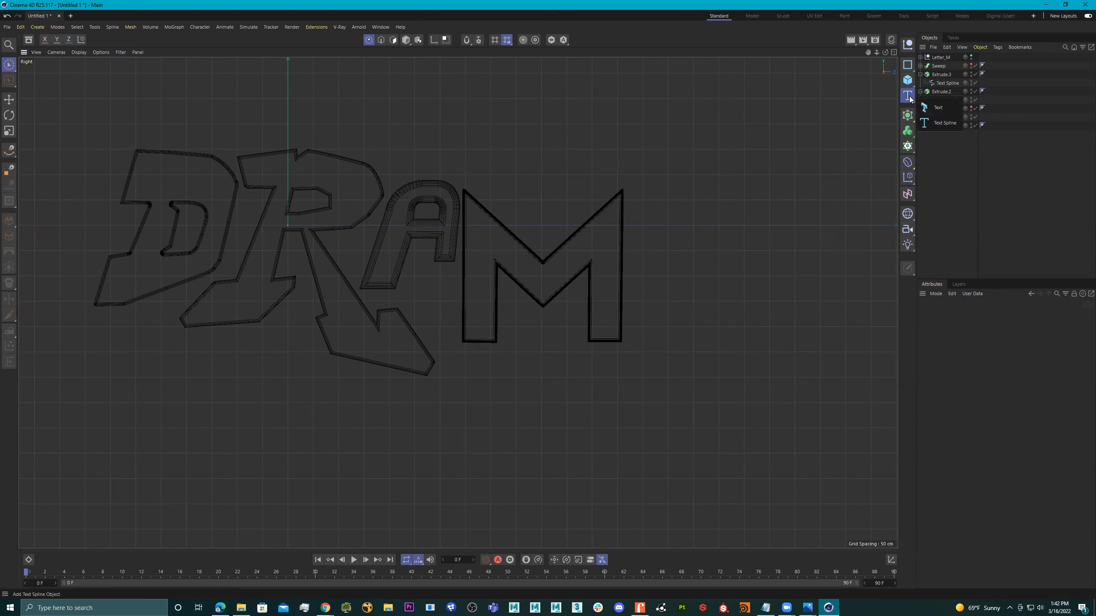
pyautogui.click(942, 124)
pyautogui.moveTo(374, 225); pyautogui.dragTo(771, 300)
pyautogui.write('A')
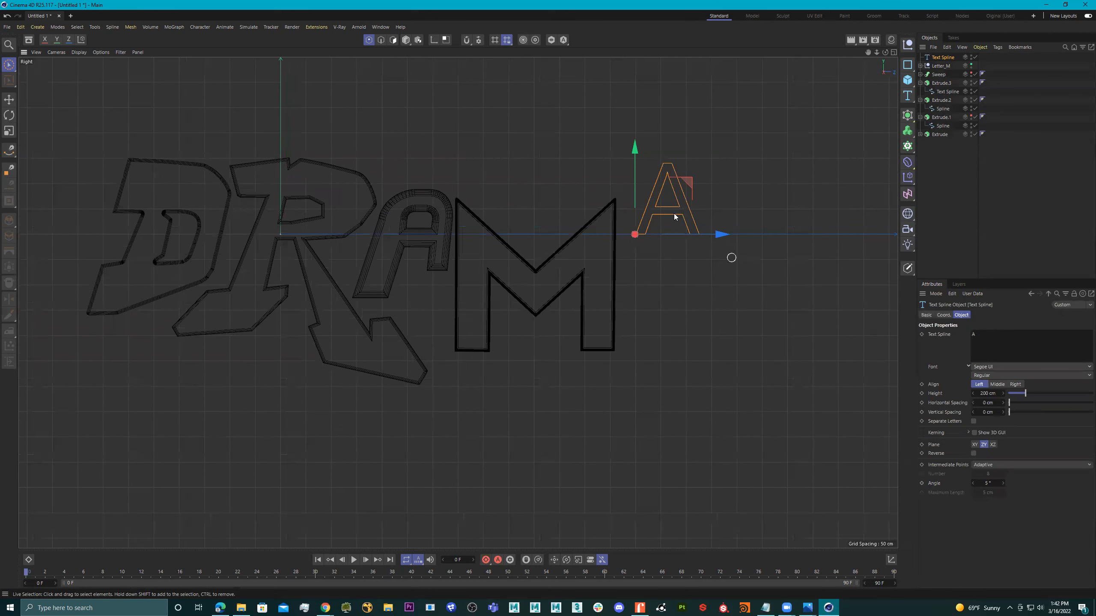
# - Enlarge the A text spline to a height of 475 cm and place it just after the M
pyautogui.moveTo(675, 194); pyautogui.dragTo(719, 262)
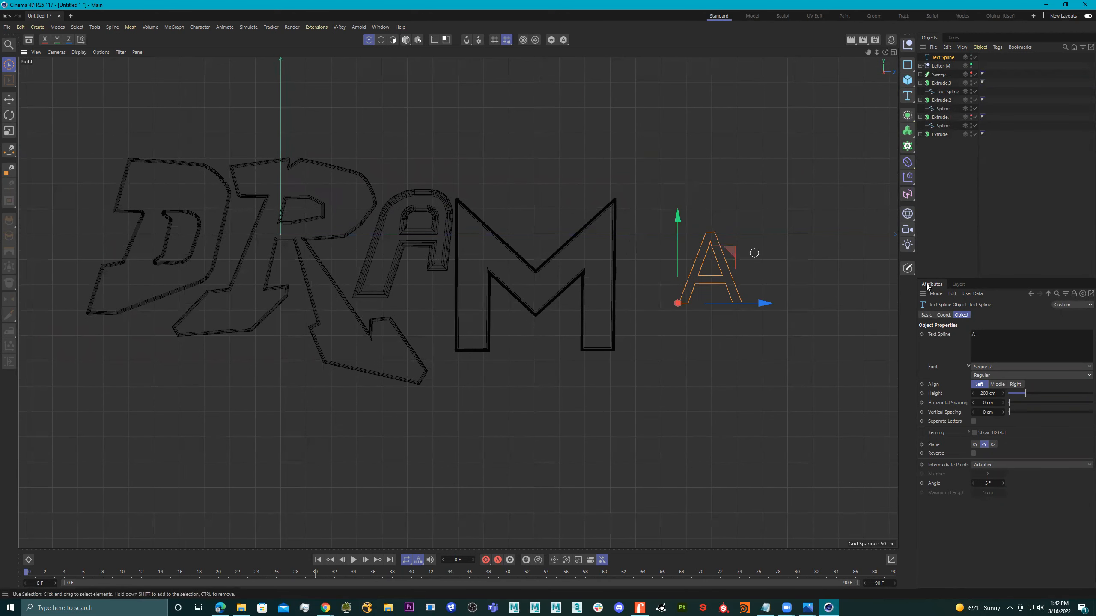
pyautogui.moveTo(1022, 393); pyautogui.dragTo(1049, 393)
pyautogui.moveTo(725, 264); pyautogui.dragTo(689, 304)
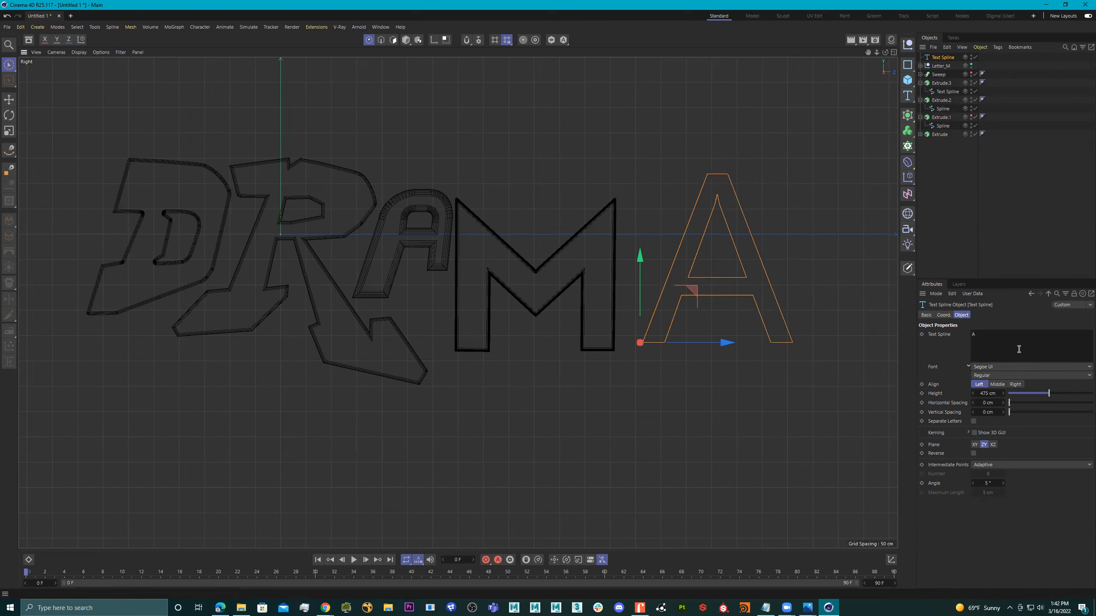
# - Try the Whiskey Bravo Victor and VELOCISTA fonts on the A text spline
pyautogui.click(1018, 367)
pyautogui.scroll(-10, 1030, 441)
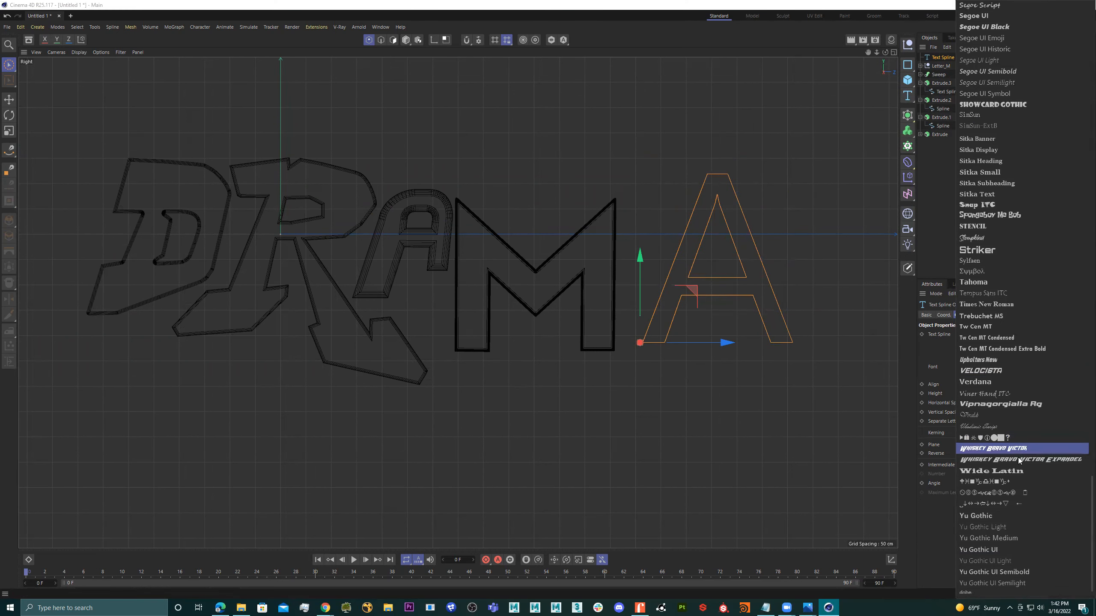
pyautogui.click(1018, 449)
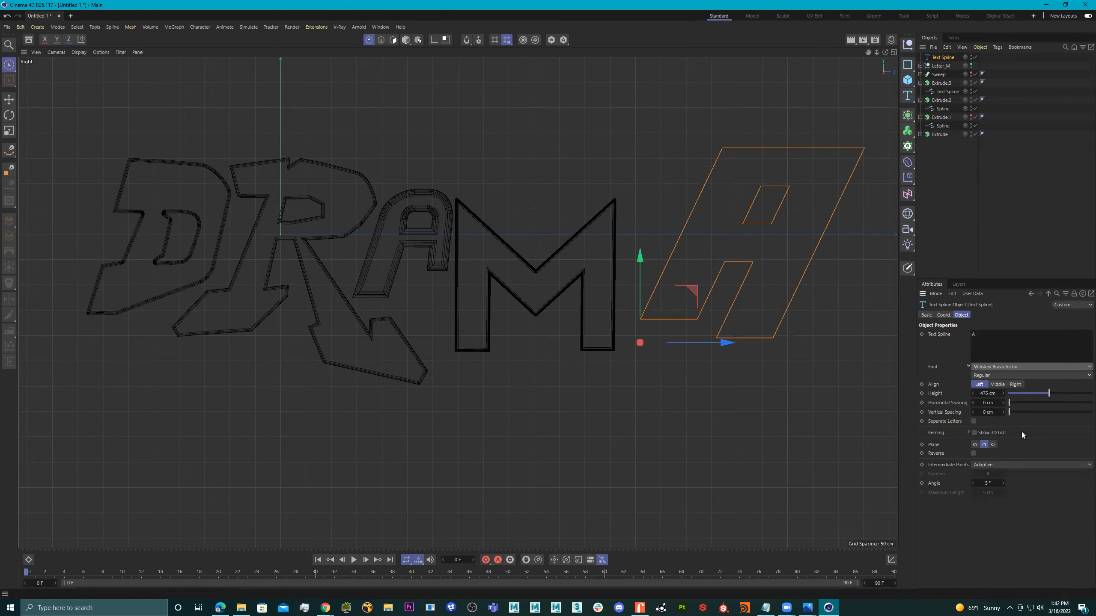
pyautogui.click(1021, 367)
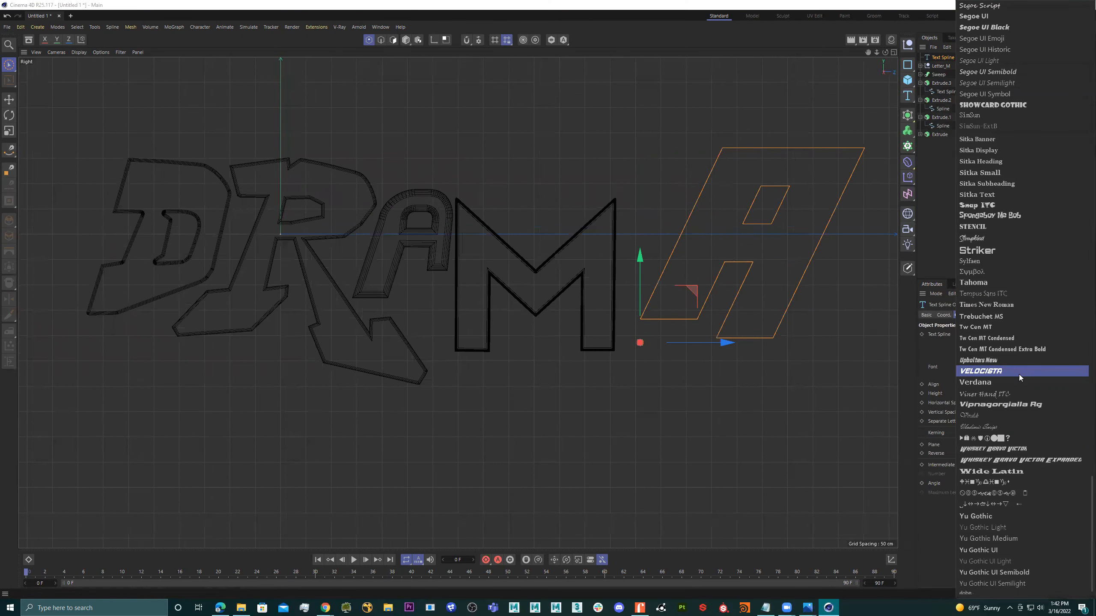
pyautogui.click(1005, 369)
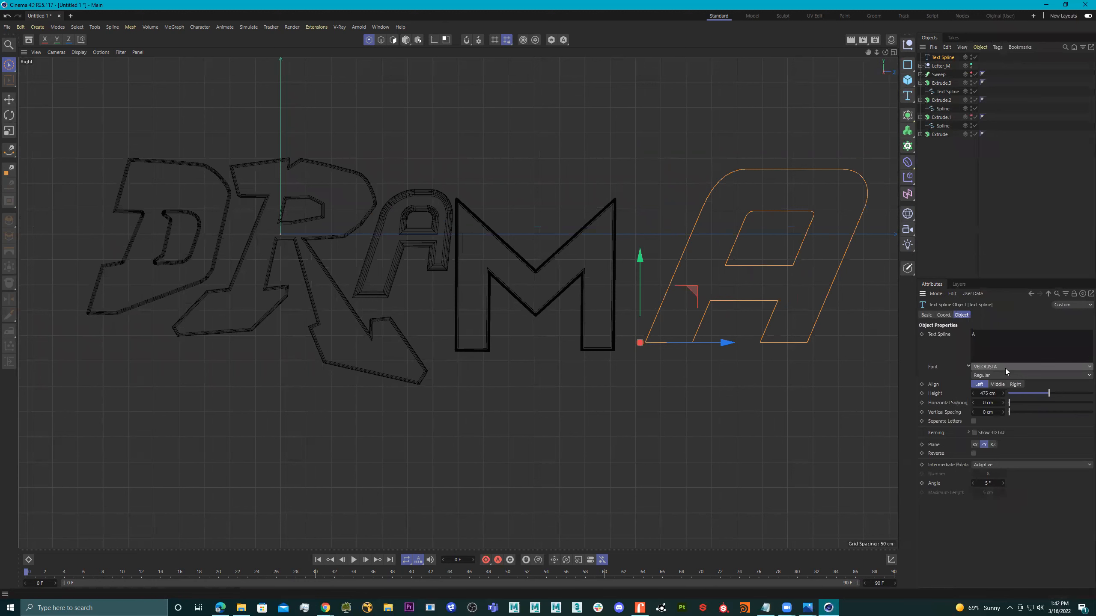
# - Set the A's font to Spongeboy Me Bob and resize it to 374 cm high, positioned beside the M
pyautogui.click(1022, 369)
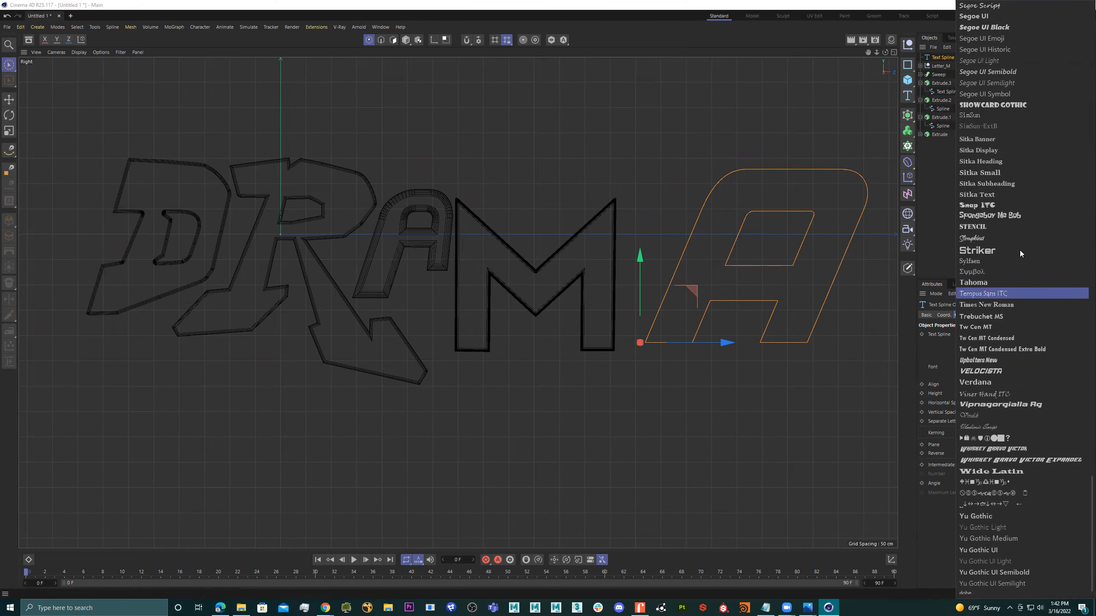
pyautogui.click(1011, 219)
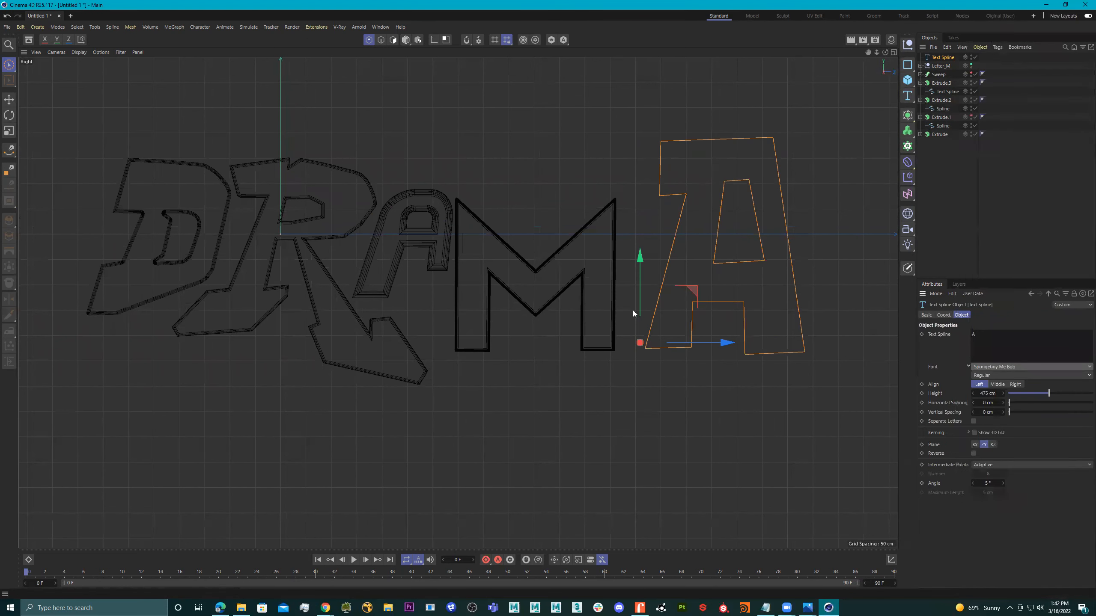
pyautogui.scroll(2, 708, 294)
pyautogui.moveTo(653, 323); pyautogui.dragTo(626, 380)
pyautogui.moveTo(1051, 394); pyautogui.dragTo(1040, 395)
pyautogui.moveTo(628, 372); pyautogui.dragTo(647, 325)
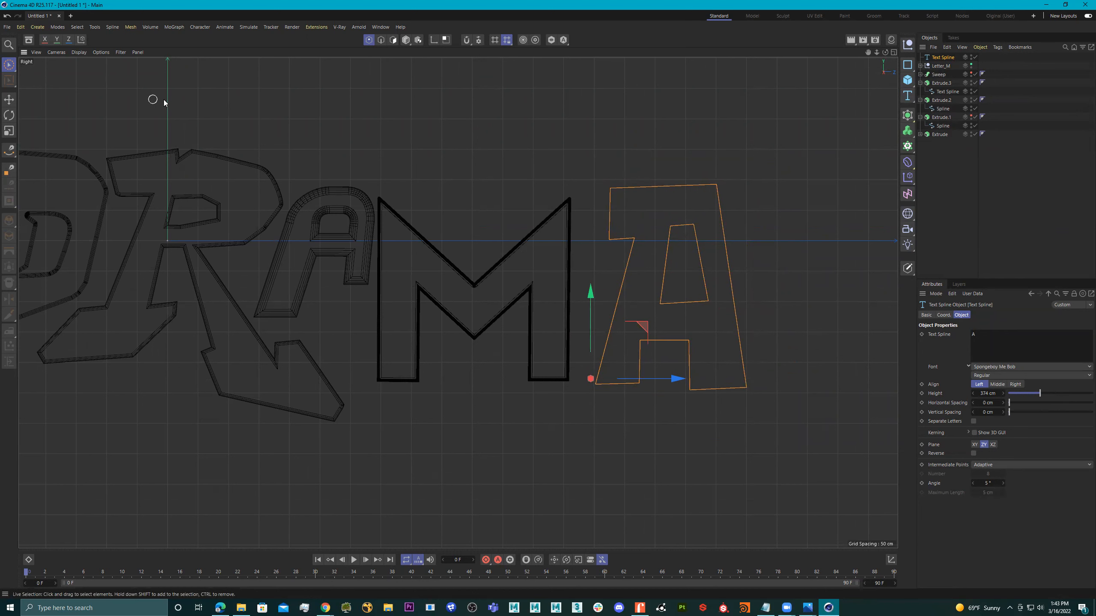
# - Make the A spline editable and stretch the two end points of its right leg down and outward
pyautogui.press('c')
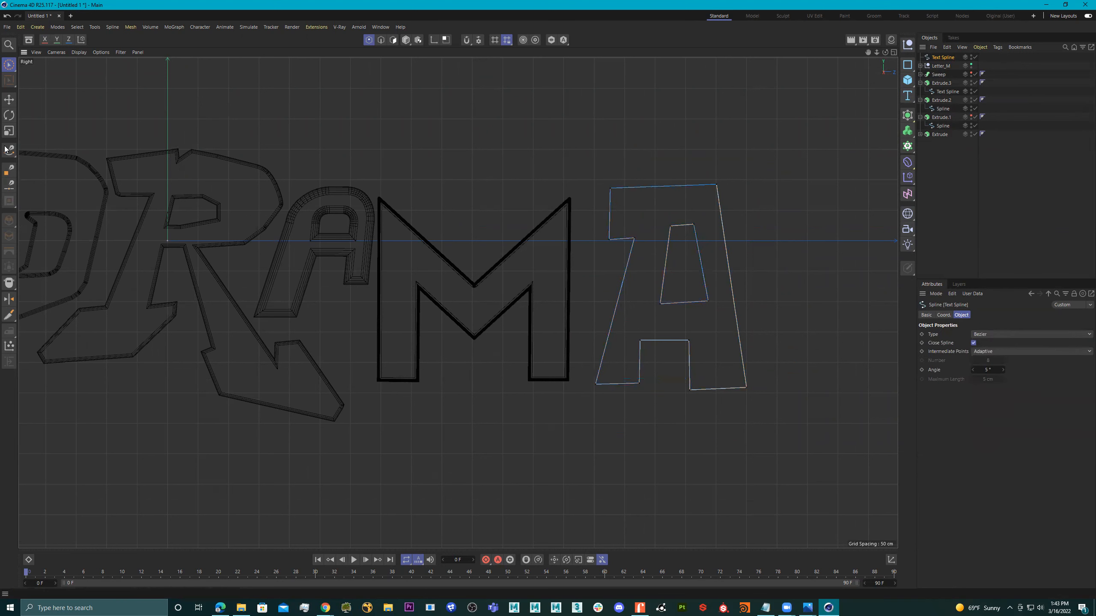
pyautogui.click(9, 65)
pyautogui.click(56, 96)
pyautogui.moveTo(785, 373); pyautogui.dragTo(660, 428)
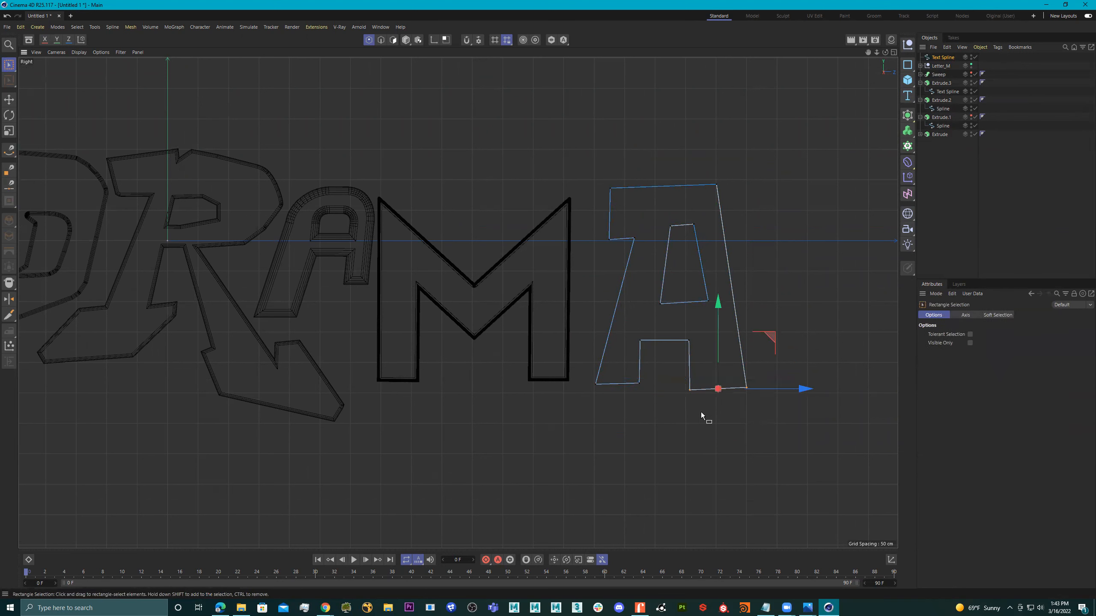
pyautogui.moveTo(762, 348); pyautogui.dragTo(819, 468)
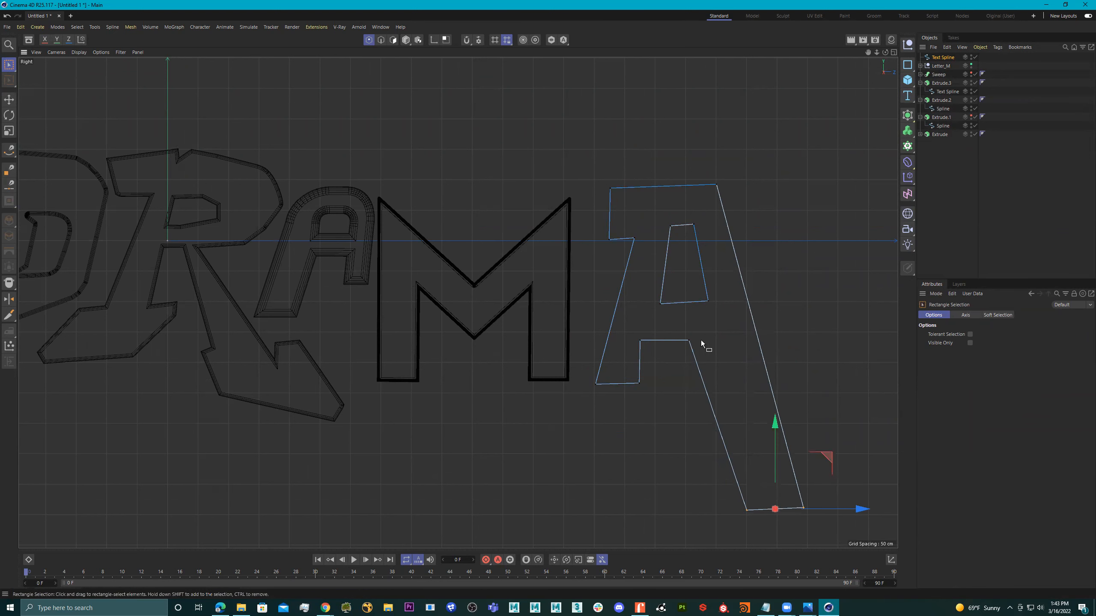
# - Shift the inner corner where the A's right leg meets the crossbar to the right
pyautogui.scroll(2, 715, 306)
pyautogui.click(705, 298)
pyautogui.moveTo(711, 333); pyautogui.dragTo(658, 374)
pyautogui.moveTo(729, 356); pyautogui.dragTo(763, 356)
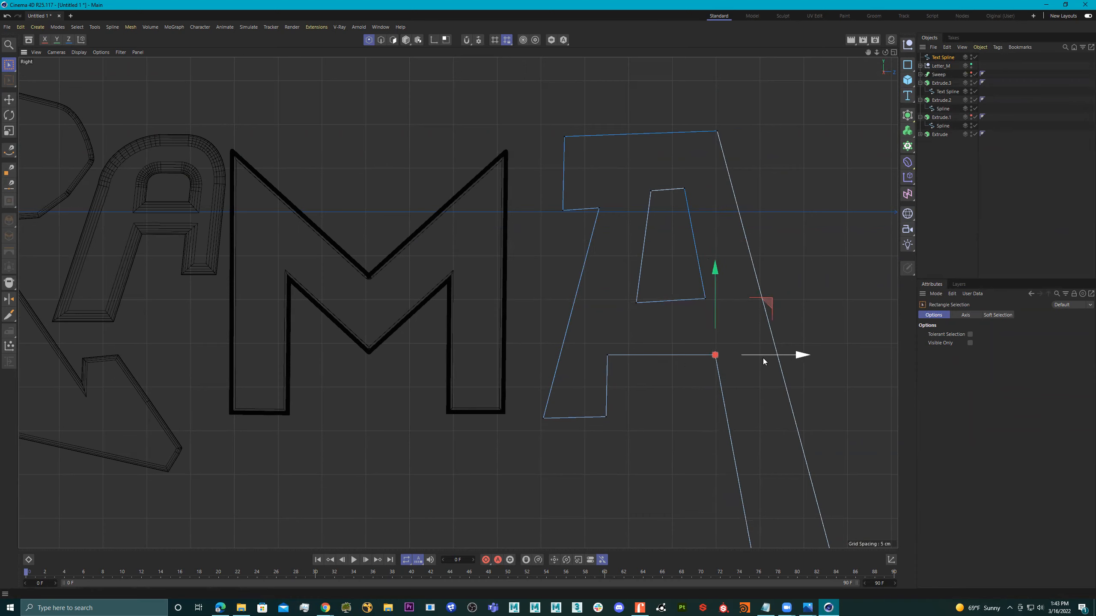
# - Move the A's upper-right corner slightly right and pull the right foot's outer corner outward to widen the leg
pyautogui.scroll(-2, 763, 357)
pyautogui.keyDown('alt'); pyautogui.moveTo(807, 370); pyautogui.dragTo(776, 360, button='middle'); pyautogui.keyUp('alt')
pyautogui.moveTo(758, 202); pyautogui.dragTo(664, 222)
pyautogui.moveTo(757, 221); pyautogui.dragTo(767, 218)
pyautogui.moveTo(826, 454); pyautogui.dragTo(852, 486)
# - Pull the A's left foot corners downward into a slanted base and shift the counter's lower-left corner outward
pyautogui.scroll(2, 630, 363)
pyautogui.moveTo(613, 369); pyautogui.dragTo(690, 344)
pyautogui.moveTo(597, 374); pyautogui.dragTo(550, 423)
pyautogui.moveTo(638, 346); pyautogui.dragTo(620, 377)
pyautogui.click(640, 395)
pyautogui.moveTo(689, 347); pyautogui.dragTo(688, 363)
pyautogui.moveTo(680, 312); pyautogui.dragTo(703, 302)
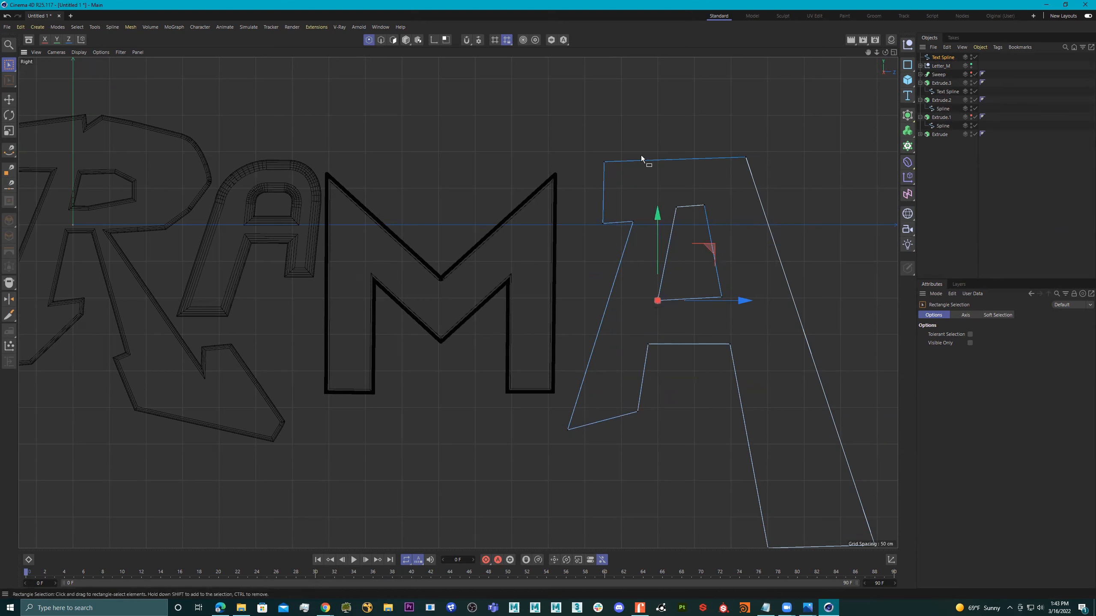
# - Raise the three points of the A's upper-left serif about 29 cm so the top edge slopes
pyautogui.keyDown('alt'); pyautogui.moveTo(647, 149); pyautogui.dragTo(653, 166, button='middle'); pyautogui.keyUp('alt')
pyautogui.moveTo(626, 215); pyautogui.dragTo(600, 257)
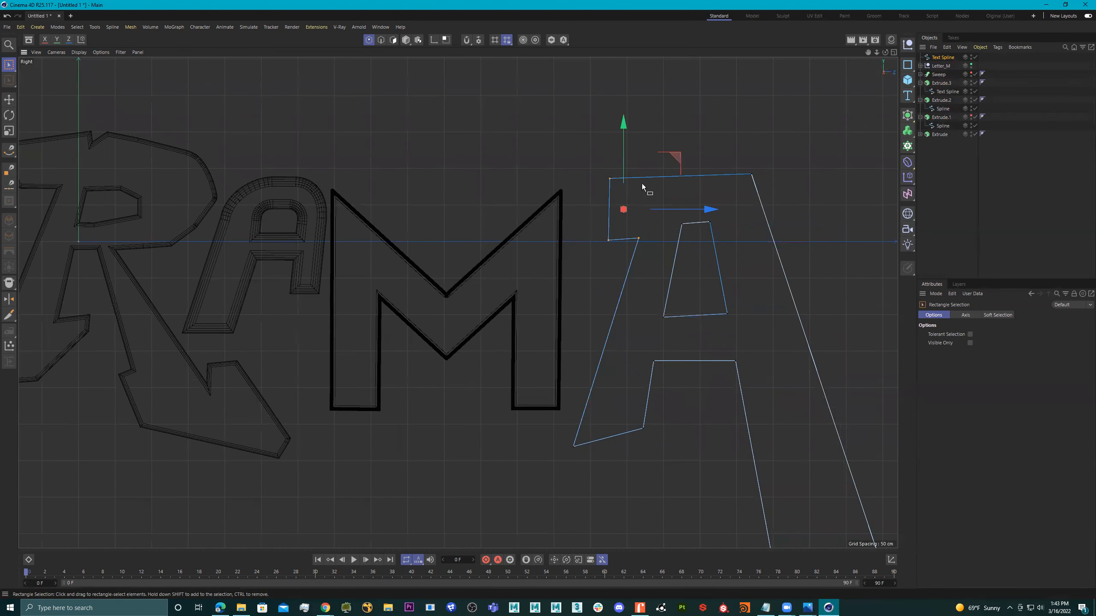
pyautogui.moveTo(624, 146); pyautogui.dragTo(620, 131)
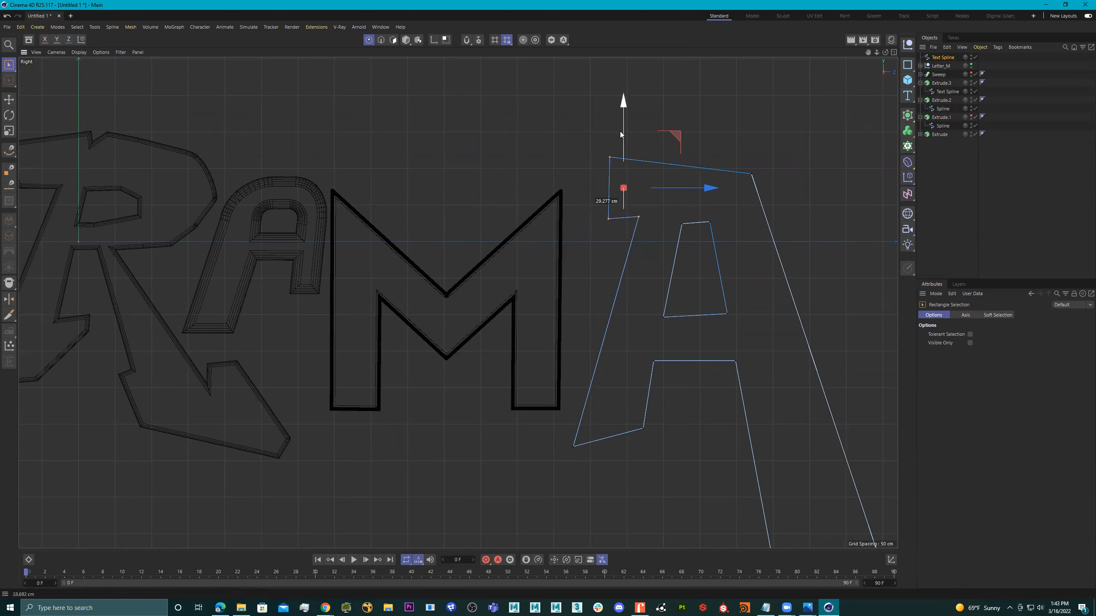
# - Examine the reshaped A outline beside the other DRAMA letters in the Right and Perspective views
pyautogui.scroll(-2, 676, 268)
pyautogui.scroll(-3, 677, 268)
pyautogui.scroll(3, 635, 270)
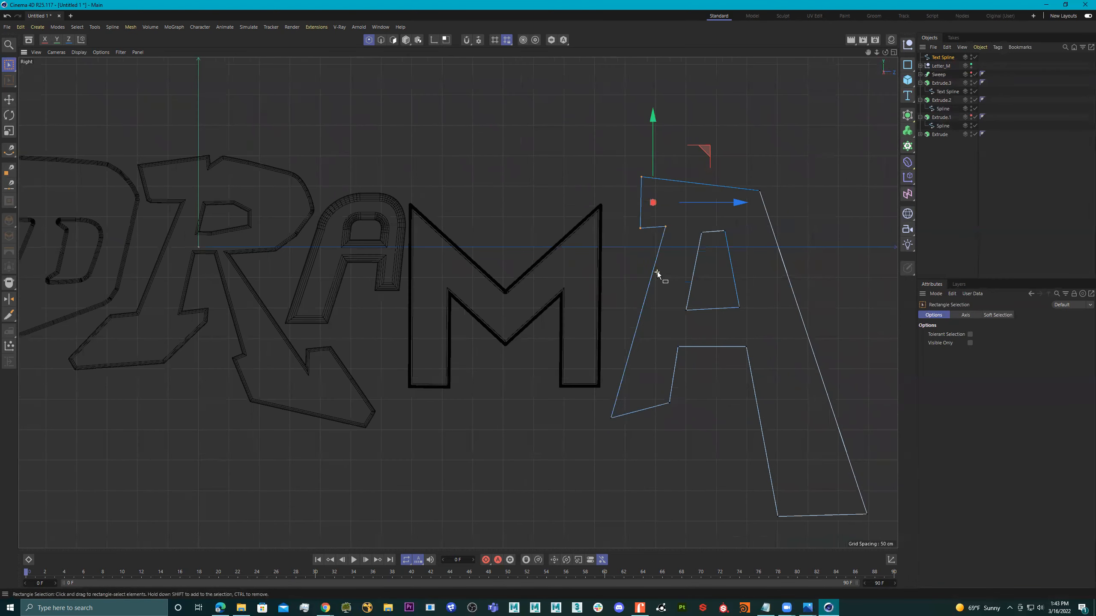
pyautogui.scroll(-2, 658, 287)
pyautogui.keyDown('alt'); pyautogui.moveTo(720, 320); pyautogui.dragTo(697, 321, button='middle'); pyautogui.keyUp('alt')
pyautogui.middleClick(697, 321)
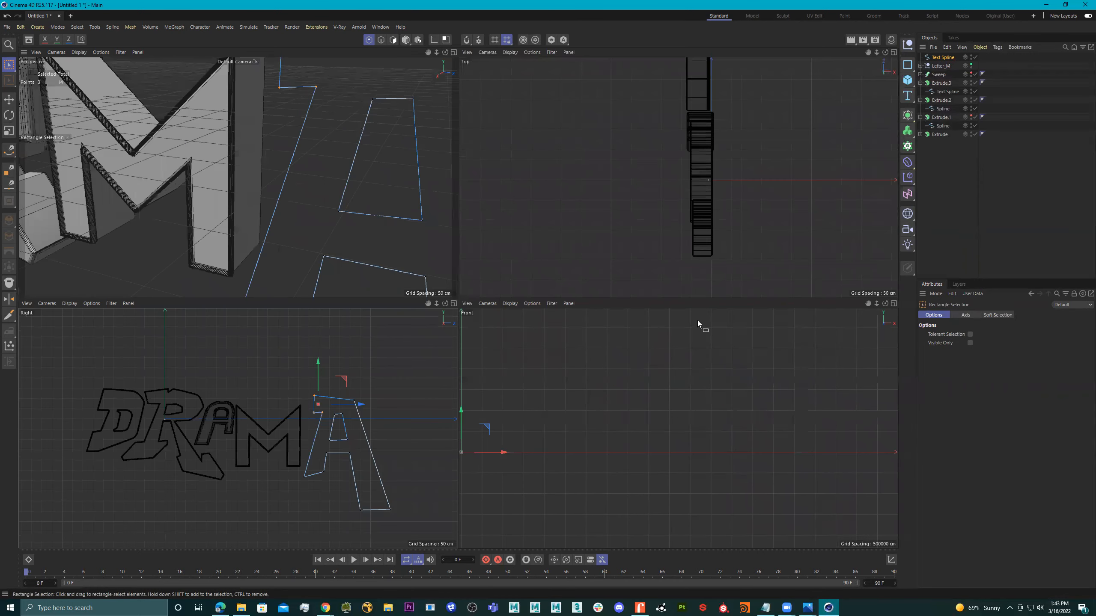
pyautogui.middleClick(402, 240)
pyautogui.keyDown('alt'); pyautogui.moveTo(580, 307); pyautogui.dragTo(606, 293); pyautogui.keyUp('alt')
pyautogui.scroll(-6, 606, 292)
pyautogui.keyDown('alt'); pyautogui.moveTo(618, 335); pyautogui.dragTo(569, 344); pyautogui.keyUp('alt')
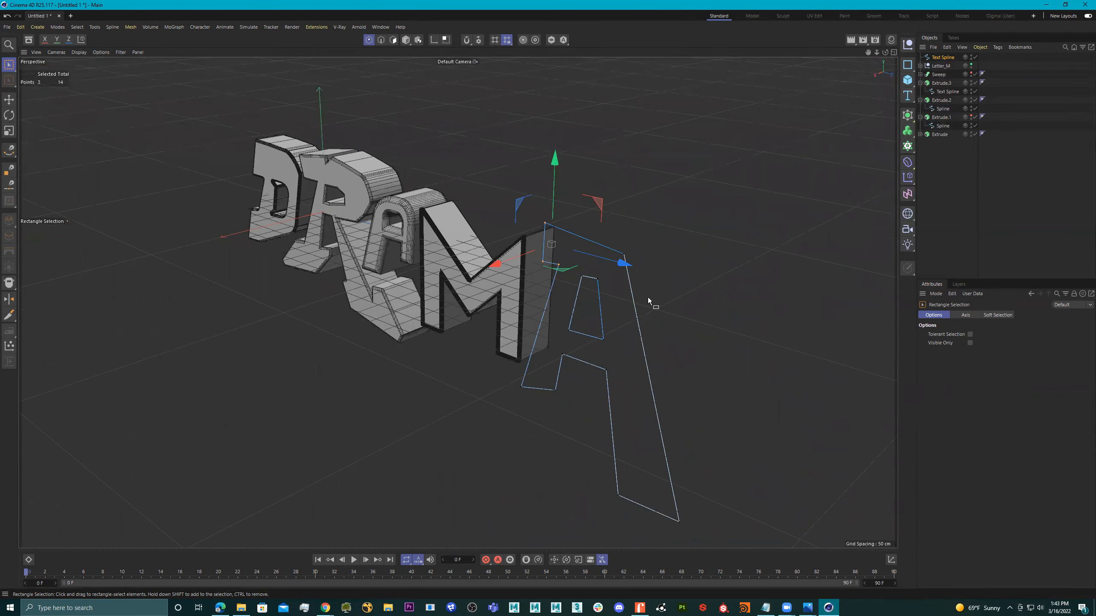
# - Add an Extrude generator and nest the reshaped A text spline inside it to make the final A solid
pyautogui.click(909, 131)
pyautogui.click(942, 145)
pyautogui.moveTo(946, 67); pyautogui.dragTo(941, 58)
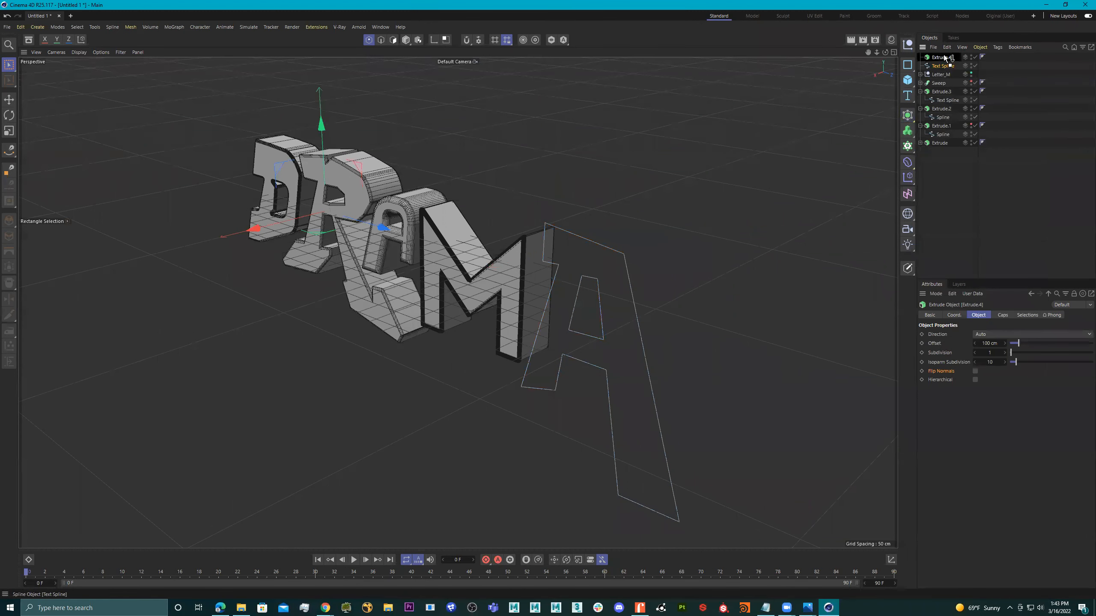
pyautogui.moveTo(601, 224)
pyautogui.keyDown('alt'); pyautogui.mouseDown()
pyautogui.moveTo(564, 246)
pyautogui.moveTo(523, 184)
pyautogui.moveTo(488, 229)
pyautogui.moveTo(514, 223)
pyautogui.moveTo(505, 218)
pyautogui.moveTo(597, 247)
pyautogui.moveTo(589, 285)
pyautogui.moveTo(595, 237)
pyautogui.mouseUp(); pyautogui.keyUp('alt')
pyautogui.click(9, 65)
pyautogui.click(942, 57)
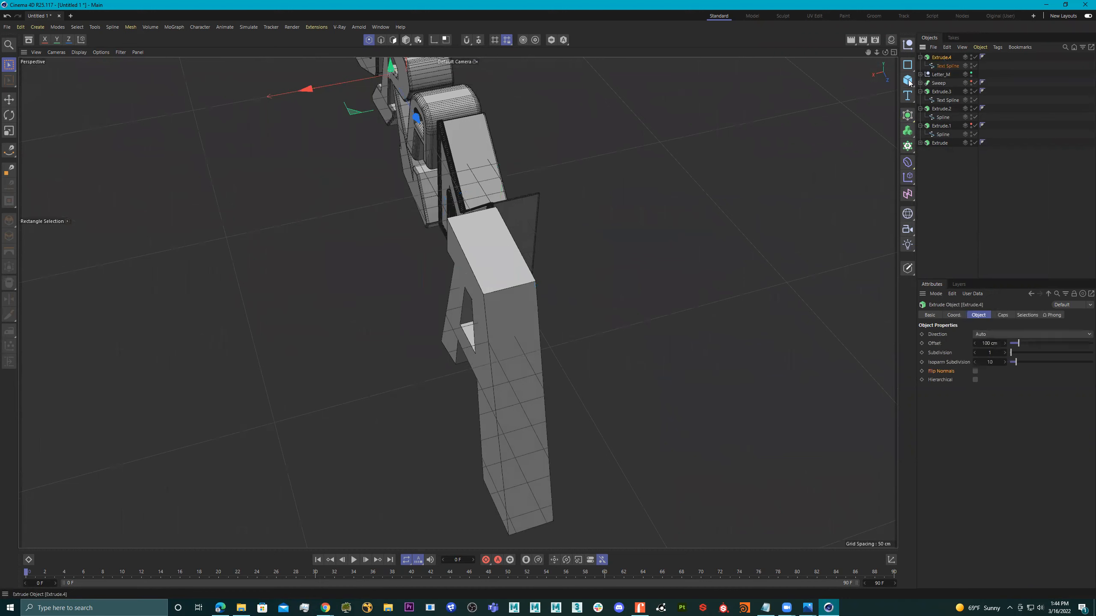
pyautogui.keyDown('alt'); pyautogui.moveTo(664, 246); pyautogui.dragTo(522, 263); pyautogui.keyUp('alt')
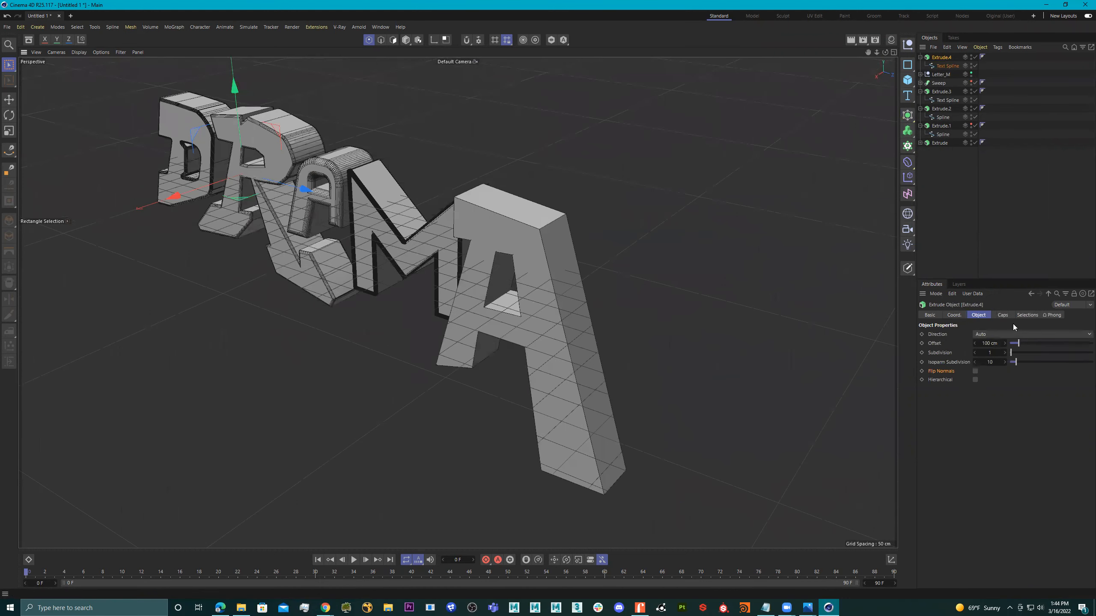
# - Give the final A's extrude caps a bevel with a size of 11.75 cm
pyautogui.click(1003, 315)
pyautogui.moveTo(1015, 383); pyautogui.dragTo(1015, 382)
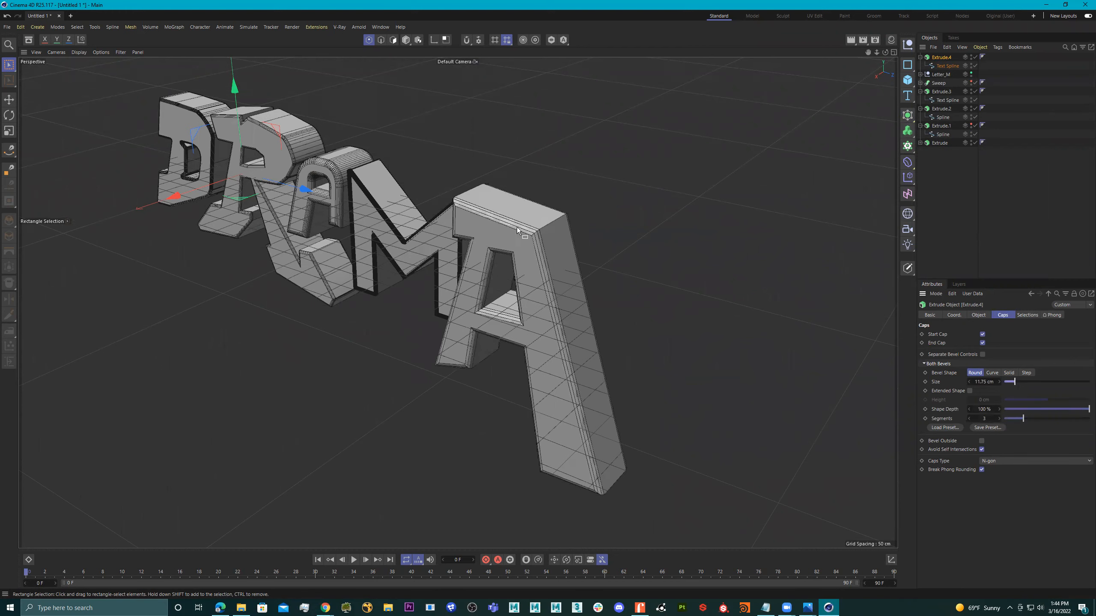
pyautogui.keyDown('alt'); pyautogui.moveTo(518, 227); pyautogui.dragTo(574, 239, button='right'); pyautogui.keyUp('alt')
pyautogui.keyDown('alt'); pyautogui.moveTo(574, 238); pyautogui.dragTo(591, 223); pyautogui.keyUp('alt')
pyautogui.keyDown('alt'); pyautogui.moveTo(592, 223); pyautogui.dragTo(665, 179, button='middle'); pyautogui.keyUp('alt')
pyautogui.keyDown('alt'); pyautogui.moveTo(664, 178); pyautogui.dragTo(656, 212); pyautogui.keyUp('alt')
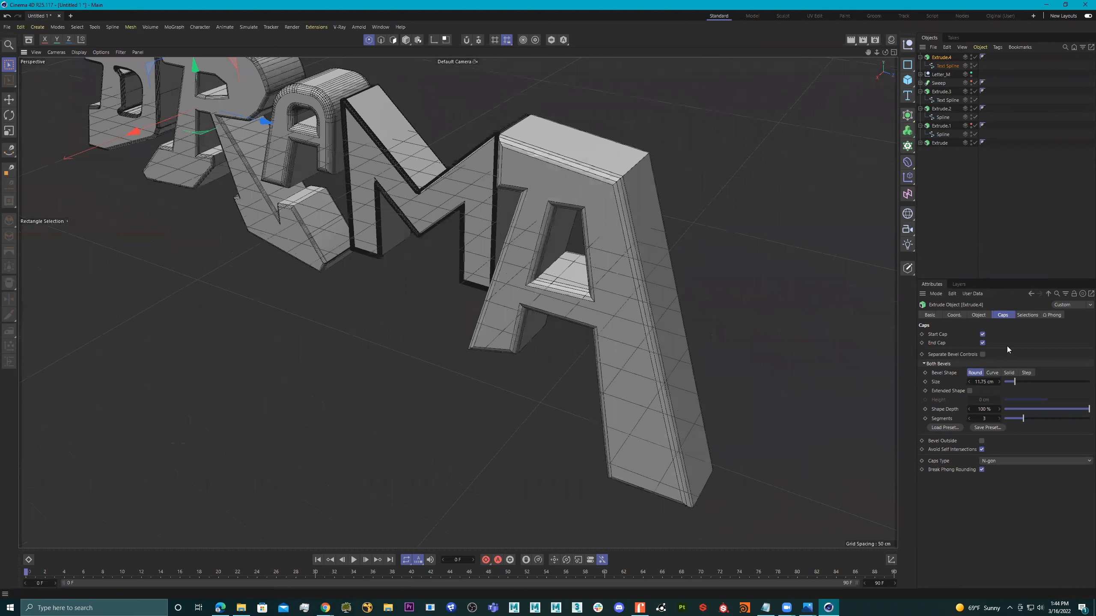
# - Try the Curve and Solid bevel shapes on the final A's caps and settle on Step
pyautogui.click(991, 373)
pyautogui.click(1008, 373)
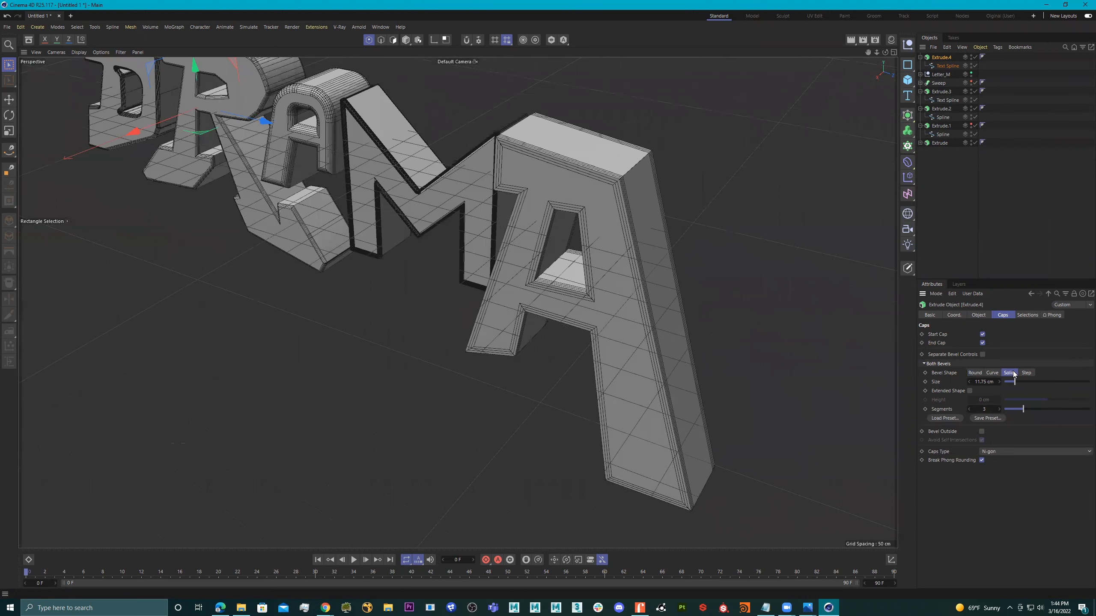
pyautogui.keyDown('alt'); pyautogui.moveTo(699, 286); pyautogui.dragTo(717, 271); pyautogui.keyUp('alt')
pyautogui.click(1026, 373)
pyautogui.keyDown('alt'); pyautogui.moveTo(821, 305); pyautogui.dragTo(526, 254); pyautogui.keyUp('alt')
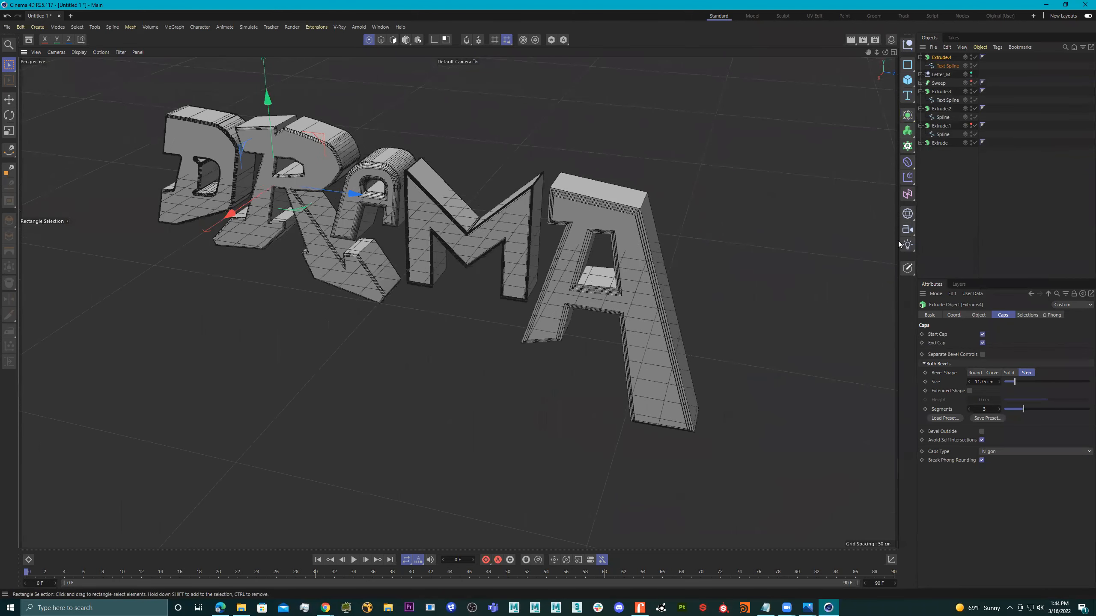
pyautogui.moveTo(259, 202)
pyautogui.mouseDown()
pyautogui.moveTo(253, 211)
pyautogui.moveTo(287, 198)
pyautogui.moveTo(252, 192)
pyautogui.moveTo(264, 212)
pyautogui.mouseUp()
pyautogui.moveTo(282, 169); pyautogui.dragTo(466, 254)
# - Group the final A's extrude under a null and name it Letter_A
pyautogui.middleClick(493, 297)
pyautogui.middleClick(338, 361)
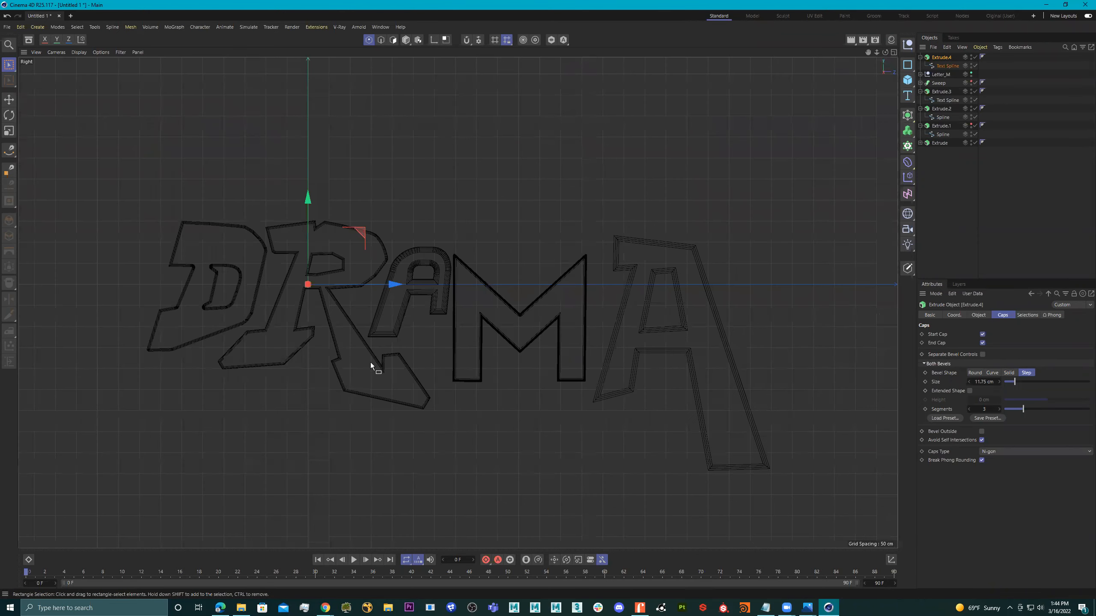
pyautogui.click(921, 57)
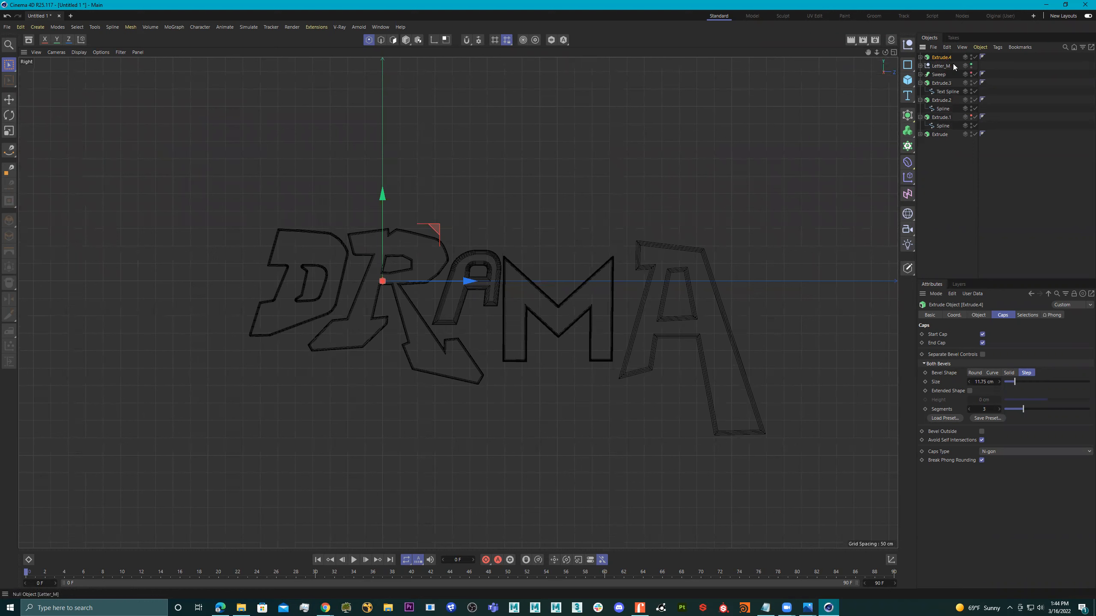
pyautogui.hotkey('alt', 'g')
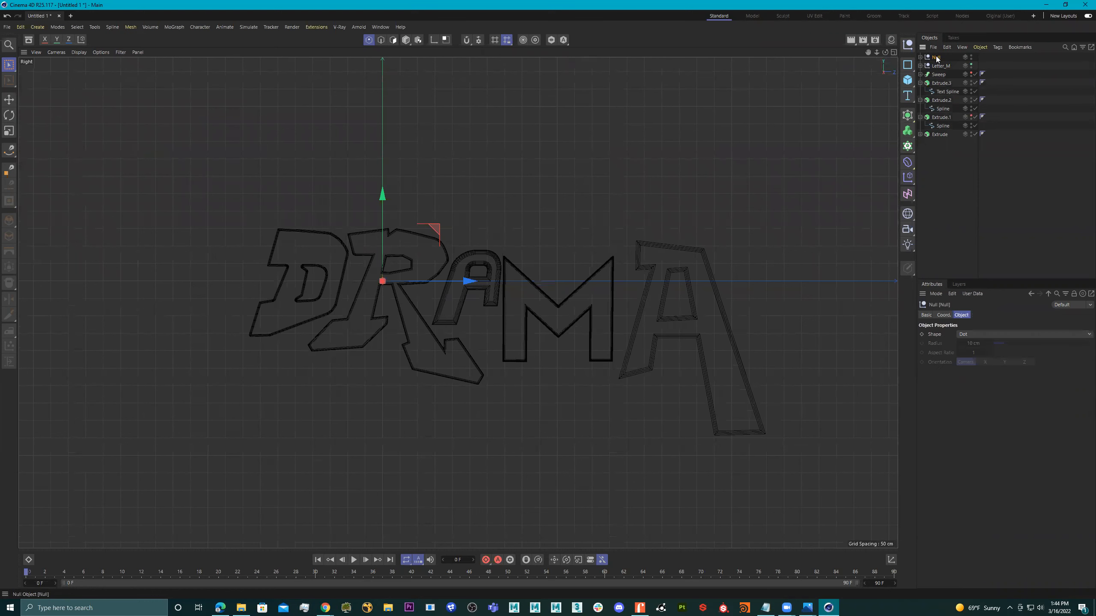
pyautogui.doubleClick(938, 57)
pyautogui.doubleClick(943, 66)
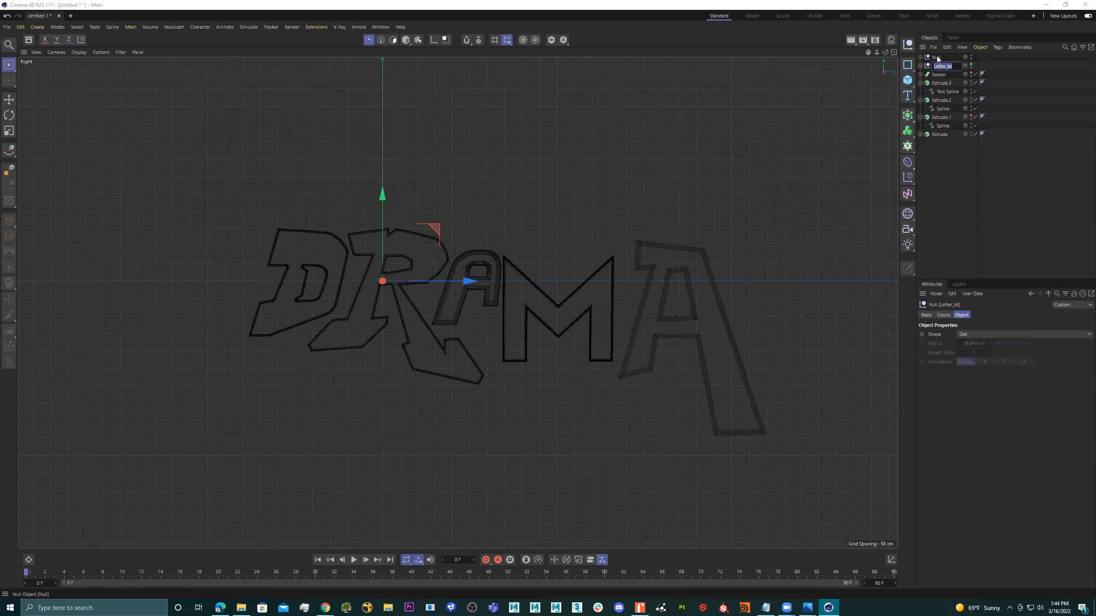
pyautogui.click(938, 58)
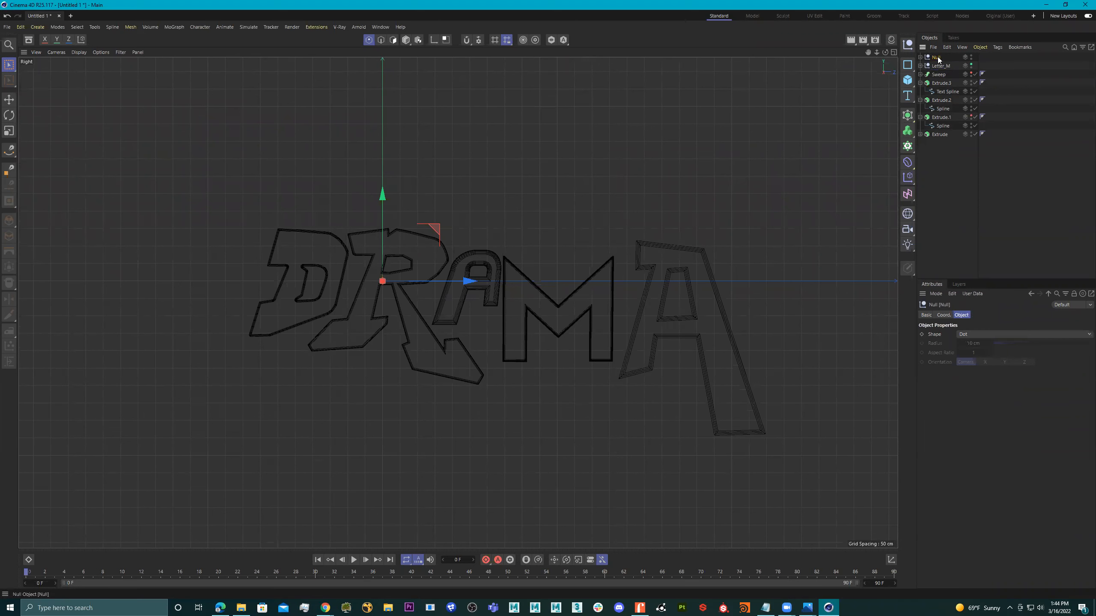
pyautogui.doubleClick(939, 59)
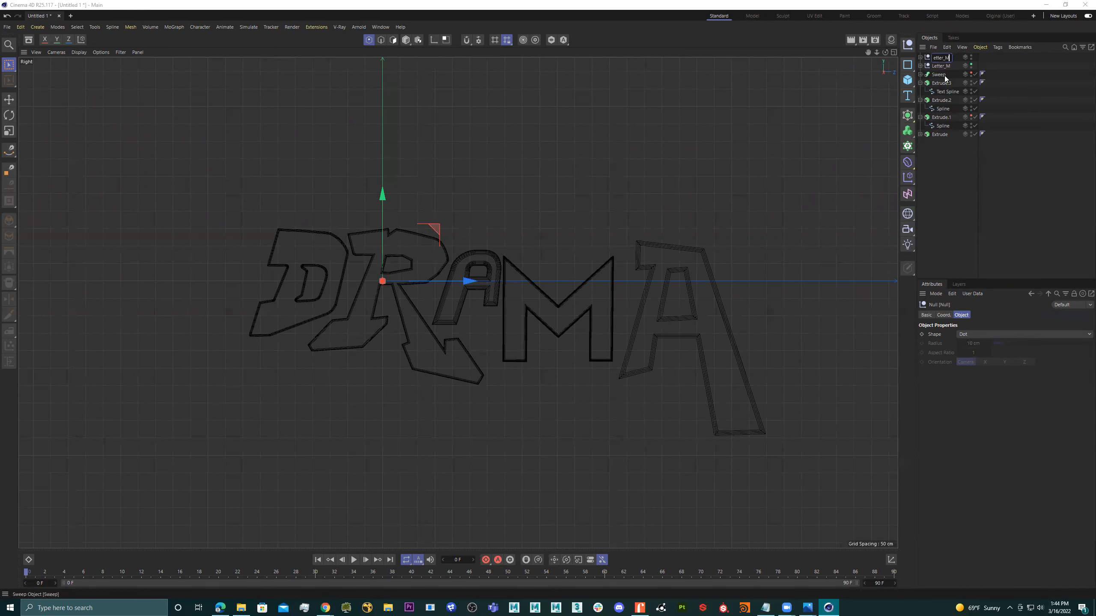
pyautogui.press('Return')
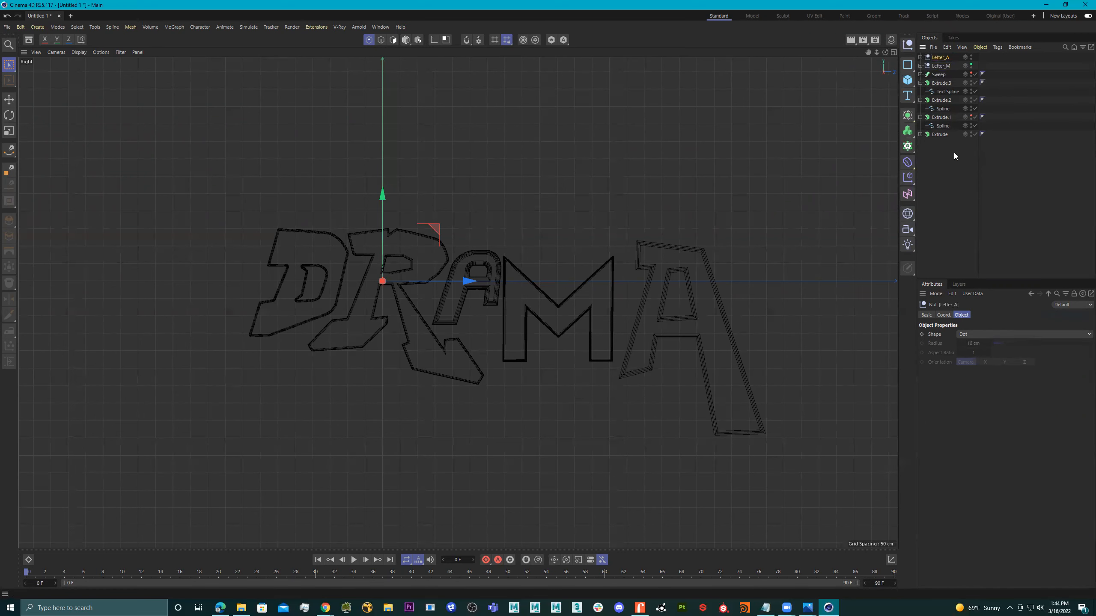
# - Group the middle A's extrude, Extrude.3, under its own null and name it Letter_A
pyautogui.click(921, 84)
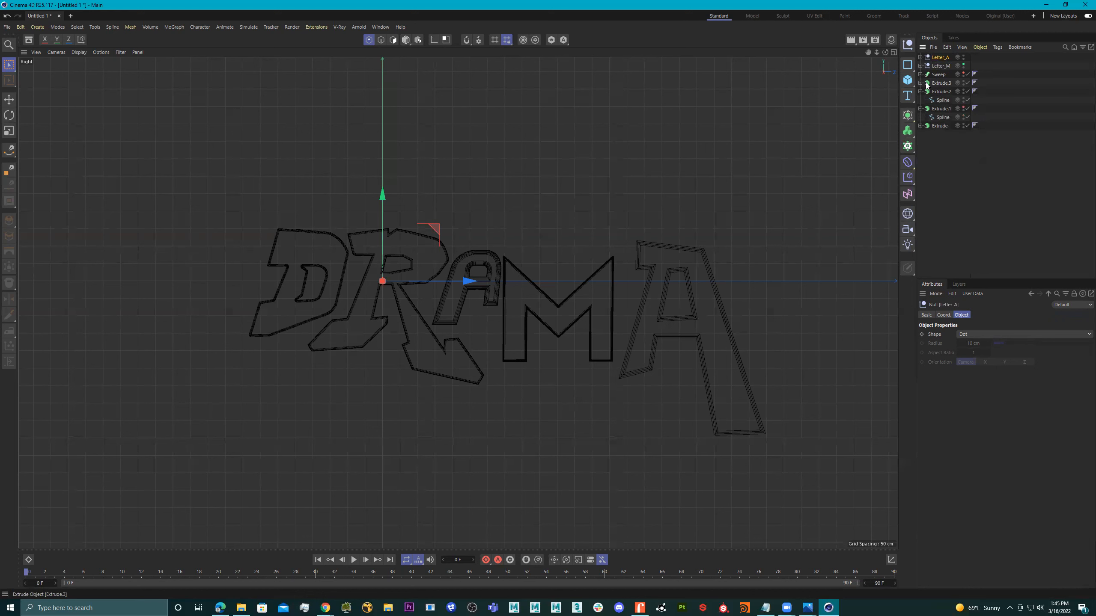
pyautogui.click(941, 84)
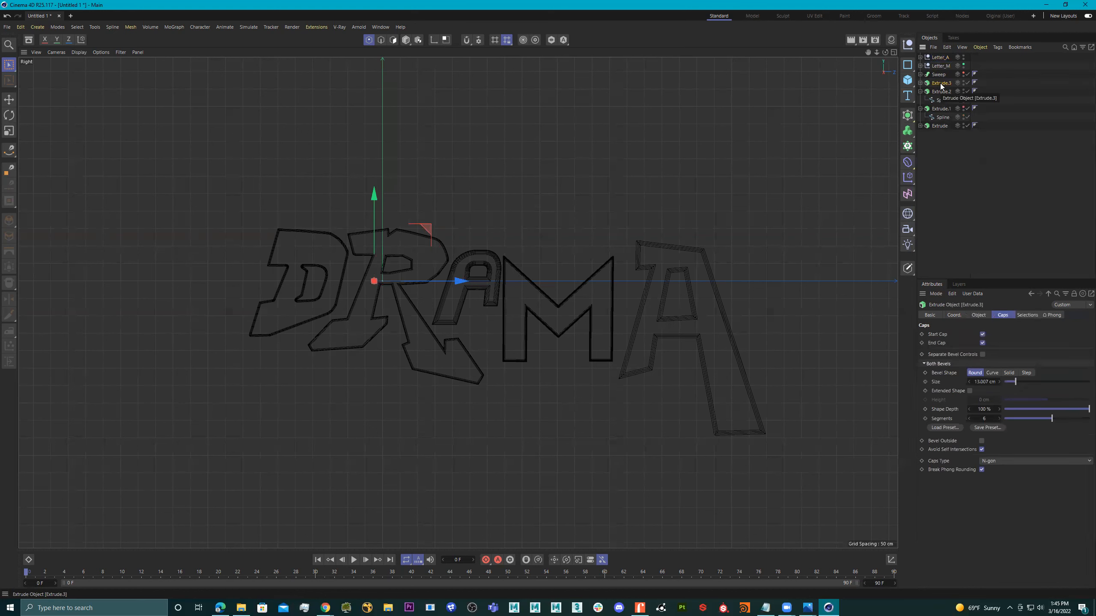
pyautogui.click(965, 82)
pyautogui.click(964, 83)
pyautogui.click(964, 83)
pyautogui.click(964, 83)
pyautogui.hotkey('alt', 'g')
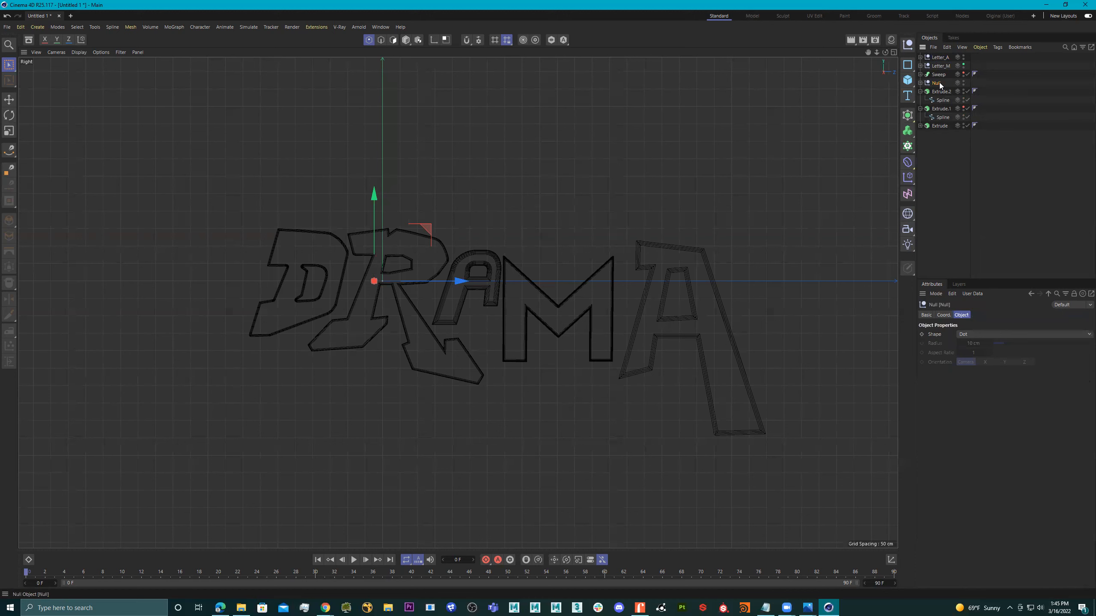
pyautogui.doubleClick(939, 83)
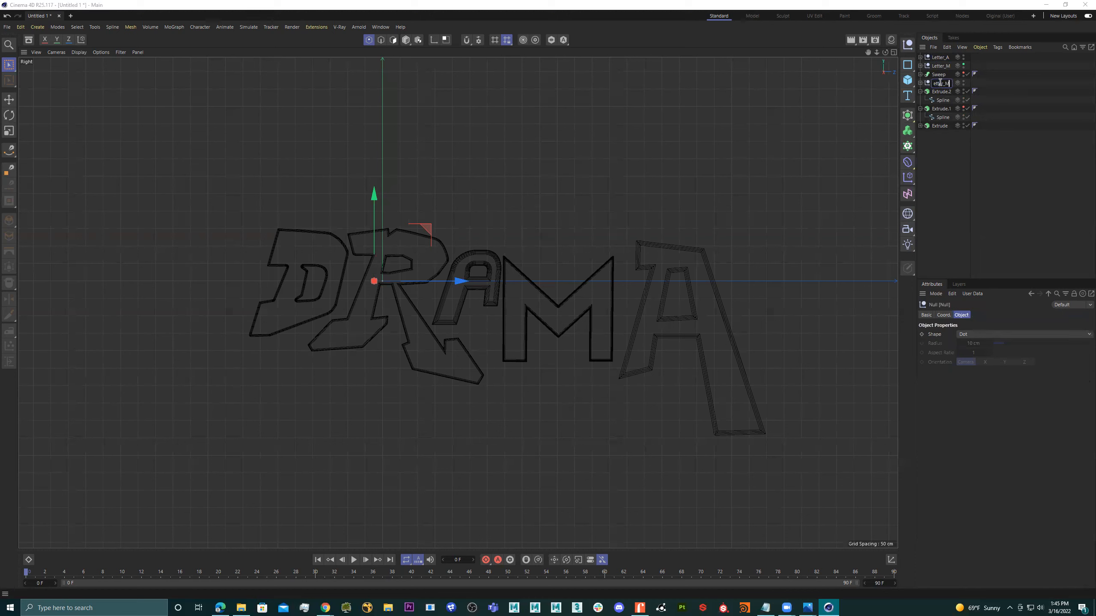
pyautogui.write('Letter_A')
pyautogui.press('Return')
# - Group the R's extrude, Extrude.2, under a null and name it Letter_R
pyautogui.click(921, 91)
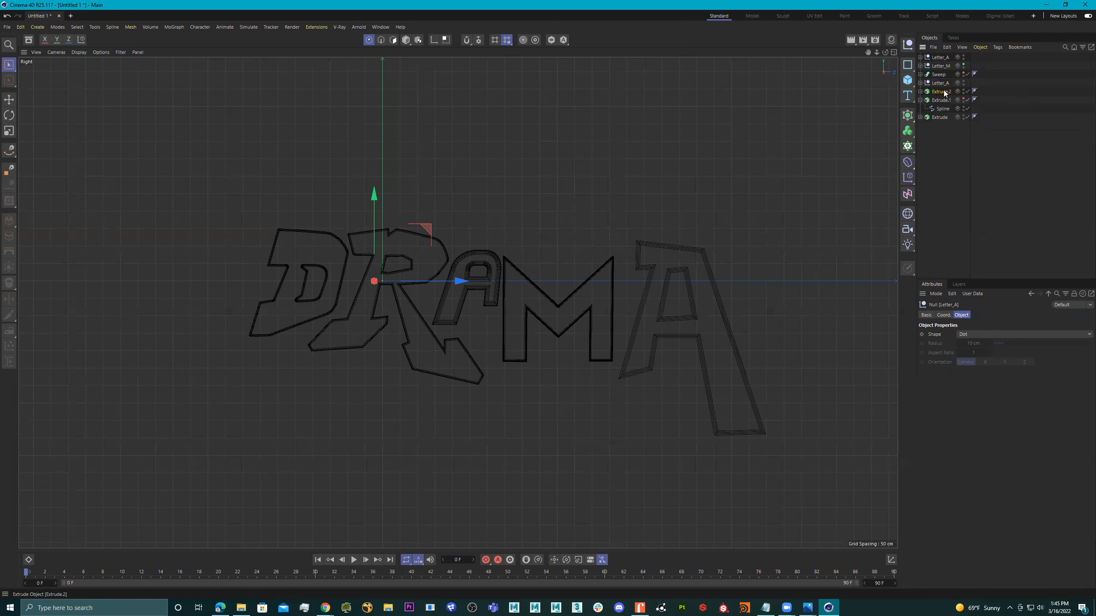
pyautogui.click(943, 91)
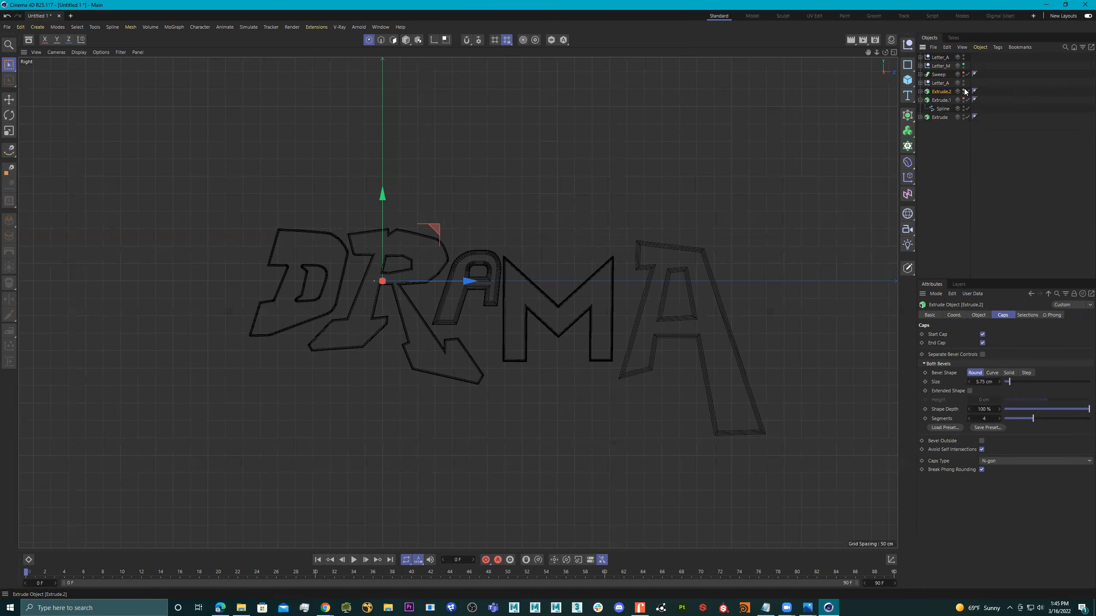
pyautogui.click(965, 90)
pyautogui.click(964, 91)
pyautogui.hotkey('alt', 'g')
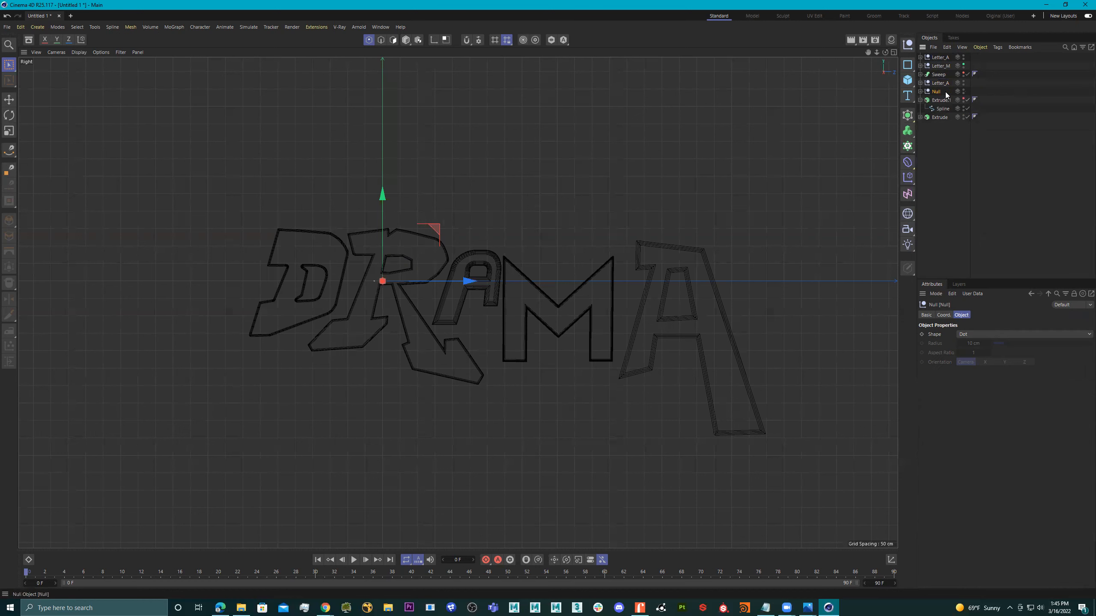
pyautogui.doubleClick(938, 92)
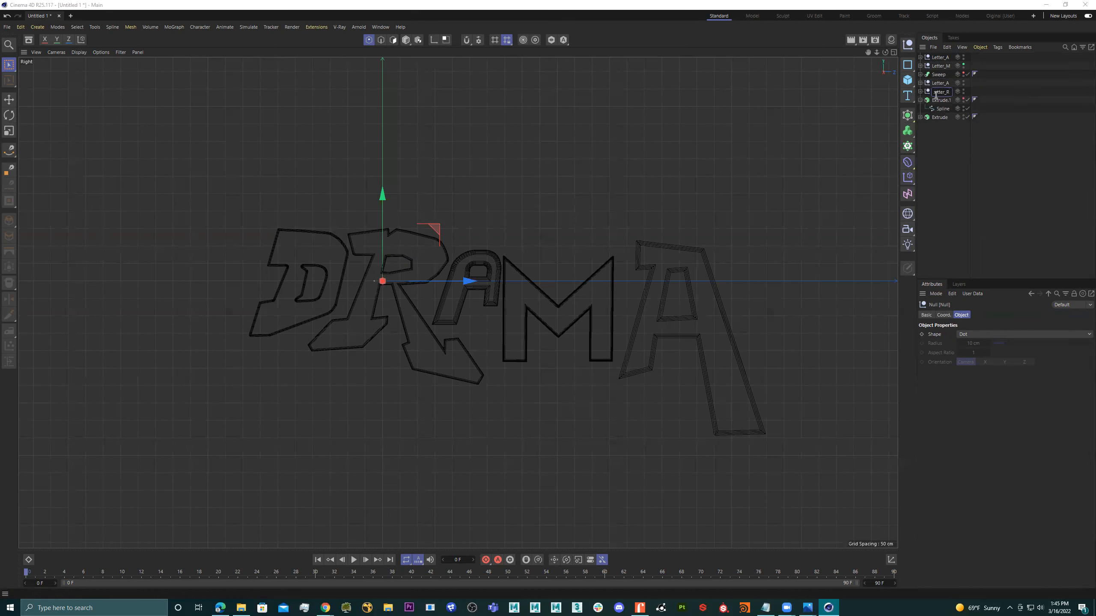
pyautogui.press('Return')
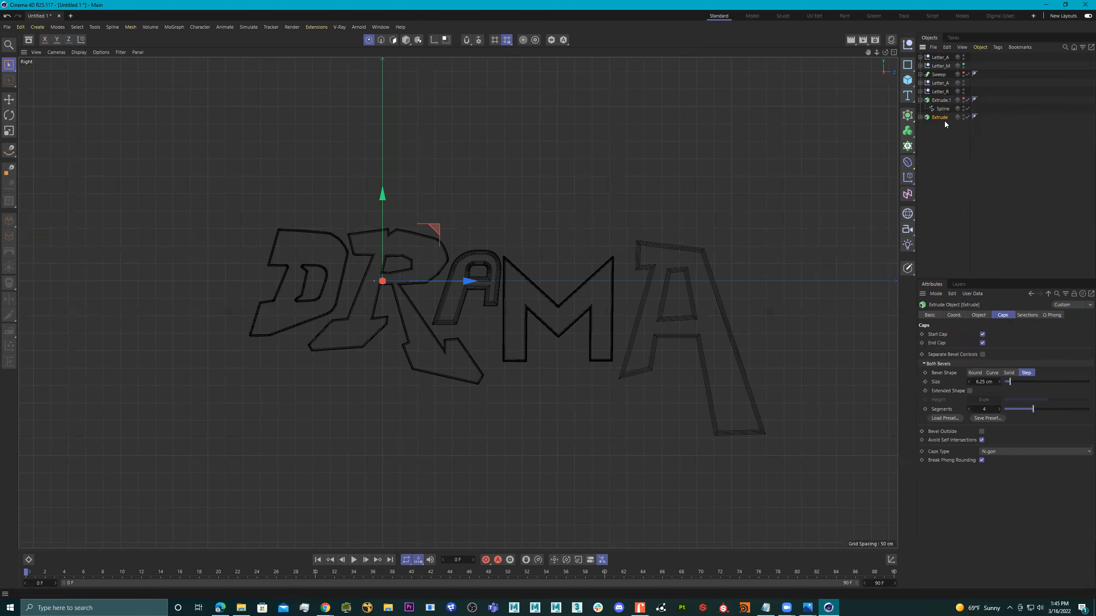
# - Group the D's extrude under a null and name it Letter_D
pyautogui.hotkey('alt', 'g')
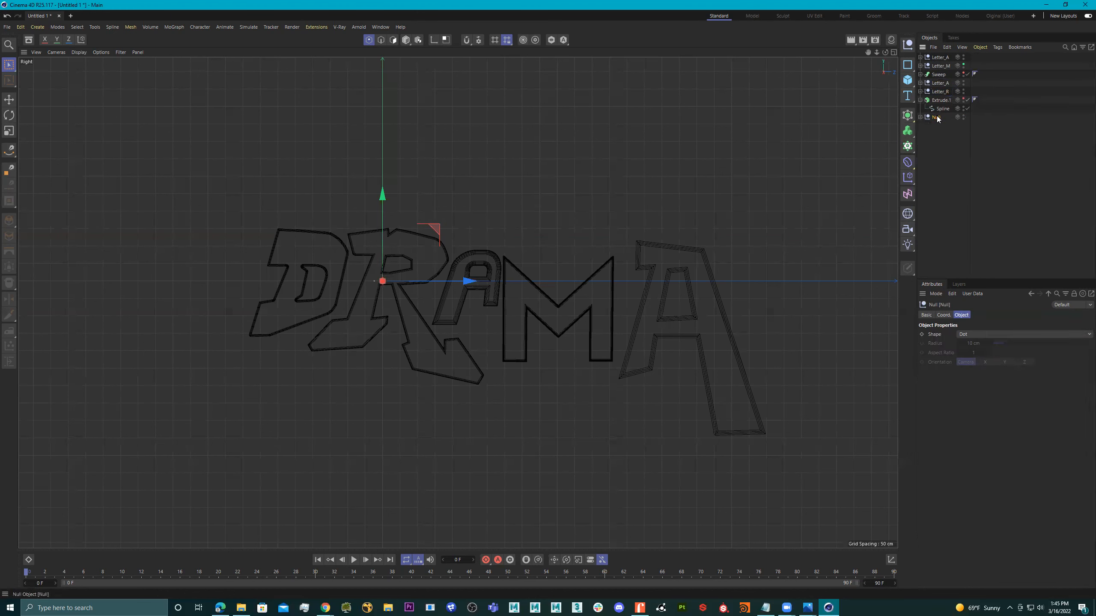
pyautogui.doubleClick(936, 118)
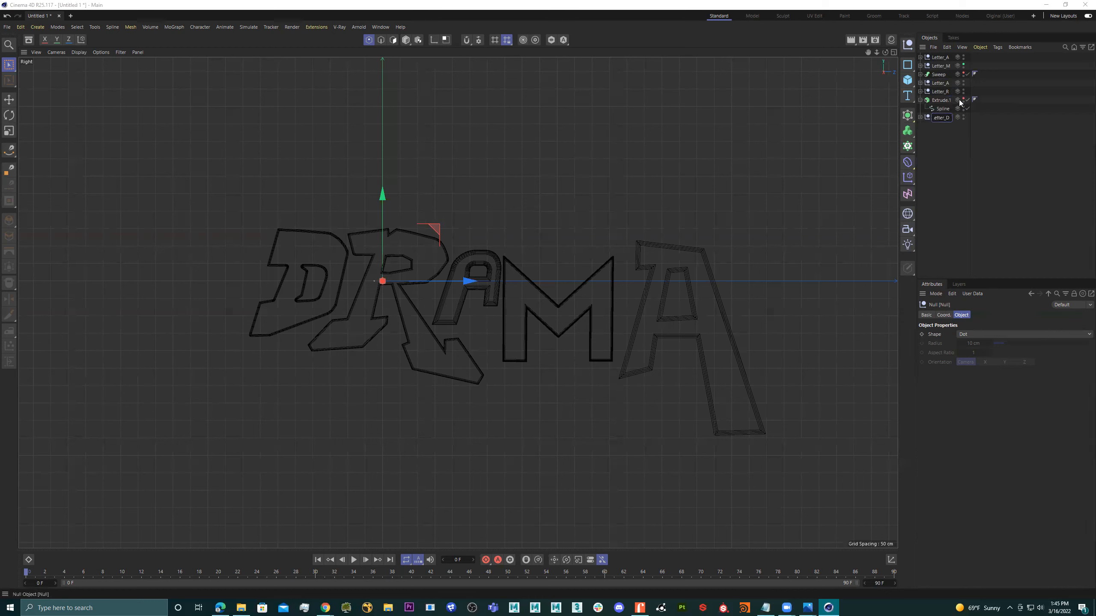
pyautogui.press('Return')
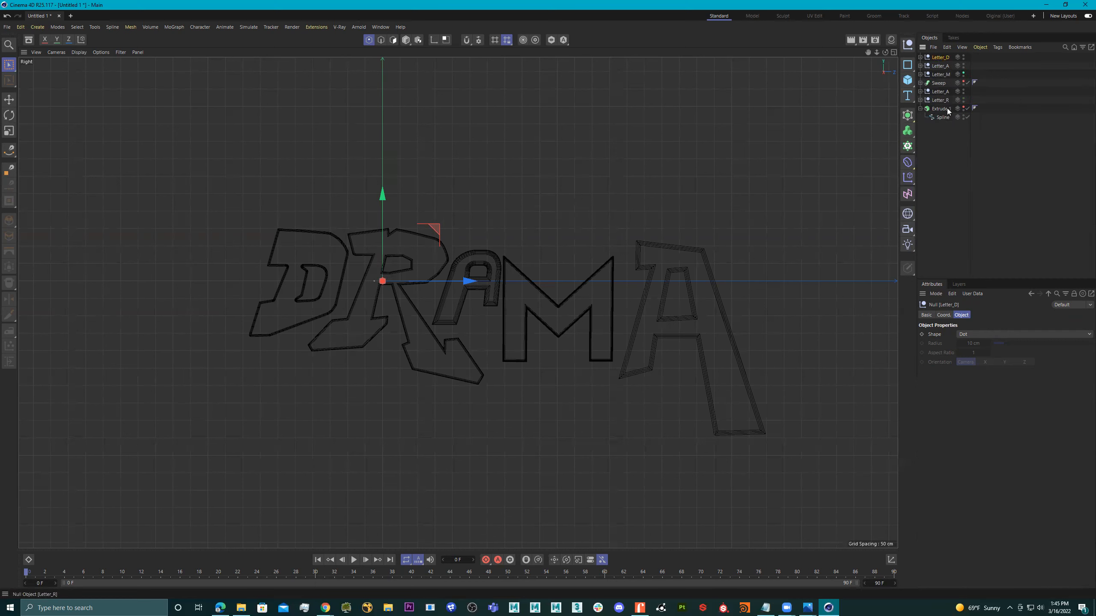
# - Reorder the letter nulls to D, R, A, M, A and delete the unused Sweep and Extrude.1 objects
pyautogui.moveTo(938, 63); pyautogui.dragTo(940, 79)
pyautogui.click(921, 109)
pyautogui.moveTo(996, 128); pyautogui.dragTo(916, 92)
pyautogui.press('Delete')
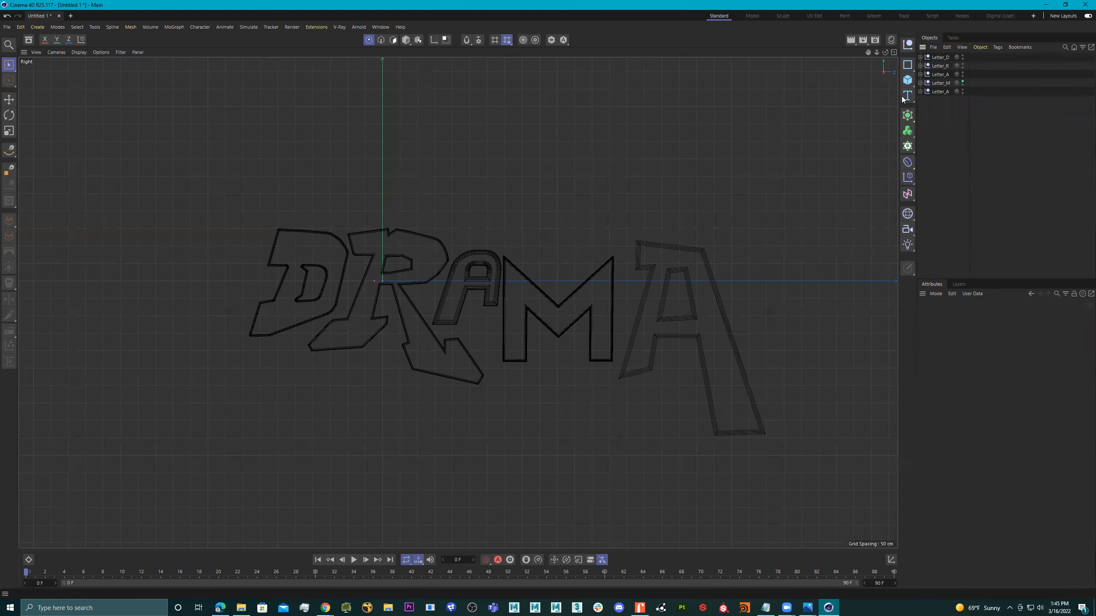
# - Add a cube primitive to the scene with the DRAMA letters
pyautogui.middleClick(652, 277)
pyautogui.middleClick(389, 238)
pyautogui.moveTo(508, 251)
pyautogui.keyDown('alt'); pyautogui.mouseDown()
pyautogui.moveTo(520, 220)
pyautogui.moveTo(423, 261)
pyautogui.moveTo(517, 241)
pyautogui.mouseUp(); pyautogui.keyUp('alt')
pyautogui.middleClick(517, 240)
pyautogui.middleClick(320, 372)
pyautogui.scroll(2, 574, 313)
pyautogui.keyDown('alt'); pyautogui.moveTo(574, 313); pyautogui.dragTo(480, 295, button='middle'); pyautogui.keyUp('alt')
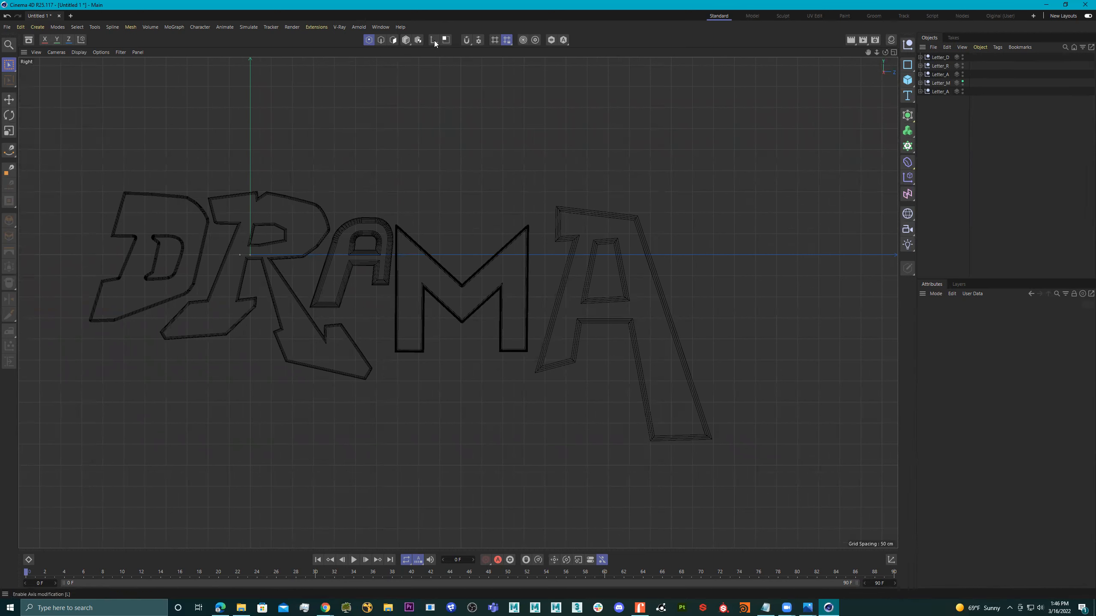
pyautogui.click(908, 81)
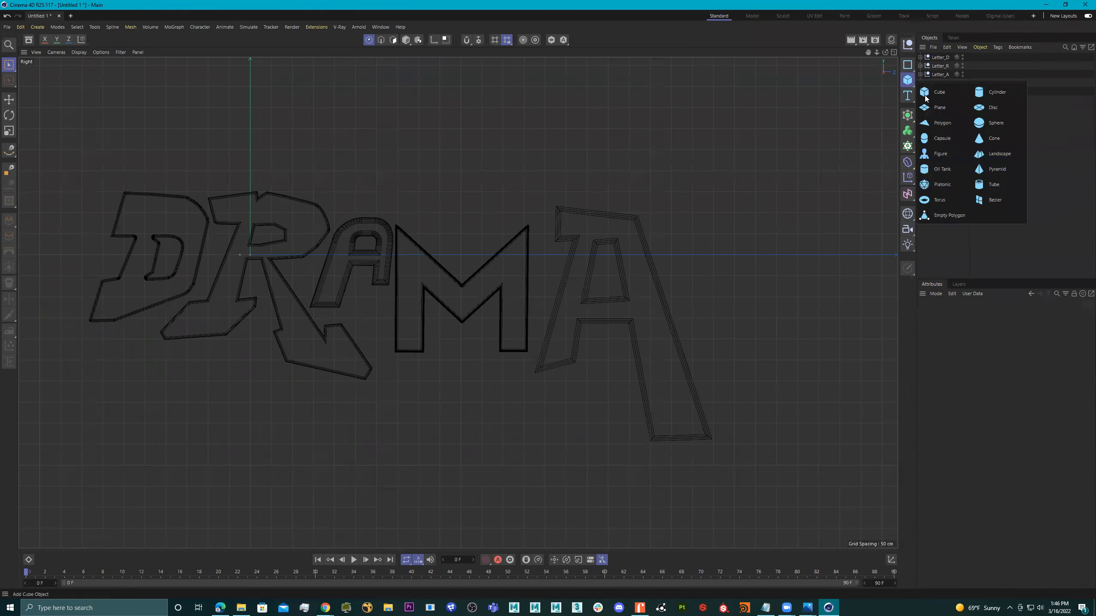
pyautogui.click(949, 96)
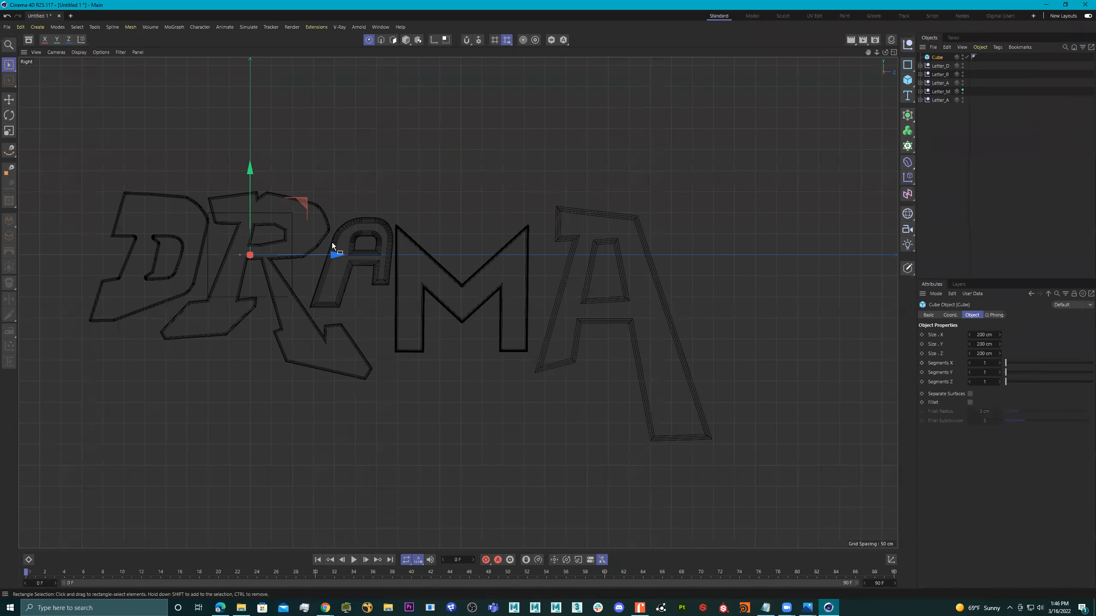
# - Scale the cube down slightly and move it along X until it stands clear of the letters' flat side
pyautogui.press('t')
pyautogui.moveTo(304, 240); pyautogui.dragTo(268, 253)
pyautogui.keyDown('alt'); pyautogui.moveTo(394, 252); pyautogui.dragTo(514, 268, button='middle'); pyautogui.keyUp('alt')
pyautogui.middleClick(514, 268)
pyautogui.middleClick(256, 183)
pyautogui.keyDown('alt'); pyautogui.moveTo(332, 236); pyautogui.dragTo(369, 235); pyautogui.keyUp('alt')
pyautogui.press('e')
pyautogui.keyDown('alt'); pyautogui.moveTo(458, 239); pyautogui.dragTo(394, 231); pyautogui.keyUp('alt')
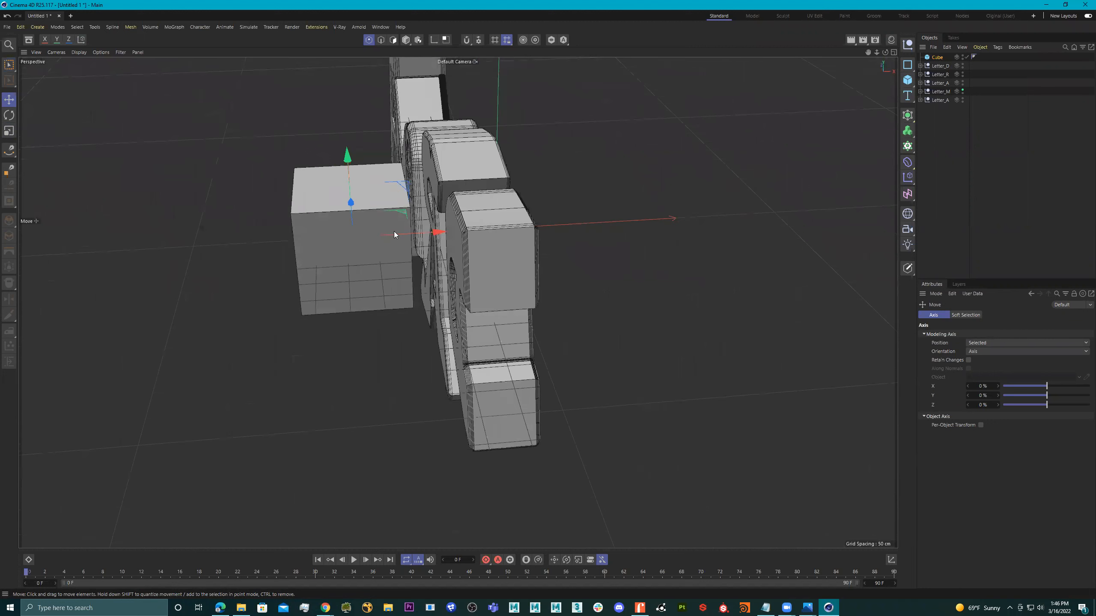
# - Make the cube an editable polygon object and set up Live Selection in polygon mode
pyautogui.press('c')
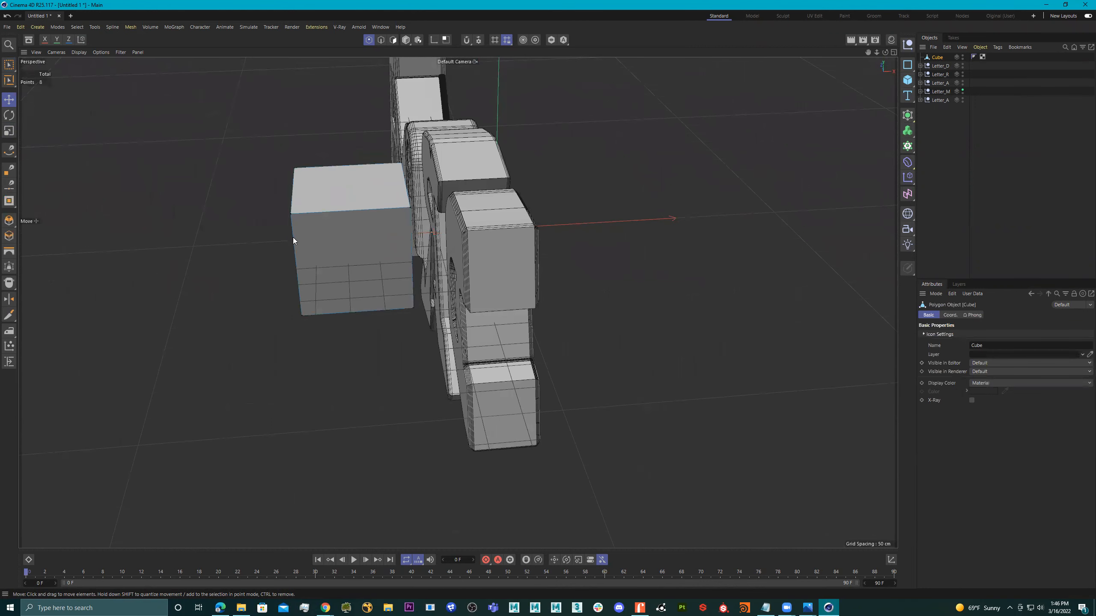
pyautogui.moveTo(9, 66); pyautogui.dragTo(205, 174)
pyautogui.press('9')
pyautogui.keyDown('alt'); pyautogui.moveTo(320, 245); pyautogui.dragTo(425, 216); pyautogui.keyUp('alt')
pyautogui.click(392, 40)
# - Delete five of the cube's six faces, keeping only the flat square parallel to the letters
pyautogui.keyDown('shift'); pyautogui.click(301, 327); pyautogui.keyUp('shift')
pyautogui.keyDown('alt'); pyautogui.moveTo(301, 330); pyautogui.dragTo(440, 285); pyautogui.keyUp('alt')
pyautogui.keyDown('shift'); pyautogui.click(253, 358); pyautogui.keyUp('shift')
pyautogui.keyDown('alt'); pyautogui.moveTo(293, 364); pyautogui.dragTo(298, 302); pyautogui.keyUp('alt')
pyautogui.keyDown('shift'); pyautogui.click(265, 414); pyautogui.keyUp('shift')
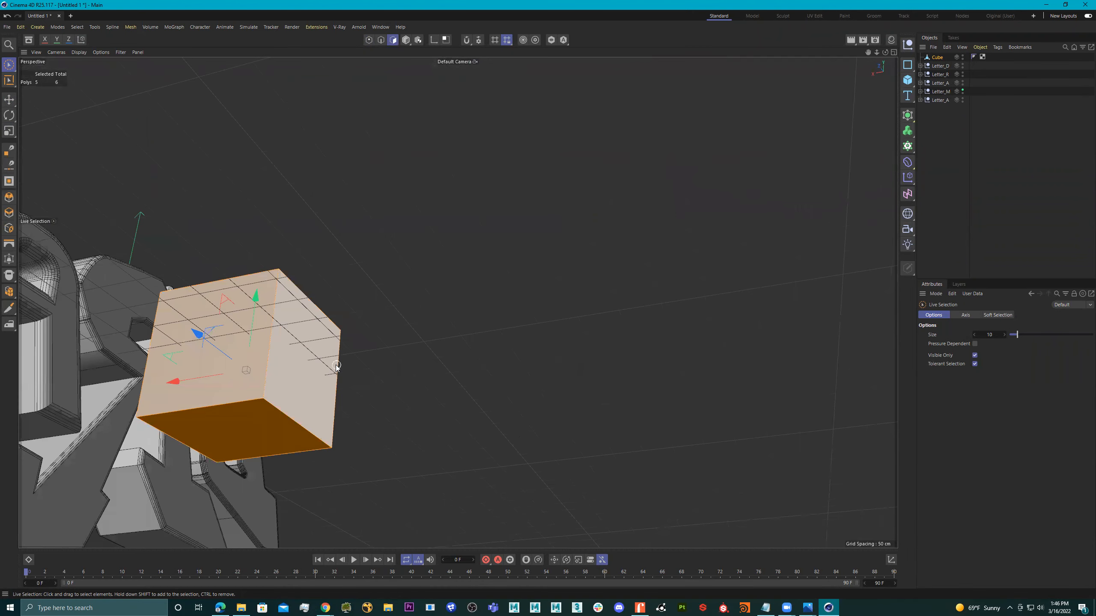
pyautogui.press('Delete')
pyautogui.keyDown('alt'); pyautogui.moveTo(457, 303); pyautogui.dragTo(194, 389); pyautogui.keyUp('alt')
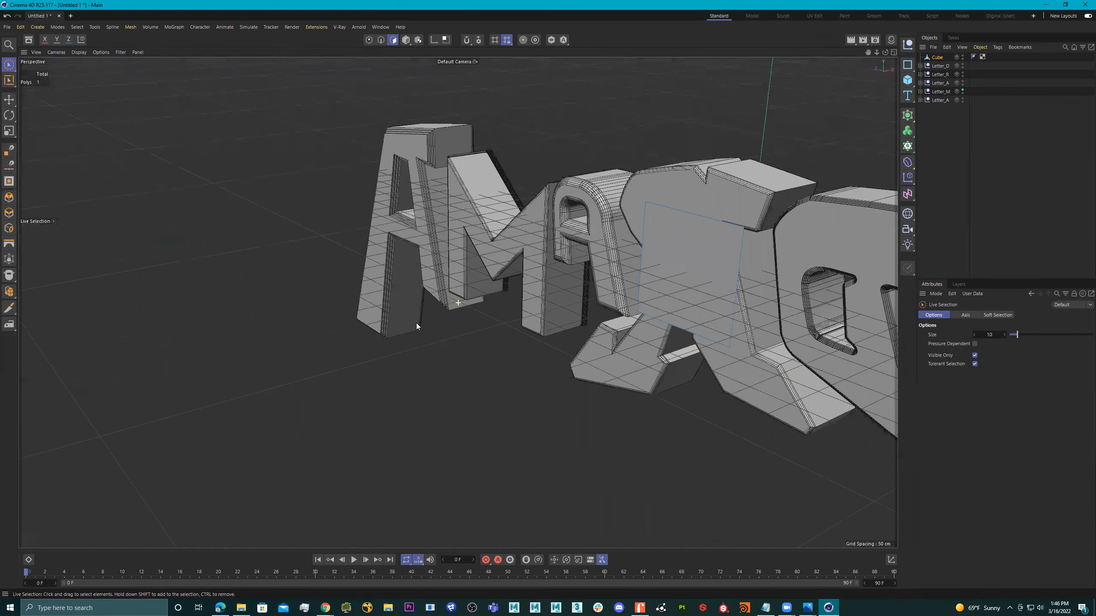
pyautogui.keyDown('alt'); pyautogui.moveTo(417, 324); pyautogui.dragTo(319, 315, button='middle'); pyautogui.keyUp('alt')
pyautogui.middleClick(319, 315)
pyautogui.moveTo(417, 336)
pyautogui.keyDown('alt'); pyautogui.mouseDown()
pyautogui.moveTo(369, 334)
pyautogui.moveTo(449, 345)
pyautogui.moveTo(384, 335)
pyautogui.moveTo(405, 337)
pyautogui.mouseUp(); pyautogui.keyUp('alt')
pyautogui.middleClick(353, 400)
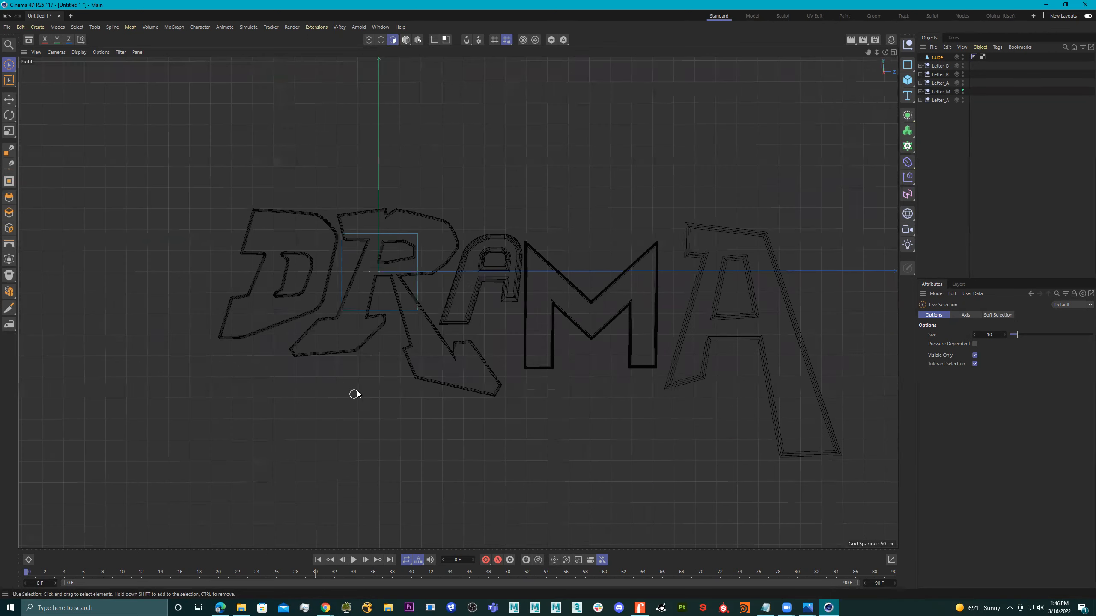
# - In edge mode, extrude the flat square's side edge repeatedly towards the last A to form a long segmented strip
pyautogui.middleClick(463, 282)
pyautogui.middleClick(277, 379)
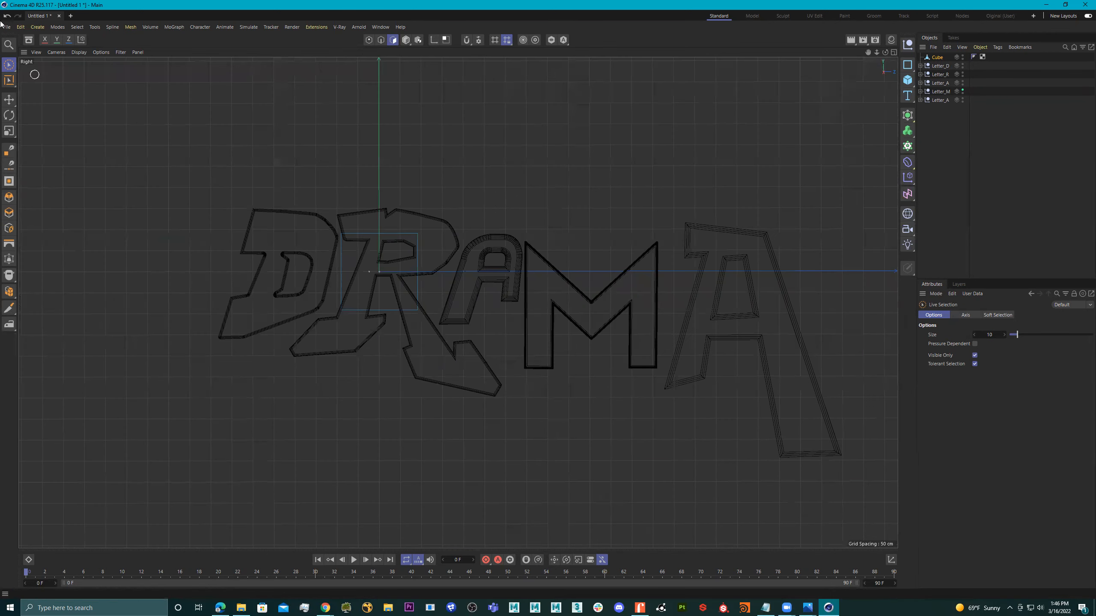
pyautogui.click(380, 40)
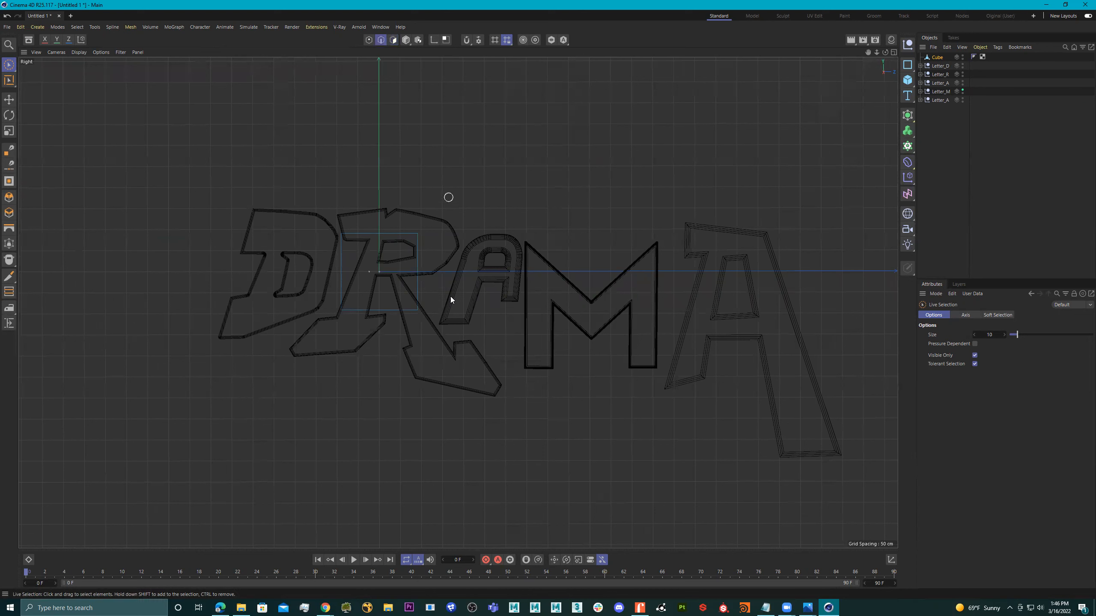
pyautogui.click(417, 280)
pyautogui.moveTo(334, 272); pyautogui.dragTo(738, 274)
# - Extrude the strip's two top edges above the small A and M upward, and the two bottom edges around the R downward
pyautogui.click(571, 229)
pyautogui.click(590, 232)
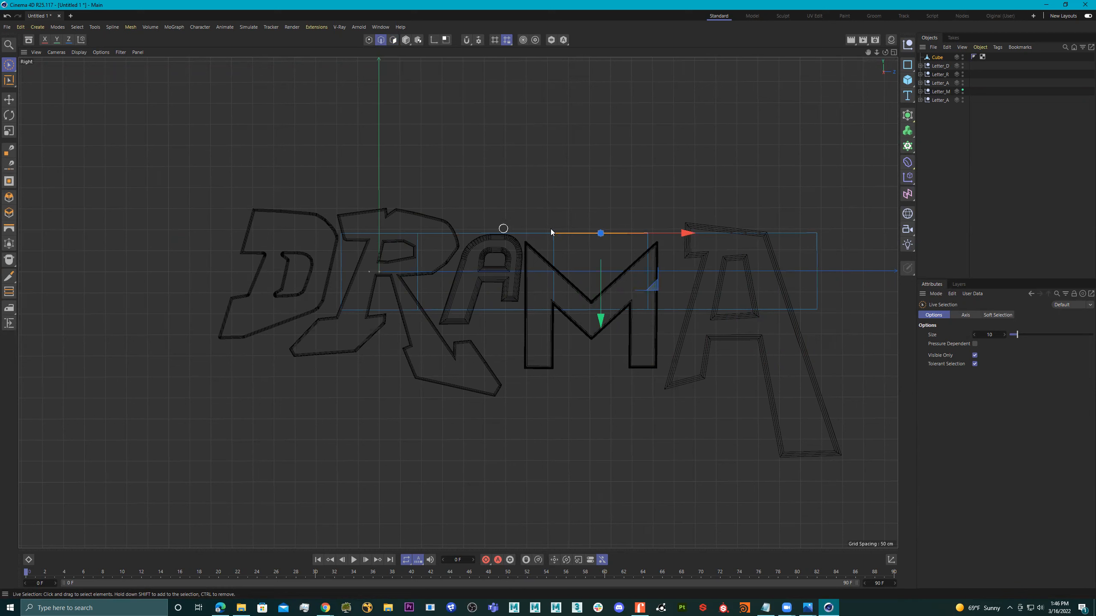
pyautogui.moveTo(532, 157); pyautogui.dragTo(514, 67)
pyautogui.click(419, 310)
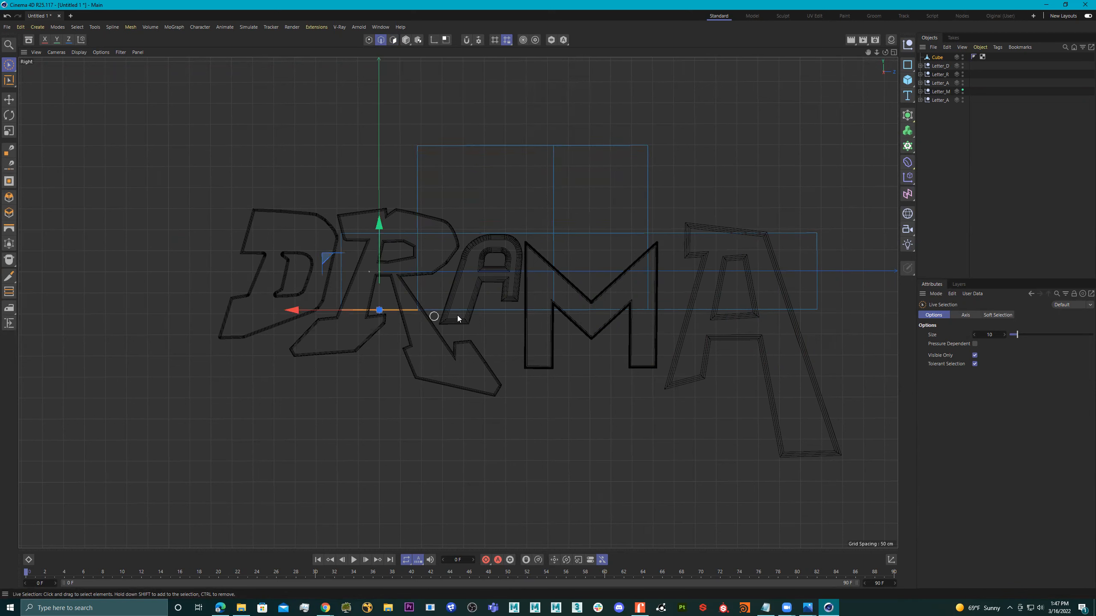
pyautogui.moveTo(447, 242); pyautogui.dragTo(446, 333)
# - Extrude the lower block's side edge outward beneath the D, and extend the strip's end edge past the D
pyautogui.click(341, 277)
pyautogui.keyDown('shift'); pyautogui.click(341, 337); pyautogui.keyUp('shift')
pyautogui.moveTo(425, 318); pyautogui.dragTo(313, 288)
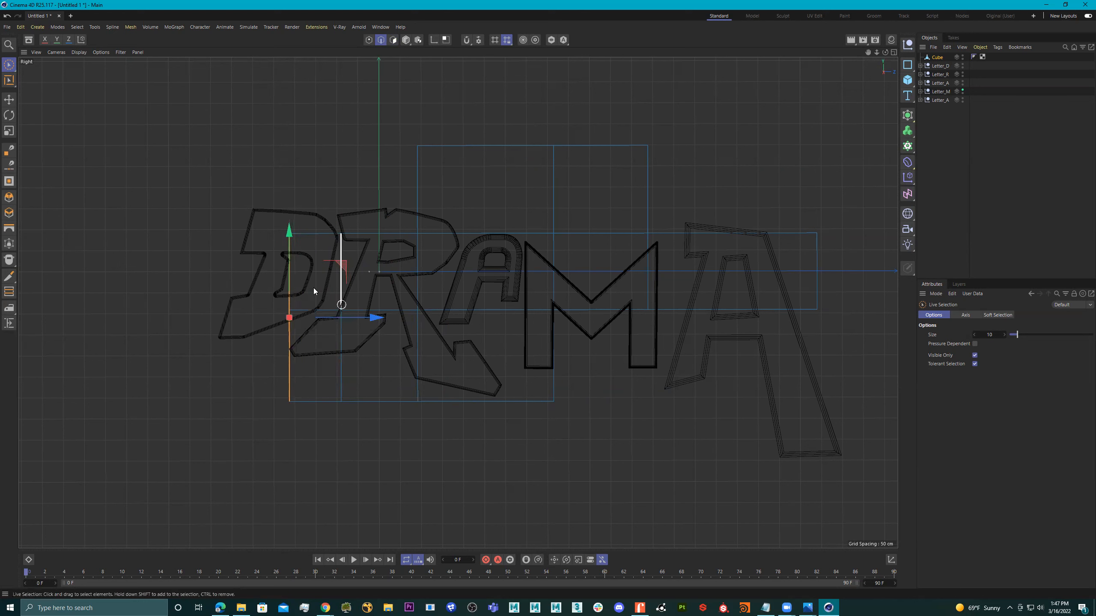
pyautogui.click(276, 278)
pyautogui.click(290, 277)
pyautogui.moveTo(377, 272); pyautogui.dragTo(276, 276)
# - Extrude the strip's bottom edge behind the last A downward, and extend its end edge beyond that letter
pyautogui.click(706, 310)
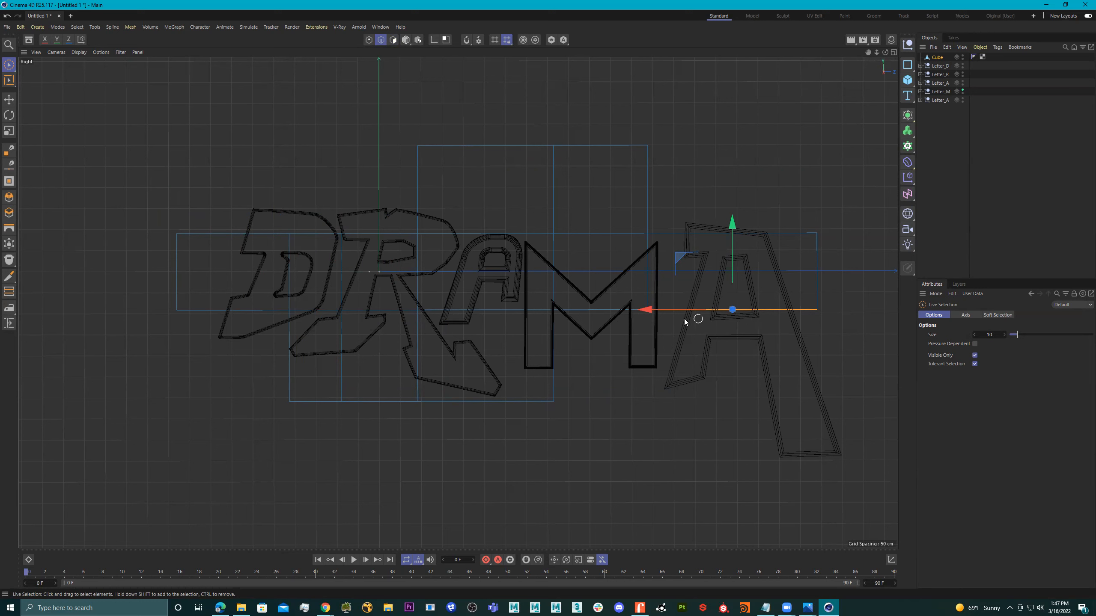
pyautogui.moveTo(732, 250); pyautogui.dragTo(738, 357)
pyautogui.click(818, 272)
pyautogui.keyDown('ctrl'); pyautogui.moveTo(742, 273); pyautogui.dragTo(849, 276); pyautogui.keyUp('ctrl')
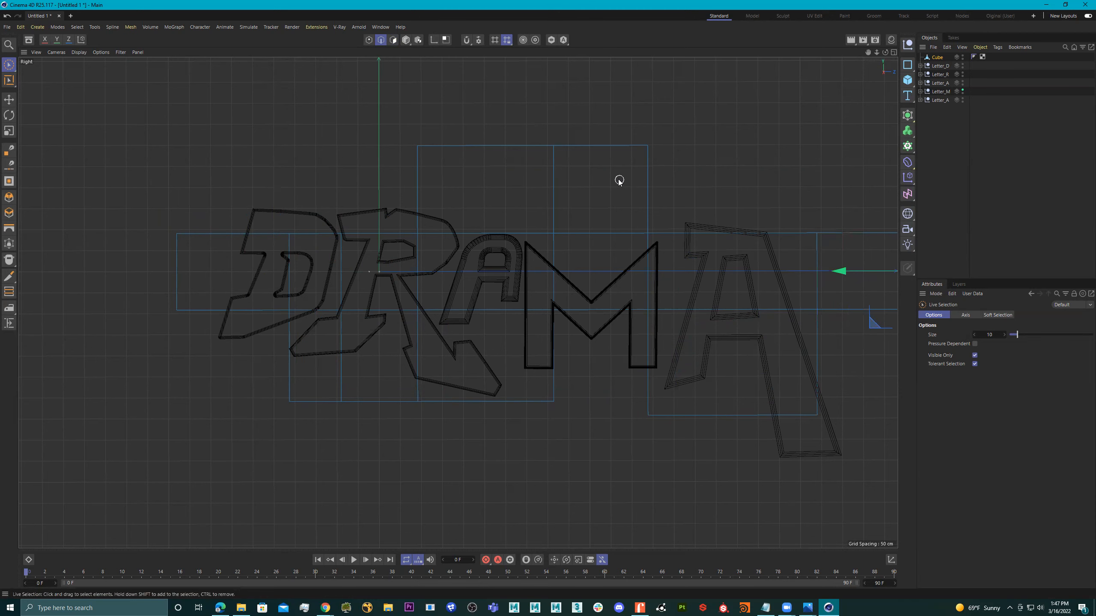
# - Extrude one more block upward from the top edge above the small A and another downward from the bottom edge below it
pyautogui.keyDown('alt'); pyautogui.moveTo(491, 131); pyautogui.dragTo(526, 166, button='middle'); pyautogui.keyUp('alt')
pyautogui.click(557, 180)
pyautogui.moveTo(526, 203)
pyautogui.mouseDown()
pyautogui.moveTo(520, 269)
pyautogui.moveTo(516, 187)
pyautogui.mouseUp()
pyautogui.click(535, 437)
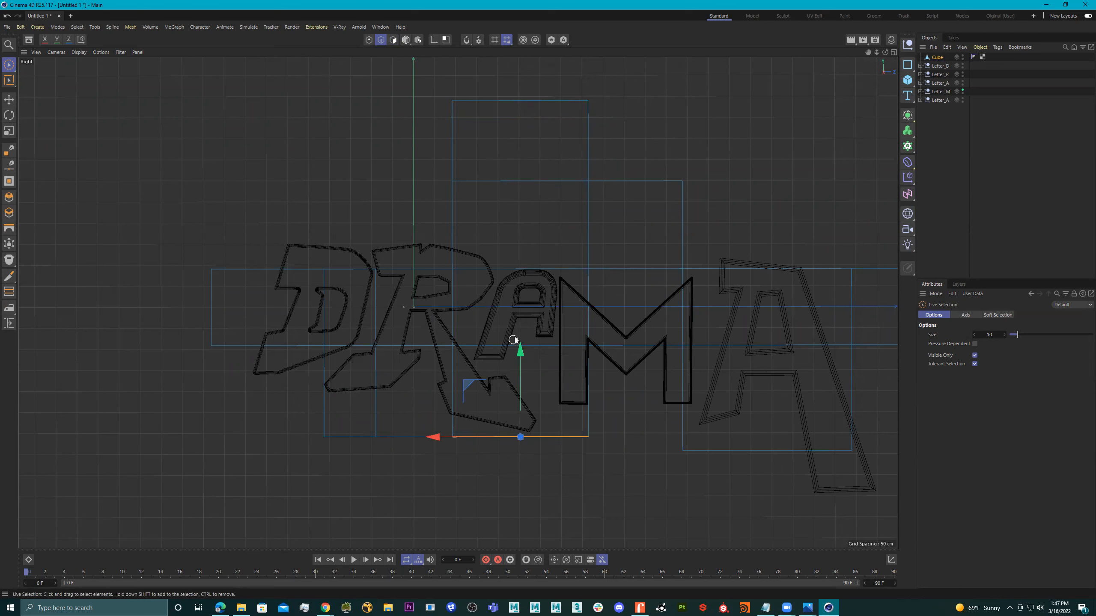
pyautogui.moveTo(521, 351); pyautogui.dragTo(521, 439)
# - Extrude all polygons of the flat stepped shape by 33.4 cm to give it thickness
pyautogui.middleClick(386, 244)
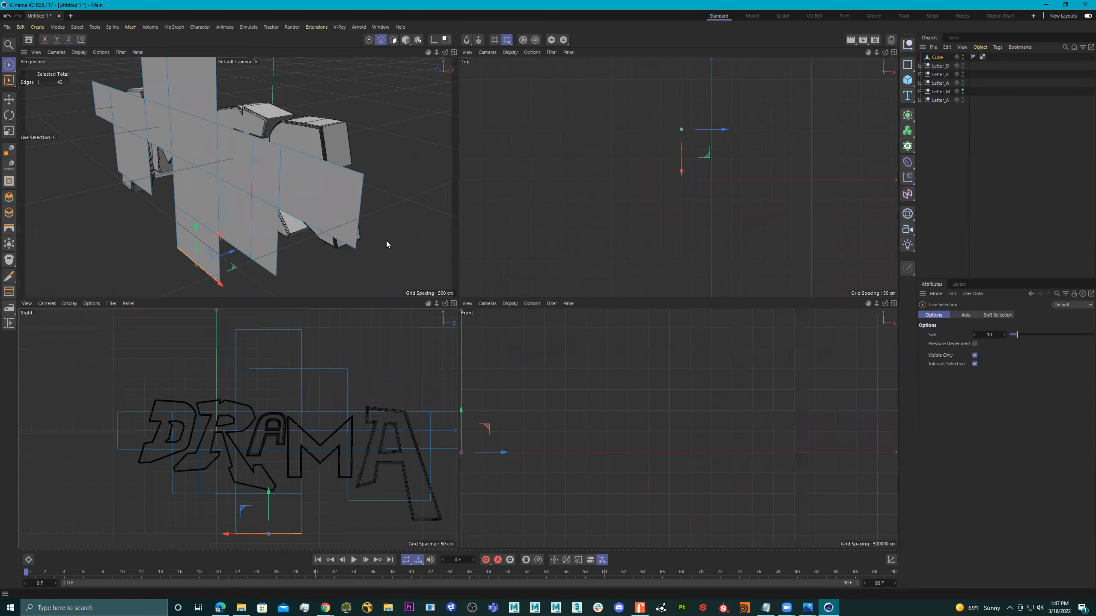
pyautogui.middleClick(394, 234)
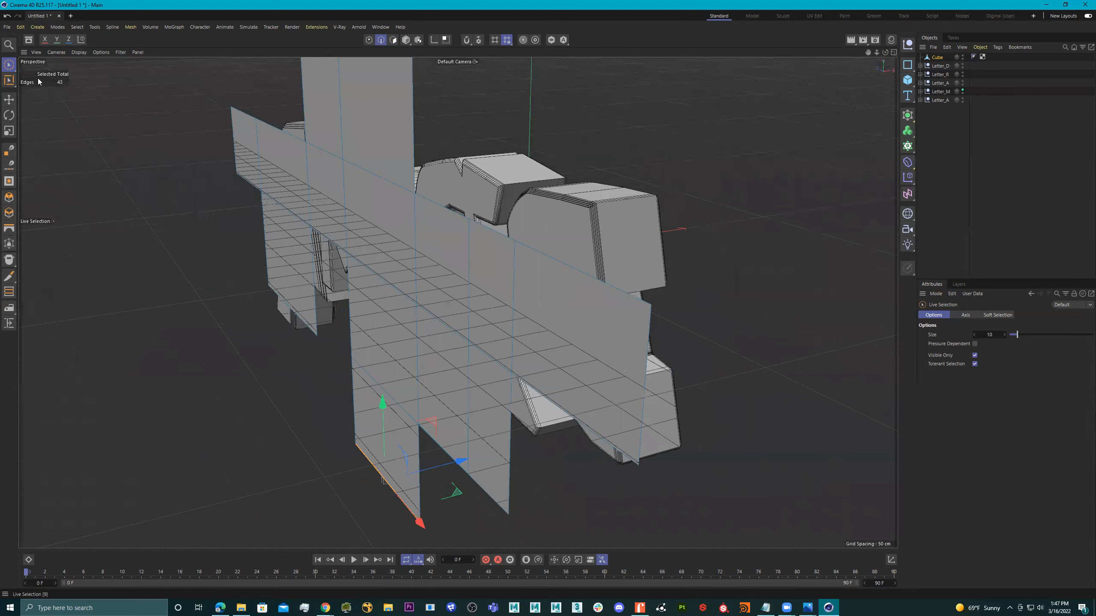
pyautogui.scroll(-5, 347, 186)
pyautogui.keyDown('alt'); pyautogui.moveTo(347, 188); pyautogui.dragTo(318, 184); pyautogui.keyUp('alt')
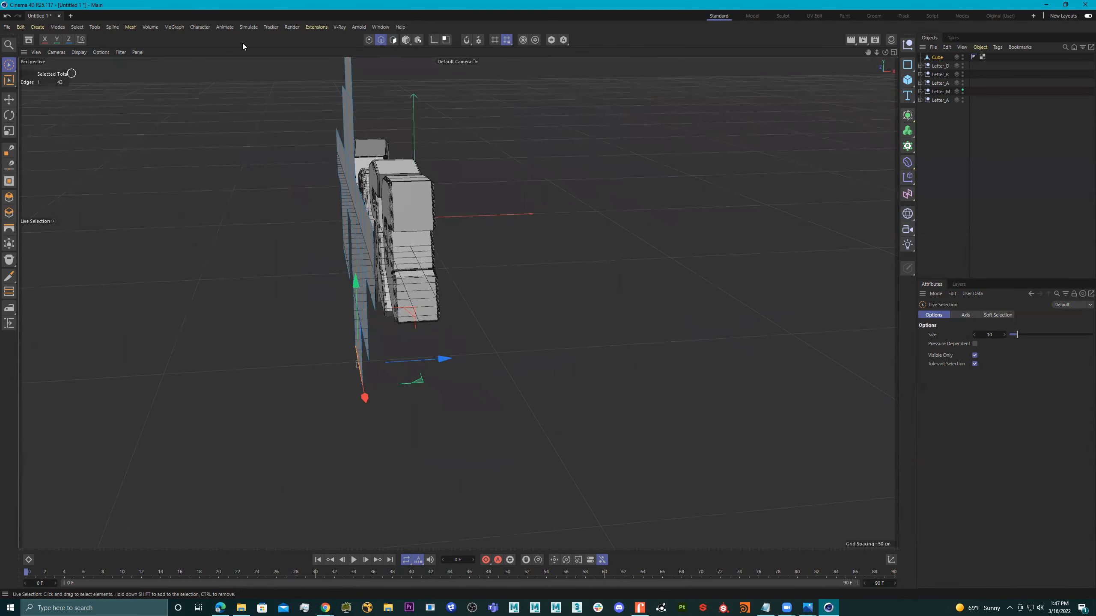
pyautogui.click(405, 40)
pyautogui.keyDown('alt'); pyautogui.moveTo(408, 160); pyautogui.dragTo(438, 179); pyautogui.keyUp('alt')
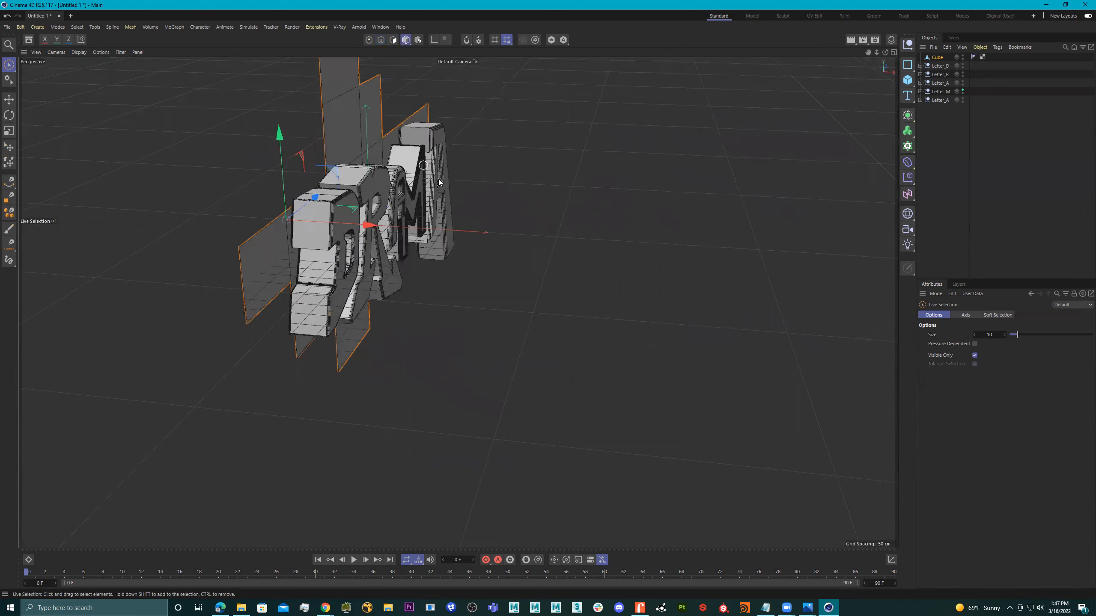
pyautogui.keyDown('alt'); pyautogui.moveTo(439, 179); pyautogui.dragTo(496, 230, button='middle'); pyautogui.keyUp('alt')
pyautogui.keyDown('alt'); pyautogui.moveTo(451, 216); pyautogui.dragTo(427, 207); pyautogui.keyUp('alt')
pyautogui.click(396, 40)
pyautogui.keyDown('alt'); pyautogui.moveTo(467, 112); pyautogui.dragTo(492, 145); pyautogui.keyUp('alt')
pyautogui.rightClick(492, 144)
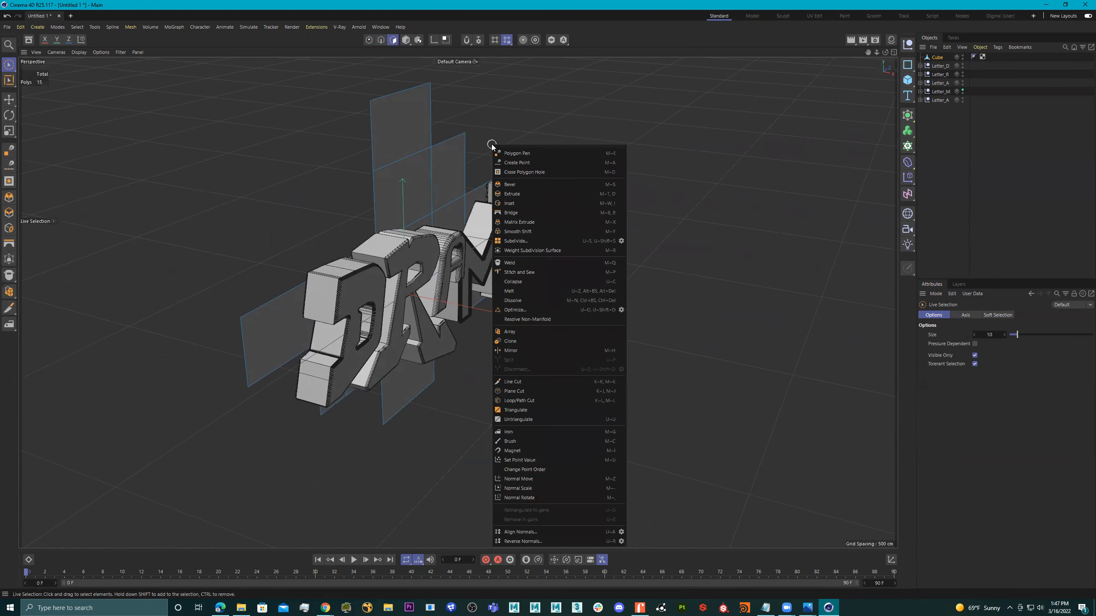
pyautogui.click(548, 193)
pyautogui.moveTo(549, 193); pyautogui.dragTo(587, 193)
pyautogui.moveTo(476, 149)
pyautogui.mouseDown()
pyautogui.moveTo(500, 149)
pyautogui.moveTo(485, 149)
pyautogui.mouseUp()
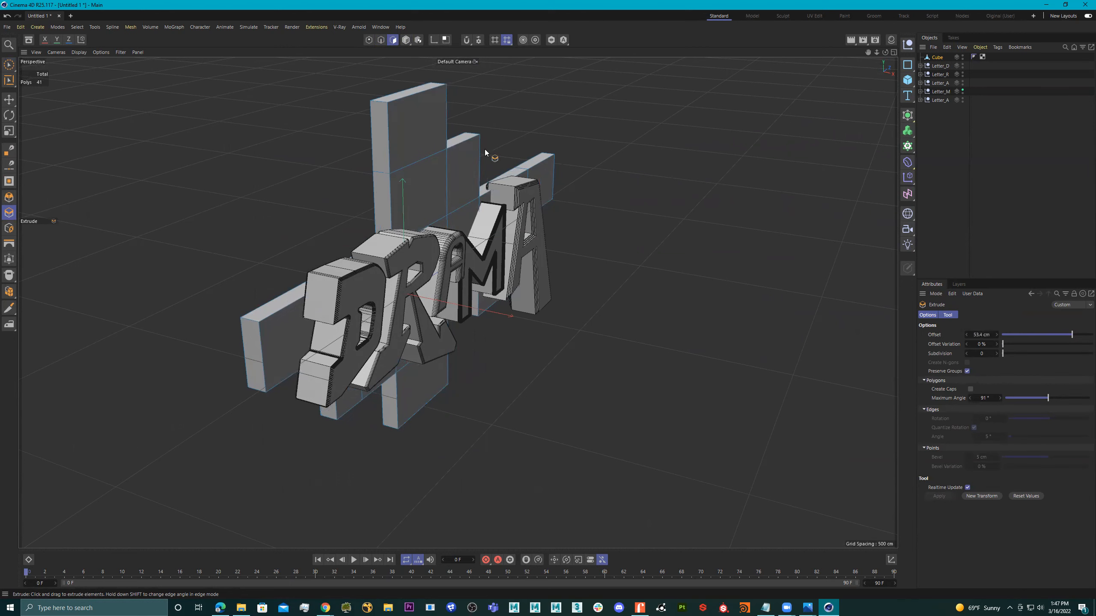
# - Select the whole extruded backdrop in model mode and move it along X slightly farther behind the letters
pyautogui.moveTo(417, 184)
pyautogui.keyDown('alt'); pyautogui.mouseDown()
pyautogui.moveTo(341, 154)
pyautogui.moveTo(380, 171)
pyautogui.moveTo(397, 215)
pyautogui.moveTo(349, 162)
pyautogui.moveTo(388, 172)
pyautogui.moveTo(388, 202)
pyautogui.moveTo(423, 200)
pyautogui.mouseUp(); pyautogui.keyUp('alt')
pyautogui.click(9, 64)
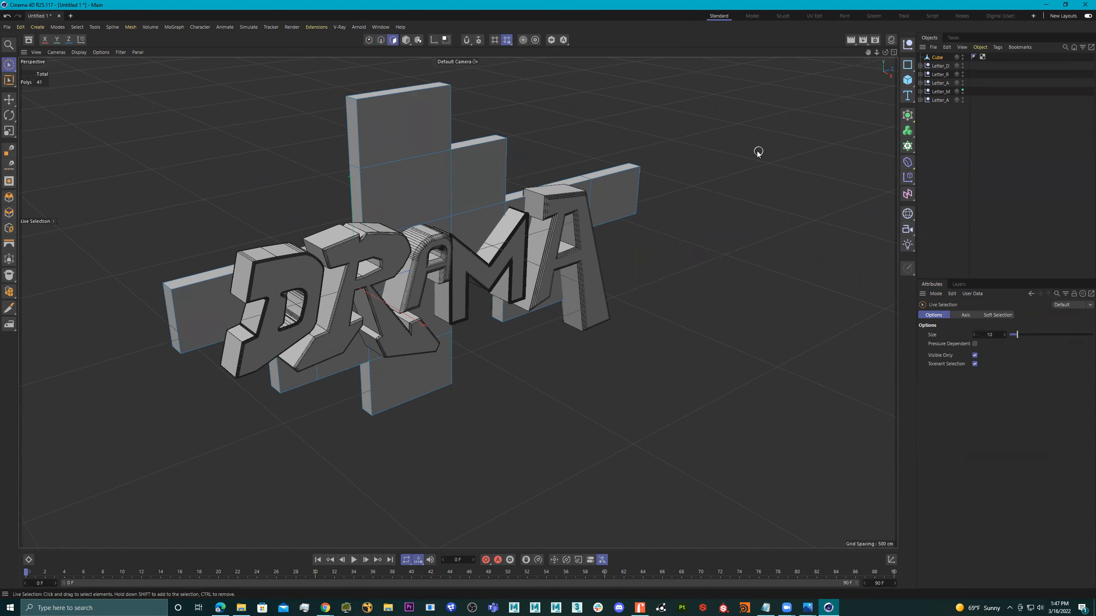
pyautogui.click(938, 58)
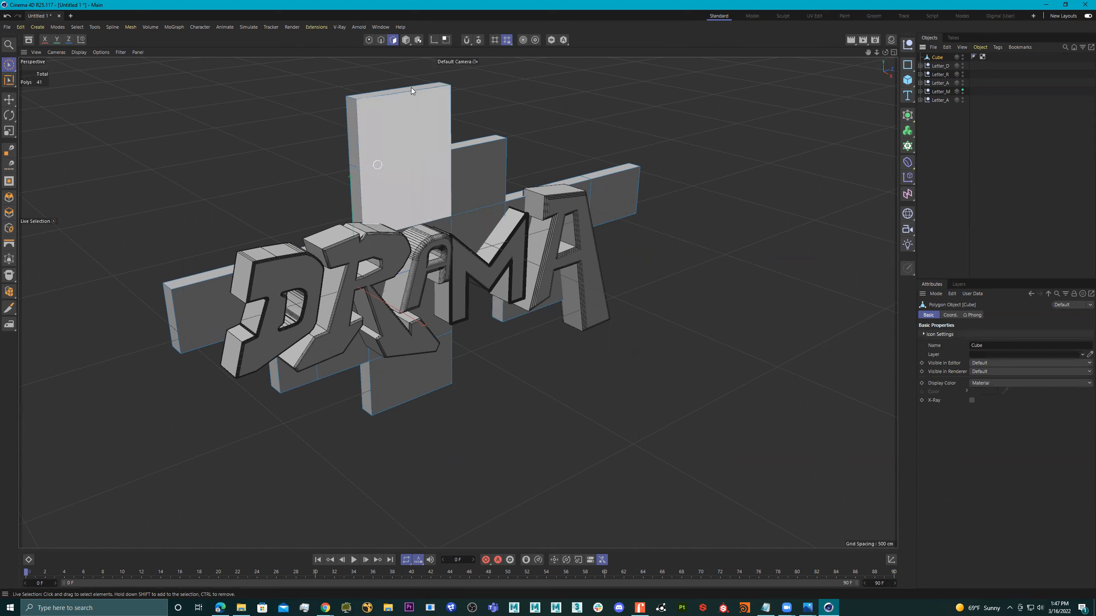
pyautogui.click(405, 40)
pyautogui.moveTo(360, 288)
pyautogui.mouseDown()
pyautogui.moveTo(336, 275)
pyautogui.moveTo(345, 280)
pyautogui.mouseUp()
# - Move the backdrop up slightly and scale it down a little in length and height around the letters
pyautogui.middleClick(448, 249)
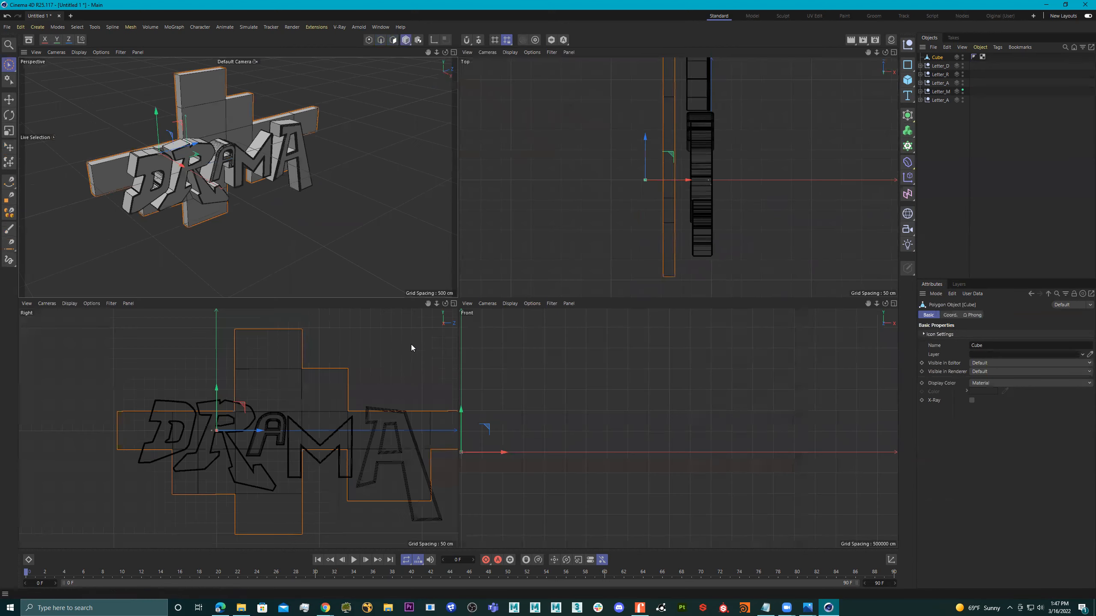
pyautogui.middleClick(366, 358)
pyautogui.moveTo(564, 310); pyautogui.dragTo(373, 252, button='middle')
pyautogui.moveTo(260, 195); pyautogui.dragTo(261, 185)
pyautogui.scroll(-5, 323, 225)
pyautogui.press('t')
pyautogui.moveTo(394, 278); pyautogui.dragTo(390, 277)
pyautogui.moveTo(315, 193); pyautogui.dragTo(317, 207)
pyautogui.scroll(6, 332, 212)
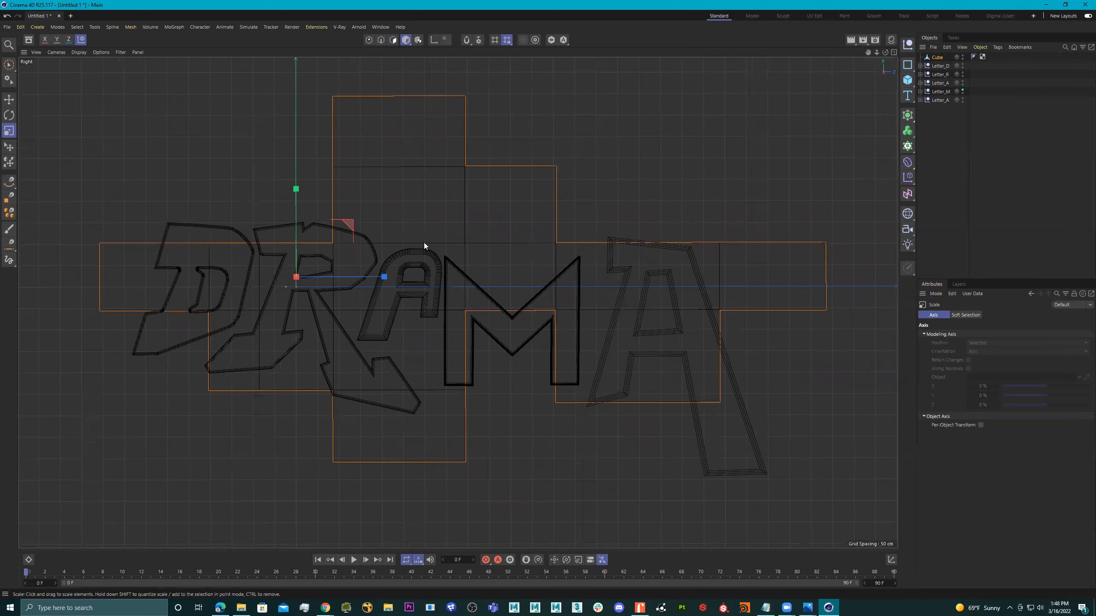
# - Duplicate the backdrop out past the D and scale the copy down in length and height
pyautogui.scroll(-4, 444, 248)
pyautogui.press('e')
pyautogui.moveTo(451, 276); pyautogui.dragTo(216, 264)
pyautogui.keyDown('alt'); pyautogui.moveTo(285, 238); pyautogui.dragTo(337, 244, button='middle'); pyautogui.keyUp('alt')
pyautogui.press('r')
pyautogui.press('t')
pyautogui.moveTo(278, 281); pyautogui.dragTo(218, 275)
pyautogui.moveTo(183, 199); pyautogui.dragTo(192, 259)
# - Rotate the small copy half a turn and move it above the D and R
pyautogui.press('e')
pyautogui.press('r')
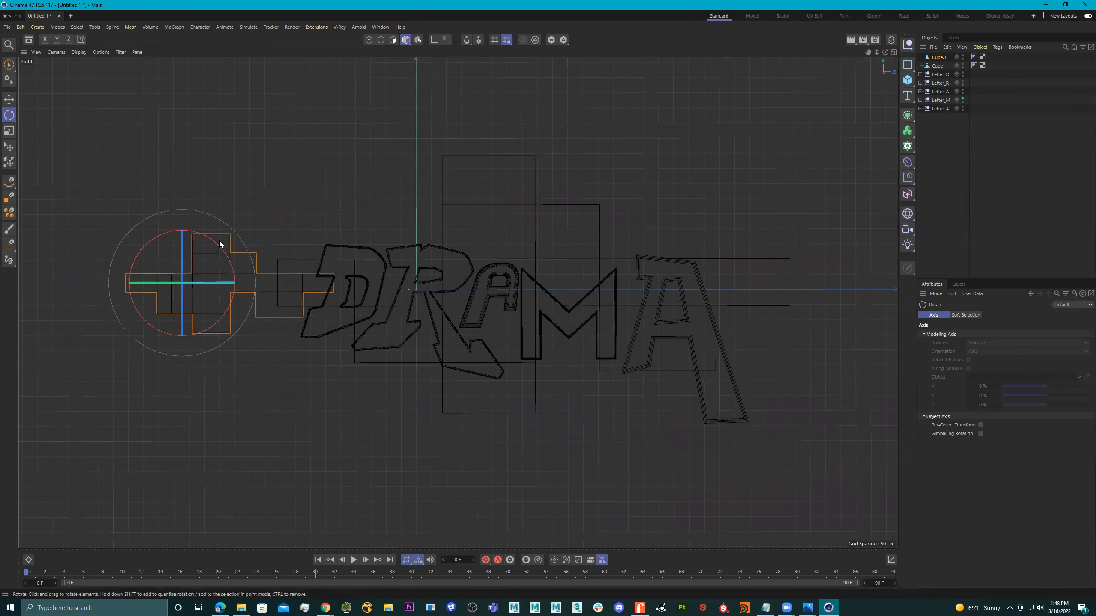
pyautogui.moveTo(215, 244); pyautogui.dragTo(393, 287)
pyautogui.press('e')
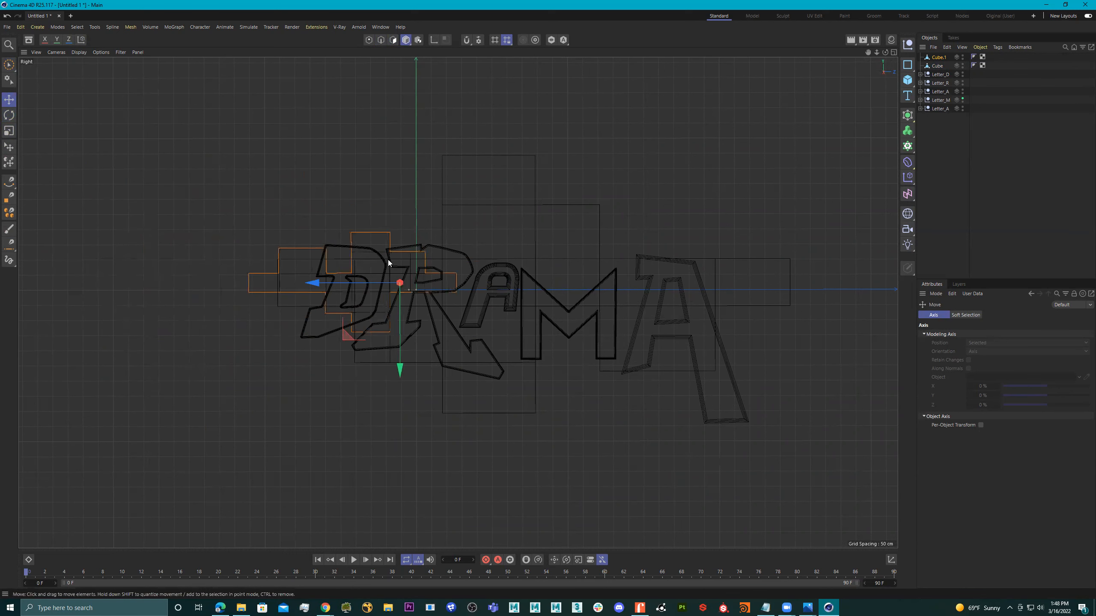
pyautogui.moveTo(400, 366); pyautogui.dragTo(400, 286)
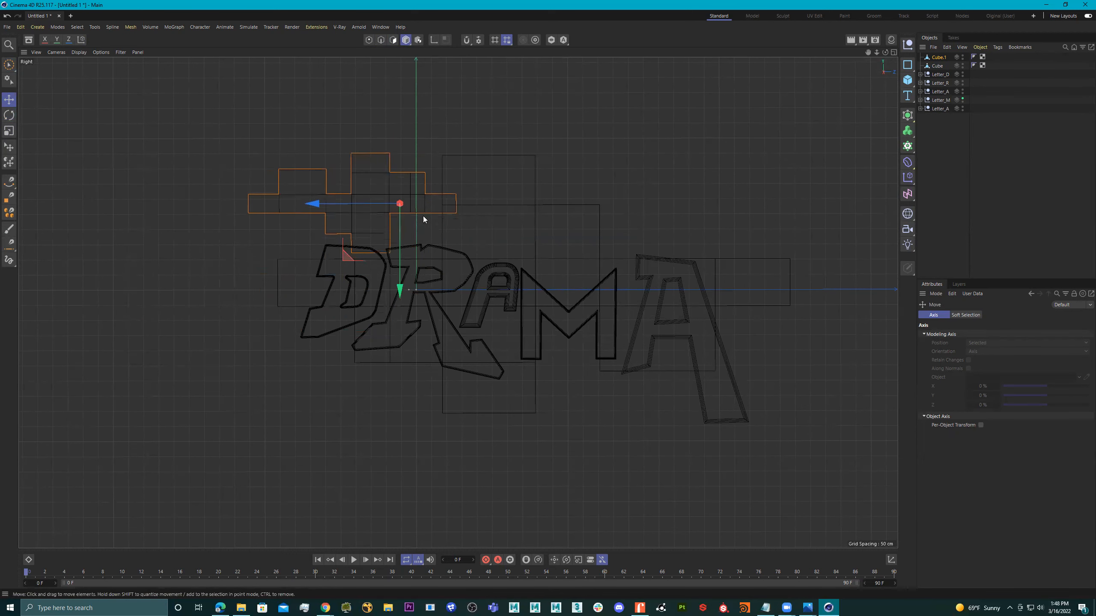
pyautogui.moveTo(347, 202); pyautogui.dragTo(316, 204)
# - Shrink the copy in length, scale its height to about 70%, and settle it just above the D and R
pyautogui.press('r')
pyautogui.press('t')
pyautogui.moveTo(457, 203); pyautogui.dragTo(429, 206)
pyautogui.moveTo(368, 116); pyautogui.dragTo(368, 149)
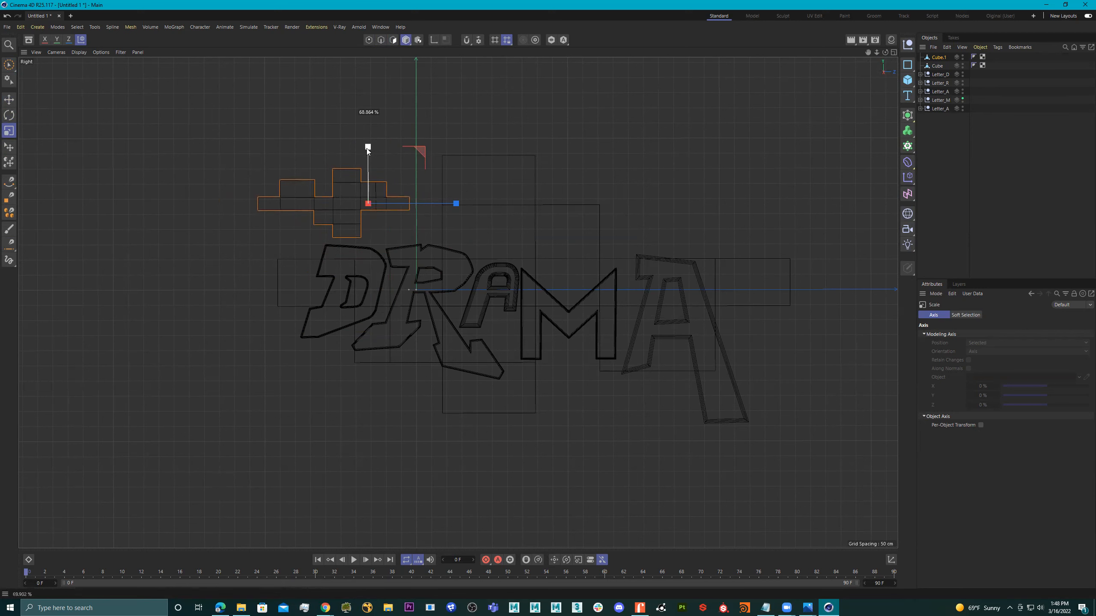
pyautogui.press('e')
pyautogui.moveTo(287, 205)
pyautogui.mouseDown()
pyautogui.moveTo(324, 210)
pyautogui.moveTo(306, 206)
pyautogui.mouseUp()
pyautogui.moveTo(392, 289)
pyautogui.mouseDown()
pyautogui.moveTo(391, 254)
pyautogui.moveTo(391, 303)
pyautogui.mouseUp()
# - Duplicate the small blocky shape and place the second copy beyond the last A
pyautogui.middleClick(348, 209)
pyautogui.keyDown('alt'); pyautogui.moveTo(348, 209); pyautogui.dragTo(387, 207); pyautogui.keyUp('alt')
pyautogui.moveTo(285, 241); pyautogui.dragTo(302, 400)
pyautogui.moveTo(200, 326); pyautogui.dragTo(652, 347)
pyautogui.keyDown('alt'); pyautogui.moveTo(602, 307); pyautogui.dragTo(473, 273, button='middle'); pyautogui.keyUp('alt')
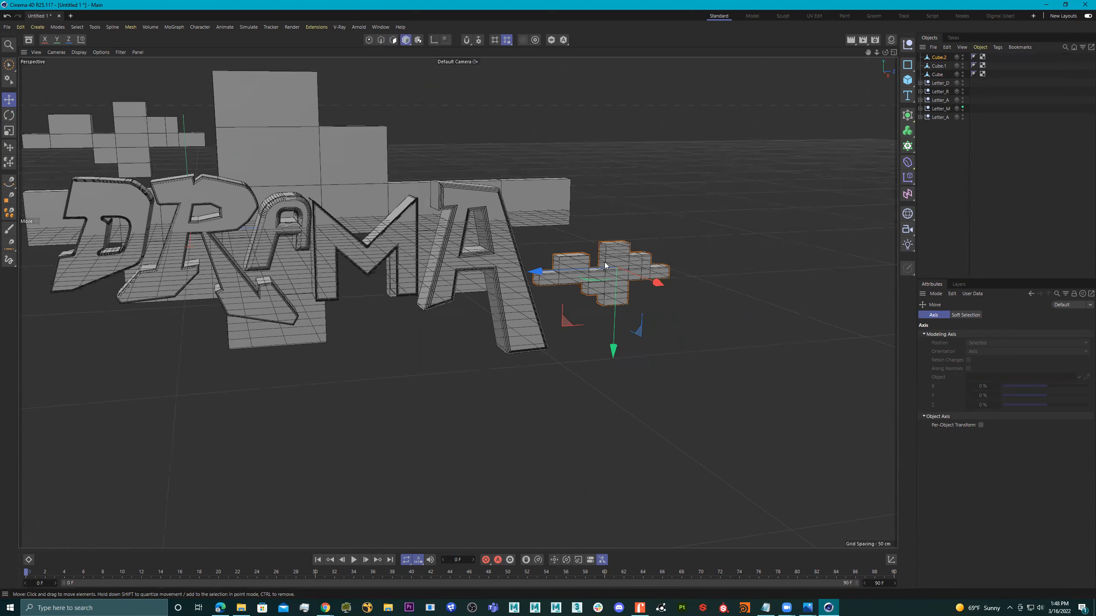
# - Rotate the second copy a quarter turn so it stands upright, and move it against the last A's outer leg
pyautogui.press('r')
pyautogui.moveTo(581, 240); pyautogui.dragTo(579, 319)
pyautogui.press('e')
pyautogui.moveTo(676, 263); pyautogui.dragTo(611, 262)
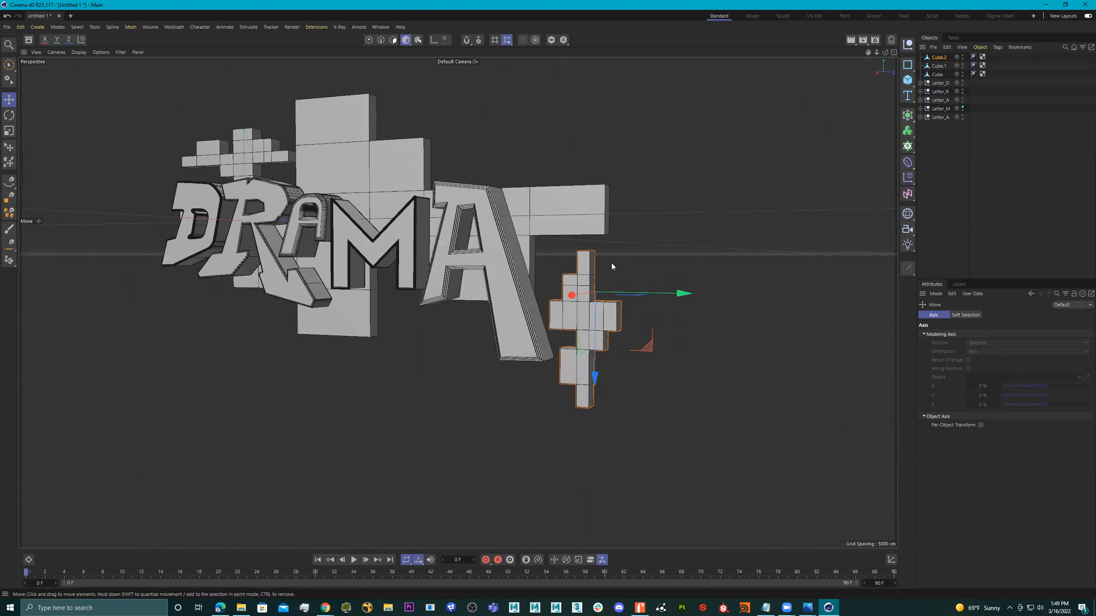
pyautogui.moveTo(595, 376); pyautogui.dragTo(593, 363)
# - In the Right view, start a Bezier spline with the Spline Pen, tracing just outside the D's top and outer side
pyautogui.keyDown('alt'); pyautogui.moveTo(496, 301); pyautogui.dragTo(552, 241); pyautogui.keyUp('alt')
pyautogui.middleClick(552, 241)
pyautogui.middleClick(388, 359)
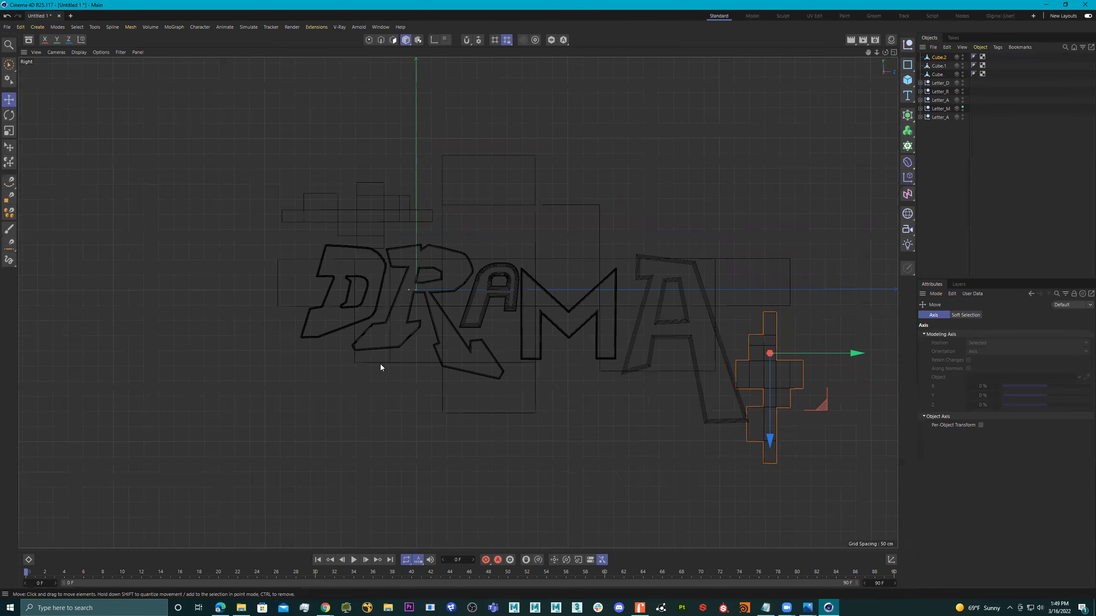
pyautogui.scroll(4, 489, 263)
pyautogui.keyDown('alt'); pyautogui.moveTo(489, 263); pyautogui.dragTo(376, 227, button='middle'); pyautogui.keyUp('alt')
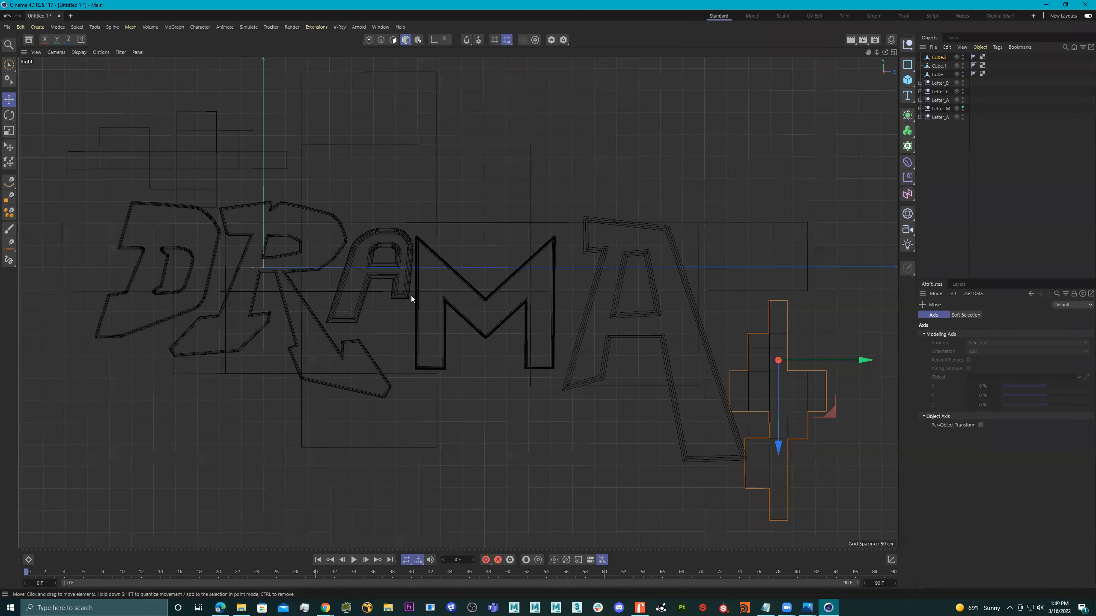
pyautogui.click(9, 181)
pyautogui.keyDown('alt'); pyautogui.moveTo(290, 197); pyautogui.dragTo(434, 223, button='middle'); pyautogui.keyUp('alt')
pyautogui.scroll(6, 348, 219)
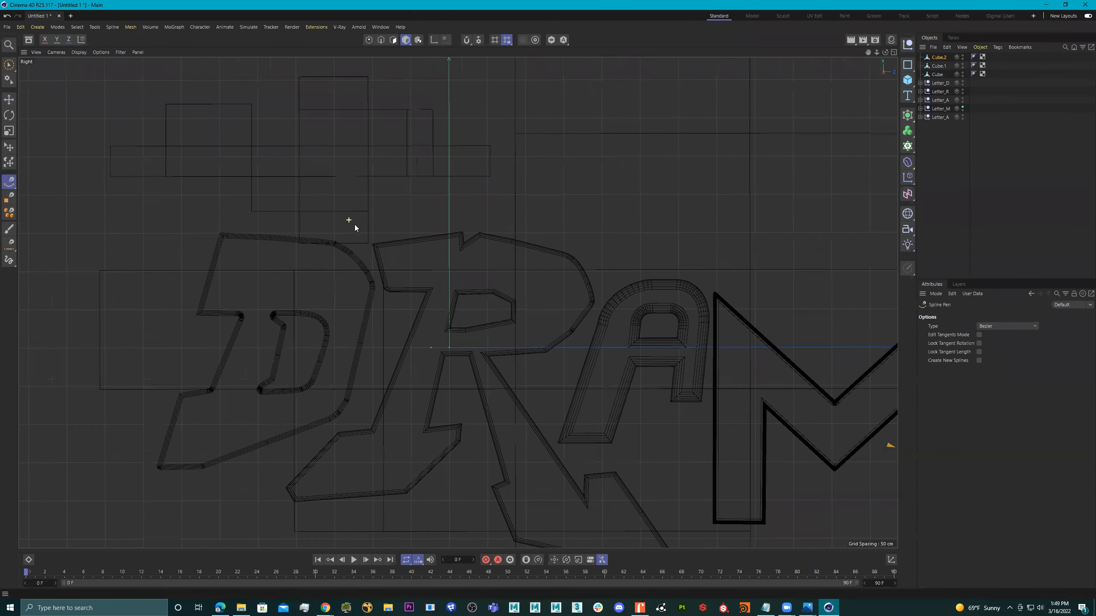
pyautogui.click(357, 238)
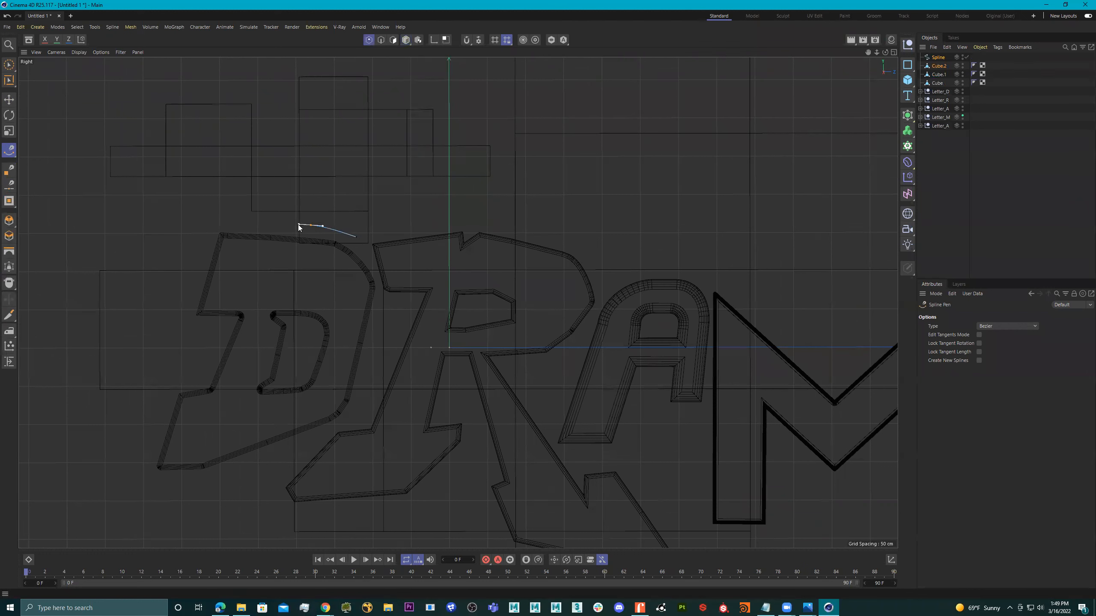
pyautogui.moveTo(259, 219); pyautogui.dragTo(199, 226)
pyautogui.click(185, 301)
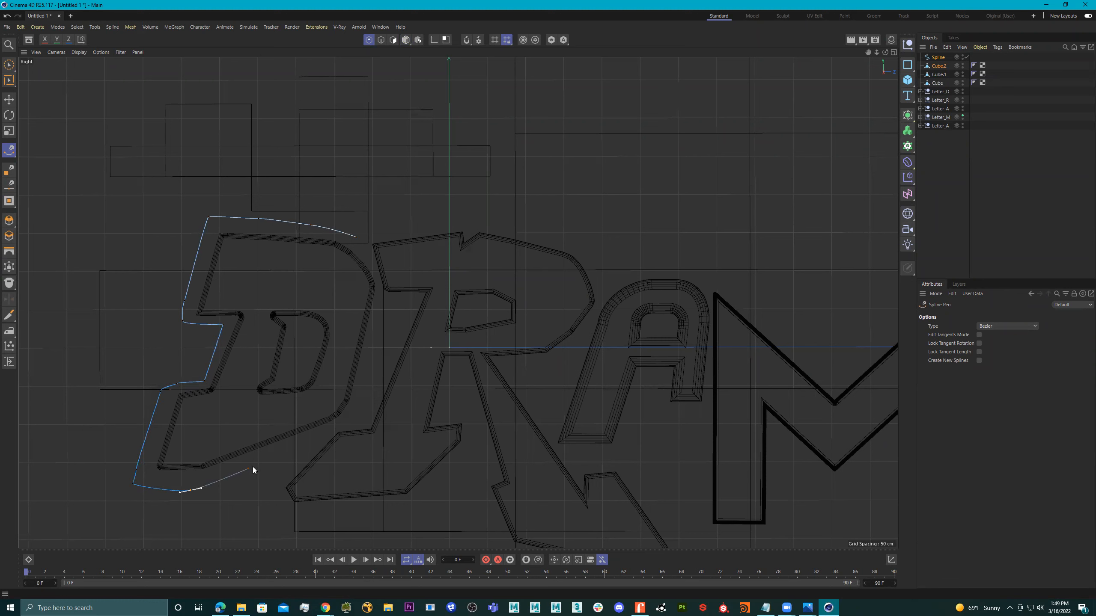
# - Continue the outline spline beneath the D and around the R's foot to the tip of its arrow-shaped leg
pyautogui.click(310, 442)
pyautogui.click(285, 512)
pyautogui.moveTo(478, 489)
pyautogui.mouseDown(button='middle')
pyautogui.moveTo(457, 432)
pyautogui.moveTo(431, 411)
pyautogui.mouseUp(button='middle')
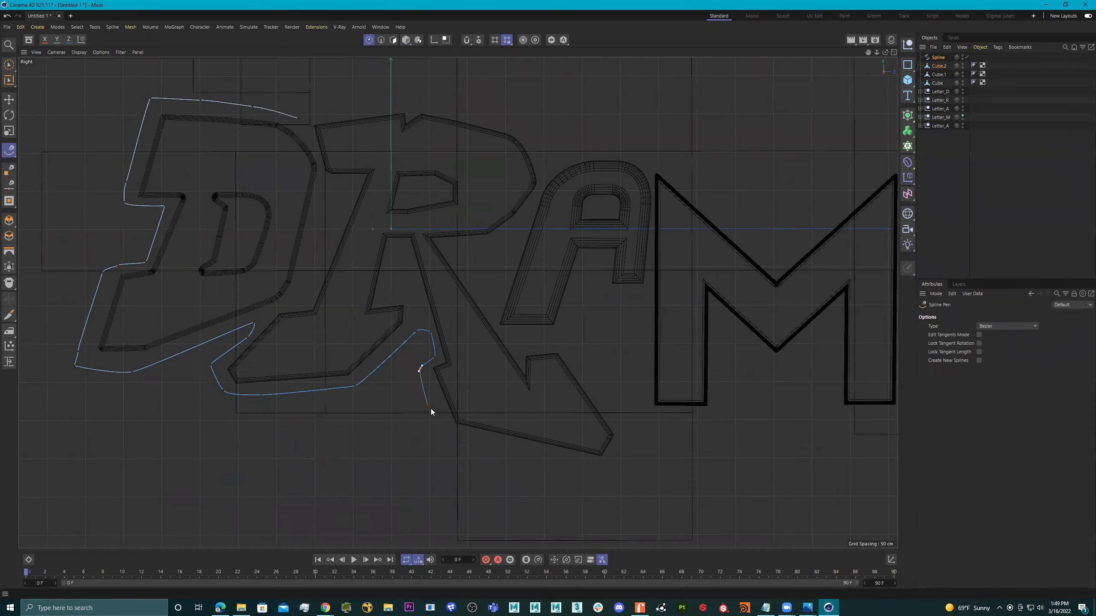
pyautogui.click(466, 443)
pyautogui.click(631, 439)
# - Continue the outline spline beneath the small A and around the M's two legs
pyautogui.click(667, 421)
pyautogui.moveTo(730, 423); pyautogui.dragTo(737, 417)
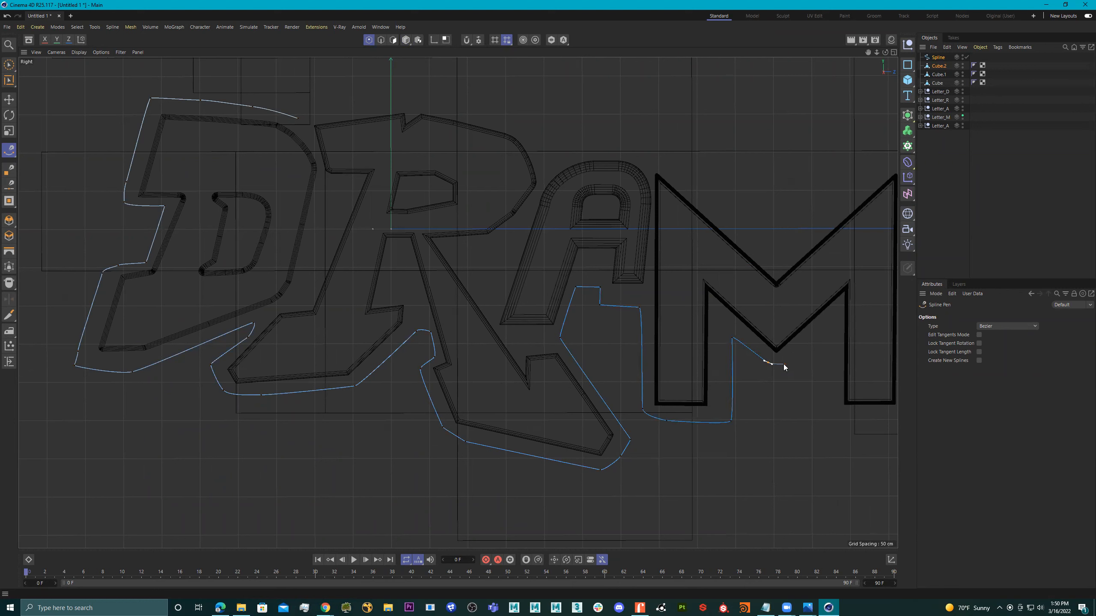
pyautogui.moveTo(832, 409); pyautogui.dragTo(625, 362, button='middle')
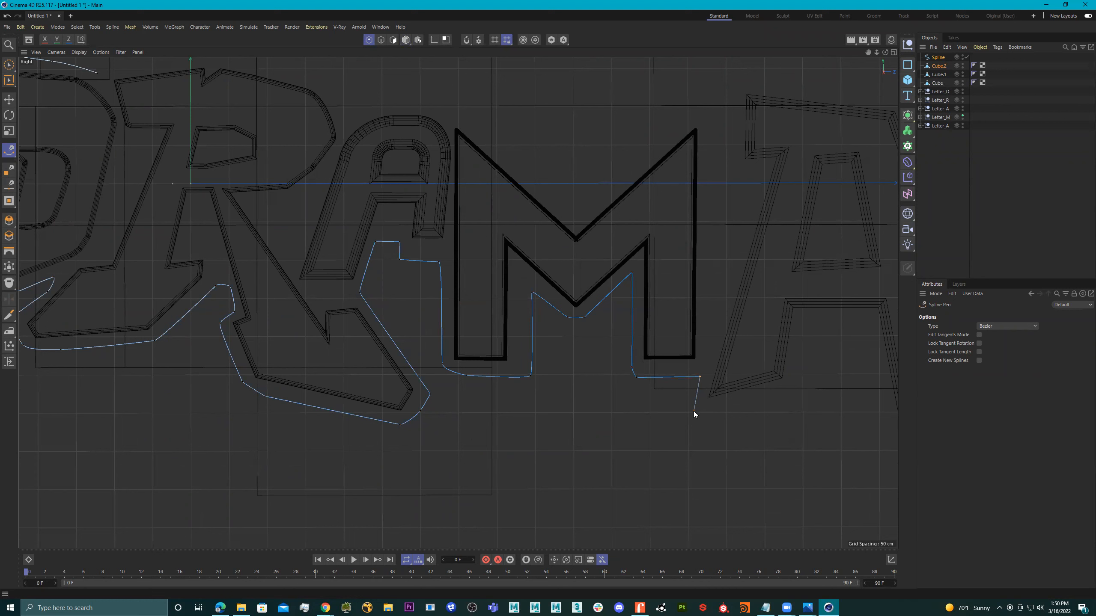
# - Trace the outline spline around the last A's short foot, its inner gap and its long foot
pyautogui.click(718, 416)
pyautogui.click(812, 323)
pyautogui.keyDown('alt'); pyautogui.moveTo(777, 341); pyautogui.dragTo(633, 218, button='middle'); pyautogui.keyUp('alt')
pyautogui.click(763, 298)
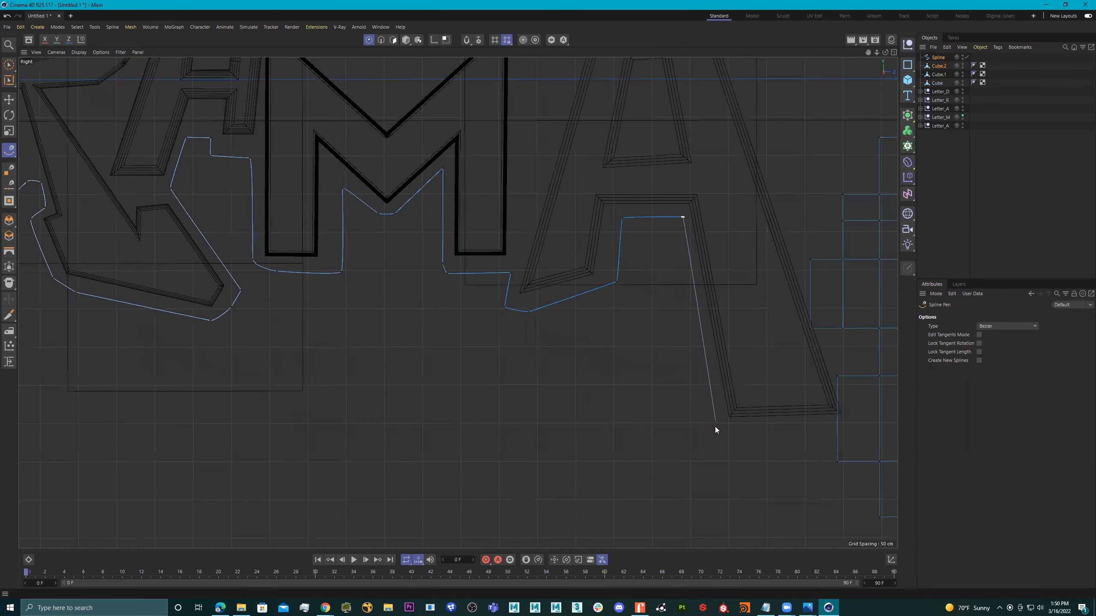
pyautogui.click(798, 433)
pyautogui.click(867, 422)
# - Complete the outline spline up the last A's outer side and over the tops of the M, small A and R to the D
pyautogui.scroll(-5, 856, 361)
pyautogui.click(800, 281)
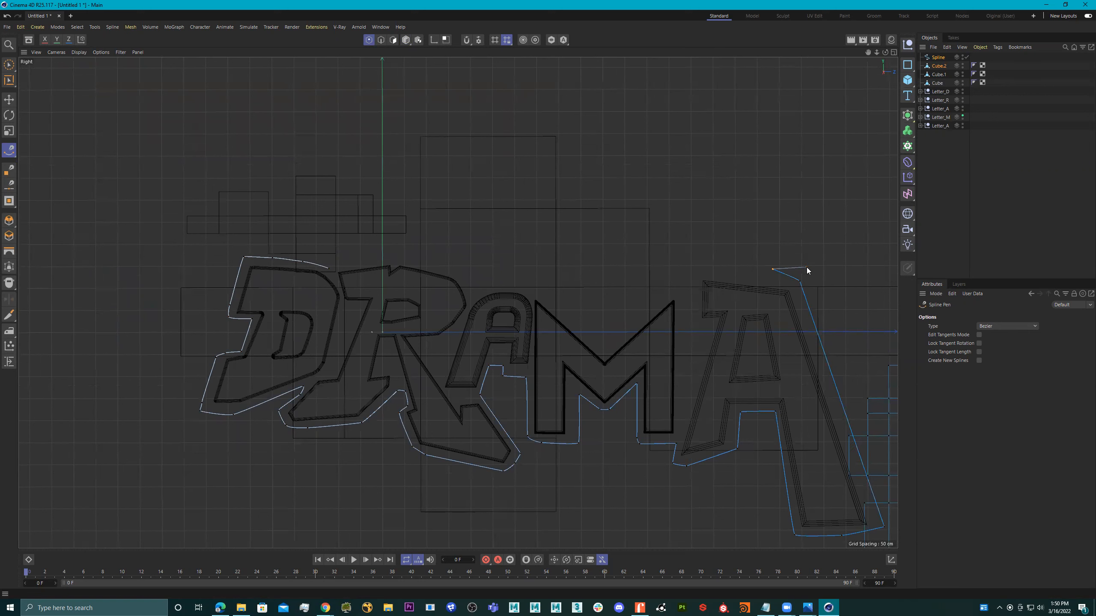
pyautogui.click(697, 262)
pyautogui.click(605, 344)
pyautogui.moveTo(542, 285); pyautogui.dragTo(514, 284)
pyautogui.click(473, 289)
pyautogui.moveTo(403, 256); pyautogui.dragTo(382, 258)
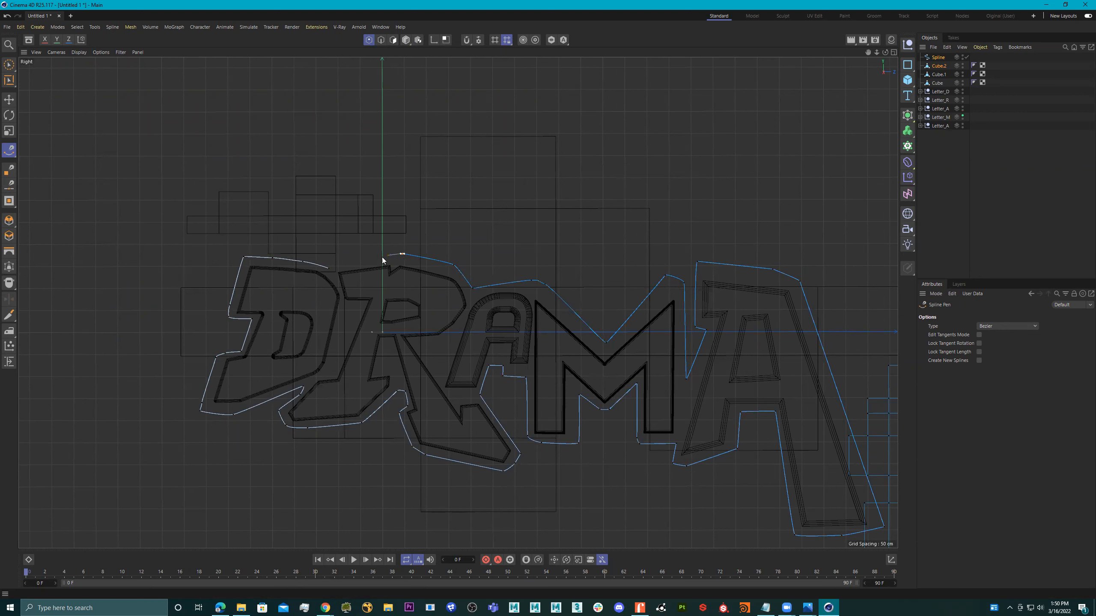
pyautogui.click(333, 258)
# - In the perspective view, create a circle spline and sweep it along the word's outline spline with a Sweep object
pyautogui.middleClick(483, 280)
pyautogui.middleClick(295, 193)
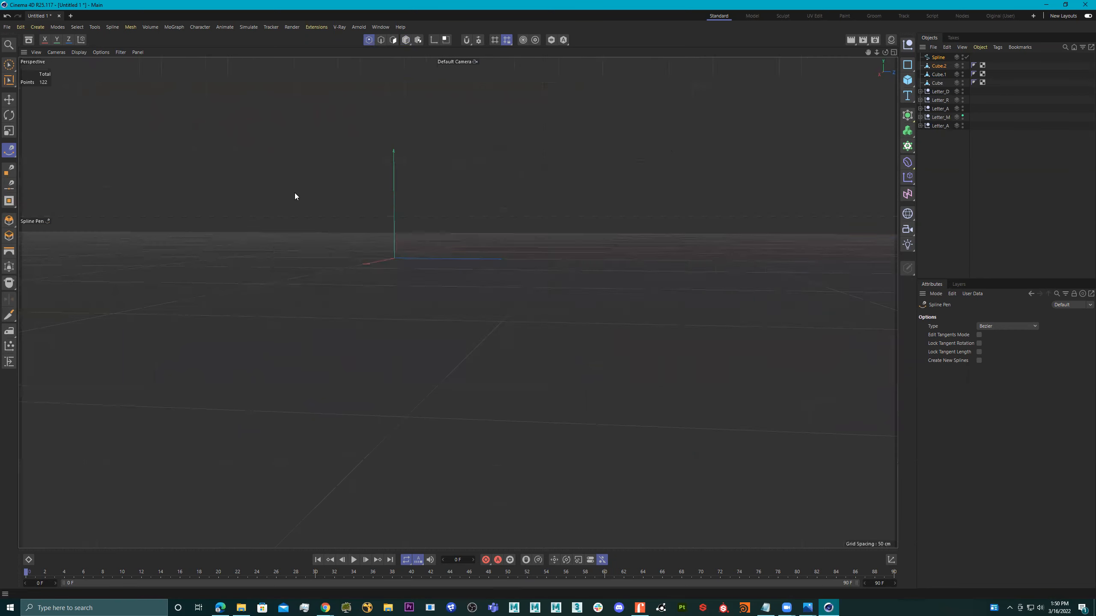
pyautogui.keyDown('alt'); pyautogui.moveTo(478, 248); pyautogui.dragTo(503, 265); pyautogui.keyUp('alt')
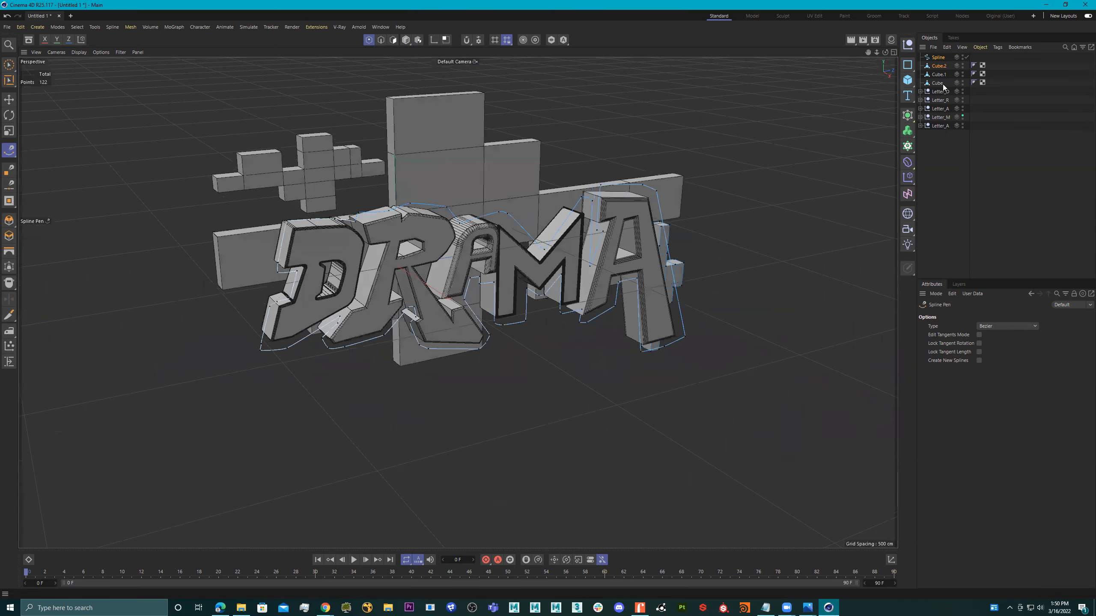
pyautogui.click(911, 65)
pyautogui.click(979, 80)
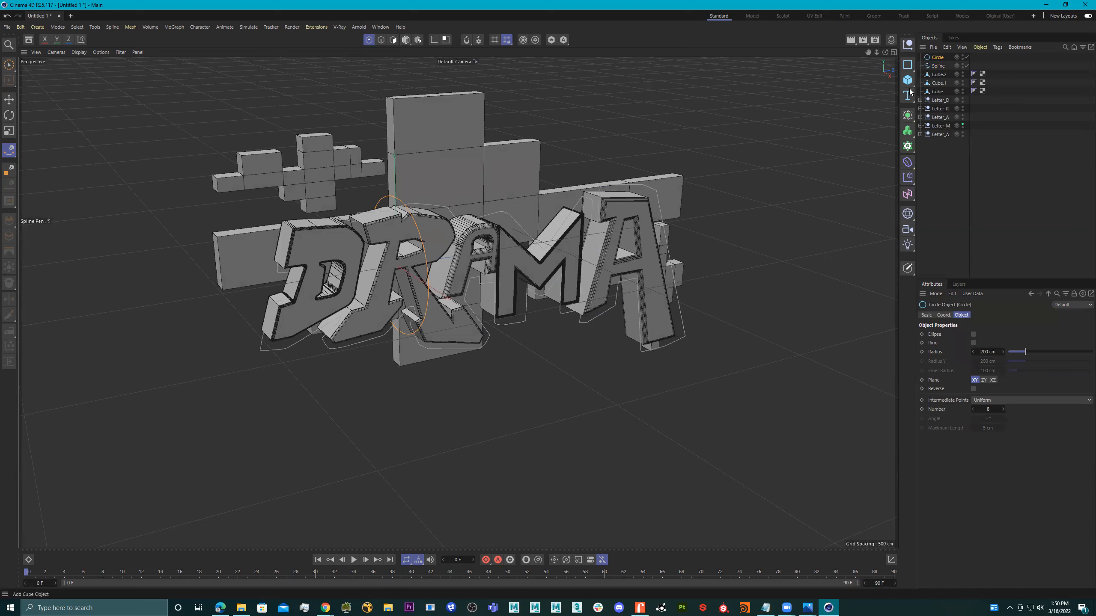
pyautogui.click(909, 122)
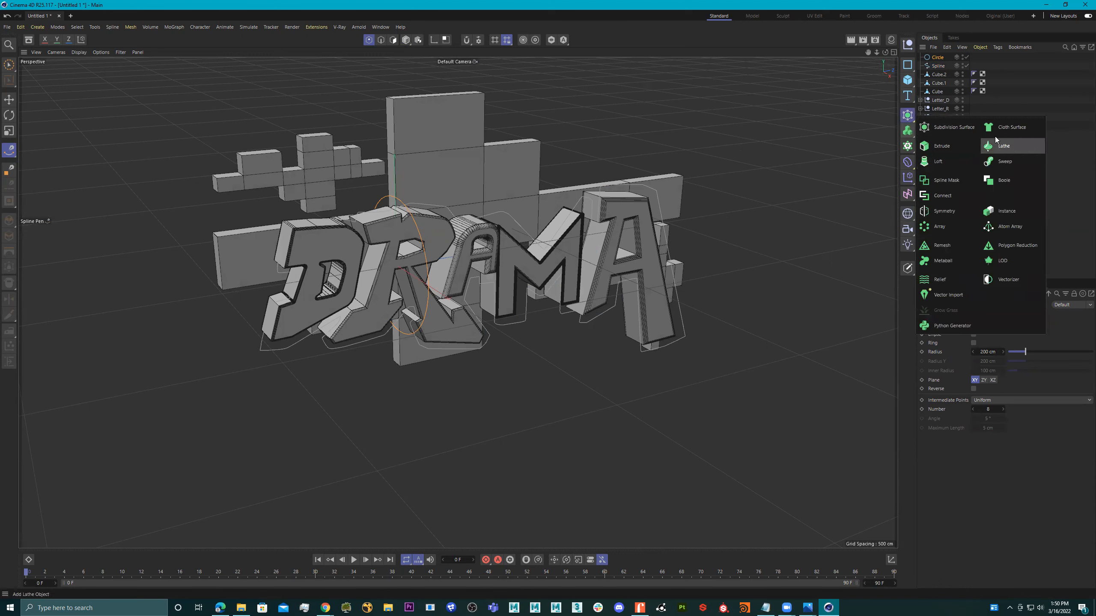
pyautogui.click(993, 161)
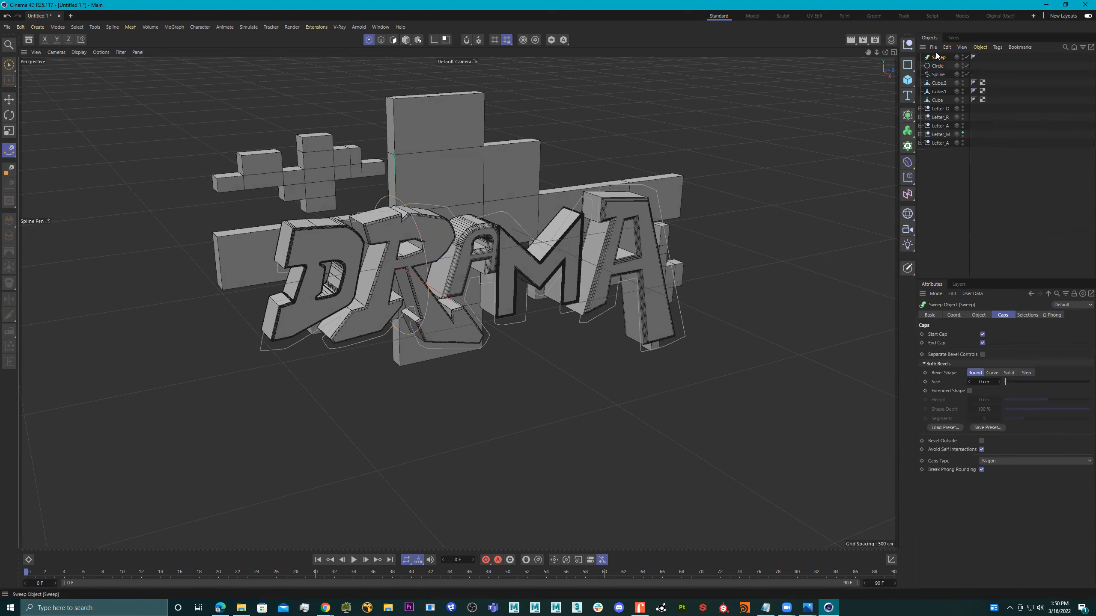
pyautogui.moveTo(940, 74); pyautogui.dragTo(937, 60)
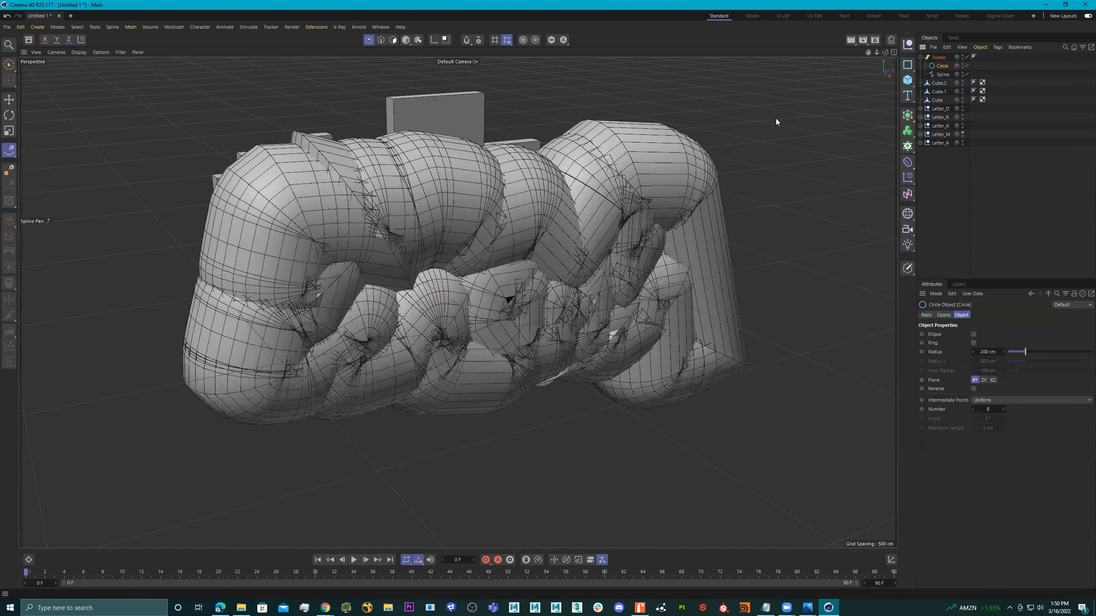
# - Set the sweep's circle profile radius to 3 cm and check the resulting tube around the letters
pyautogui.moveTo(1026, 351); pyautogui.dragTo(1008, 357)
pyautogui.moveTo(602, 269)
pyautogui.keyDown('alt'); pyautogui.mouseDown()
pyautogui.moveTo(553, 246)
pyautogui.moveTo(599, 270)
pyautogui.mouseUp(); pyautogui.keyUp('alt')
pyautogui.keyDown('alt'); pyautogui.moveTo(396, 236); pyautogui.dragTo(594, 240, button='right'); pyautogui.keyUp('alt')
pyautogui.keyDown('alt'); pyautogui.moveTo(593, 240); pyautogui.dragTo(370, 185); pyautogui.keyUp('alt')
pyautogui.keyDown('alt'); pyautogui.moveTo(370, 186); pyautogui.dragTo(430, 192, button='right'); pyautogui.keyUp('alt')
pyautogui.keyDown('alt'); pyautogui.moveTo(430, 191); pyautogui.dragTo(302, 173); pyautogui.keyUp('alt')
pyautogui.keyDown('alt'); pyautogui.moveTo(294, 174); pyautogui.dragTo(366, 178, button='right'); pyautogui.keyUp('alt')
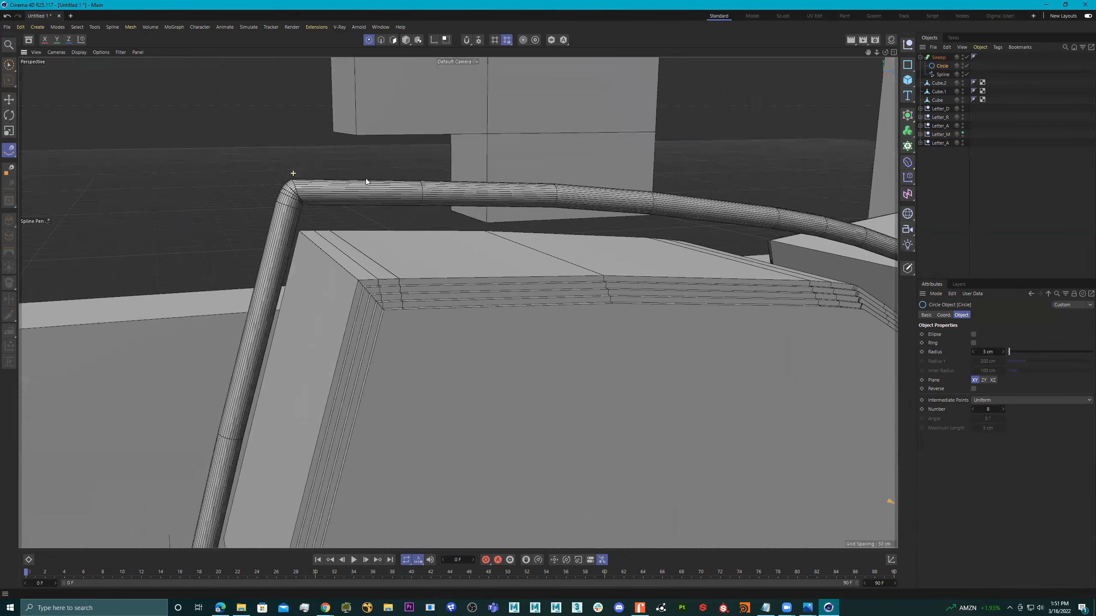
pyautogui.keyDown('alt'); pyautogui.moveTo(430, 183); pyautogui.dragTo(403, 187, button='right'); pyautogui.keyUp('alt')
pyautogui.keyDown('alt'); pyautogui.moveTo(426, 188); pyautogui.dragTo(549, 224); pyautogui.keyUp('alt')
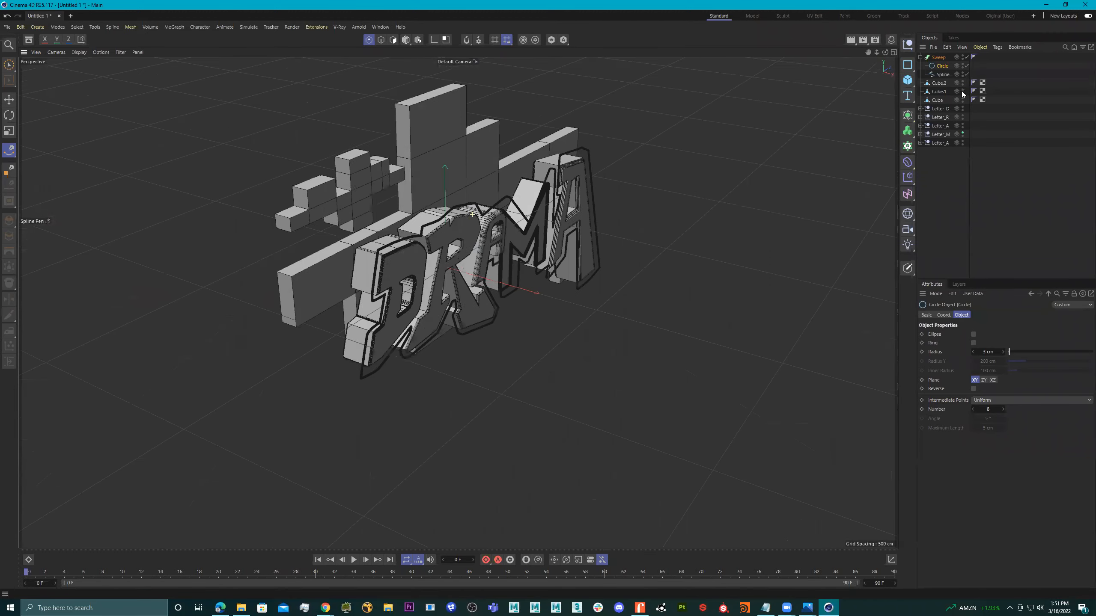
# - Shift the swept outline along X around the letters' sides and duplicate it as a second parallel outline
pyautogui.click(939, 58)
pyautogui.press('e')
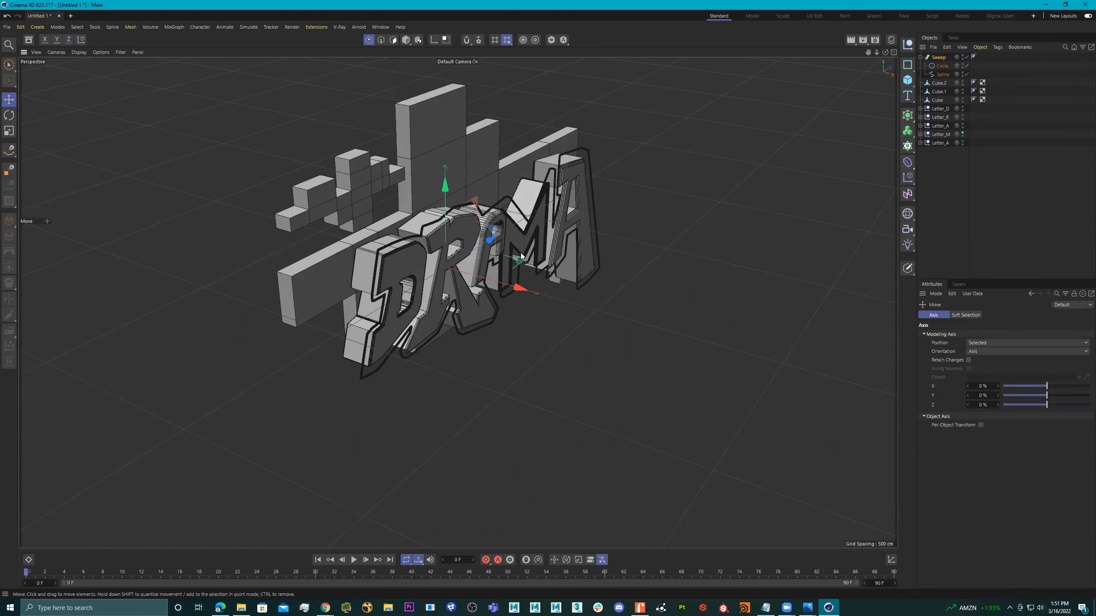
pyautogui.moveTo(524, 290); pyautogui.dragTo(482, 269)
pyautogui.keyDown('alt'); pyautogui.moveTo(424, 220); pyautogui.dragTo(493, 209, button='right'); pyautogui.keyUp('alt')
pyautogui.keyDown('alt'); pyautogui.moveTo(495, 212); pyautogui.dragTo(464, 236); pyautogui.keyUp('alt')
pyautogui.press('t')
pyautogui.moveTo(371, 150); pyautogui.dragTo(538, 253)
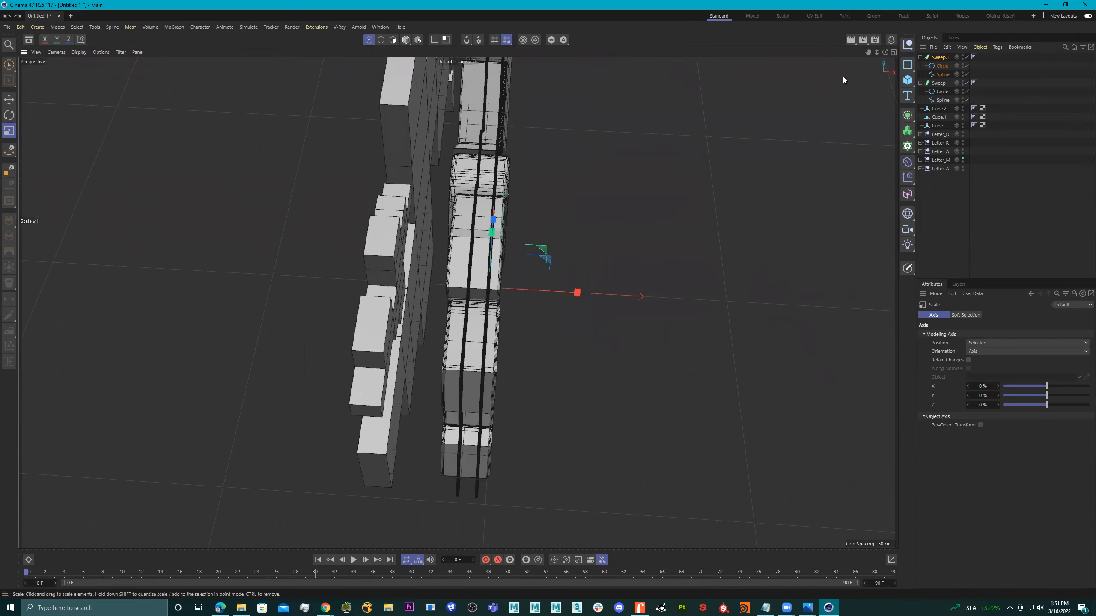
# - Add a cylinder in front of the letters and set its orientation to -X
pyautogui.click(908, 79)
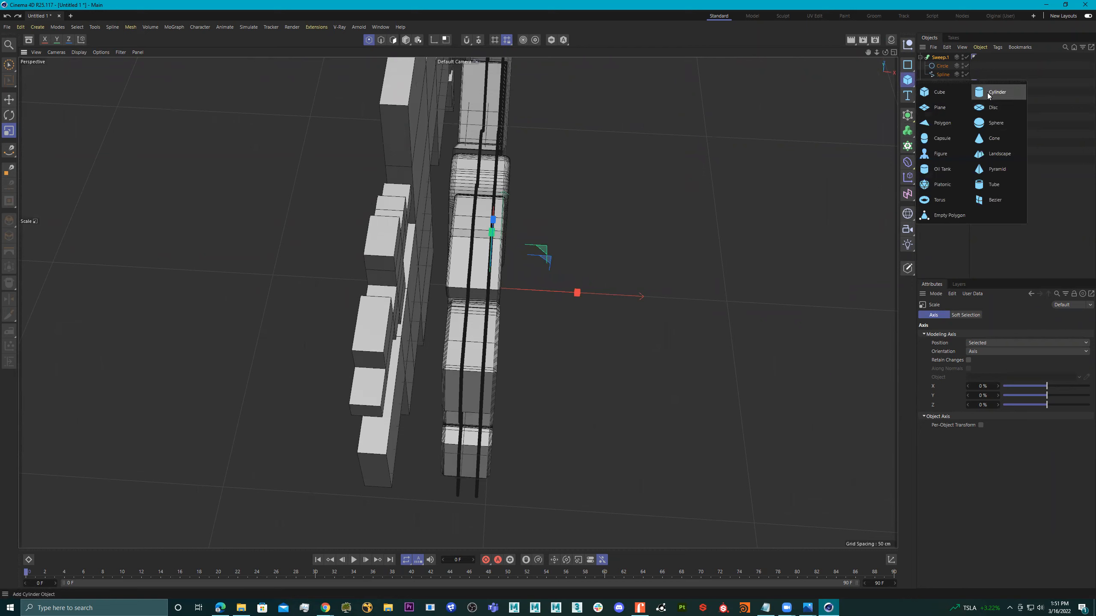
pyautogui.click(988, 93)
pyautogui.keyDown('alt'); pyautogui.moveTo(562, 208); pyautogui.dragTo(717, 362); pyautogui.keyUp('alt')
pyautogui.press('e')
pyautogui.middleClick(686, 247)
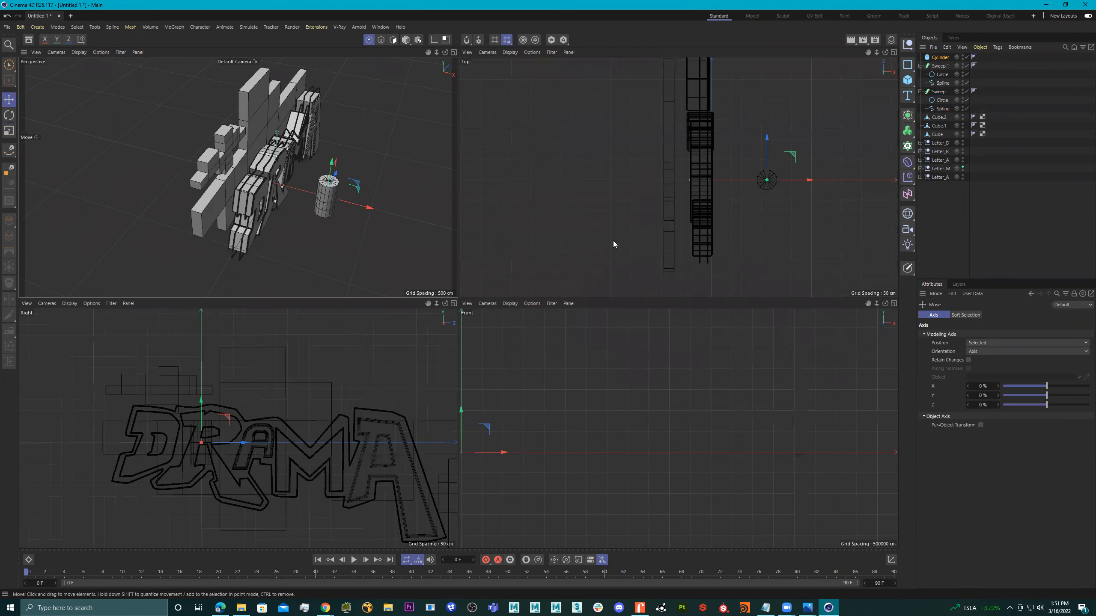
pyautogui.press('F1')
pyautogui.keyDown('alt'); pyautogui.moveTo(614, 244); pyautogui.dragTo(593, 271); pyautogui.keyUp('alt')
pyautogui.press('r')
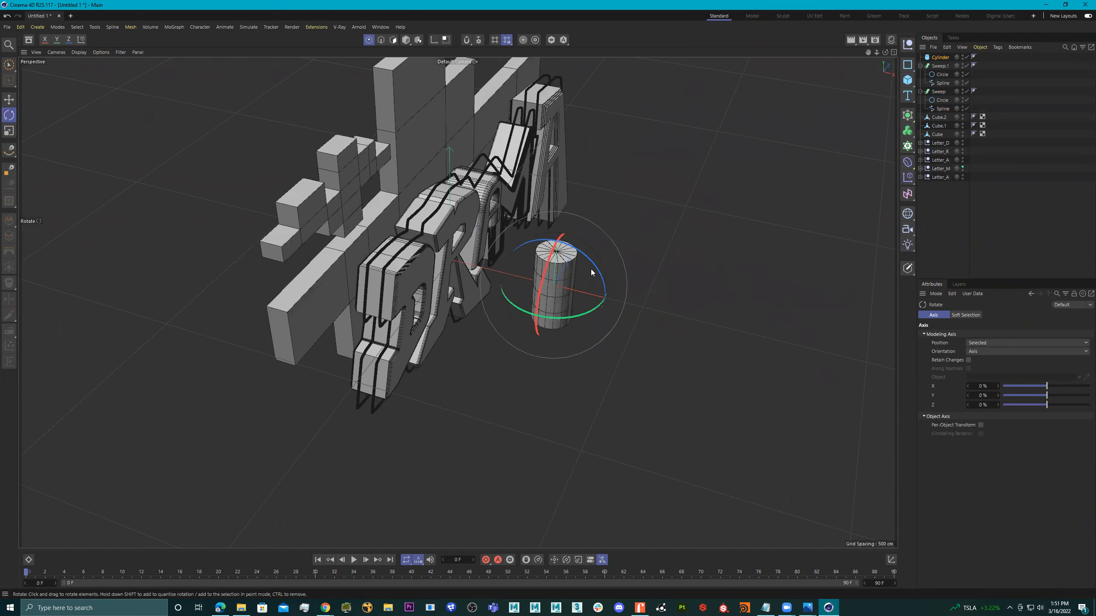
pyautogui.click(940, 57)
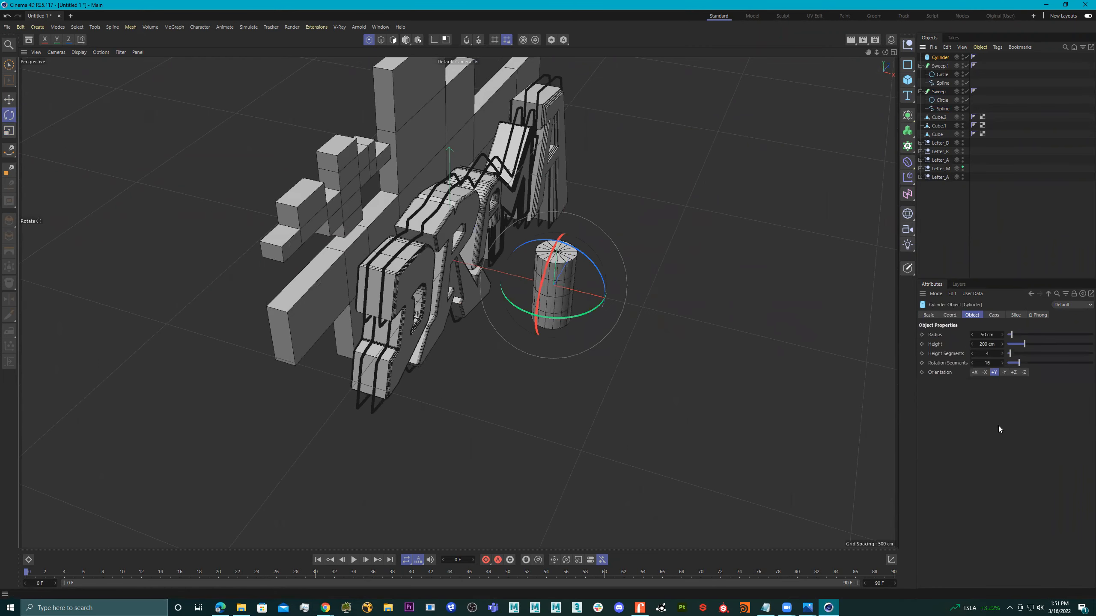
pyautogui.click(985, 372)
# - Move the cylinder about 242 cm along X, away from the front of the letters
pyautogui.scroll(4, 641, 290)
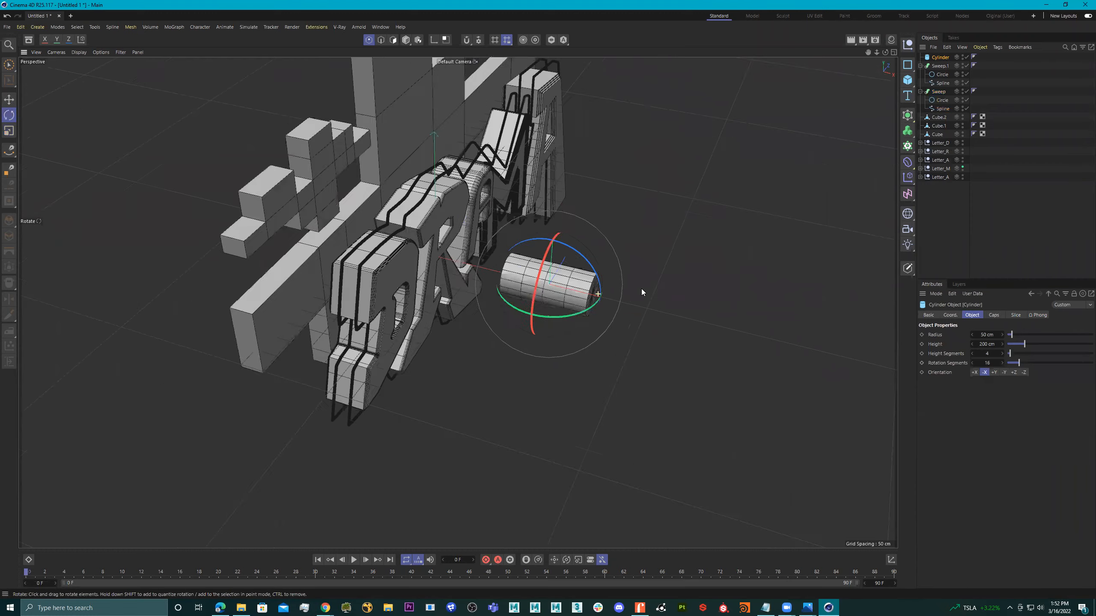
pyautogui.press('e')
pyautogui.moveTo(600, 298); pyautogui.dragTo(767, 334)
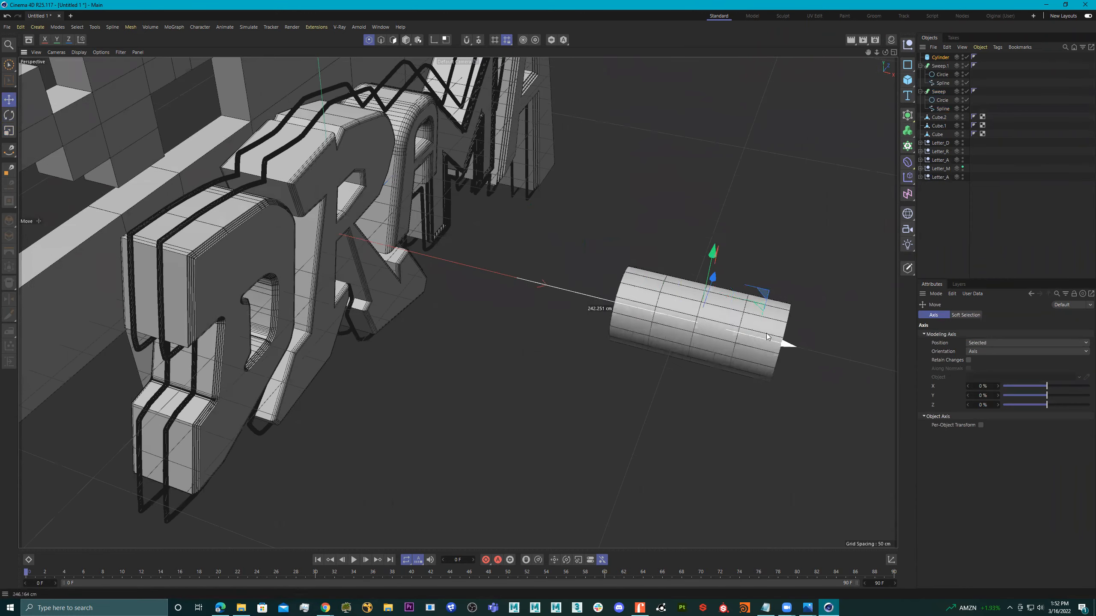
pyautogui.keyDown('alt'); pyautogui.moveTo(756, 328); pyautogui.dragTo(675, 296, button='middle'); pyautogui.keyUp('alt')
pyautogui.keyDown('alt'); pyautogui.moveTo(675, 298); pyautogui.dragTo(736, 283); pyautogui.keyUp('alt')
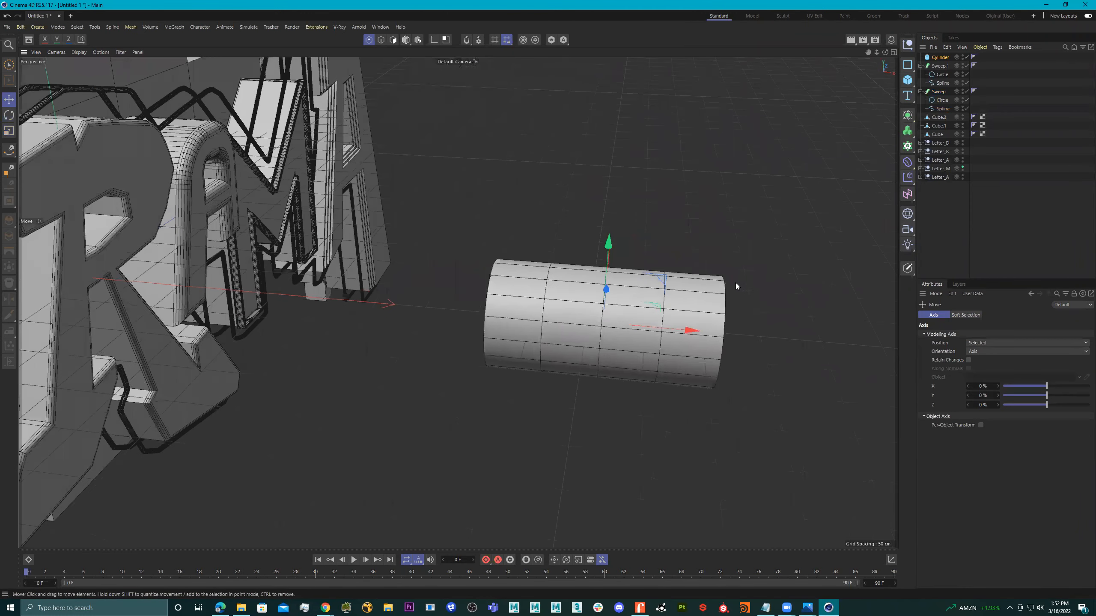
# - Make the cylinder editable and scale up the end ring of points facing the letters into a flare
pyautogui.press('c')
pyautogui.keyDown('alt'); pyautogui.moveTo(671, 302); pyautogui.dragTo(737, 267, button='middle'); pyautogui.keyUp('alt')
pyautogui.click(6, 61)
pyautogui.moveTo(6, 64); pyautogui.dragTo(50, 92)
pyautogui.moveTo(397, 196)
pyautogui.keyDown('alt'); pyautogui.mouseDown()
pyautogui.moveTo(501, 216)
pyautogui.moveTo(428, 216)
pyautogui.moveTo(381, 80)
pyautogui.moveTo(489, 336)
pyautogui.moveTo(518, 369)
pyautogui.mouseUp(); pyautogui.keyUp('alt')
pyautogui.press('r')
pyautogui.press('t')
pyautogui.moveTo(539, 141); pyautogui.dragTo(450, 138)
pyautogui.keyDown('alt'); pyautogui.moveTo(741, 166); pyautogui.dragTo(739, 160, button='middle'); pyautogui.keyUp('alt')
pyautogui.moveTo(708, 205); pyautogui.dragTo(627, 283)
pyautogui.hotkey('ctrl', 'z')
pyautogui.keyDown('alt'); pyautogui.moveTo(651, 252); pyautogui.dragTo(641, 249, button='middle'); pyautogui.keyUp('alt')
pyautogui.keyDown('alt'); pyautogui.moveTo(588, 198); pyautogui.dragTo(599, 155, button='middle'); pyautogui.keyUp('alt')
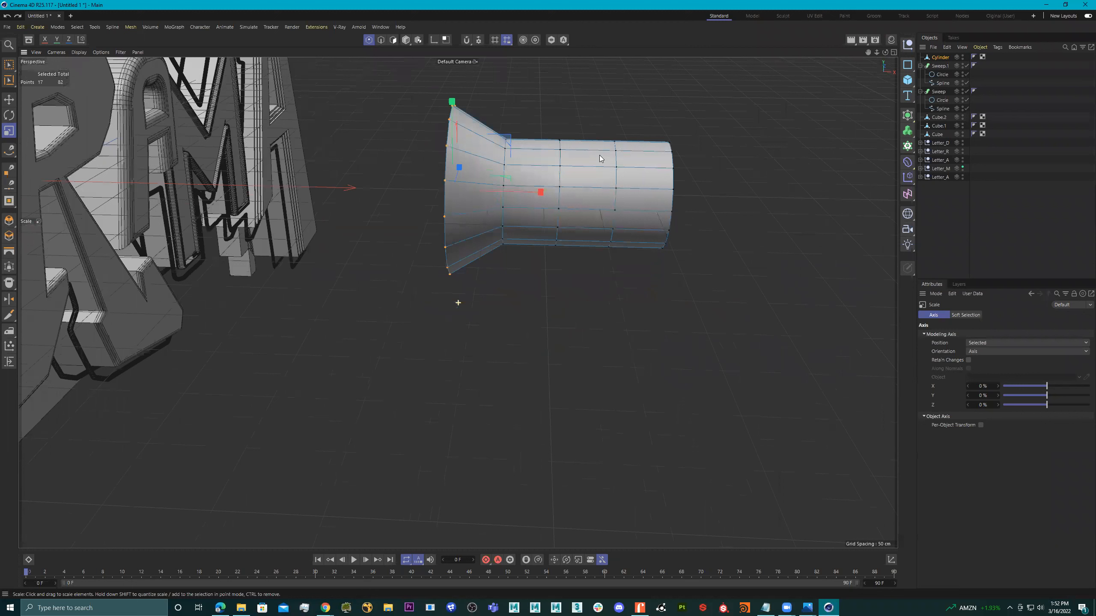
# - Try to scale the cylinder's second ring of points, just behind the flared end
pyautogui.click(8, 66)
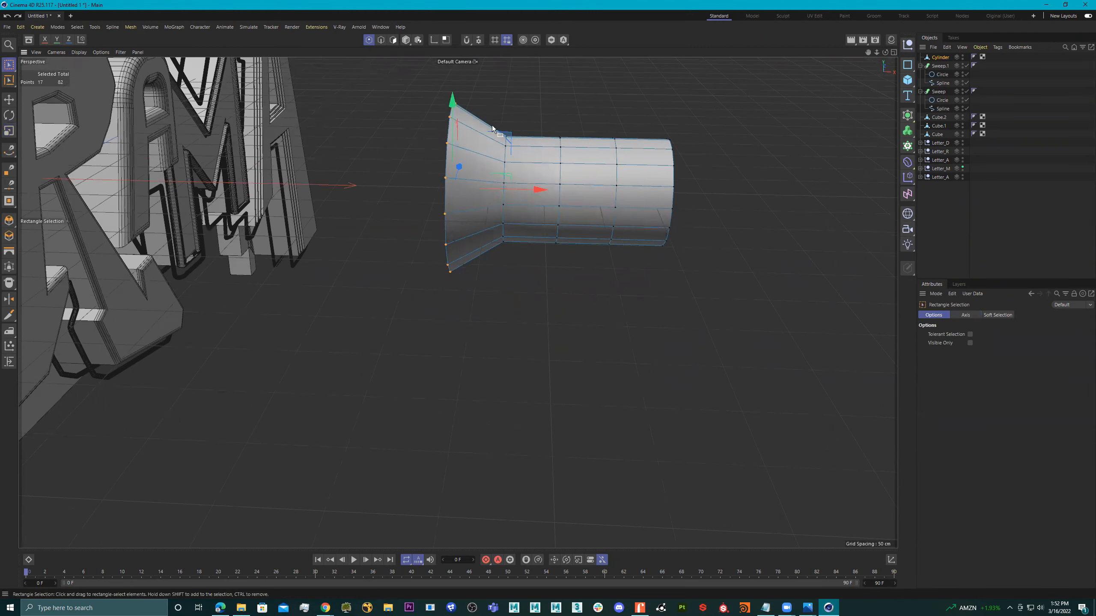
pyautogui.moveTo(539, 98); pyautogui.dragTo(474, 303)
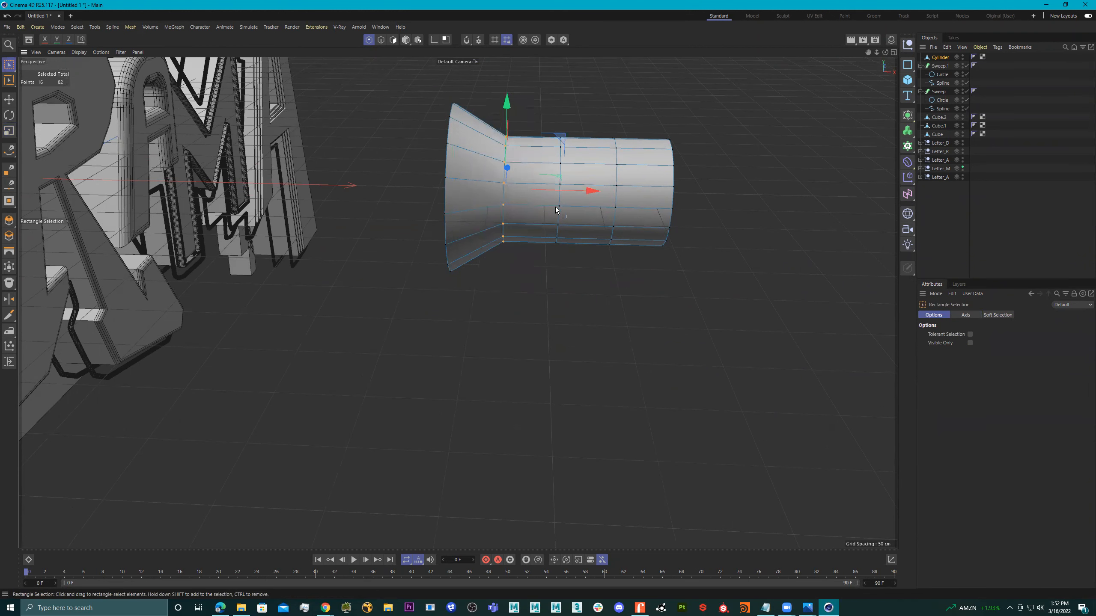
pyautogui.press('t')
pyautogui.moveTo(673, 146); pyautogui.dragTo(564, 195)
pyautogui.hotkey('ctrl', 'z')
pyautogui.keyDown('alt'); pyautogui.moveTo(606, 180); pyautogui.dragTo(552, 161, button='middle'); pyautogui.keyUp('alt')
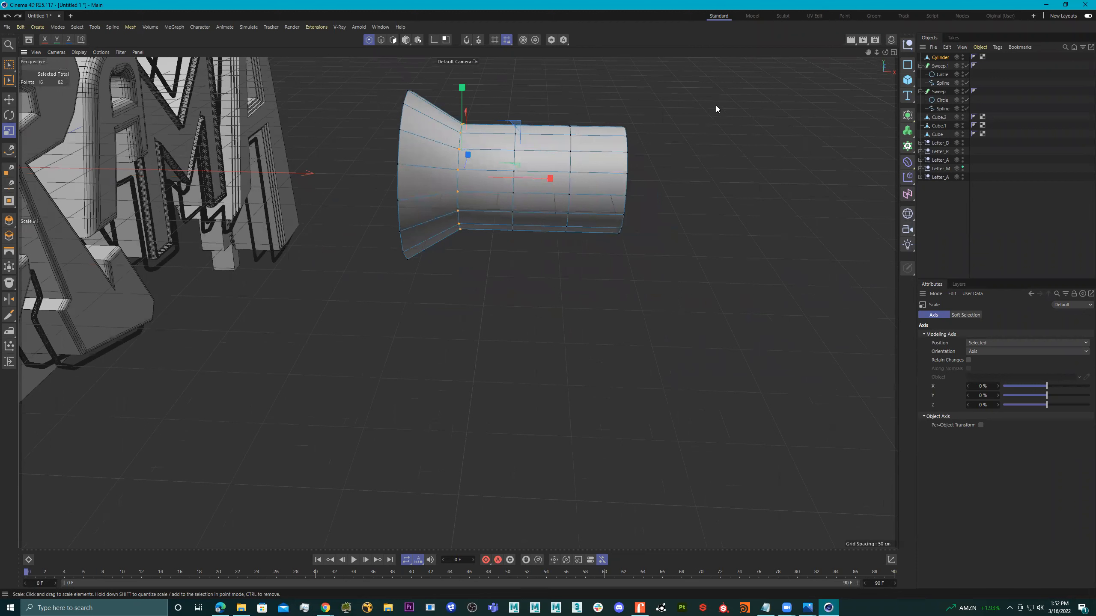
# - Scale down the two rings of points at the cylinder's far end to form a narrow neck
pyautogui.click(8, 65)
pyautogui.moveTo(715, 82); pyautogui.dragTo(527, 295)
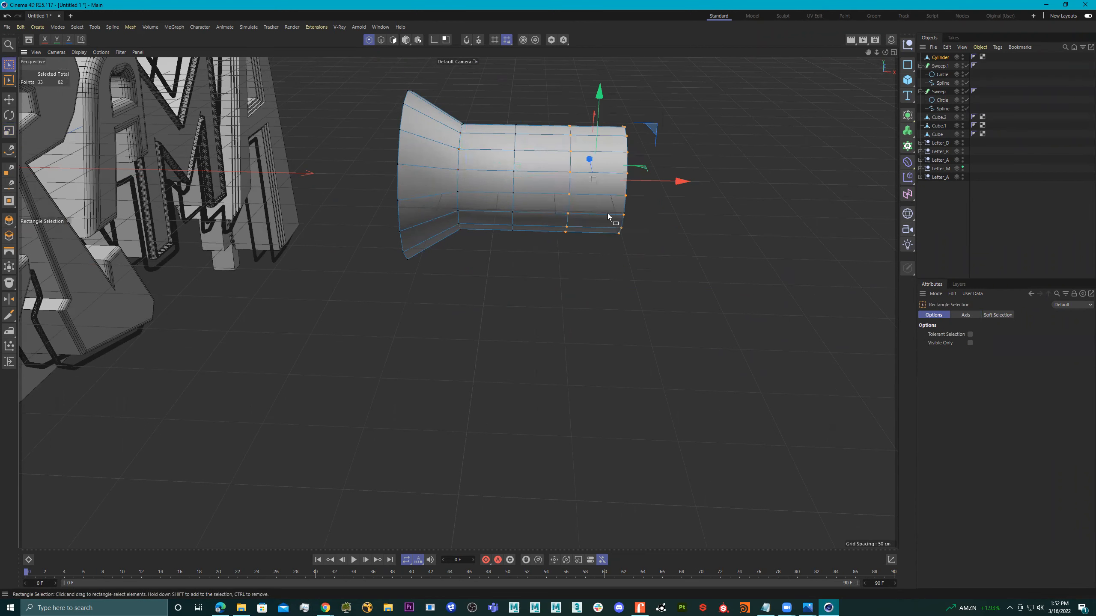
pyautogui.press('t')
pyautogui.moveTo(740, 156); pyautogui.dragTo(612, 198)
pyautogui.keyDown('alt'); pyautogui.moveTo(612, 198); pyautogui.dragTo(545, 154, button='middle'); pyautogui.keyUp('alt')
# - Pull the narrow end ring of points outward along X in two moves, the second about 405 cm, to form a long handle
pyautogui.click(9, 65)
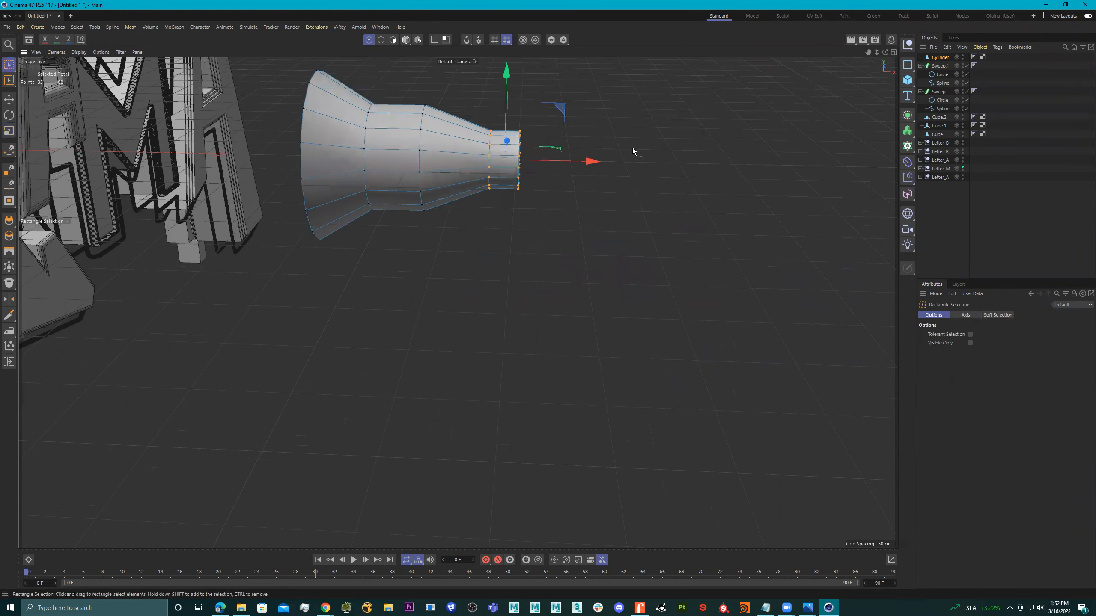
pyautogui.moveTo(688, 102); pyautogui.dragTo(506, 231)
pyautogui.moveTo(564, 163); pyautogui.dragTo(864, 202)
pyautogui.keyDown('alt'); pyautogui.moveTo(729, 206); pyautogui.dragTo(607, 214, button='right'); pyautogui.keyUp('alt')
pyautogui.keyDown('alt'); pyautogui.moveTo(607, 214); pyautogui.dragTo(604, 189); pyautogui.keyUp('alt')
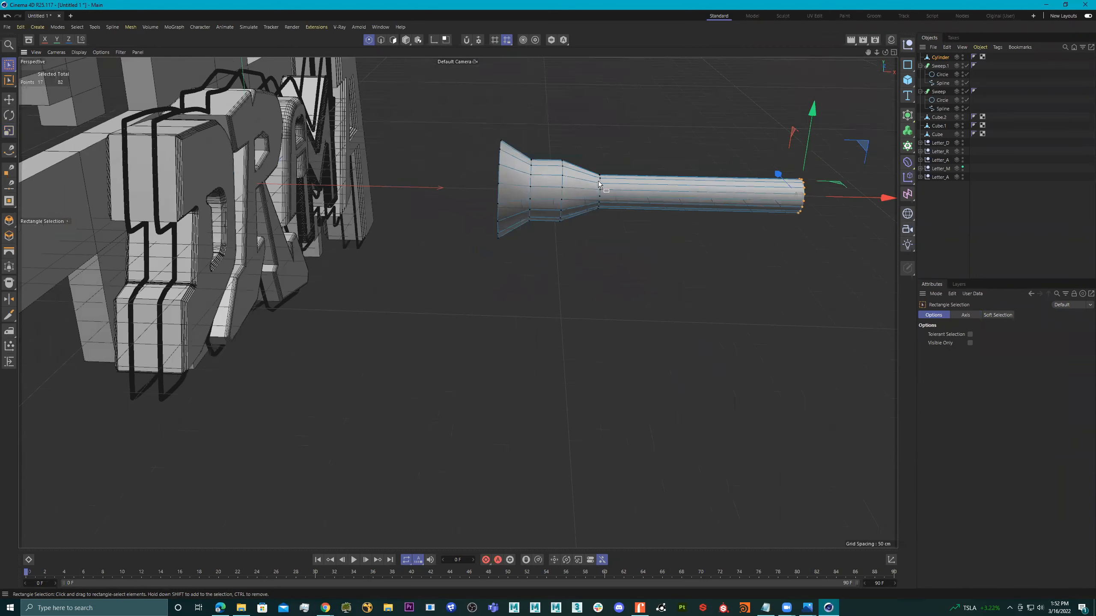
pyautogui.keyDown('alt'); pyautogui.moveTo(862, 205); pyautogui.dragTo(663, 181, button='middle'); pyautogui.keyUp('alt')
pyautogui.moveTo(655, 177); pyautogui.dragTo(906, 190)
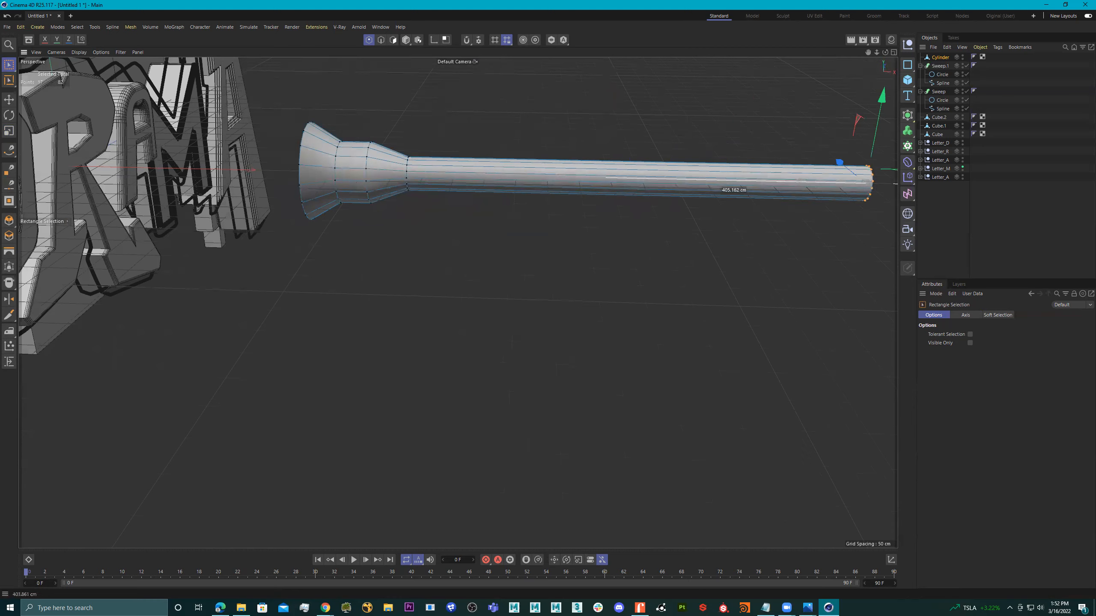
# - Scale up the ring of points just behind the flared end to give the cylinder a wide, thick head
pyautogui.keyDown('alt'); pyautogui.moveTo(212, 131); pyautogui.dragTo(423, 159, button='right'); pyautogui.keyUp('alt')
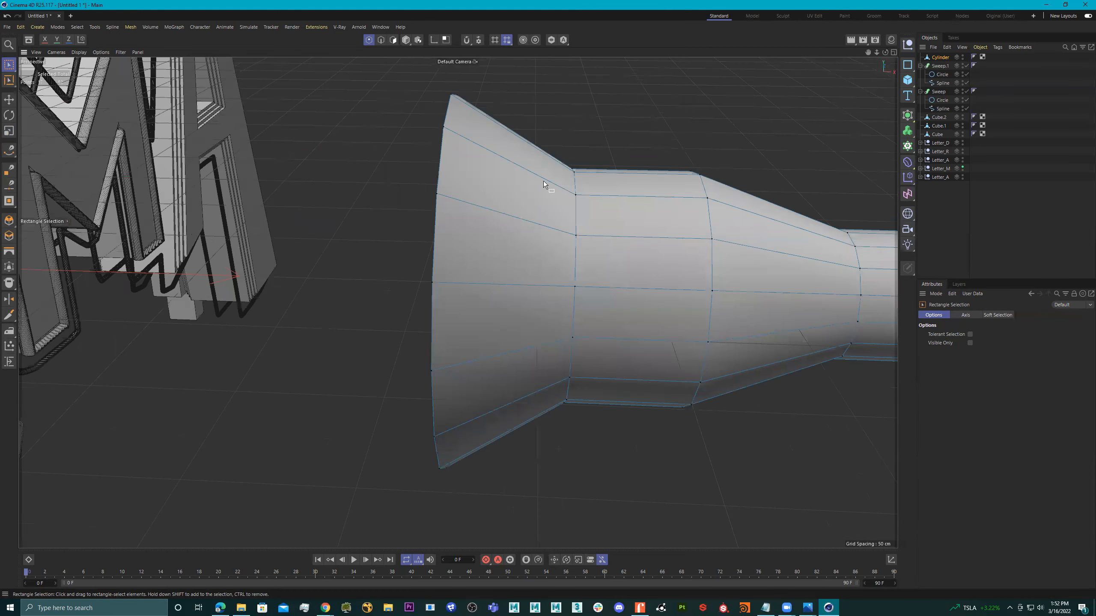
pyautogui.scroll(-3, 542, 181)
pyautogui.keyDown('alt'); pyautogui.moveTo(573, 192); pyautogui.dragTo(559, 176, button='middle'); pyautogui.keyUp('alt')
pyautogui.moveTo(590, 108); pyautogui.dragTo(499, 369)
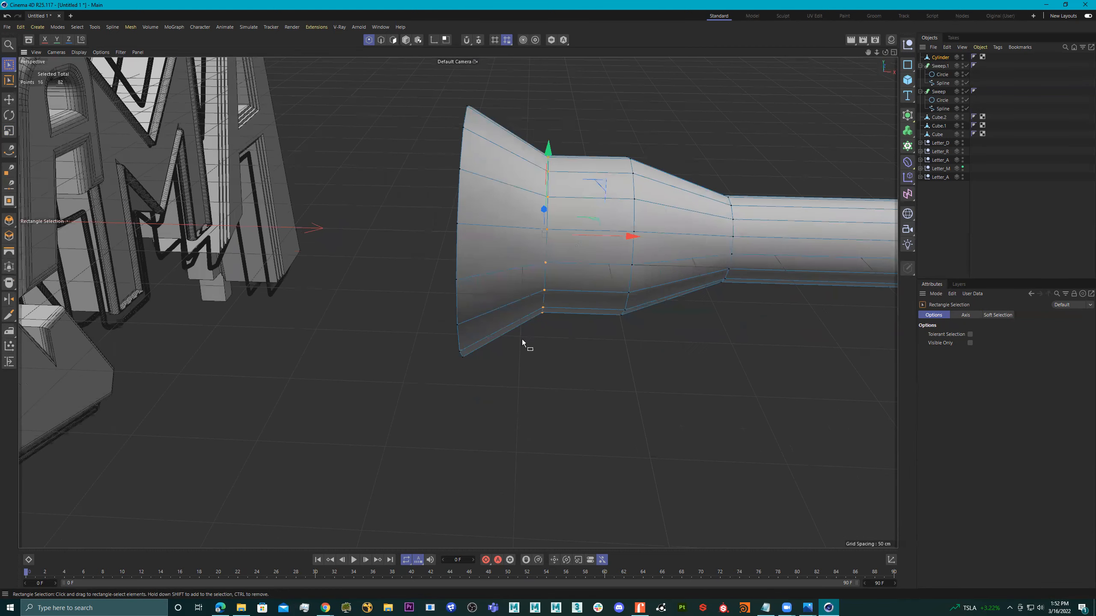
pyautogui.press('r')
pyautogui.press('t')
pyautogui.moveTo(592, 220); pyautogui.dragTo(713, 221)
pyautogui.keyDown('alt'); pyautogui.moveTo(487, 325); pyautogui.dragTo(442, 295, button='middle'); pyautogui.keyUp('alt')
pyautogui.moveTo(636, 82); pyautogui.dragTo(676, 144)
# - Move the ring of points between the head and the handle about 24 cm along X toward the head
pyautogui.click(9, 64)
pyautogui.keyDown('alt'); pyautogui.moveTo(410, 123); pyautogui.dragTo(363, 119, button='middle'); pyautogui.keyUp('alt')
pyautogui.moveTo(591, 89); pyautogui.dragTo(497, 349)
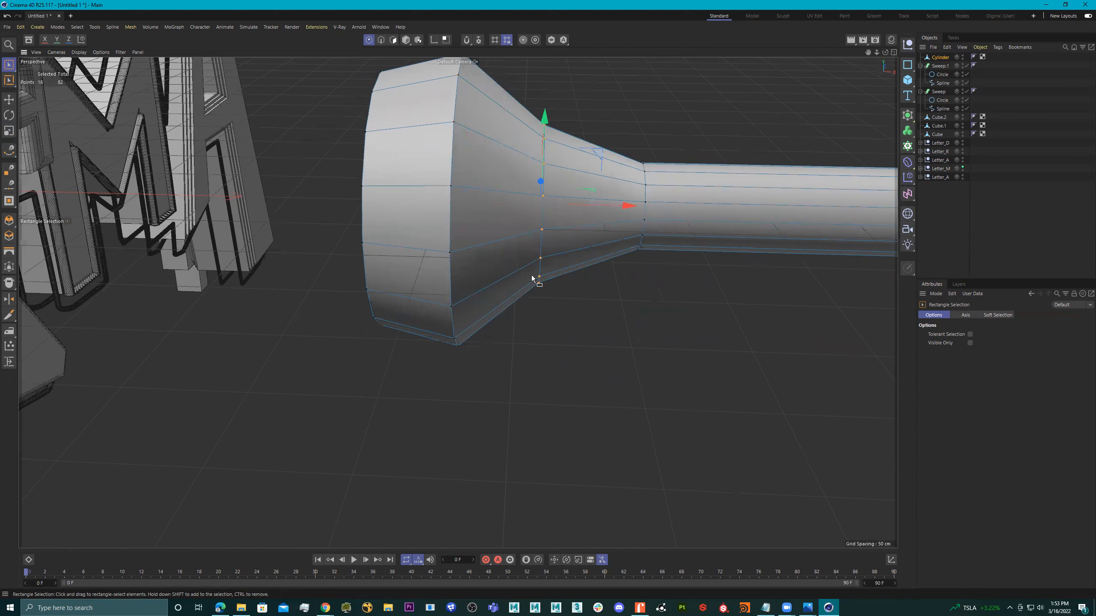
pyautogui.moveTo(614, 201); pyautogui.dragTo(578, 209)
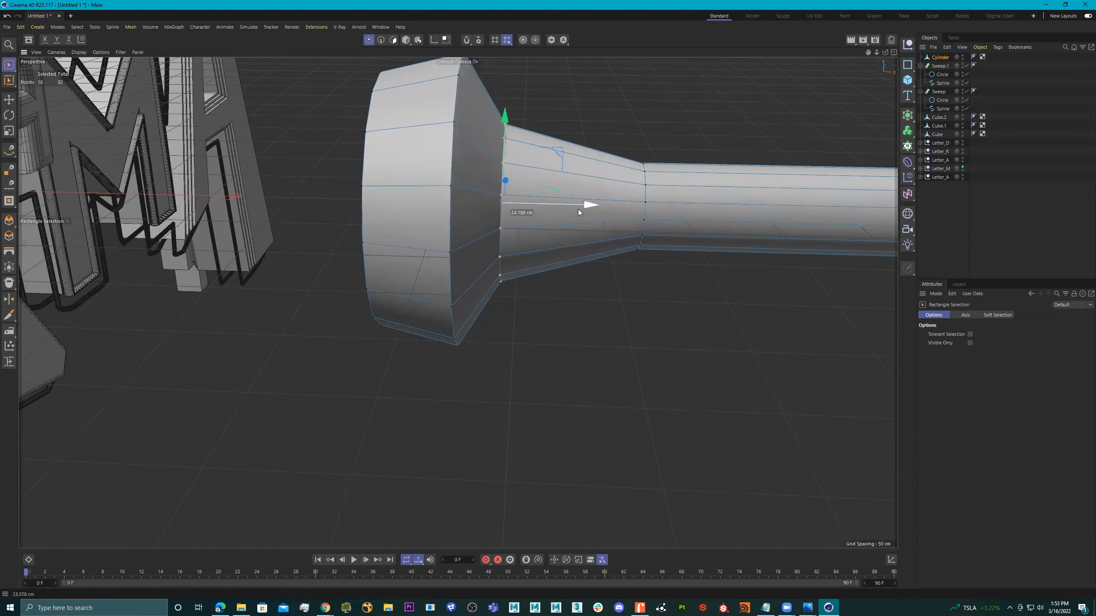
# - Show all four views and frame the long-handled cylinder beside the letters in the Front view
pyautogui.keyDown('alt'); pyautogui.moveTo(507, 202); pyautogui.dragTo(384, 203, button='right'); pyautogui.keyUp('alt')
pyautogui.keyDown('alt'); pyautogui.moveTo(626, 191); pyautogui.dragTo(361, 162, button='middle'); pyautogui.keyUp('alt')
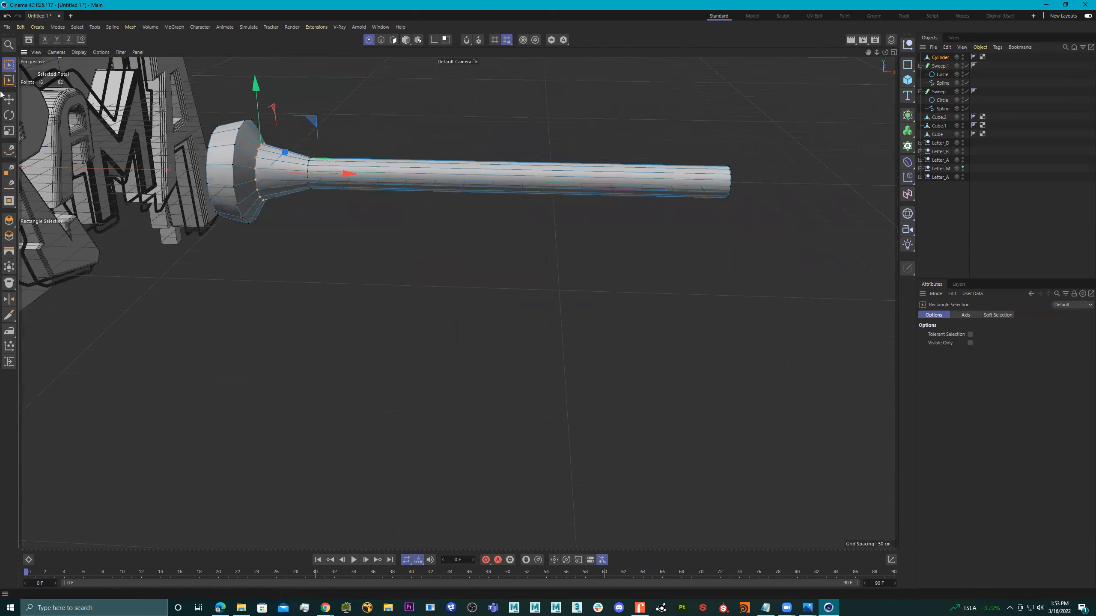
pyautogui.scroll(-3, 393, 154)
pyautogui.middleClick(401, 158)
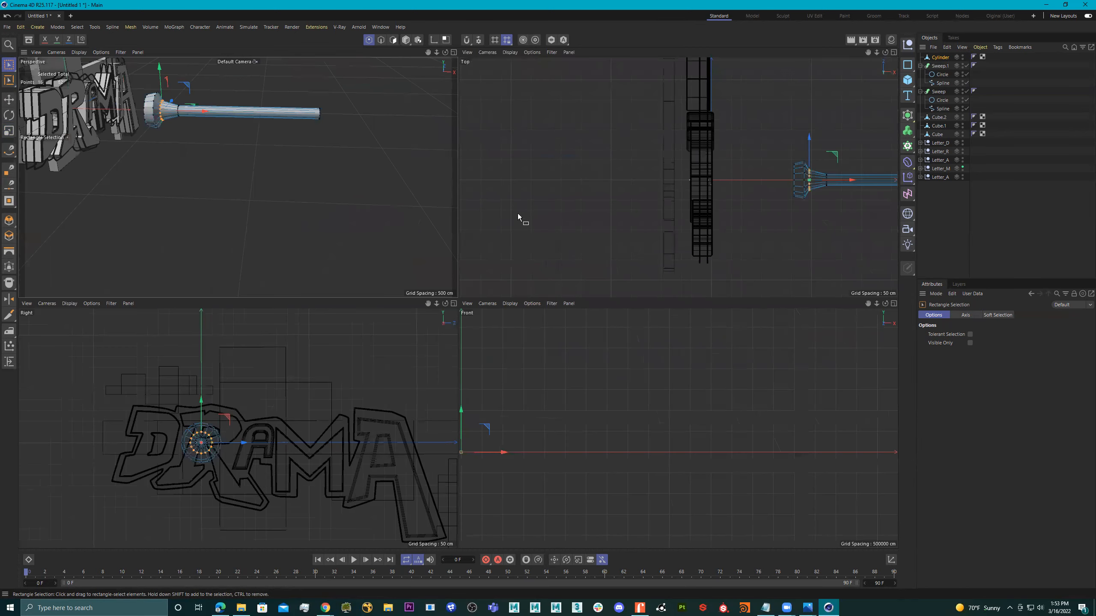
pyautogui.keyDown('alt'); pyautogui.moveTo(629, 445); pyautogui.dragTo(621, 434, button='middle'); pyautogui.keyUp('alt')
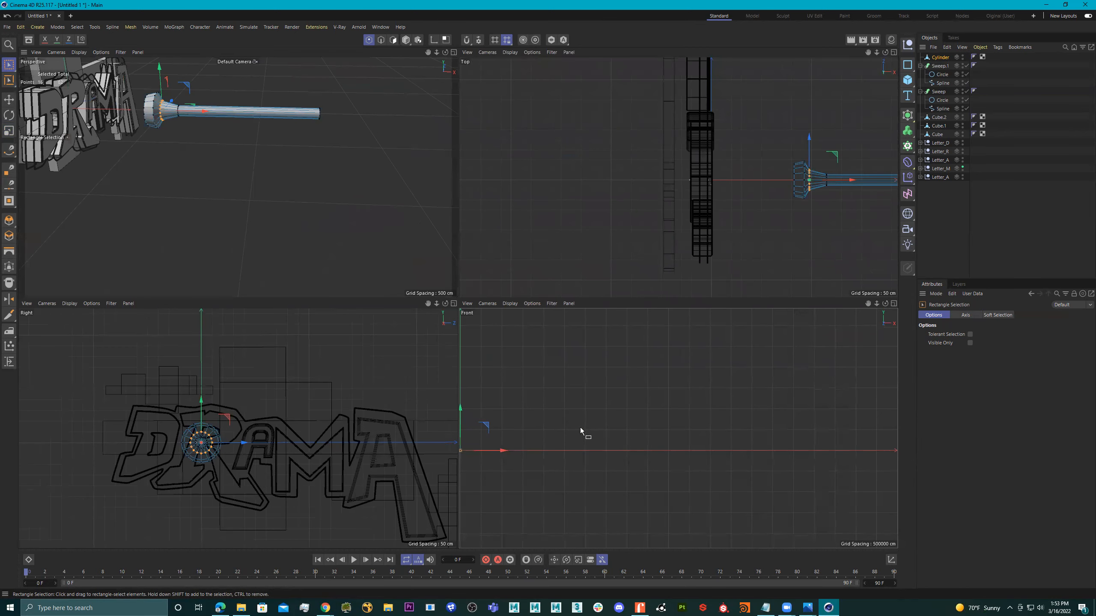
pyautogui.press('s')
pyautogui.keyDown('alt'); pyautogui.moveTo(631, 428); pyautogui.dragTo(603, 433, button='right'); pyautogui.keyUp('alt')
pyautogui.keyDown('alt'); pyautogui.moveTo(594, 434); pyautogui.dragTo(728, 417, button='middle'); pyautogui.keyUp('alt')
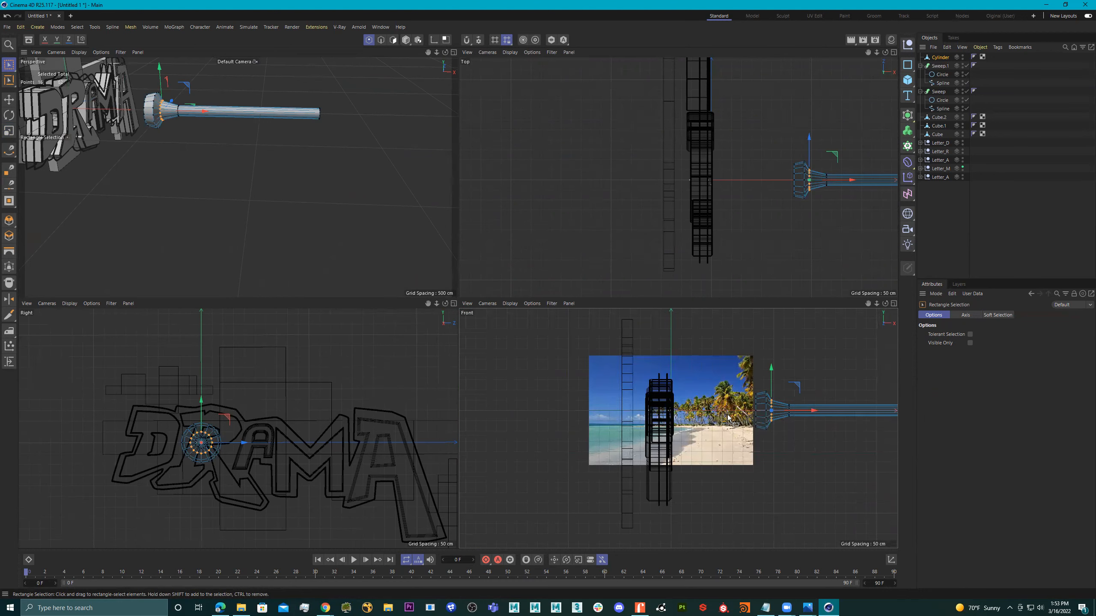
# - In the Front view, switch to whole-object editing and move the long-handled cylinder along X toward the letters
pyautogui.scroll(3, 733, 415)
pyautogui.press('F1')
pyautogui.press('F4')
pyautogui.scroll(-3, 631, 346)
pyautogui.keyDown('alt'); pyautogui.moveTo(616, 351); pyautogui.dragTo(455, 363, button='middle'); pyautogui.keyUp('alt')
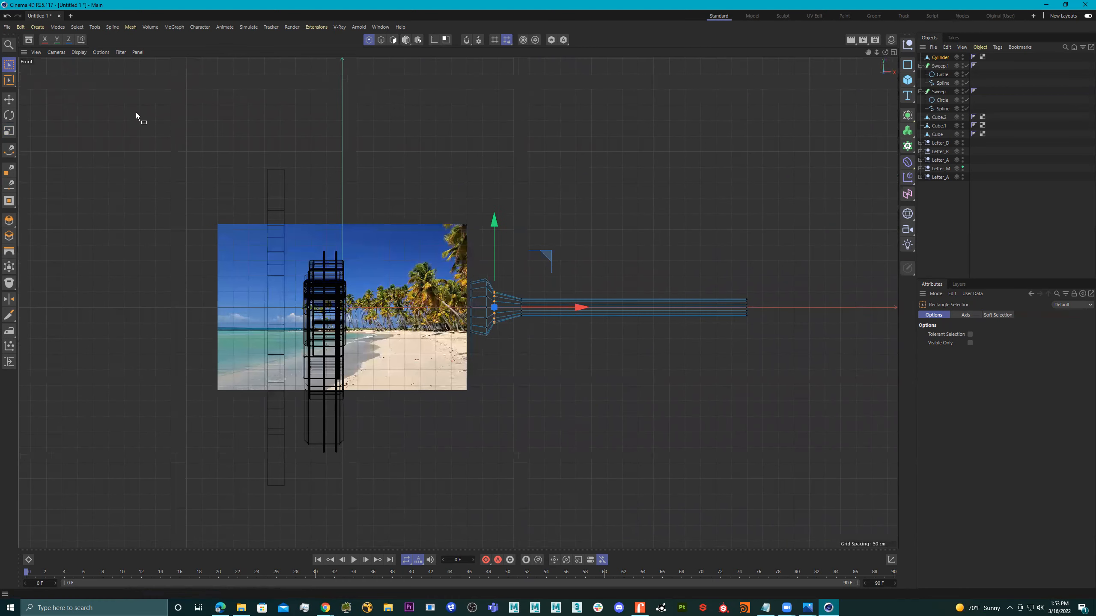
pyautogui.click(8, 65)
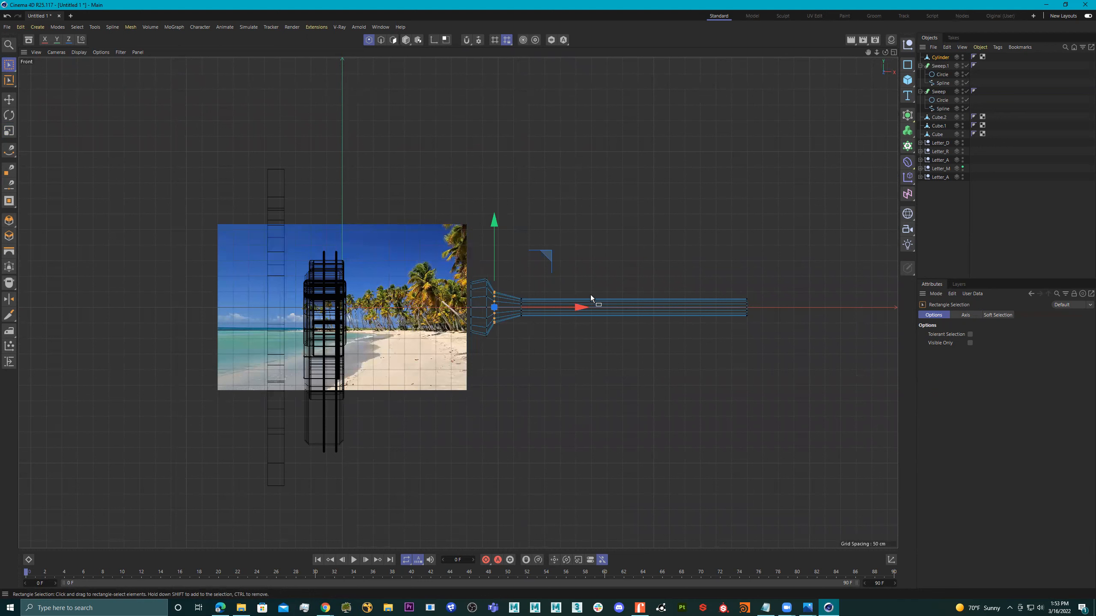
pyautogui.click(406, 40)
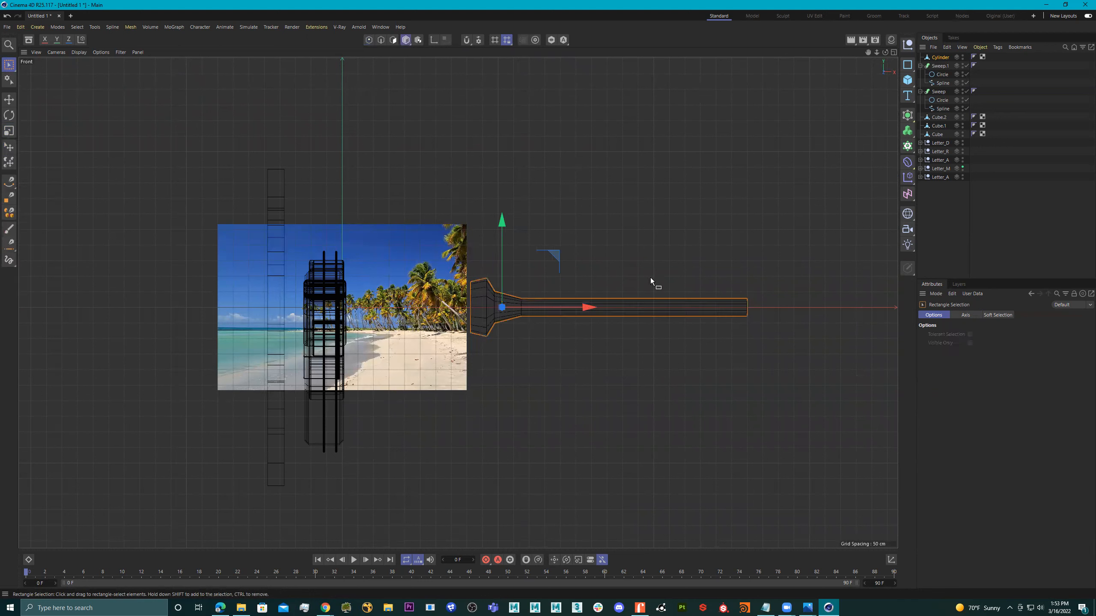
pyautogui.moveTo(583, 307); pyautogui.dragTo(531, 307)
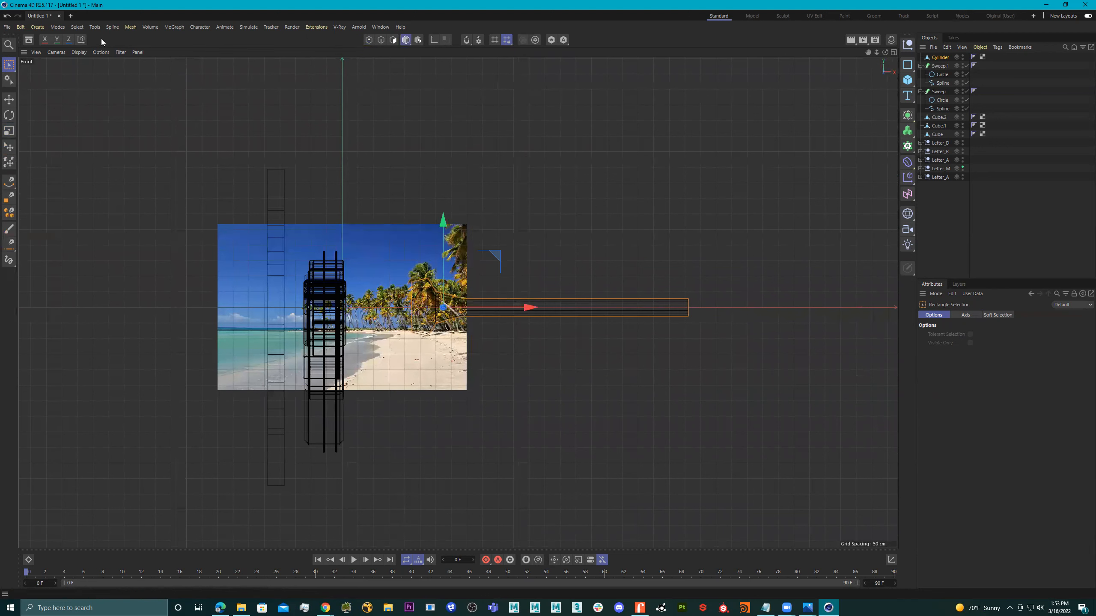
# - Hide the beach background picture in the Front view
pyautogui.click(37, 52)
pyautogui.click(81, 229)
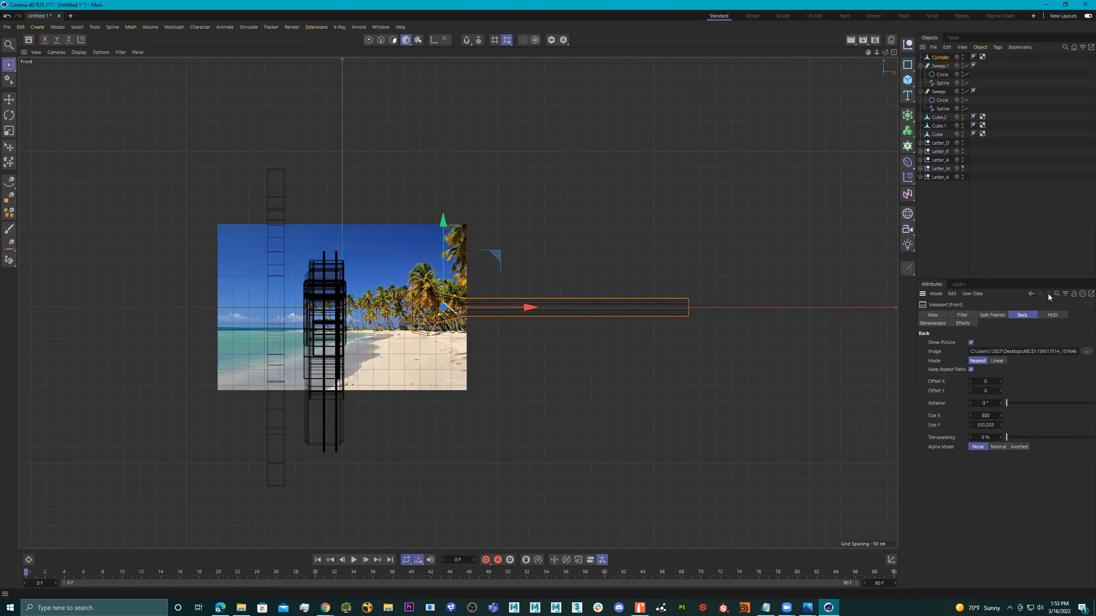
pyautogui.click(971, 342)
pyautogui.scroll(5, 587, 302)
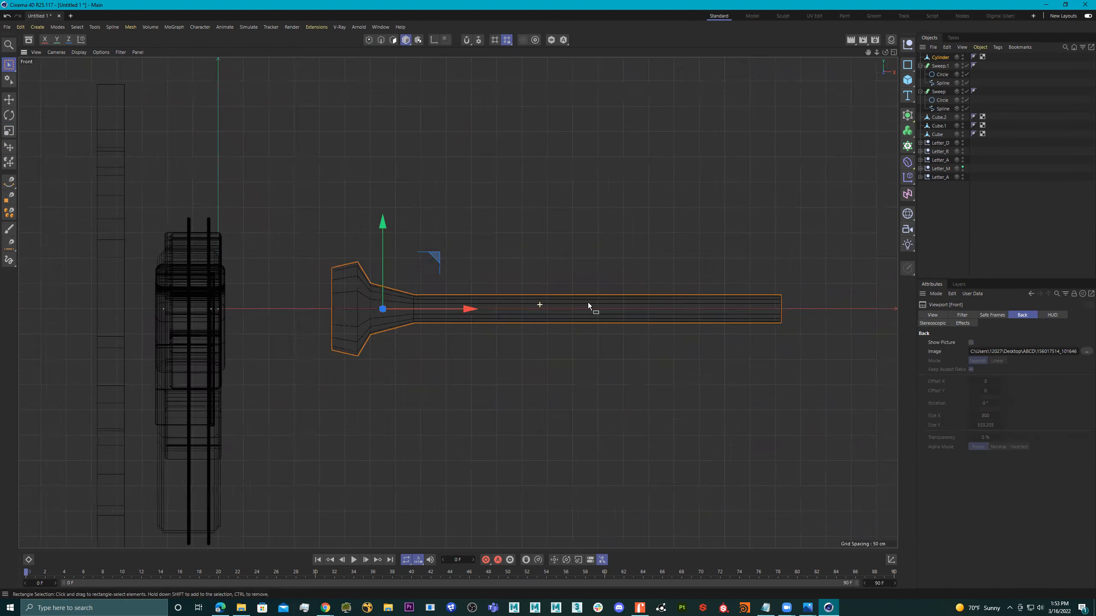
# - Scale the cylinder down uniformly and move it along X to the depth of the letters
pyautogui.scroll(-8, 570, 285)
pyautogui.press('t')
pyautogui.moveTo(680, 277); pyautogui.dragTo(582, 268)
pyautogui.scroll(8, 581, 268)
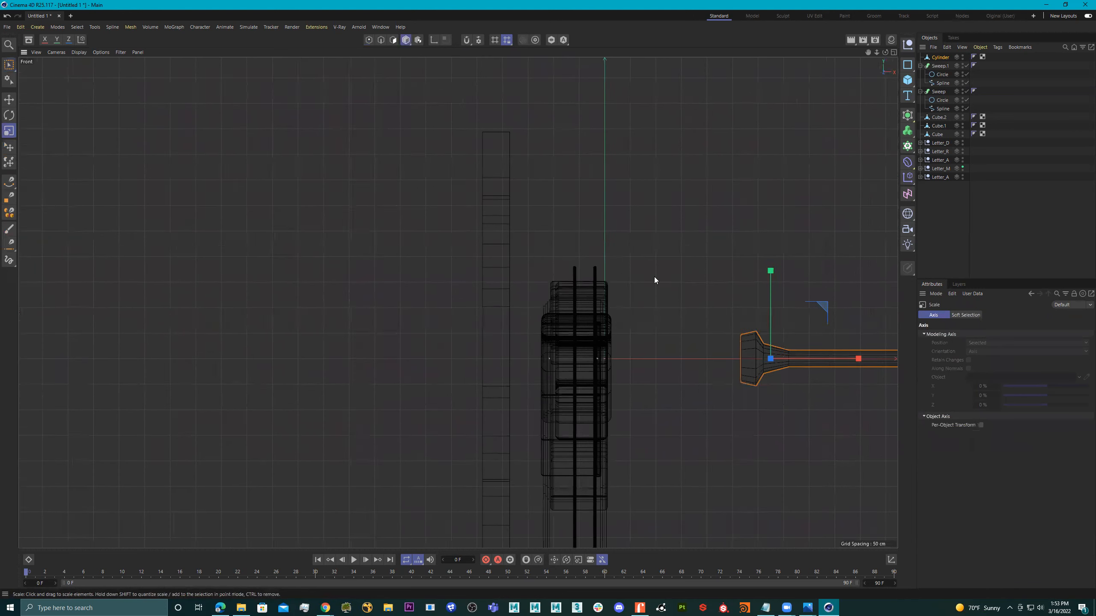
pyautogui.press('e')
pyautogui.moveTo(692, 305); pyautogui.dragTo(344, 307)
# - Scale the cylinder down further so its head fits in the gap between the backdrop blocks and the letters
pyautogui.press('r')
pyautogui.press('t')
pyautogui.moveTo(524, 274); pyautogui.dragTo(580, 333)
pyautogui.scroll(5, 421, 299)
pyautogui.press('e')
pyautogui.middleClick(580, 333)
pyautogui.keyDown('alt'); pyautogui.moveTo(262, 201); pyautogui.dragTo(352, 155); pyautogui.keyUp('alt')
pyautogui.middleClick(352, 155)
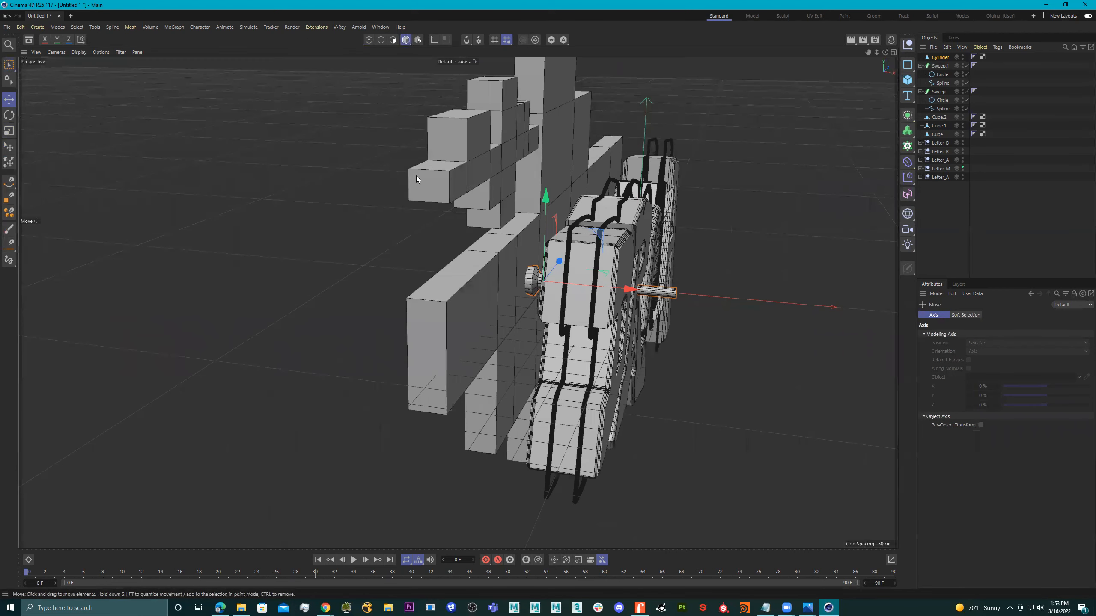
# - Move the ring of points at the handle's end along X toward the head to shorten the handle
pyautogui.middleClick(566, 238)
pyautogui.middleClick(757, 386)
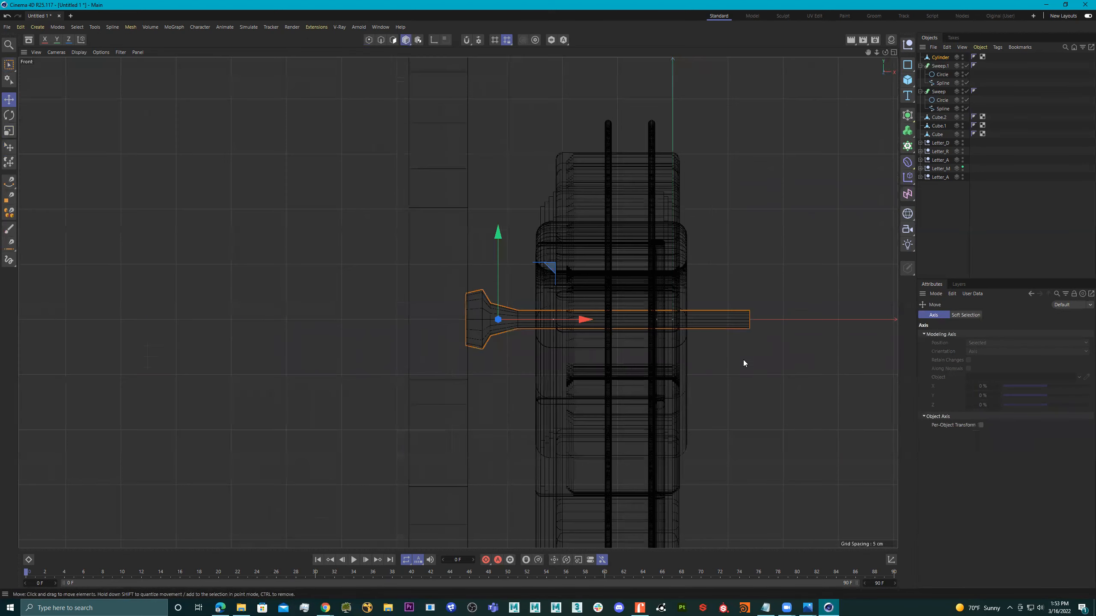
pyautogui.keyDown('alt'); pyautogui.moveTo(600, 264); pyautogui.dragTo(523, 231, button='middle'); pyautogui.keyUp('alt')
pyautogui.click(368, 40)
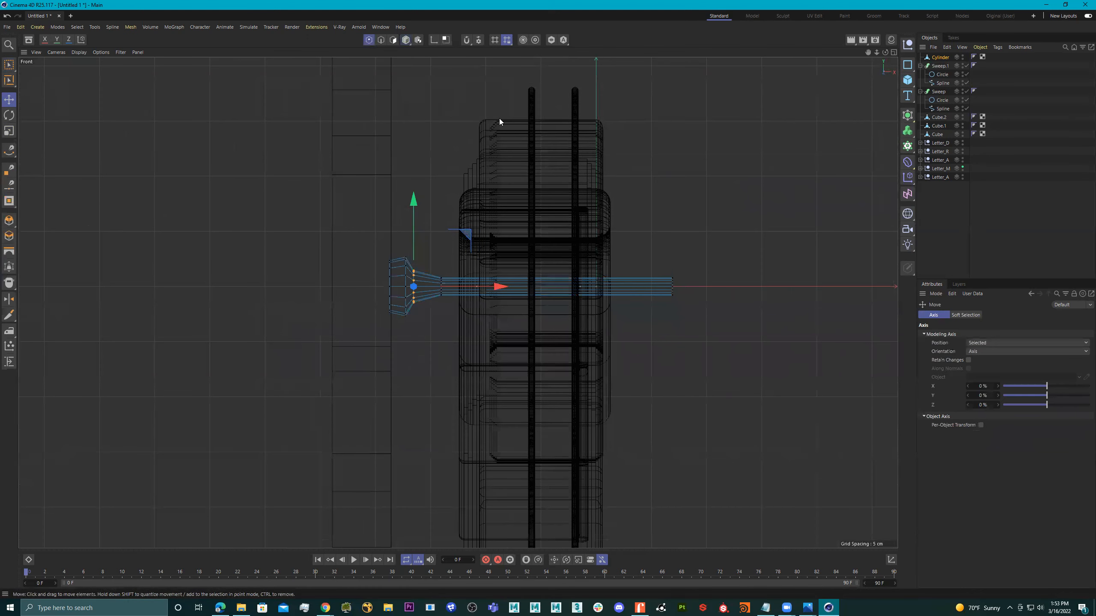
pyautogui.press('0')
pyautogui.moveTo(757, 240); pyautogui.dragTo(629, 348)
pyautogui.moveTo(738, 285); pyautogui.dragTo(551, 289)
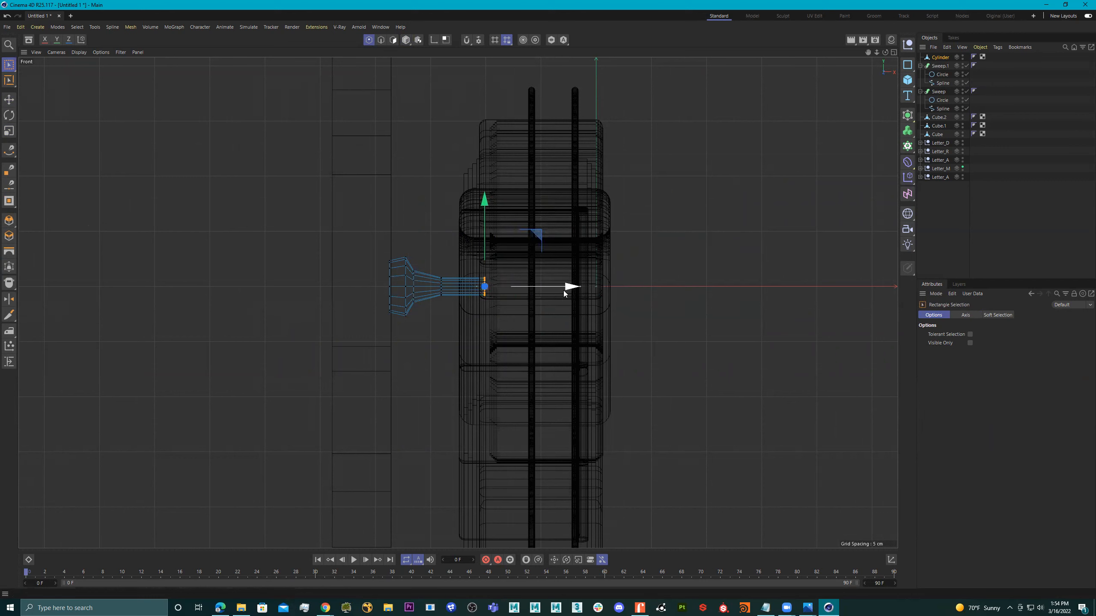
# - Shift the whole cylinder slightly along X toward the backdrop blocks
pyautogui.middleClick(538, 289)
pyautogui.middleClick(392, 219)
pyautogui.keyDown('alt'); pyautogui.moveTo(393, 219); pyautogui.dragTo(553, 236); pyautogui.keyUp('alt')
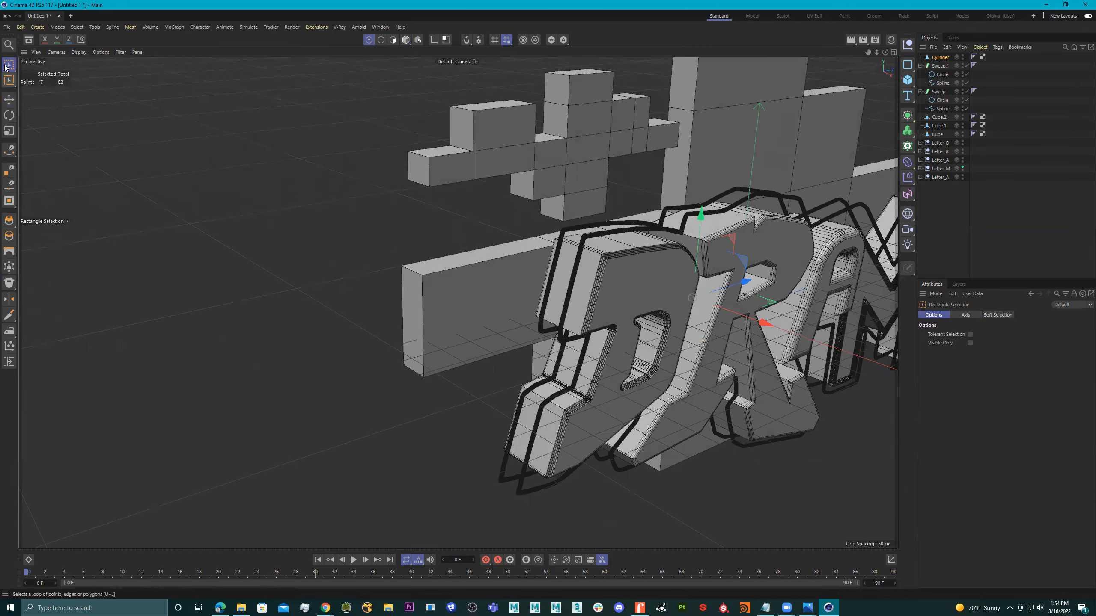
pyautogui.press('9')
pyautogui.keyDown('alt'); pyautogui.moveTo(513, 252); pyautogui.dragTo(667, 263); pyautogui.keyUp('alt')
pyautogui.keyDown('alt'); pyautogui.moveTo(667, 262); pyautogui.dragTo(623, 277, button='middle'); pyautogui.keyUp('alt')
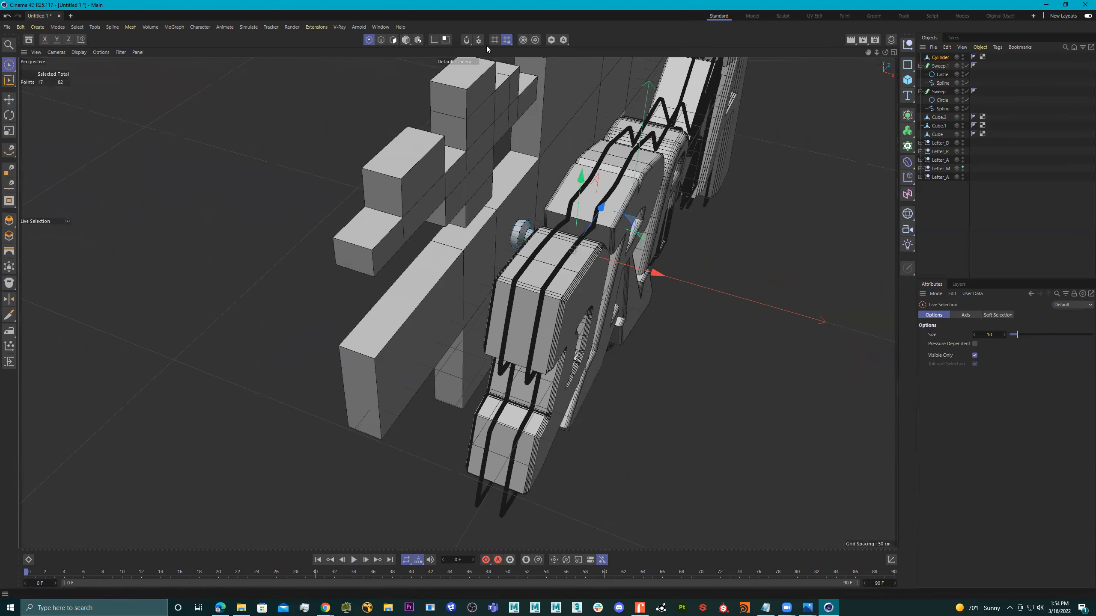
pyautogui.click(406, 40)
pyautogui.keyDown('alt'); pyautogui.moveTo(561, 203); pyautogui.dragTo(535, 225); pyautogui.keyUp('alt')
pyautogui.press('r')
pyautogui.press('t')
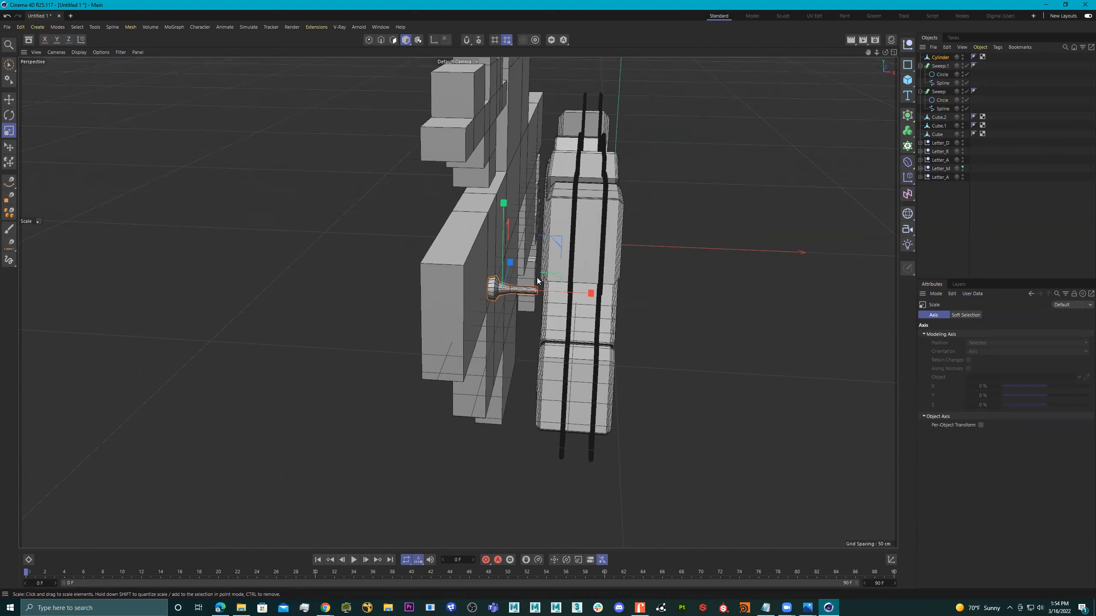
pyautogui.scroll(3, 581, 285)
pyautogui.press('e')
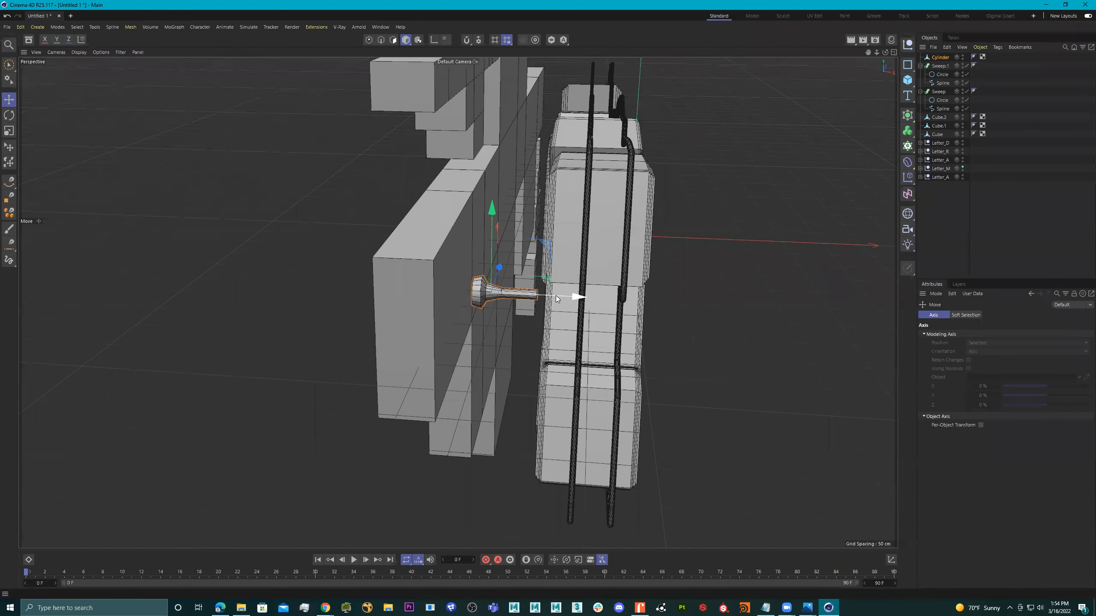
pyautogui.moveTo(566, 297); pyautogui.dragTo(551, 298)
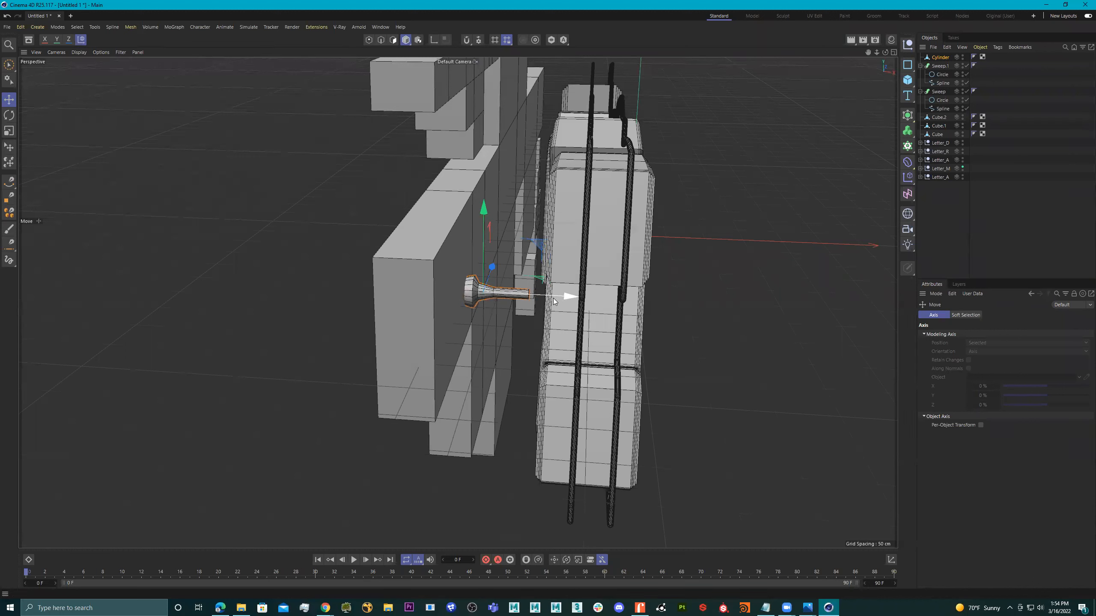
# - Pull the handle's end ring of points outward along X to the back of the letters and return to whole-object editing
pyautogui.click(370, 44)
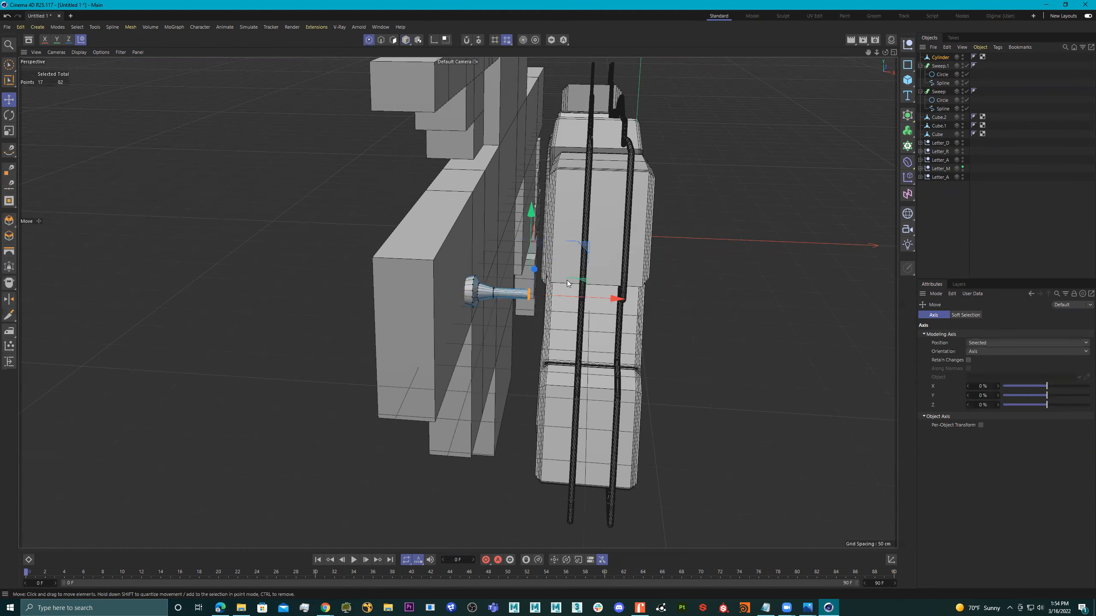
pyautogui.moveTo(579, 302); pyautogui.dragTo(606, 302)
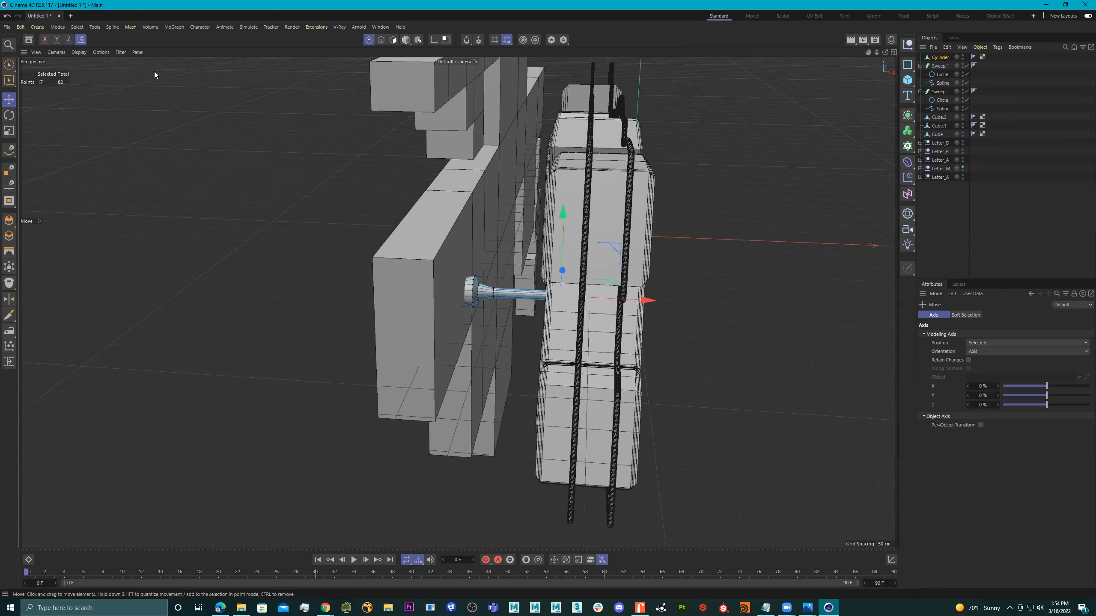
pyautogui.click(405, 40)
# - Duplicate the cylinder so two sit behind the D's stem and one behind the lower-left foot of the R
pyautogui.keyDown('alt'); pyautogui.moveTo(552, 267); pyautogui.dragTo(474, 147); pyautogui.keyUp('alt')
pyautogui.keyDown('alt'); pyautogui.moveTo(528, 197); pyautogui.dragTo(554, 200); pyautogui.keyUp('alt')
pyautogui.keyDown('ctrl'); pyautogui.moveTo(515, 111); pyautogui.dragTo(621, 332); pyautogui.keyUp('ctrl')
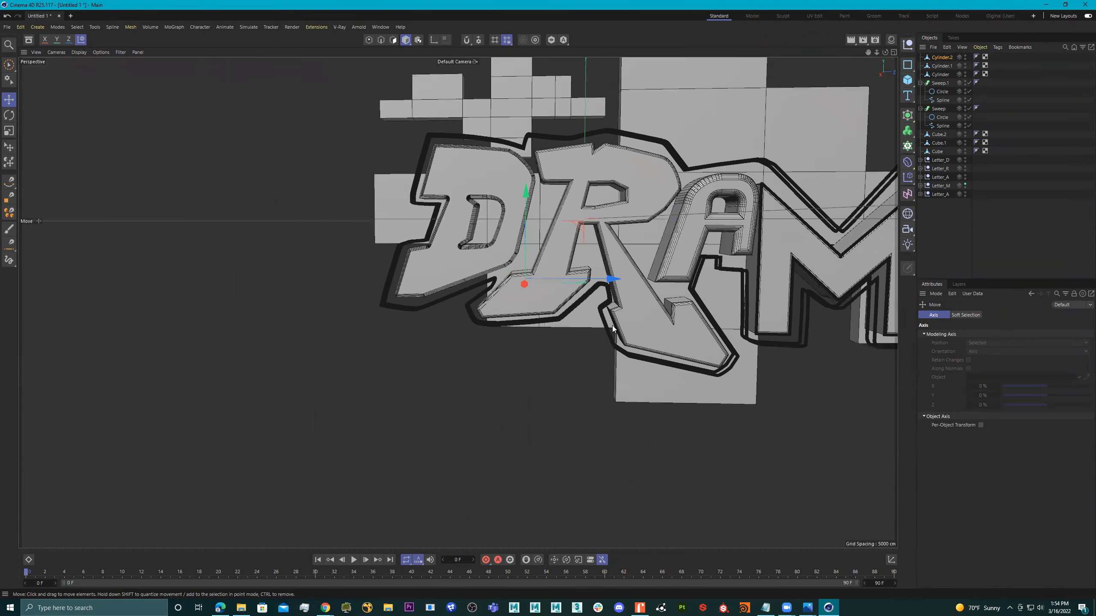
pyautogui.middleClick(616, 326)
pyautogui.middleClick(328, 404)
pyautogui.scroll(5, 382, 346)
pyautogui.scroll(3, 385, 355)
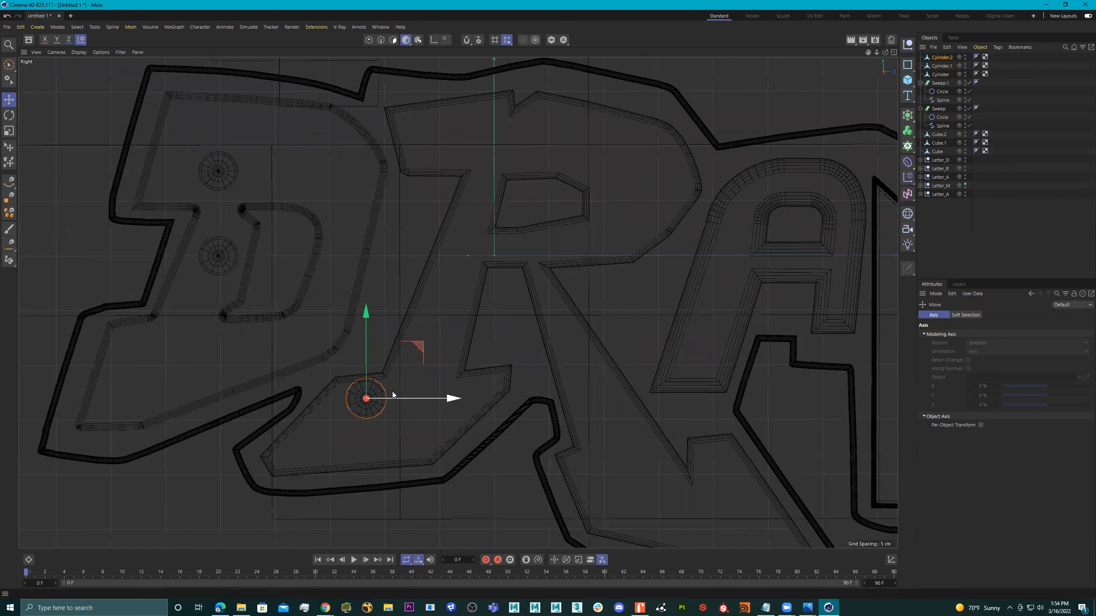
pyautogui.moveTo(420, 346); pyautogui.dragTo(435, 367)
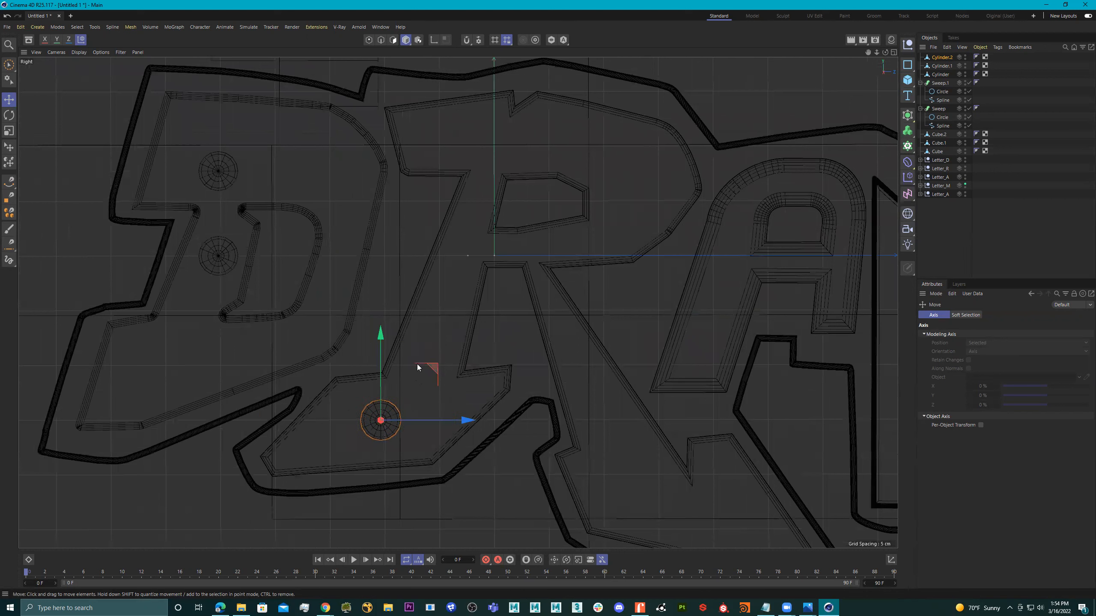
# - Copy the cylinder to the middle and top of the R's stem and to the right side of its bowl
pyautogui.keyDown('ctrl'); pyautogui.moveTo(380, 337); pyautogui.dragTo(371, 225); pyautogui.keyUp('ctrl')
pyautogui.moveTo(457, 305); pyautogui.dragTo(523, 306)
pyautogui.keyDown('ctrl'); pyautogui.moveTo(446, 219); pyautogui.dragTo(463, 59); pyautogui.keyUp('ctrl')
pyautogui.keyDown('ctrl'); pyautogui.moveTo(538, 140); pyautogui.dragTo(716, 171); pyautogui.keyUp('ctrl')
pyautogui.moveTo(627, 79); pyautogui.dragTo(637, 122)
pyautogui.keyDown('alt'); pyautogui.moveTo(720, 185); pyautogui.dragTo(714, 175, button='middle'); pyautogui.keyUp('alt')
# - Place two more cylinder copies along the R's diagonal leg, one near its middle and one in its foot
pyautogui.keyDown('ctrl'); pyautogui.moveTo(621, 110); pyautogui.dragTo(612, 399); pyautogui.keyUp('ctrl')
pyautogui.keyDown('alt'); pyautogui.moveTo(612, 399); pyautogui.dragTo(596, 292, button='middle'); pyautogui.keyUp('alt')
pyautogui.keyDown('alt'); pyautogui.moveTo(659, 387); pyautogui.dragTo(592, 323, button='middle'); pyautogui.keyUp('alt')
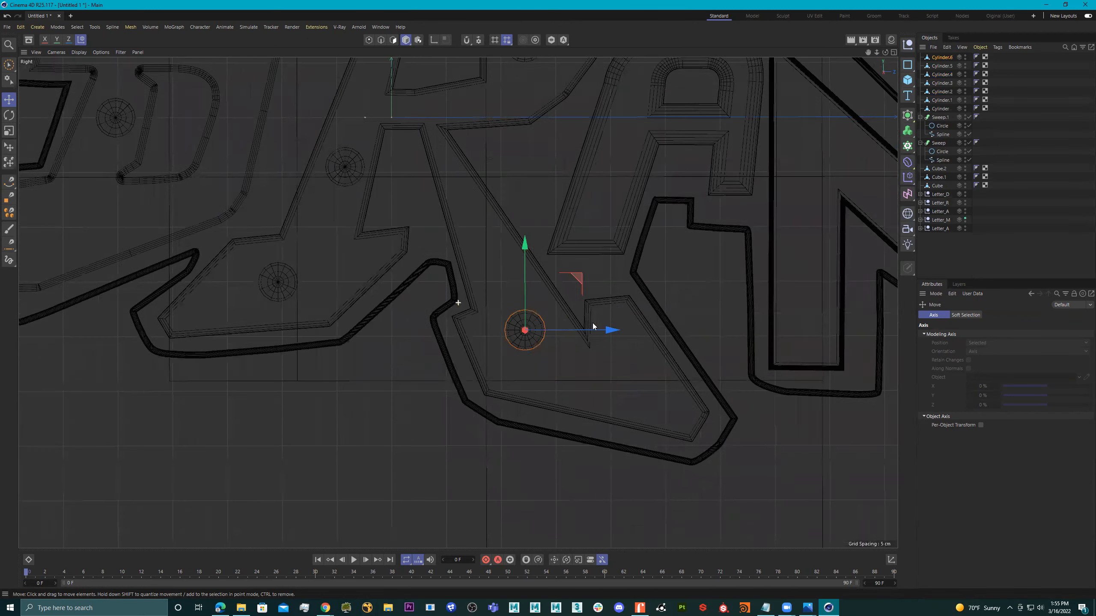
pyautogui.keyDown('ctrl'); pyautogui.moveTo(582, 335); pyautogui.dragTo(728, 341); pyautogui.keyUp('ctrl')
pyautogui.moveTo(650, 266); pyautogui.dragTo(652, 326)
pyautogui.moveTo(723, 384); pyautogui.dragTo(692, 383)
pyautogui.keyDown('alt'); pyautogui.moveTo(686, 344); pyautogui.dragTo(663, 384, button='middle'); pyautogui.keyUp('alt')
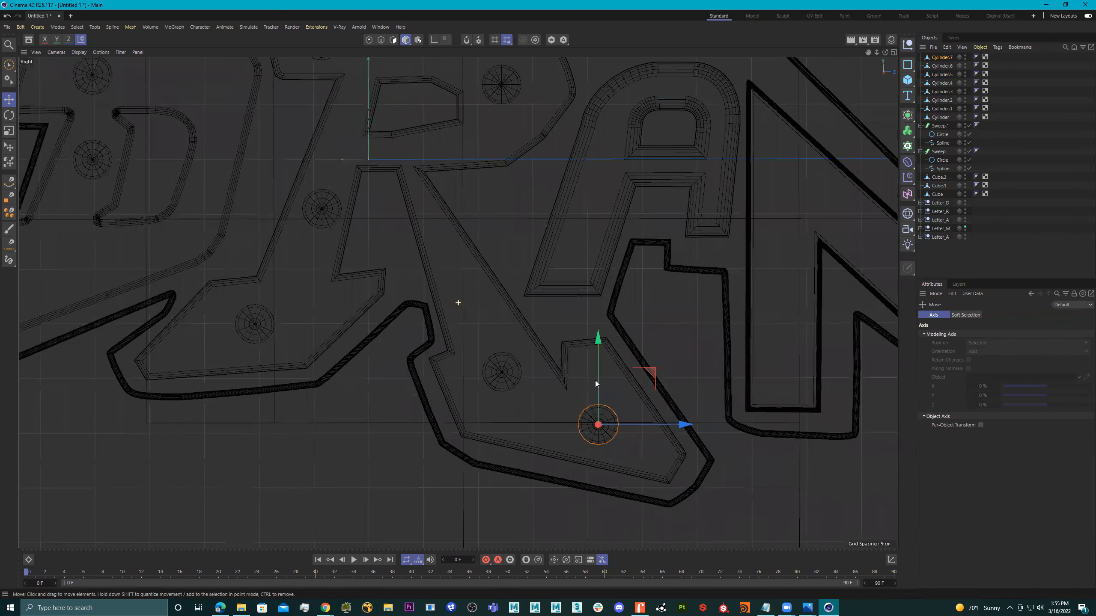
# - Place two copies of the cylinder, one above the other, along the left leg of the small A
pyautogui.keyDown('ctrl'); pyautogui.moveTo(597, 364); pyautogui.dragTo(571, 163); pyautogui.keyUp('ctrl')
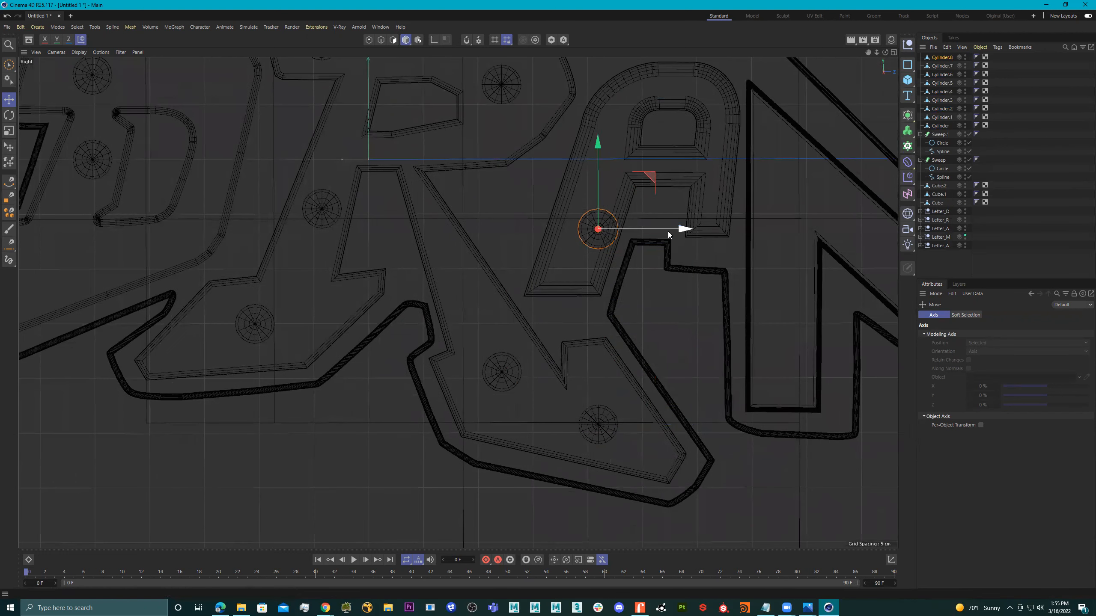
pyautogui.keyDown('alt'); pyautogui.moveTo(655, 233); pyautogui.dragTo(577, 366, button='middle'); pyautogui.keyUp('alt')
pyautogui.keyDown('ctrl'); pyautogui.moveTo(524, 245); pyautogui.dragTo(542, 165); pyautogui.keyUp('ctrl')
pyautogui.moveTo(570, 249); pyautogui.dragTo(597, 254)
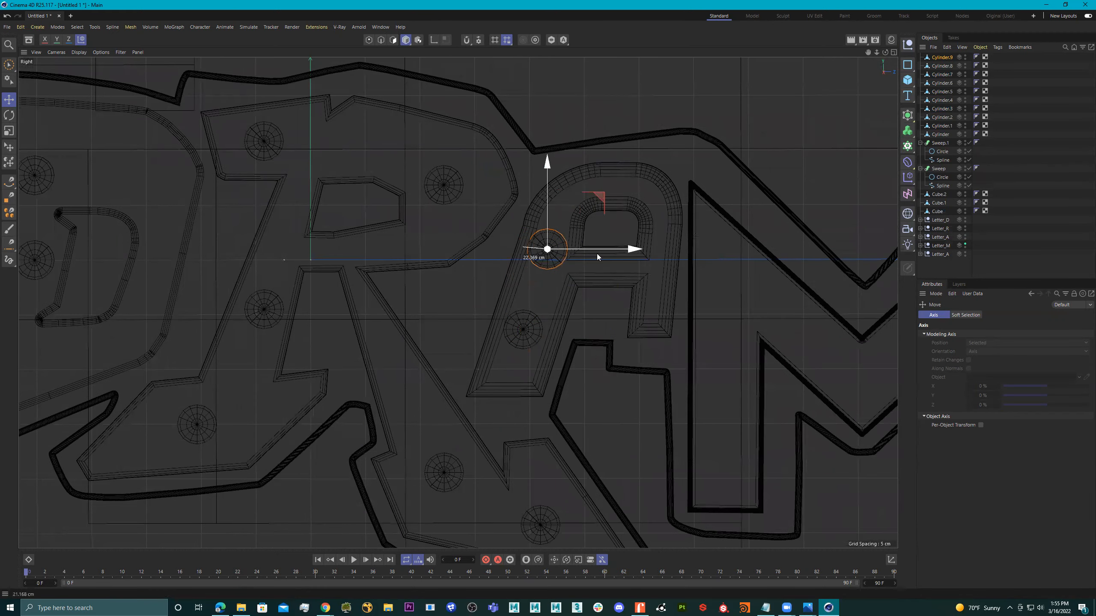
# - Place two copies of the cylinder behind the M's left leg, one near the top and one lower down
pyautogui.scroll(-8, 597, 259)
pyautogui.scroll(5, 560, 261)
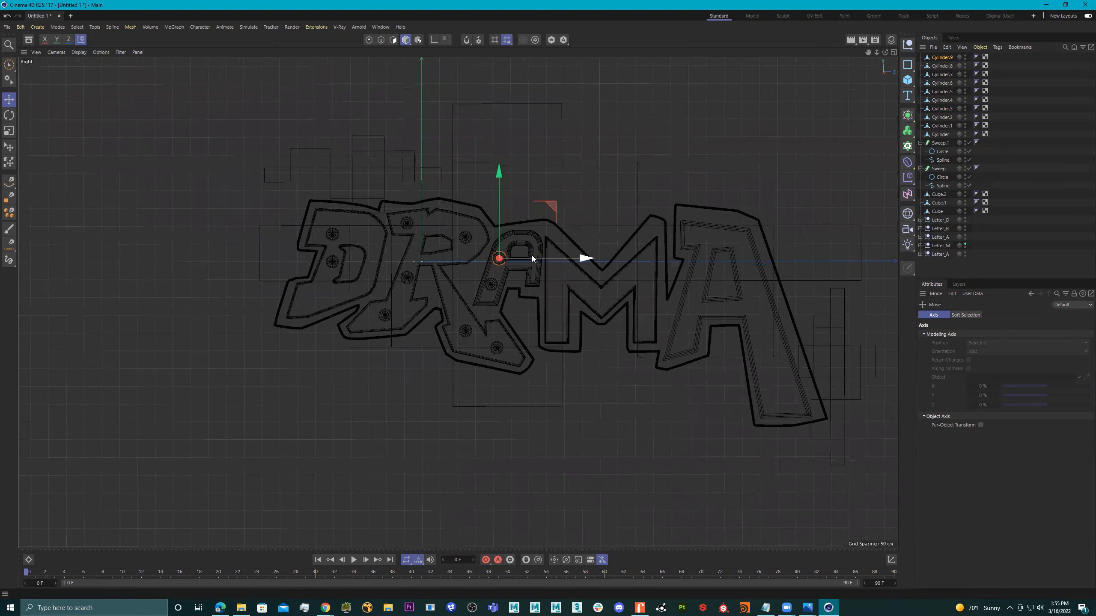
pyautogui.moveTo(565, 263)
pyautogui.mouseDown()
pyautogui.moveTo(665, 285)
pyautogui.moveTo(654, 278)
pyautogui.mouseUp()
pyautogui.moveTo(574, 185); pyautogui.dragTo(574, 292)
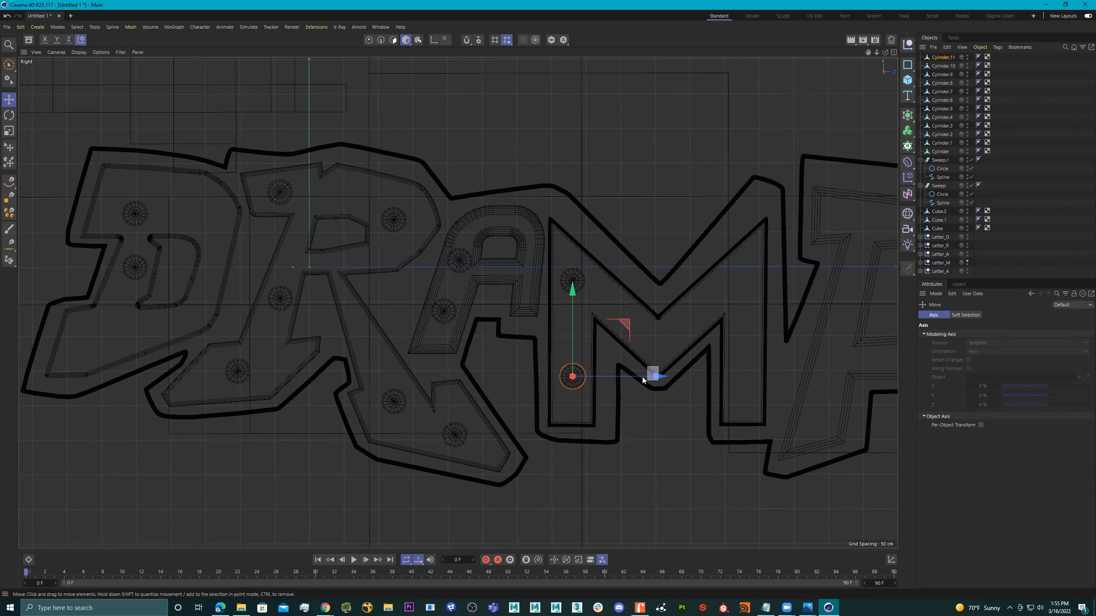
# - Copy the cylinder to the lower and upper parts of the M's right leg and to the M's central point
pyautogui.click(664, 382)
pyautogui.keyDown('ctrl'); pyautogui.moveTo(605, 375); pyautogui.dragTo(767, 357); pyautogui.keyUp('ctrl')
pyautogui.keyDown('ctrl'); pyautogui.moveTo(737, 288); pyautogui.dragTo(736, 175); pyautogui.keyUp('ctrl')
pyautogui.hotkey('ctrl', 'z')
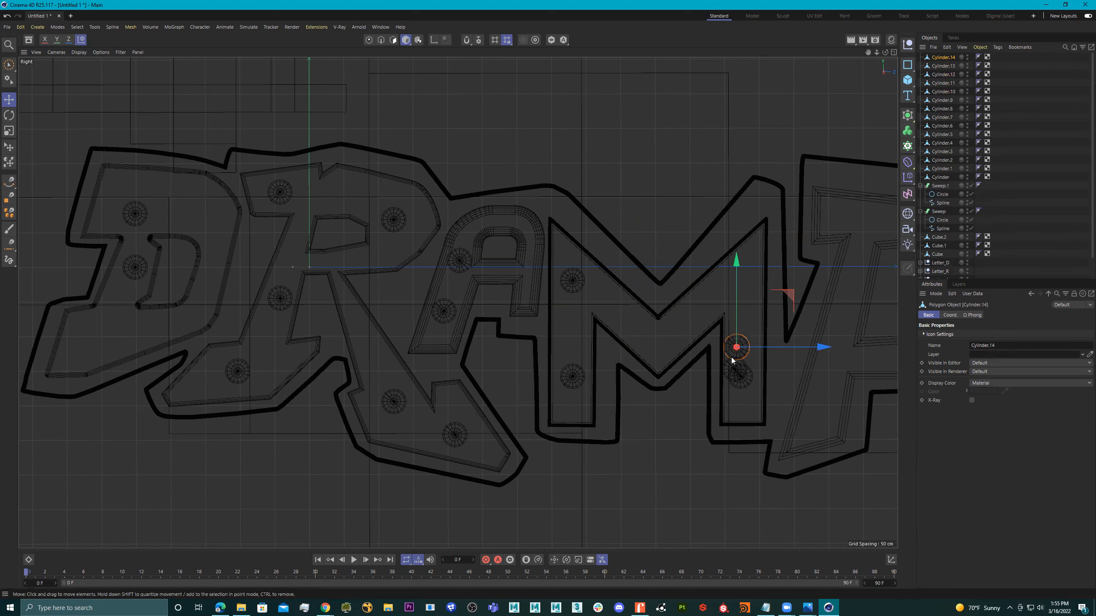
pyautogui.moveTo(736, 270); pyautogui.dragTo(734, 198)
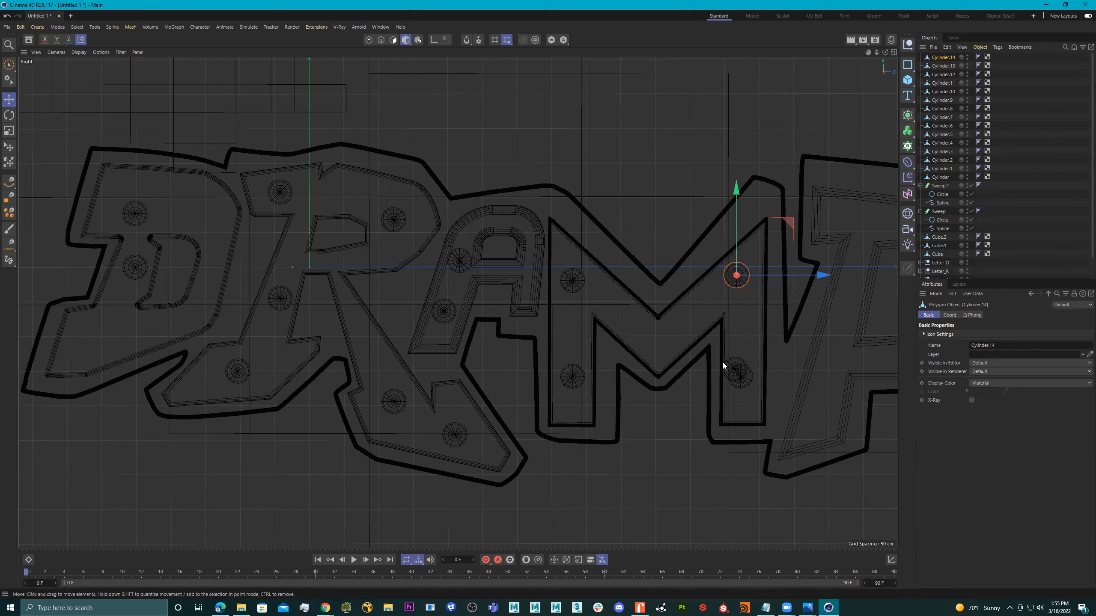
pyautogui.click(742, 379)
pyautogui.moveTo(789, 326); pyautogui.dragTo(715, 291)
# - Copy the cylinder across to the large final A and position it low on that letter's left leg
pyautogui.moveTo(710, 293); pyautogui.dragTo(581, 330, button='middle')
pyautogui.keyDown('ctrl'); pyautogui.moveTo(580, 330); pyautogui.dragTo(755, 369); pyautogui.keyUp('ctrl')
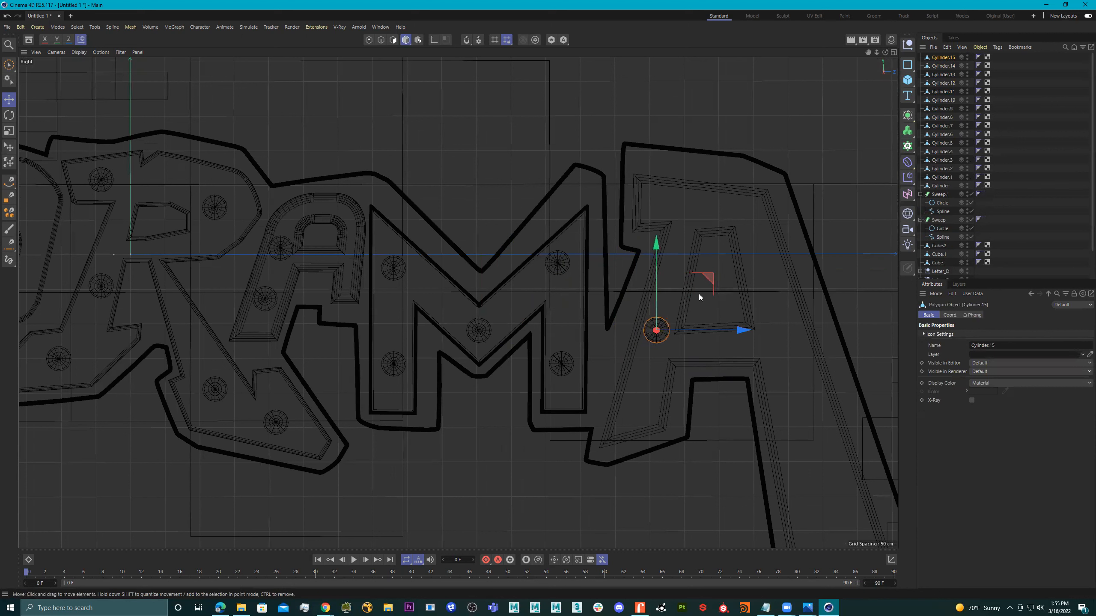
pyautogui.moveTo(659, 255); pyautogui.dragTo(647, 318)
pyautogui.moveTo(722, 394); pyautogui.dragTo(707, 394)
# - Copy the cylinder to the top of the large final A and down its long right leg to the foot
pyautogui.keyDown('ctrl'); pyautogui.moveTo(634, 288); pyautogui.dragTo(620, 123); pyautogui.keyUp('ctrl')
pyautogui.moveTo(673, 201); pyautogui.dragTo(832, 219)
pyautogui.moveTo(788, 132); pyautogui.dragTo(782, 329)
pyautogui.keyDown('alt'); pyautogui.moveTo(778, 348); pyautogui.dragTo(663, 220, button='middle'); pyautogui.keyUp('alt')
pyautogui.keyDown('ctrl'); pyautogui.moveTo(660, 179); pyautogui.dragTo(673, 354); pyautogui.keyUp('ctrl')
pyautogui.keyDown('ctrl'); pyautogui.moveTo(683, 397); pyautogui.dragTo(762, 400); pyautogui.keyUp('ctrl')
# - Return to the Perspective view and display the scene with Gouraud shading without lines
pyautogui.middleClick(653, 308)
pyautogui.middleClick(398, 211)
pyautogui.keyDown('alt'); pyautogui.moveTo(398, 210); pyautogui.dragTo(583, 296); pyautogui.keyUp('alt')
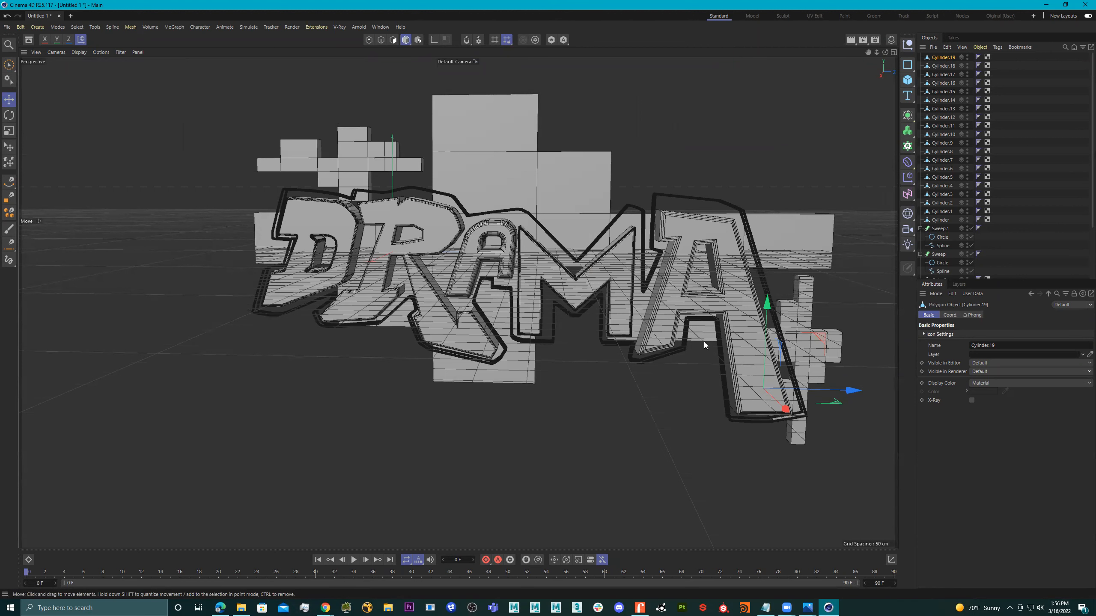
pyautogui.keyDown('alt'); pyautogui.moveTo(606, 226); pyautogui.dragTo(580, 230); pyautogui.keyUp('alt')
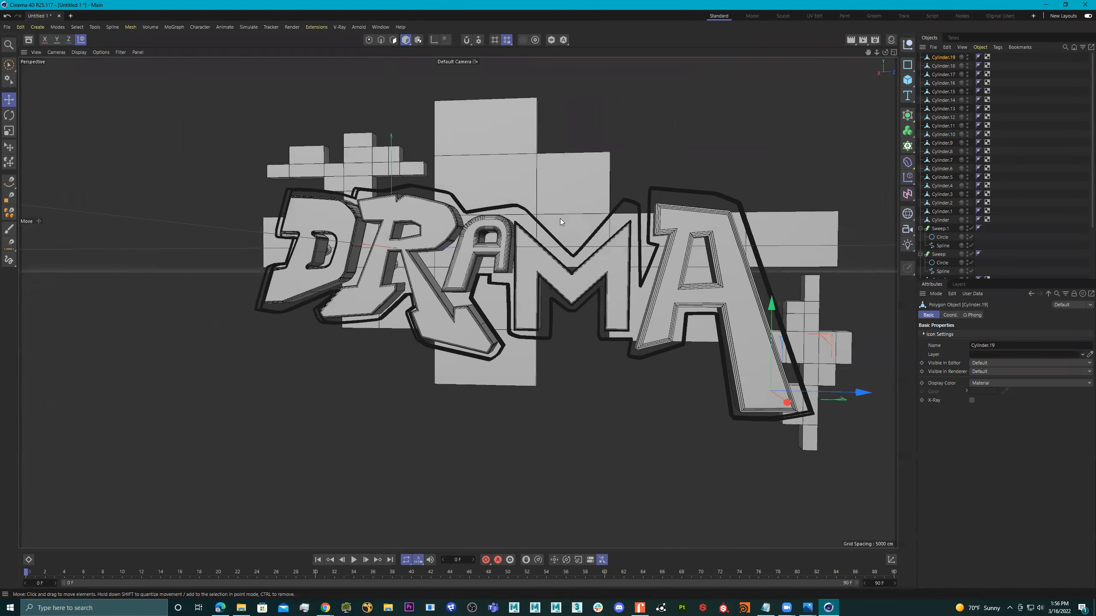
pyautogui.press('n')
pyautogui.press('a')
# - Examine the shaded DRAMA letters, outline tubes and connecting cylinders from several angles, up close and from a distance
pyautogui.keyDown('alt'); pyautogui.moveTo(539, 261); pyautogui.dragTo(372, 207); pyautogui.keyUp('alt')
pyautogui.click(75, 54)
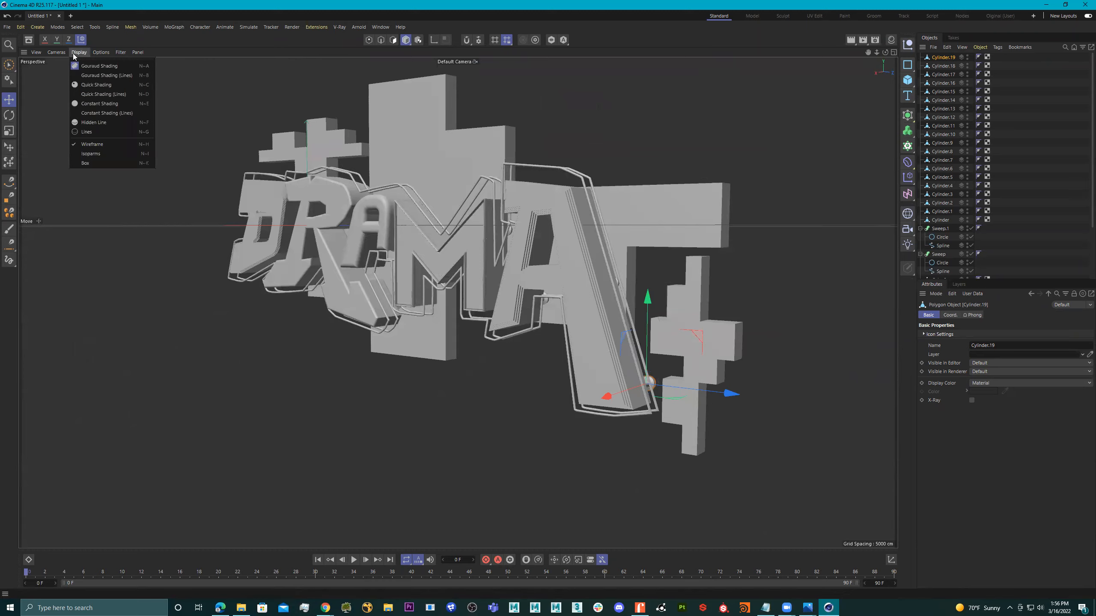
pyautogui.click(74, 53)
pyautogui.keyDown('alt'); pyautogui.moveTo(372, 194); pyautogui.dragTo(321, 223); pyautogui.keyUp('alt')
pyautogui.keyDown('alt'); pyautogui.moveTo(297, 218); pyautogui.dragTo(362, 198, button='right'); pyautogui.keyUp('alt')
pyautogui.keyDown('alt'); pyautogui.moveTo(361, 201); pyautogui.dragTo(445, 214); pyautogui.keyUp('alt')
pyautogui.keyDown('alt'); pyautogui.moveTo(445, 214); pyautogui.dragTo(253, 225, button='right'); pyautogui.keyUp('alt')
pyautogui.keyDown('alt'); pyautogui.moveTo(400, 243); pyautogui.dragTo(332, 176); pyautogui.keyUp('alt')
pyautogui.keyDown('alt'); pyautogui.moveTo(332, 176); pyautogui.dragTo(458, 204, button='right'); pyautogui.keyUp('alt')
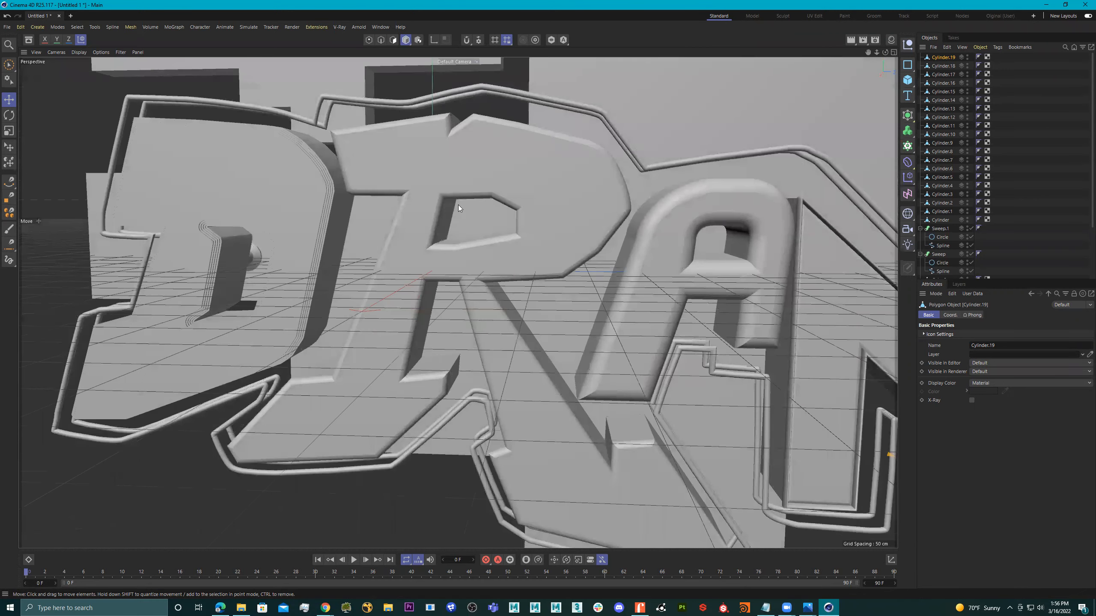
pyautogui.keyDown('alt'); pyautogui.moveTo(459, 204); pyautogui.dragTo(356, 211); pyautogui.keyUp('alt')
pyautogui.keyDown('alt'); pyautogui.moveTo(355, 210); pyautogui.dragTo(464, 235, button='middle'); pyautogui.keyUp('alt')
pyautogui.keyDown('alt'); pyautogui.moveTo(464, 235); pyautogui.dragTo(421, 219, button='right'); pyautogui.keyUp('alt')
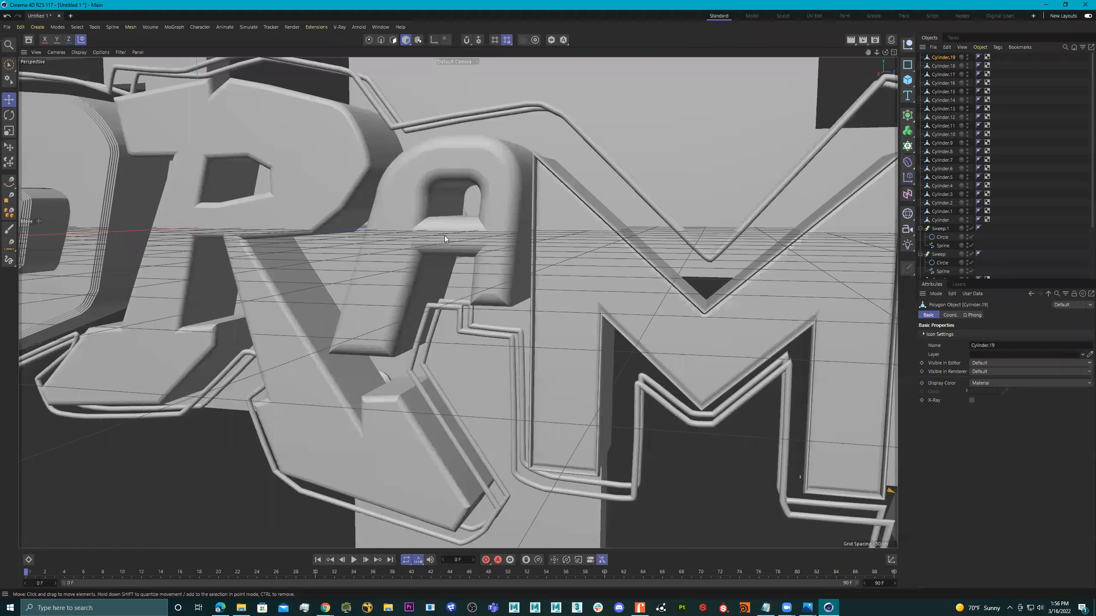
pyautogui.keyDown('alt'); pyautogui.moveTo(444, 236); pyautogui.dragTo(485, 236); pyautogui.keyUp('alt')
pyautogui.keyDown('alt'); pyautogui.moveTo(486, 237); pyautogui.dragTo(357, 223, button='middle'); pyautogui.keyUp('alt')
pyautogui.keyDown('alt'); pyautogui.moveTo(367, 233); pyautogui.dragTo(478, 293); pyautogui.keyUp('alt')
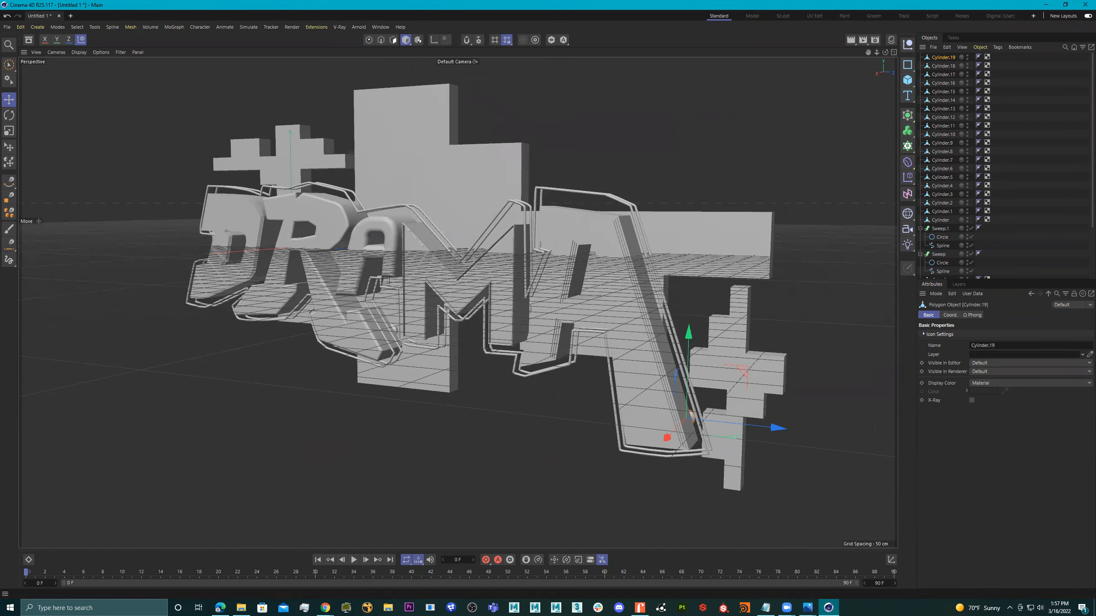